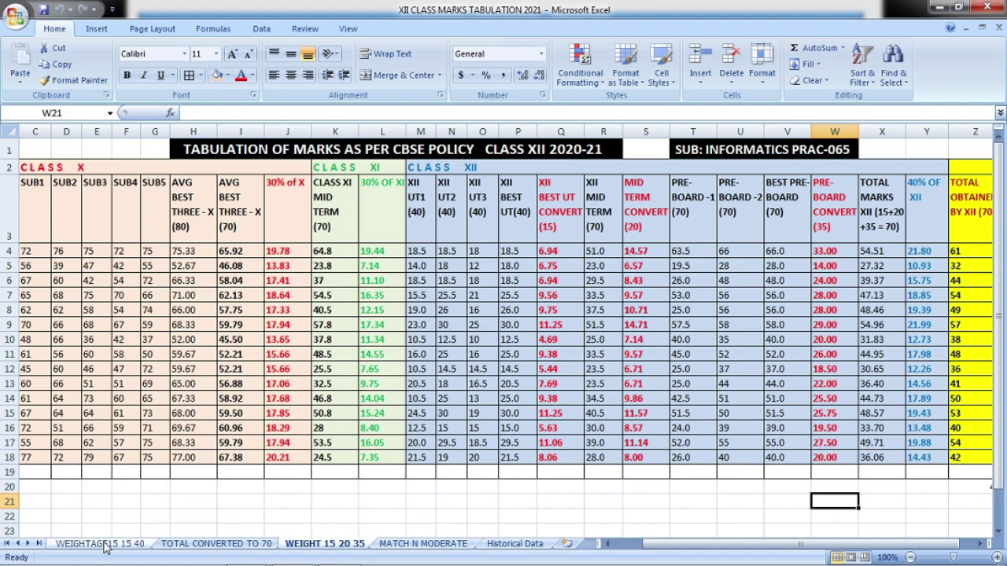
On the TOTAL CONVERTED TO 70 sheet, examine the total out of 70, the 40% and 30% weightage columns, and the total obtained
left_click(199, 543)
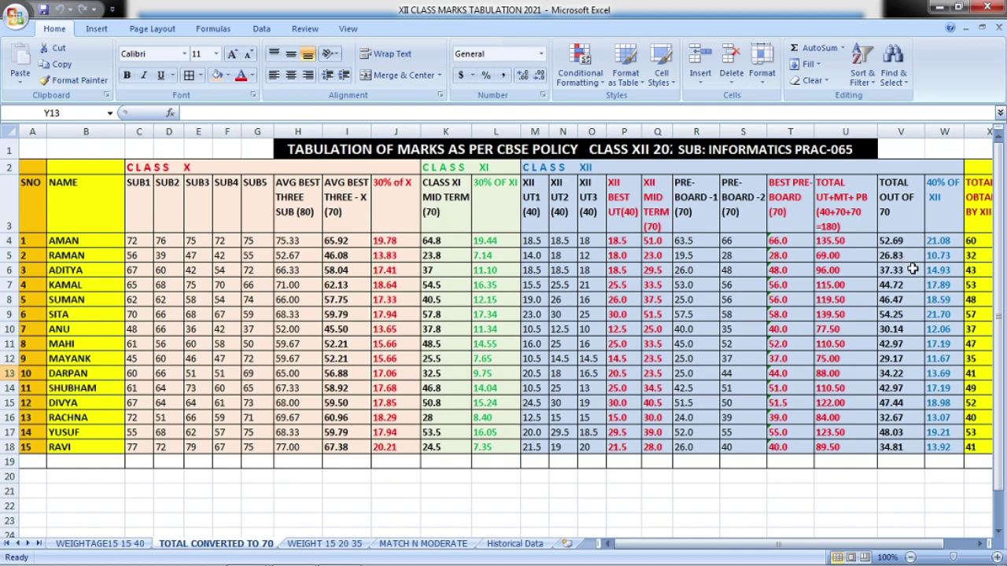
left_click_drag(902, 242, 899, 447)
left_click_drag(938, 243, 942, 444)
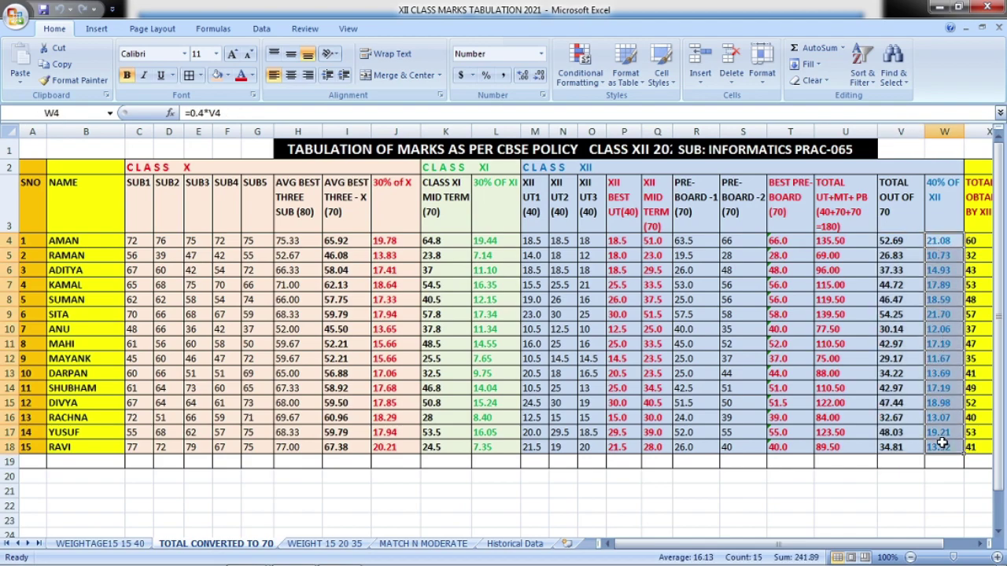
left_click(493, 244)
left_click_drag(493, 246, 495, 464)
left_click_drag(385, 243, 385, 445)
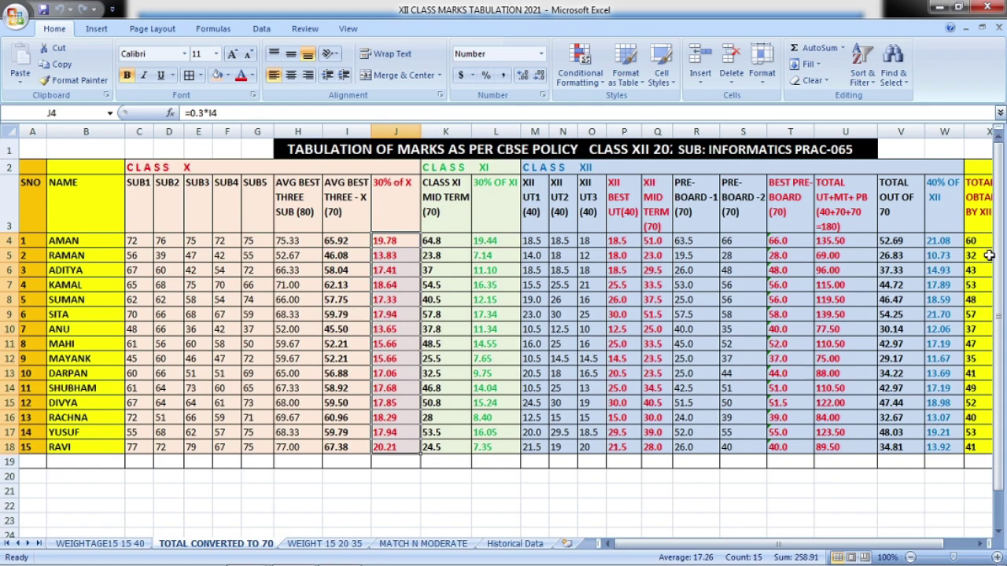
left_click_drag(983, 242, 983, 446)
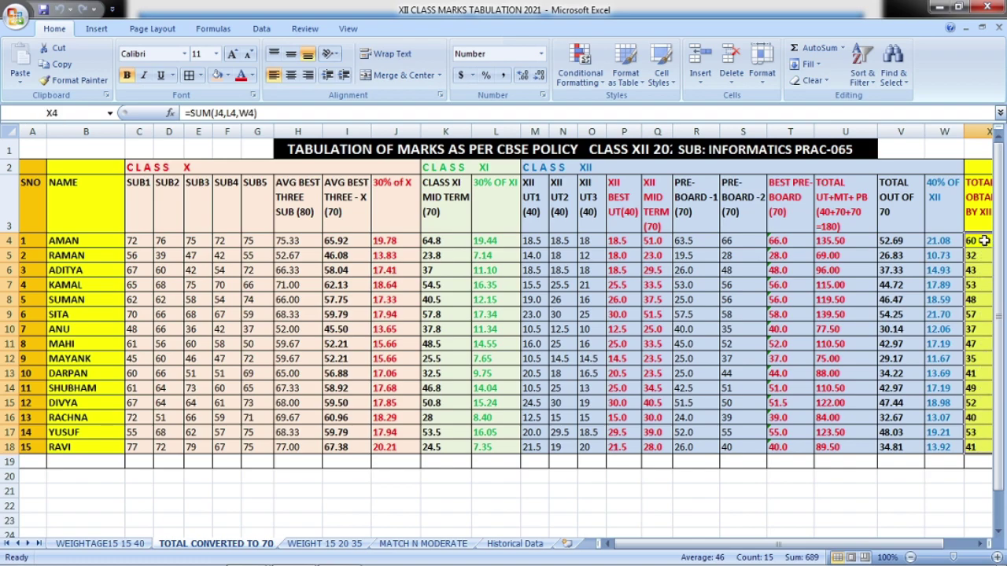
left_click(983, 445)
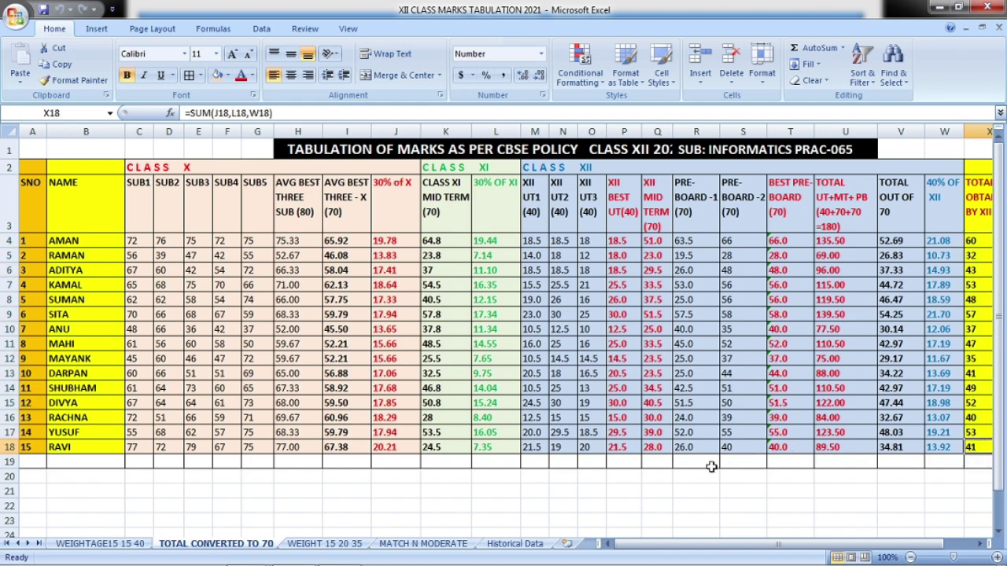
Compare the total obtained on the WEIGHT 15 20 35, TOTAL CONVERTED TO 70 and WEIGHTAGE15 15 40 sheets, after viewing MATCH N MODERATE
left_click(428, 543)
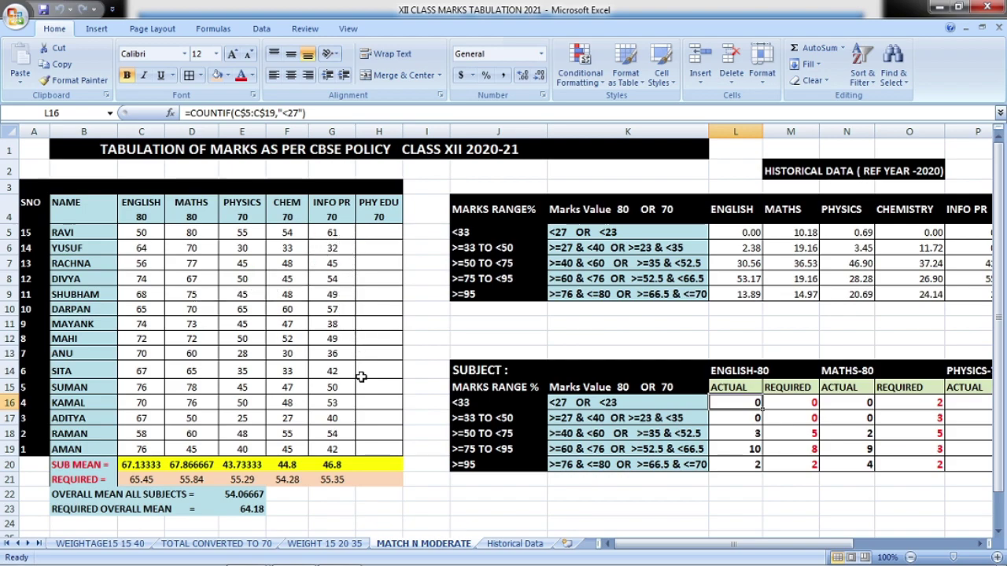
left_click(324, 543)
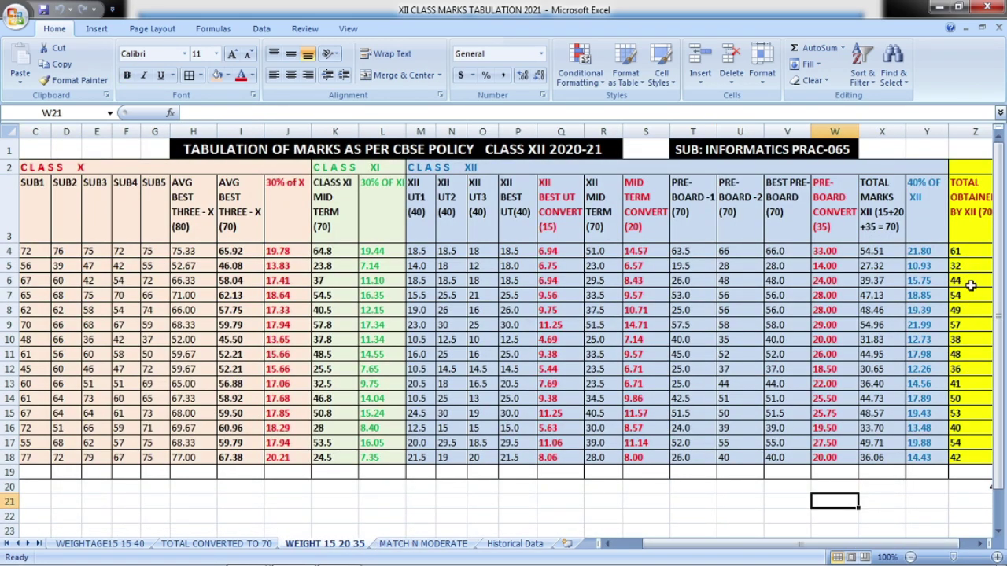
left_click(232, 543)
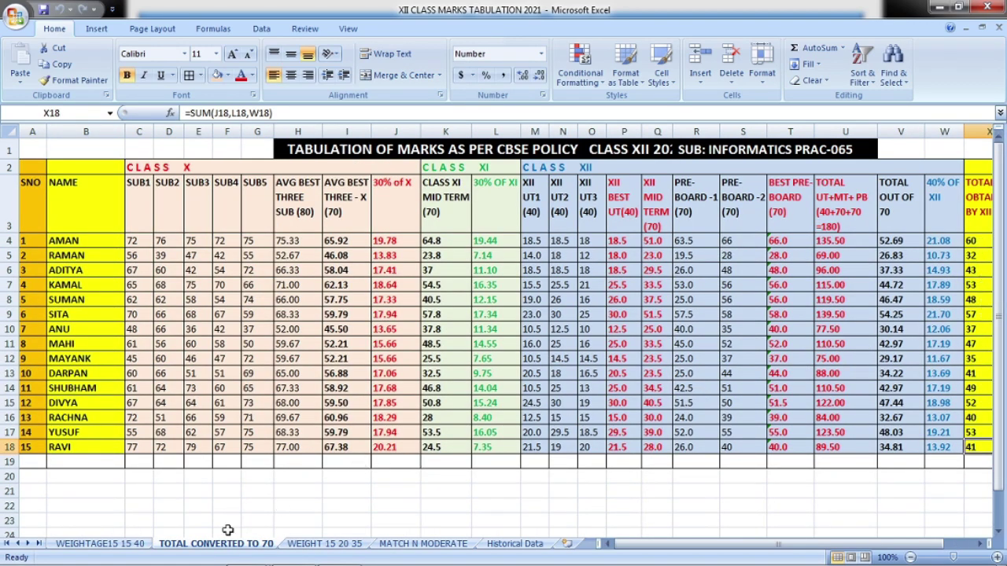
left_click(134, 545)
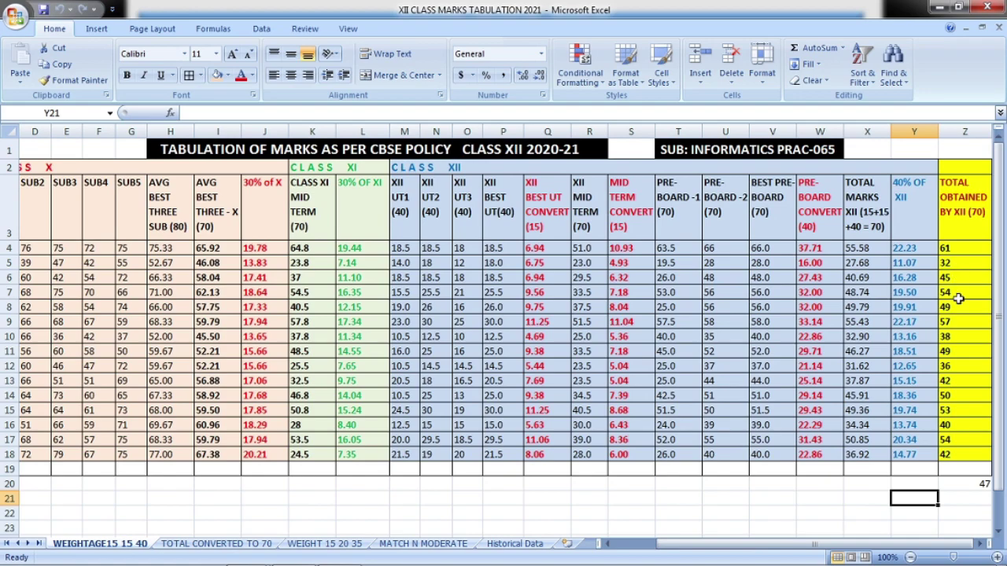
Inspect the formula behind the English subject mean on the MATCH N MODERATE sheet, leaving it unedited
left_click(425, 544)
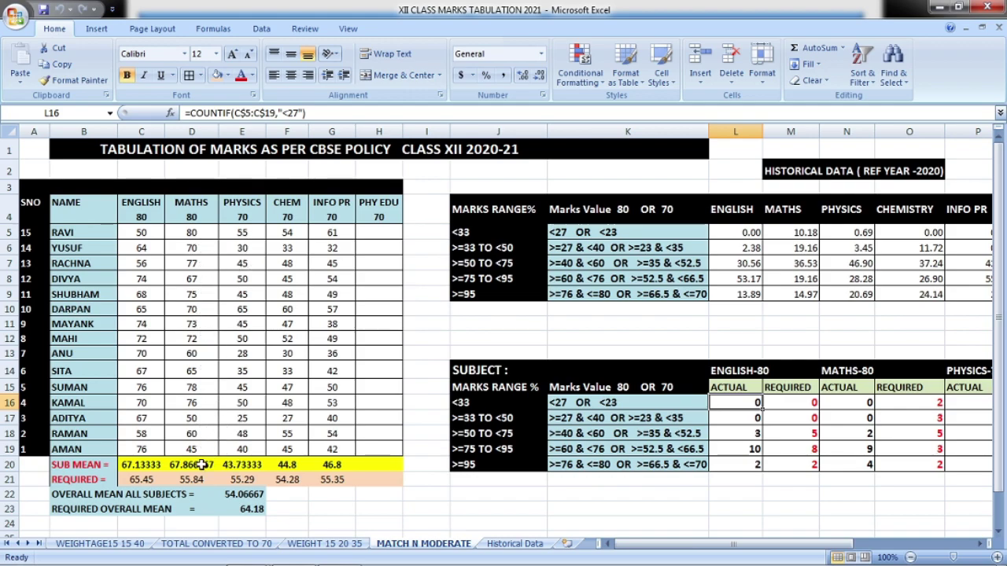
left_click(141, 465)
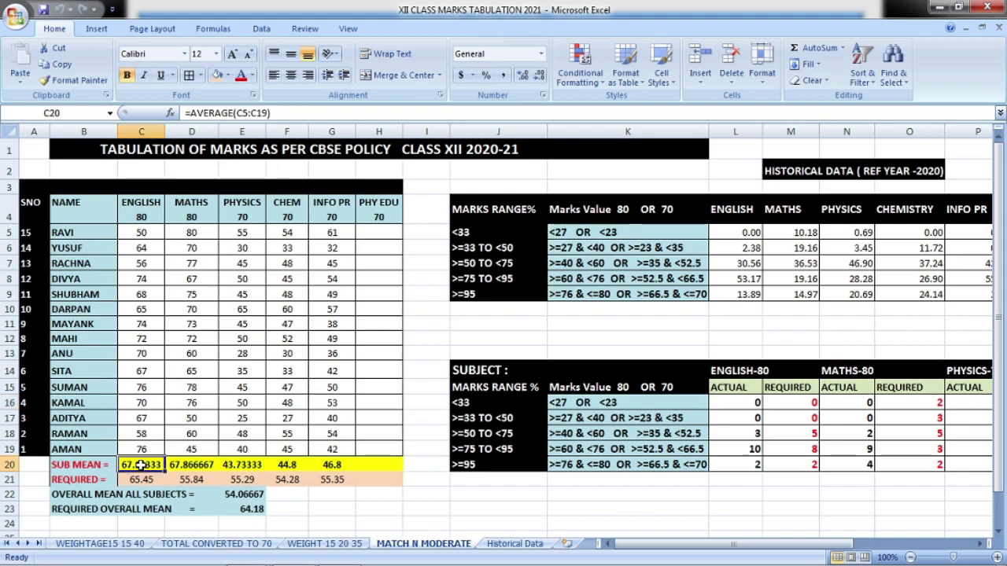
double_click(141, 465)
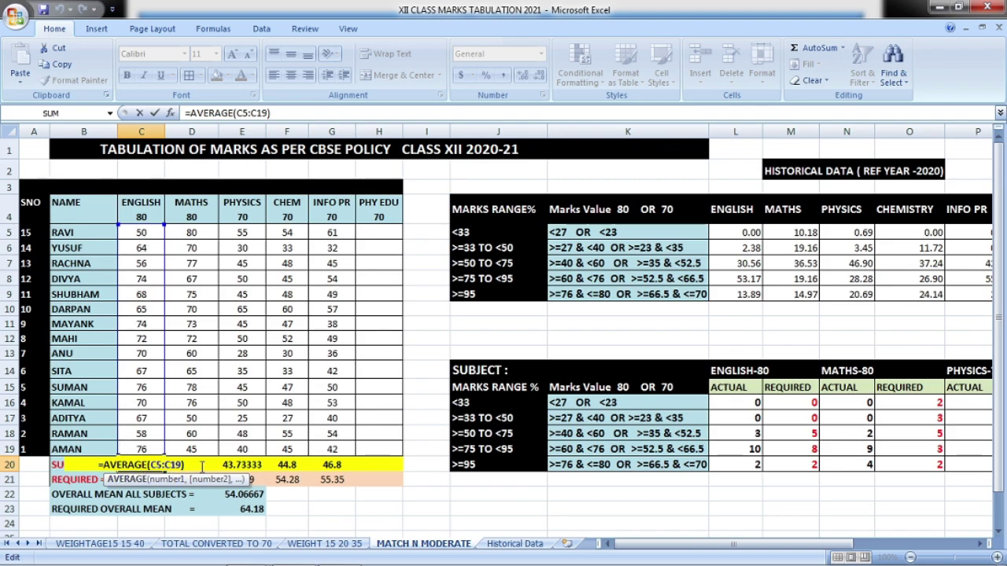
key("Escape")
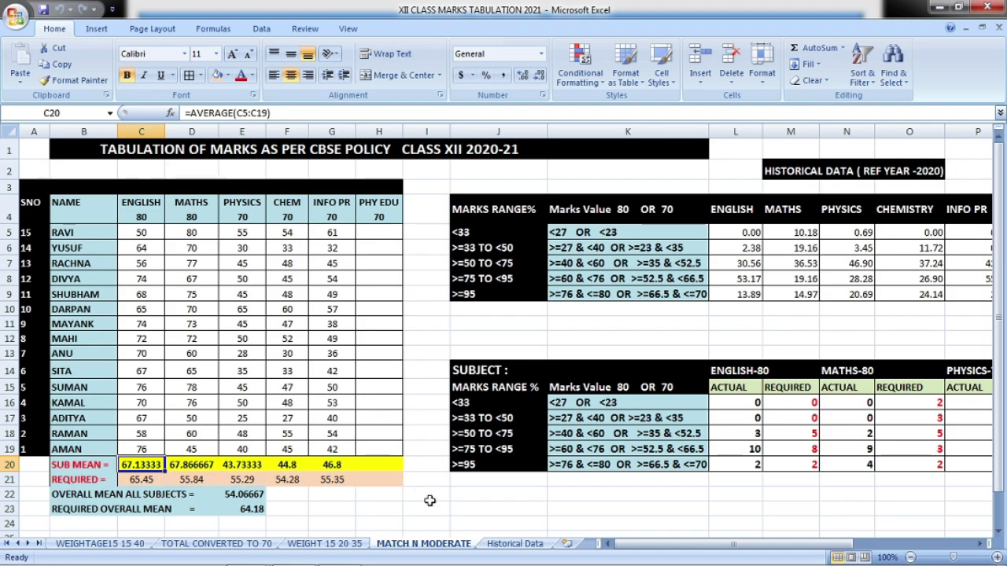
On the Historical Data sheet, examine the English mean marks for 2017-18 and 2018-19 and the 2020 average of total marks
left_click(515, 543)
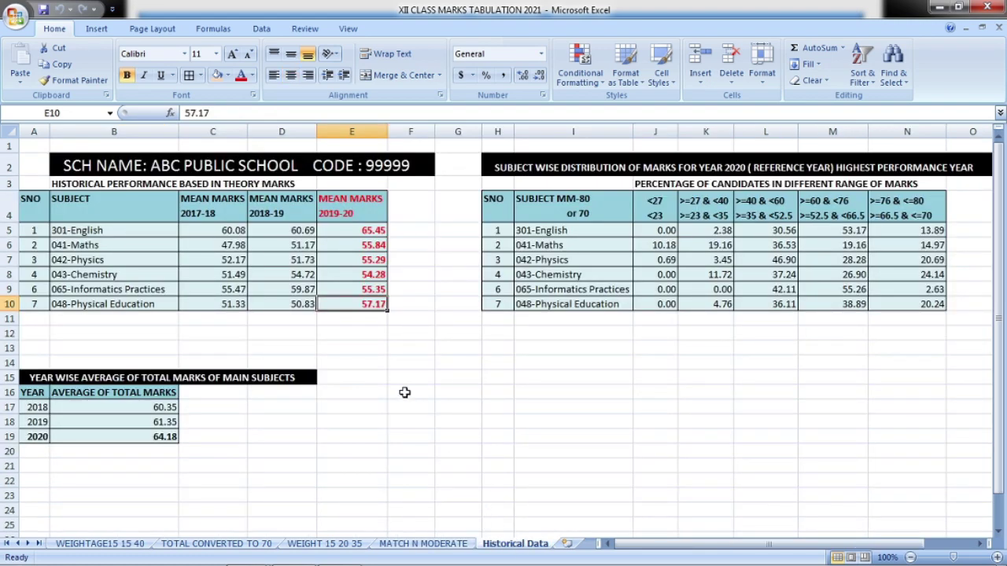
left_click(356, 339)
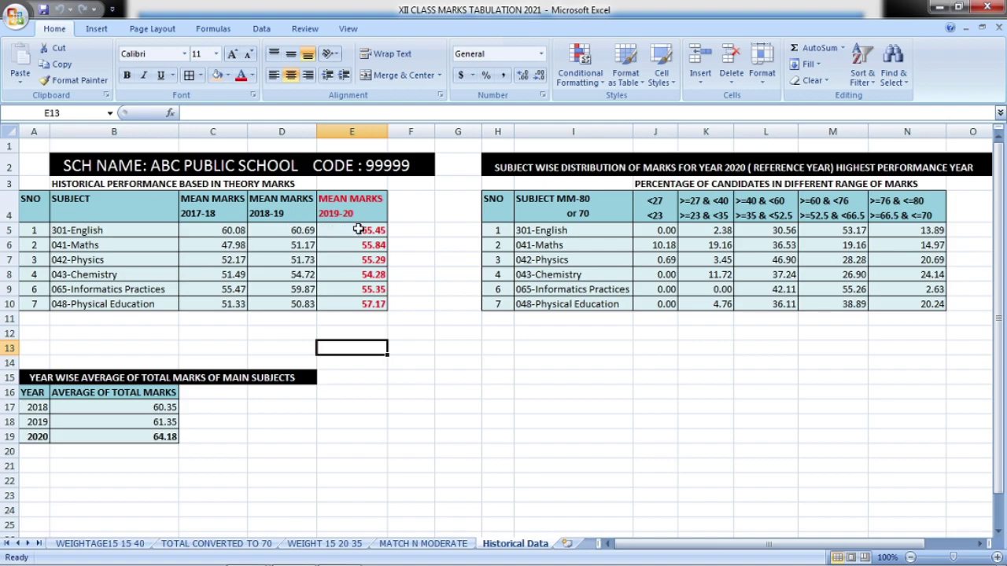
left_click(238, 230)
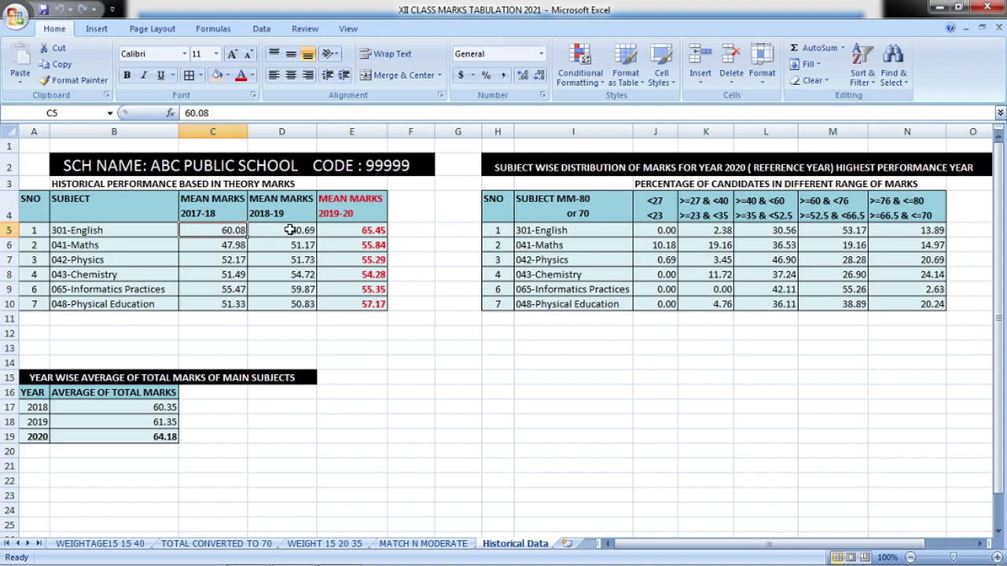
left_click(288, 230)
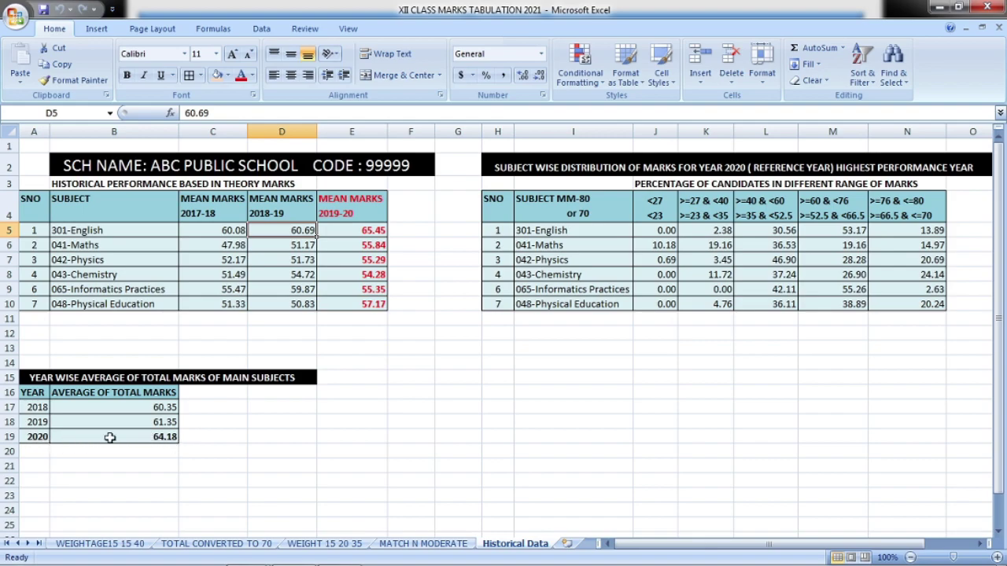
left_click_drag(34, 437, 156, 441)
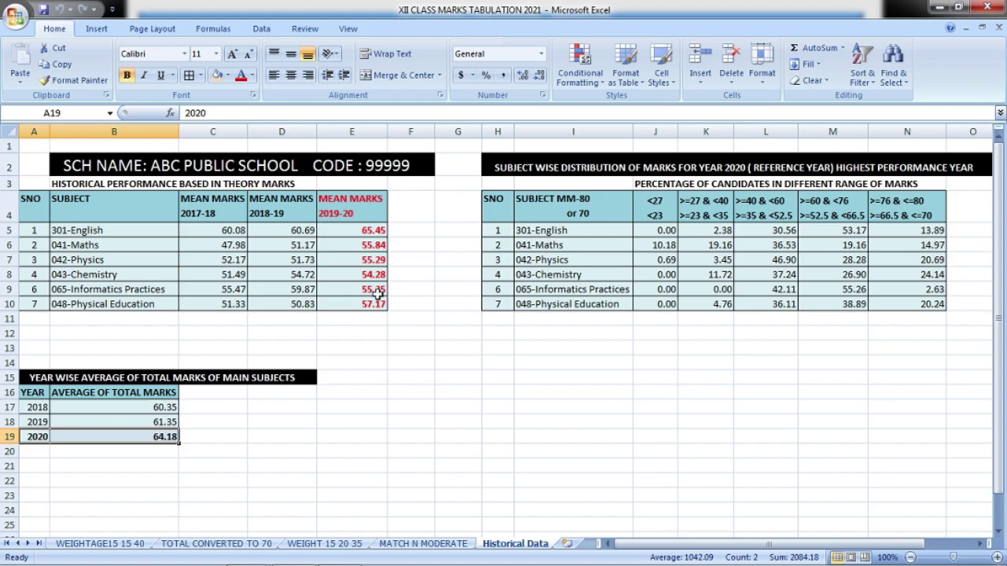
left_click(41, 438)
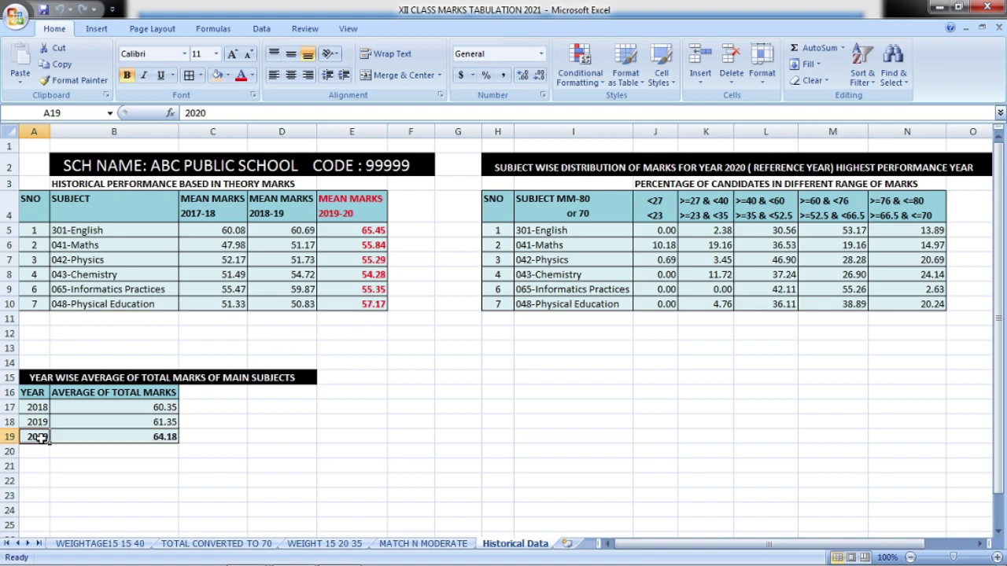
left_click(174, 438)
left_click_drag(173, 439, 40, 438)
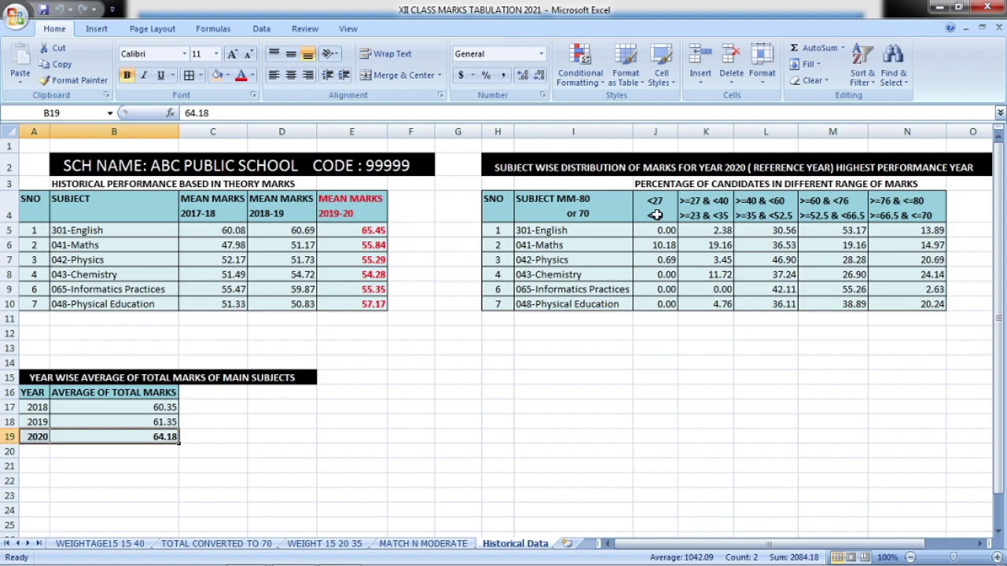
Compare the reference-year figures on the Historical Data sheet with the marks ranges and required means on MATCH N MODERATE
left_click(461, 543)
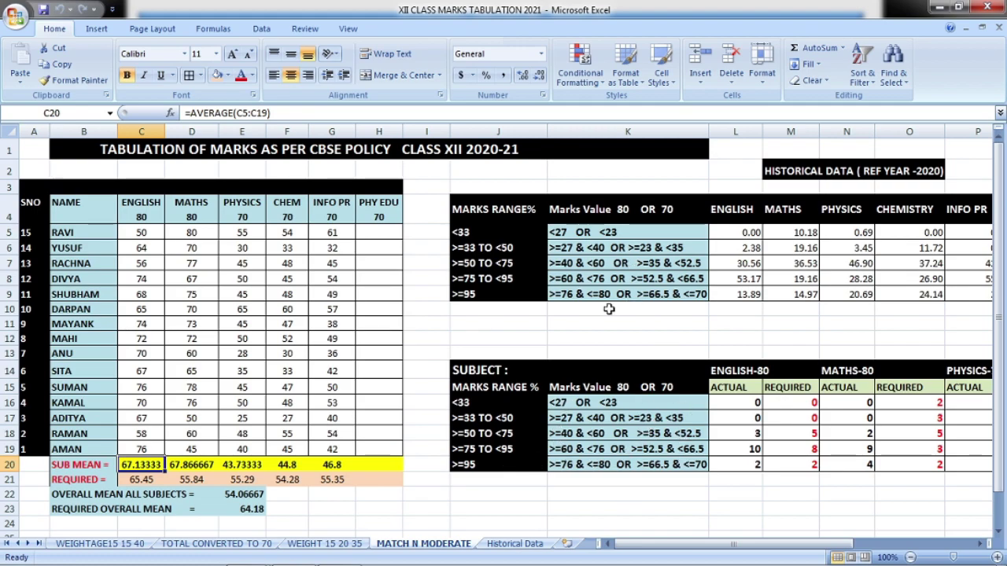
left_click(514, 544)
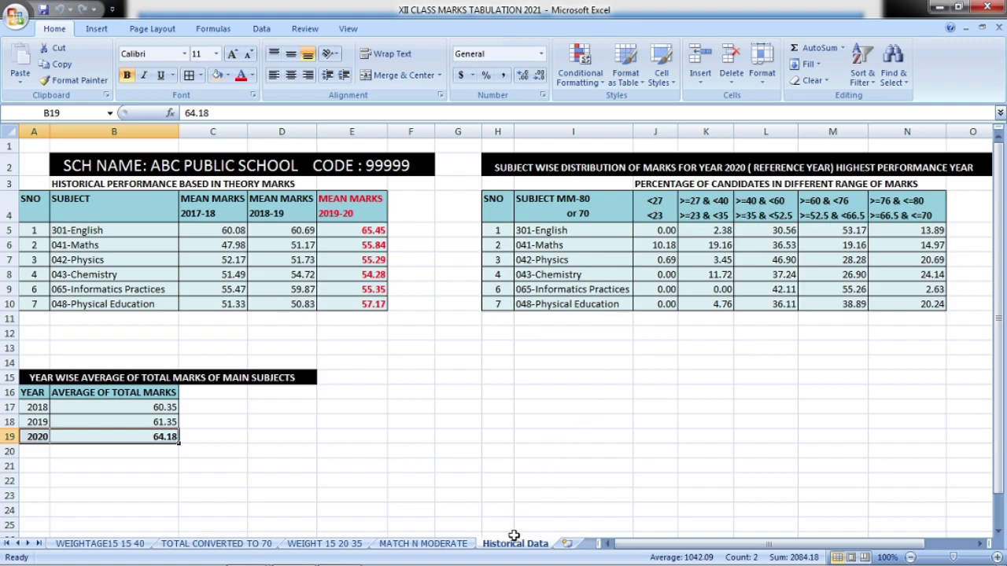
left_click(456, 546)
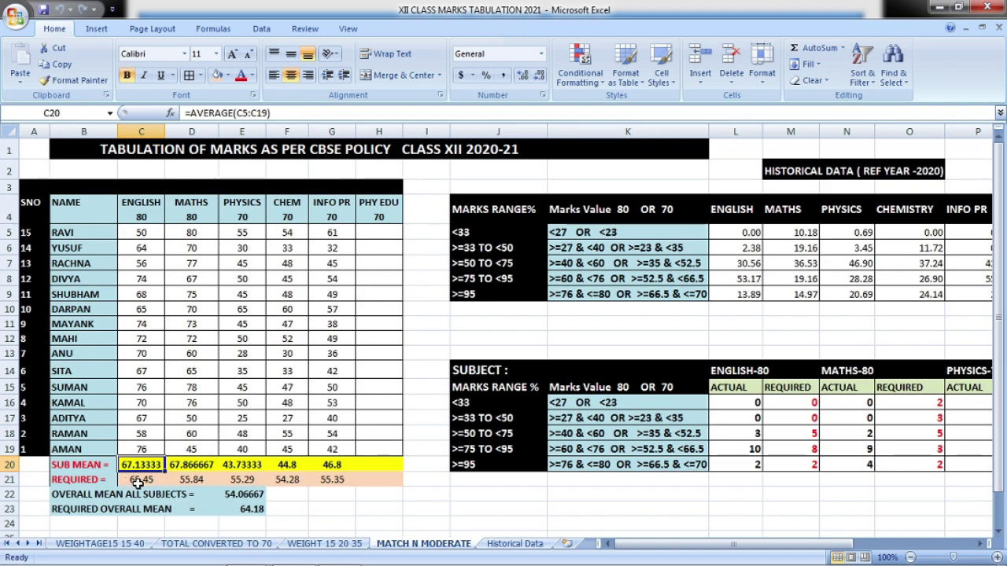
left_click(516, 546)
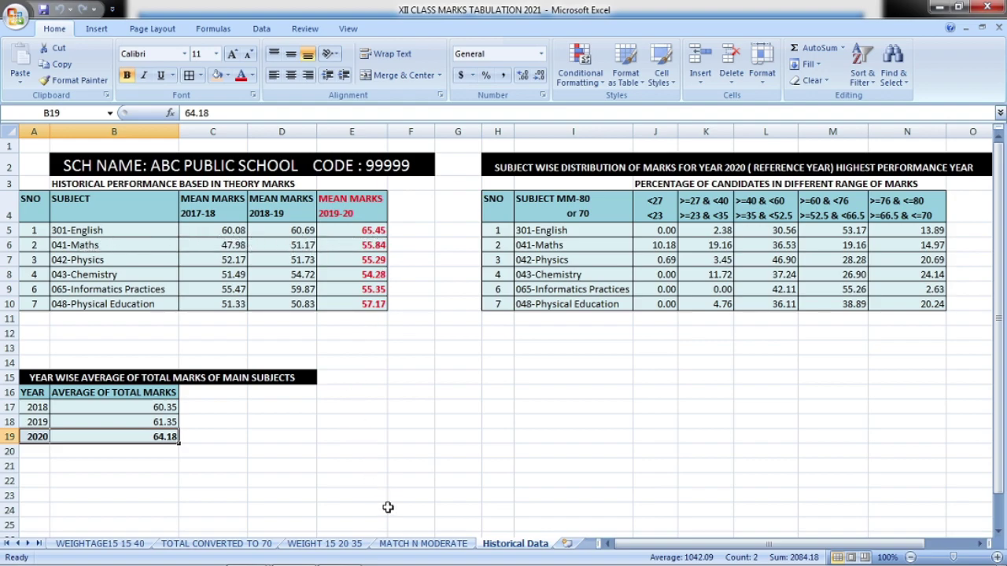
left_click(419, 543)
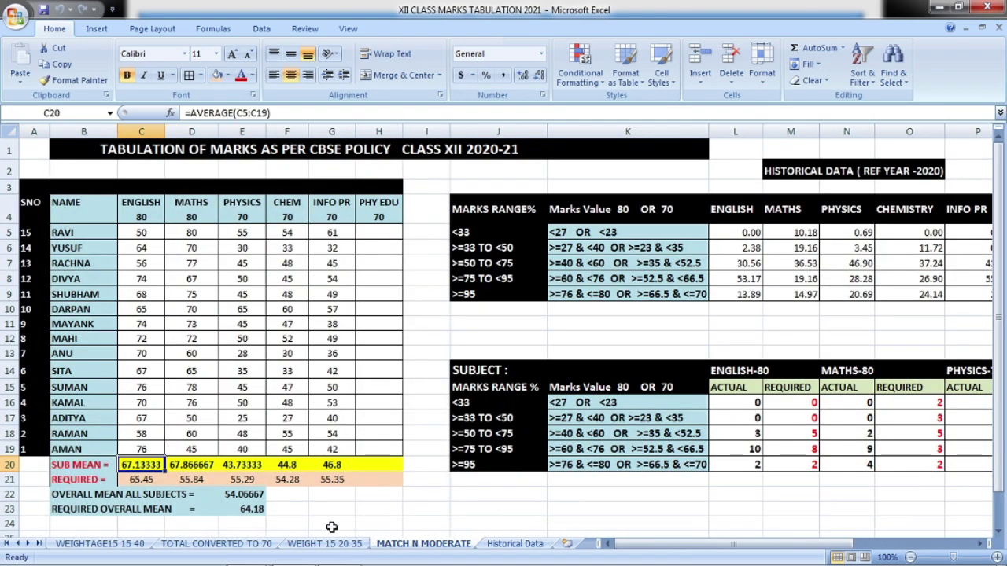
Check the required means for English, Maths and Physics against their current subject means on the MATCH N MODERATE sheet
left_click(138, 481)
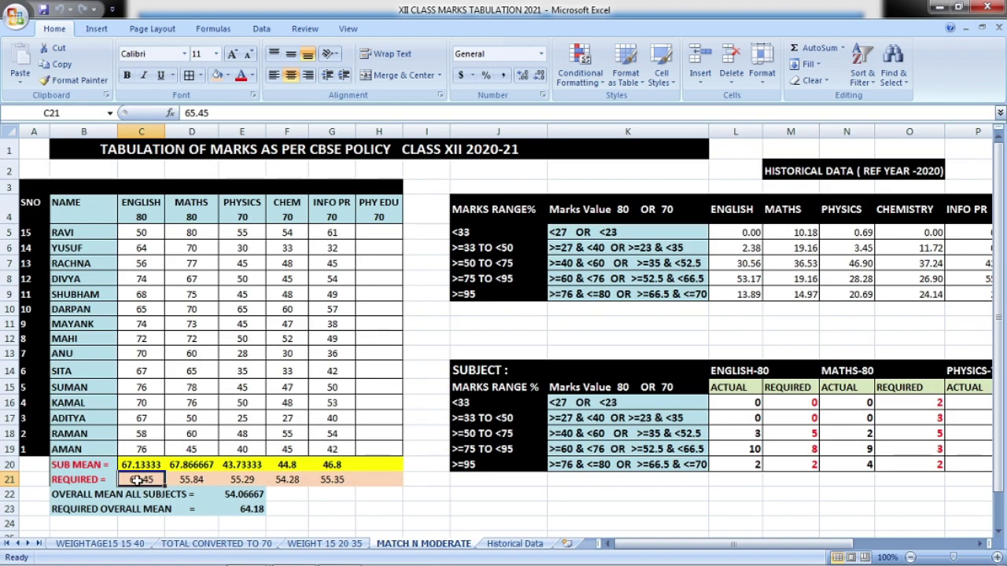
left_click(191, 479)
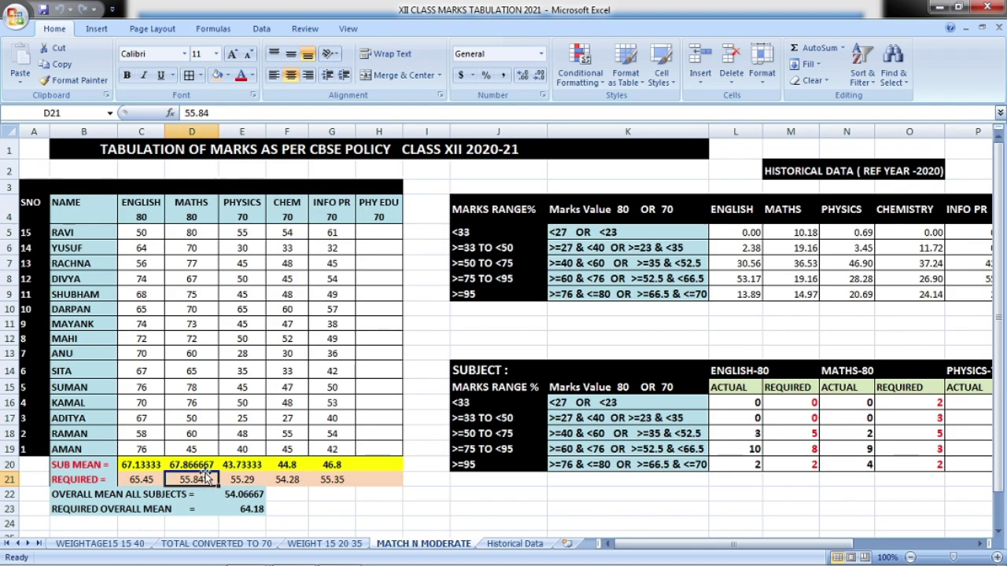
left_click(140, 479)
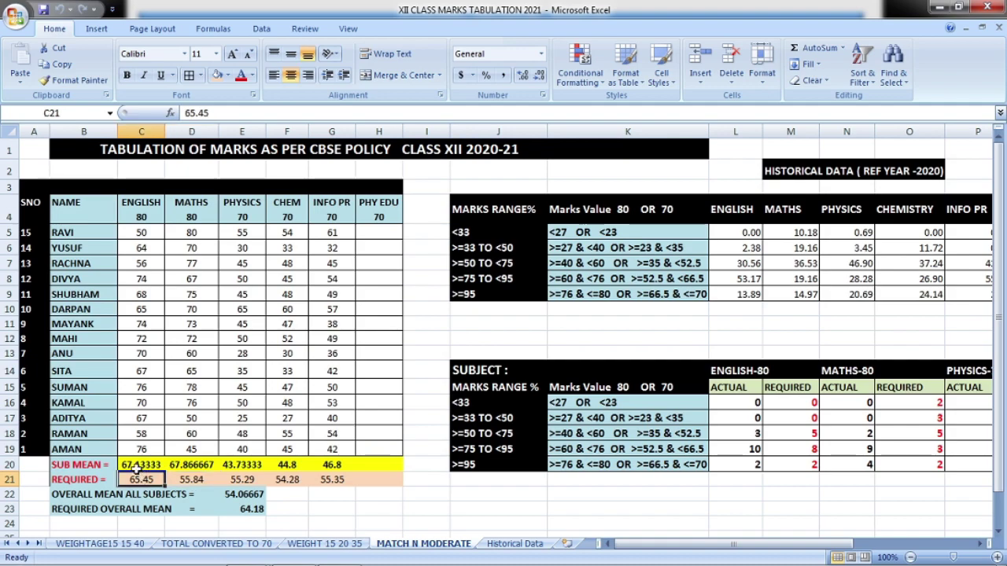
left_click(134, 464)
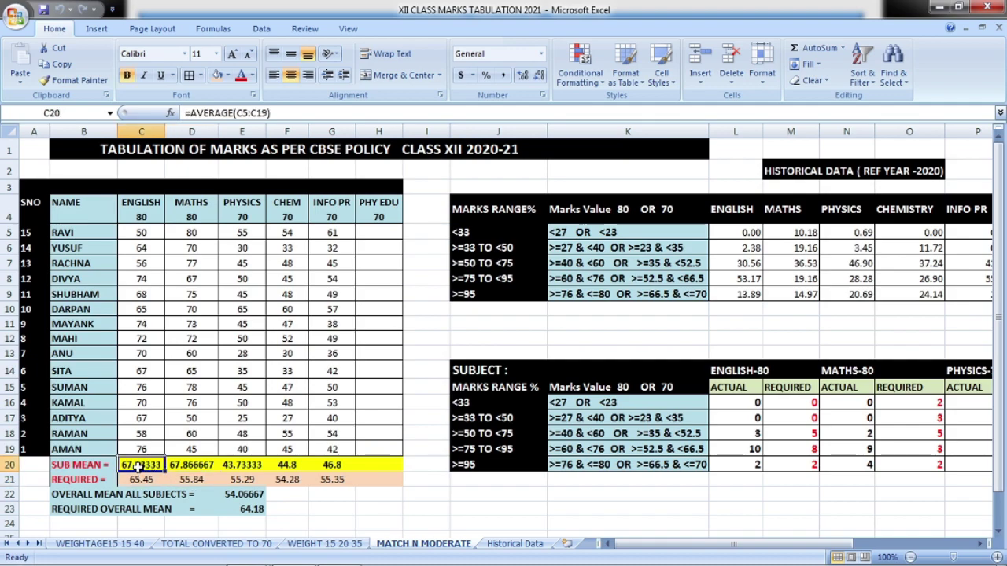
left_click(239, 479)
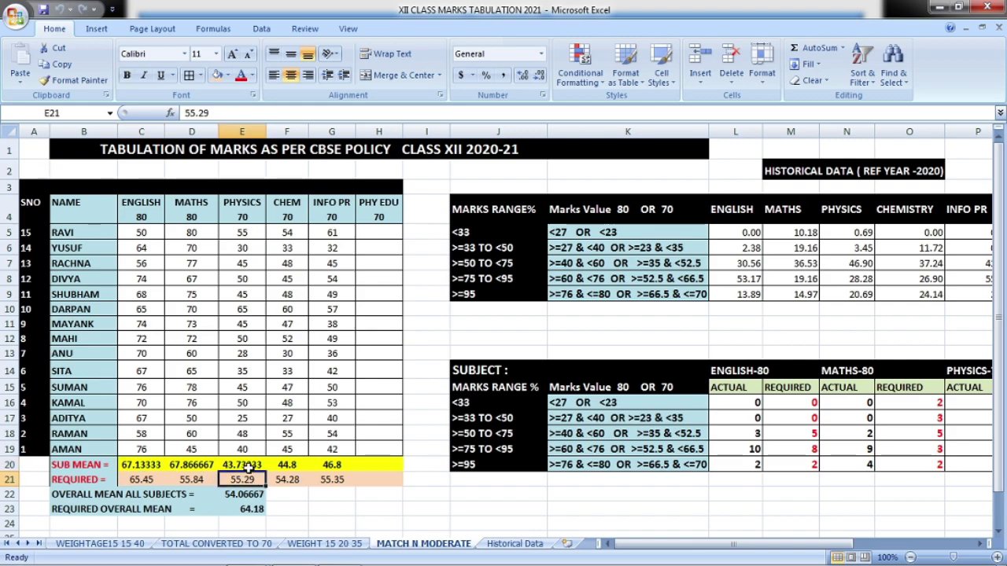
left_click(242, 465)
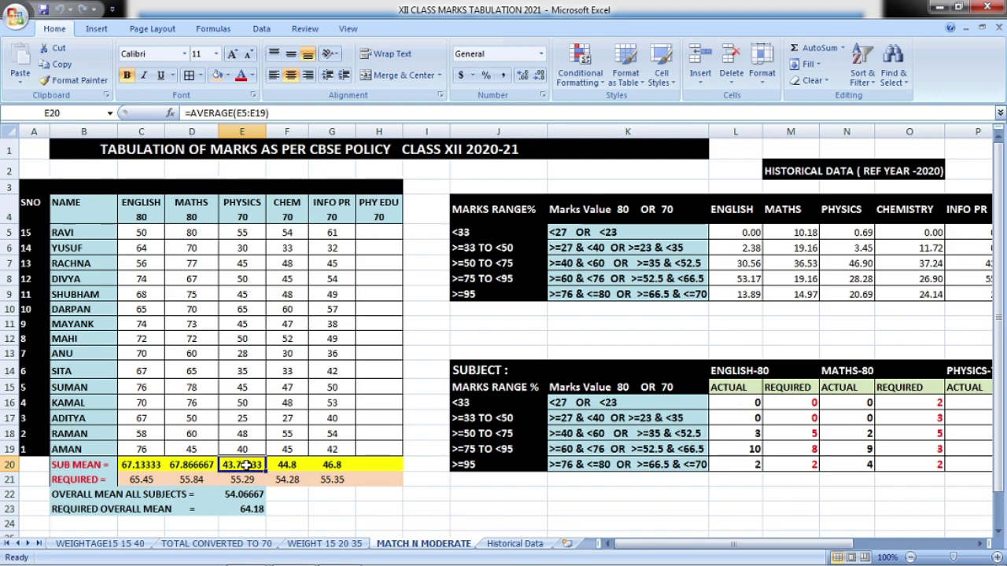
left_click(240, 480)
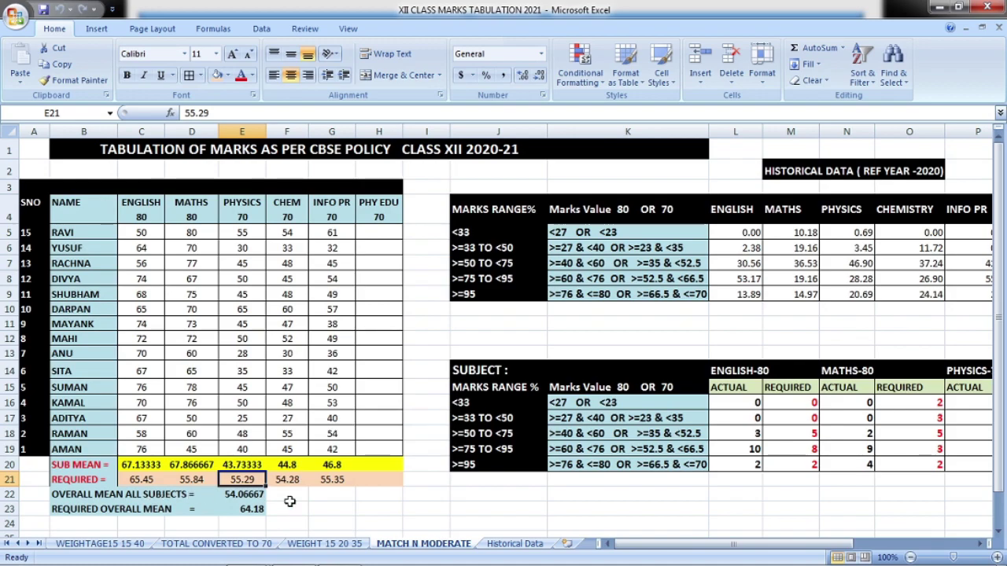
Enlarge the MATCH N MODERATE sheet to 120% and bring the full width of the student marks table into view
left_click(997, 557)
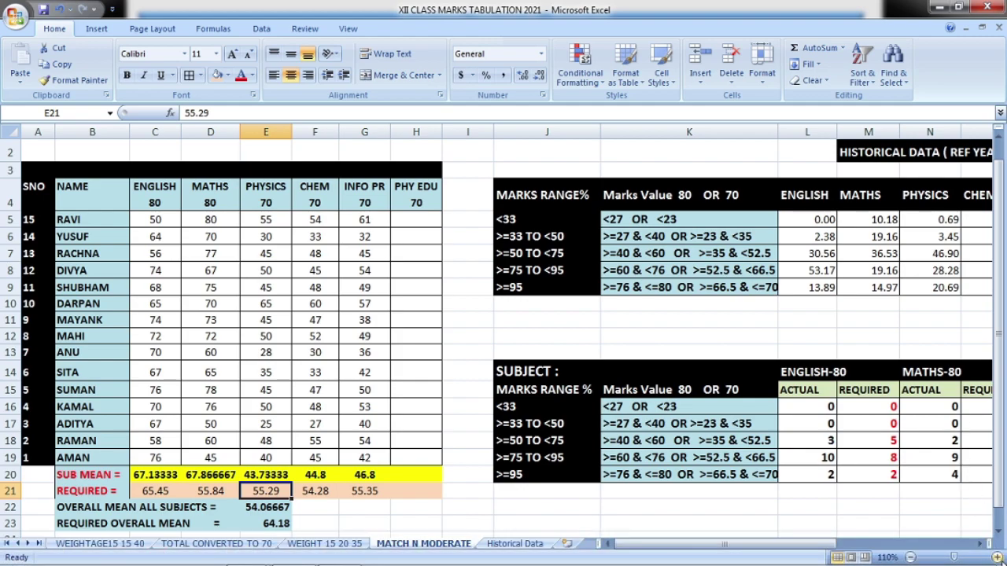
left_click(997, 557)
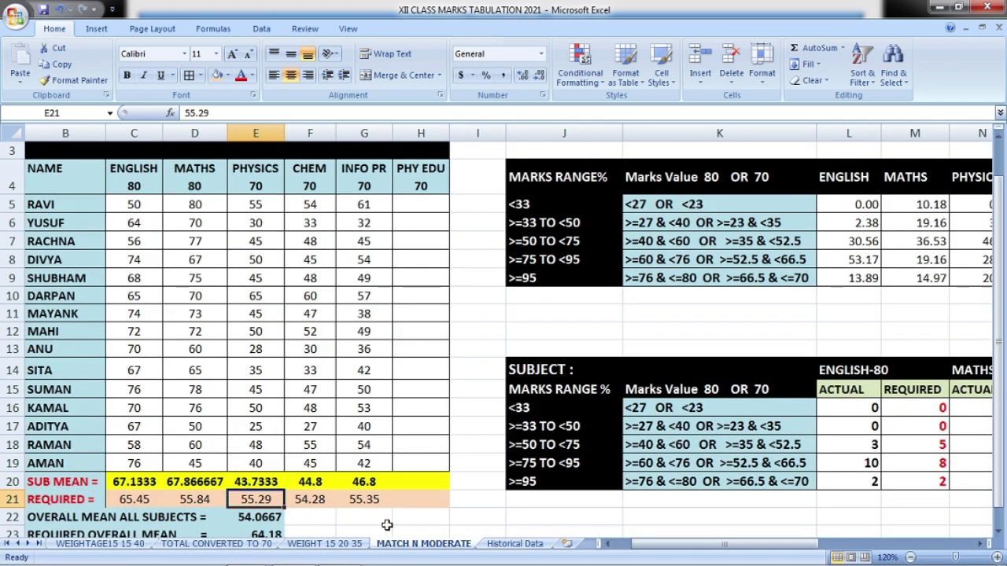
left_click_drag(628, 546, 625, 546)
scroll(350, 416, "down", 2)
scroll(350, 417, "up", 2)
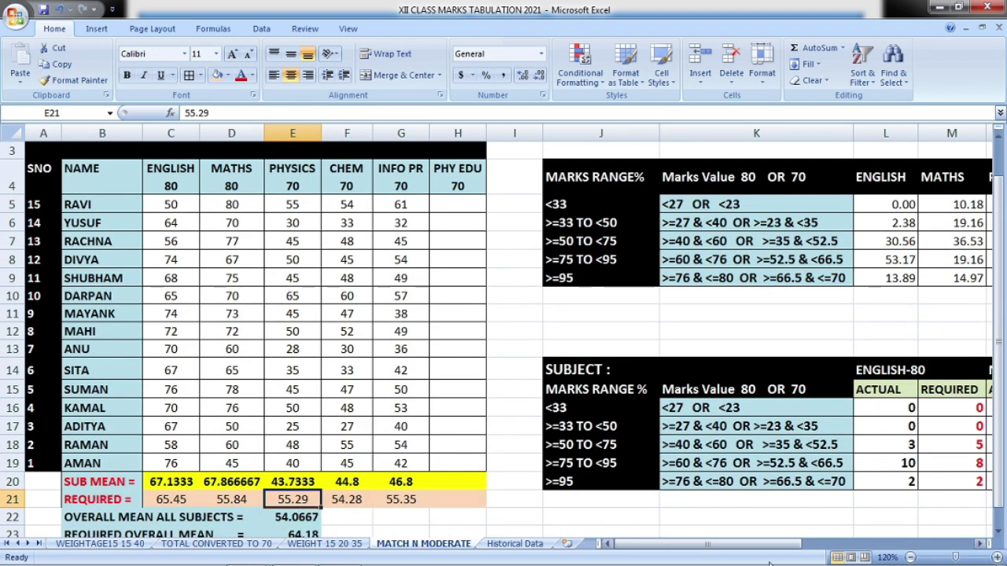
Compare the overall mean of all subjects with the required overall mean and the 2020 average on the Historical Data sheet
left_click(997, 532)
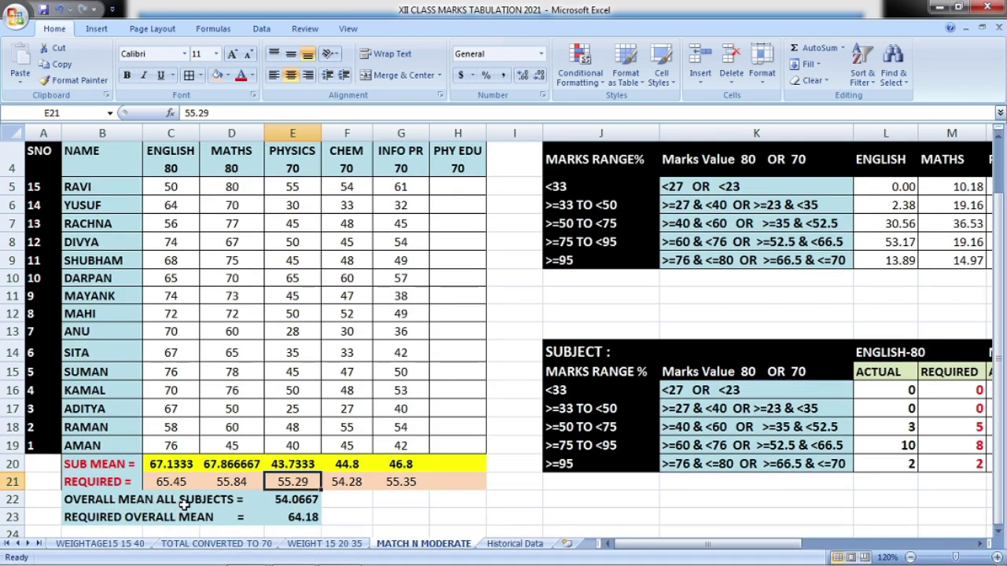
left_click(289, 502)
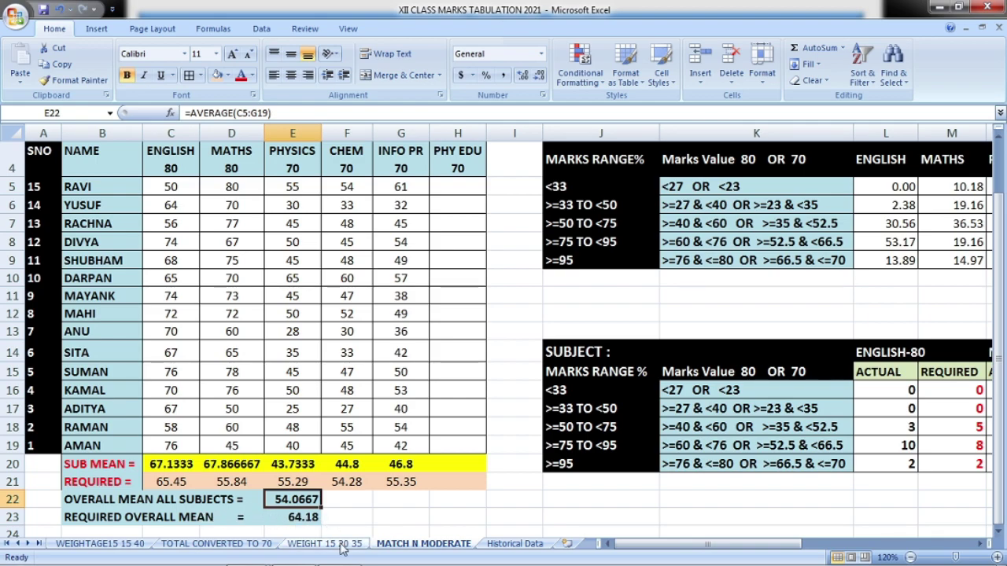
left_click(504, 547)
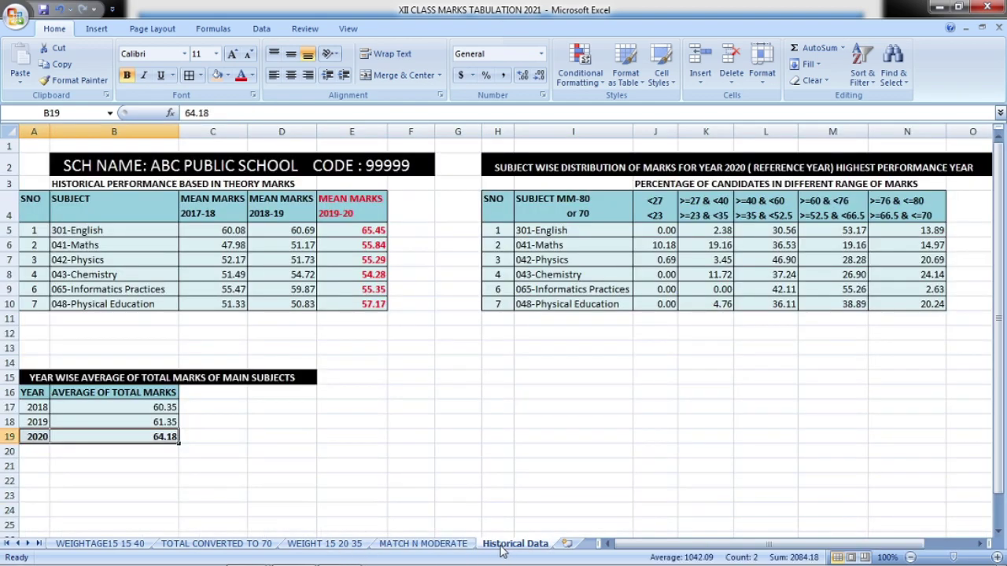
left_click(167, 439)
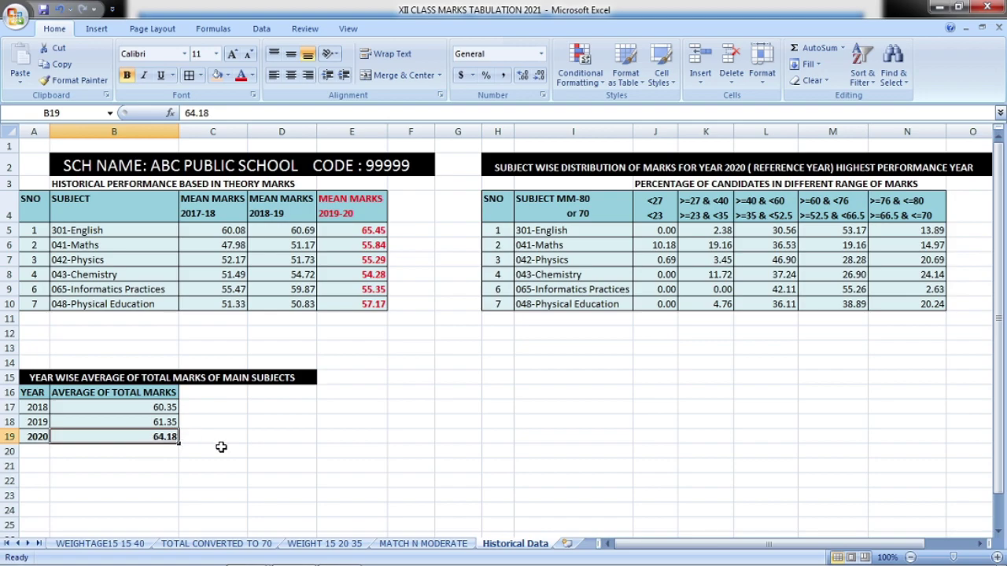
left_click(445, 544)
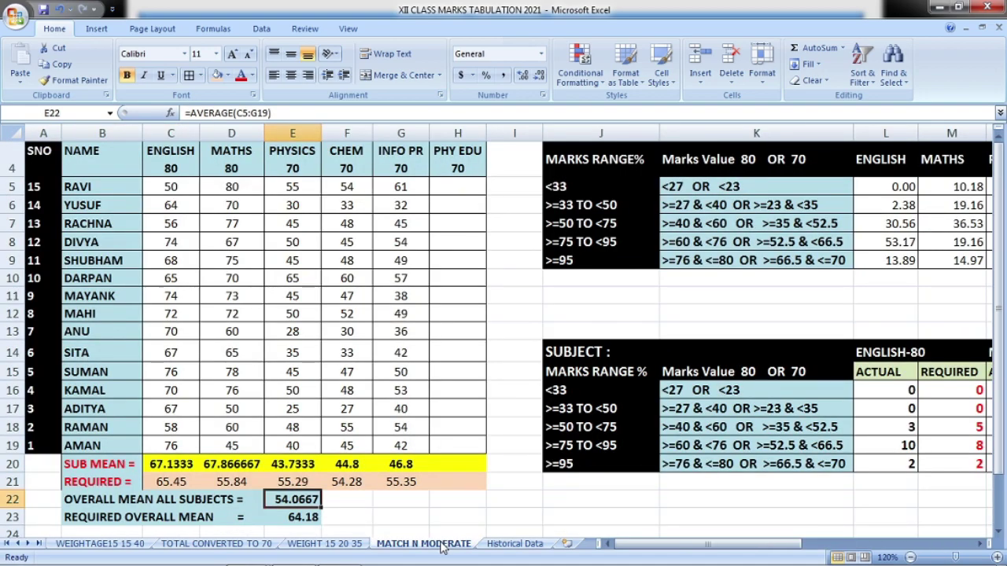
left_click(302, 519)
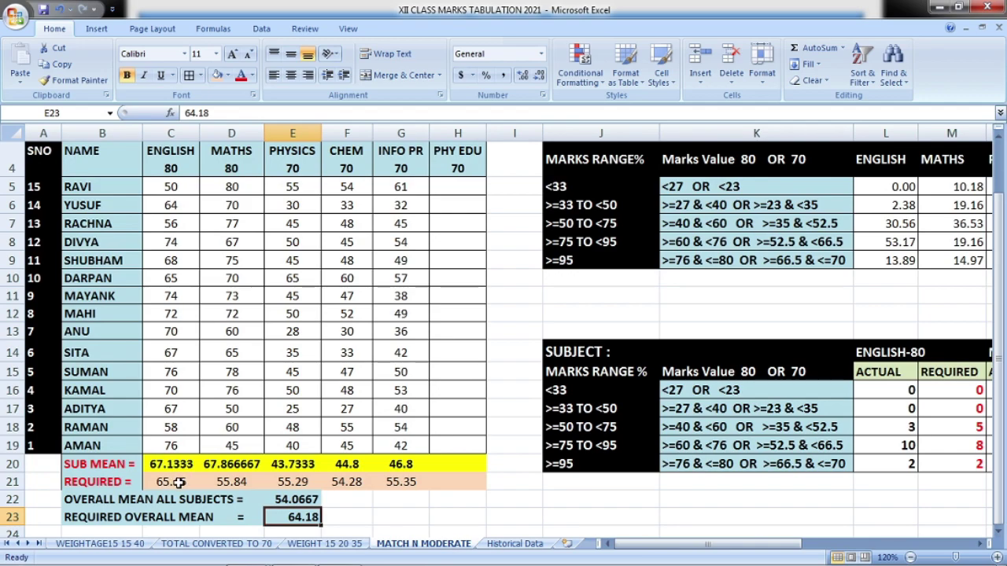
Switch to the PowerPoint slide show and review the slides on the theory portion assessment and its components
mouse_move(236, 555)
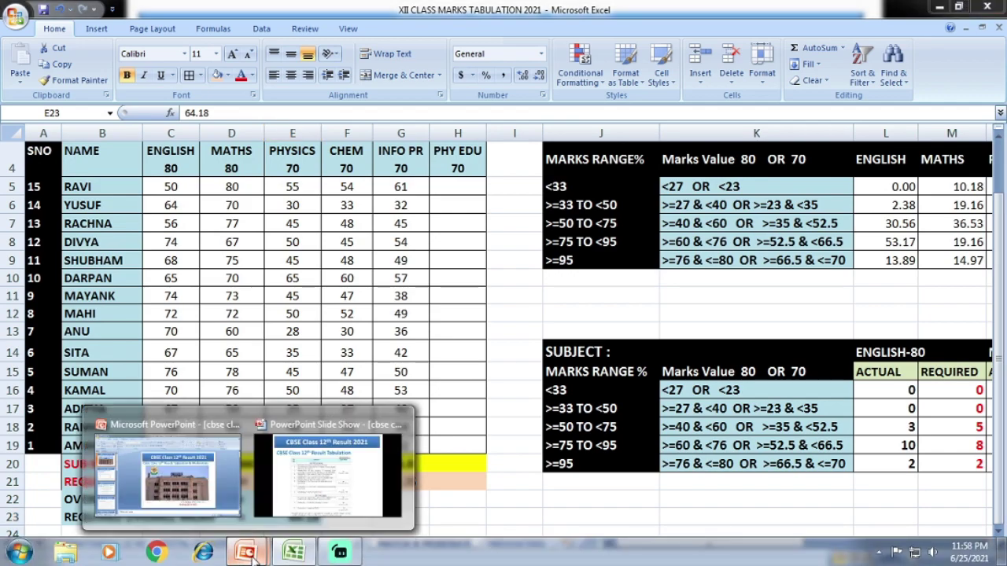
left_click(494, 455)
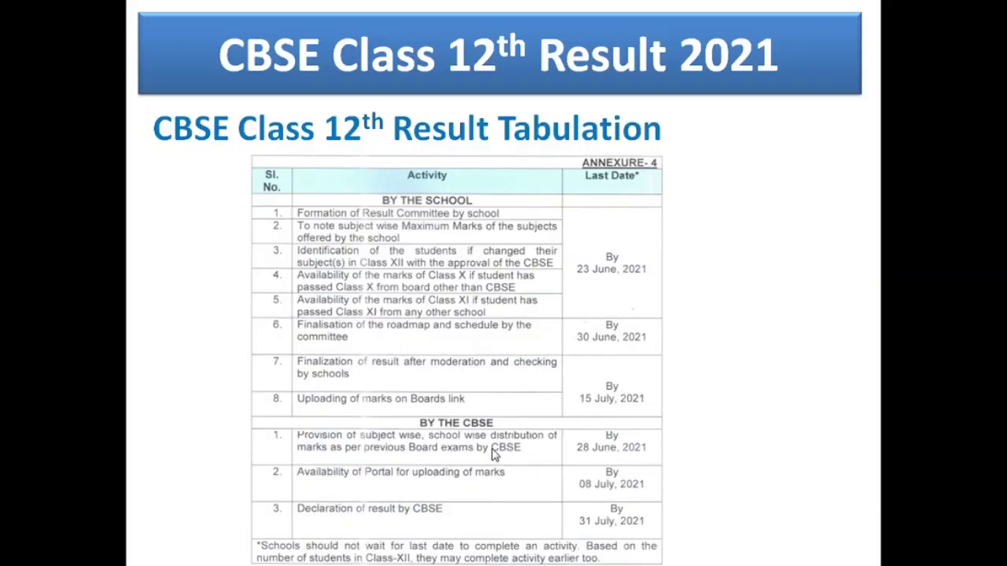
left_click(594, 446)
left_click(593, 445)
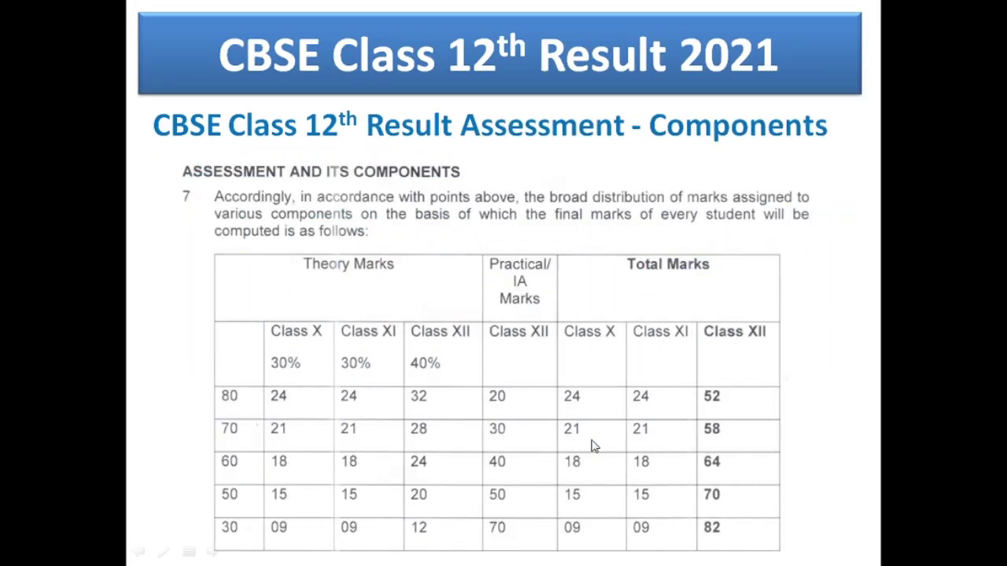
key("Left")
key("Left")
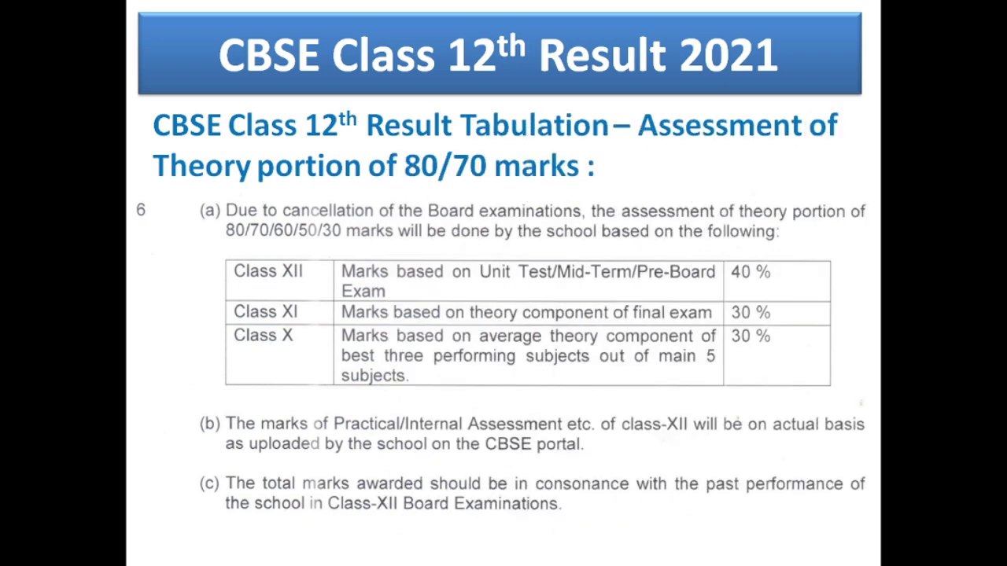
key("Right")
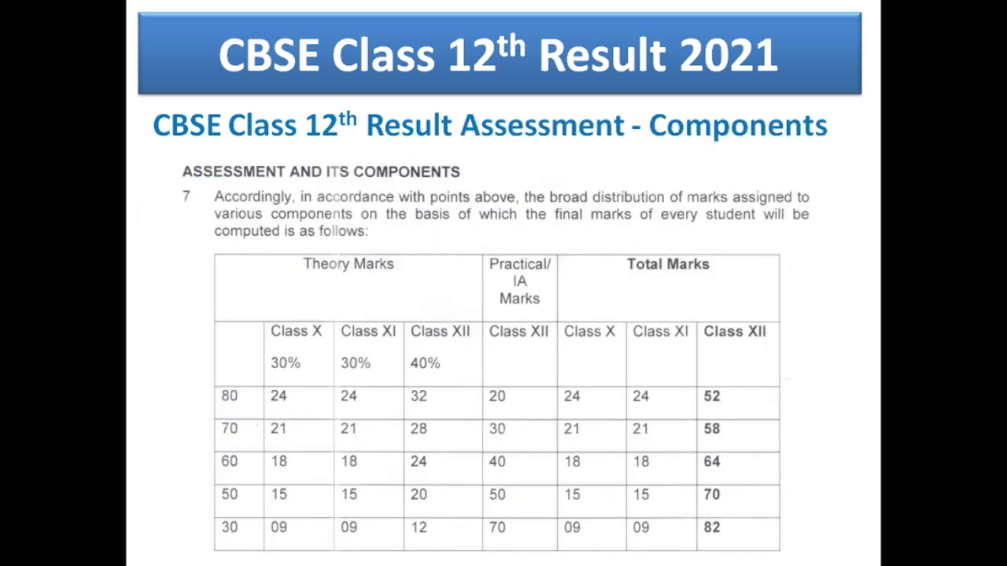
Go back to the title slide and page forward through the presentation to the Annexure-3 Internal Moderation slide
key("Left")
key("Left")
key("Left")
key("Left")
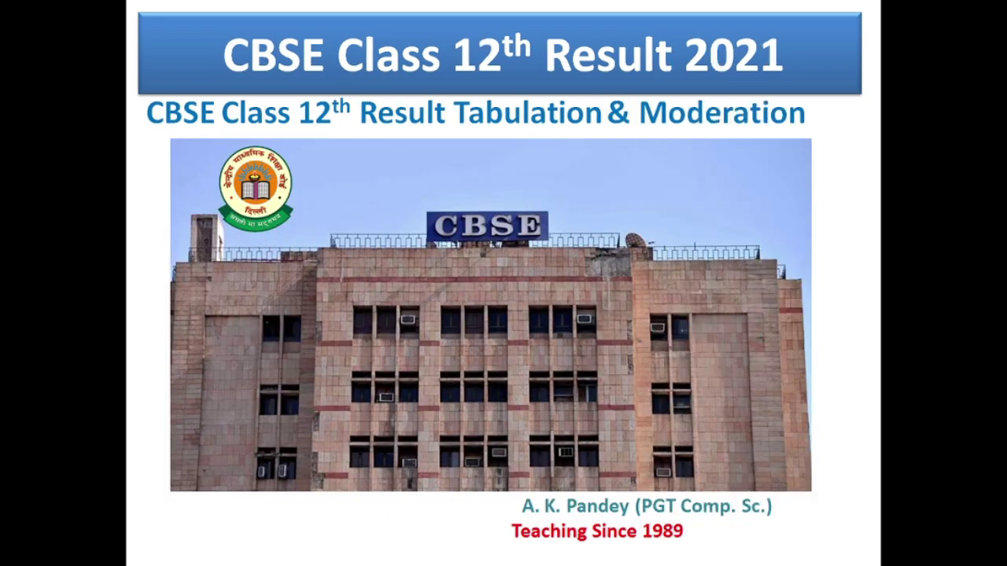
key("Right")
key("Right")
key("Right")
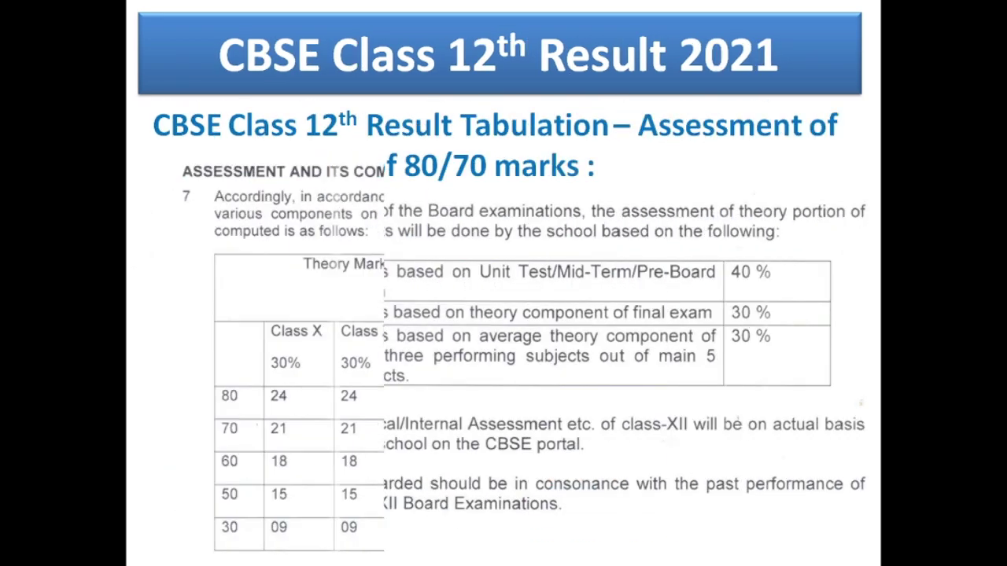
key("Right")
key("Right")
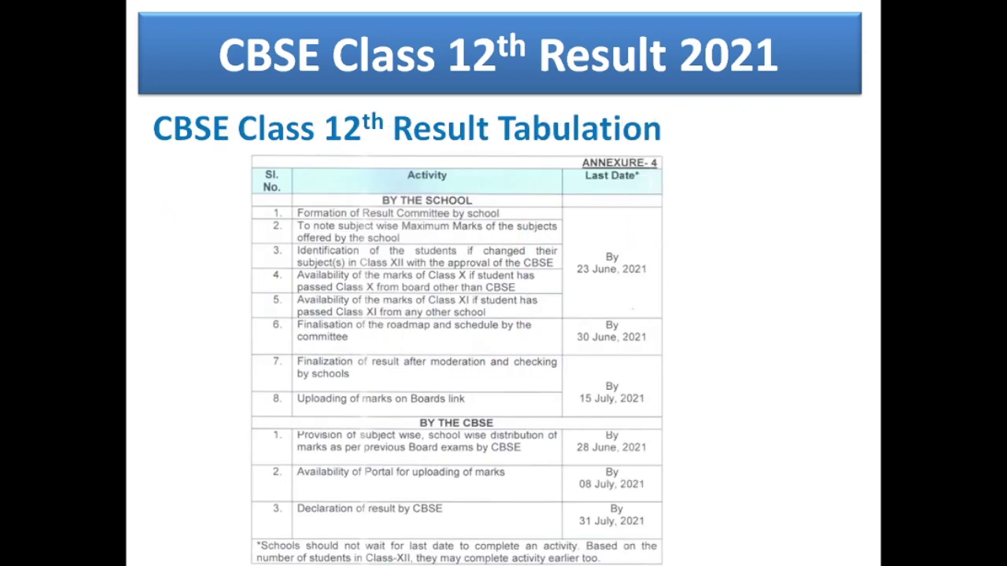
key("Right")
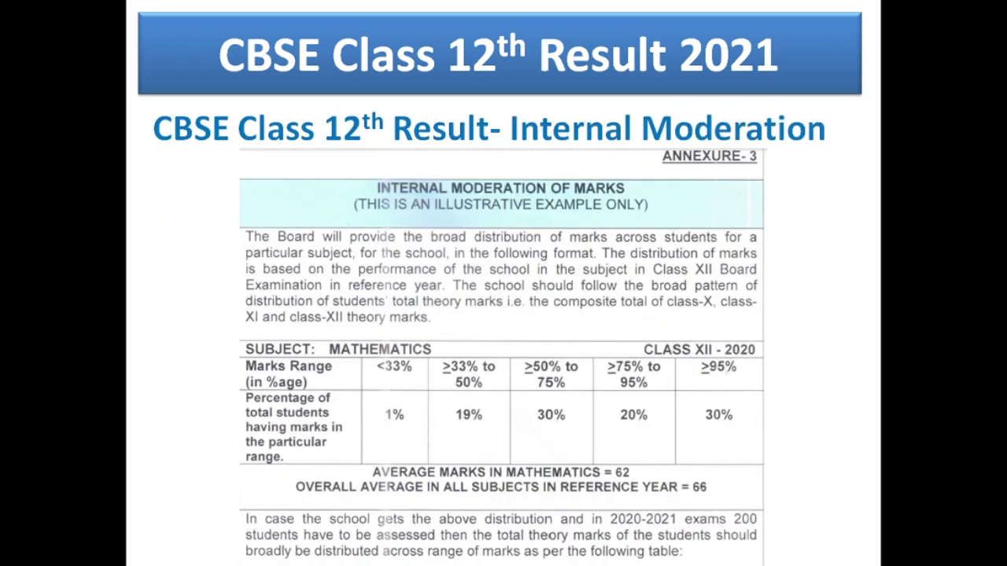
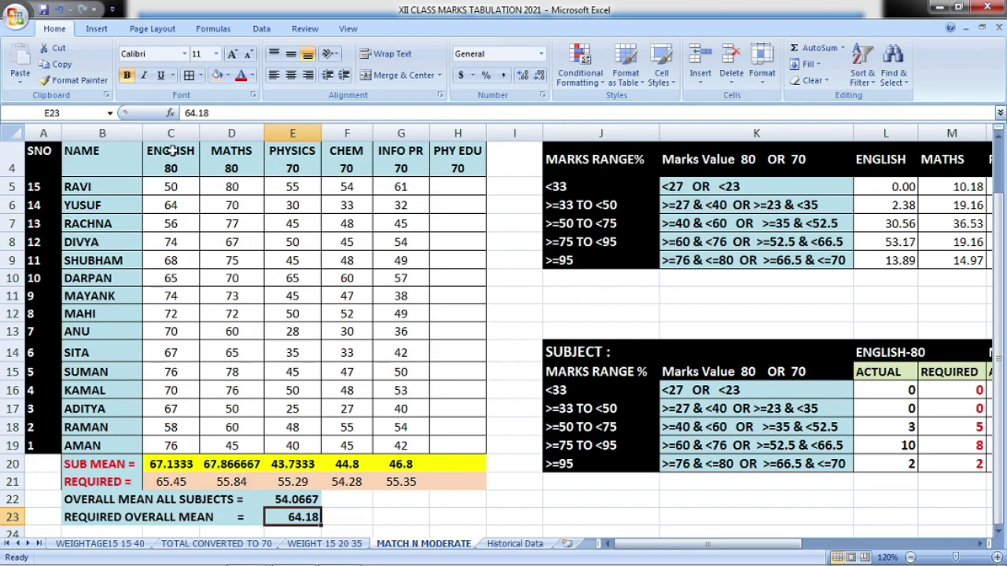
On the MATCH N MODERATE sheet, copy the English marks with their heading from C4:C19 to a work area starting at E30
left_click_drag(172, 151, 190, 442)
key("ctrl+c")
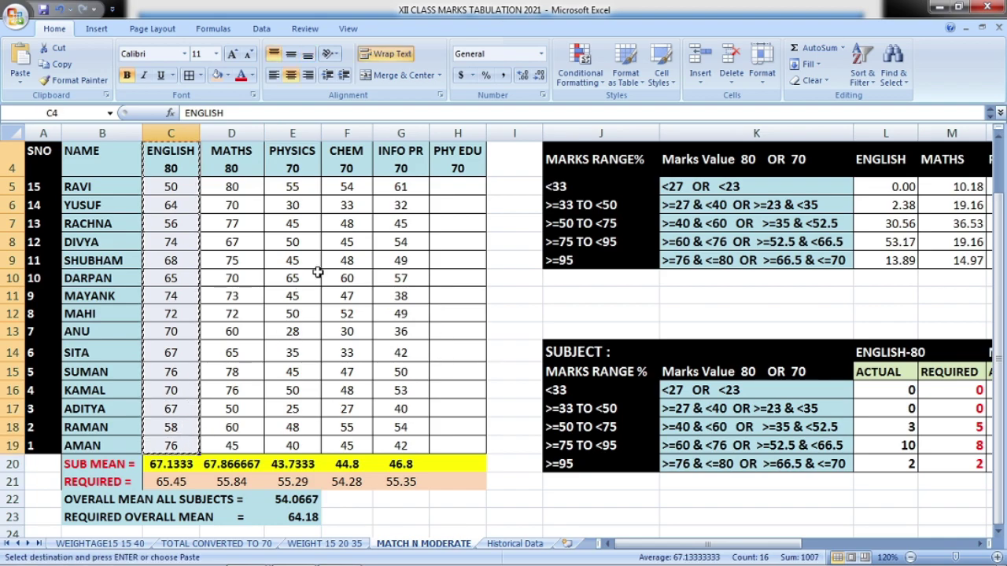
scroll(383, 452, "down", 3)
scroll(383, 452, "down", 4)
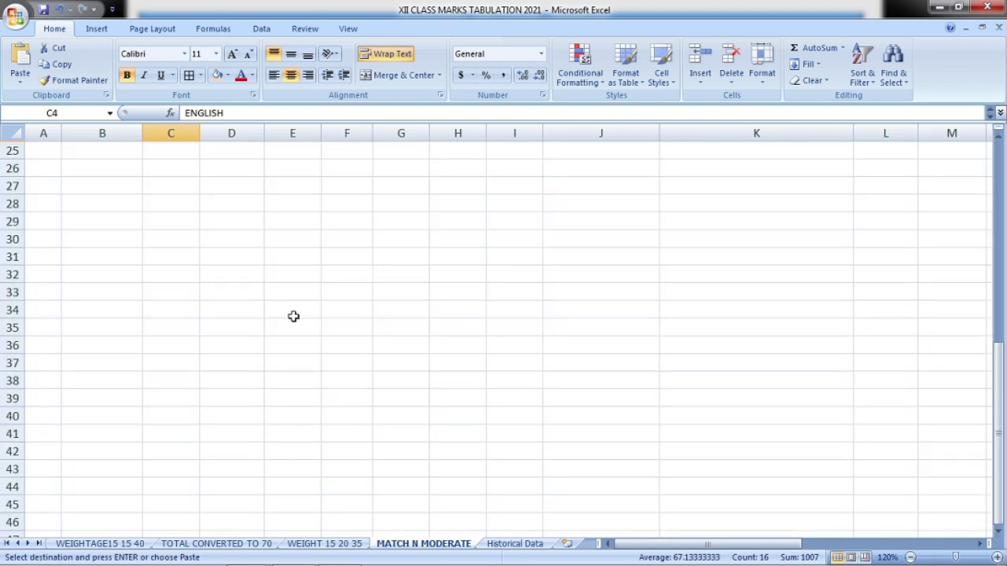
left_click(287, 237)
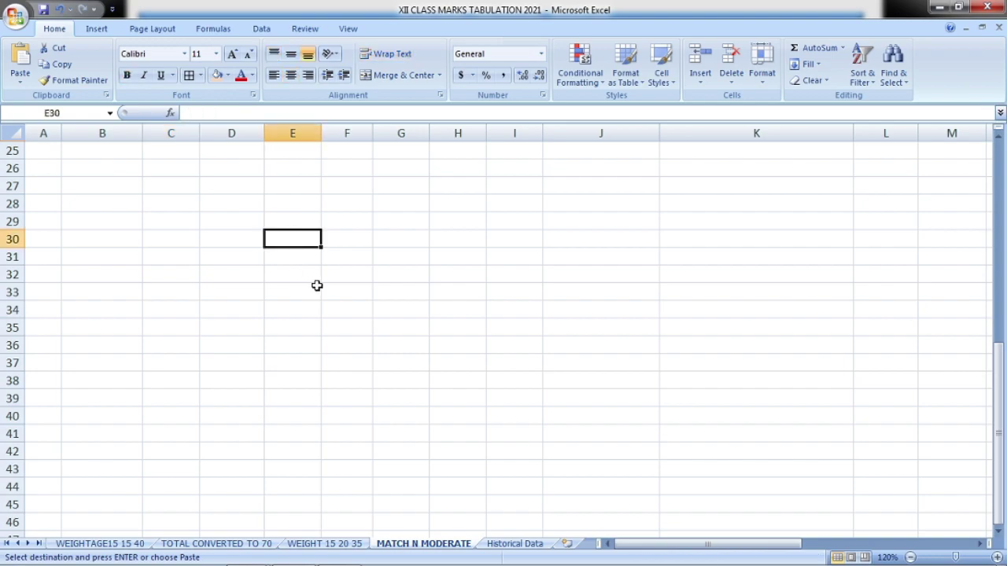
right_click(302, 239)
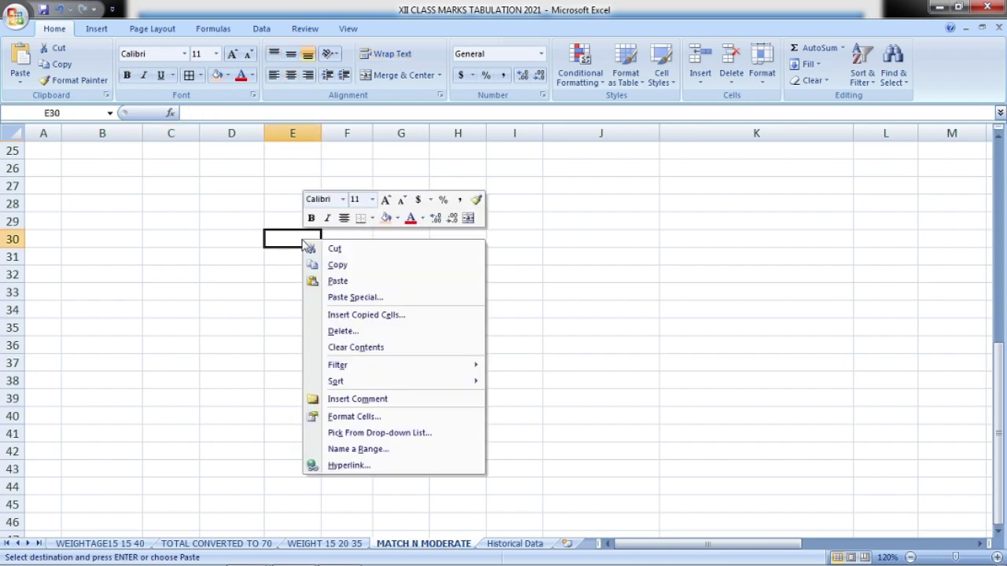
left_click(349, 285)
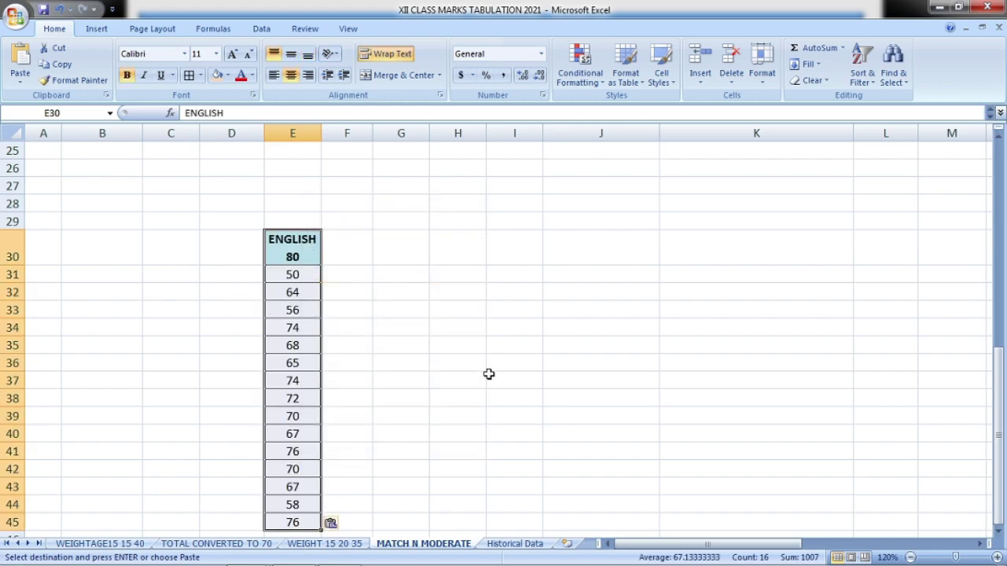
left_click(378, 378)
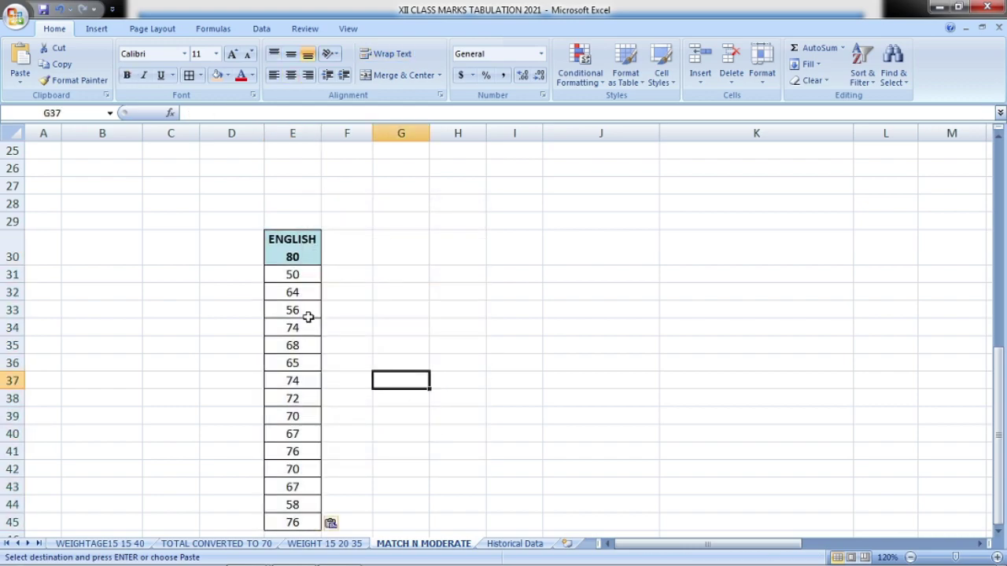
left_click(287, 280)
scroll(294, 503, "down", 2)
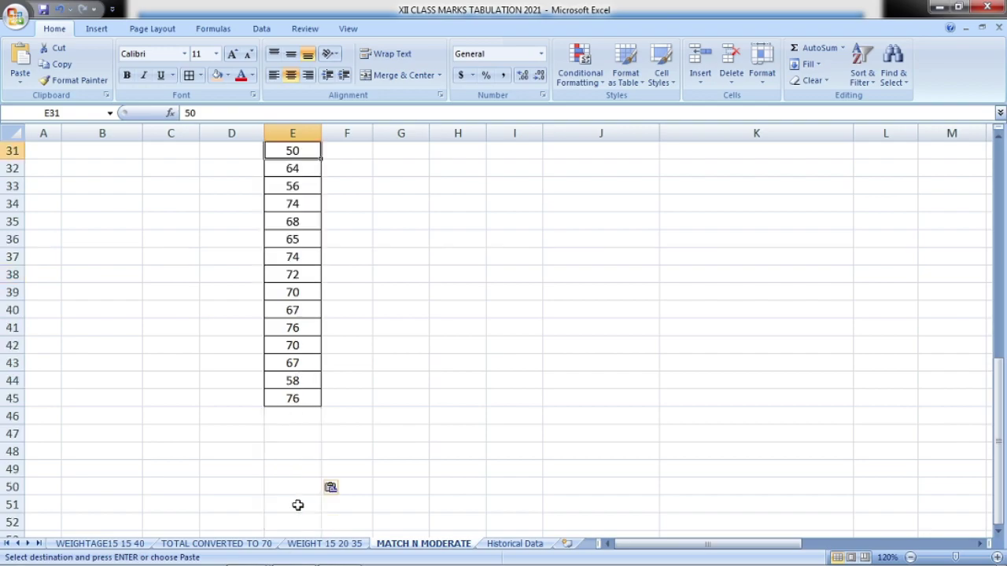
scroll(275, 444, "down", 1)
scroll(268, 440, "up", 8)
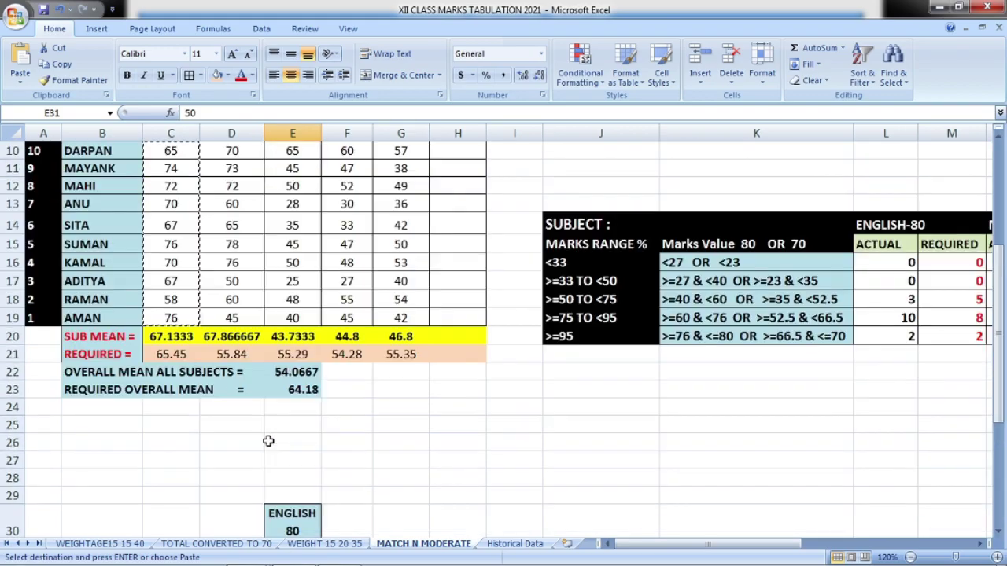
key("Escape")
Enter the required English mean, 65.45, in E48 below the copied English marks
scroll(172, 354, "down", 4)
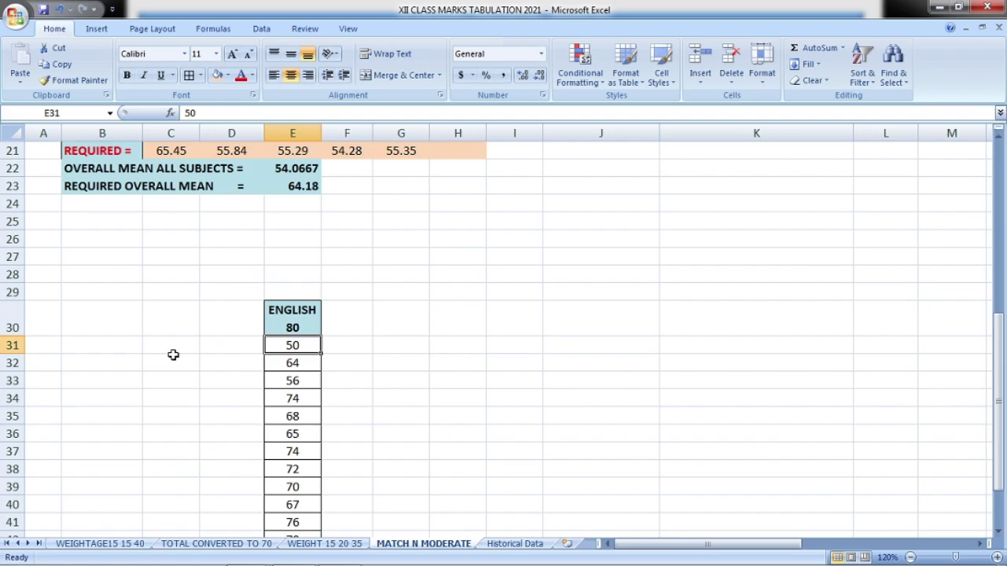
scroll(261, 340, "up", 5)
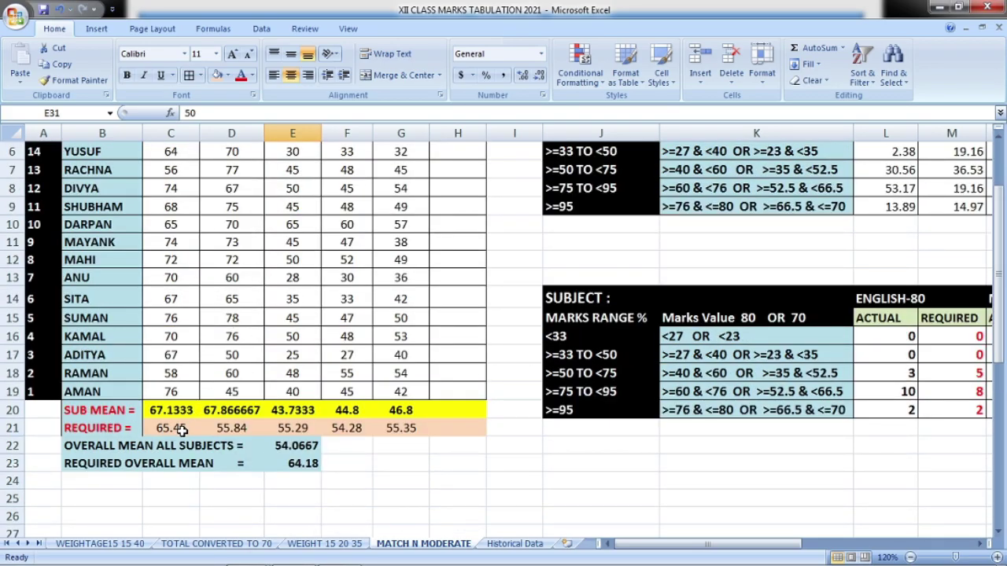
scroll(393, 489, "down", 9)
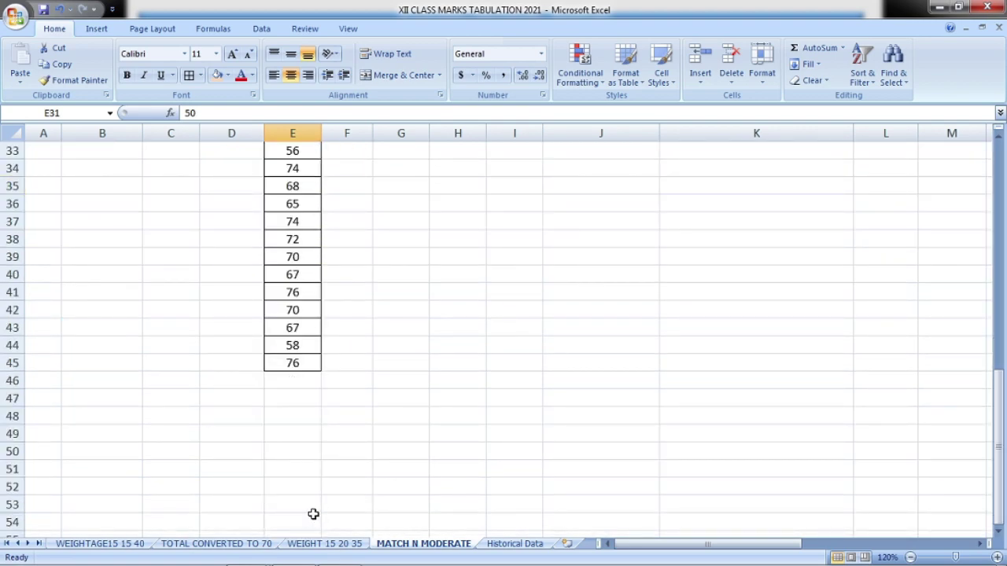
left_click(291, 423)
type("65.45")
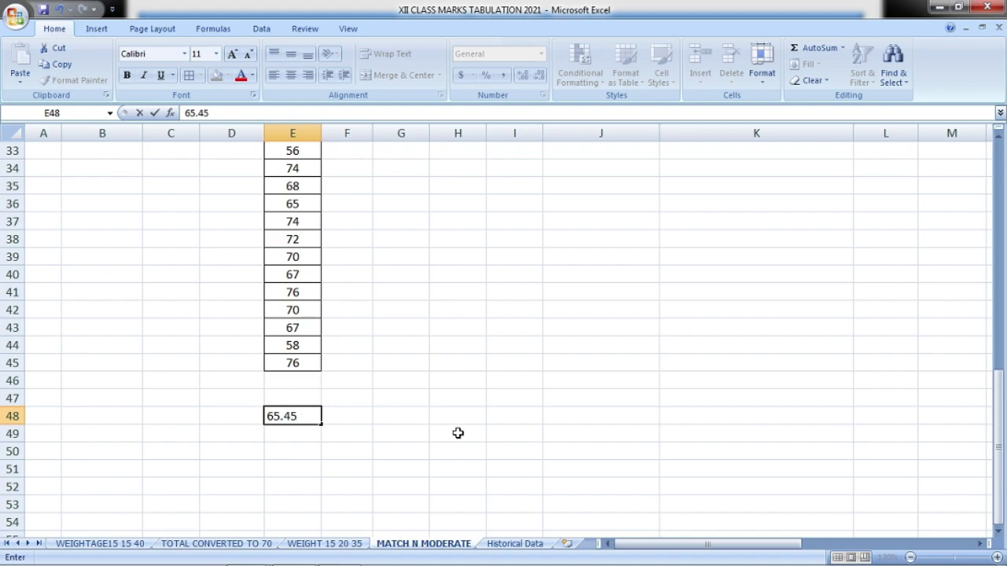
key("Return")
Calculate the mean of the copied English marks in E46 with =average(E31:E45)
scroll(429, 375, "up", 8)
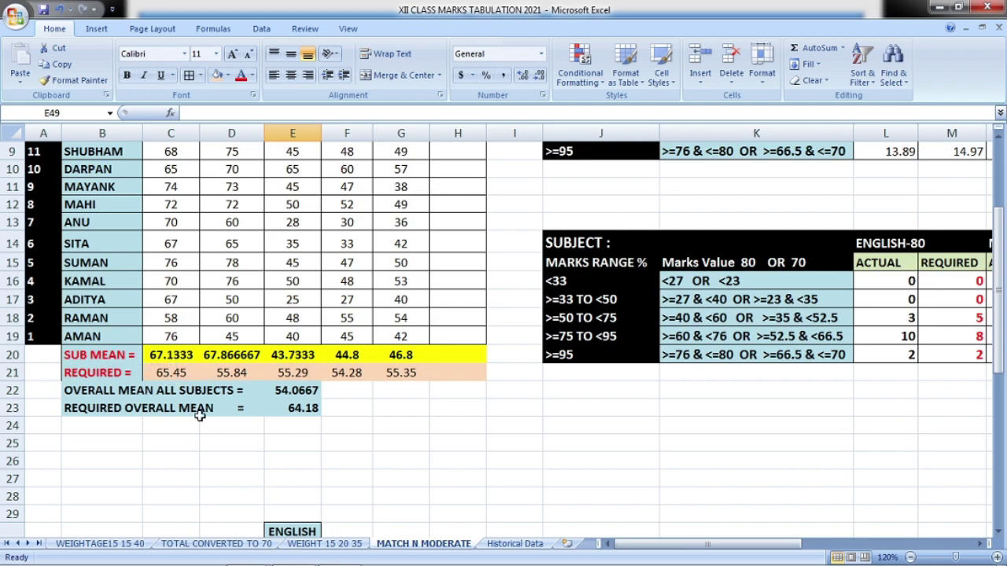
scroll(296, 485, "down", 7)
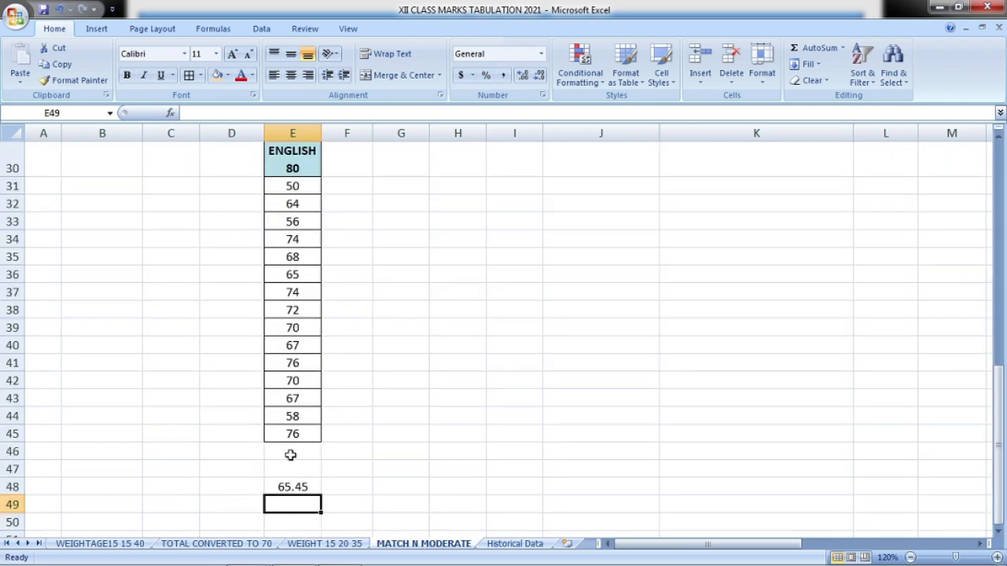
left_click(289, 451)
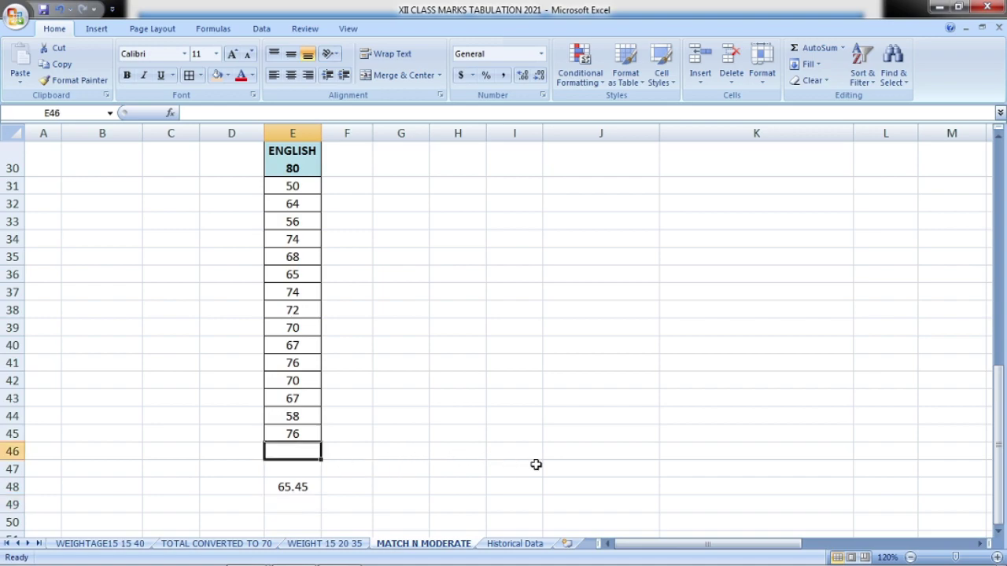
type("=")
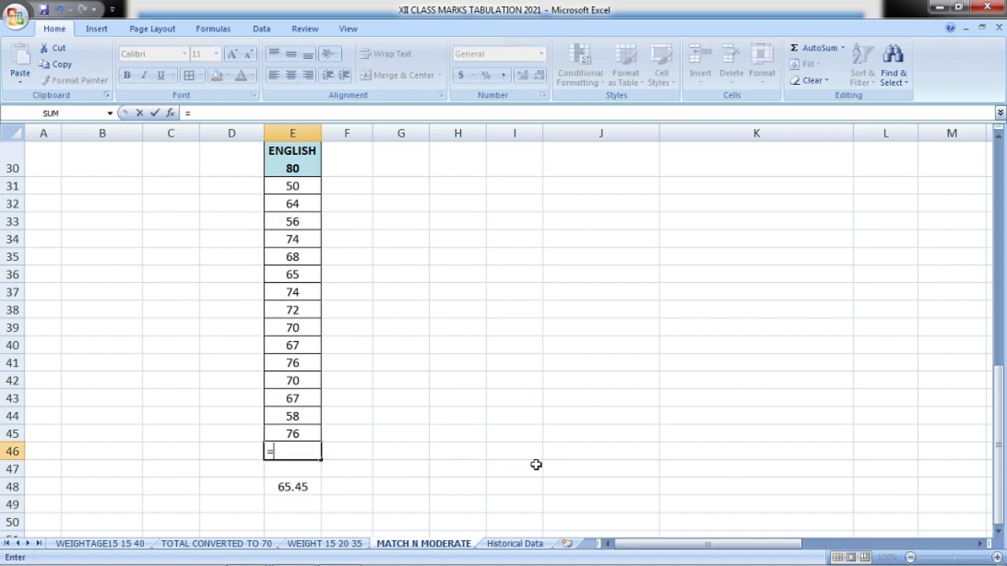
type("averag")
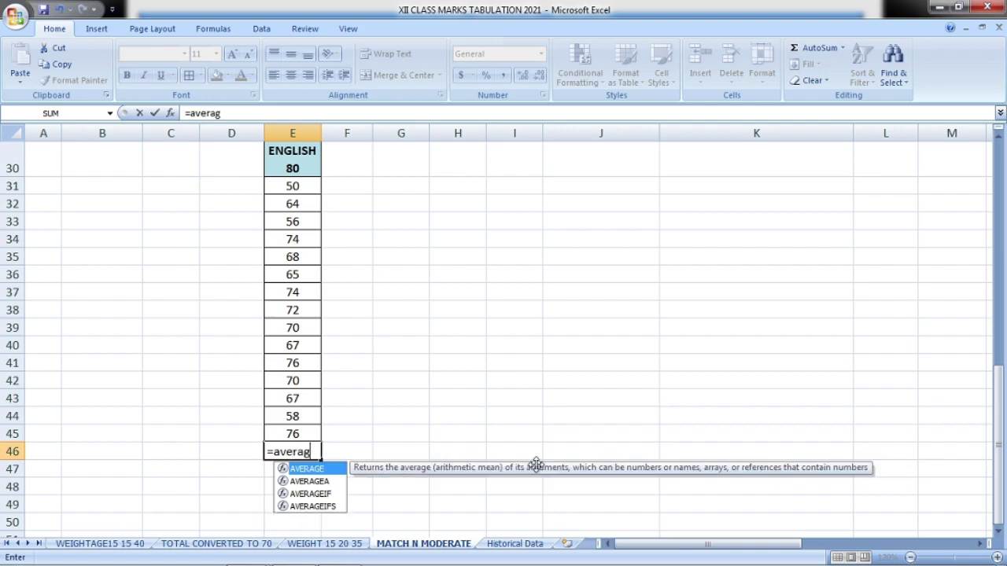
type("e(")
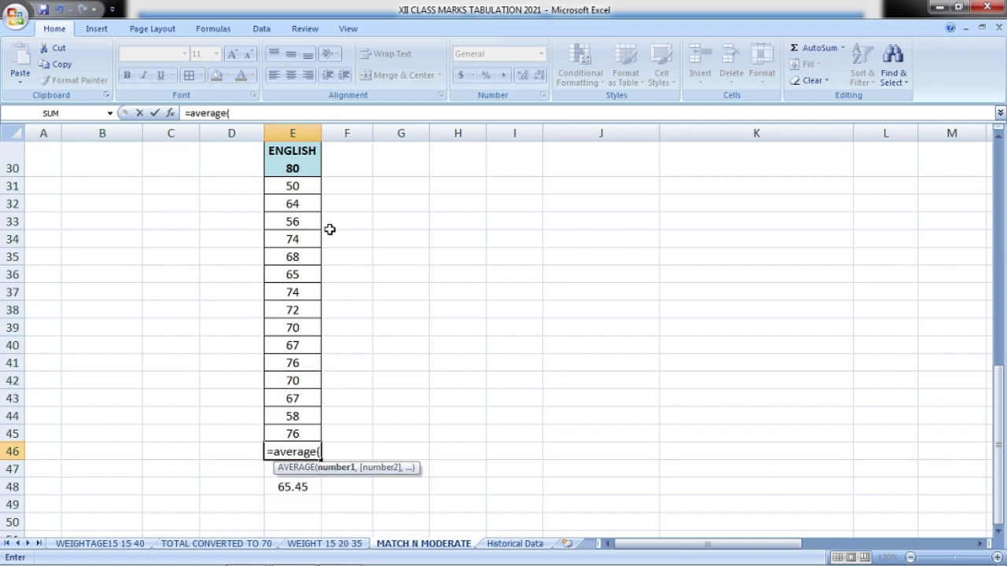
left_click_drag(299, 189, 309, 434)
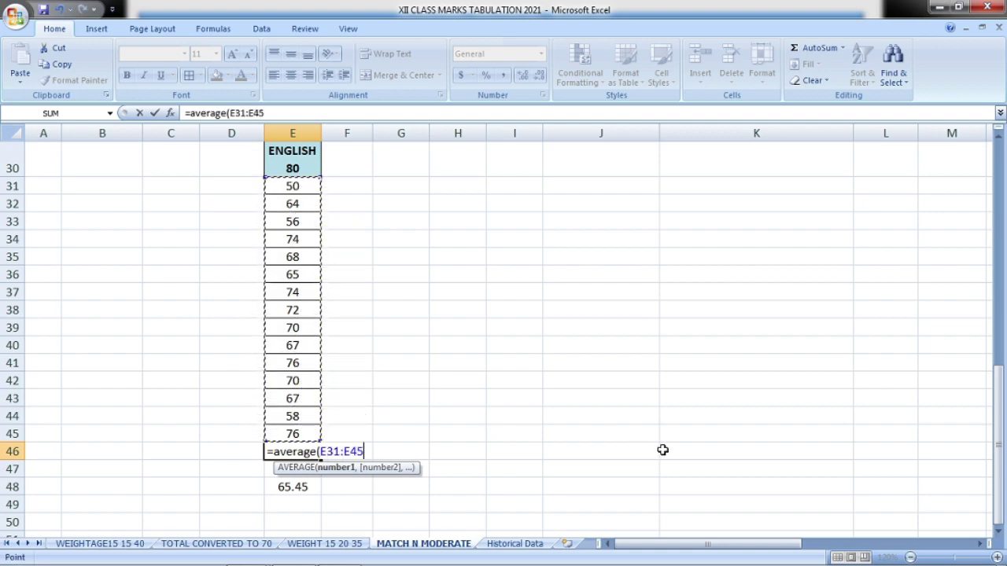
type(")")
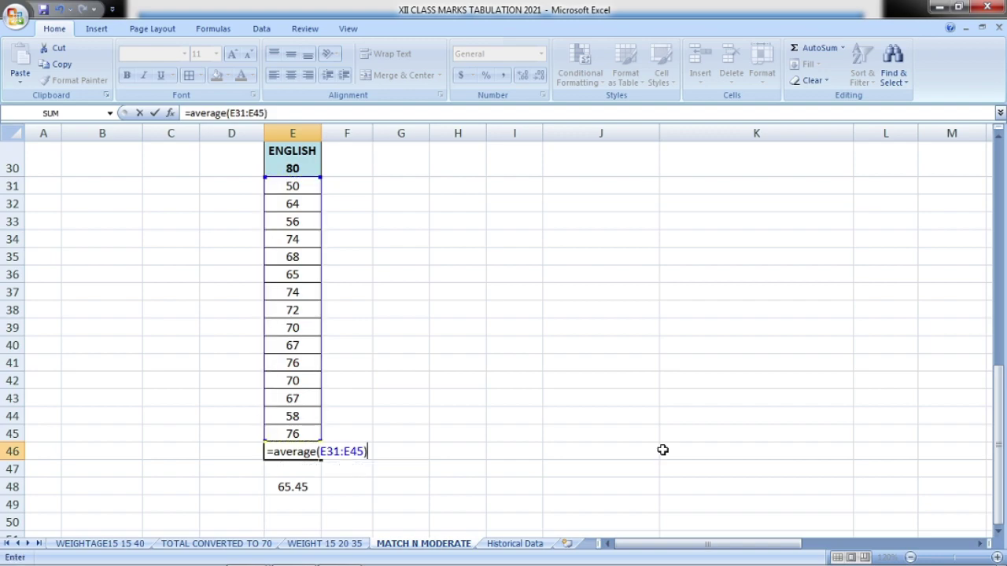
key("Return")
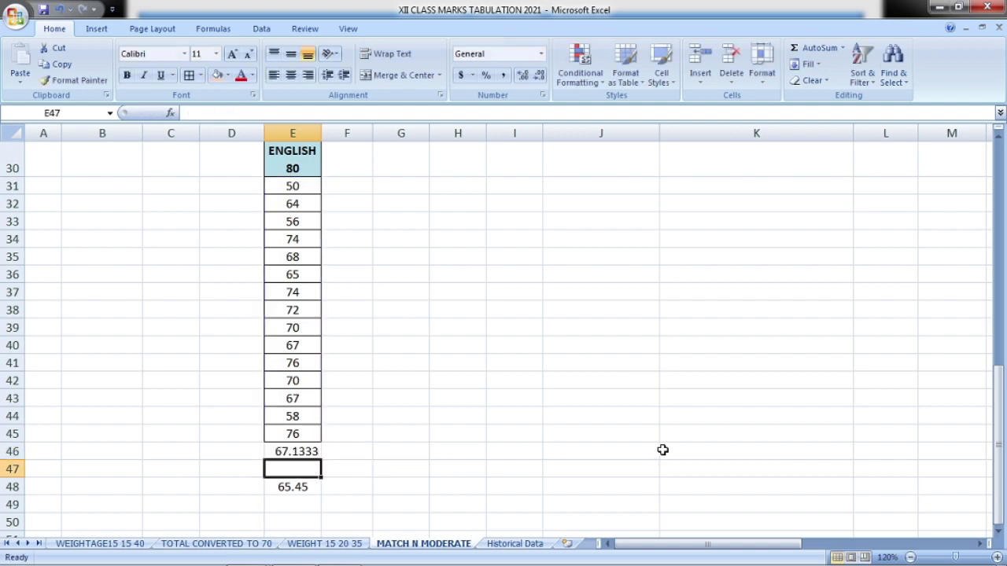
Make the calculated mean in E46 bold and format the required mean in E48 as bold red text
left_click(282, 451)
left_click(126, 75)
left_click(293, 488)
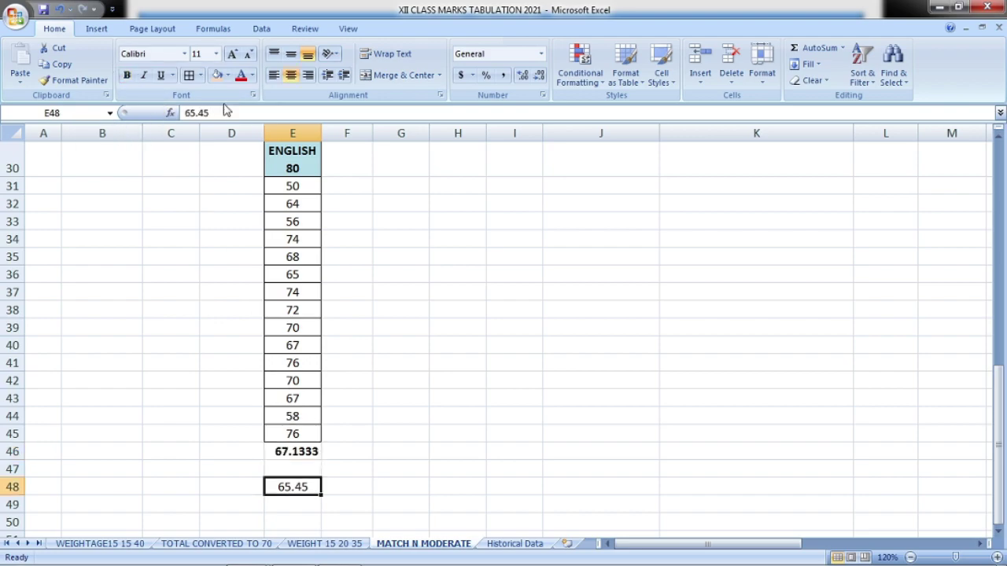
left_click(241, 74)
left_click(127, 75)
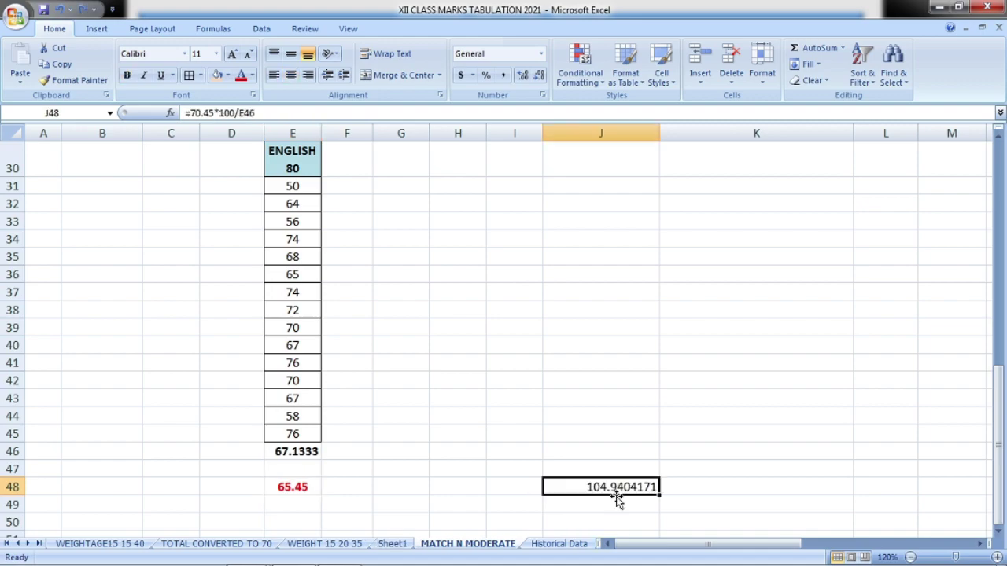
Clear J48 and enter the scaling percentage formula =70.45*100/E46 there
key("Delete")
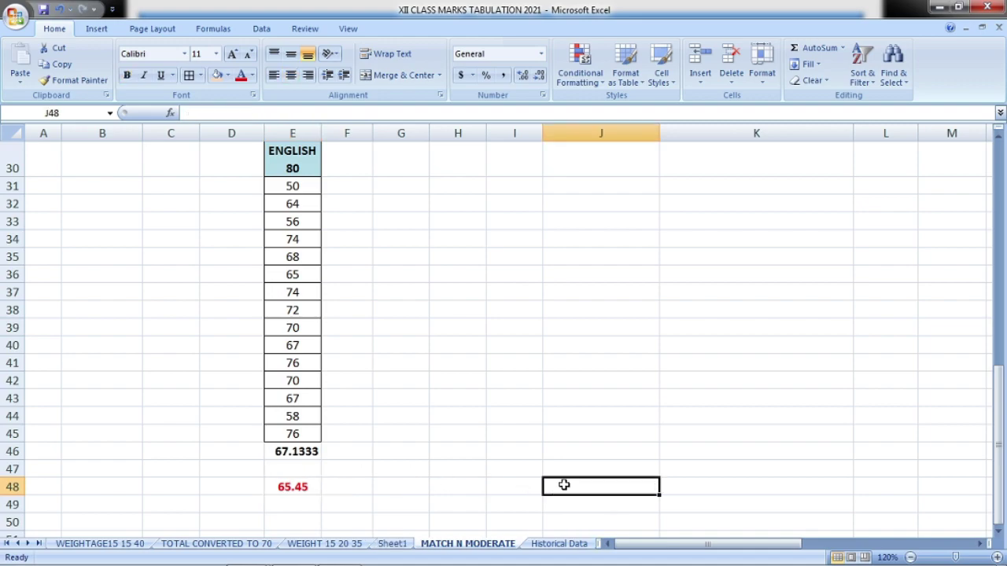
type("=")
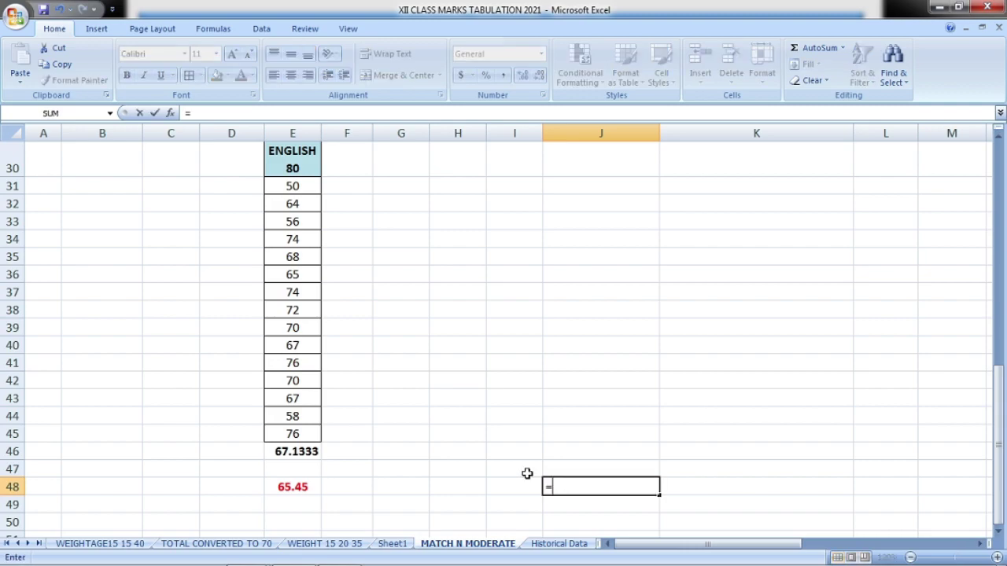
left_click(293, 487)
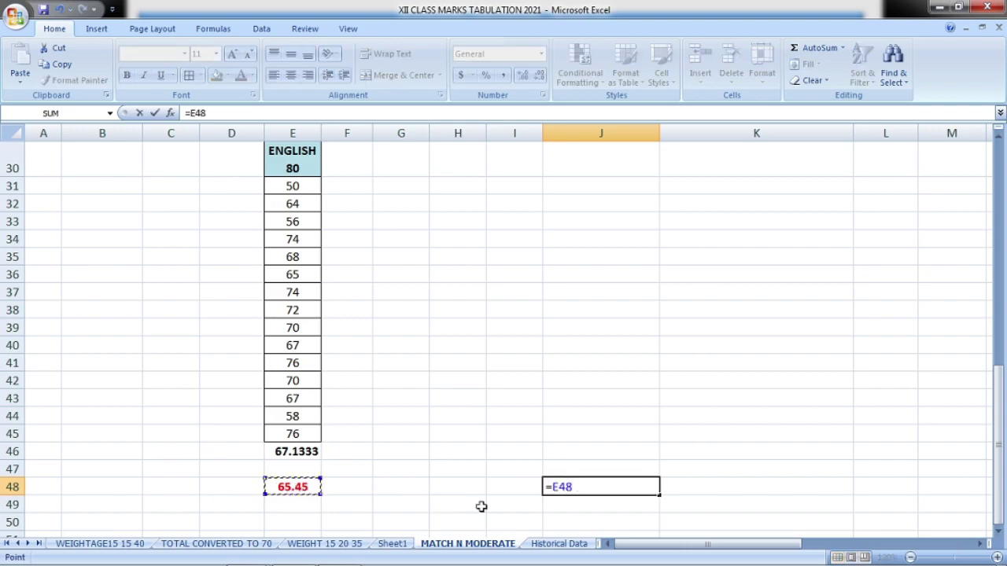
key("BackSpace")
key("BackSpace")
key("BackSpace")
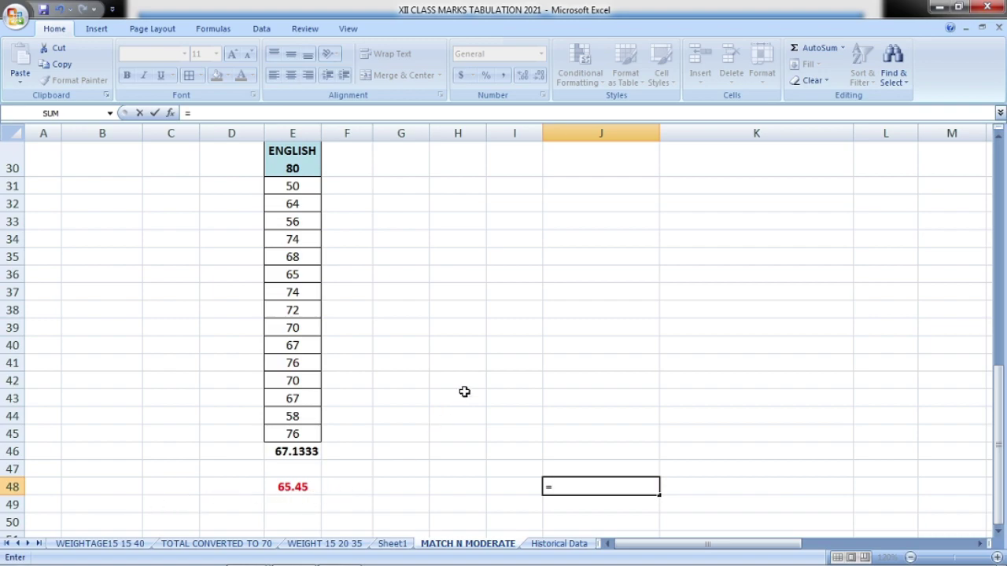
type("70.45*100")
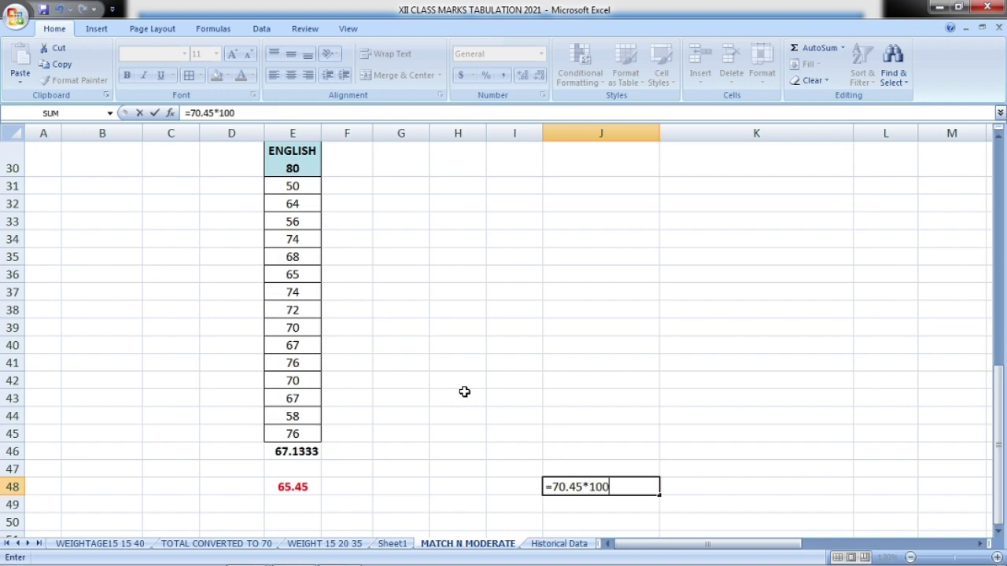
type("/")
left_click(296, 452)
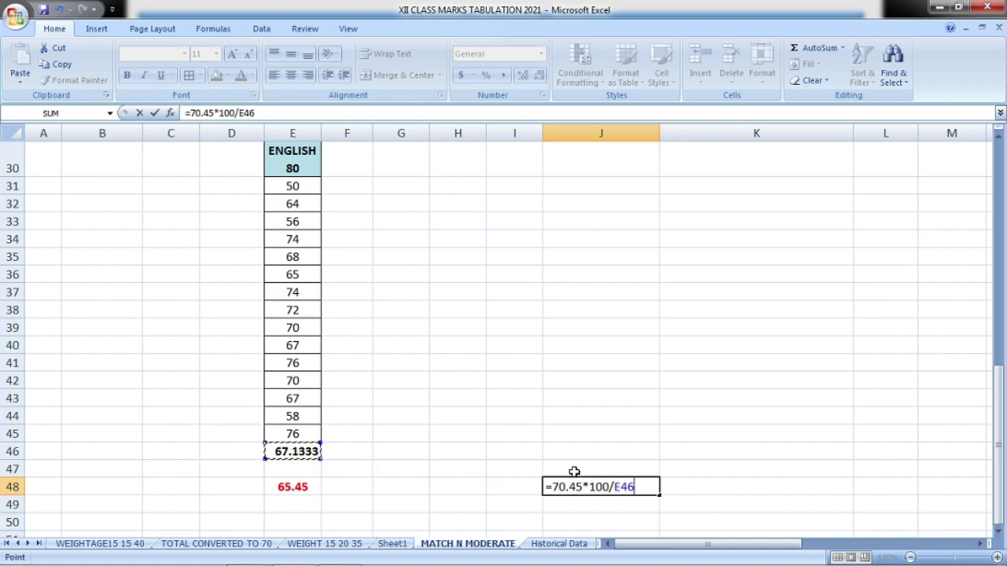
key("Return")
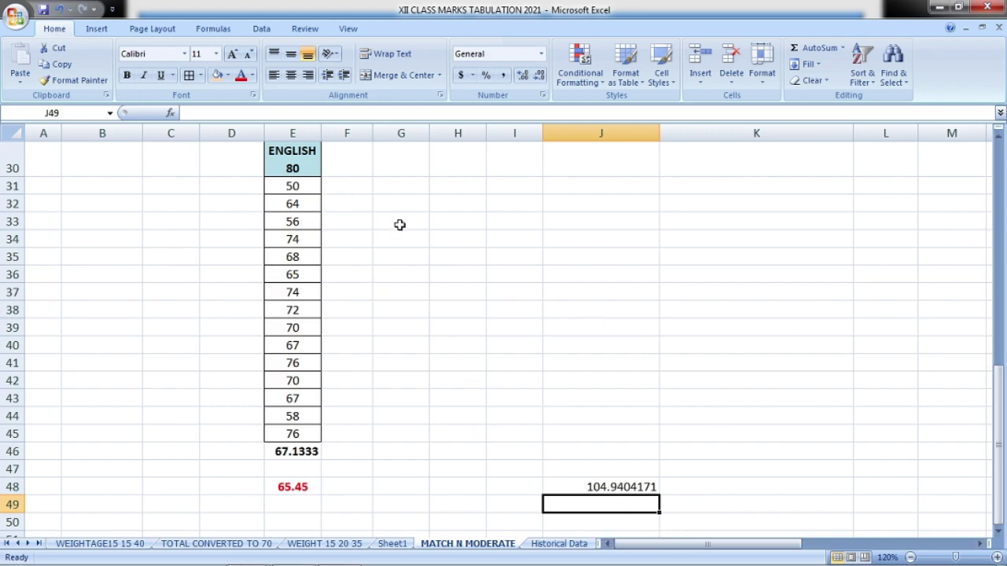
left_click(610, 486)
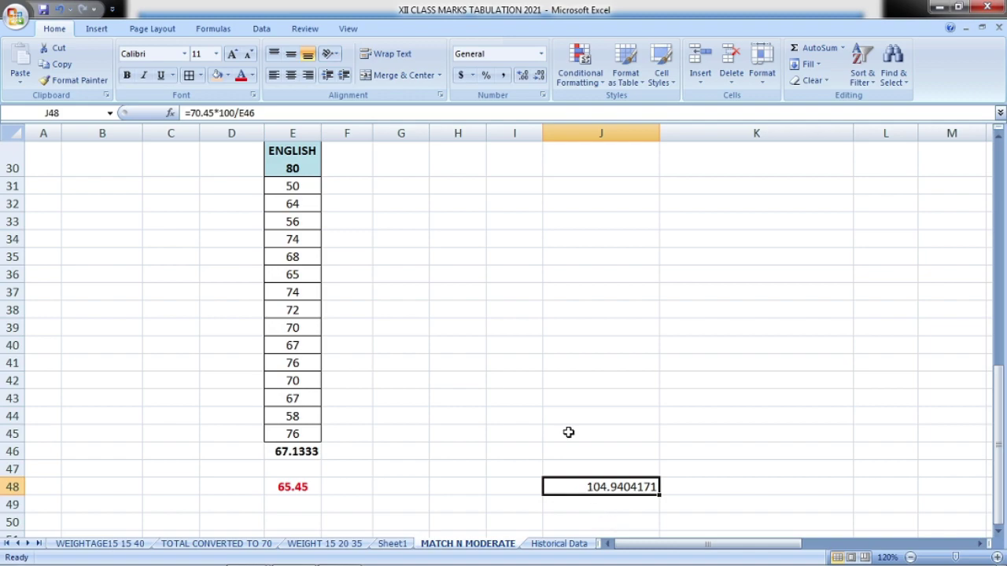
In F31, multiply the first English mark by the scaling percentage with =E31*J48
left_click(345, 191)
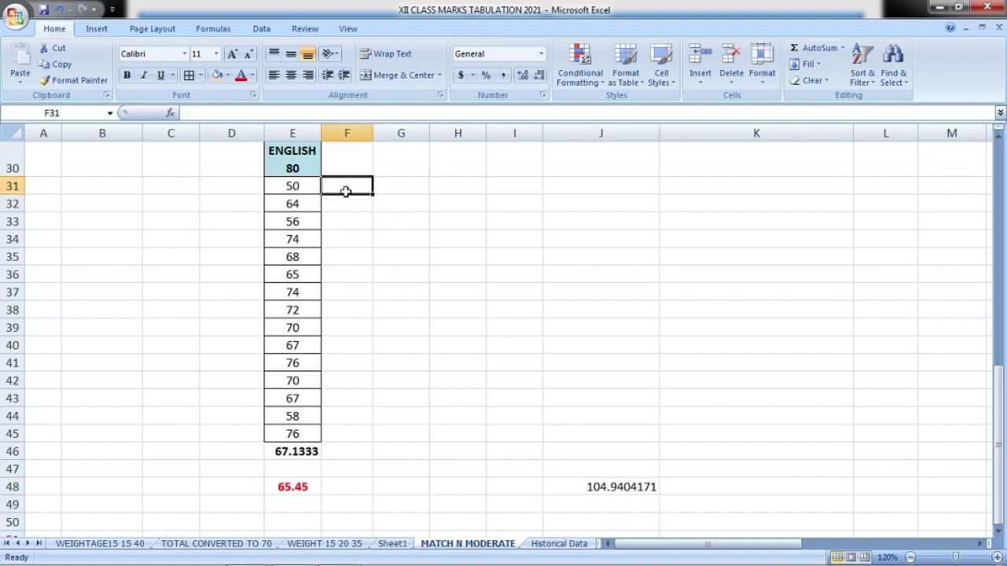
type("=")
left_click(288, 189)
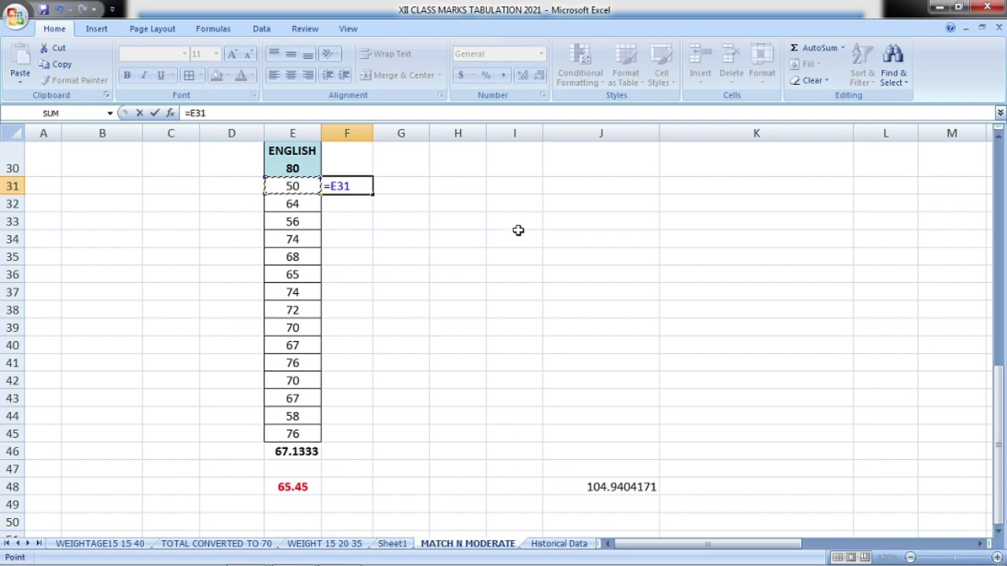
type("*")
left_click(616, 487)
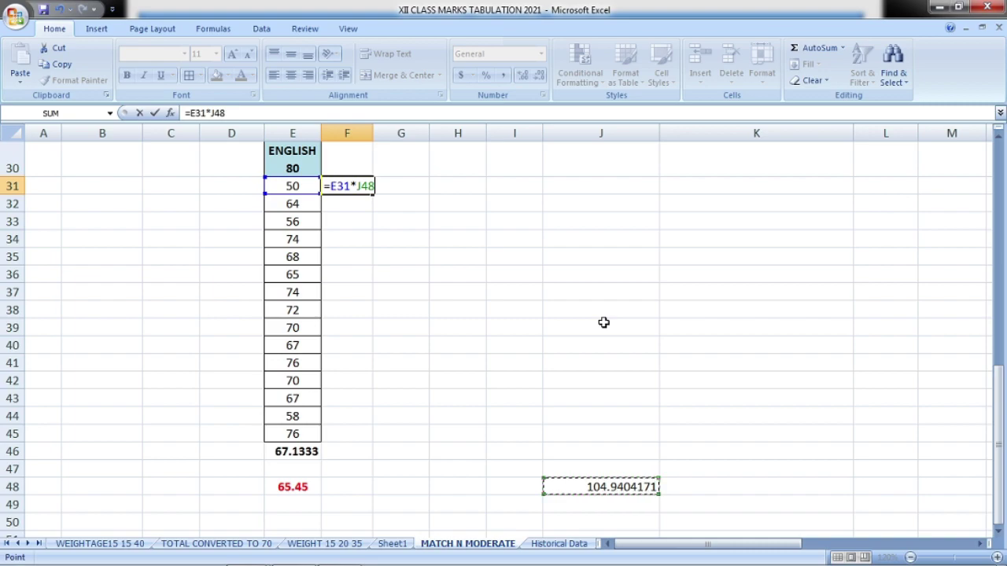
key("Return")
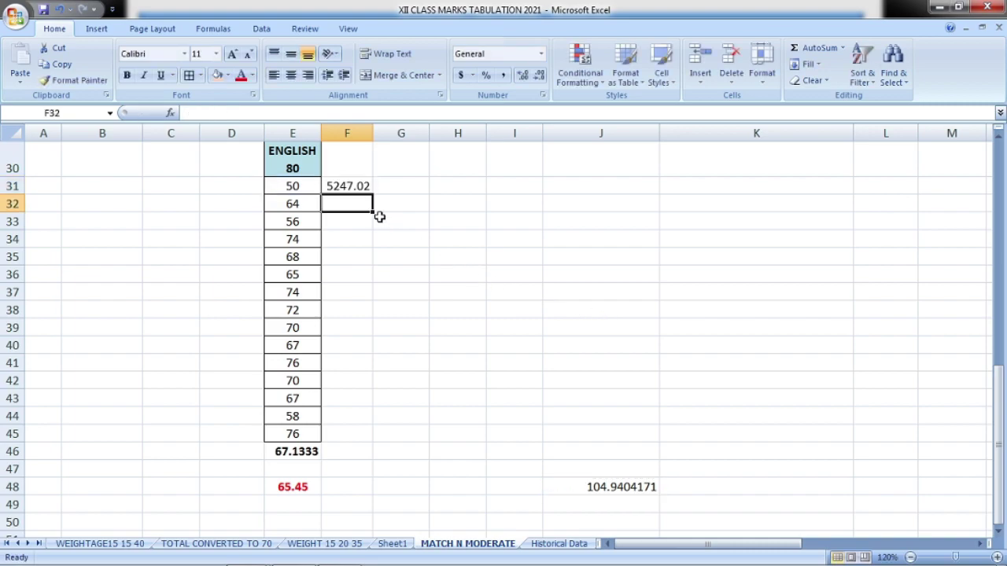
Divide the F31 formula by 100, making it =E31*J48/100, and fill it down to F45
left_click(351, 186)
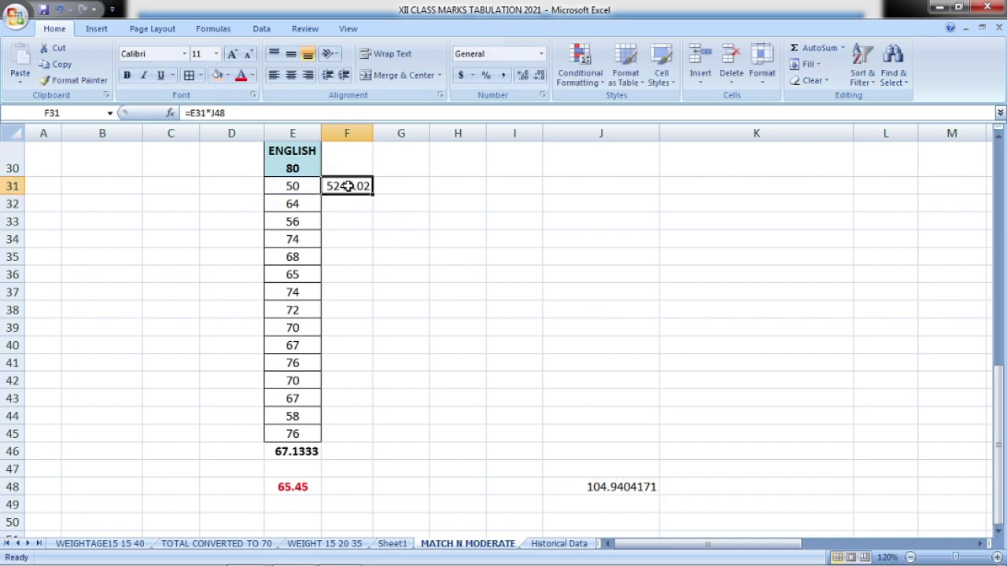
double_click(350, 185)
type("/100")
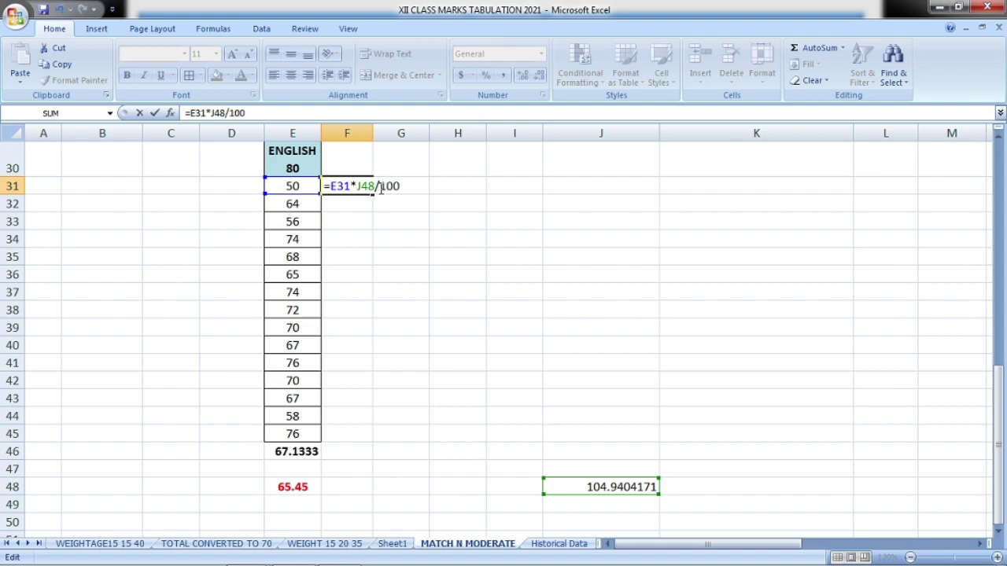
key("Return")
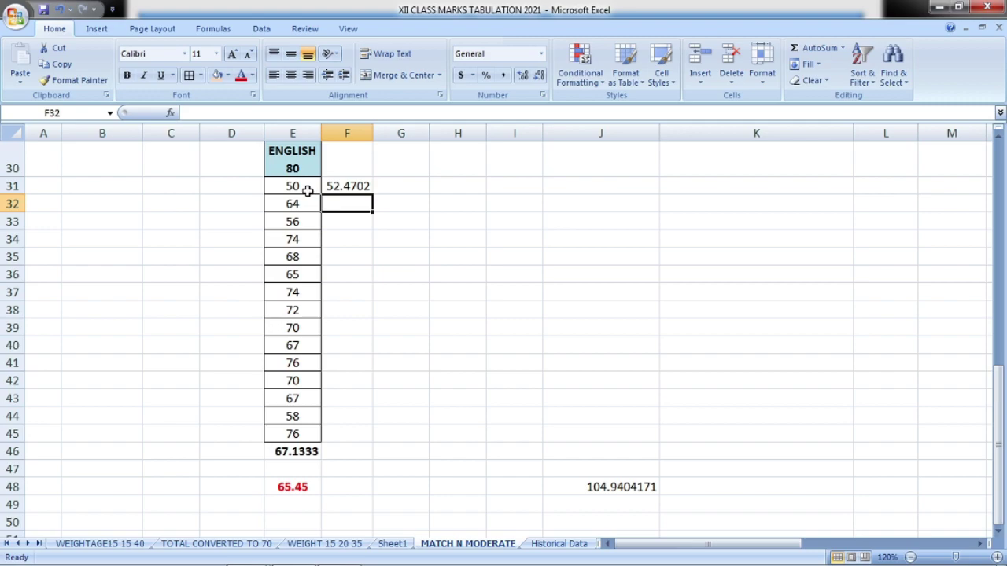
left_click(349, 186)
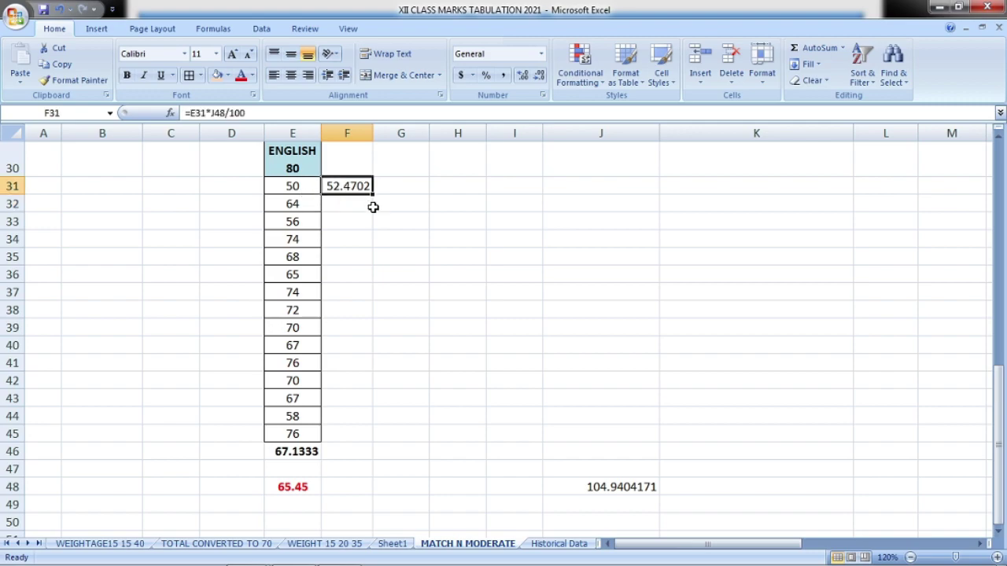
left_click_drag(375, 197, 388, 441)
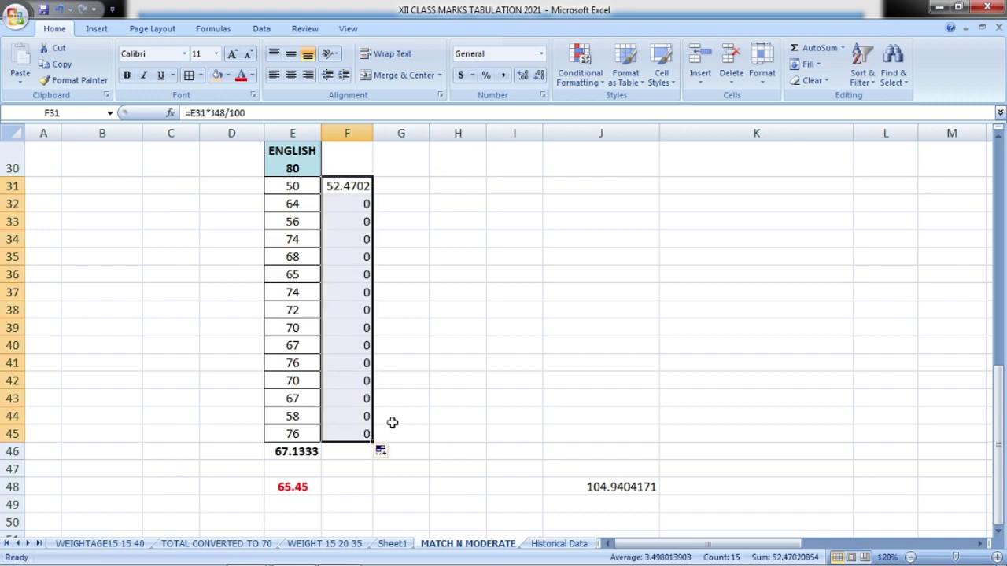
Make the scaling percentage reference absolute in F31, giving =E31*$J$48/100, and refill the formula down to F45
double_click(344, 186)
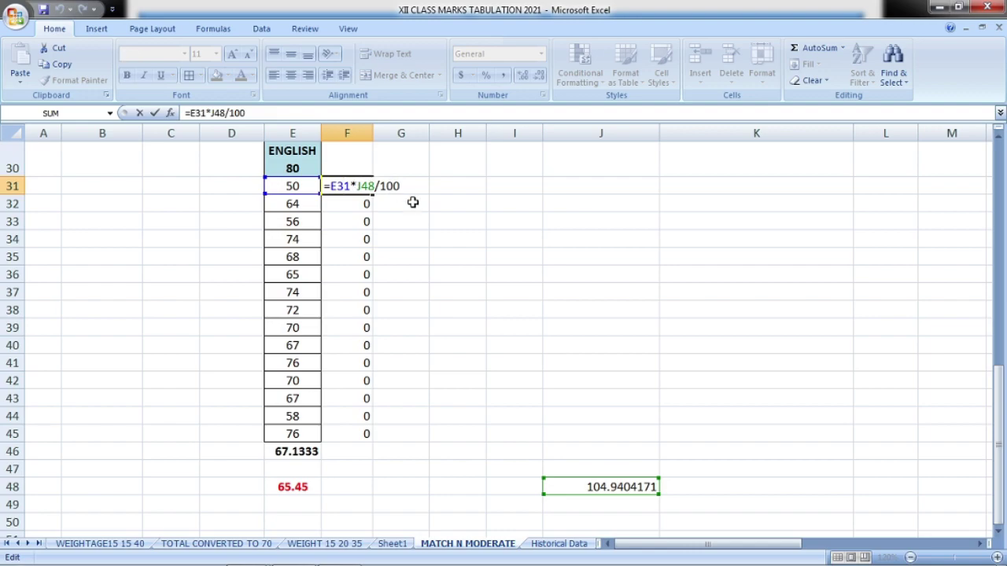
type("$J")
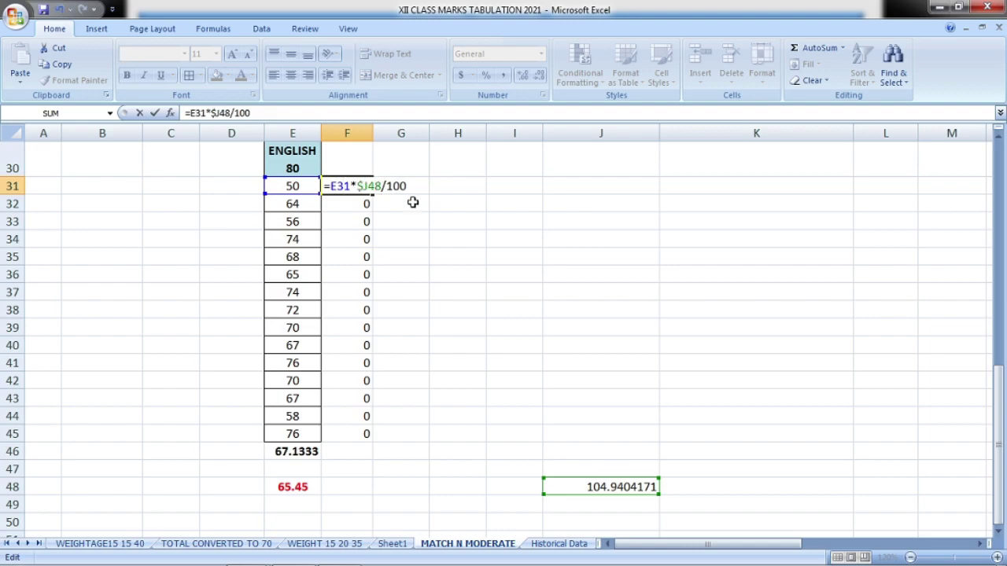
type("$")
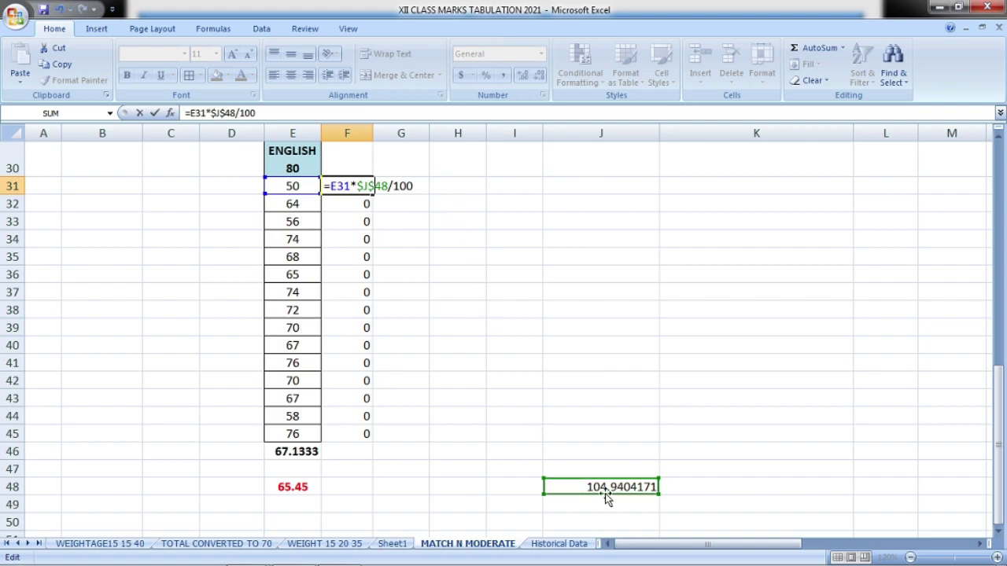
key("Return")
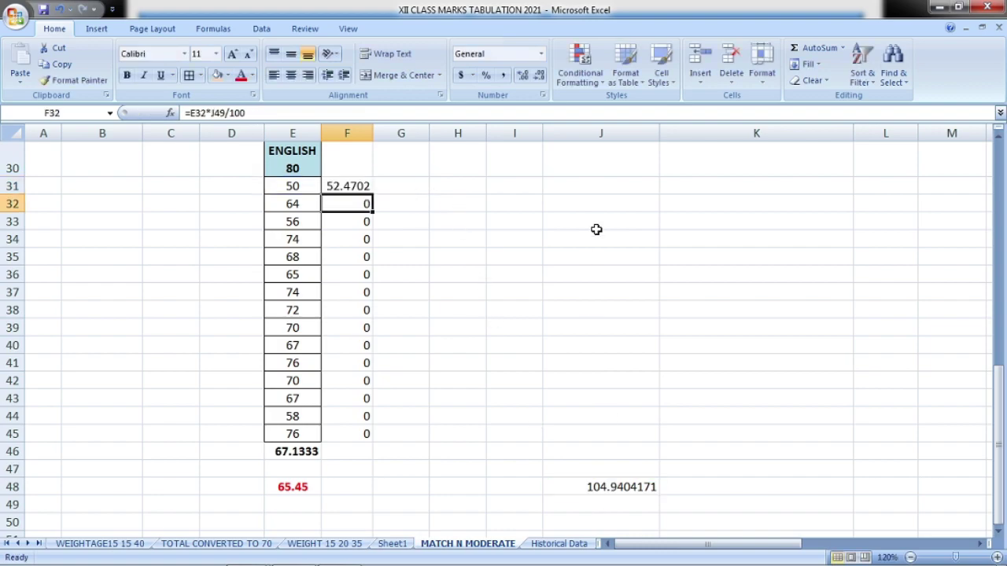
left_click(350, 187)
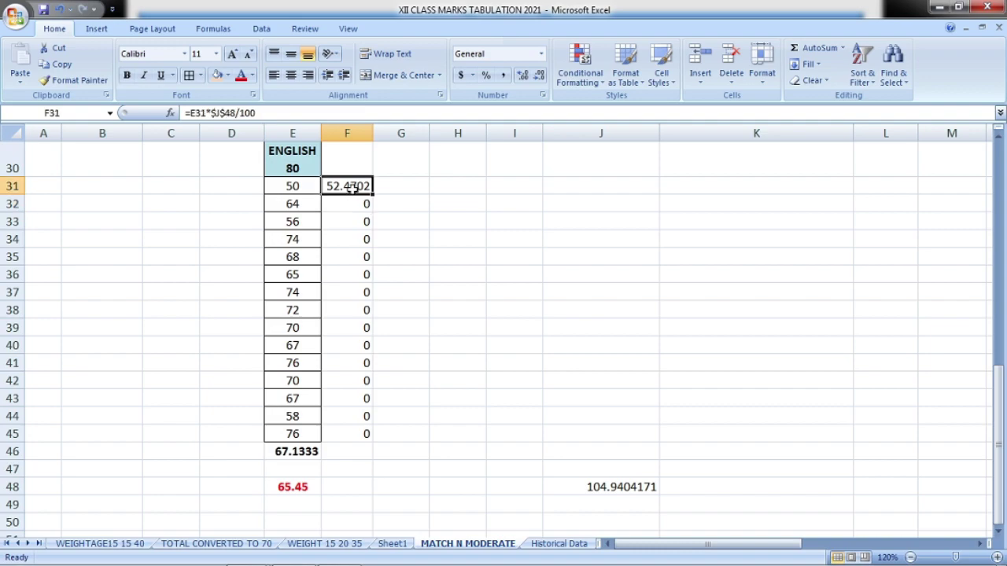
left_click_drag(372, 195, 384, 436)
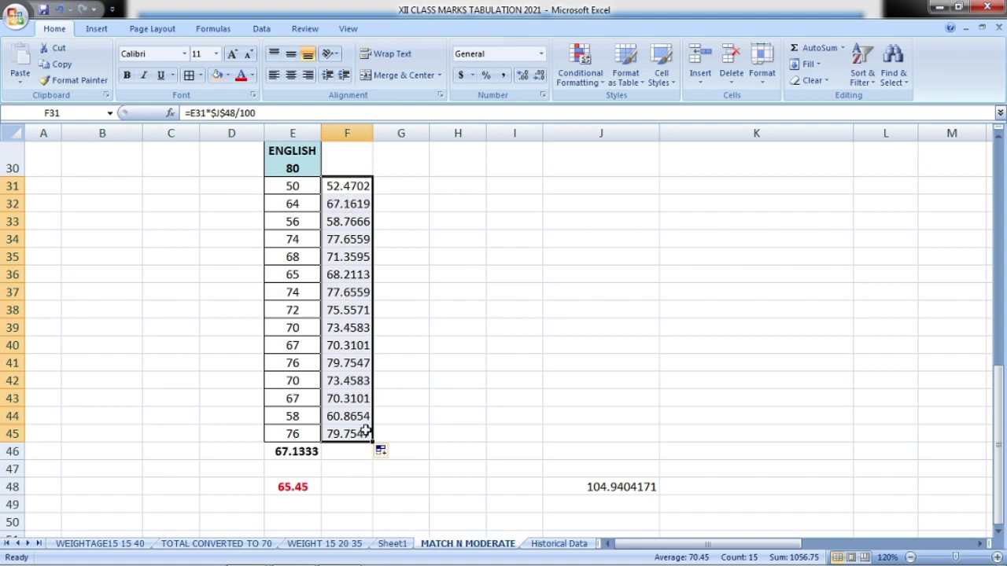
left_click(344, 455)
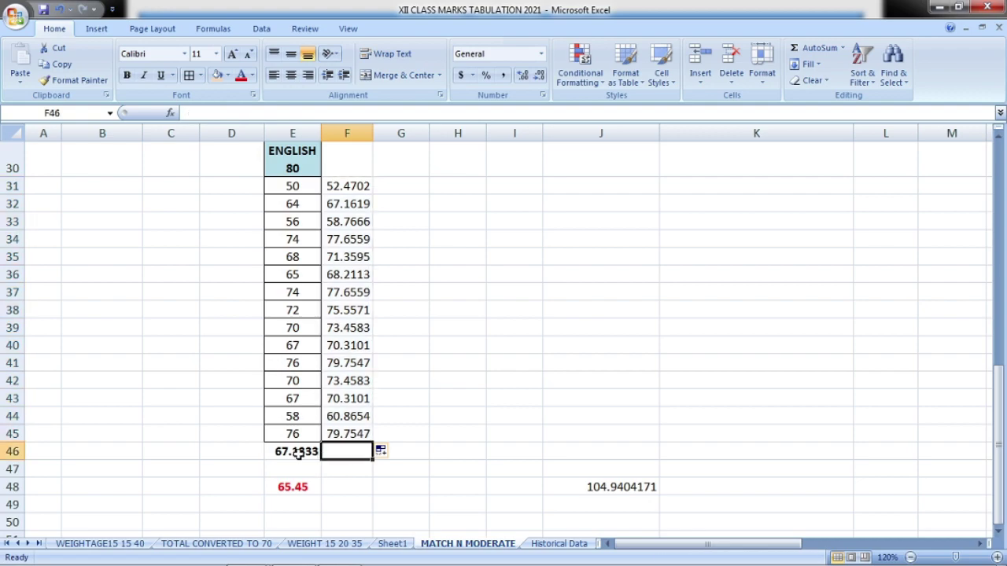
Fill the average formula from E46 across to F46 to average the scaled English marks
left_click(298, 453)
left_click_drag(322, 458, 359, 466)
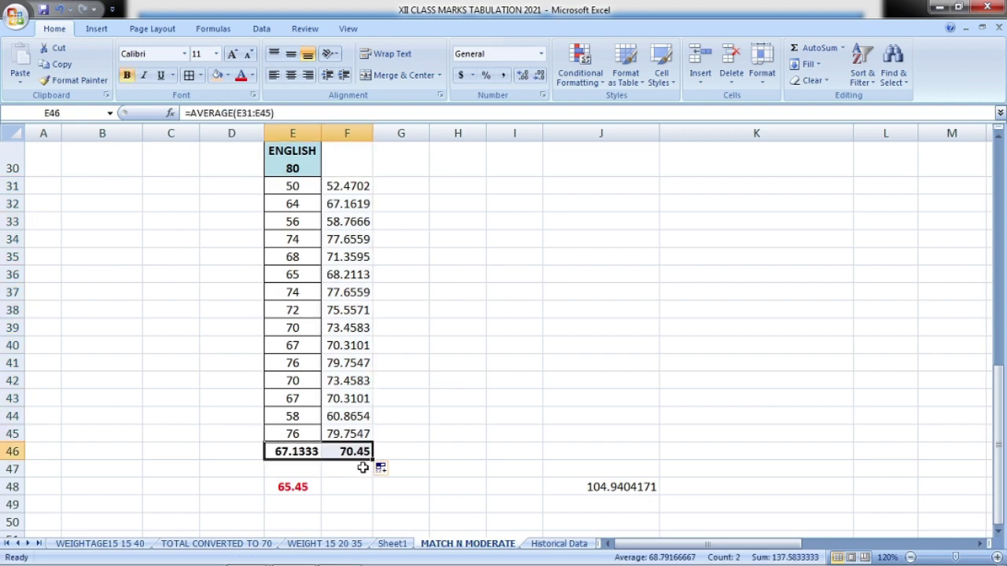
left_click(360, 451)
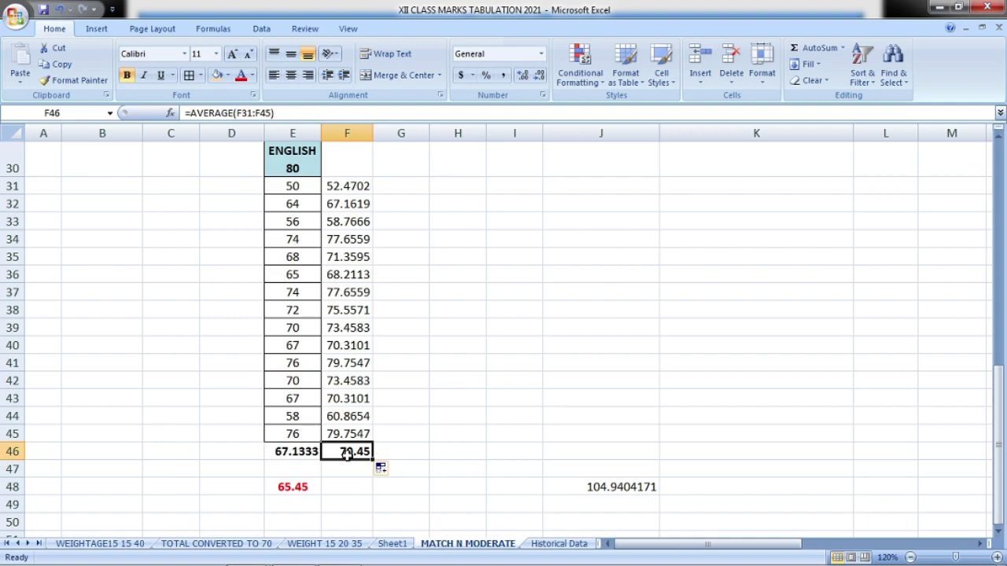
left_click_drag(335, 187, 350, 425)
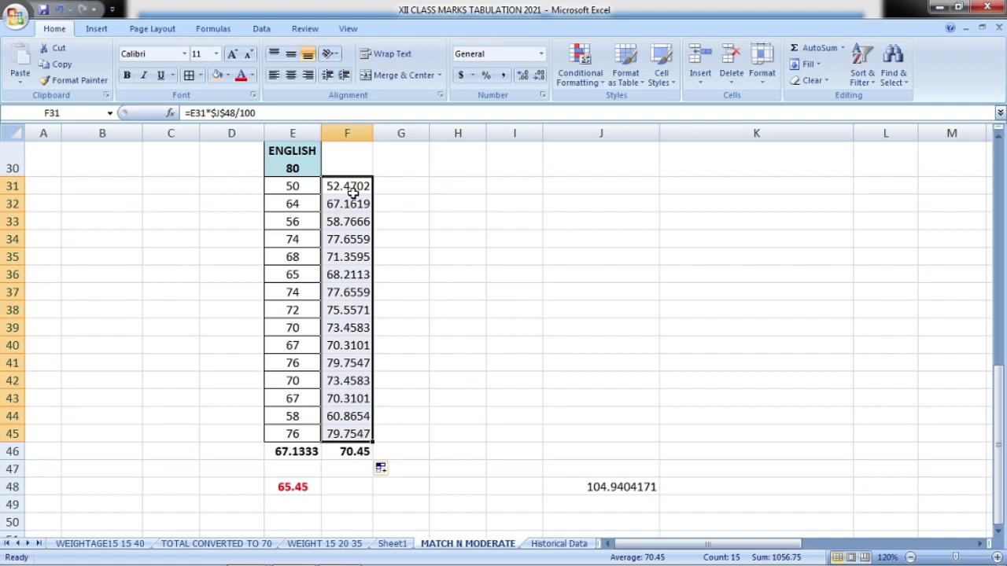
In G31, round the first scaled English mark to a whole number with =ROUND(F31,0)
left_click(392, 188)
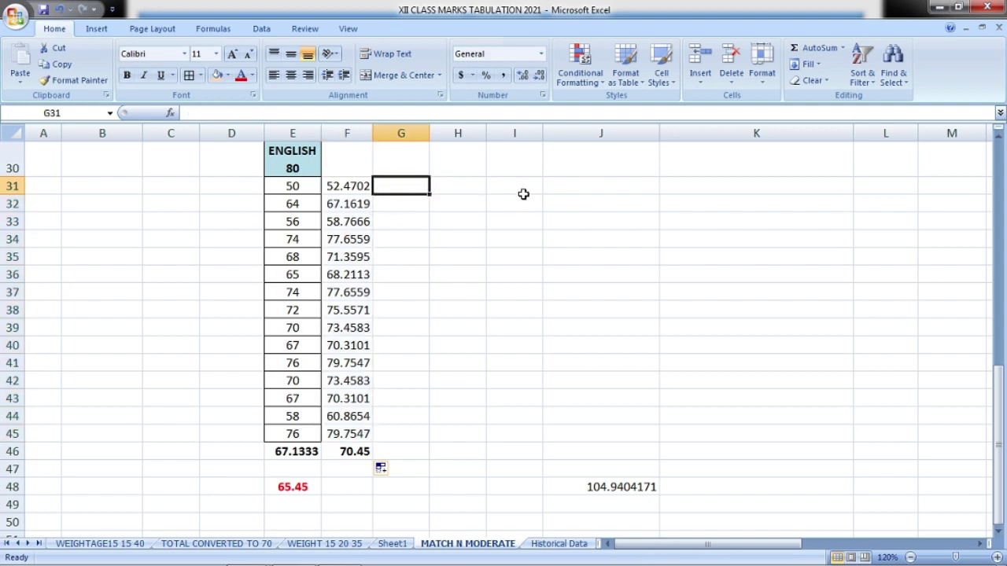
type("=roun")
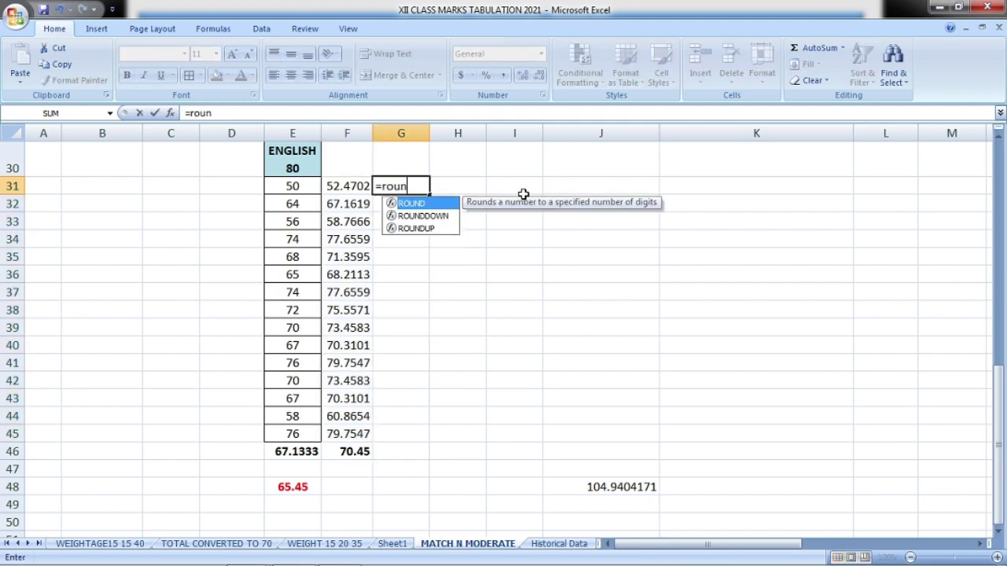
type("d(")
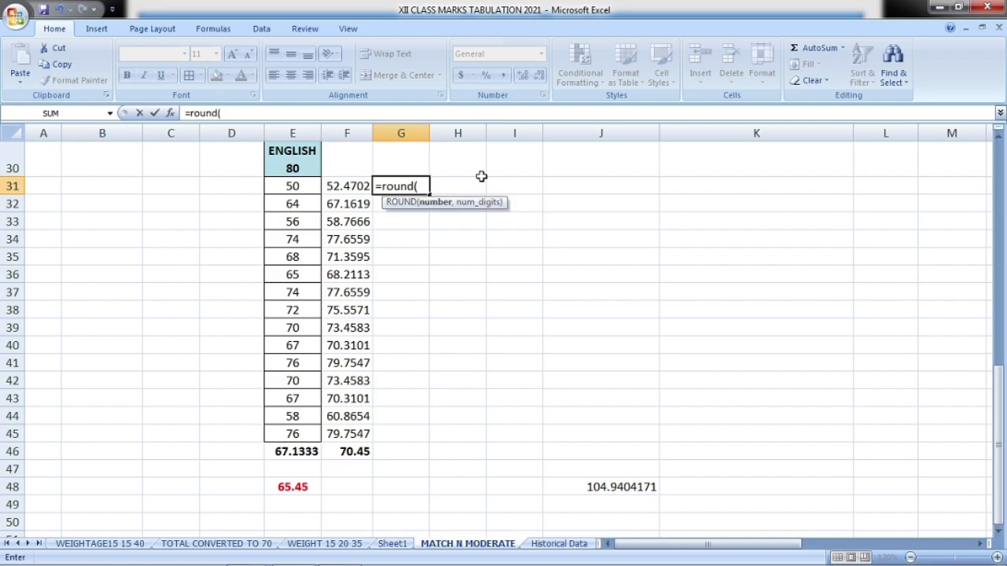
left_click(344, 186)
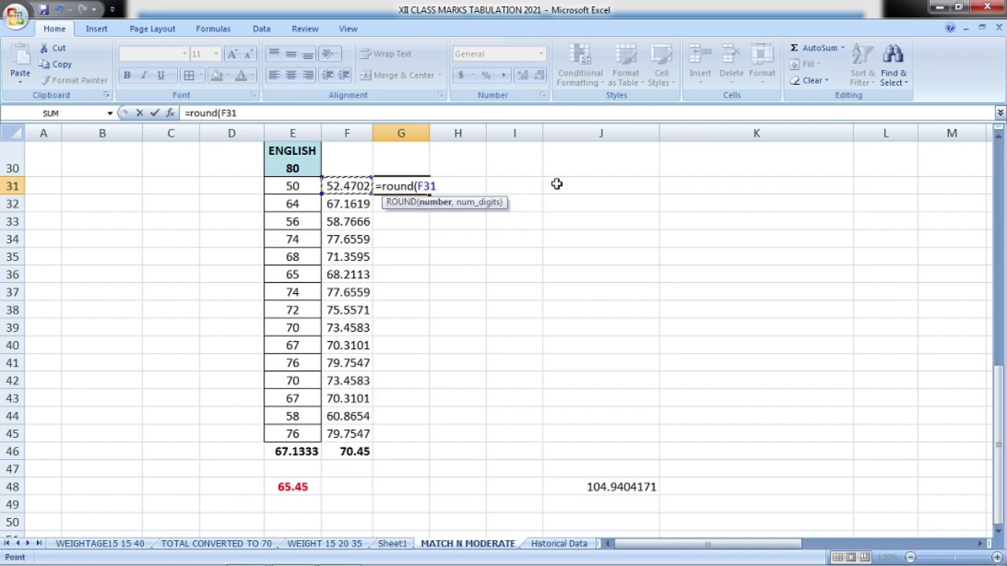
type(",")
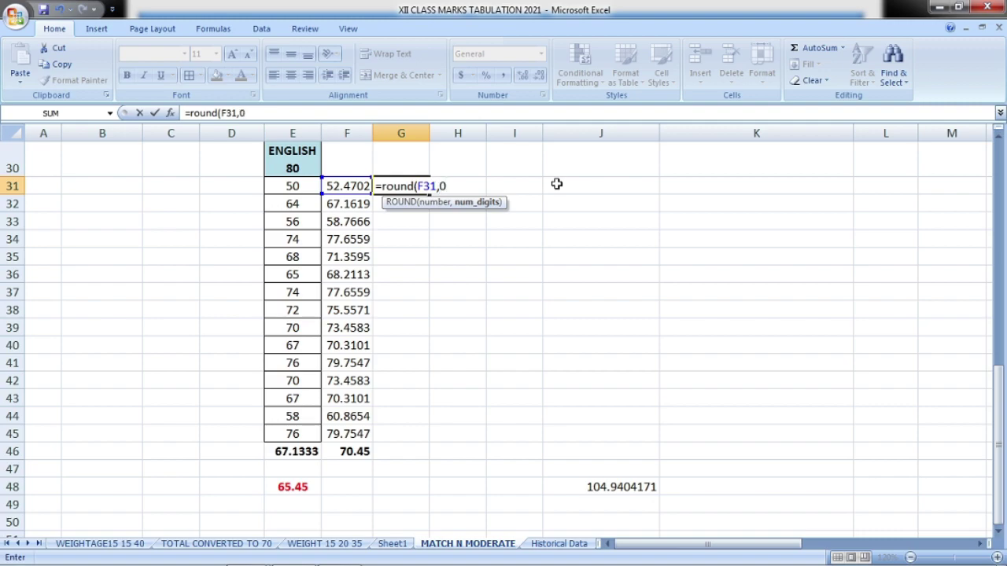
type("0)")
key("Return")
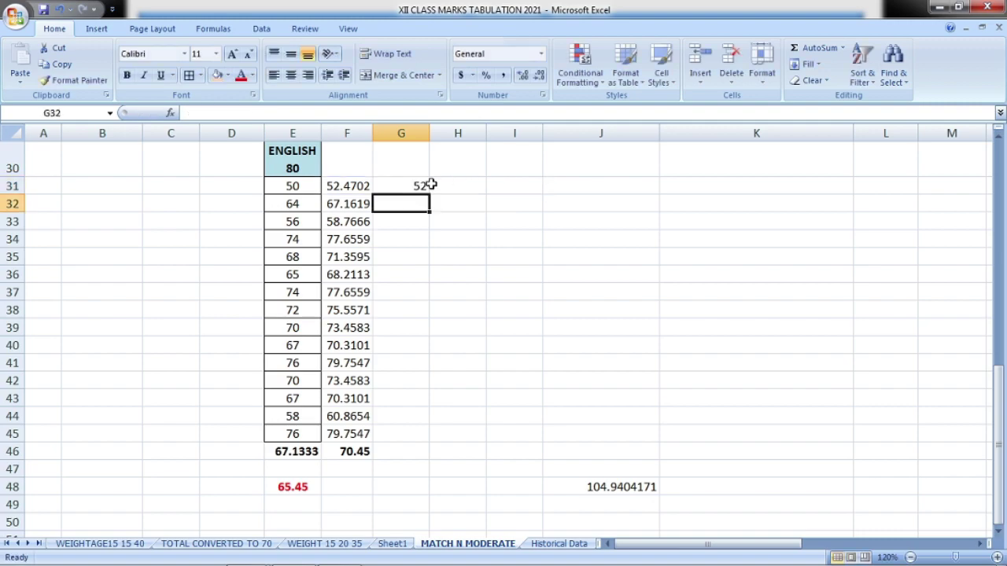
Fill the rounding formula from G31 down to G45
left_click(996, 557)
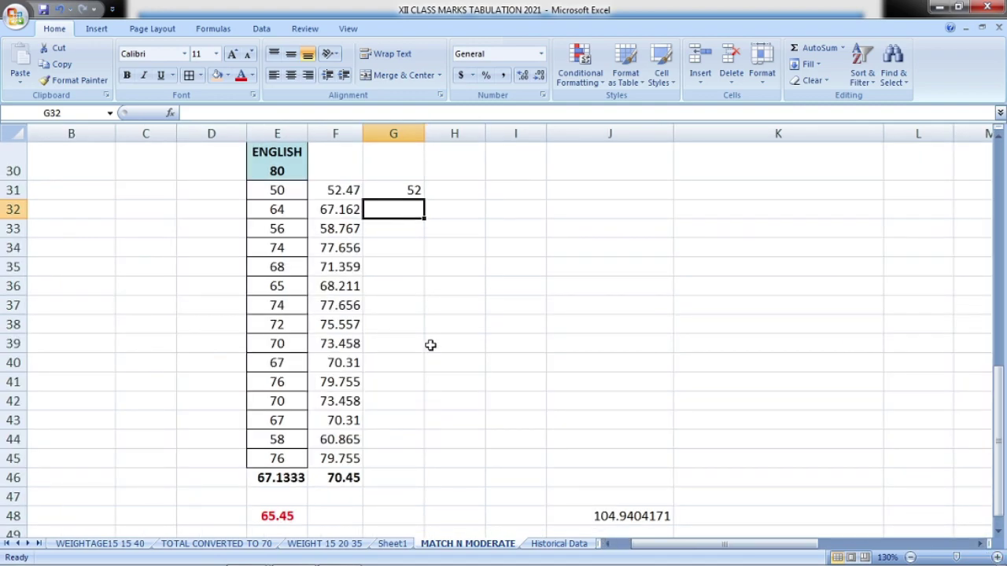
left_click(413, 192)
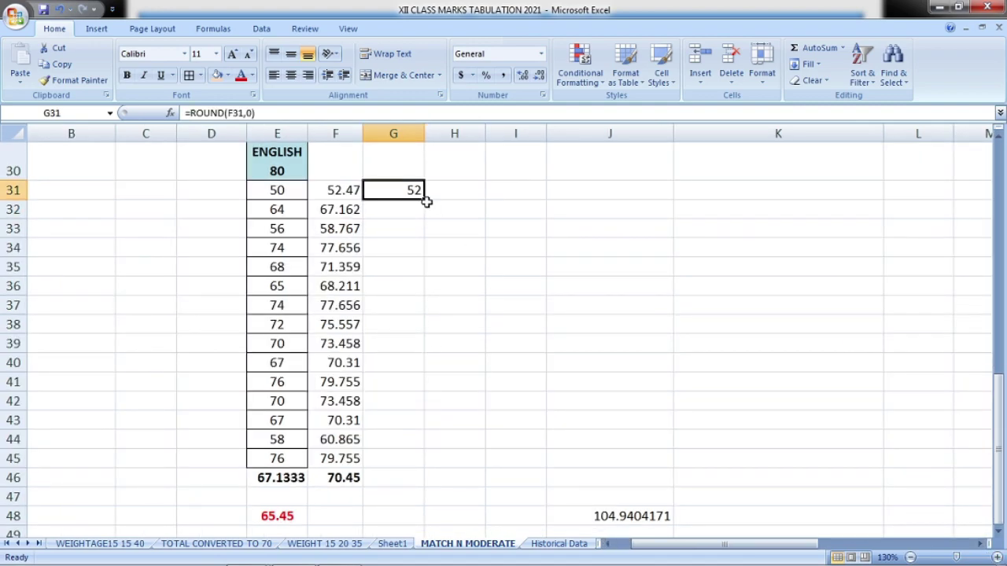
double_click(407, 191)
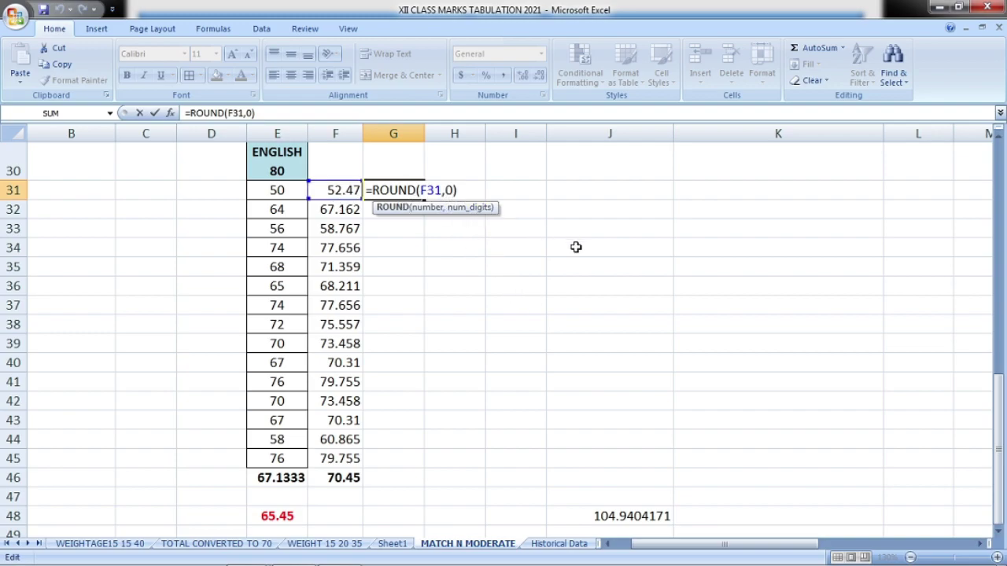
key("ctrl+Return")
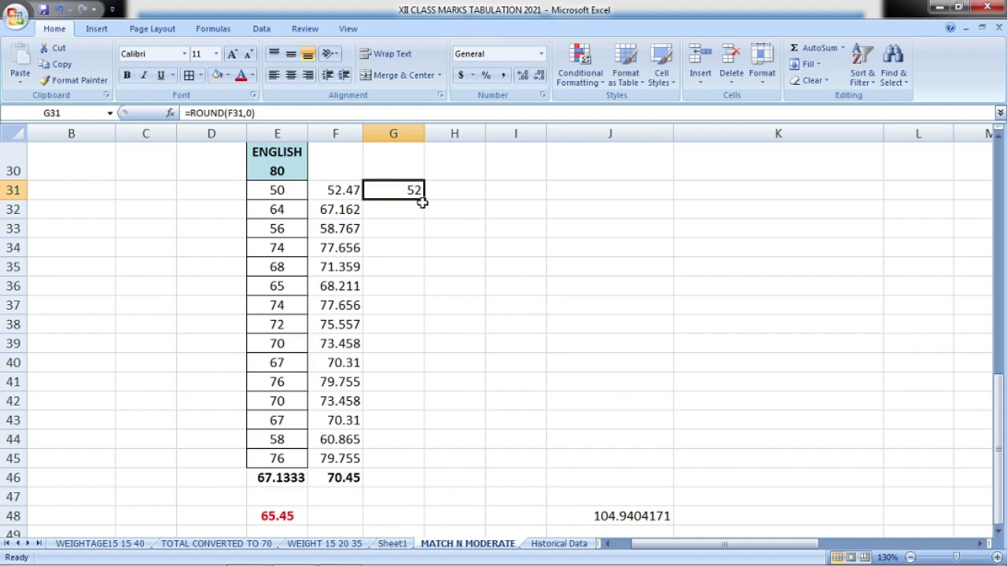
left_click_drag(426, 199, 425, 462)
Extend the average formula from F46 to G46 to average the rounded marks
left_click(356, 480)
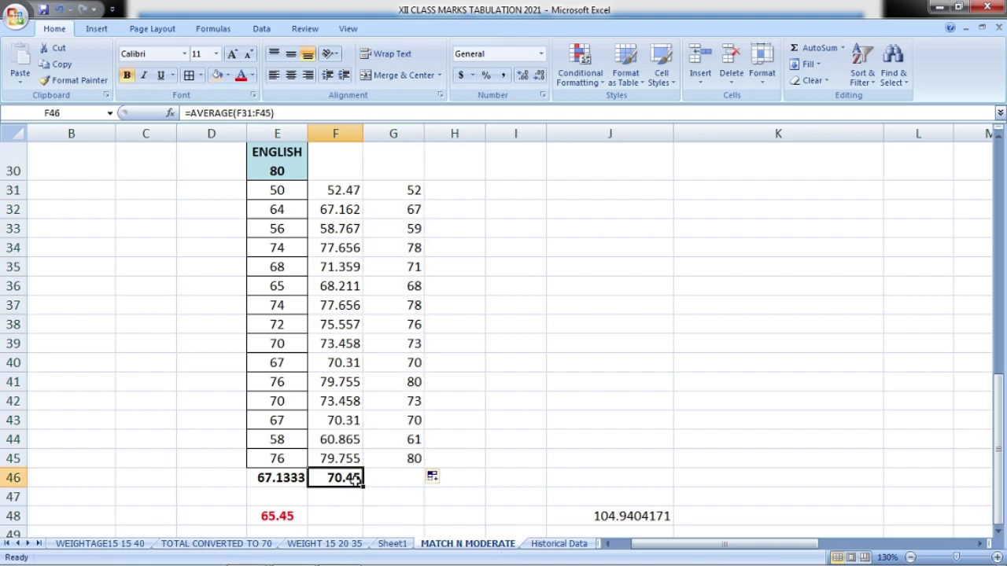
left_click_drag(364, 488, 424, 484)
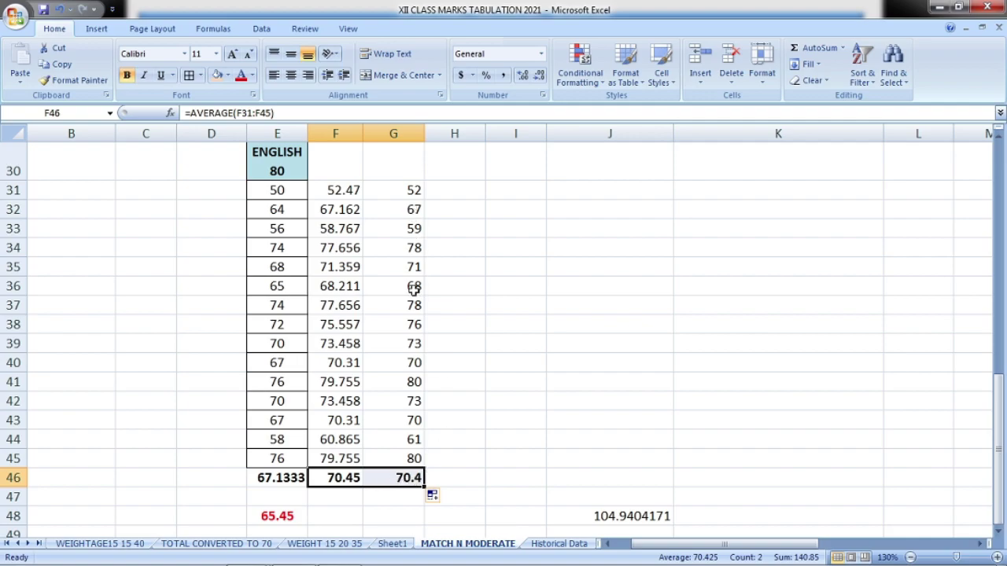
left_click(402, 478)
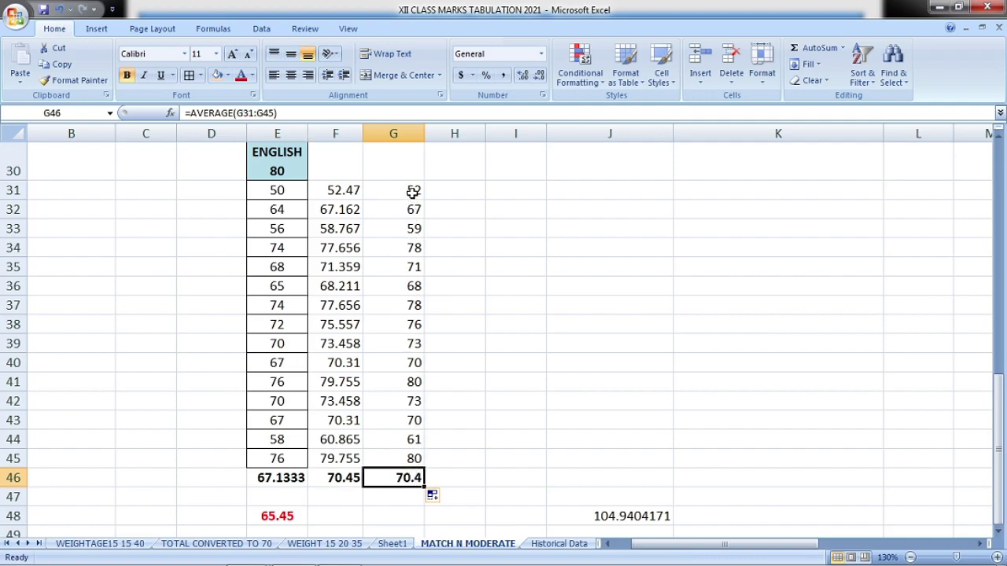
Copy the rounded marks G31:G45 and paste them as values only over the main table's English marks, starting at C5
left_click_drag(413, 192, 408, 457)
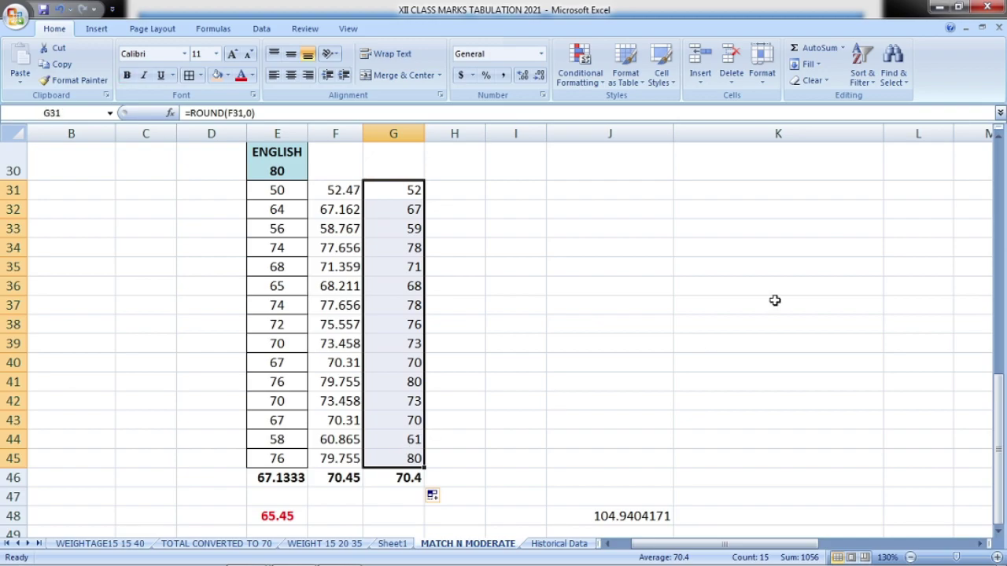
key("ctrl+c")
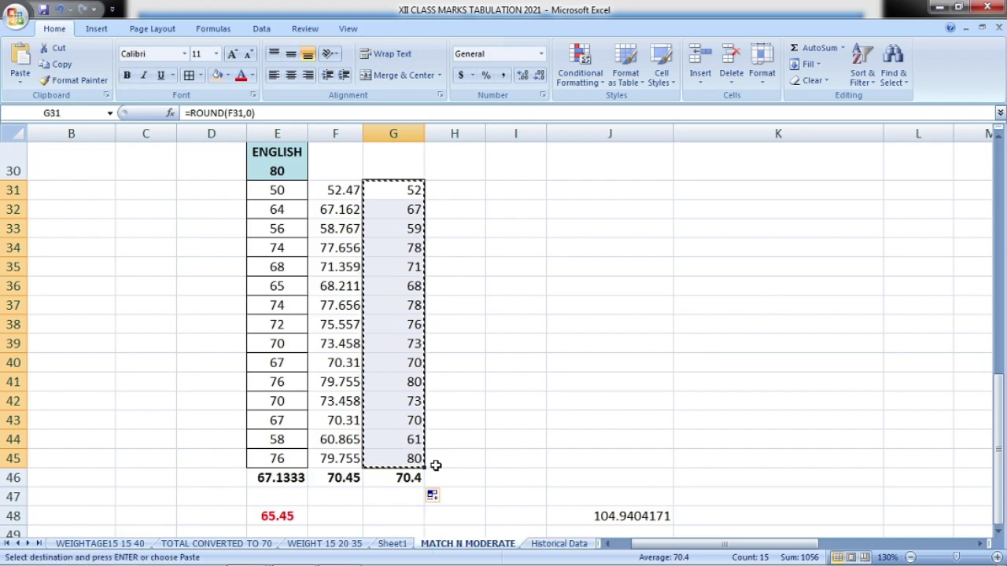
scroll(467, 402, "up", 8)
scroll(467, 402, "up", 2)
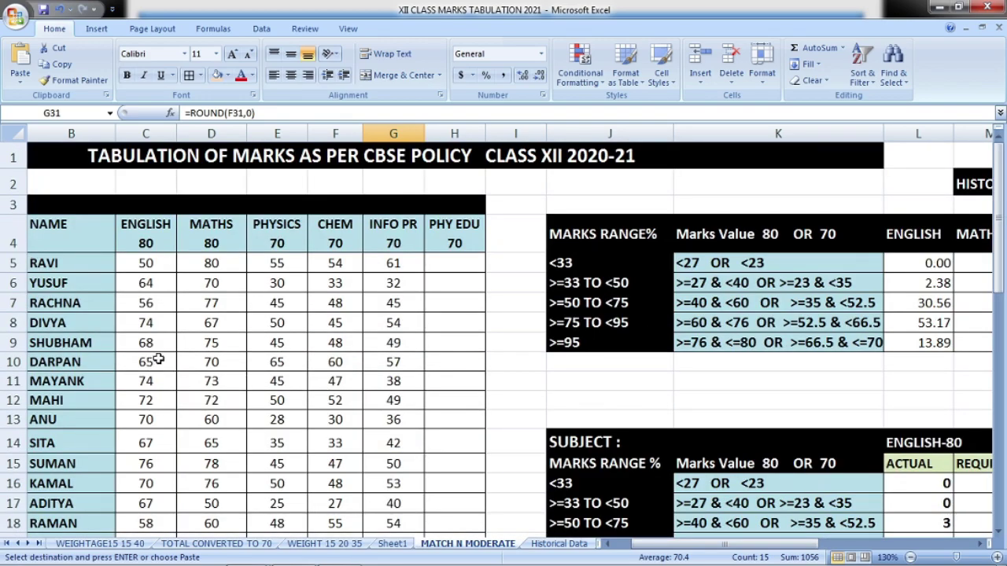
left_click(151, 266)
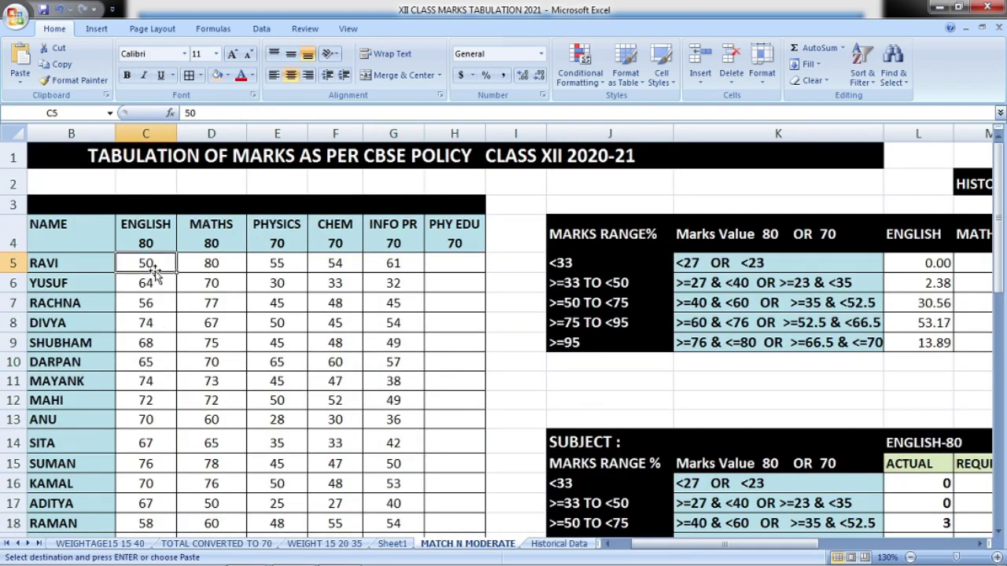
right_click(155, 268)
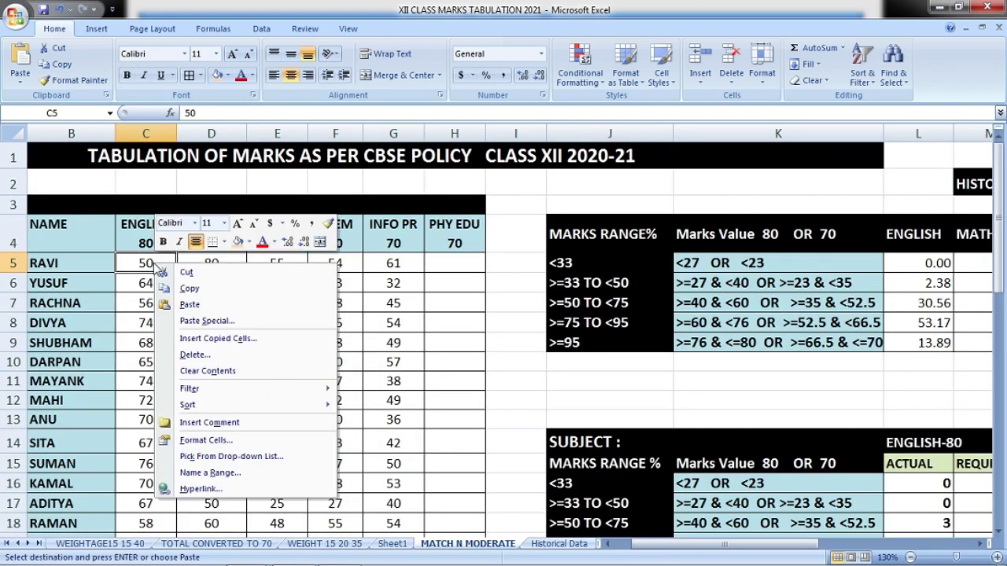
left_click(187, 321)
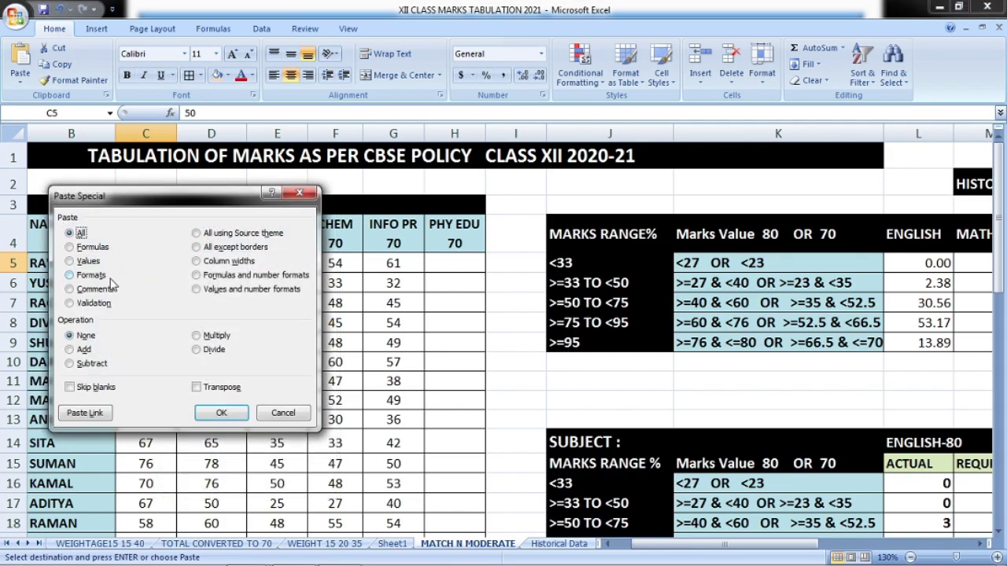
left_click(85, 262)
left_click(221, 413)
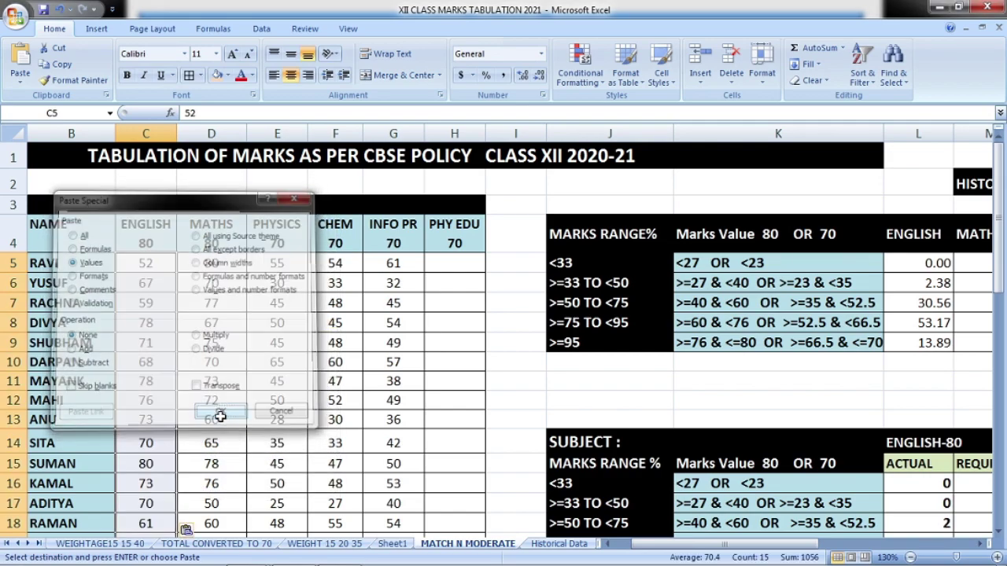
Examine the moderated English marks in the main table and compare their subject mean with the required mean
scroll(170, 383, "down", 3)
scroll(148, 384, "up", 2)
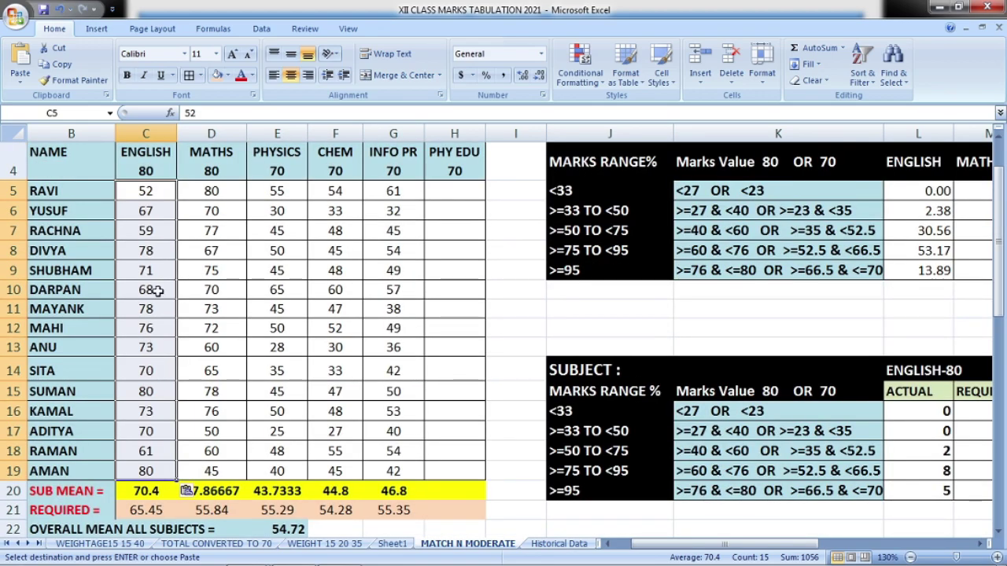
left_click(147, 195)
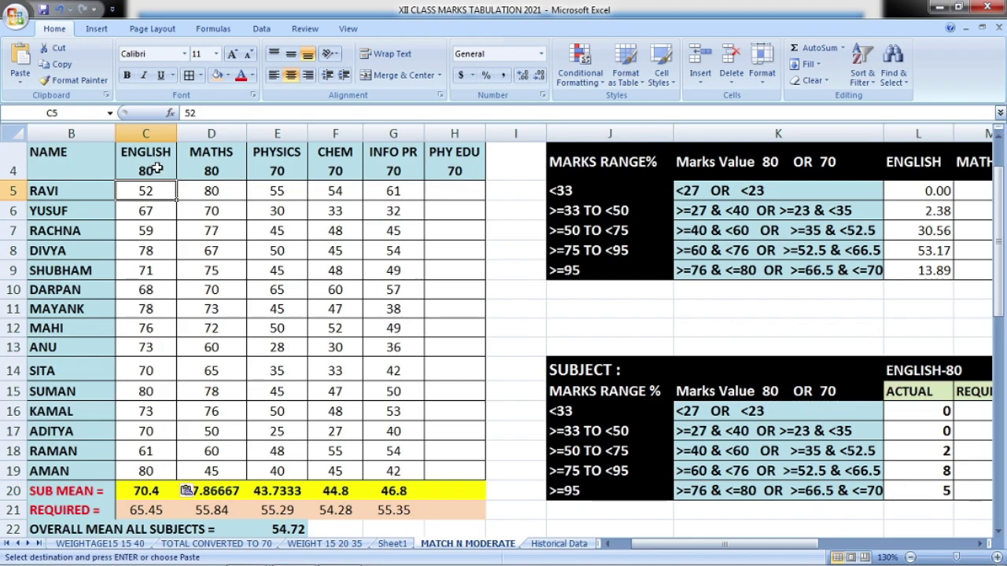
left_click(150, 473)
left_click(146, 393)
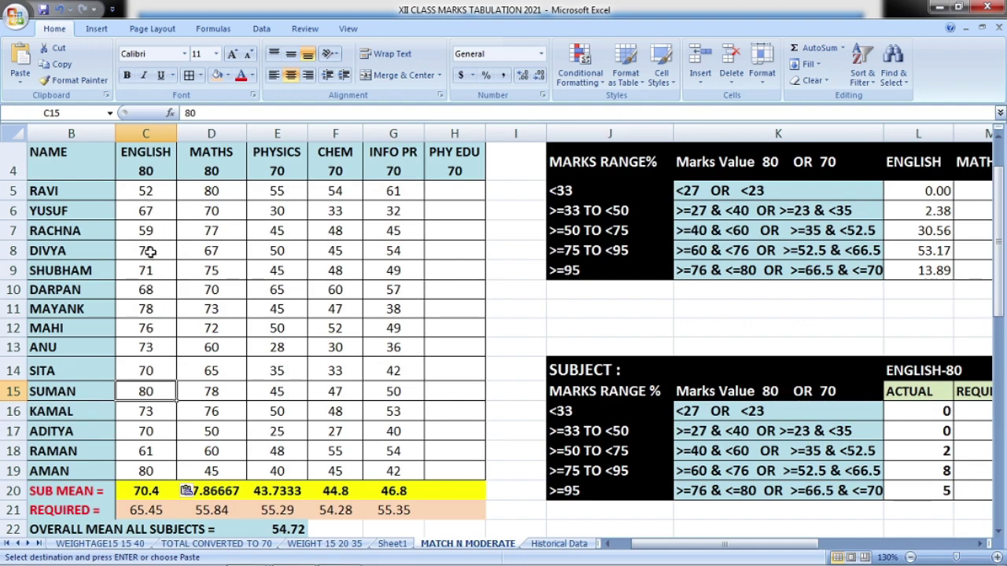
left_click(152, 491)
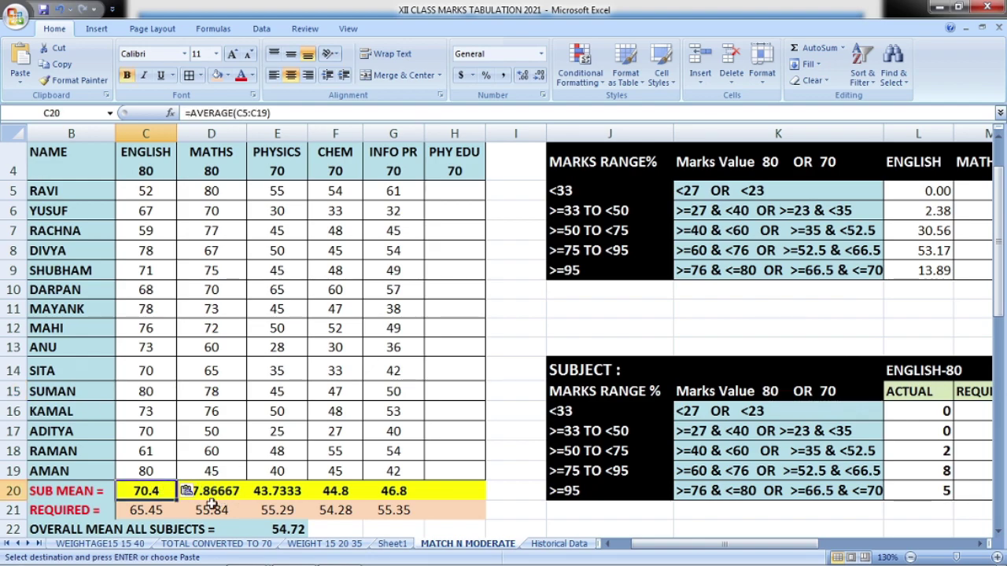
scroll(211, 503, "down", 1)
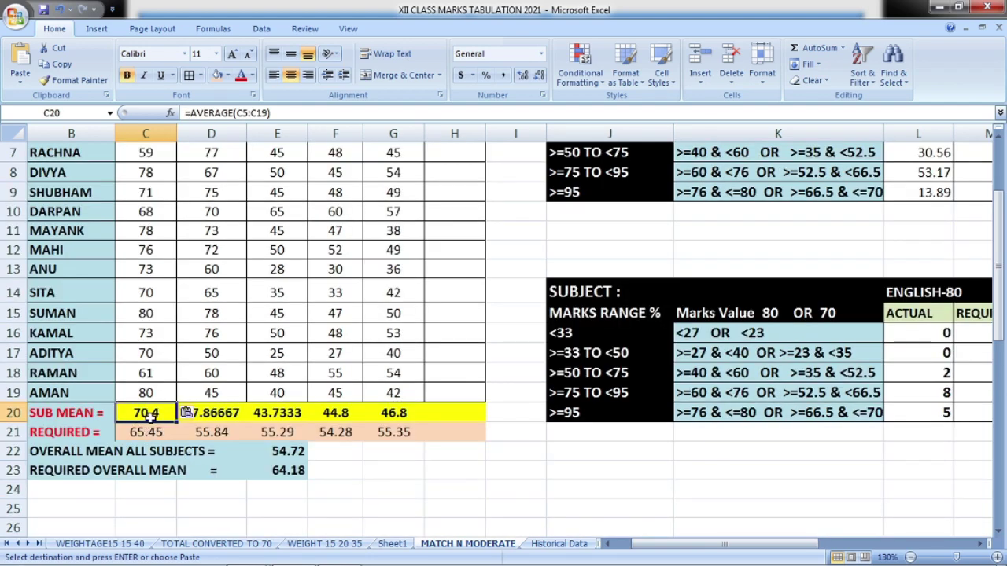
scroll(228, 358, "up", 2)
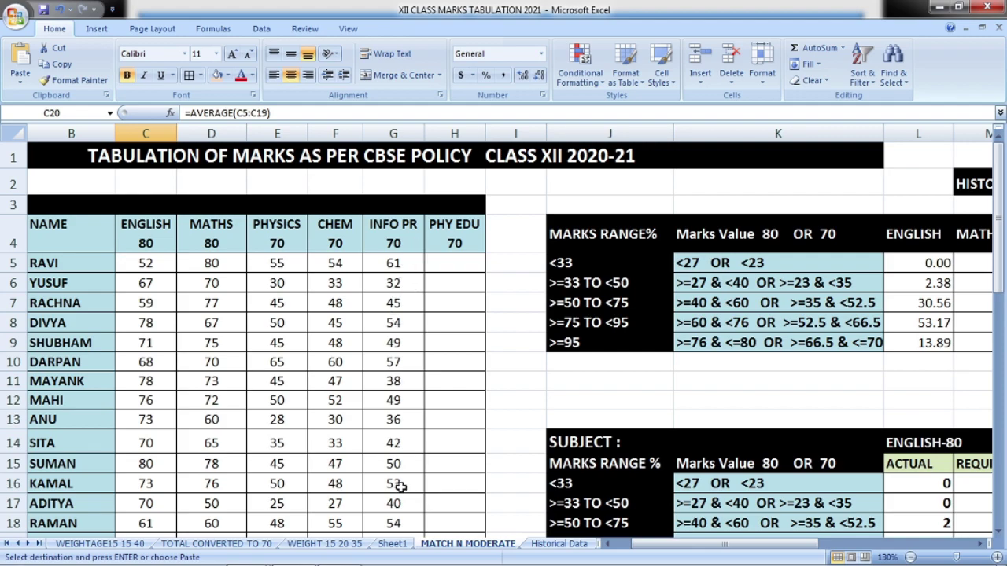
scroll(210, 442, "down", 3)
scroll(224, 389, "up", 2)
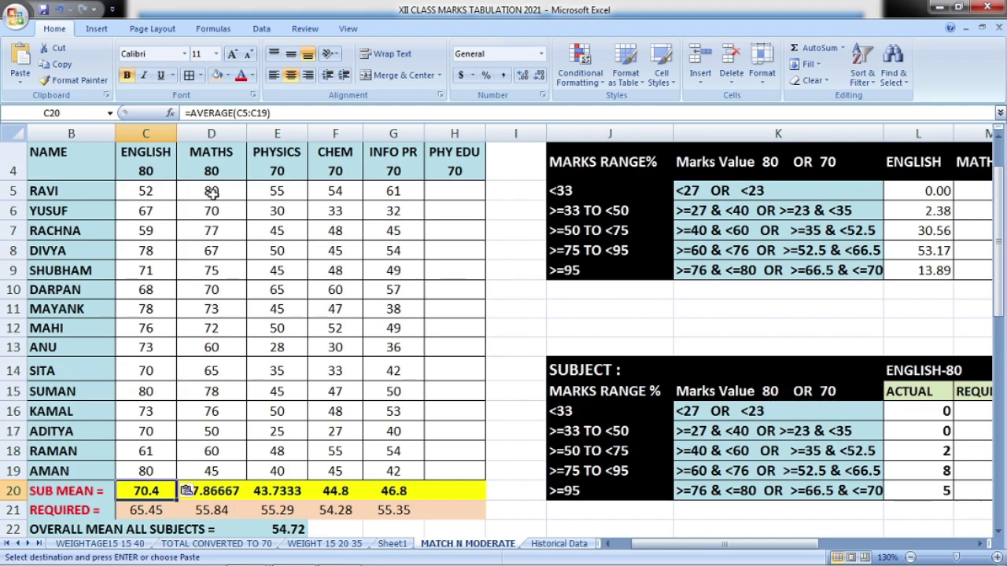
left_click_drag(211, 192, 211, 469)
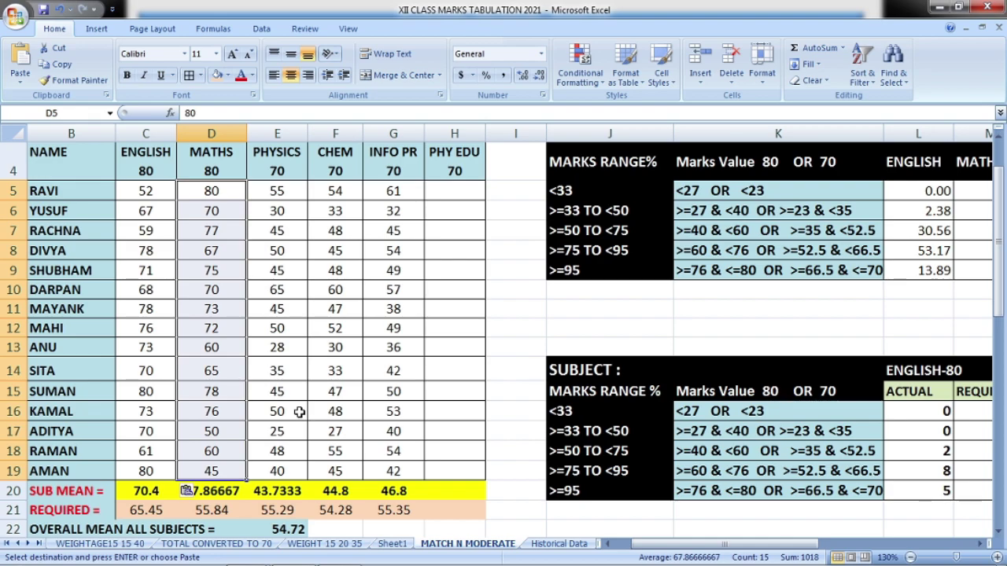
key("ctrl+c")
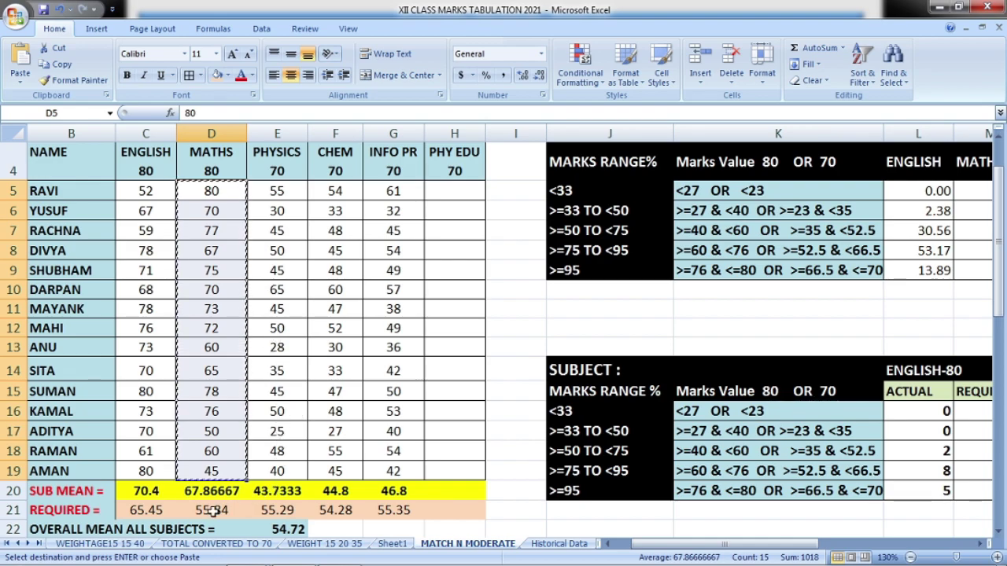
mouse_move(385, 563)
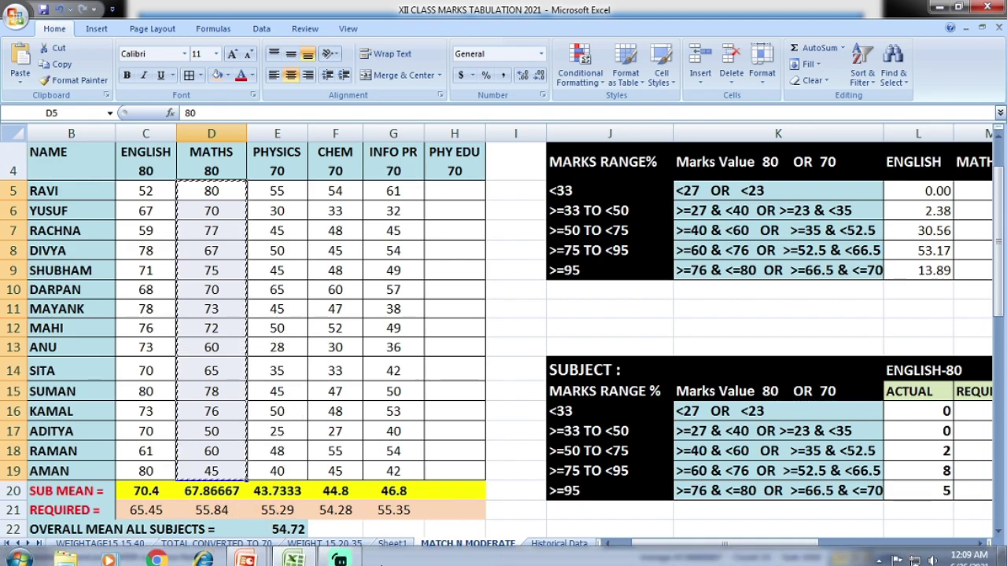
scroll(398, 386, "down", 10)
scroll(450, 395, "up", 4)
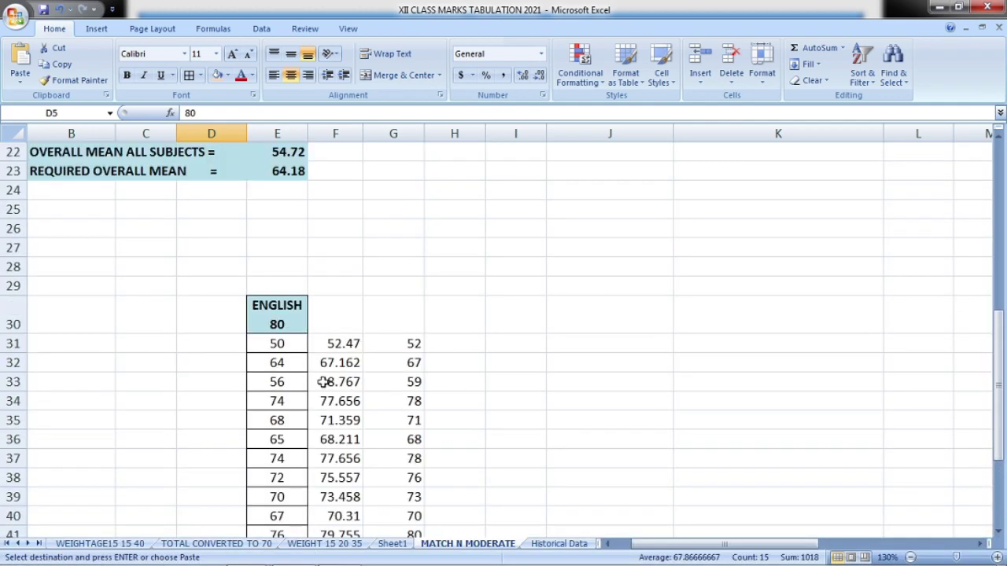
scroll(373, 351, "down", 1)
scroll(276, 322, "down", 1)
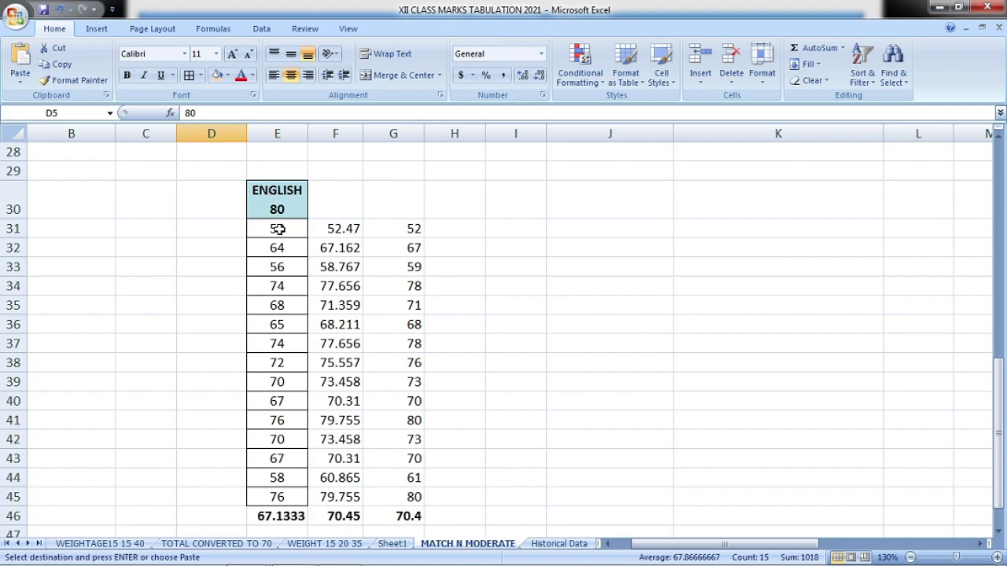
scroll(393, 398, "up", 9)
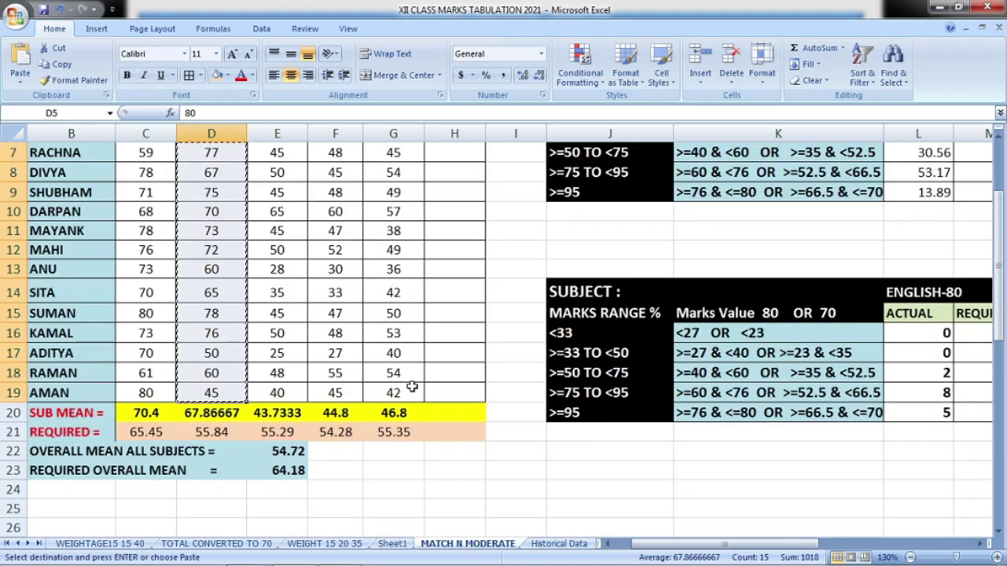
key("Escape")
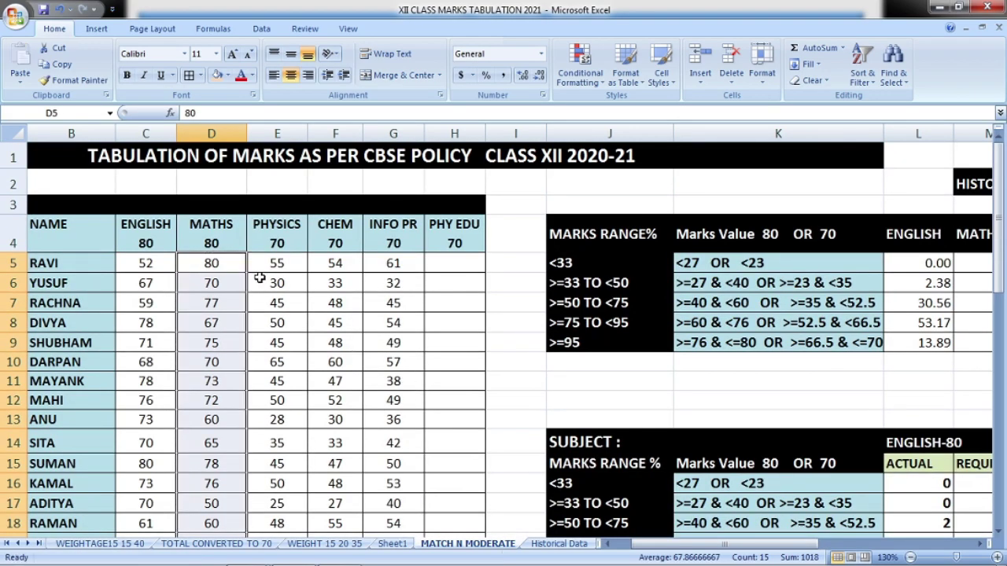
Copy the Maths column D4:D21, including its heading and both means, and paste it over the English working copy starting at E30
left_click_drag(218, 236, 229, 454)
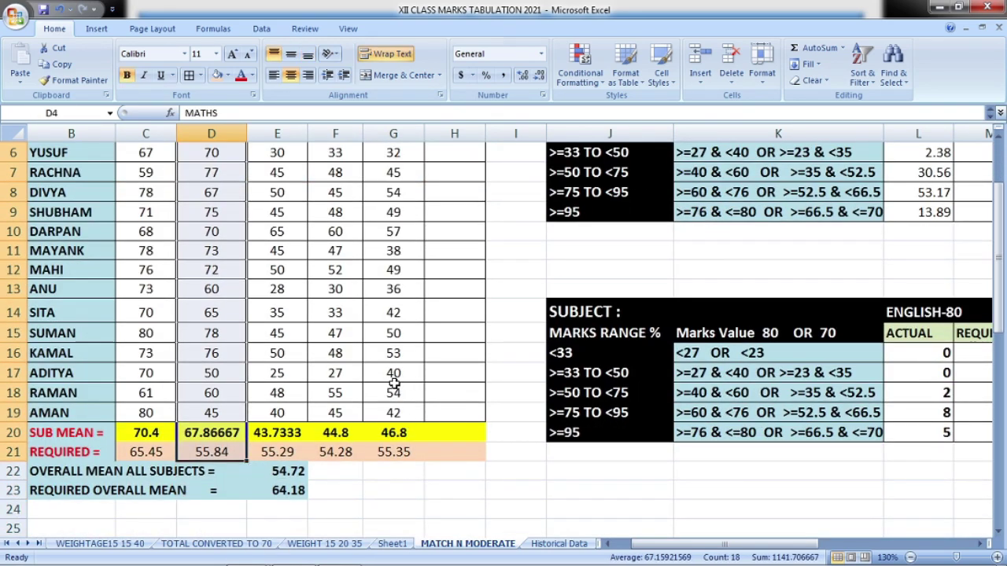
key("ctrl+c")
scroll(397, 409, "down", 8)
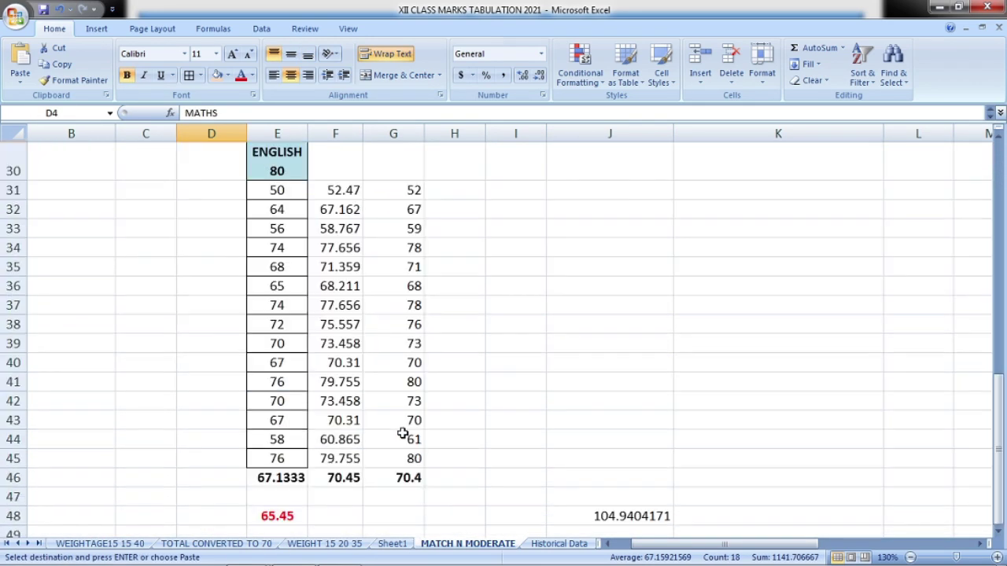
left_click(263, 162)
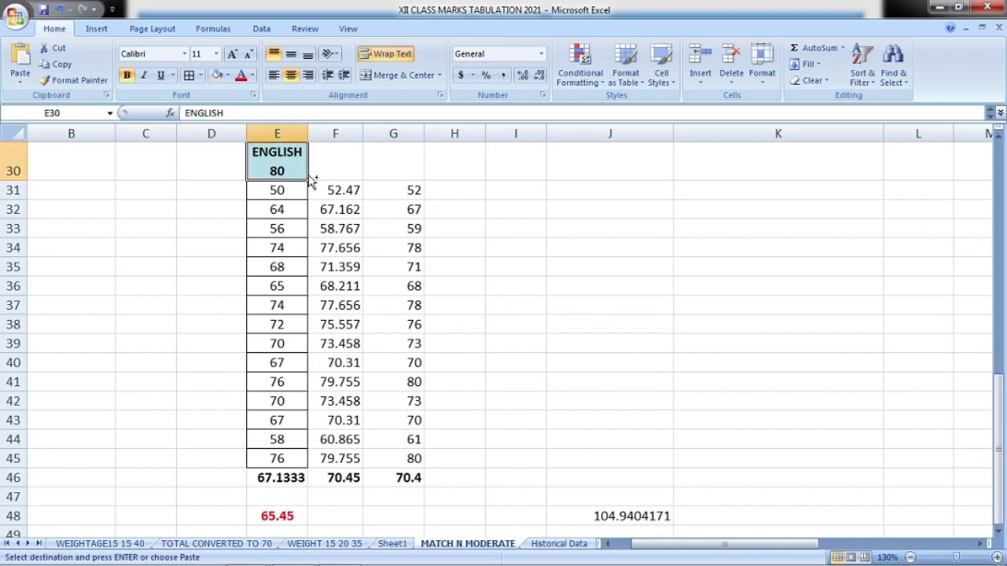
key("ctrl+v")
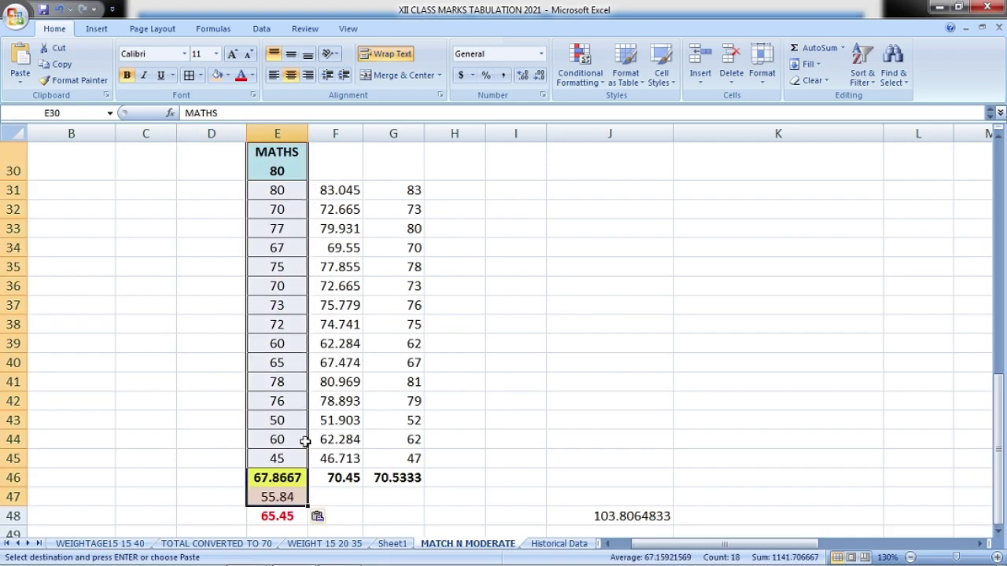
Delete the leftover English required mean from E48, below the Maths working copy
left_click(287, 502)
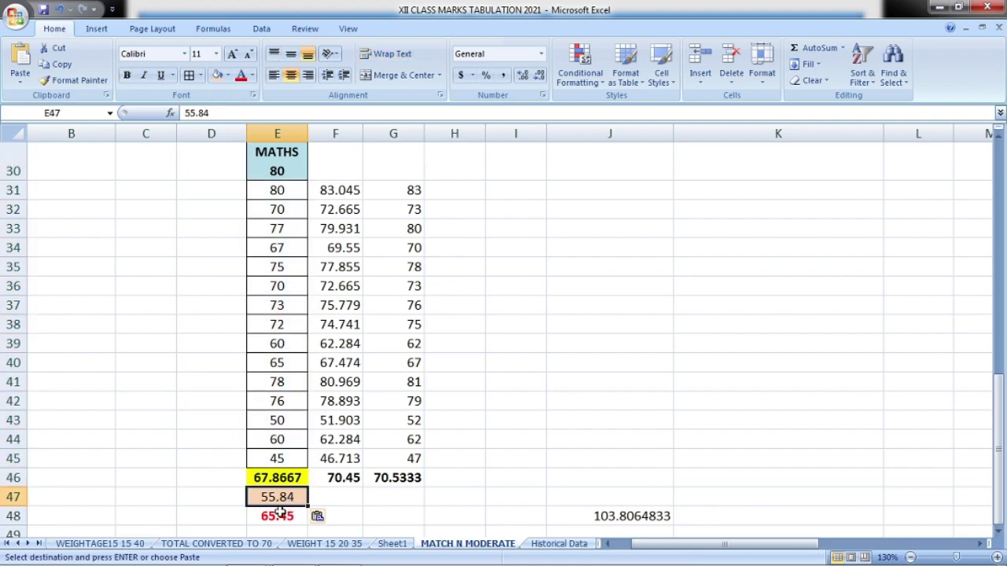
left_click(280, 514)
key("Delete")
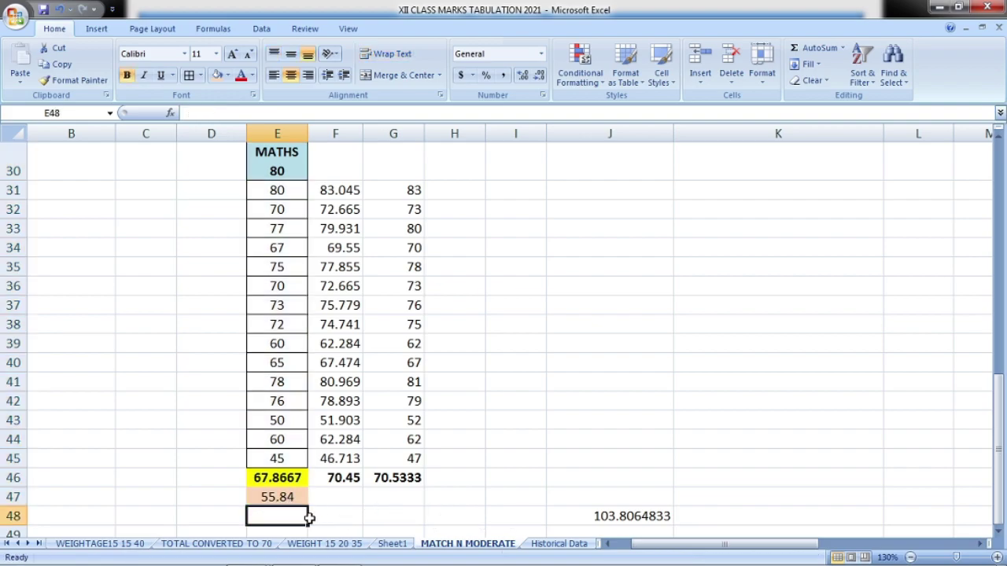
Check the required mean in E47 and which Maths marks the average formula in E46 covers
left_click(274, 497)
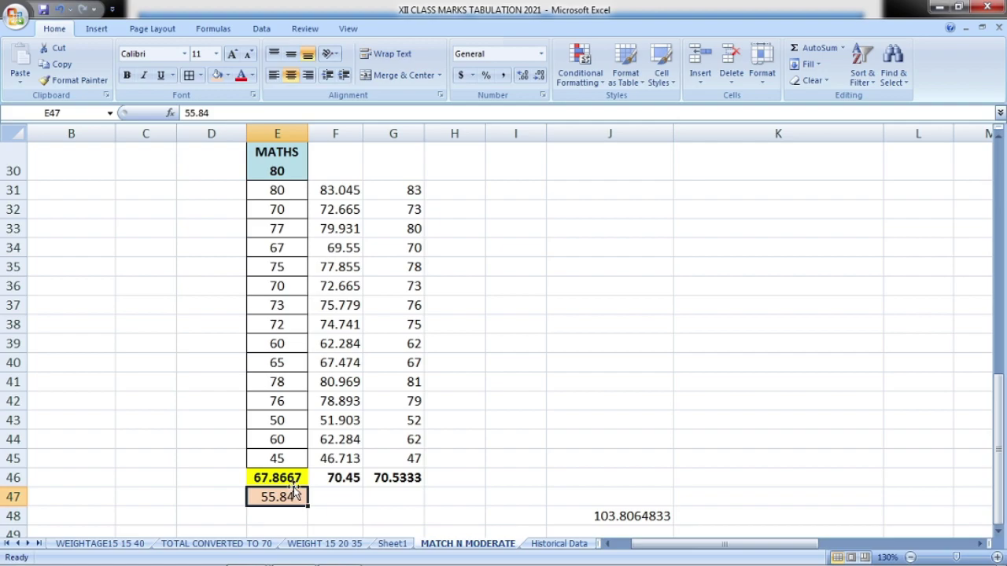
left_click(280, 479)
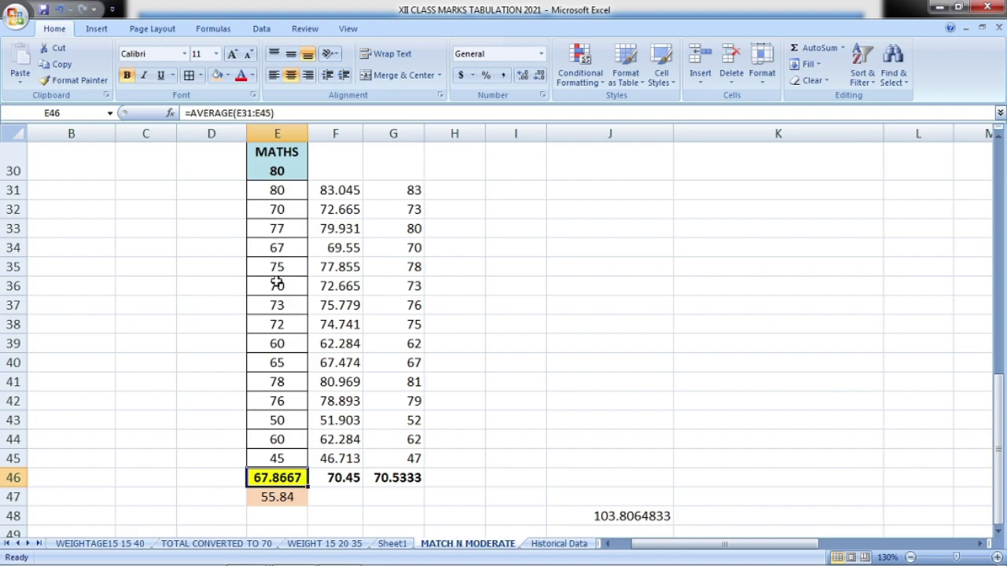
left_click(276, 191)
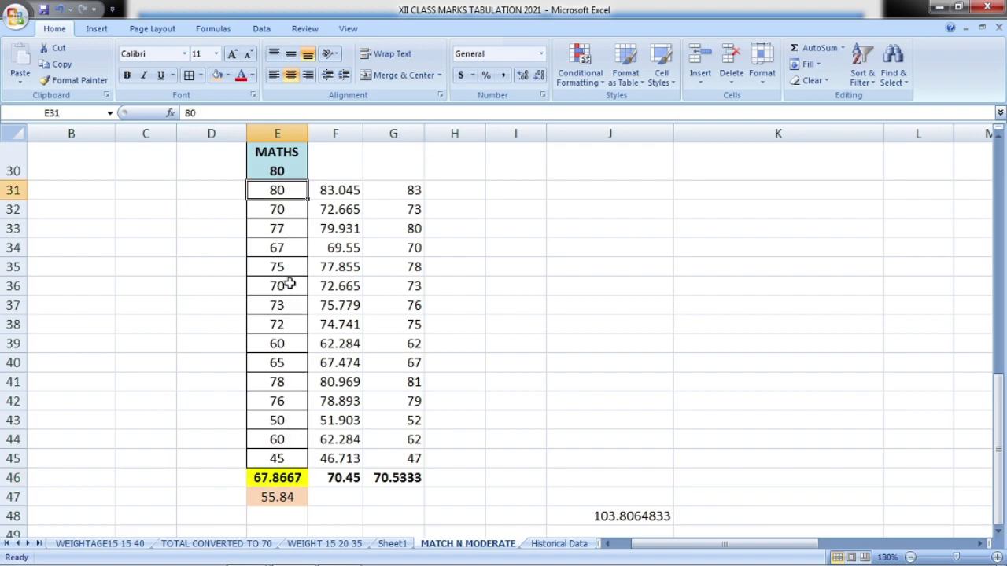
left_click(289, 456)
left_click(290, 474)
double_click(293, 476)
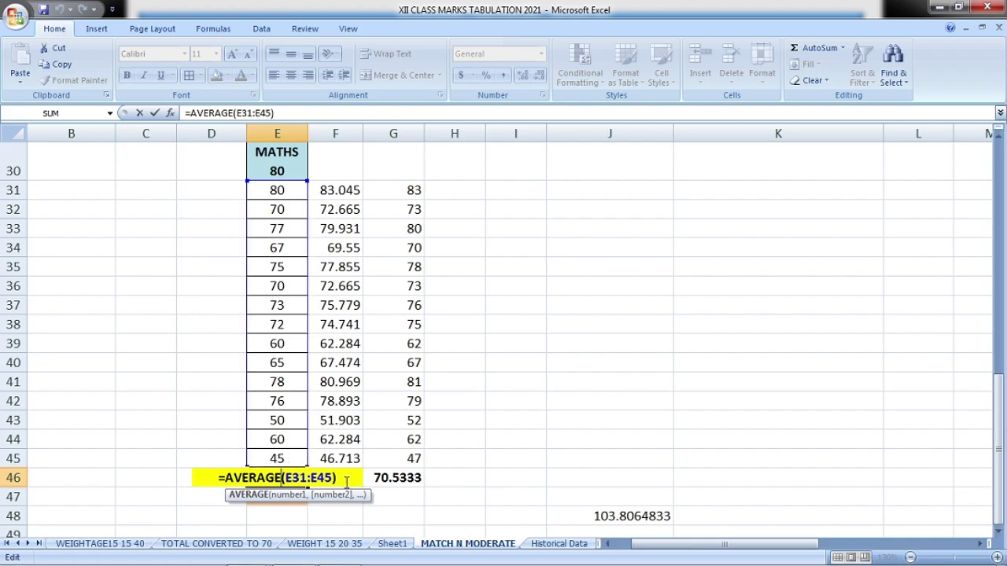
key("ctrl+Return")
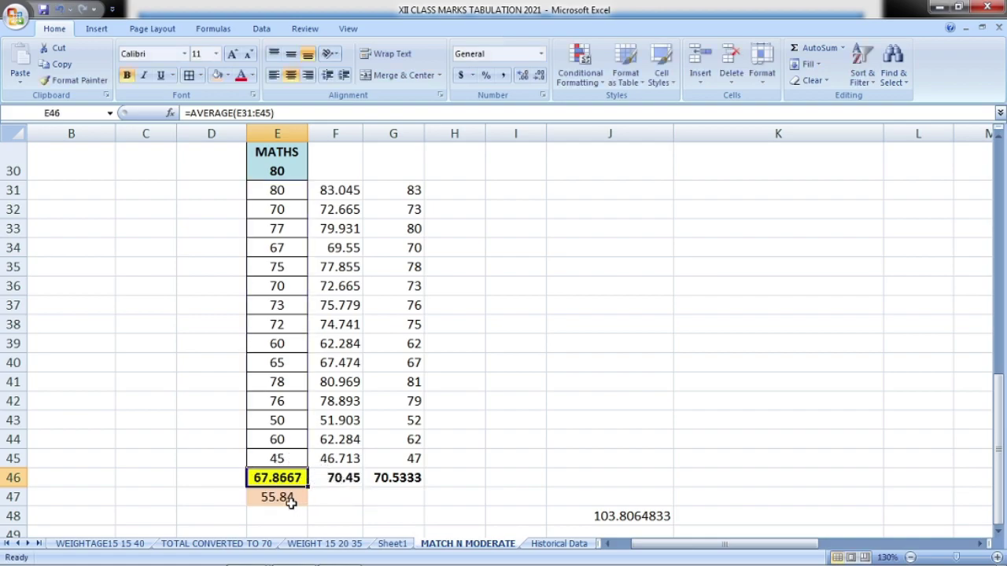
Clear the old scaled and rounded marks with their averages from F31:G46
left_click_drag(346, 189, 405, 478)
key("Delete")
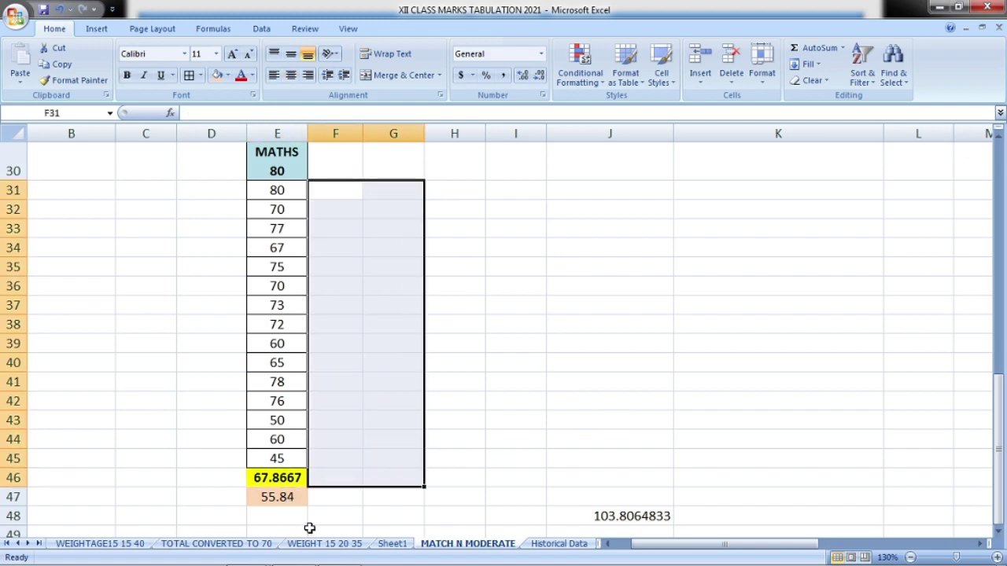
left_click(328, 505)
Change the target mean in J48's percentage formula to 60.84 for Maths, making it =60.84*100/E46
left_click(278, 503)
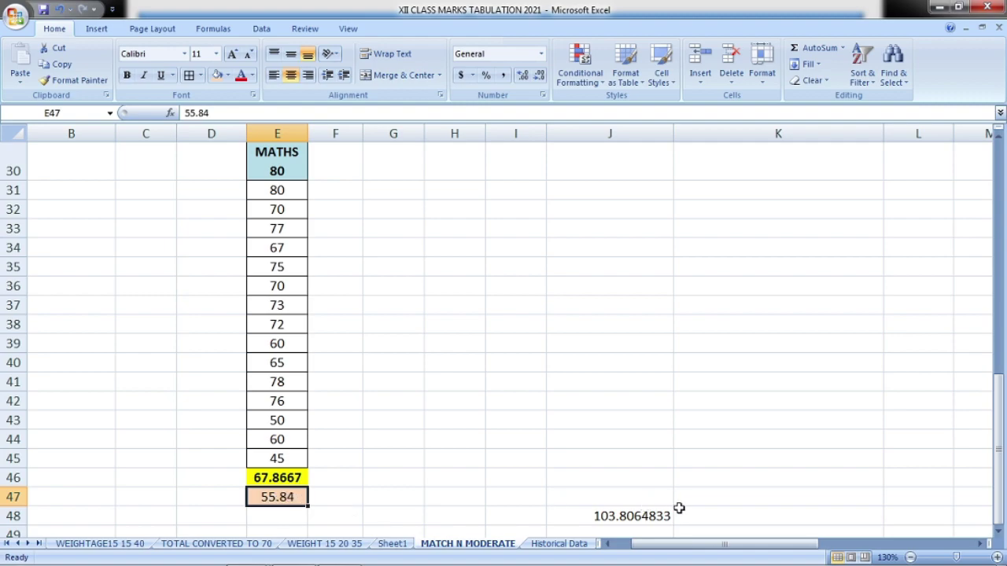
double_click(619, 516)
left_click(570, 516)
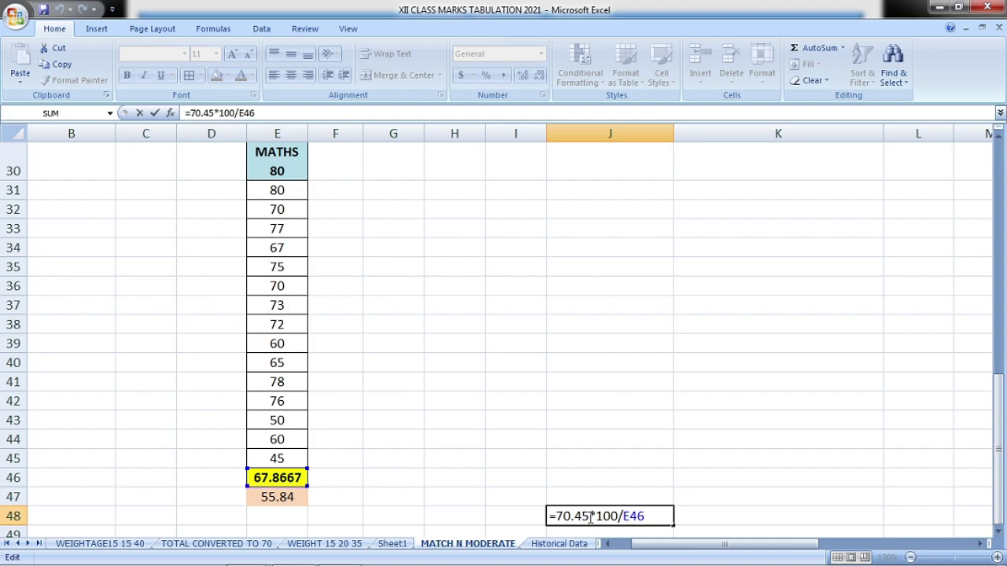
left_click_drag(589, 516, 564, 516)
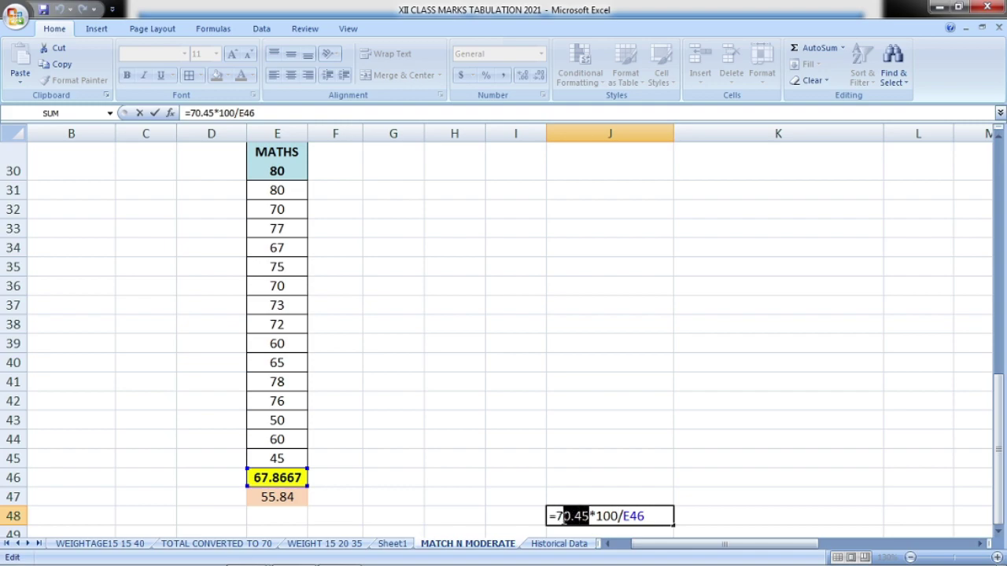
key("BackSpace")
key("BackSpace")
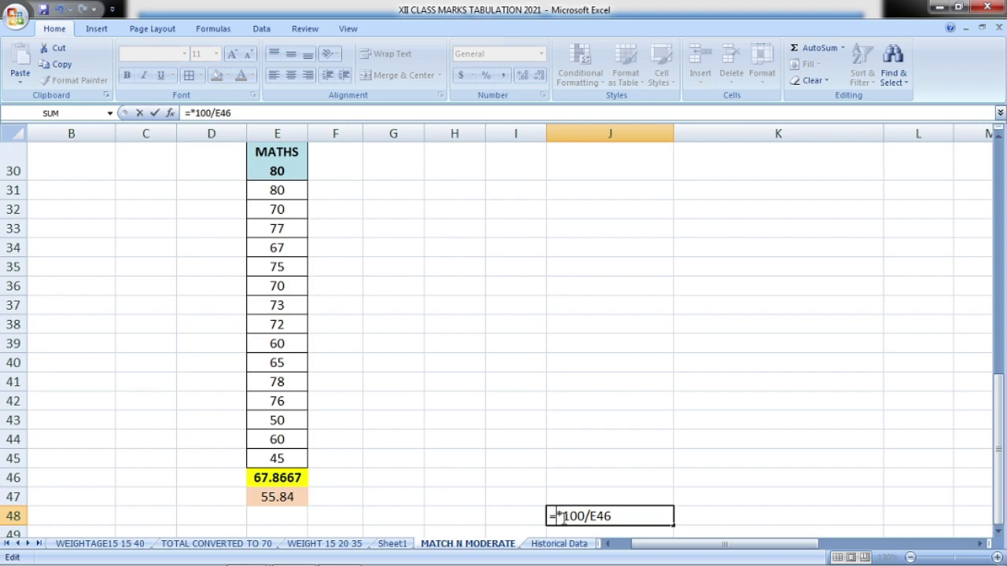
type("60.")
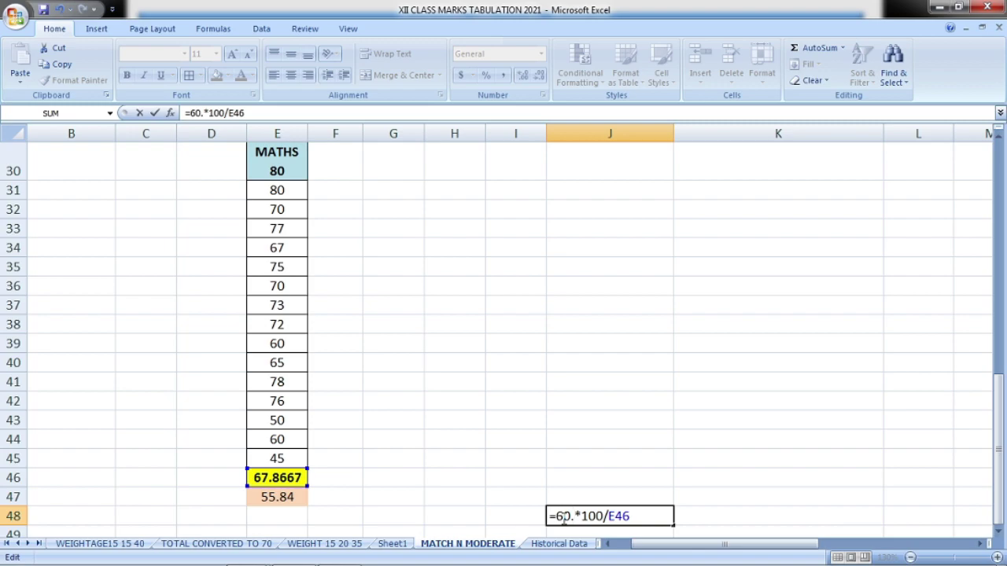
type("84")
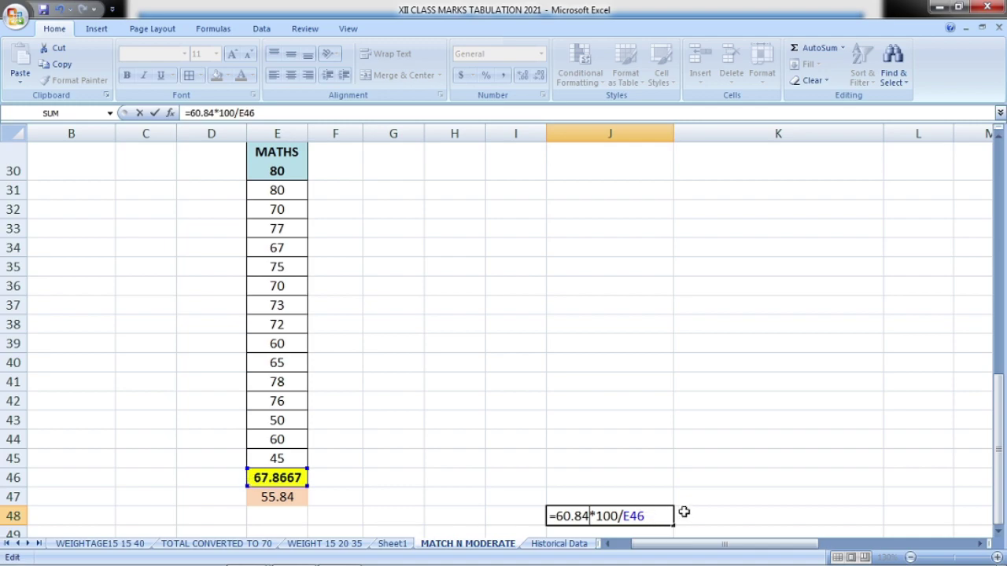
key("Return")
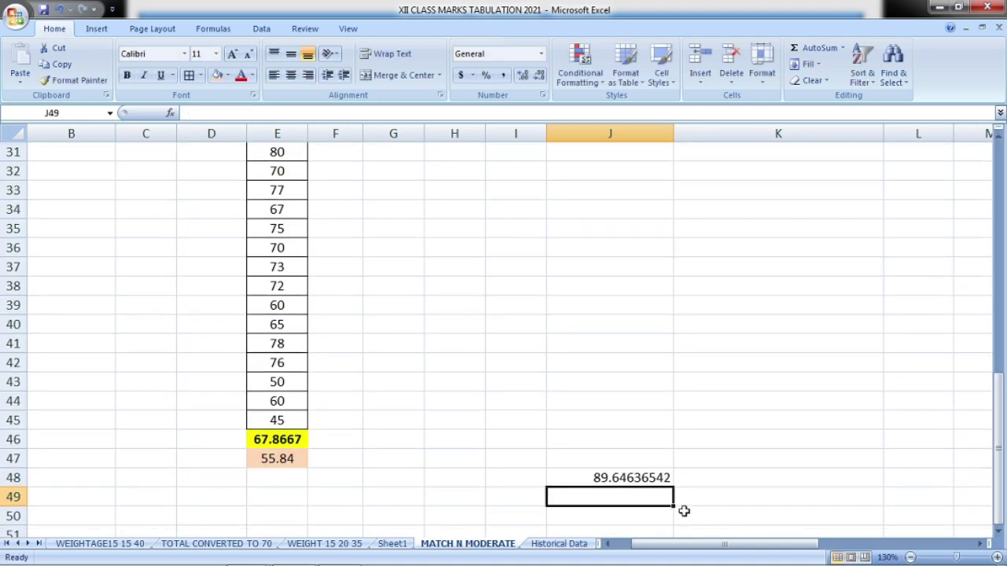
left_click(625, 478)
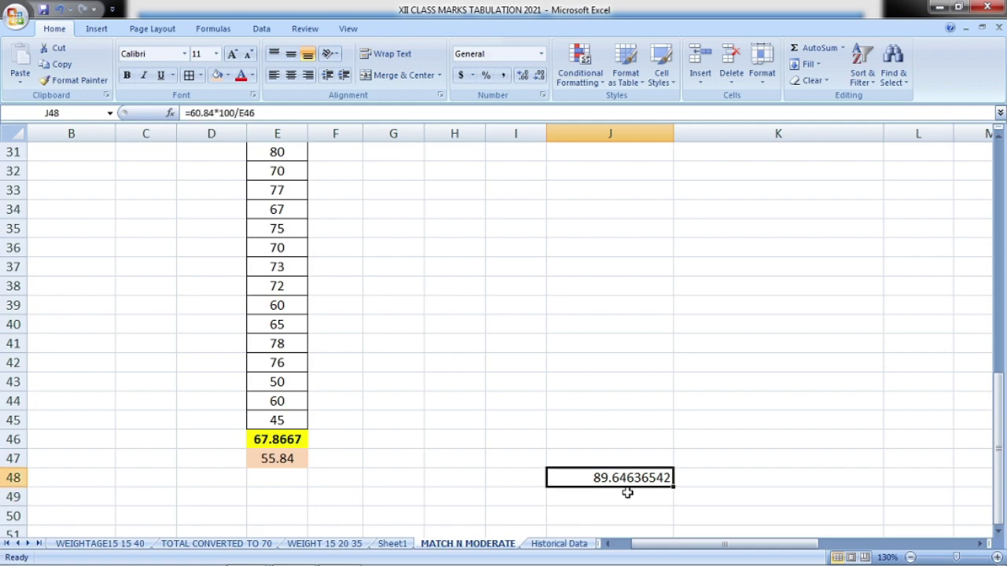
scroll(626, 488, "up", 3)
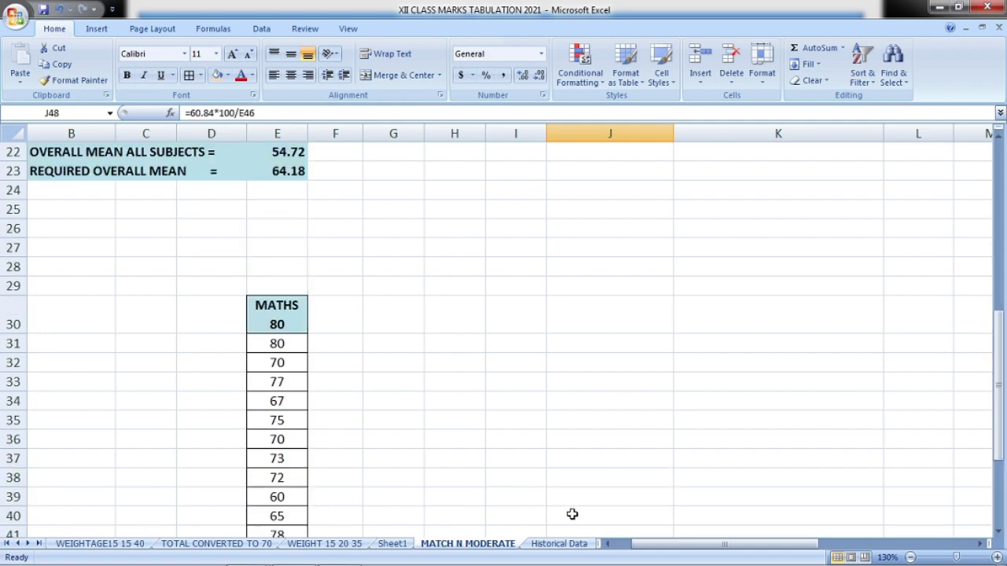
scroll(572, 513, "down", 3)
scroll(575, 507, "up", 1)
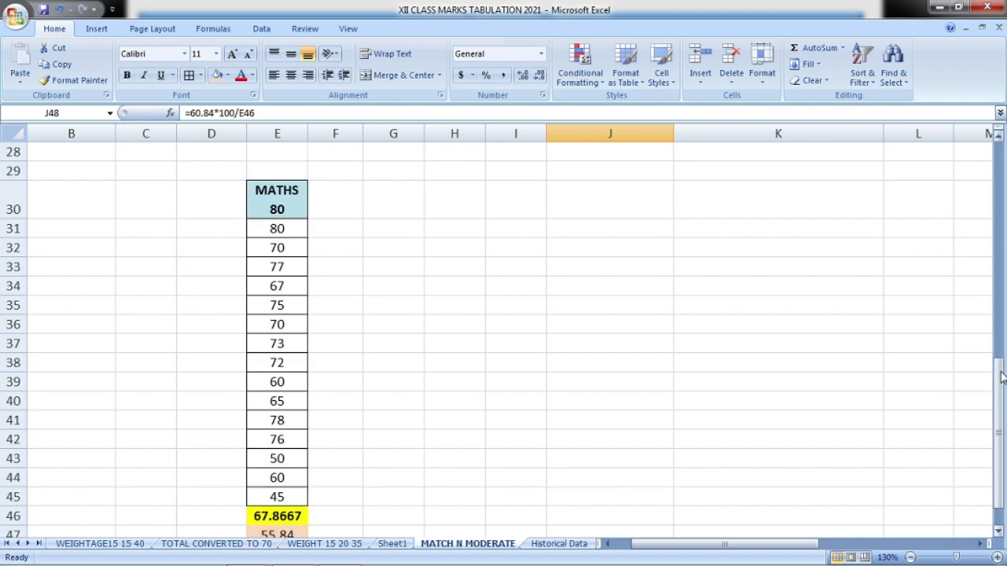
left_click(997, 557)
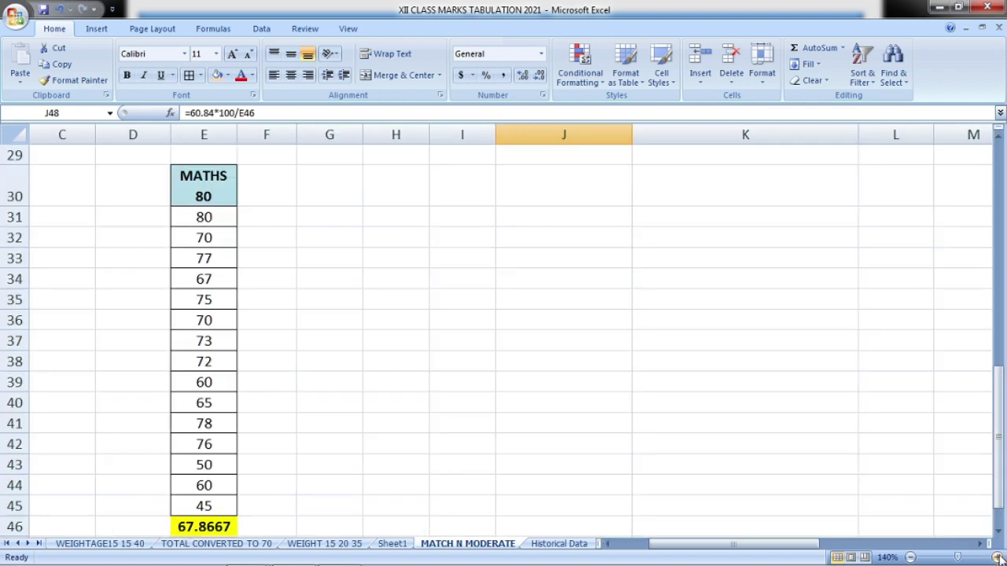
mouse_move(996, 398)
left_mouse_down()
mouse_move(1002, 425)
mouse_move(1002, 403)
left_mouse_up()
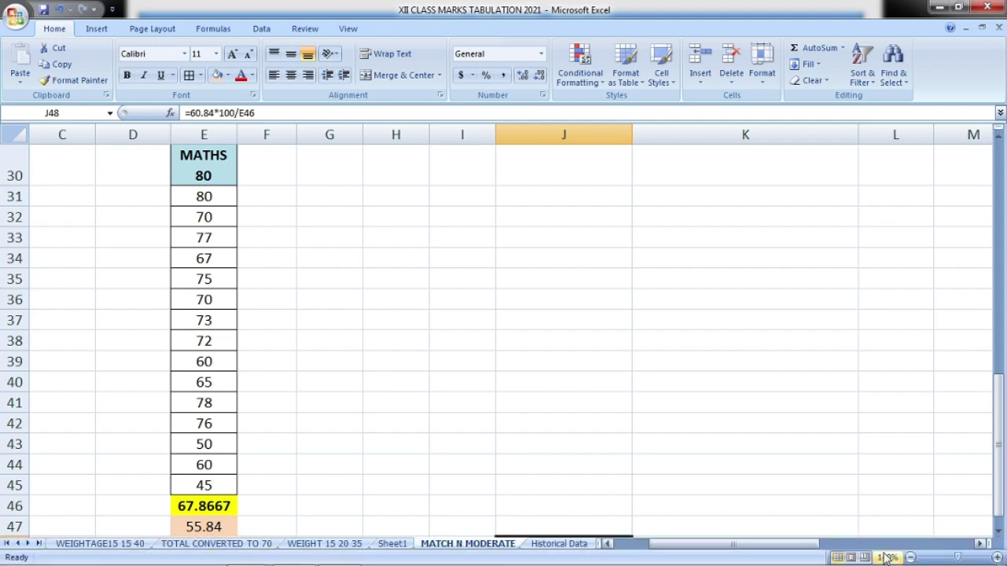
left_click(910, 557)
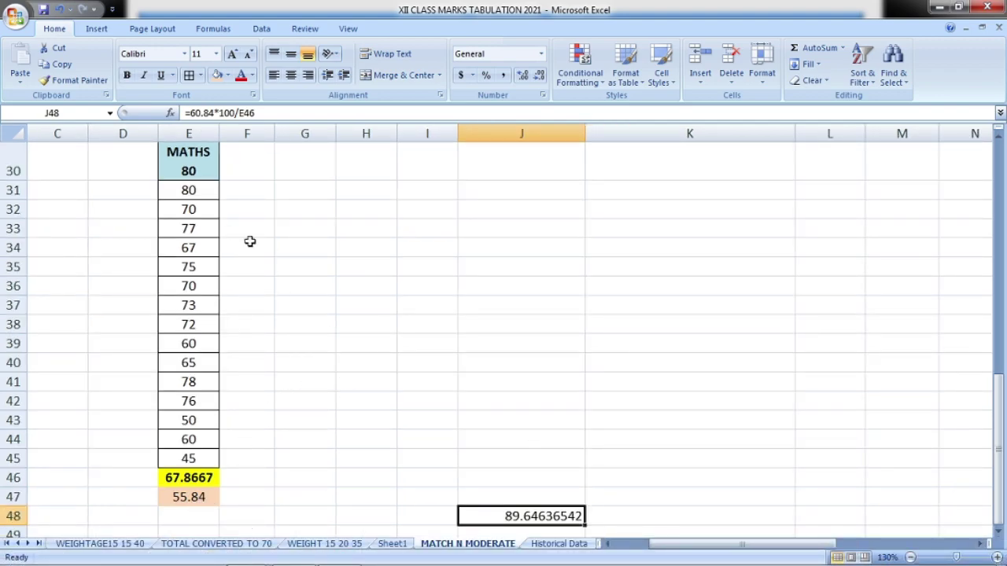
Enter the scaling formula =E31*J48/100 in F31 and fill it down to F45 beside the Maths marks
left_click(236, 192)
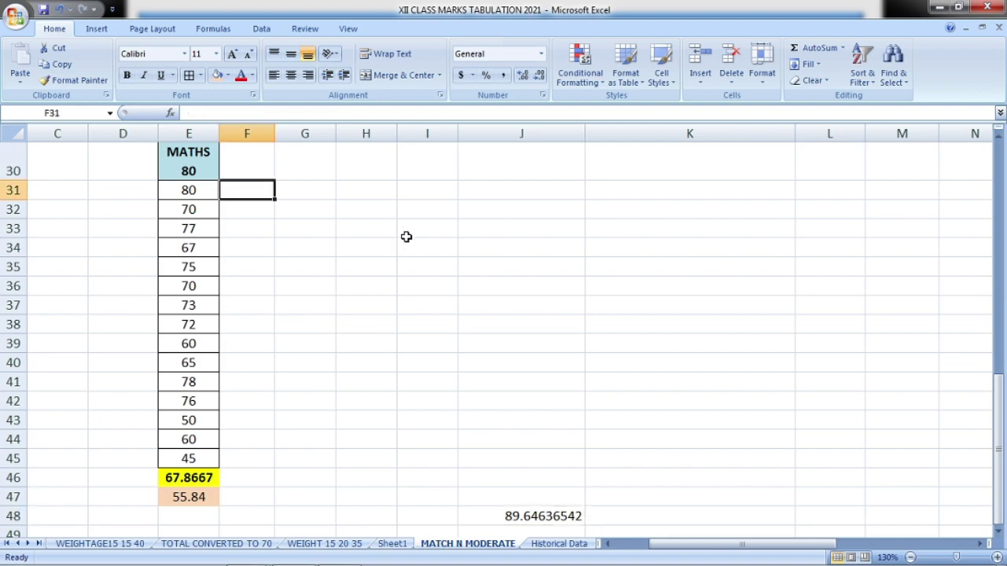
type("=")
left_click(193, 195)
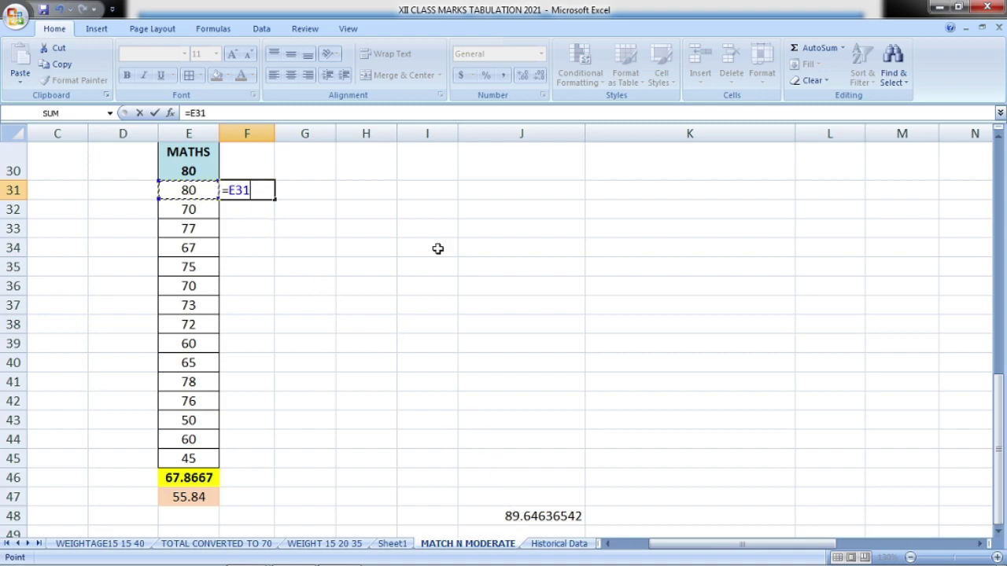
type("*")
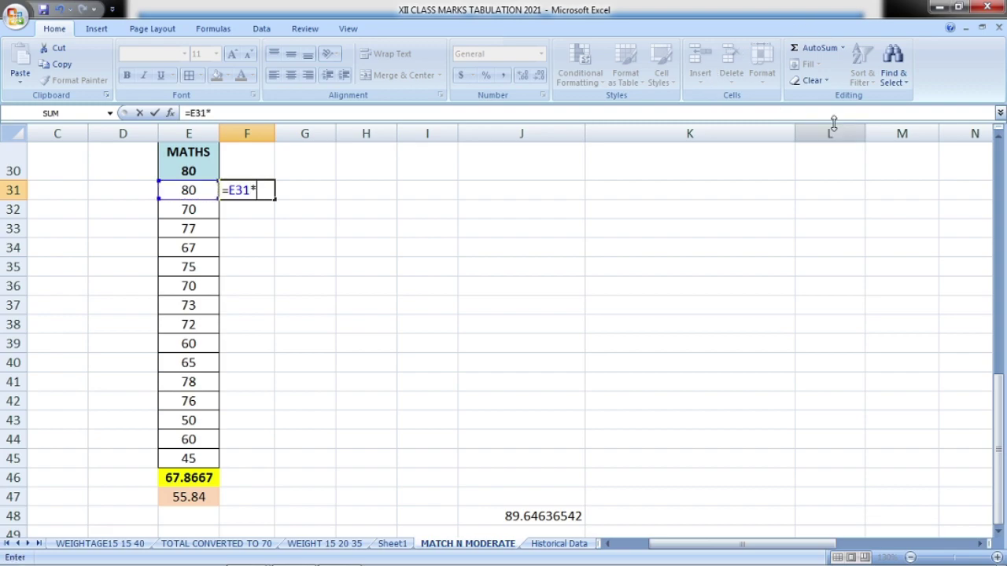
left_click(542, 515)
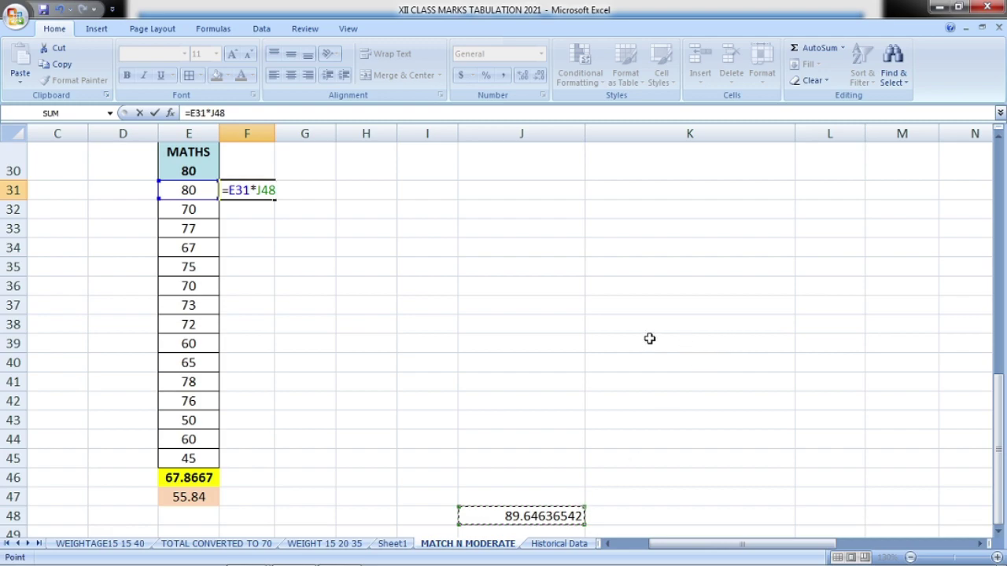
type("/100")
key("Return")
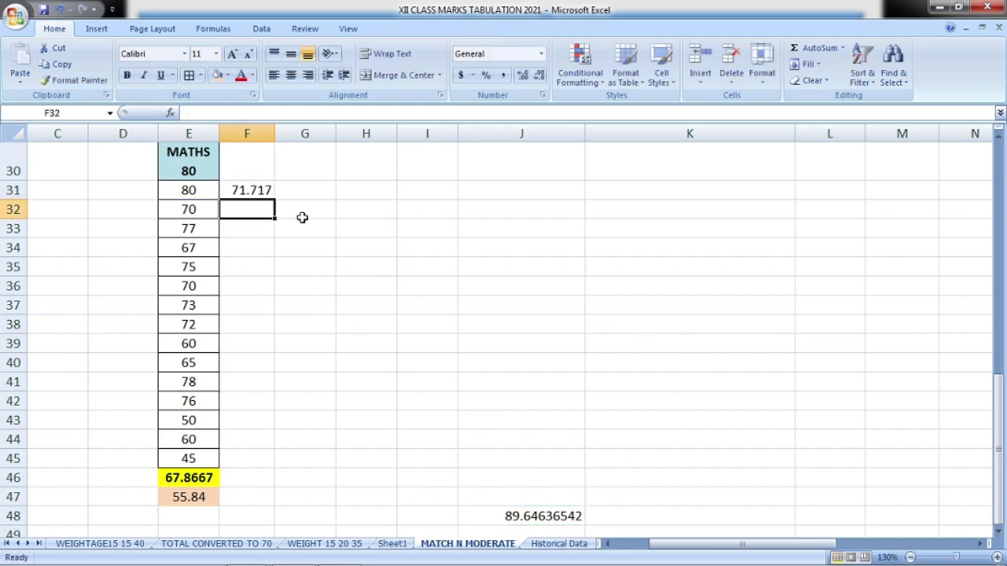
left_click(259, 196)
left_click_drag(275, 199, 280, 461)
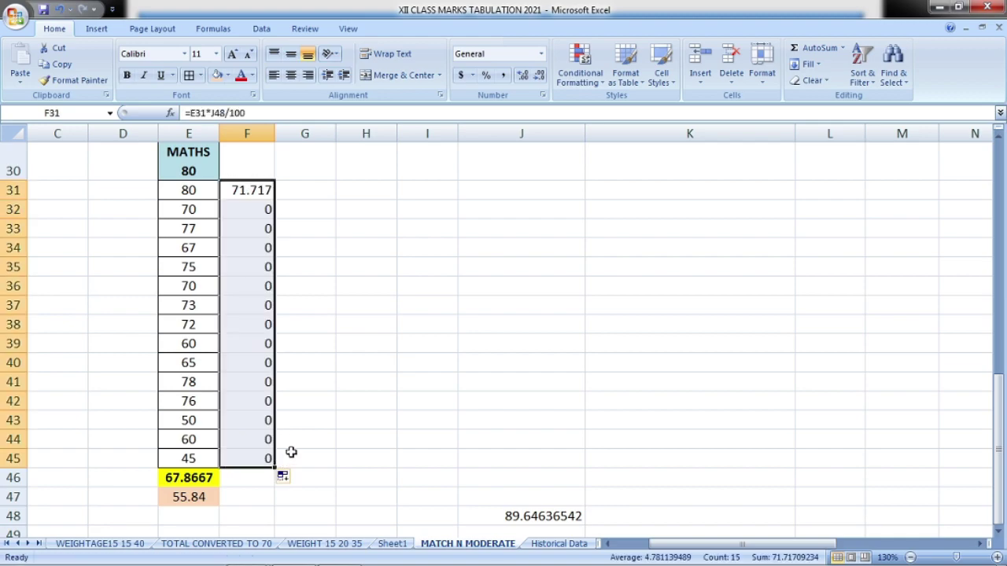
Make the percentage reference in F31 absolute as =E31*$J$48/100 and refill the formula down to F45
left_click(247, 191)
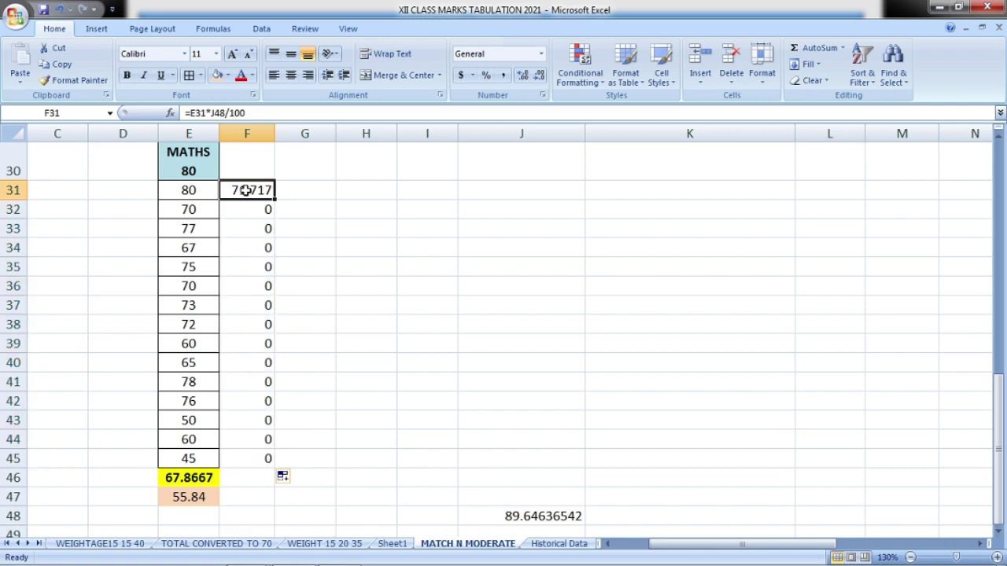
double_click(246, 191)
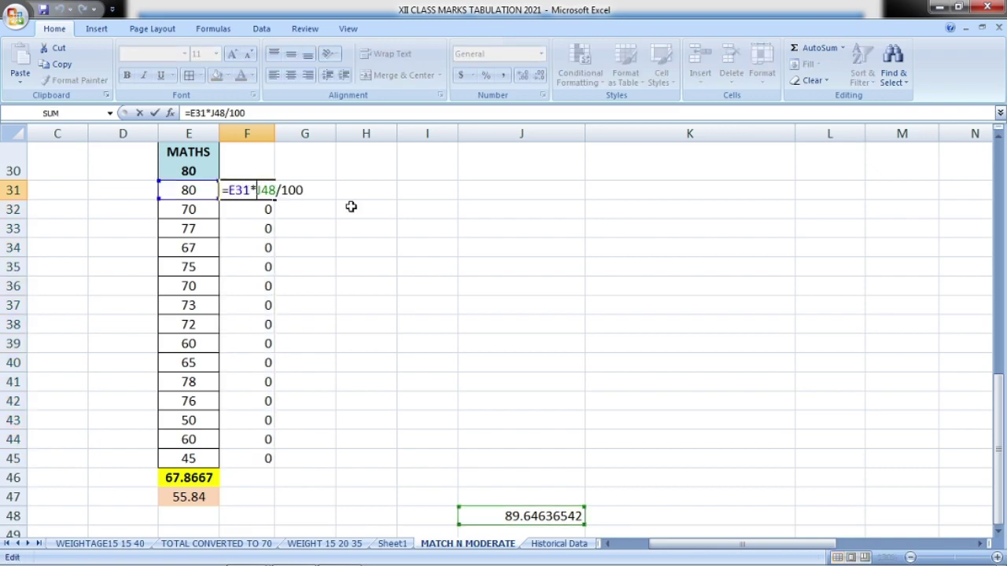
type("$J")
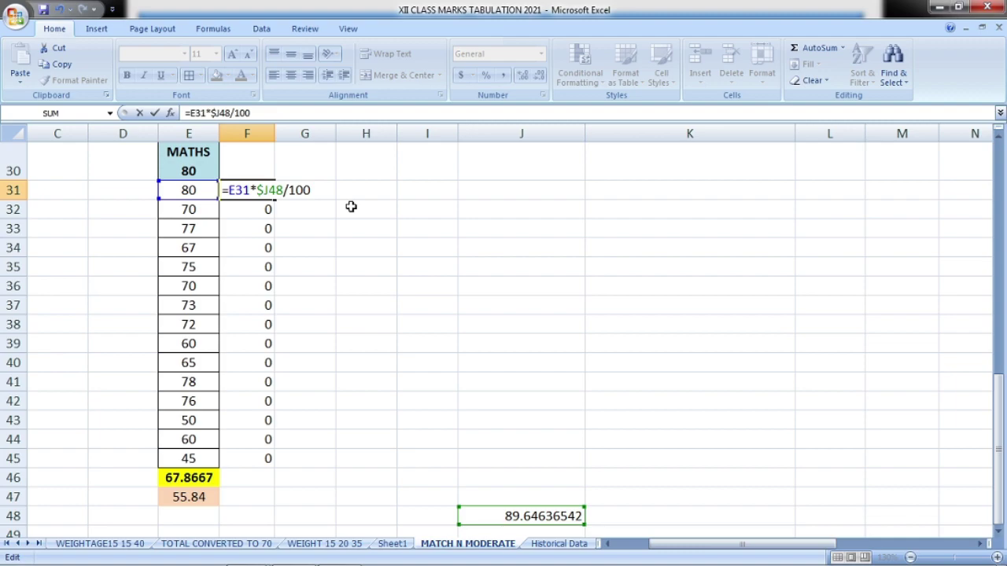
type("$")
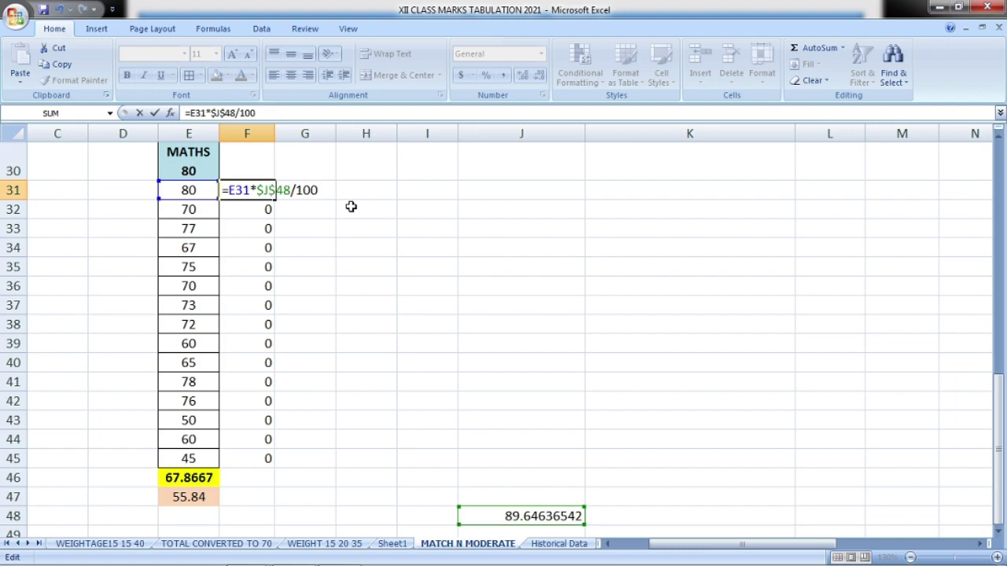
key("Return")
left_click(270, 191)
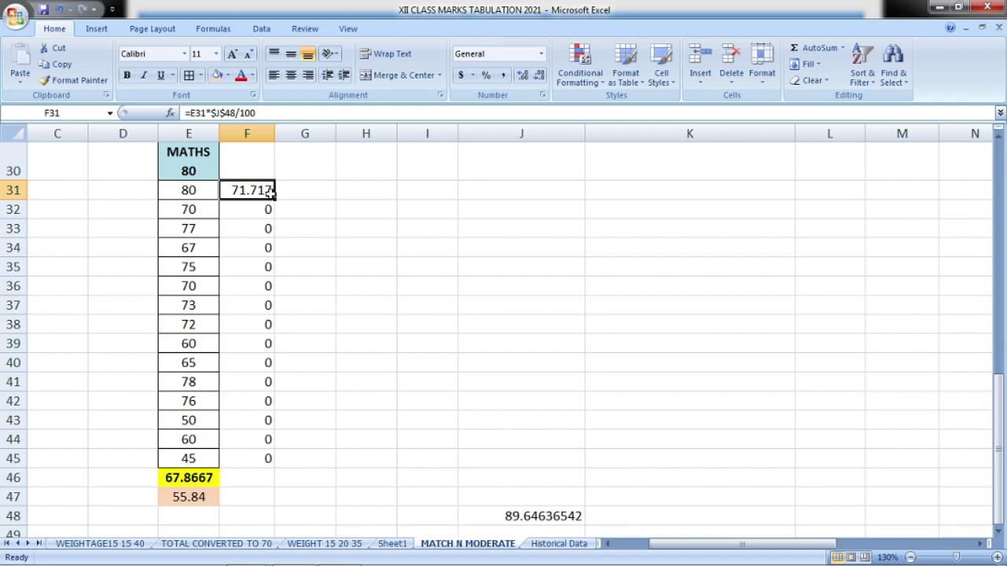
left_click_drag(273, 200, 278, 468)
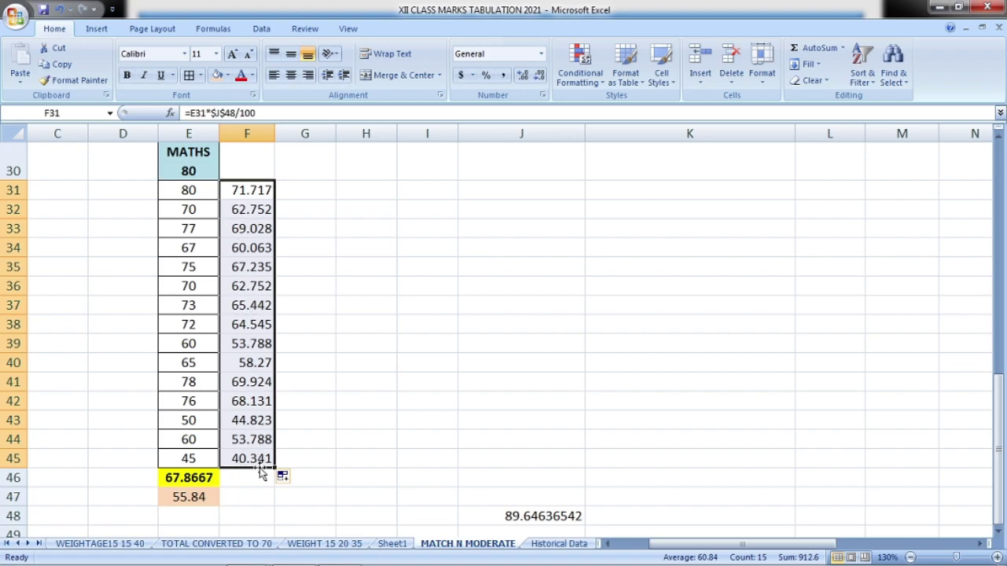
Extend the average formula from E46 to F46, below the scaled Maths marks
left_click(196, 477)
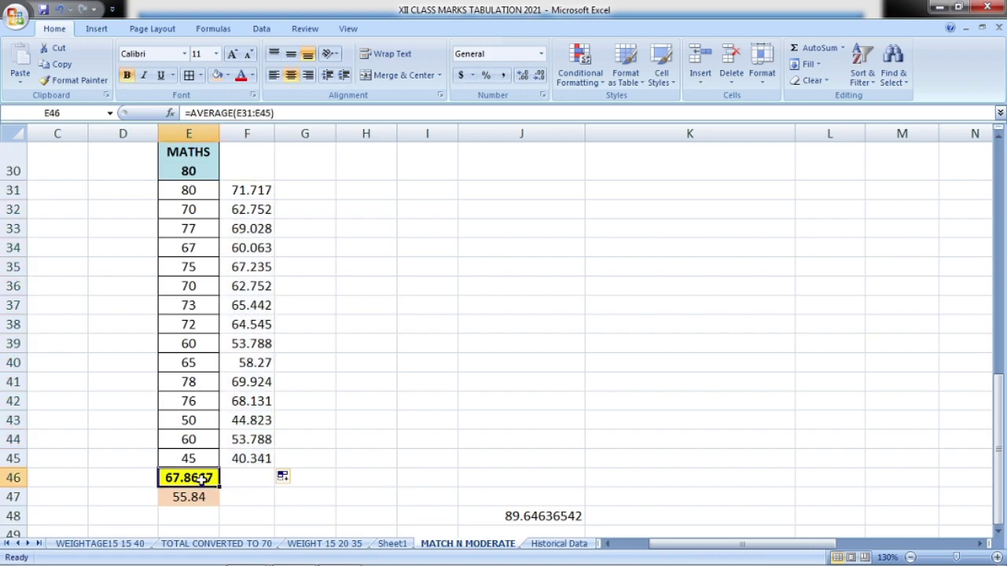
left_click_drag(219, 486, 252, 484)
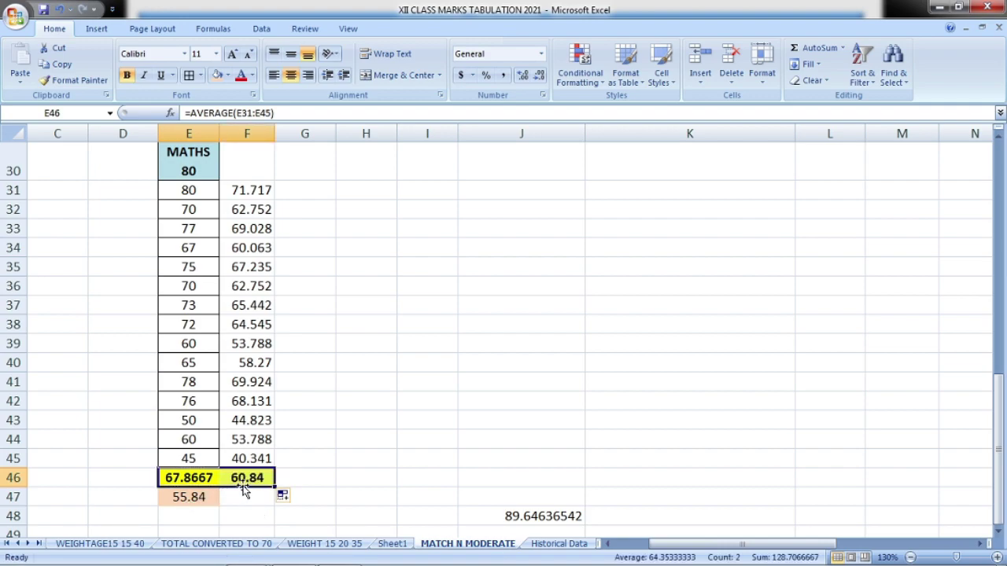
left_click(234, 192)
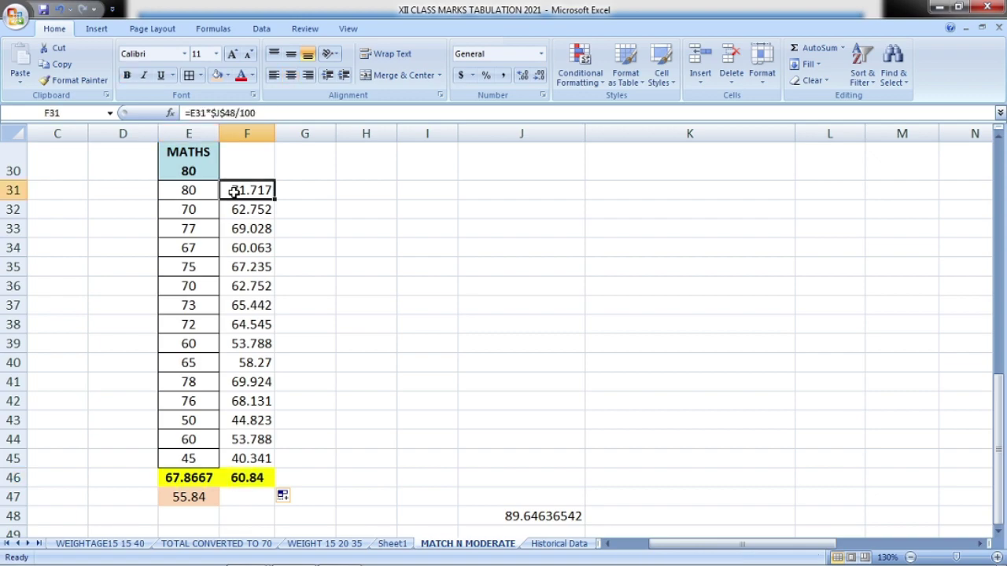
Round the scaled Maths marks to whole numbers with =ROUND(F31,0) in G31, filled down to G45
left_click(301, 189)
type("=")
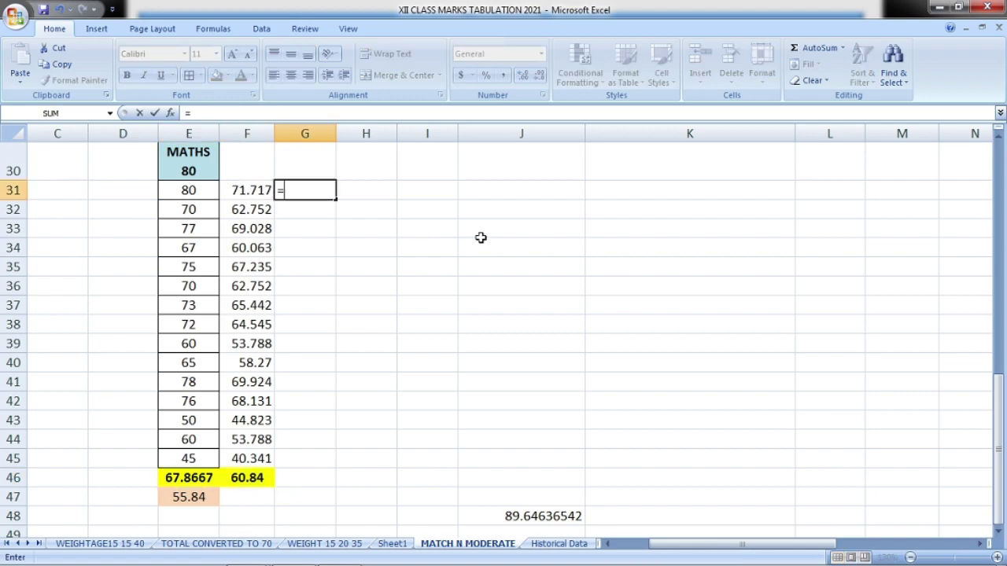
type("round")
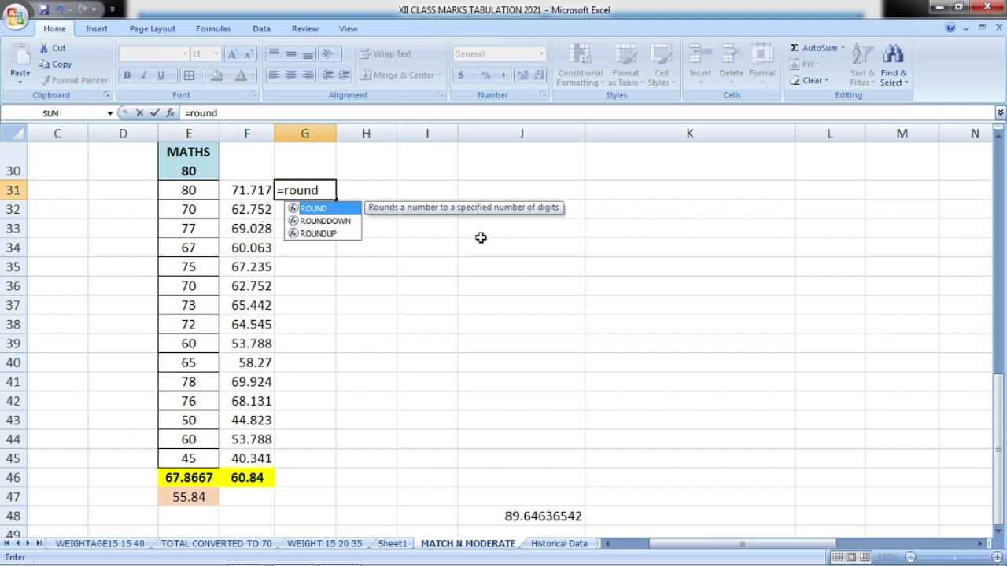
type("(")
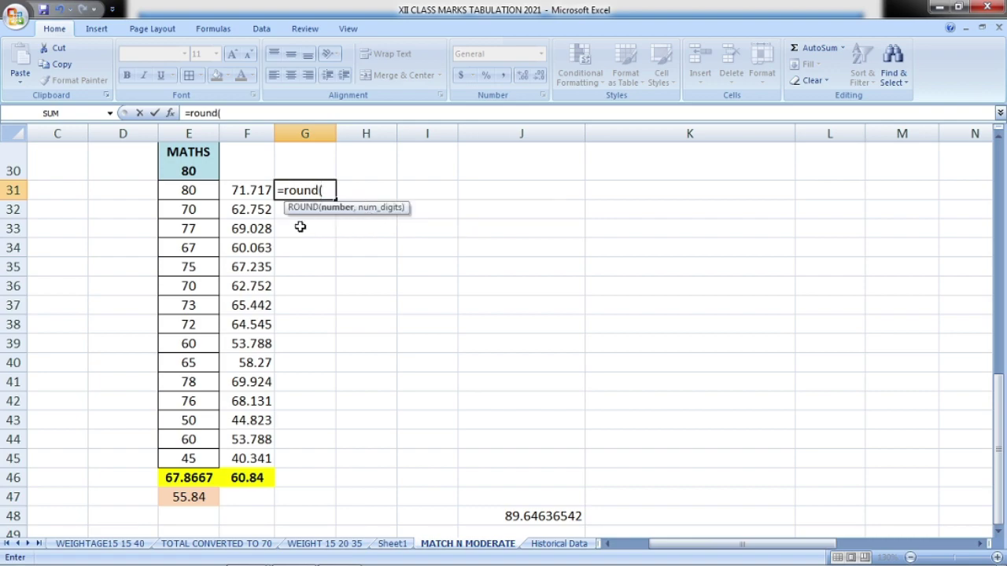
left_click(241, 196)
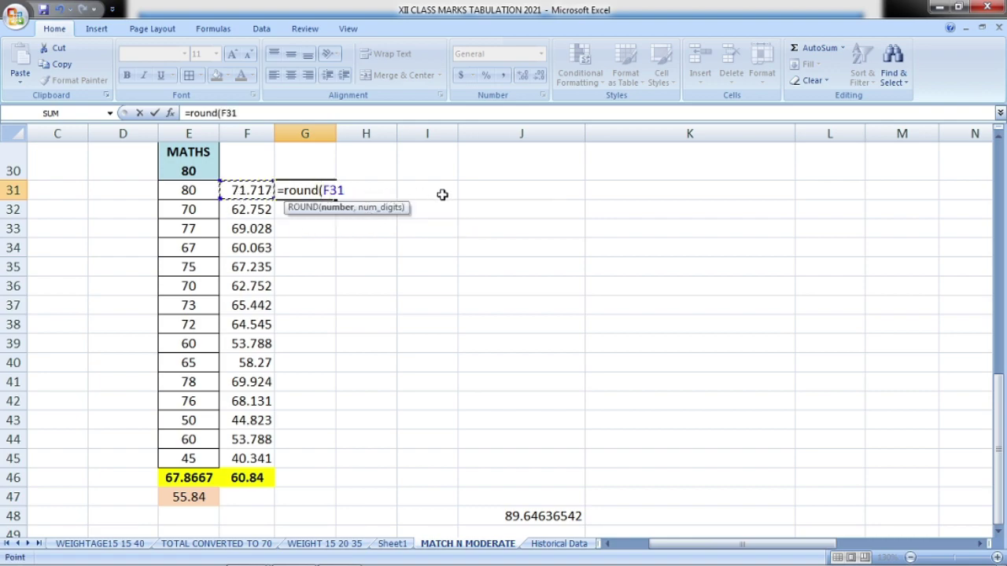
type(",")
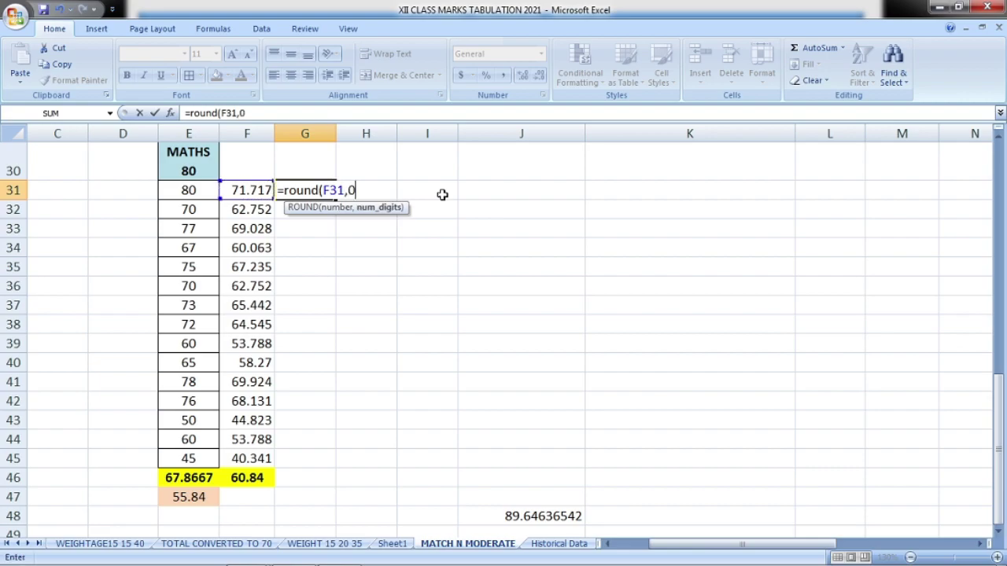
type("0)")
key("Return")
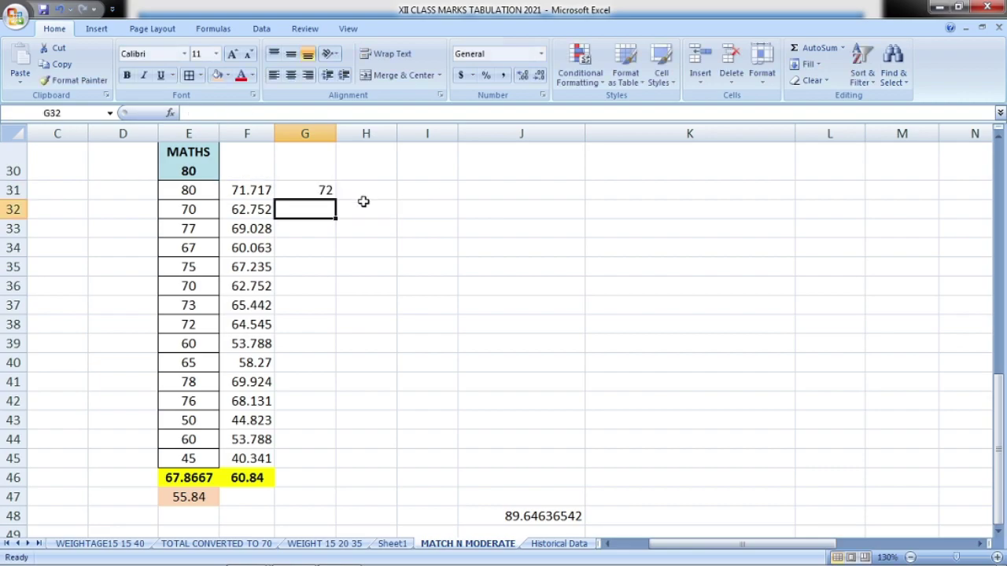
left_click(306, 192)
left_click_drag(335, 199, 333, 463)
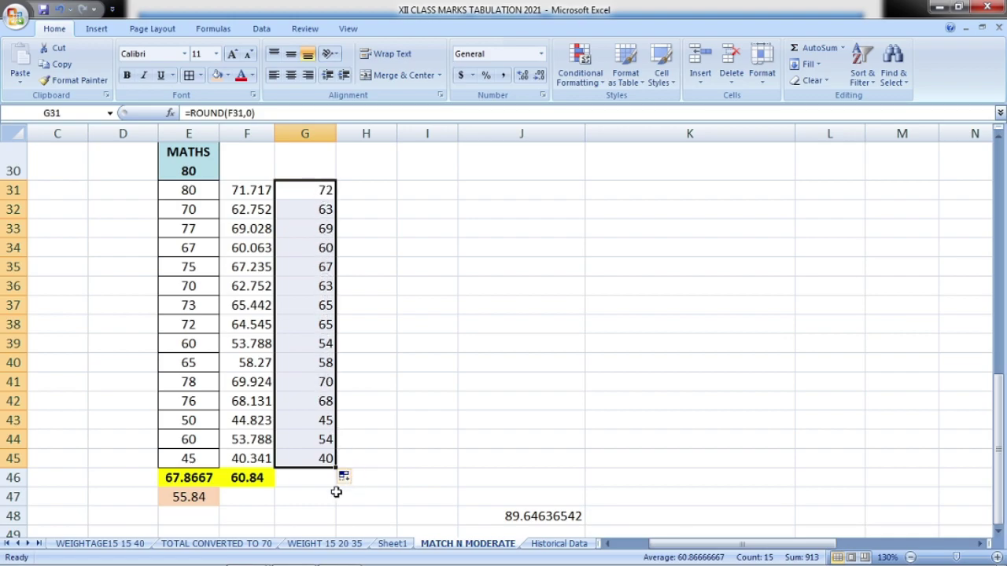
Extend the average formula from F46 to G46, below the rounded Maths marks
left_click(308, 478)
left_click(256, 477)
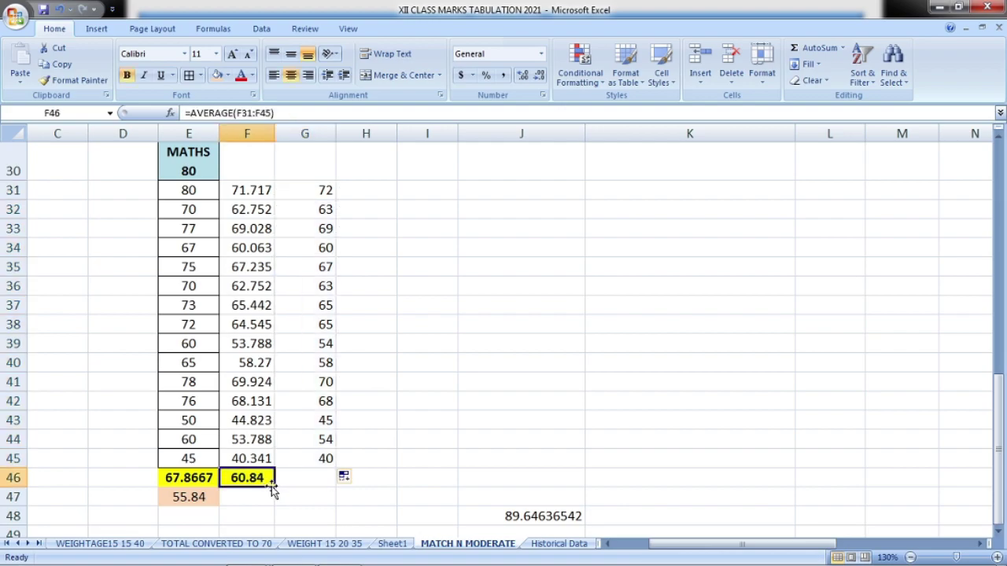
left_click_drag(277, 487, 308, 487)
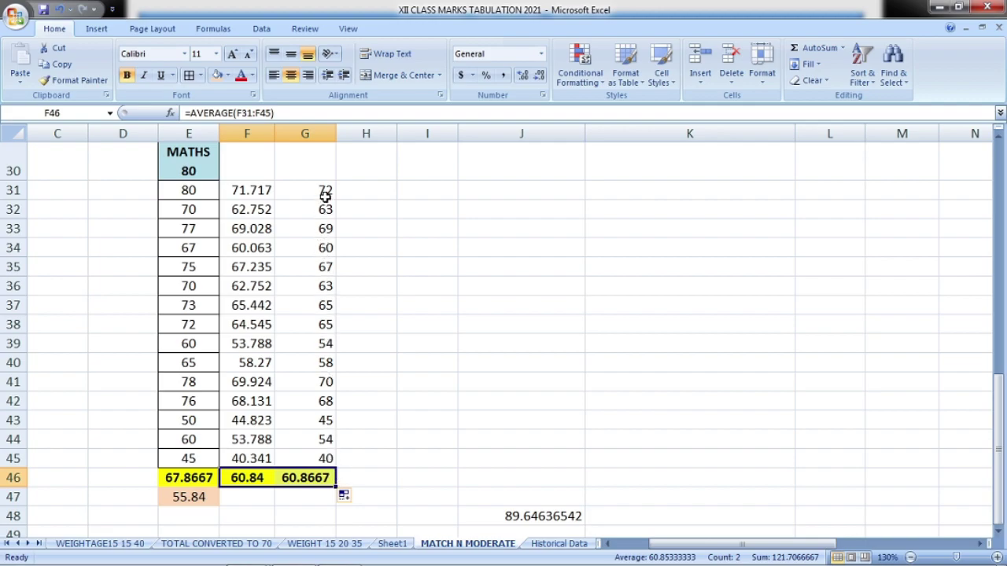
Replace the rounded Maths mark in G35 with 66 to lower the average
left_click(325, 266)
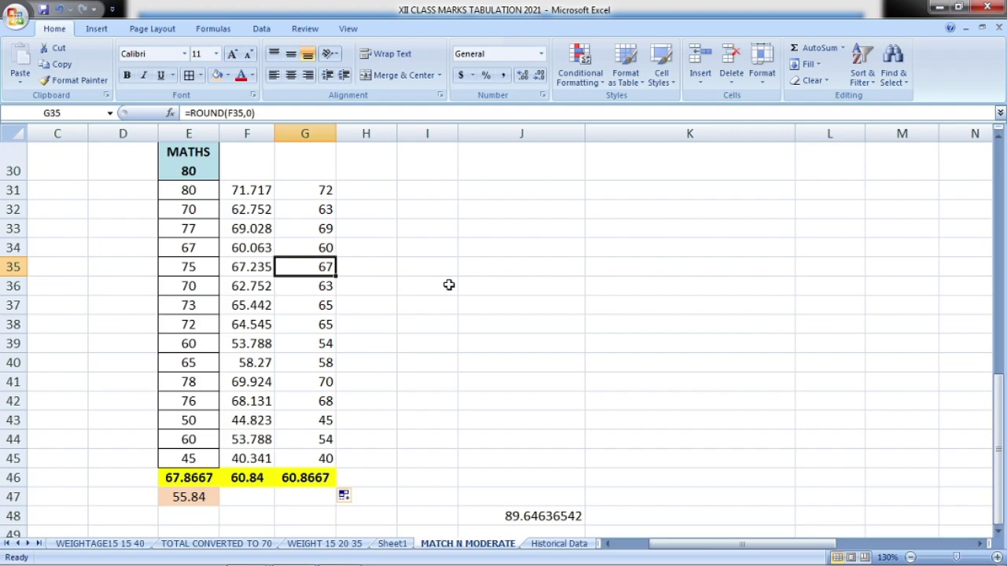
type("66")
key("Return")
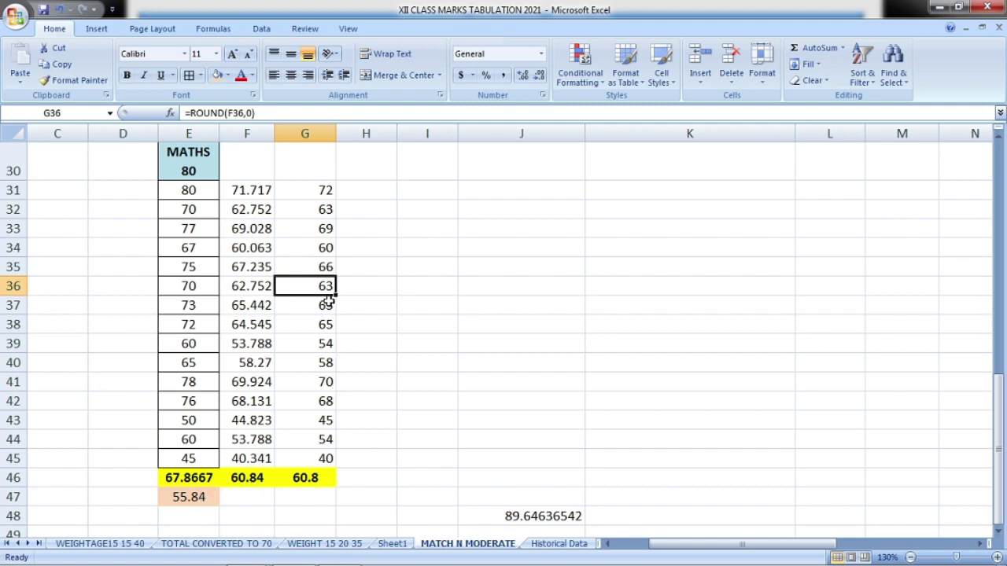
Copy the rounded marks in G31:G45 and paste them as values only over the Maths column of the main table from D5
left_click_drag(322, 191, 324, 458)
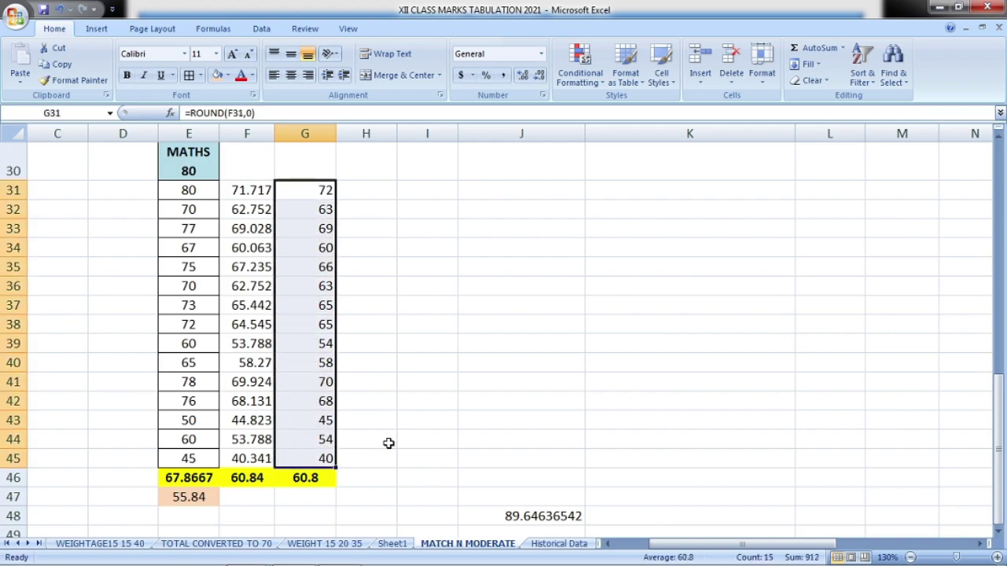
key("ctrl+c")
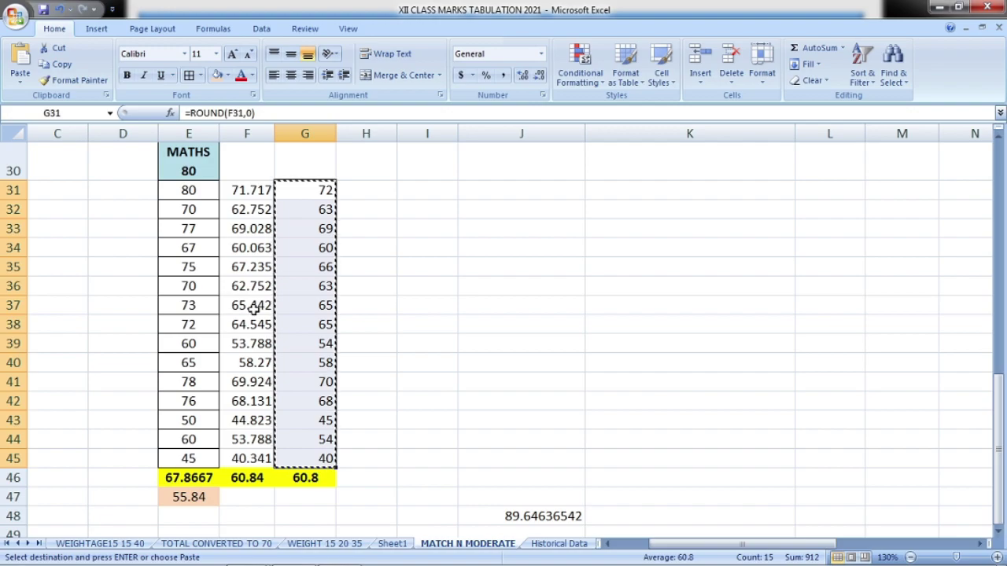
scroll(252, 309, "up", 7)
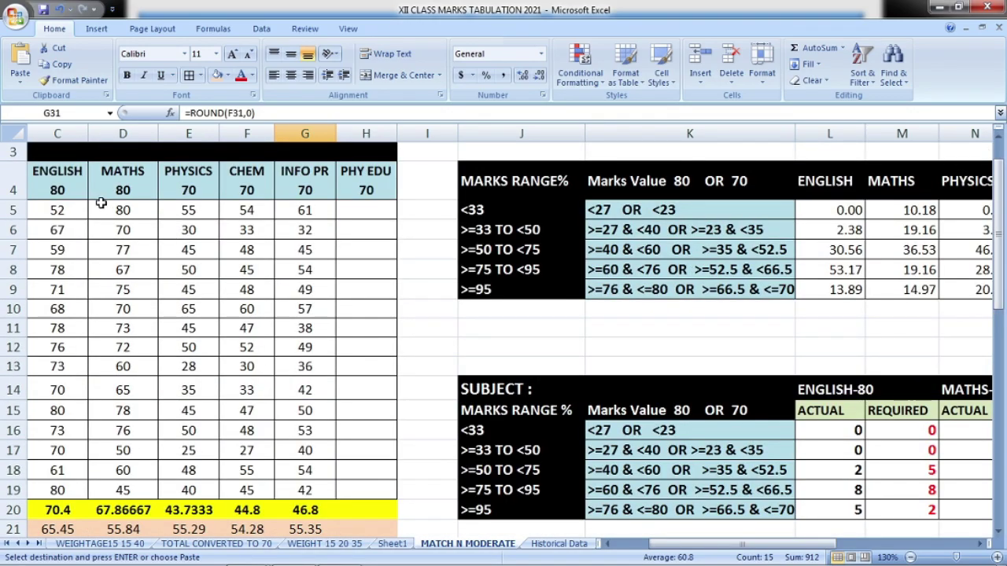
left_click(120, 211)
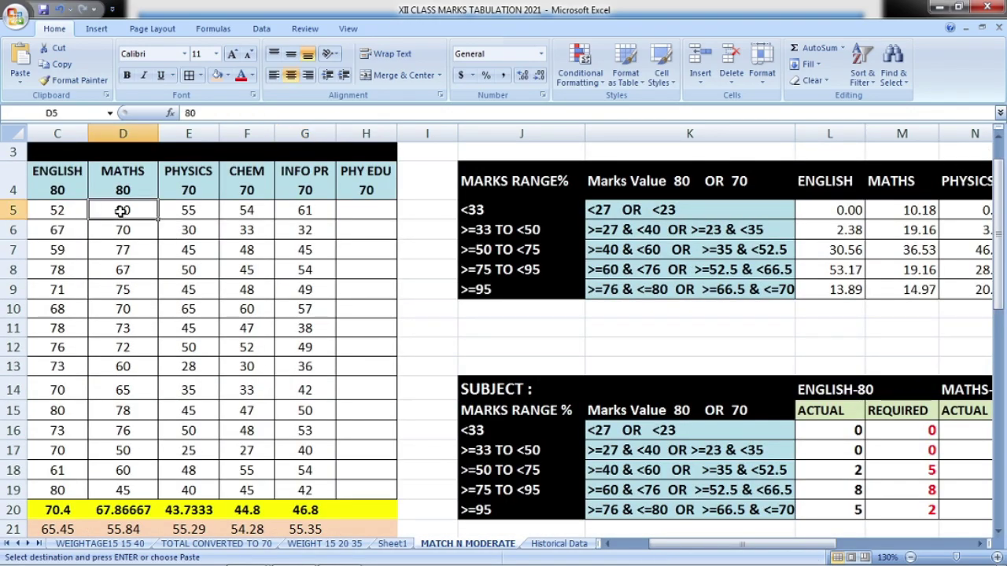
right_click(121, 211)
left_click(167, 268)
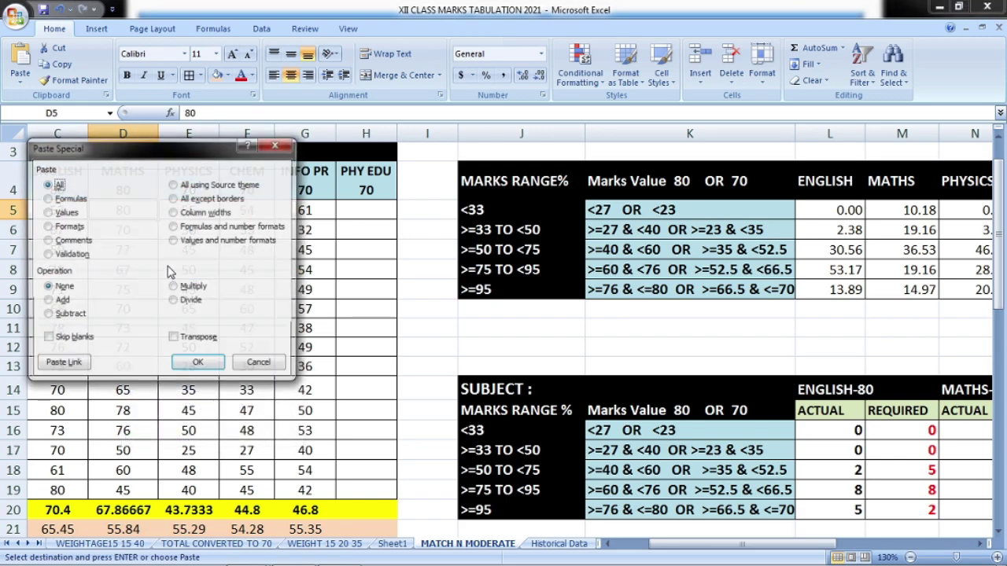
left_click(60, 213)
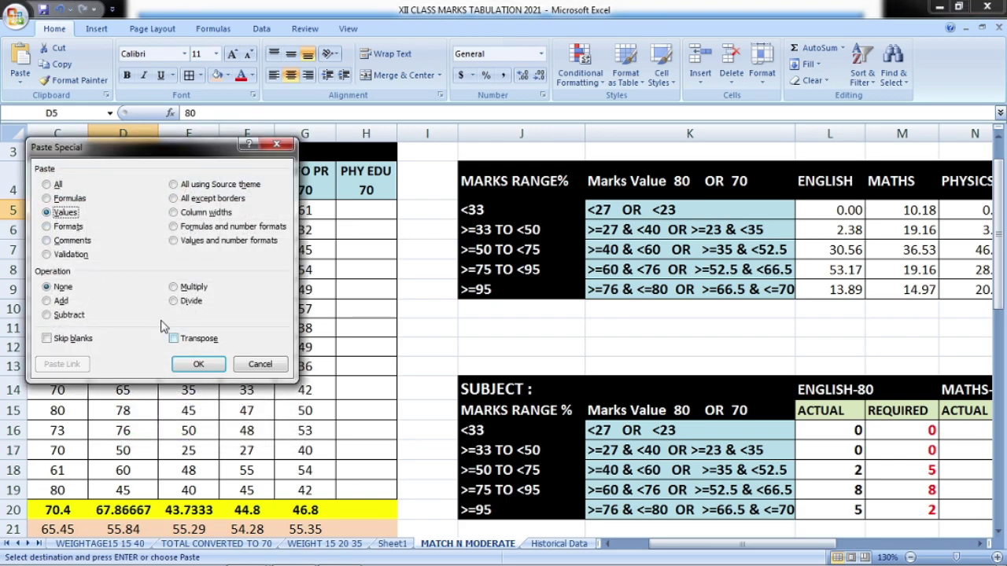
left_click(197, 363)
left_click(151, 468)
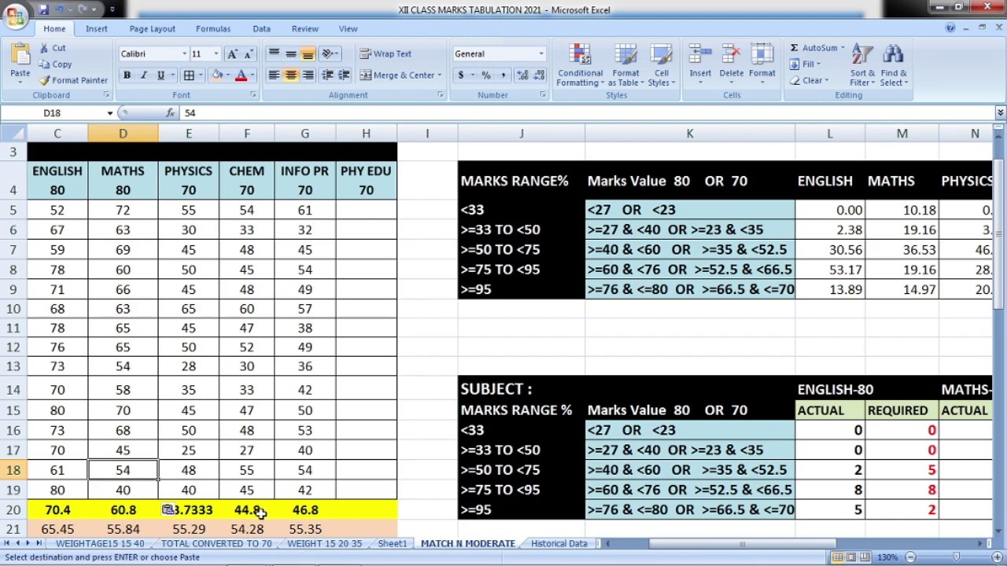
left_click_drag(191, 210, 192, 488)
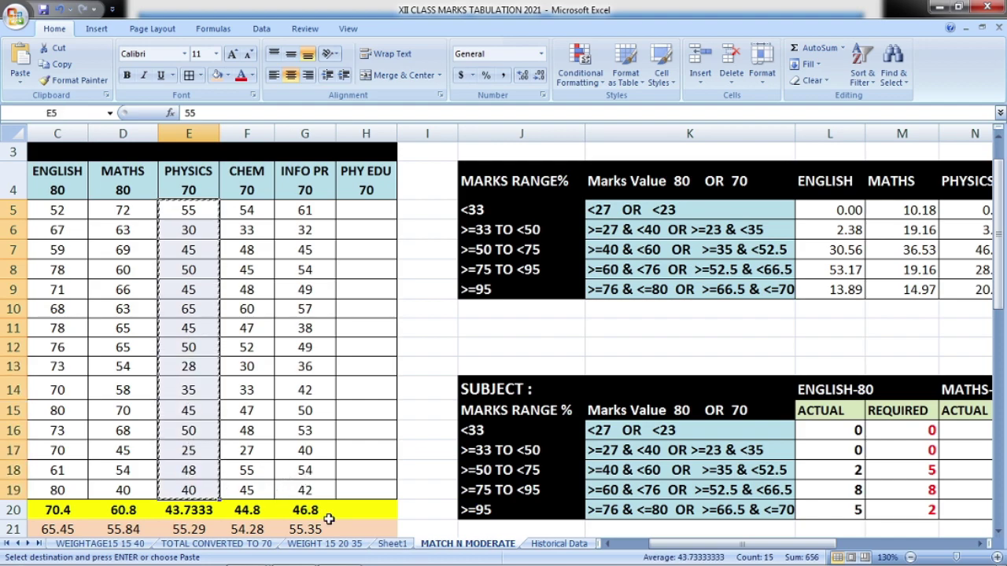
scroll(329, 474, "down", 8)
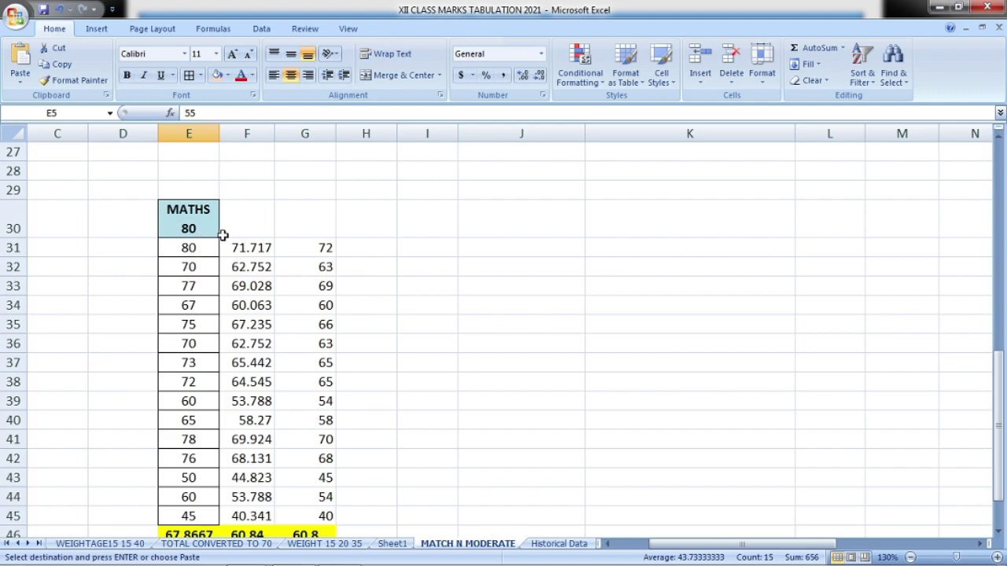
scroll(243, 387, "up", 7)
scroll(242, 386, "up", 2)
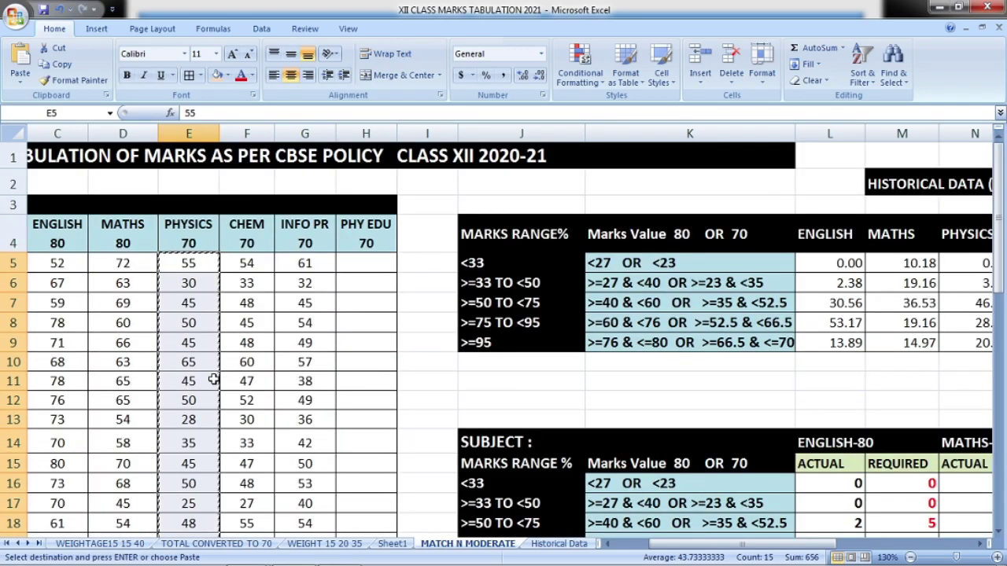
scroll(214, 379, "down", 5)
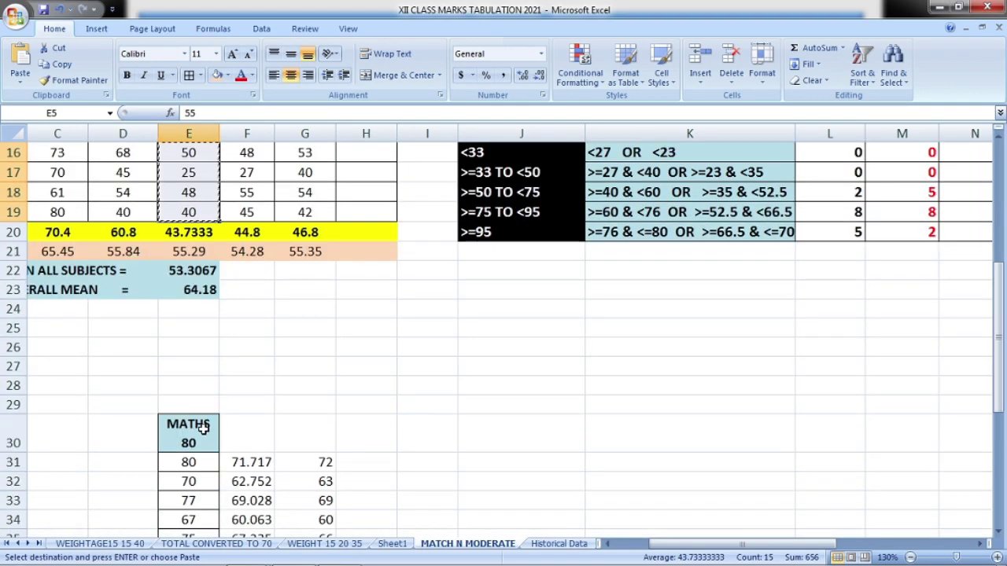
Copy the Physics column E4:E21 from the main table and paste it over the Maths working copy starting at E30
scroll(206, 431, "up", 5)
left_click_drag(188, 228, 198, 471)
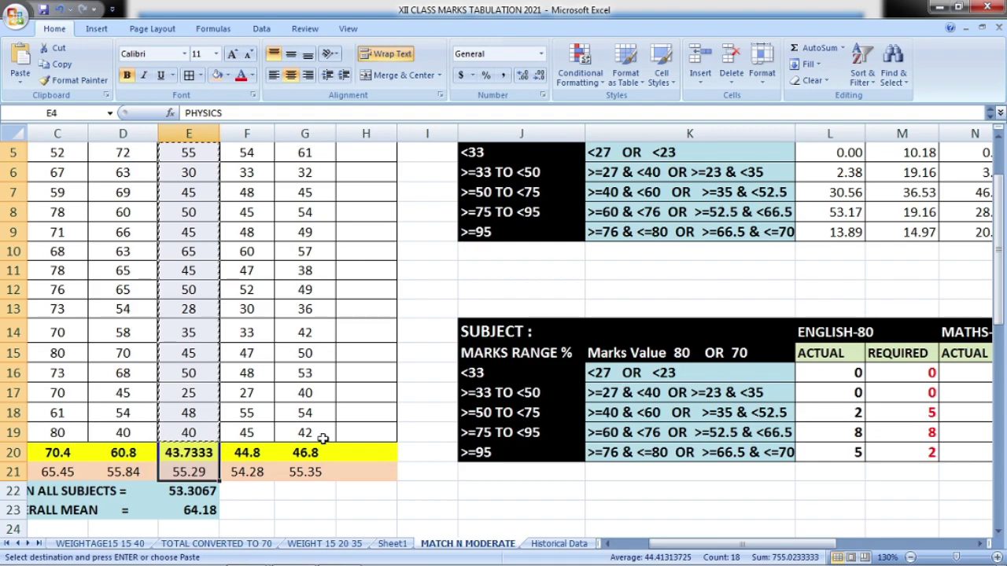
scroll(268, 464, "down", 7)
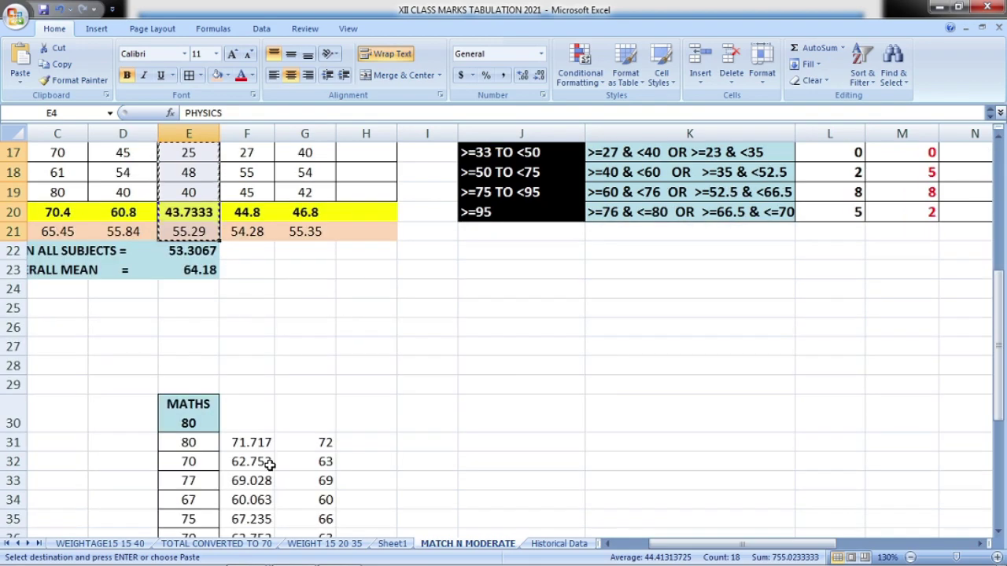
left_click(181, 230)
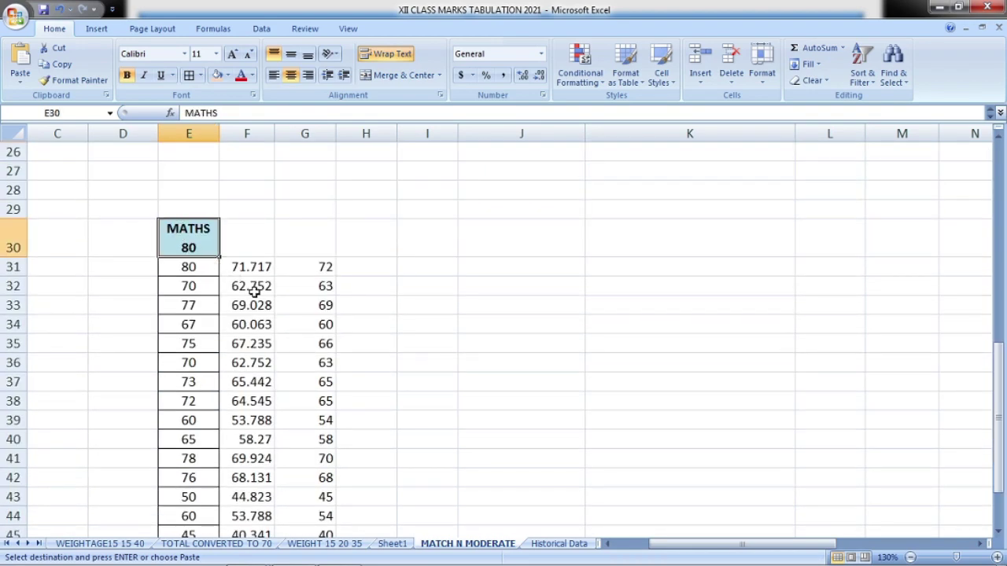
key("ctrl+v")
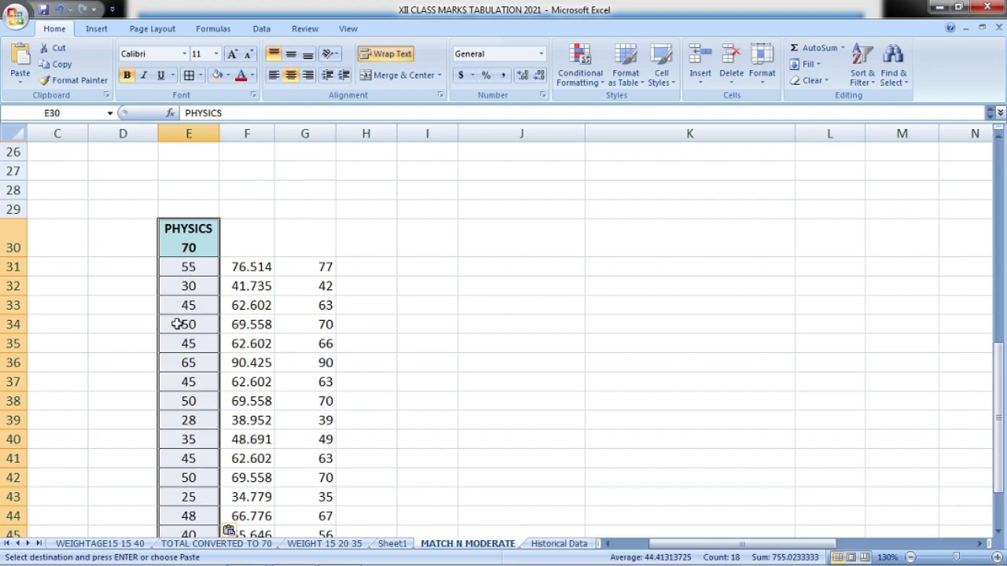
scroll(174, 338, "down", 1)
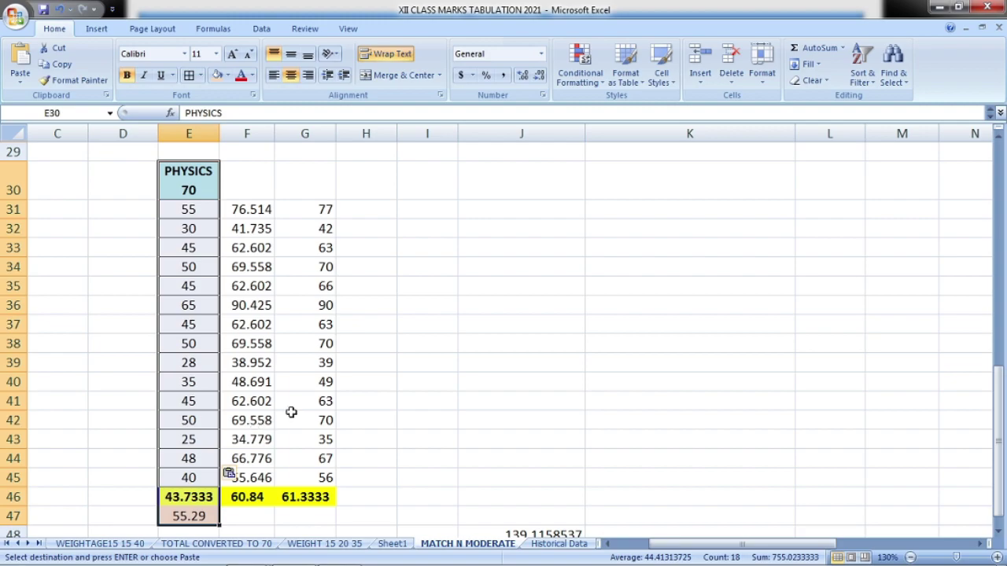
Change the target mean in the J48 scaling factor to 60.29, making the formula =60.29*100/E46 for Physics
double_click(251, 209)
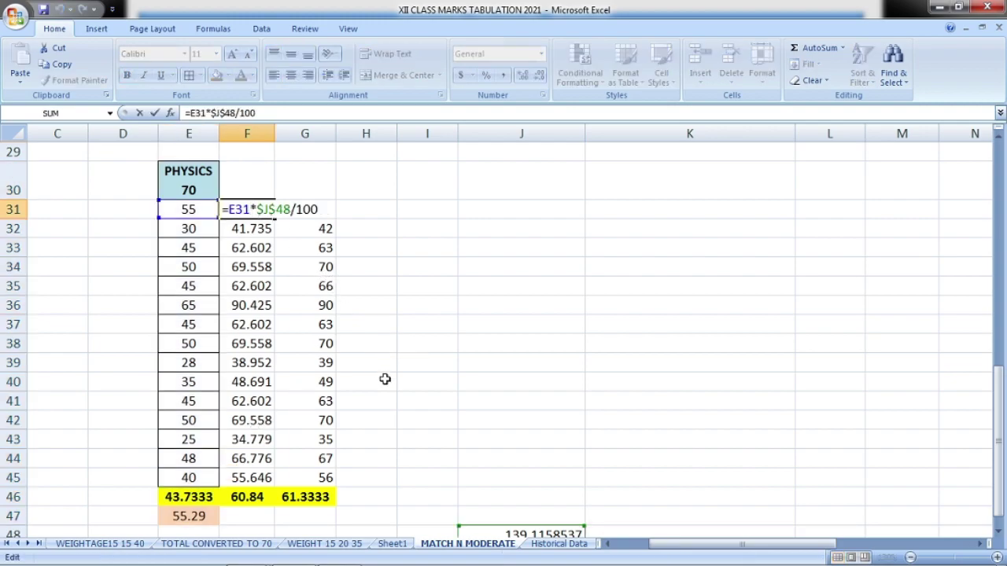
key("Escape")
scroll(526, 449, "down", 4)
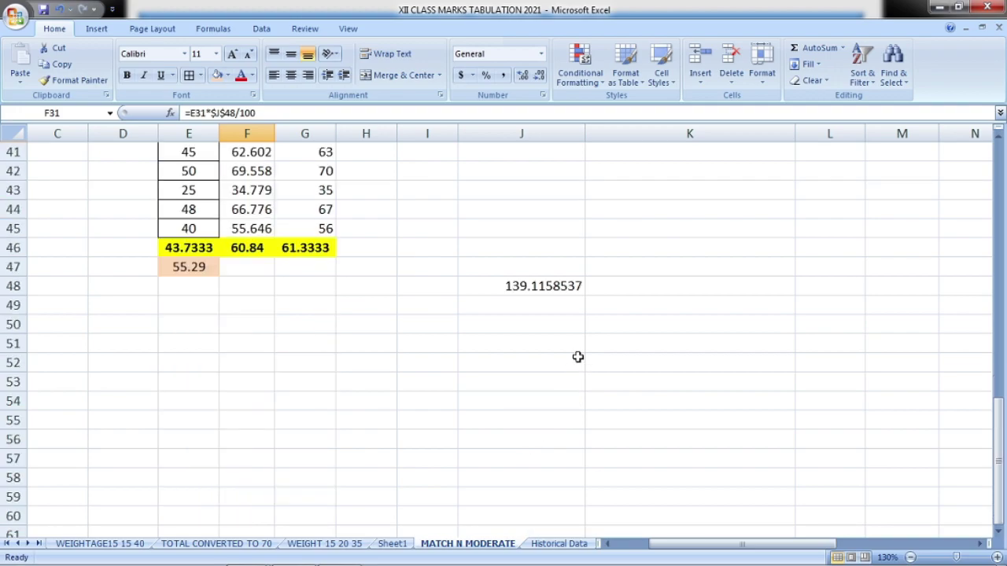
double_click(535, 286)
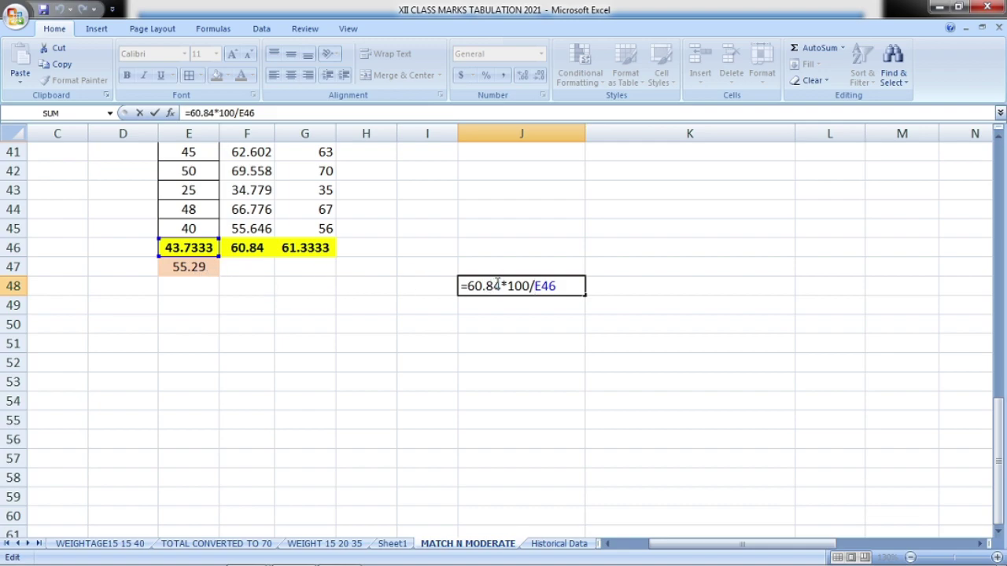
left_click_drag(501, 285, 488, 285)
type("29")
key("Return")
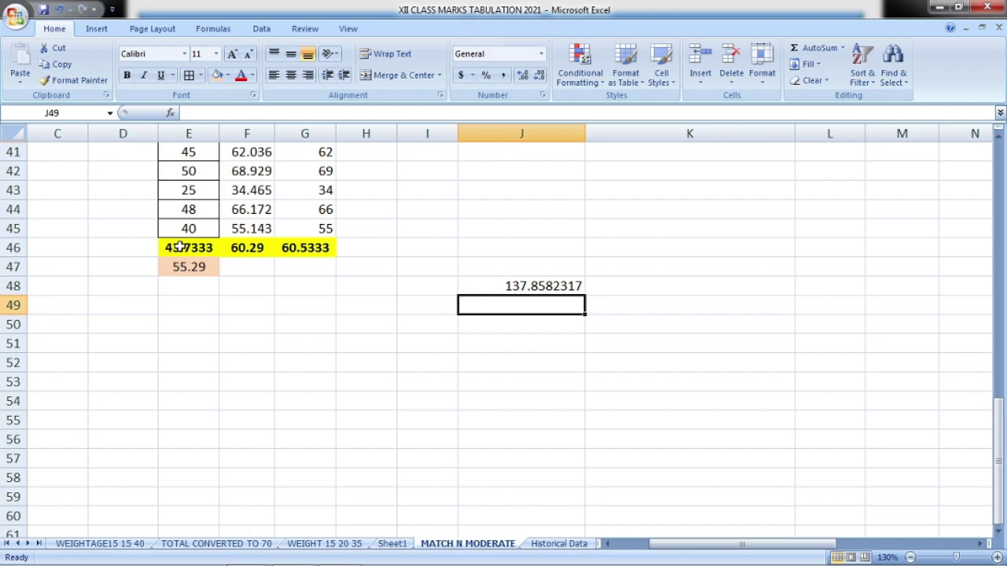
left_click(180, 246)
left_click(515, 285)
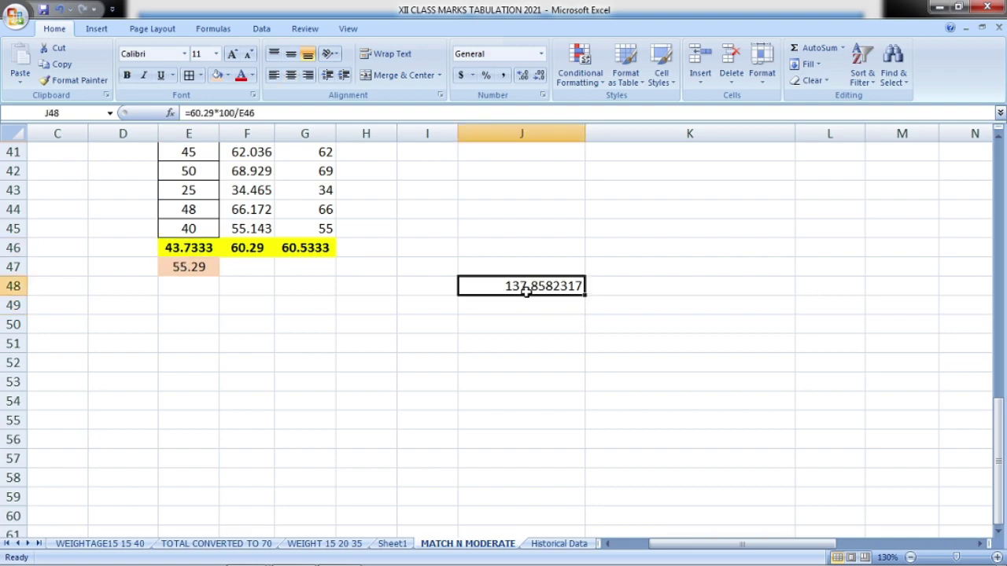
Check the scaling formula =E31*$J$48/100 in F31 and fill it down to F45 for the Physics marks
scroll(338, 299, "up", 5)
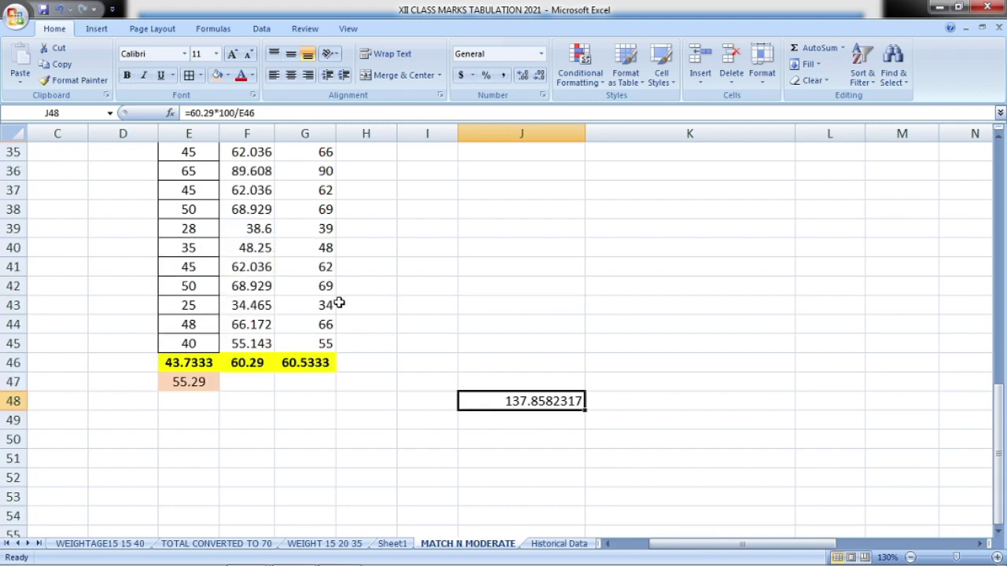
double_click(250, 268)
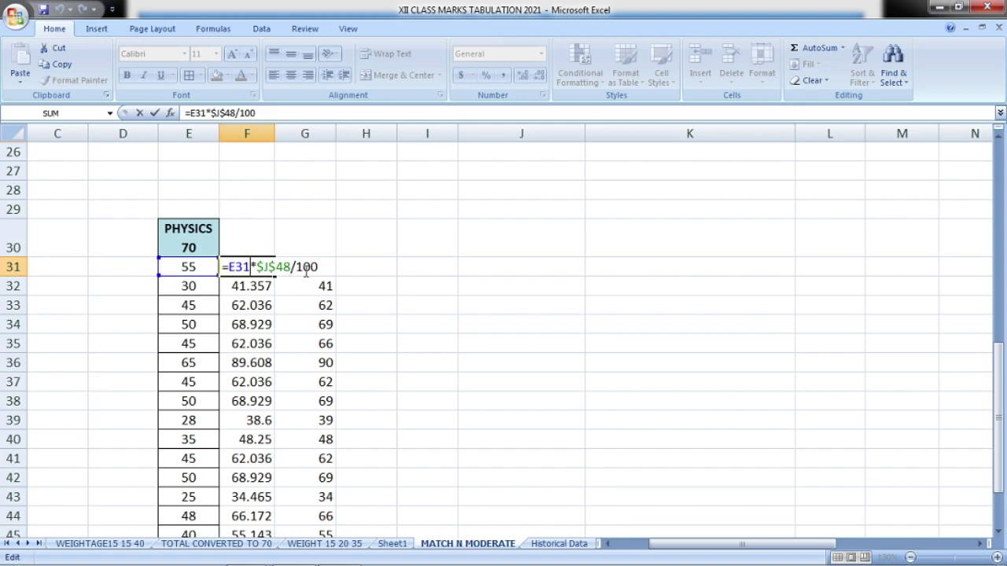
scroll(525, 469, "down", 2)
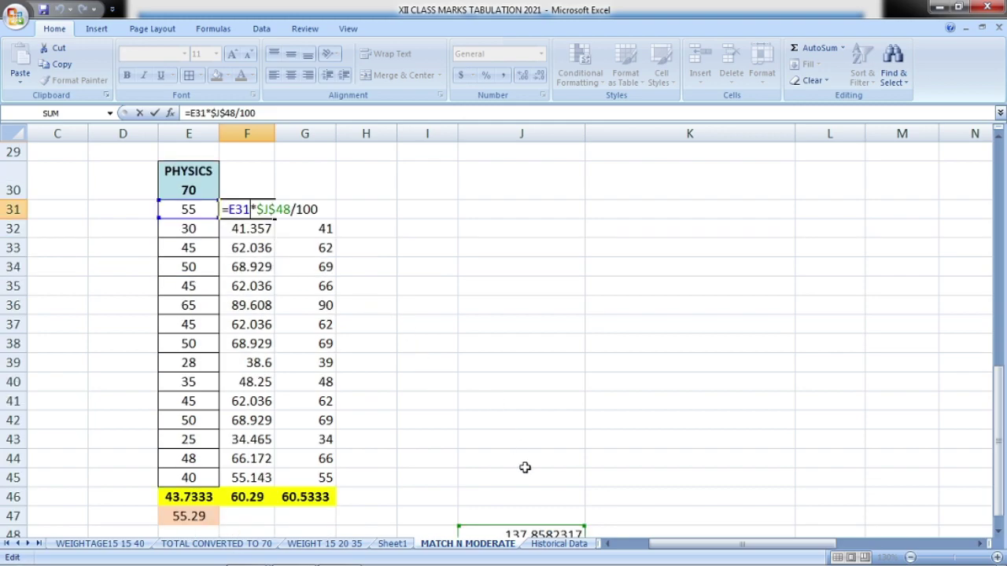
scroll(404, 375, "up", 1)
key("Return")
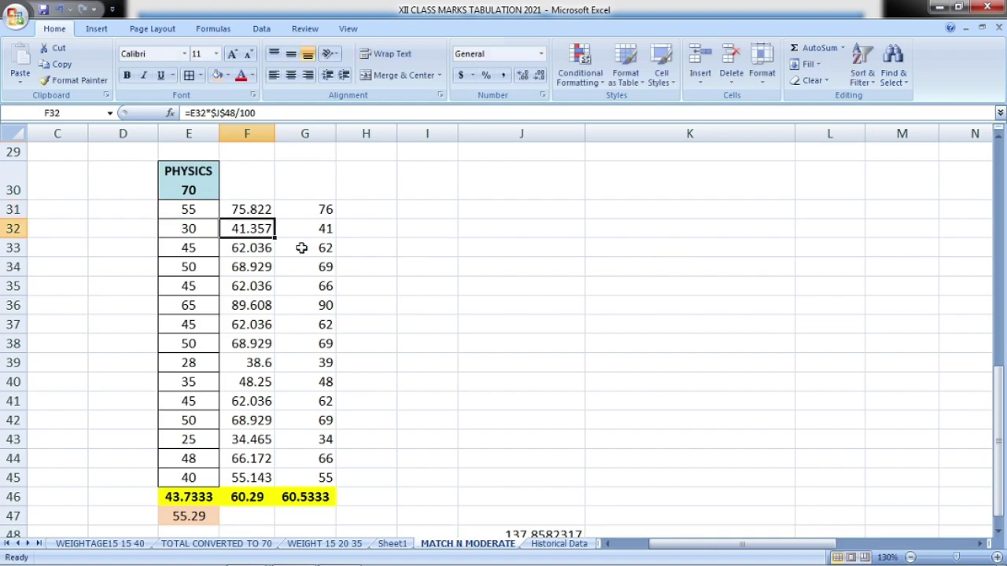
left_click(249, 210)
double_click(248, 210)
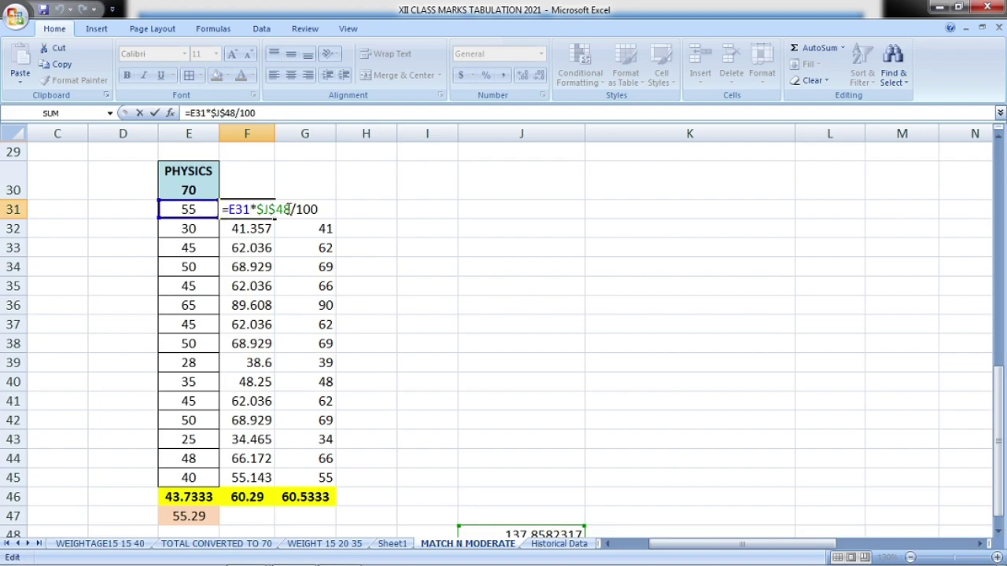
key("Escape")
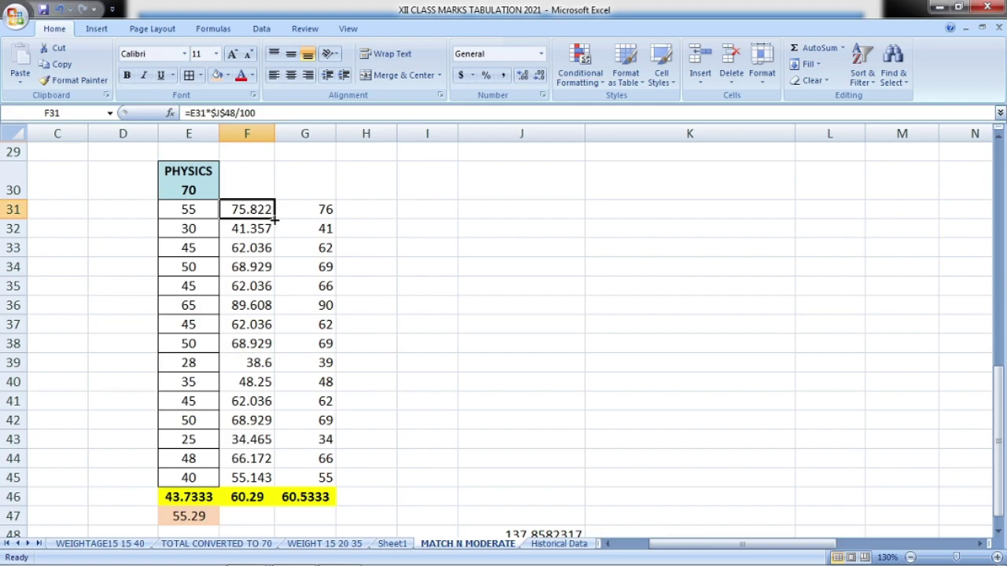
left_click_drag(275, 221, 277, 483)
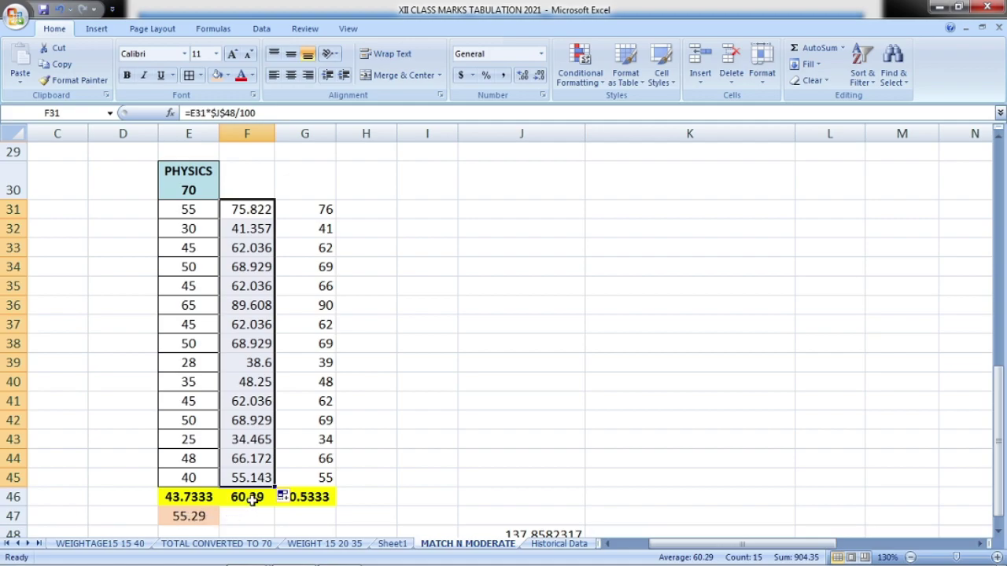
Replace the rounded Physics marks in G31 and G36 that exceed the maximum with 70
double_click(321, 209)
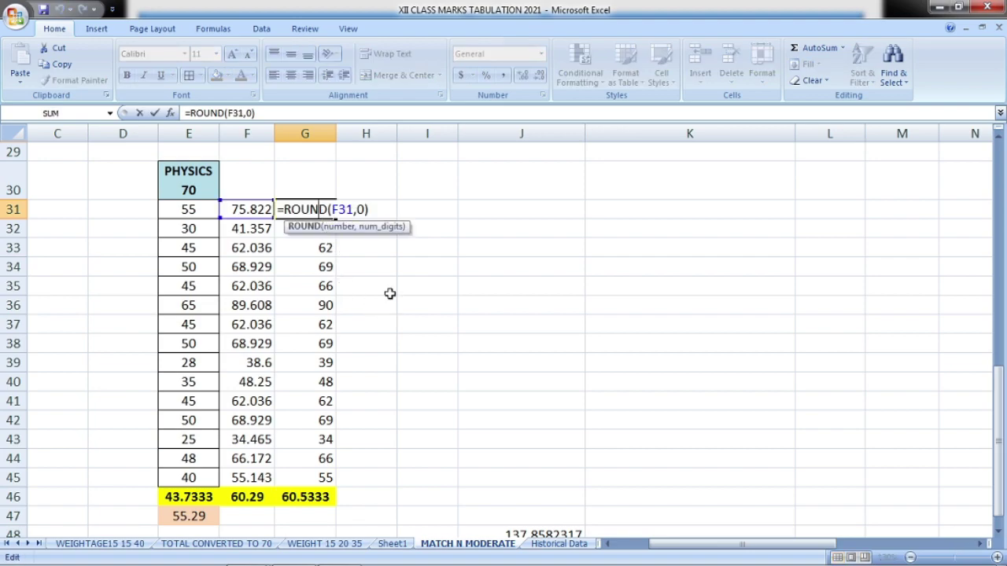
key("Escape")
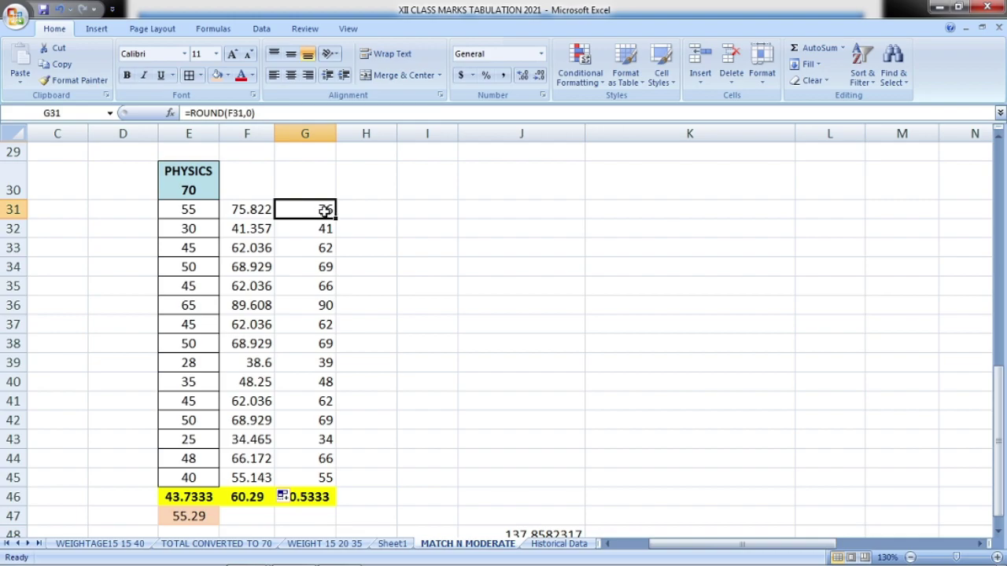
type("70")
key("Return")
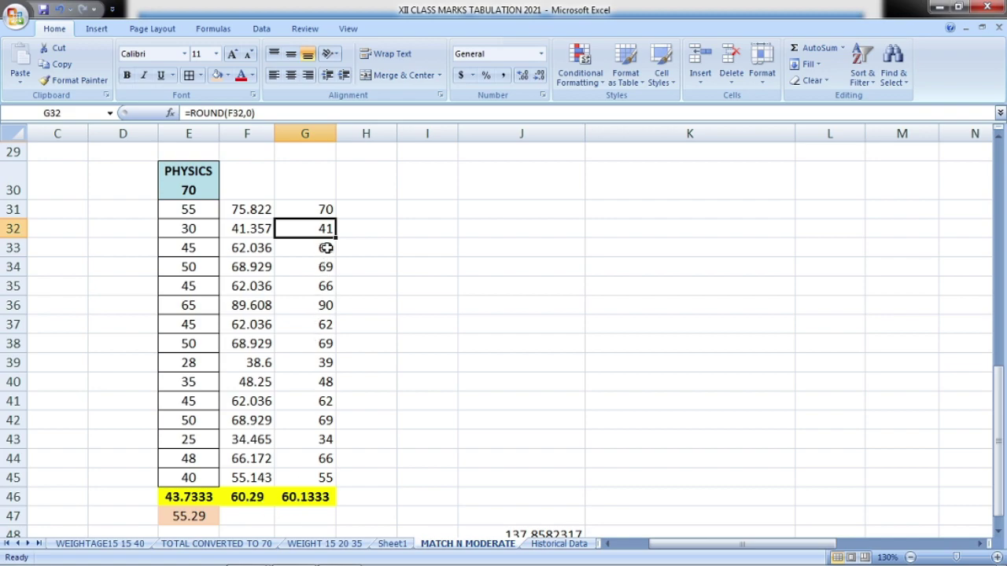
left_click(323, 305)
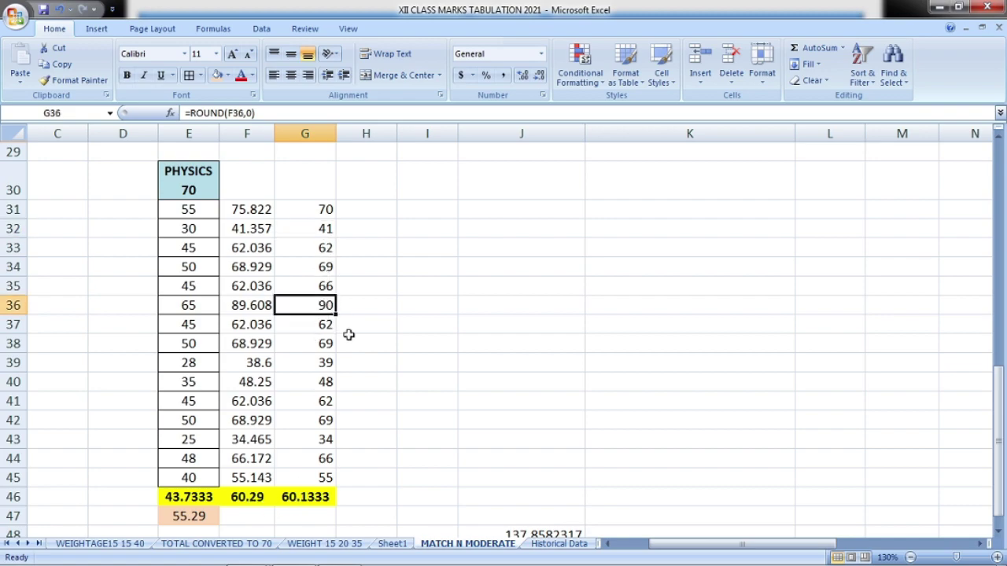
type("70")
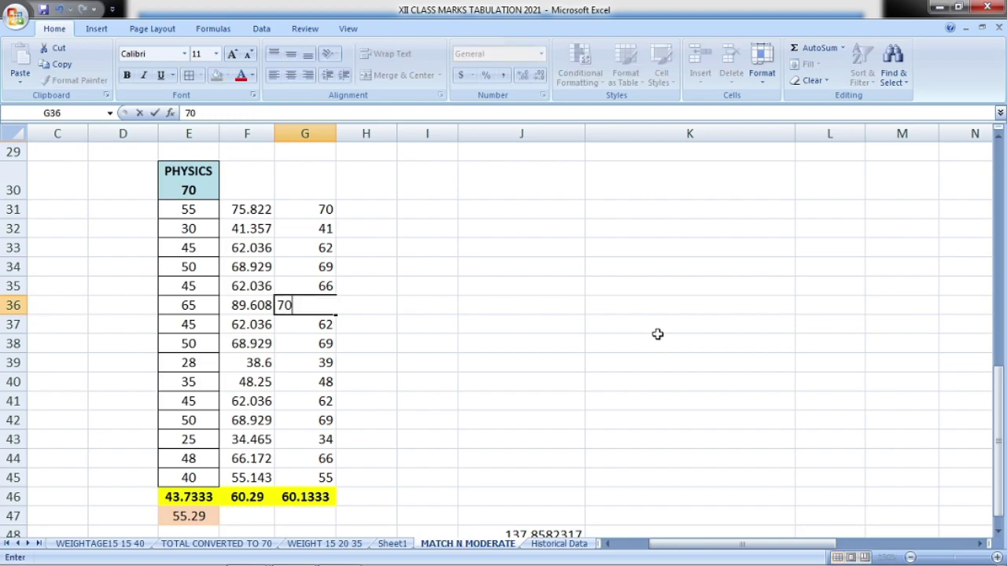
key("Return")
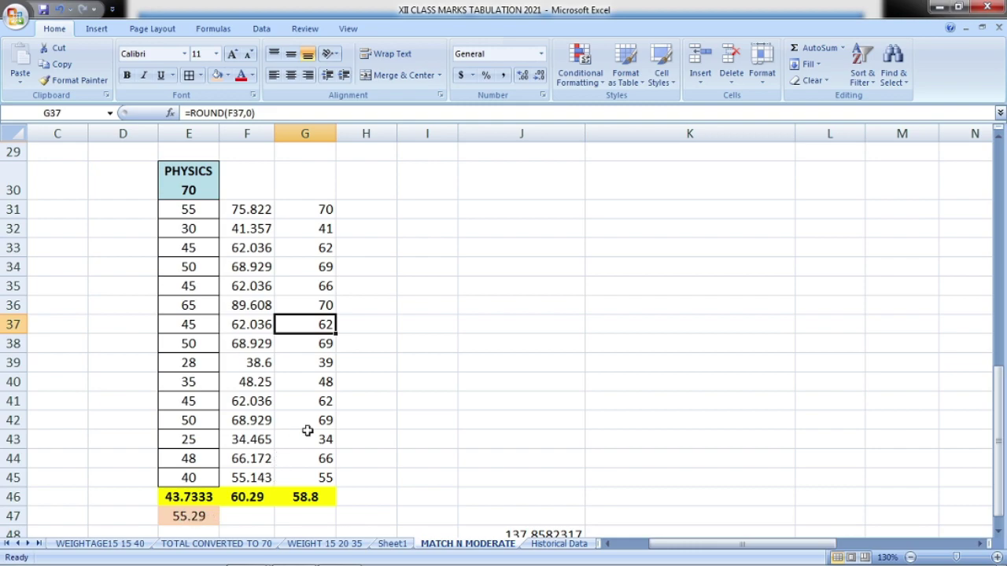
Raise the rounded Physics marks to 53 in G40 and 60 in G45 to lift the average
left_click(326, 382)
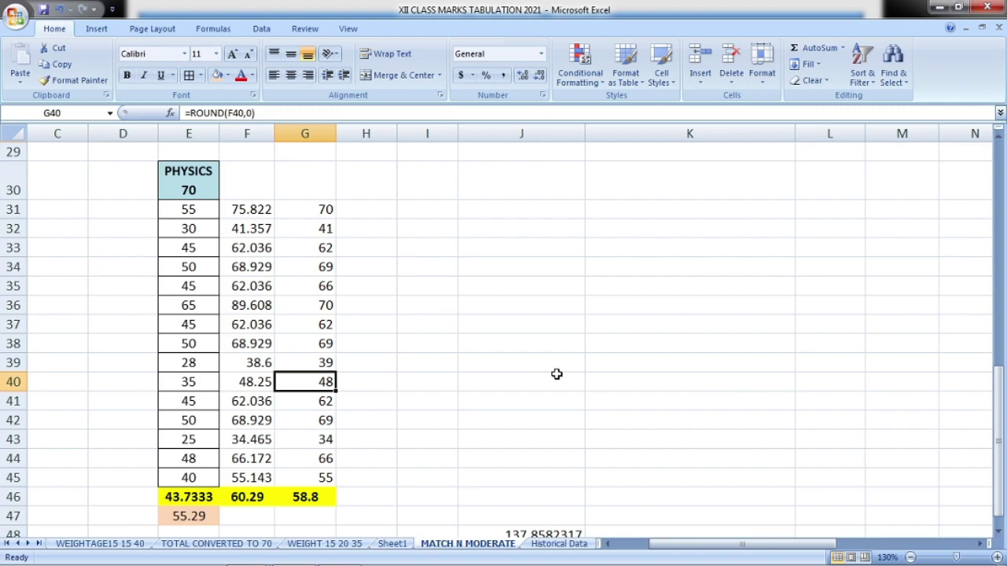
type("53")
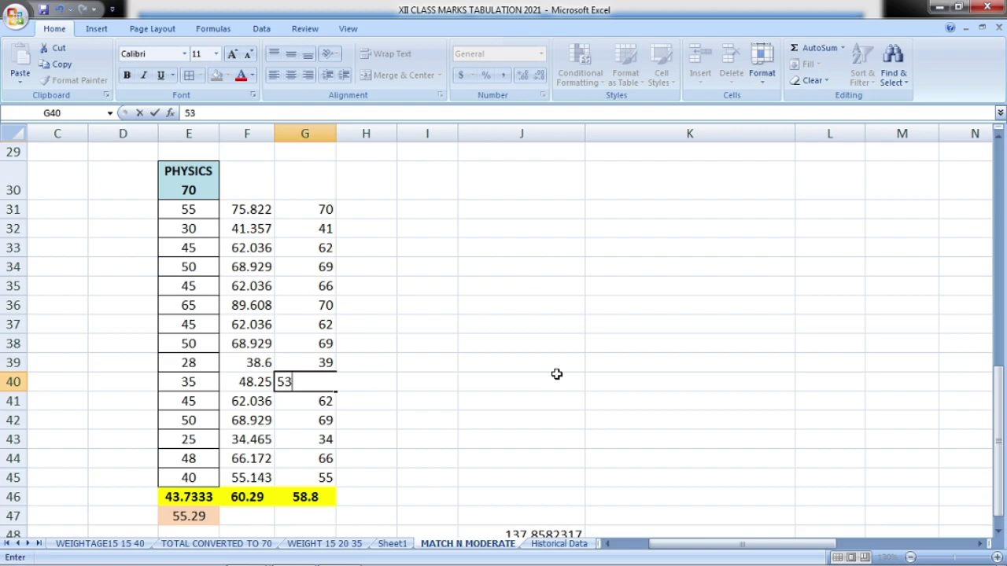
key("Return")
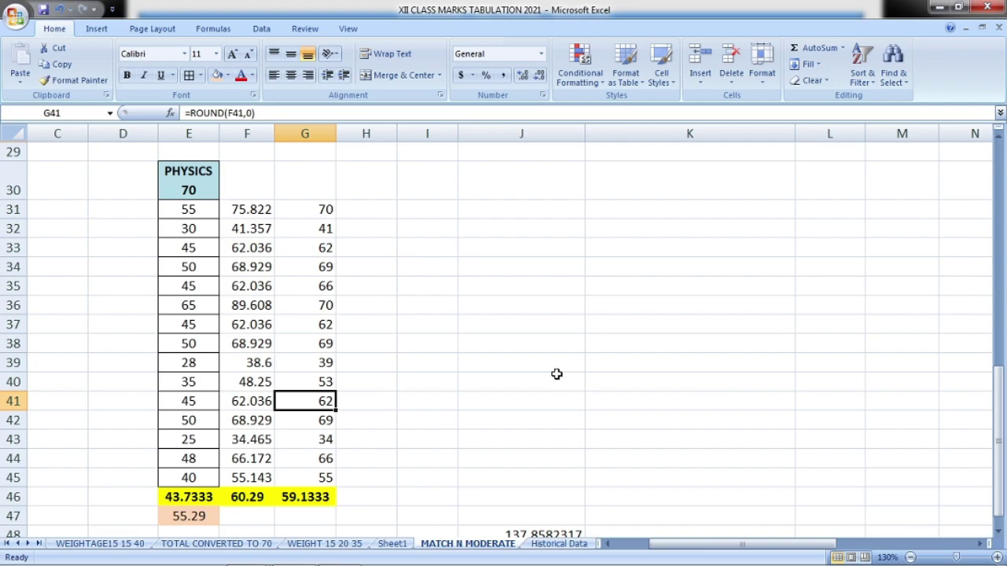
key("Down")
key("Down")
key("Down")
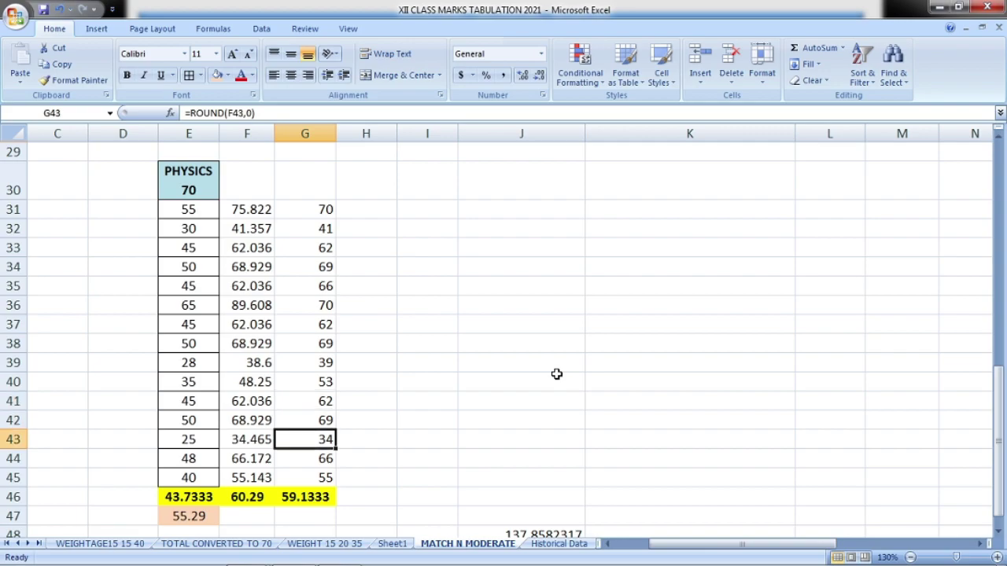
key("Down")
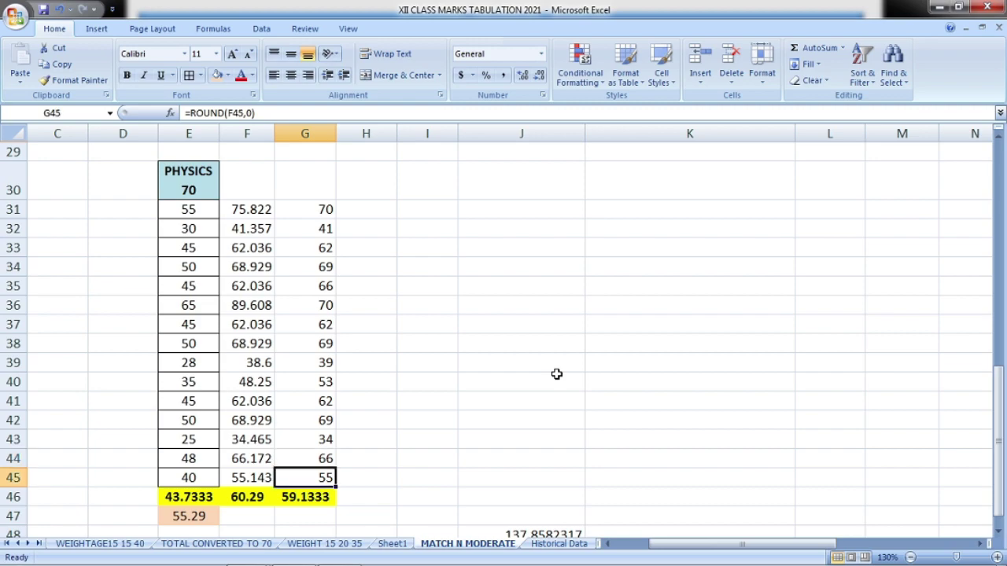
type("60")
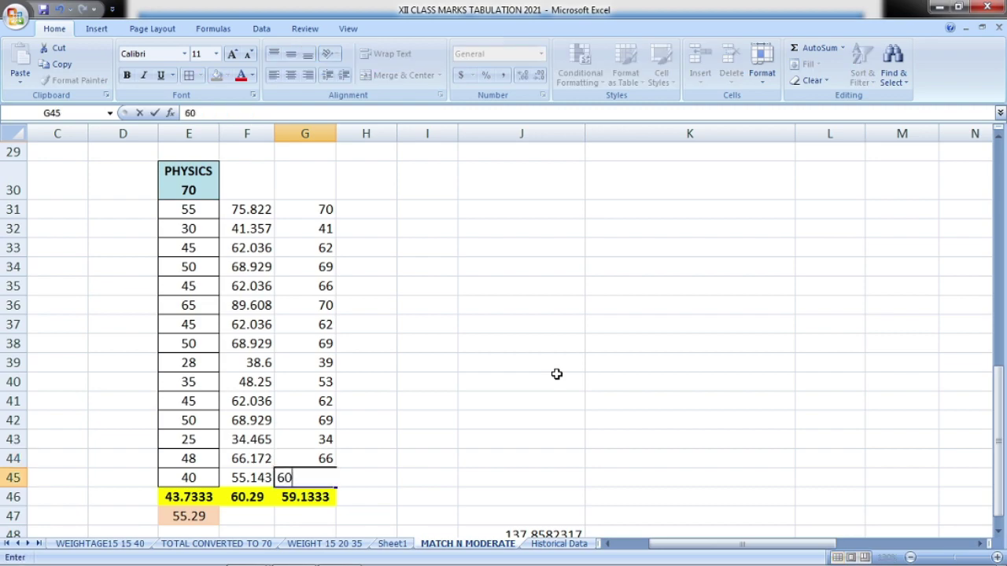
key("Return")
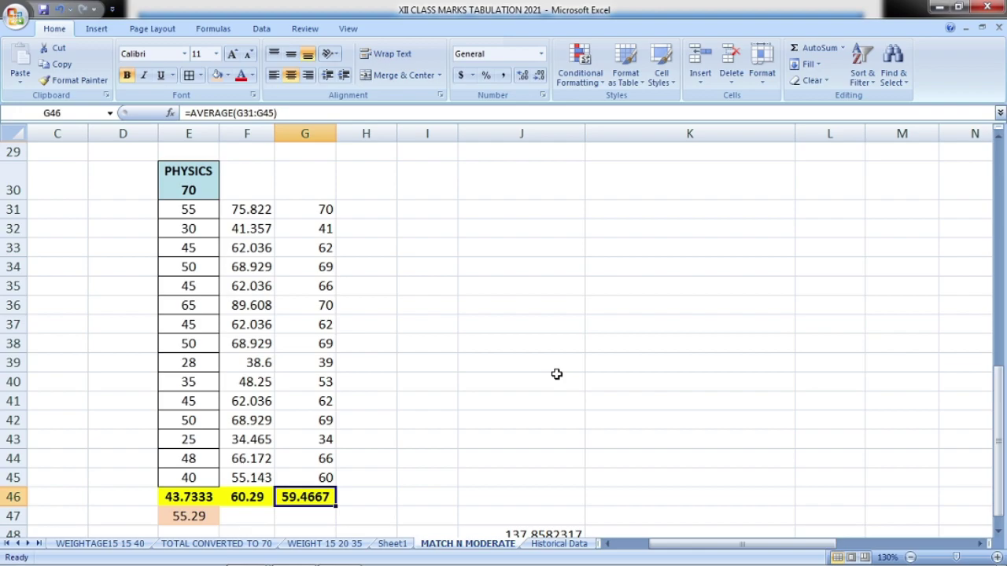
Raise the rounded Physics mark in G39 to 45 to lift the average
key("Up")
key("Up")
key("Up")
key("Up")
key("Up")
key("Up")
key("Up")
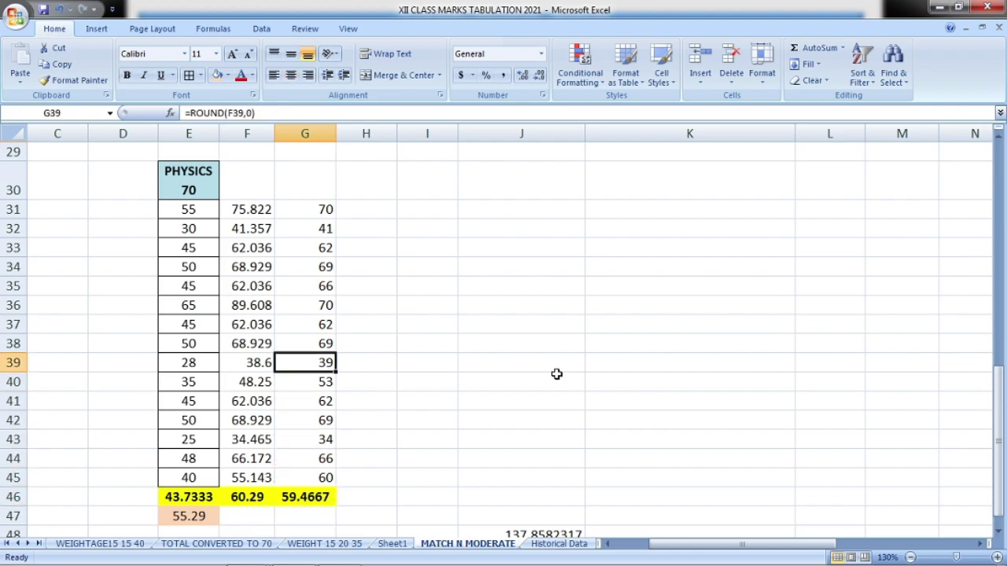
type("45")
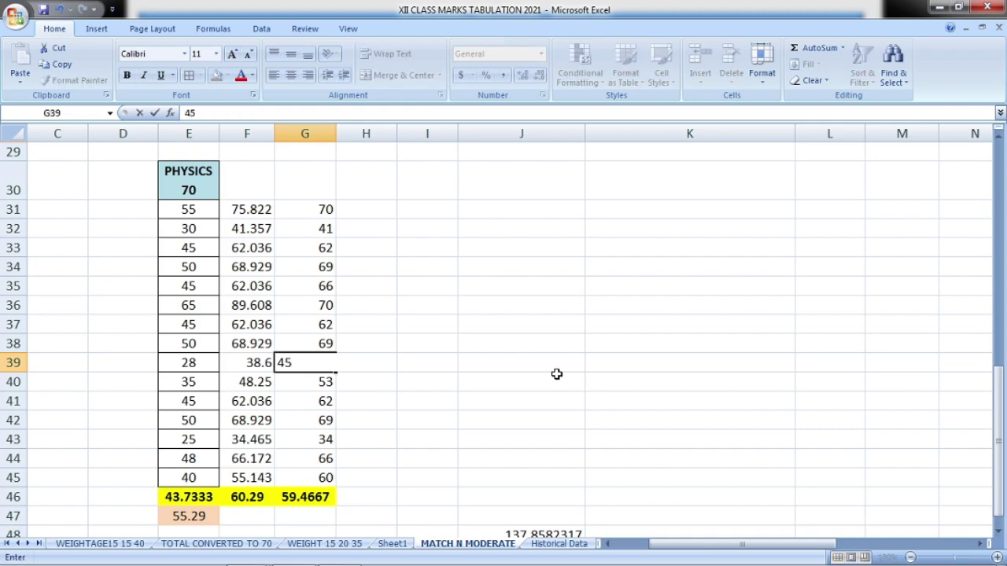
key("Return")
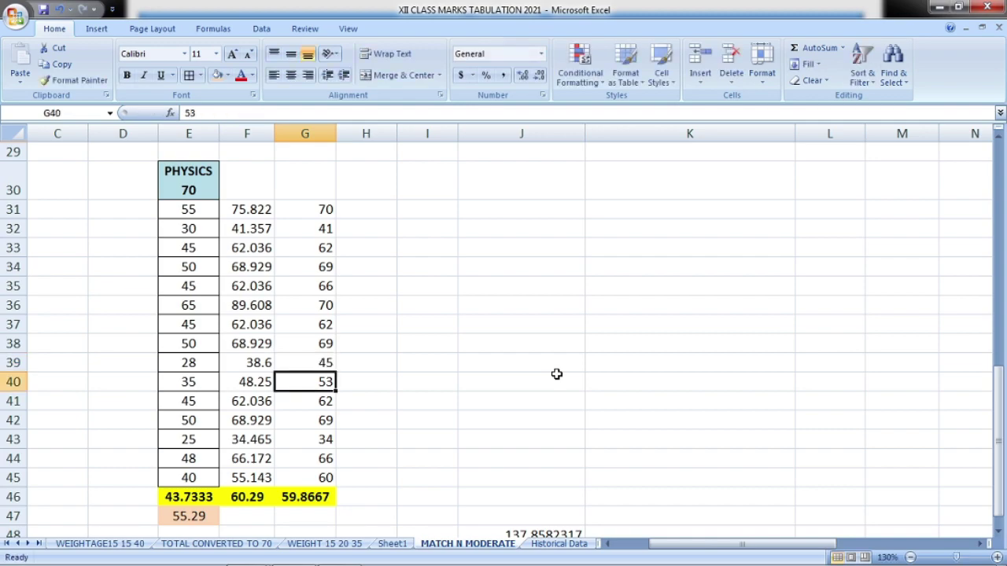
Raise the rounded Physics mark in G32 to 46 to bring the average closer to the target mean
key("Up")
key("Up")
key("Up")
key("Up")
key("Up")
key("Up")
key("Up")
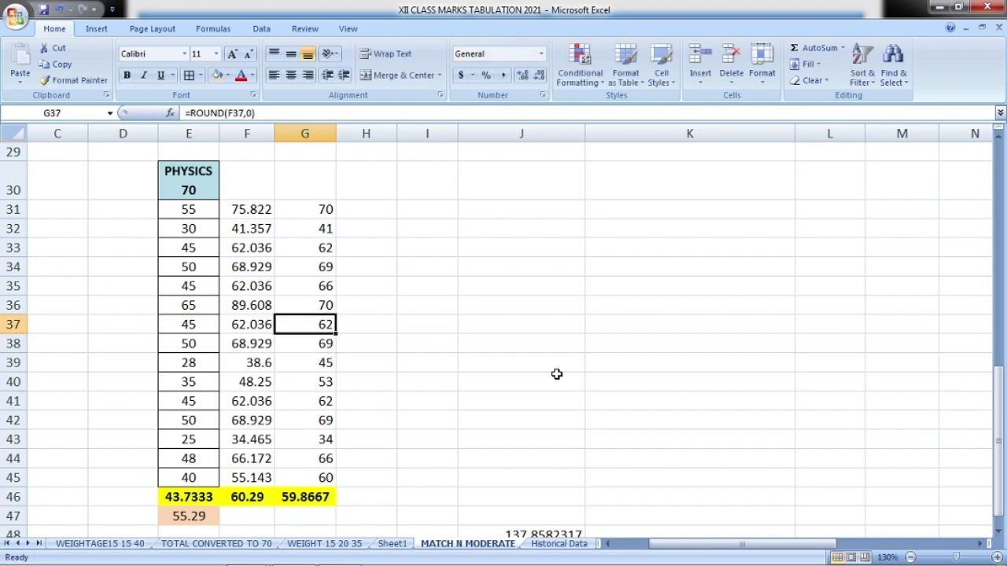
key("Up")
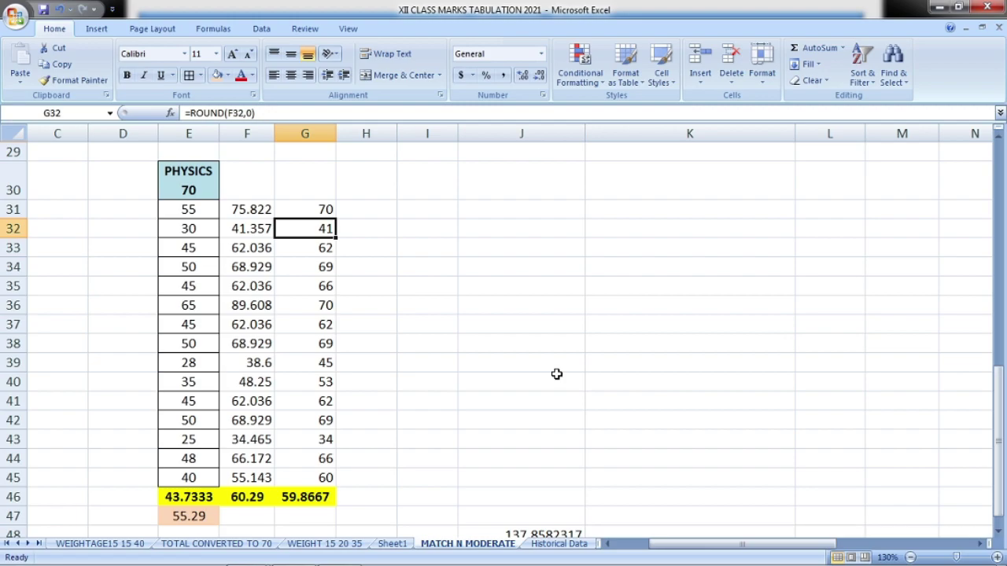
type("46")
key("Return")
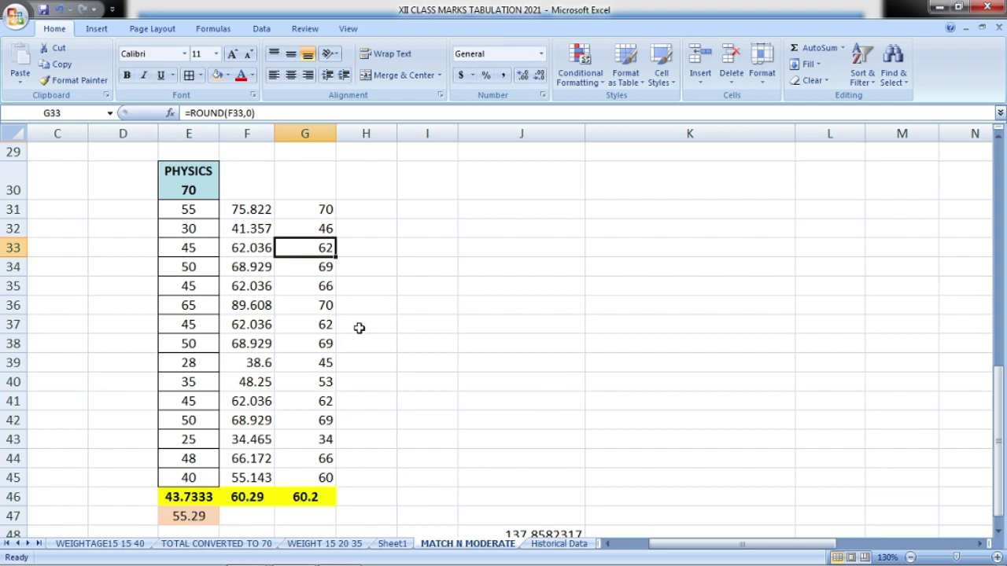
Copy the moderated Physics marks G31:G45 and paste them as values over the Physics column starting at E5
left_click_drag(324, 209, 331, 481)
key("ctrl+c")
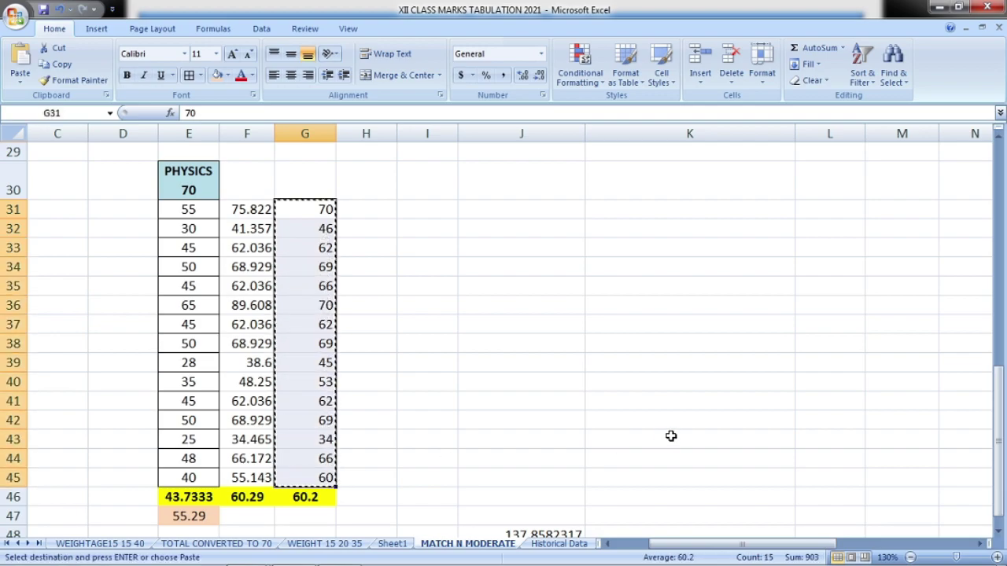
mouse_move(305, 553)
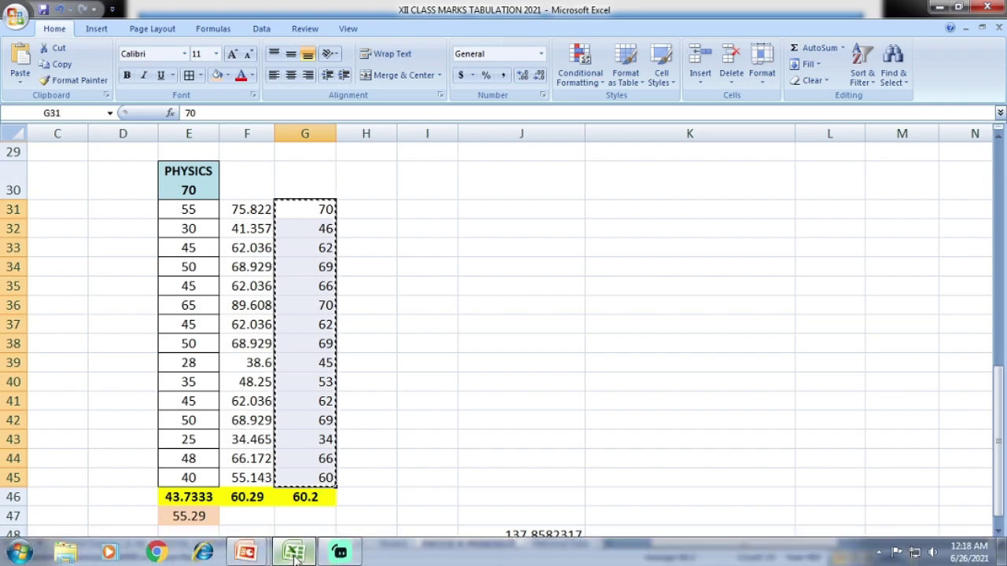
left_click(521, 340)
scroll(432, 329, "up", 6)
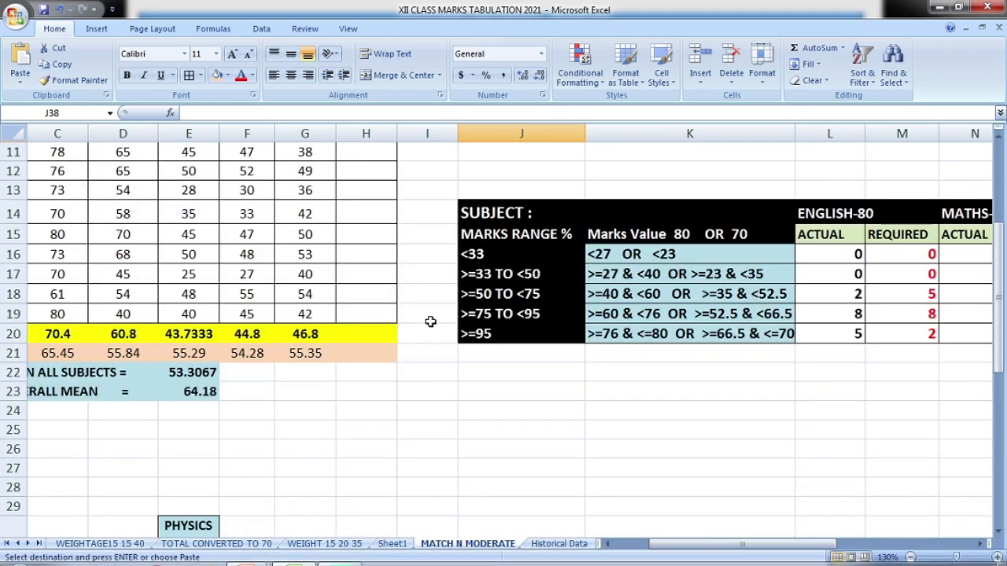
scroll(174, 309, "up", 4)
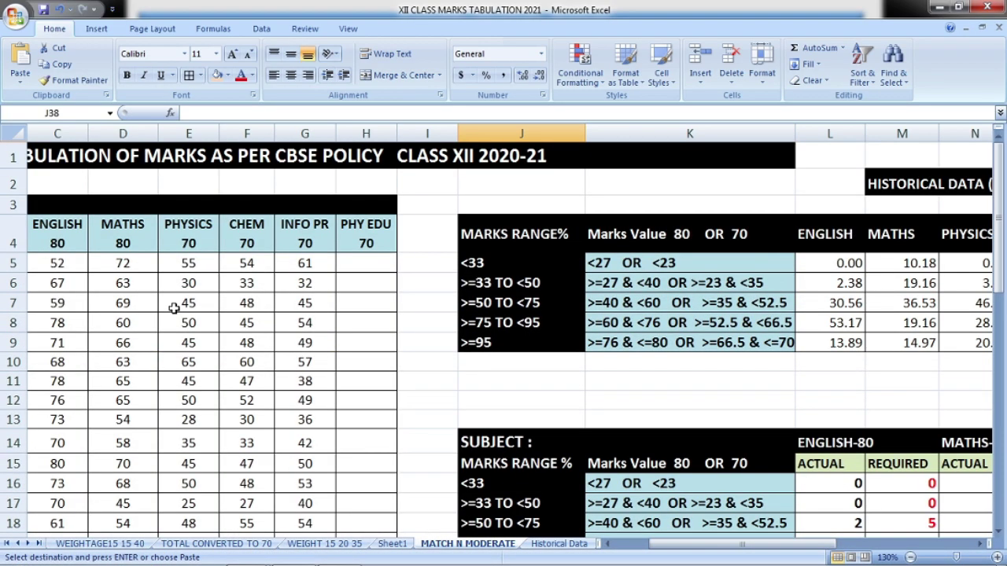
left_click(196, 266)
right_click(197, 265)
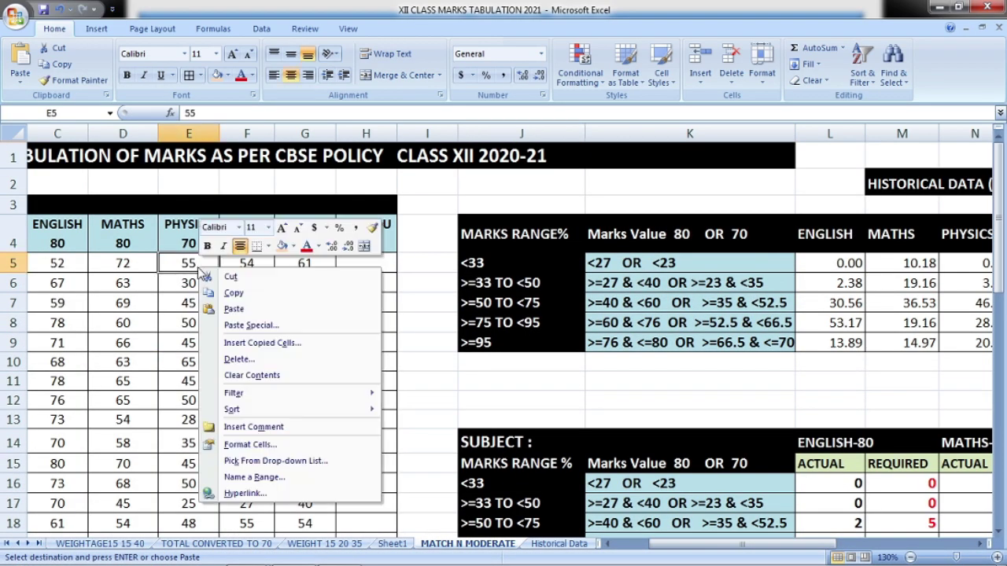
left_click(242, 326)
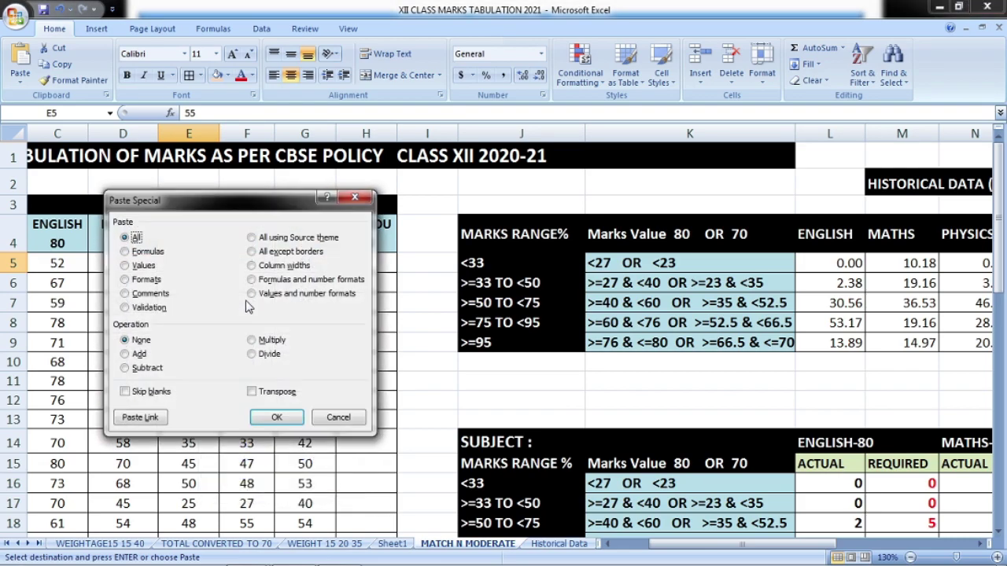
left_click(139, 266)
left_click(276, 415)
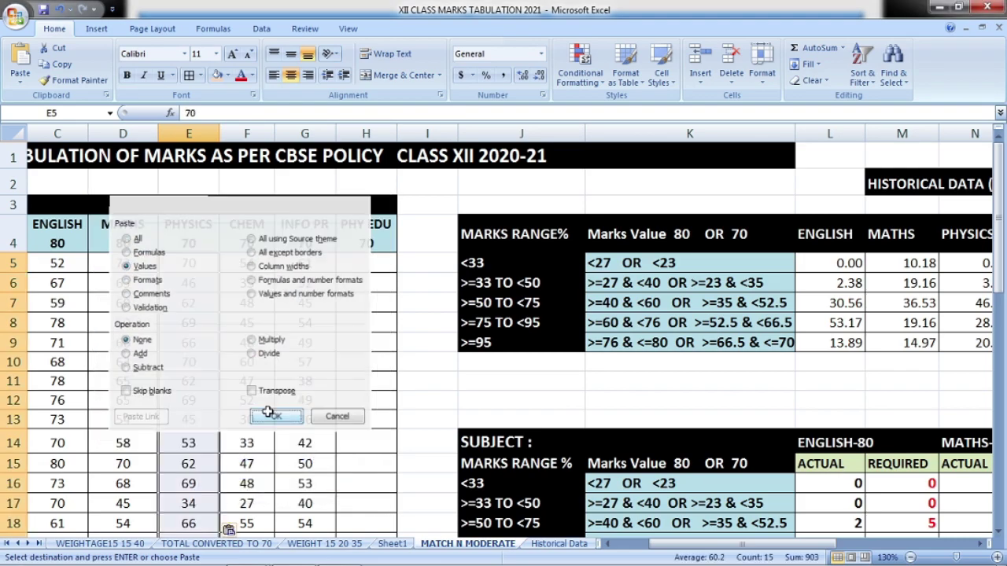
scroll(223, 372, "down", 5)
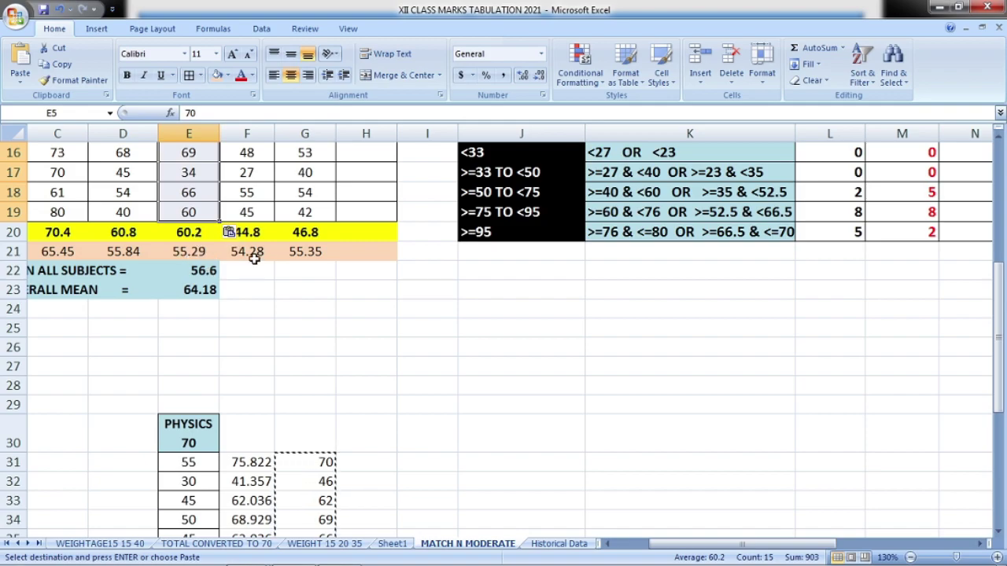
scroll(290, 313, "up", 3)
scroll(290, 313, "up", 2)
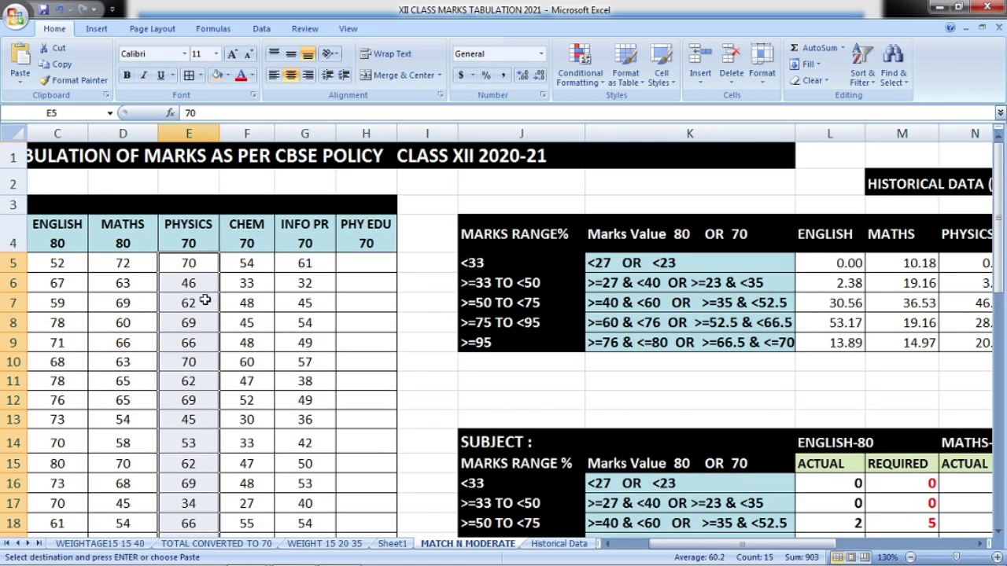
Copy the CHEM header and marks F4:F19 and paste them over the Physics working column starting at E30
left_click(250, 264)
left_click_drag(245, 238, 262, 444)
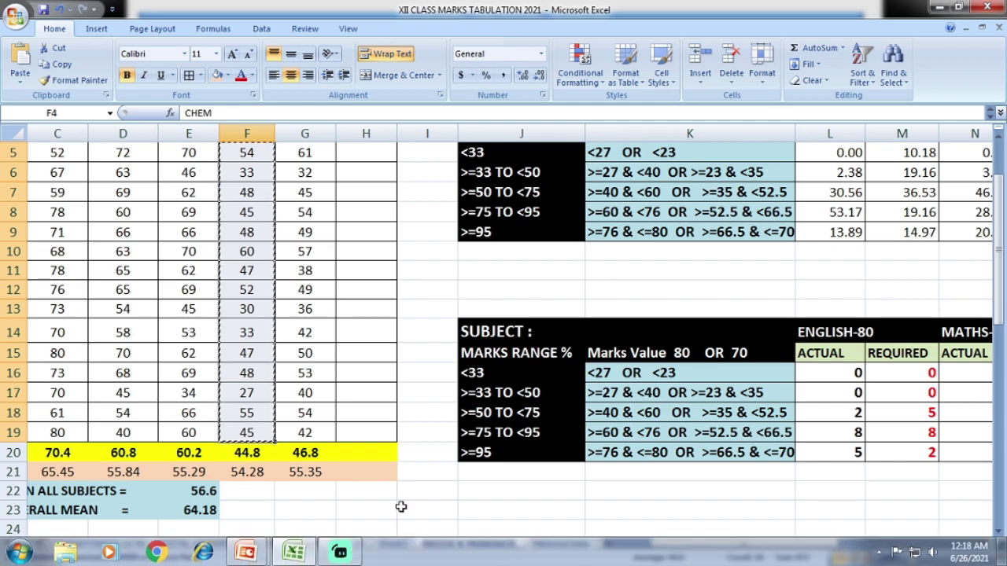
scroll(402, 507, "down", 3)
scroll(402, 507, "down", 5)
left_click(189, 179)
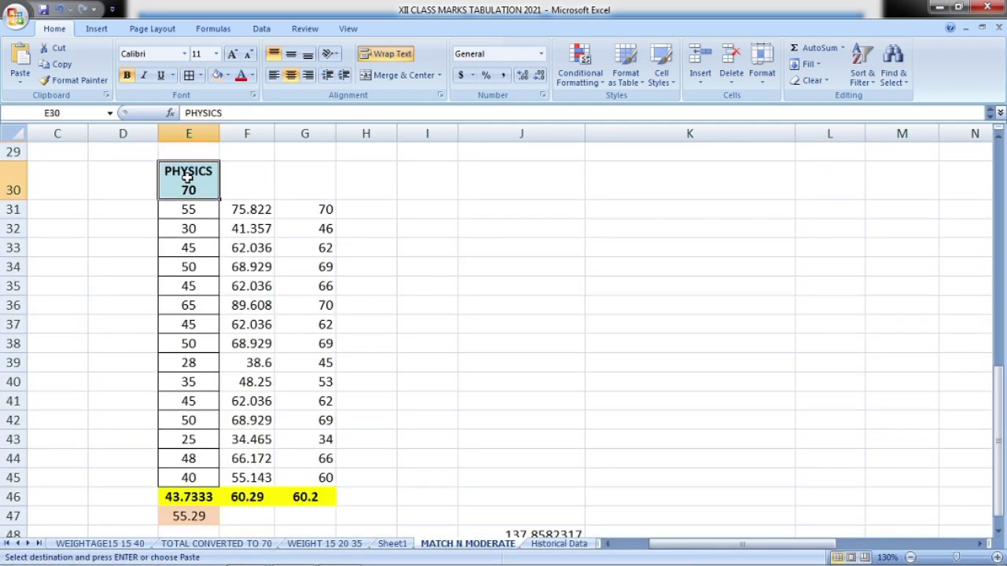
right_click(190, 181)
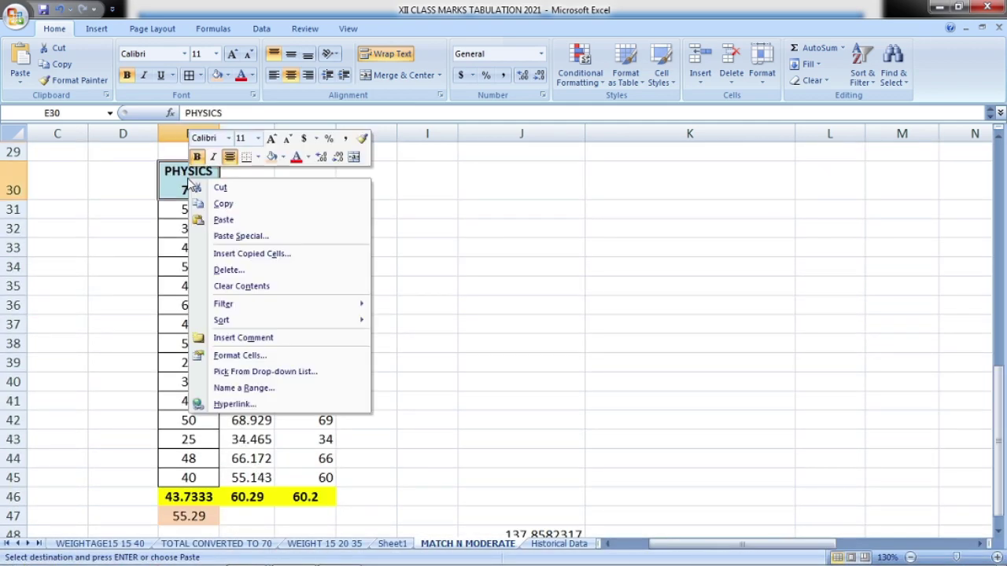
left_click(224, 221)
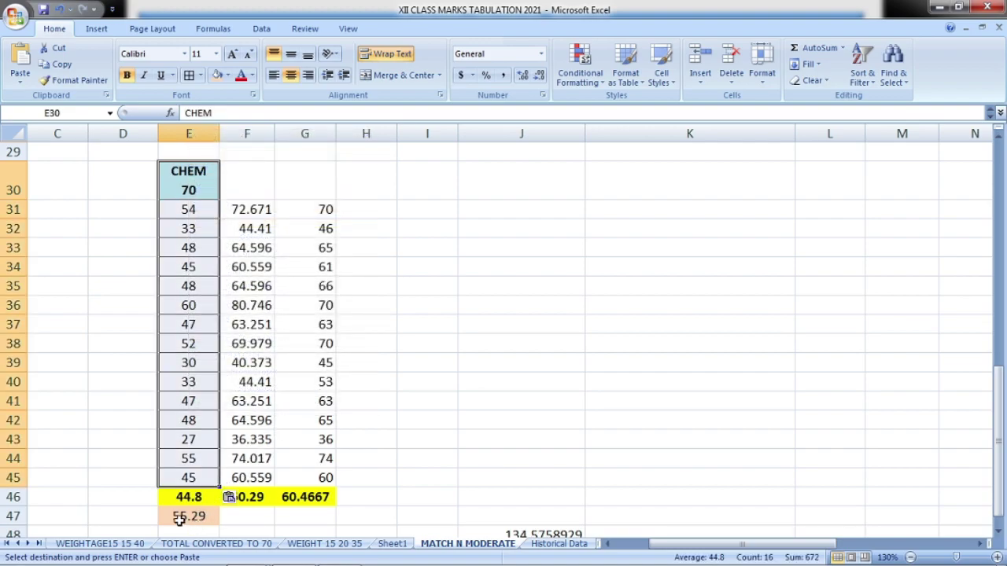
mouse_move(220, 563)
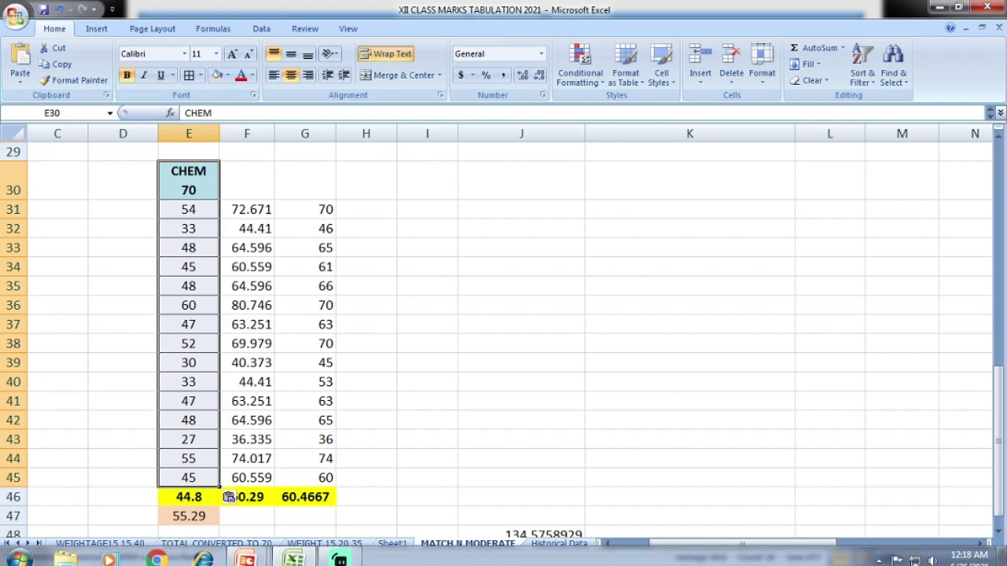
scroll(330, 355, "up", 4)
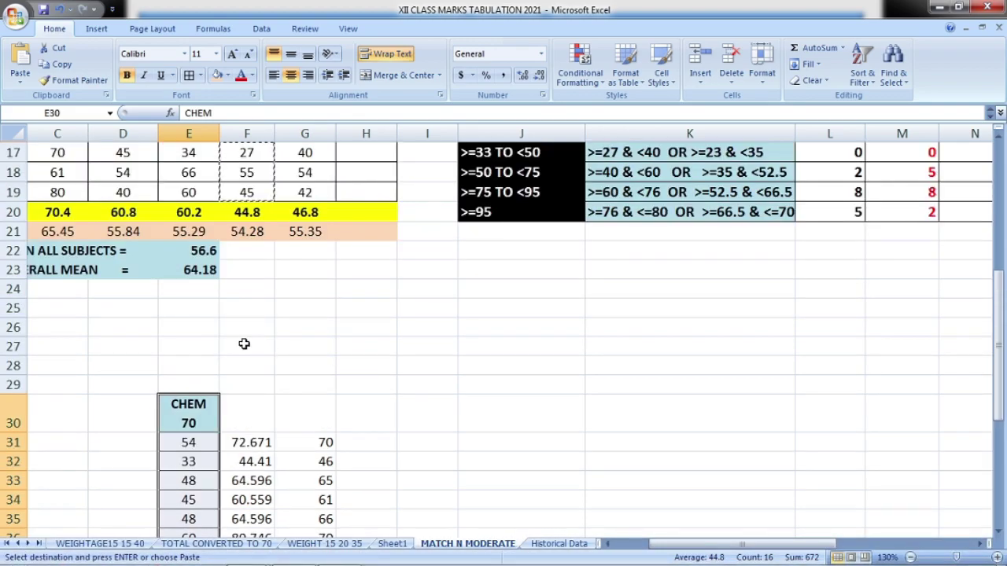
scroll(243, 328, "up", 3)
key("Escape")
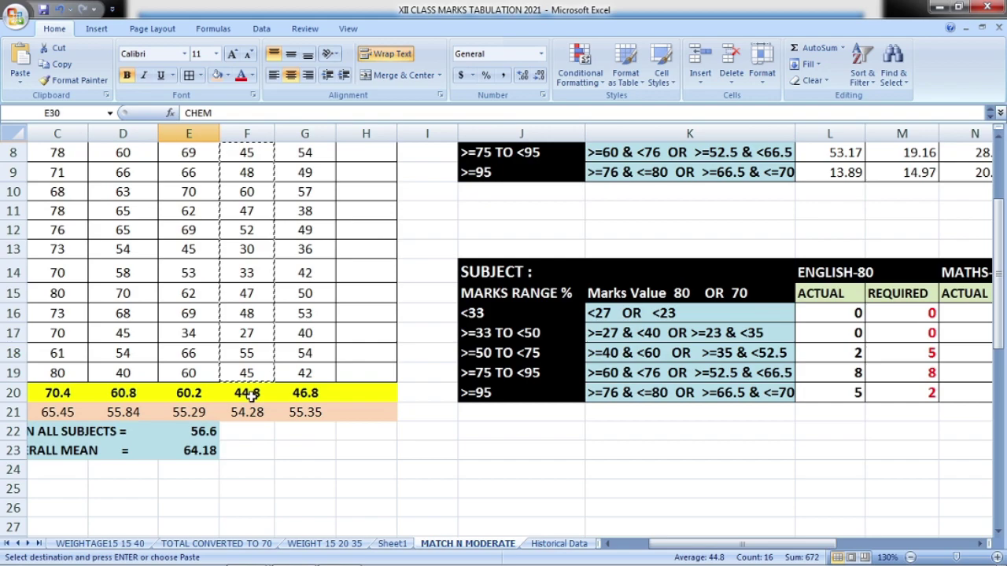
scroll(247, 397, "down", 4)
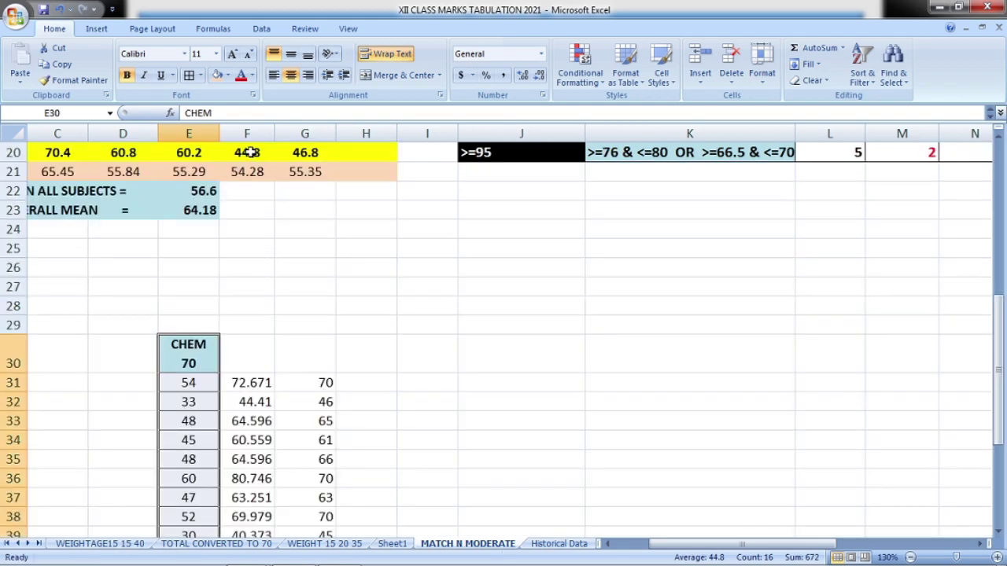
left_click_drag(251, 152, 251, 169)
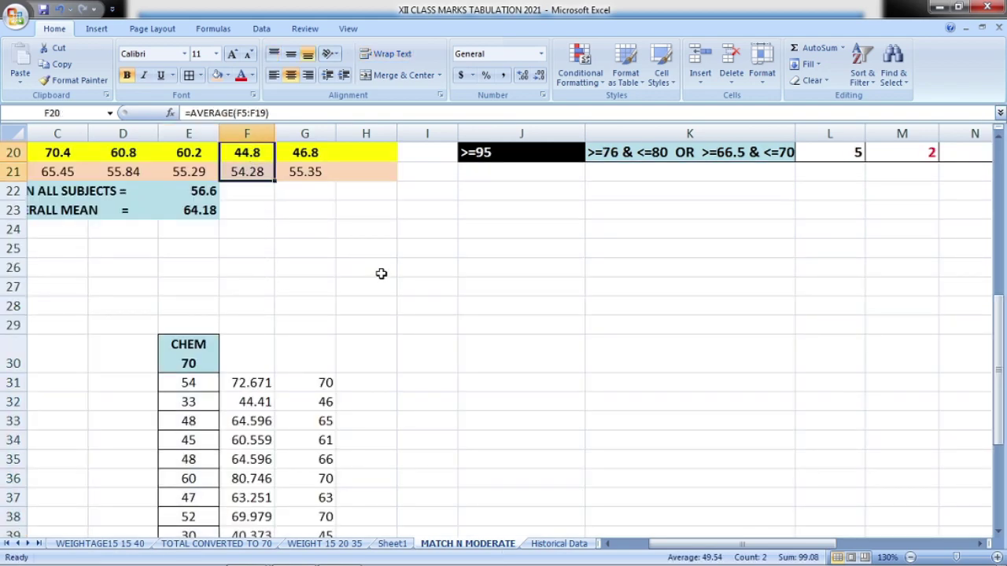
key("ctrl+c")
scroll(306, 364, "down", 5)
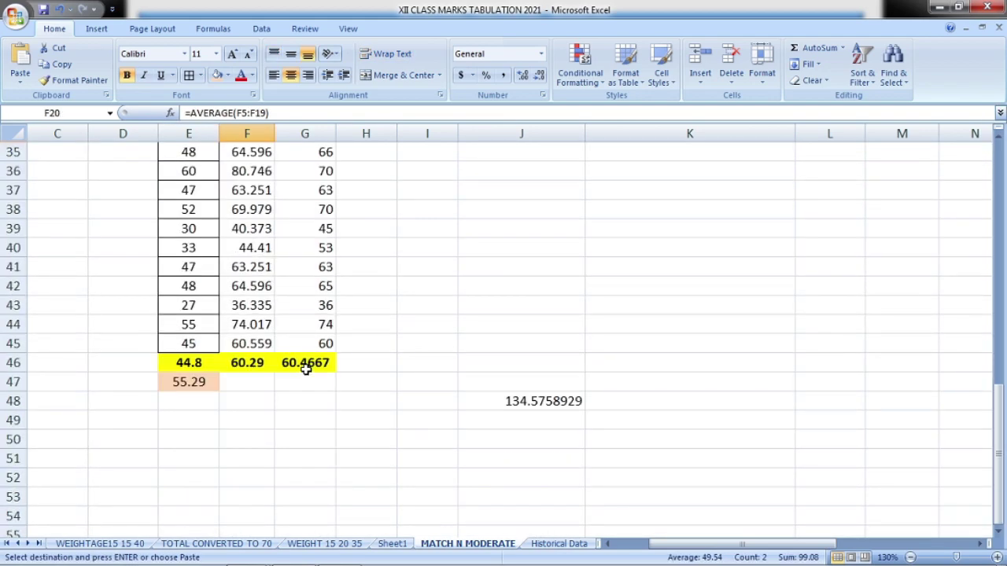
left_click(188, 364)
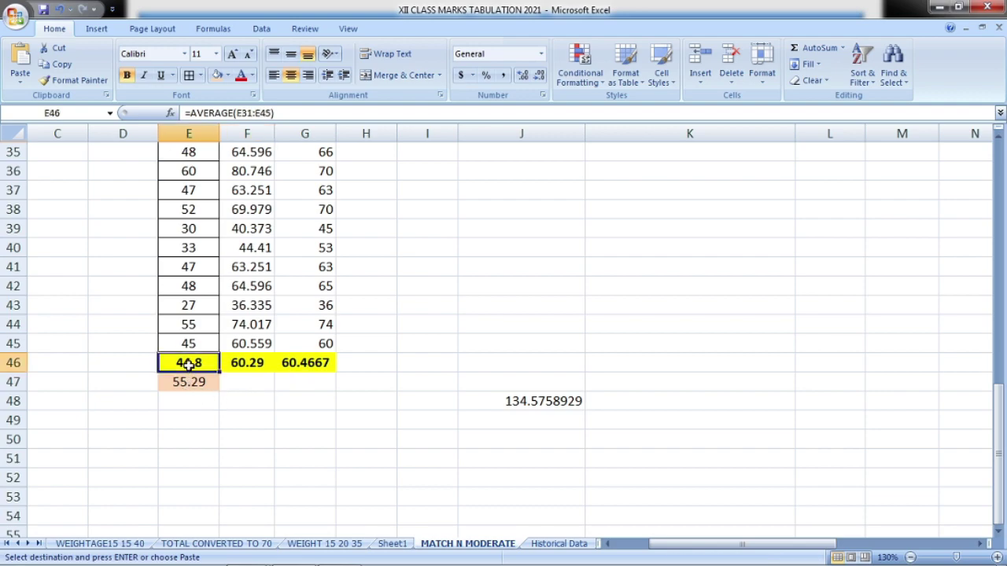
left_click(195, 383)
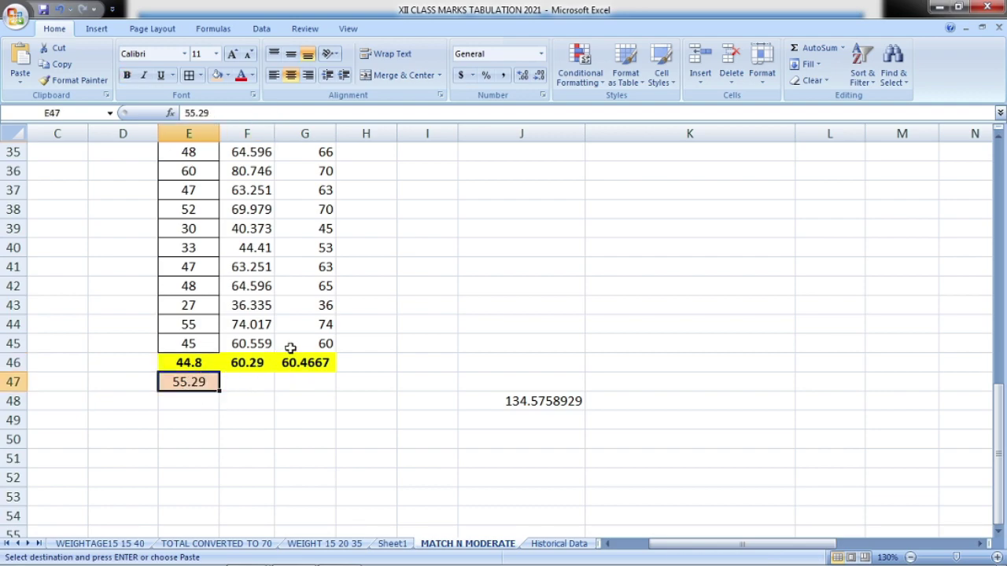
scroll(291, 349, "up", 5)
scroll(259, 192, "down", 6)
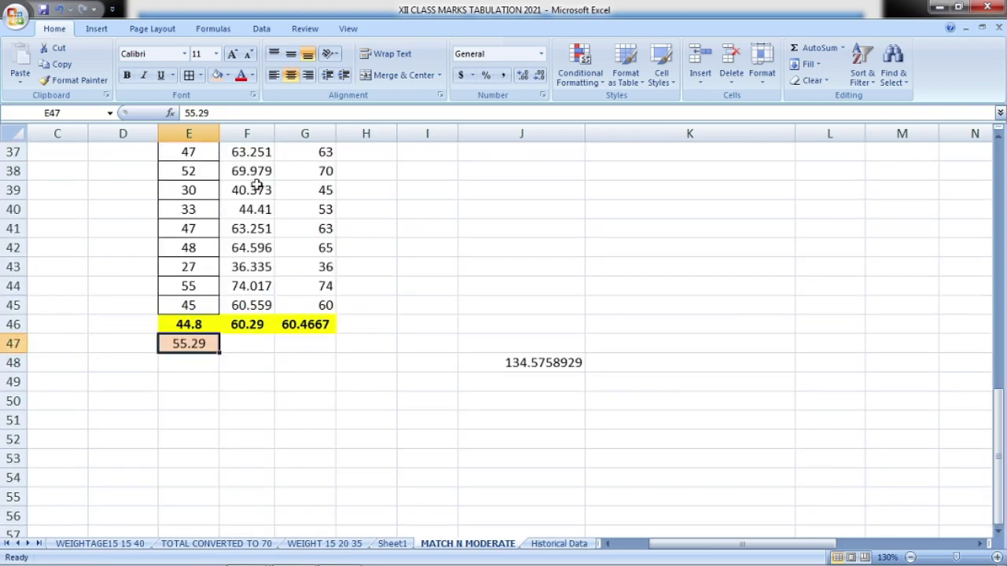
Copy the Chemistry reference mean 54.28 from F21 into E47 below the working column
scroll(265, 348, "up", 8)
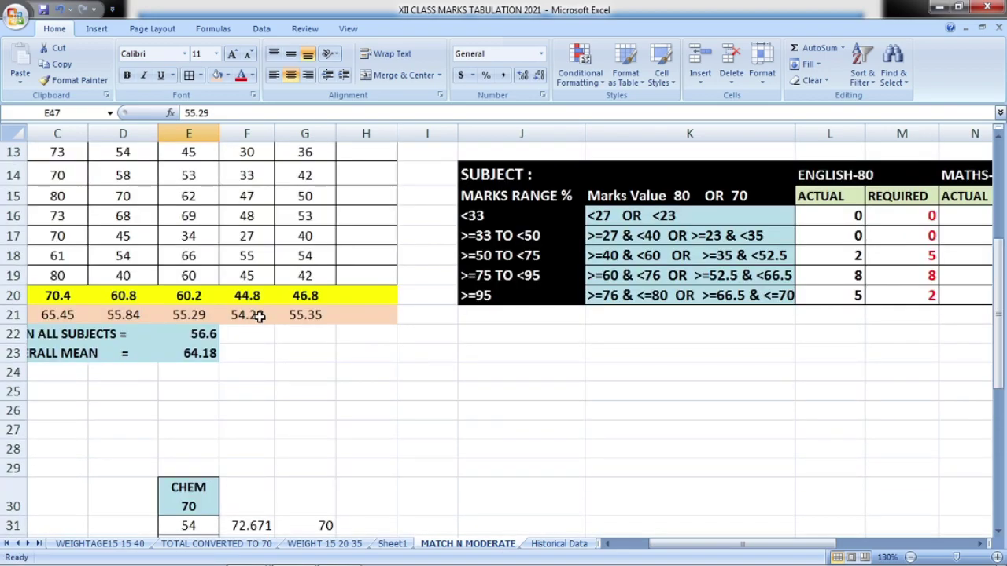
left_click(259, 316)
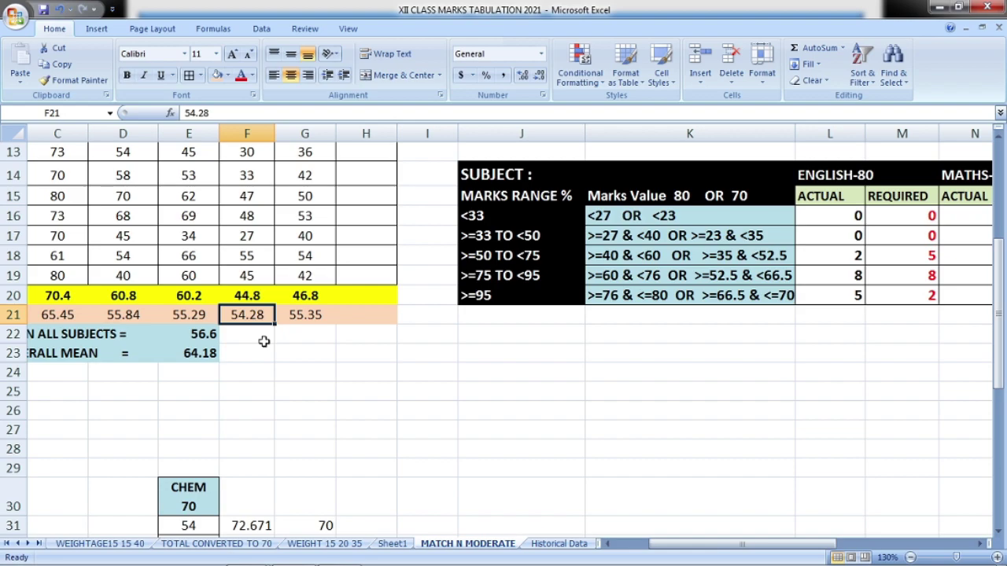
key("ctrl+c")
scroll(263, 346, "down", 7)
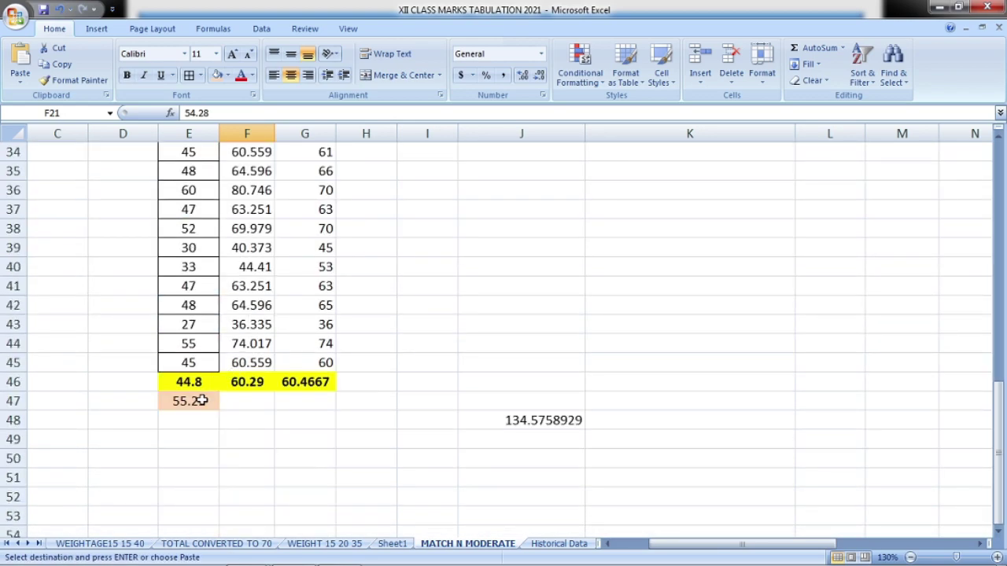
left_click(202, 402)
key("ctrl+v")
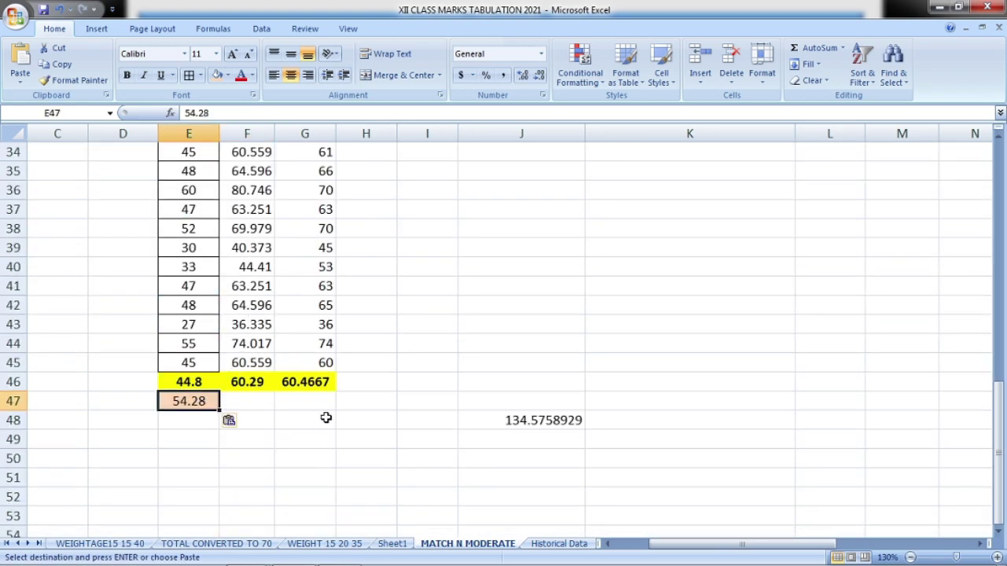
left_click(186, 452)
left_click(197, 406)
Change the scaling factor formula in J48 to =59.28*100/E46 for the Chemistry marks
left_click(521, 422)
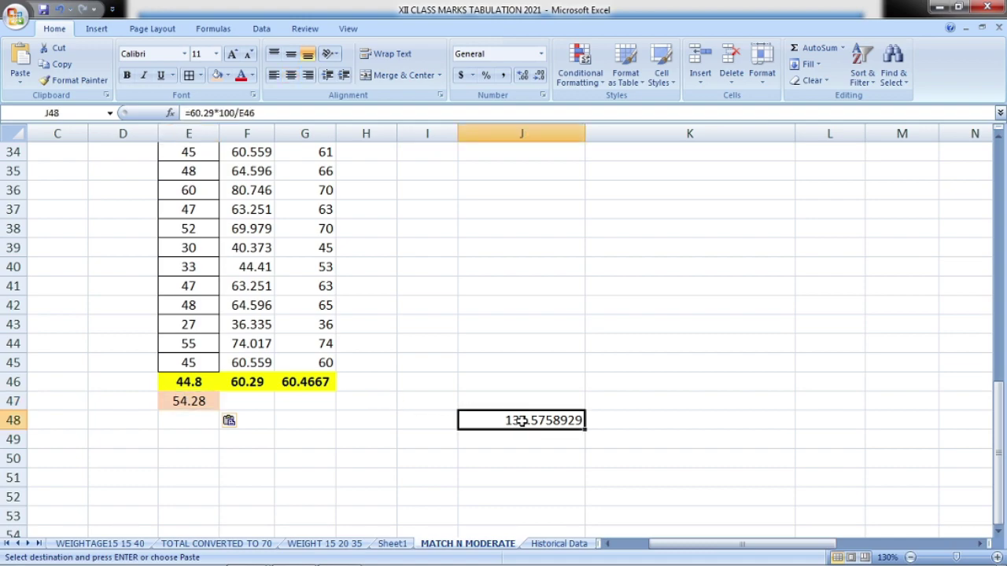
double_click(522, 422)
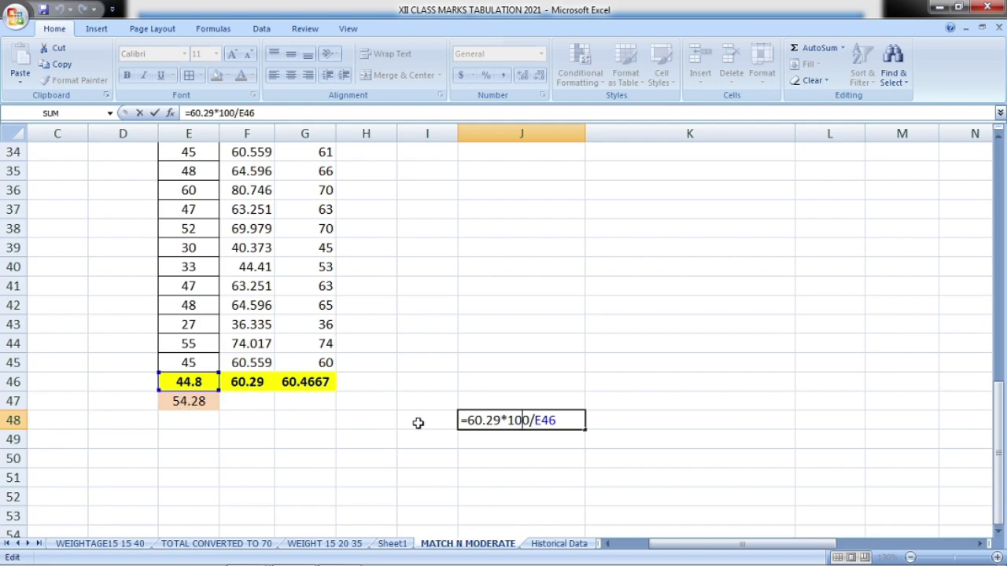
left_click_drag(500, 419, 470, 419)
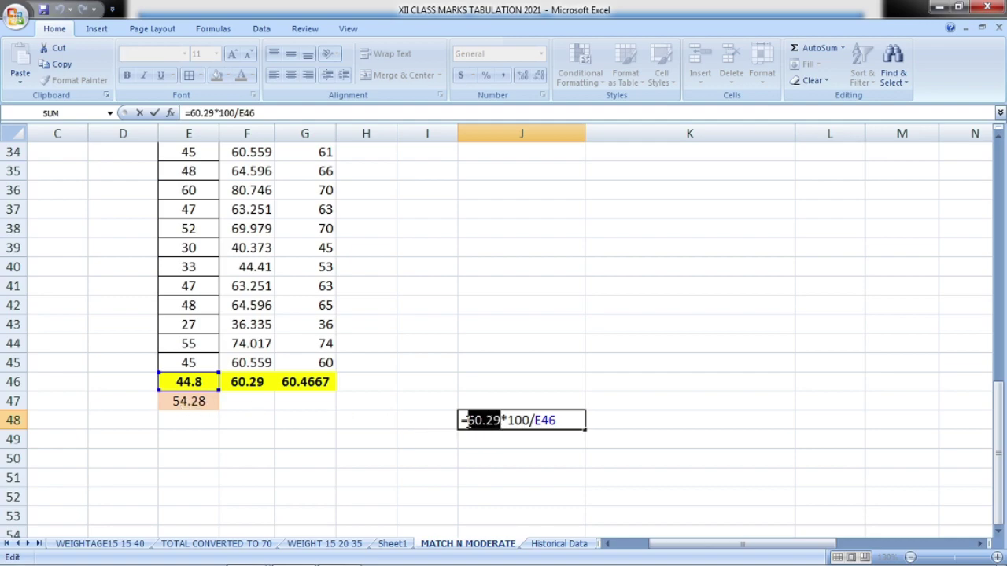
type("59.28")
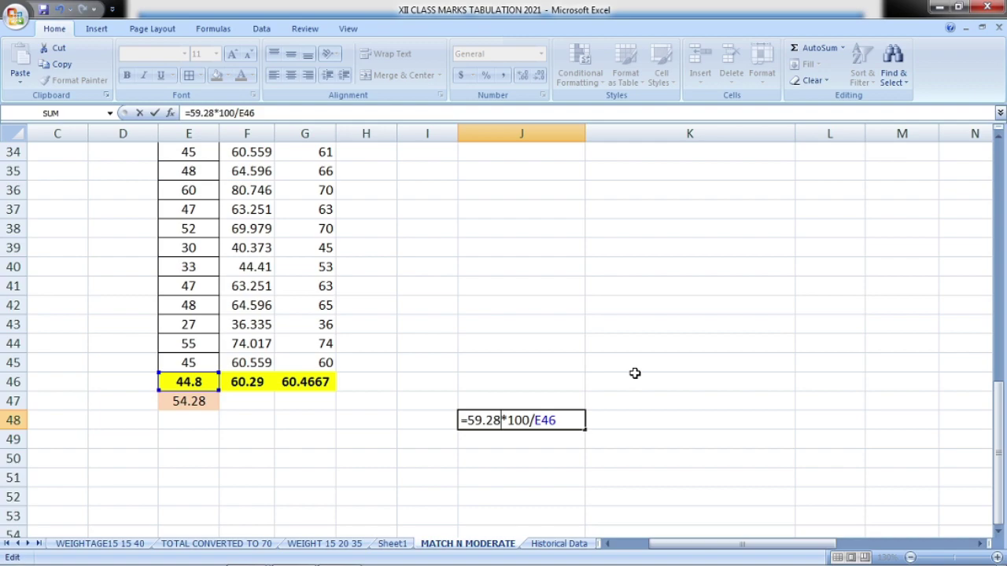
key("Return")
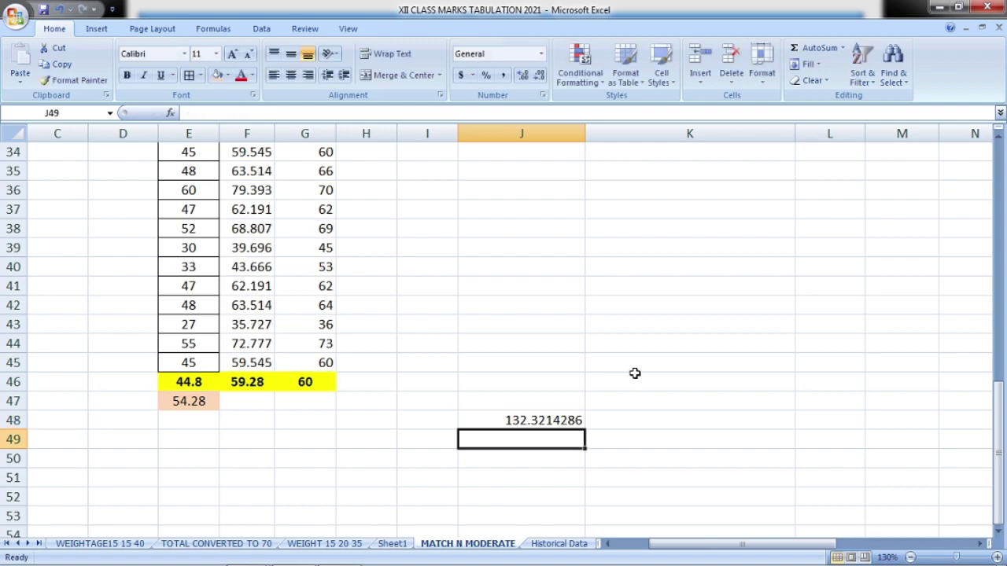
Check the scaling factor formula in J48 and the scaled-mark formula in F31 for its references
left_click(496, 420)
scroll(279, 378, "up", 4)
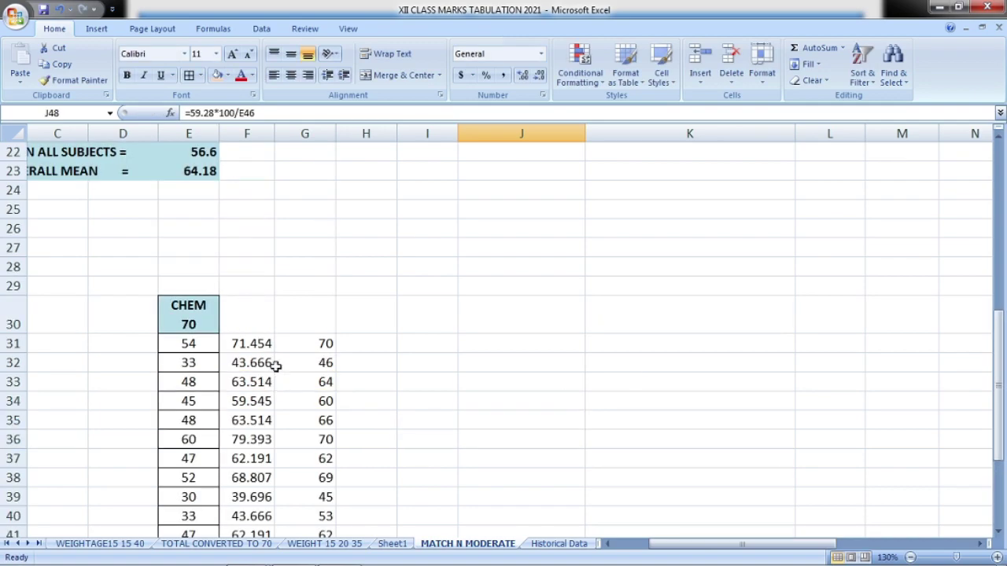
double_click(257, 344)
scroll(304, 354, "down", 2)
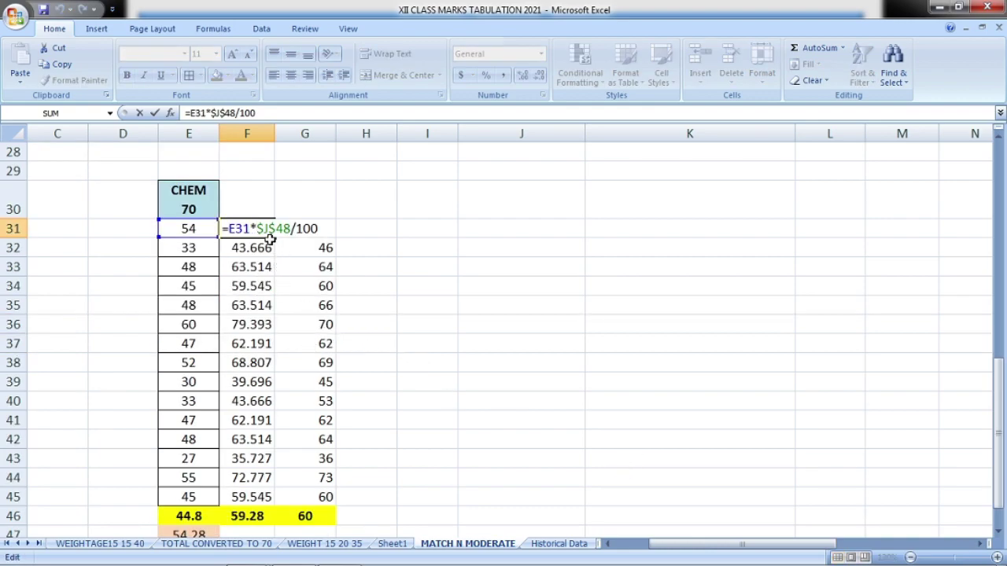
scroll(532, 499, "down", 1)
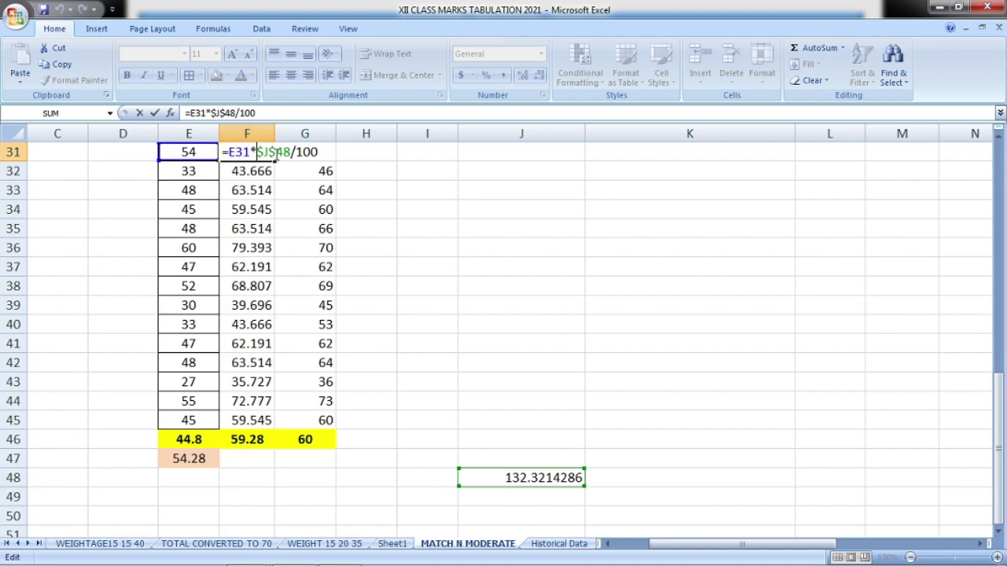
key("Left")
key("Left")
key("Left")
key("Left")
key("Left")
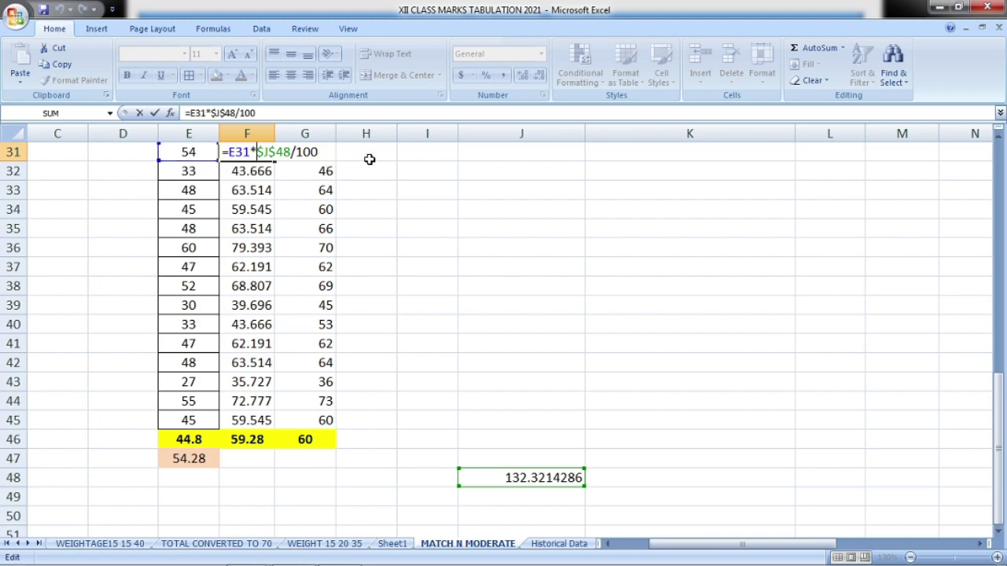
key("Return")
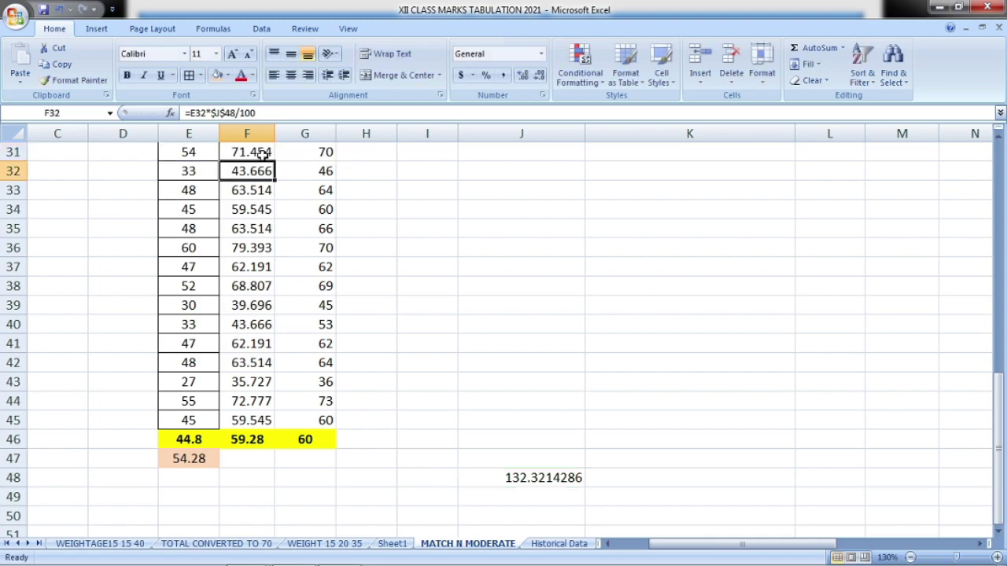
Fill the scaled Chemistry mark formula from F31 down through F45
scroll(266, 169, "up", 2)
left_click(243, 288)
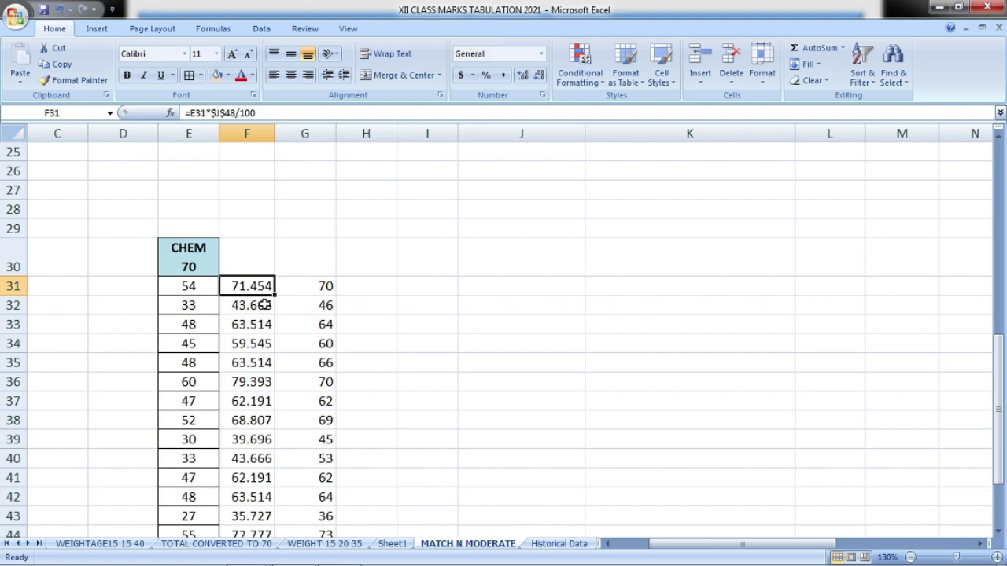
scroll(277, 298, "down", 4)
scroll(272, 260, "up", 1)
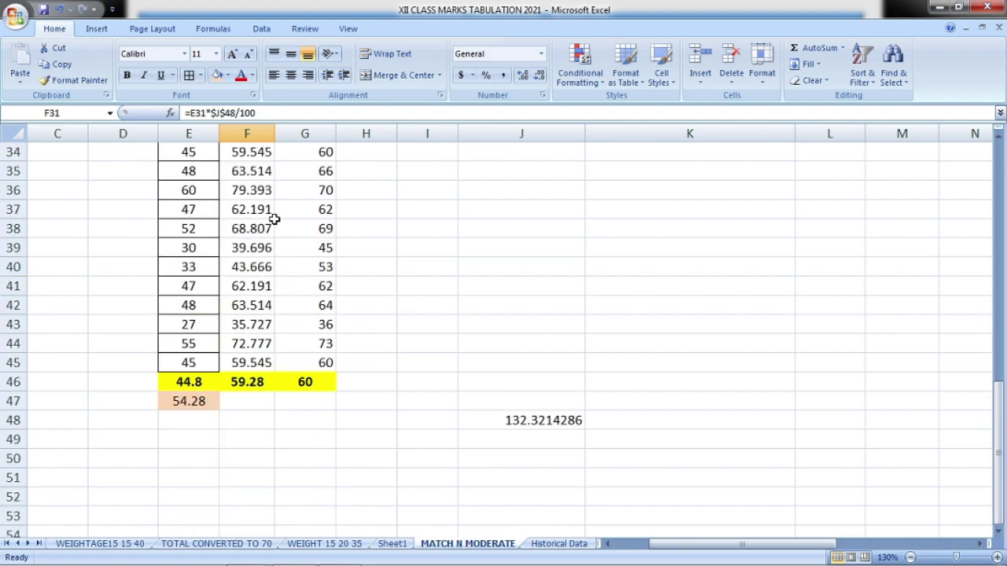
scroll(275, 247, "up", 2)
left_click_drag(275, 240, 273, 497)
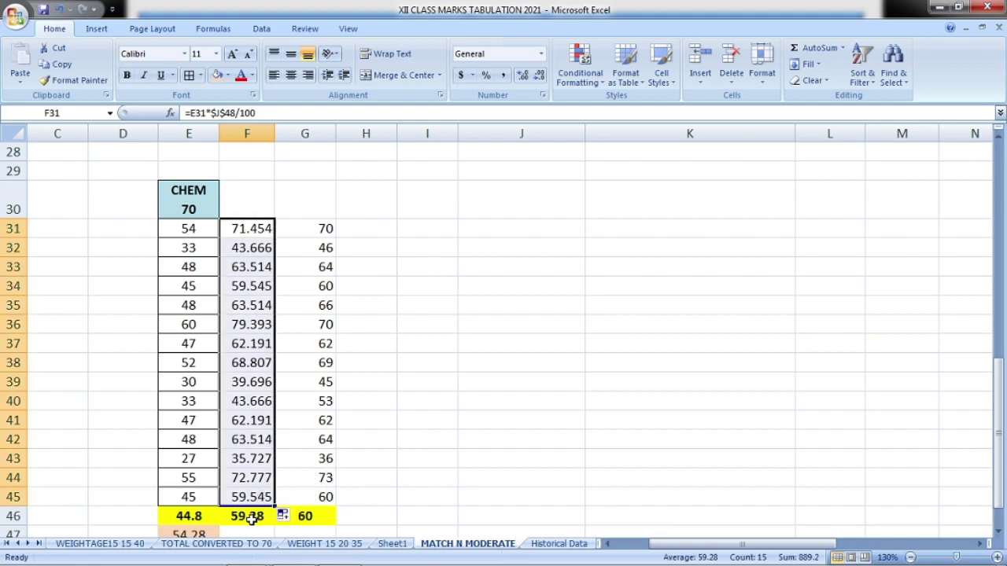
left_click(998, 531)
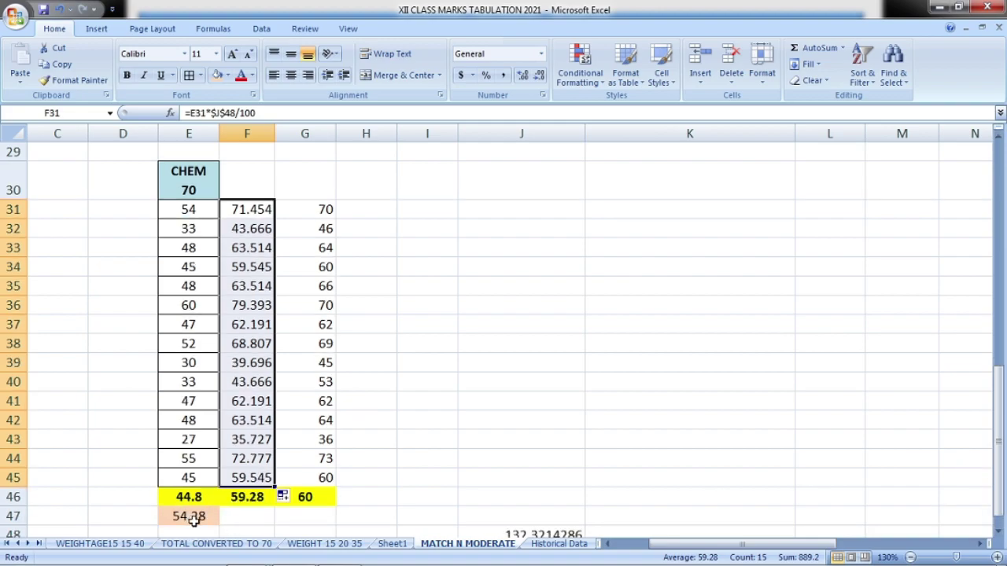
left_click(309, 209)
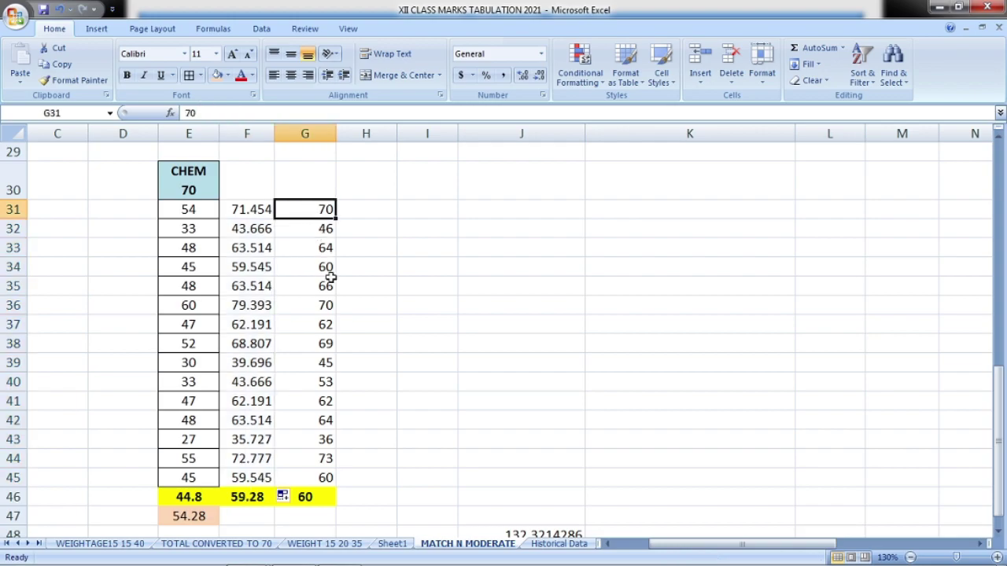
double_click(315, 210)
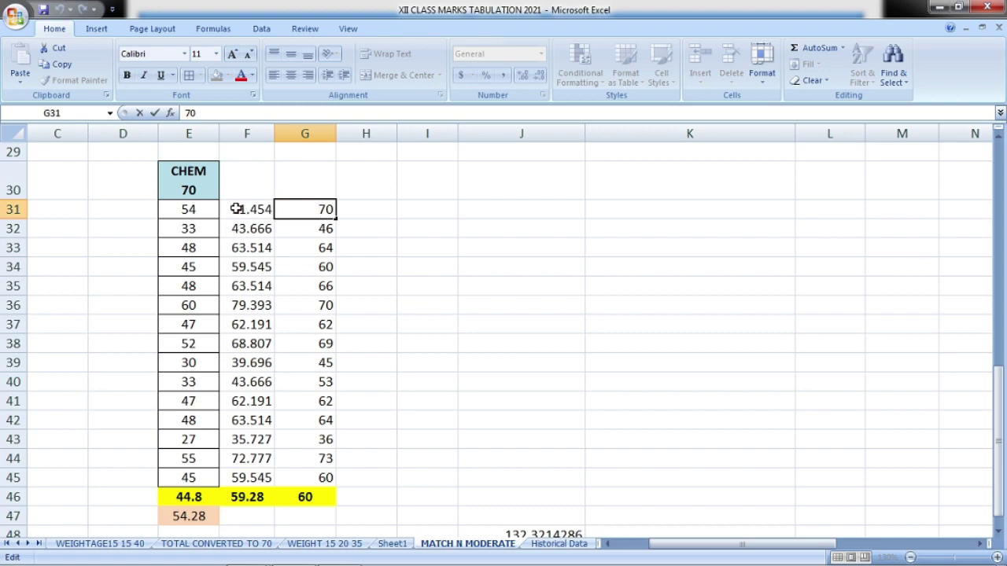
left_click(313, 228)
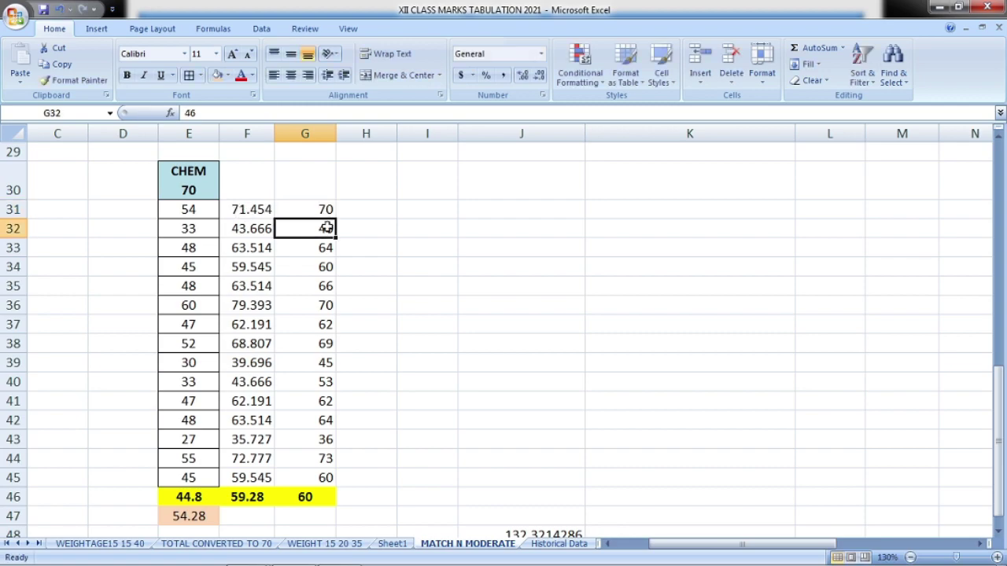
left_click_drag(334, 237, 332, 208)
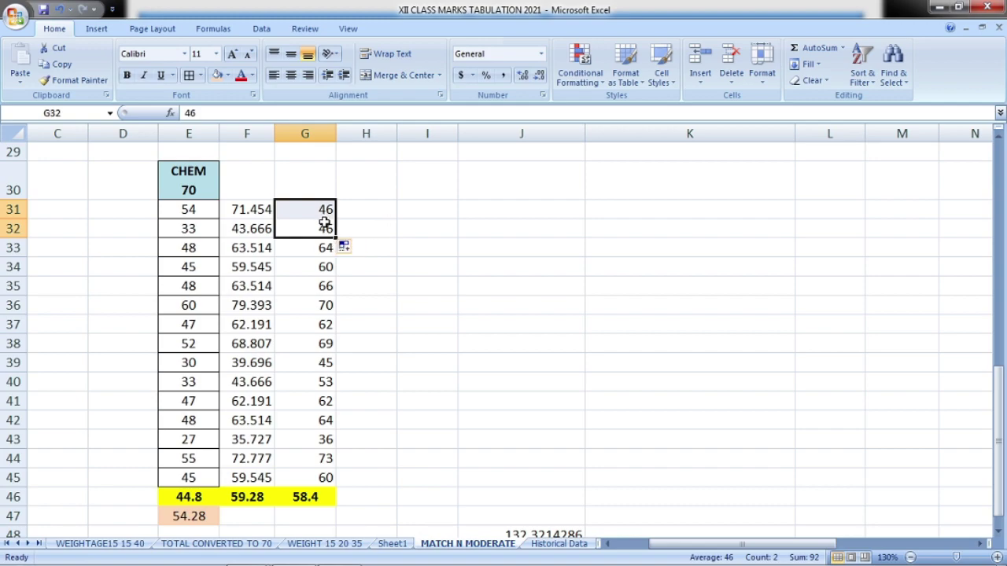
key("ctrl+z")
key("Up")
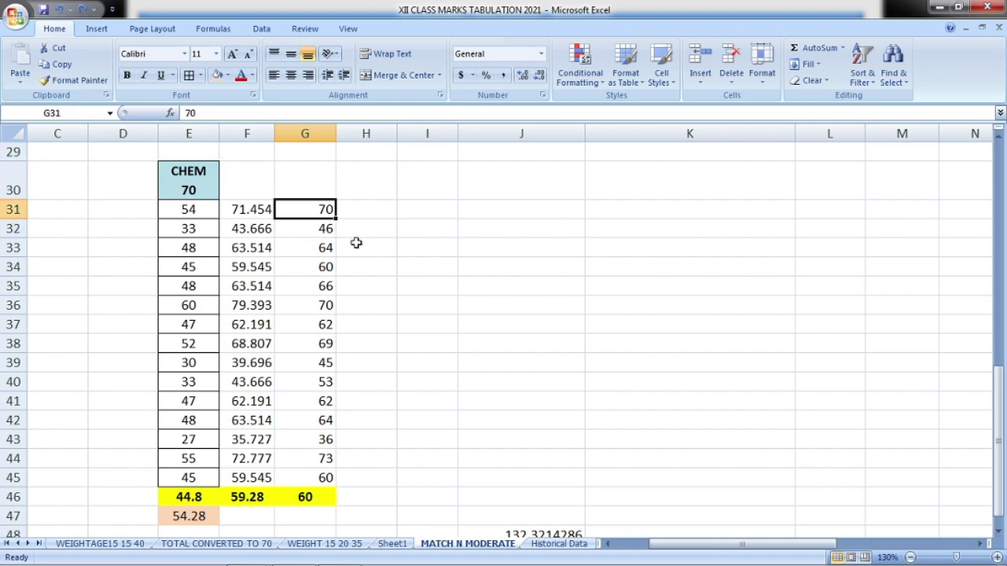
Round the scaled Chemistry marks with =ROUND(F31,0) in G31 and fill the formula down to G45
left_click(249, 211)
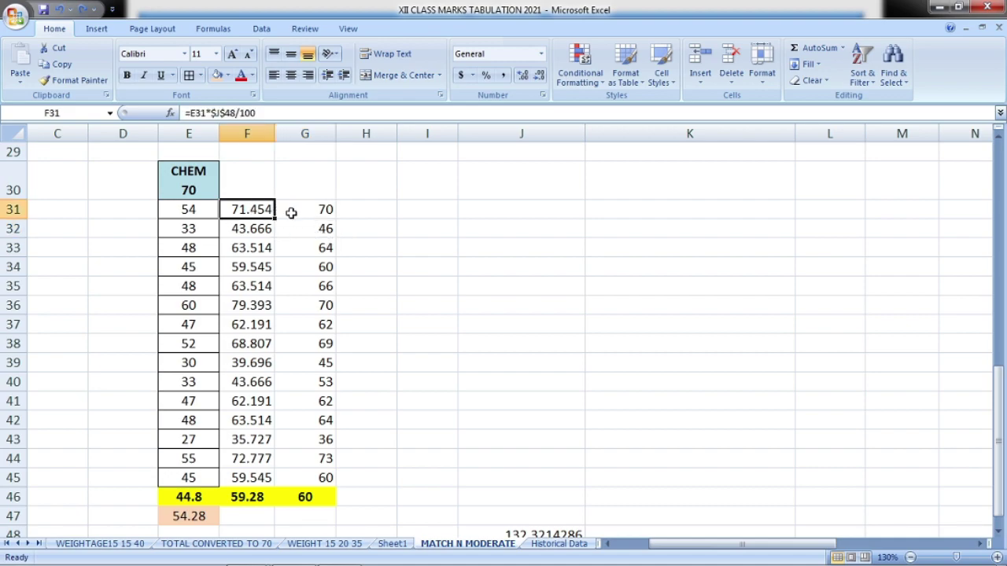
left_click(313, 212)
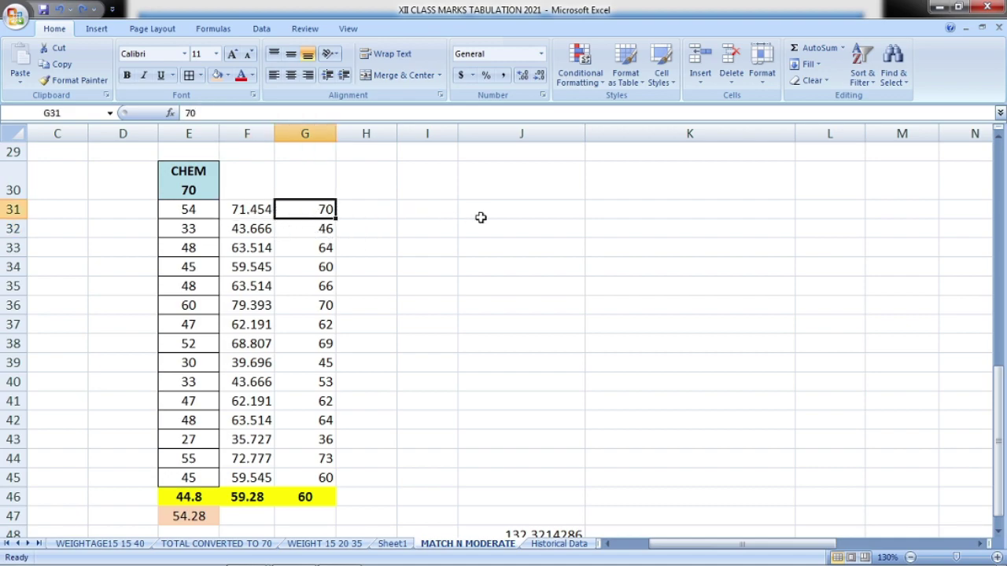
type("=roun")
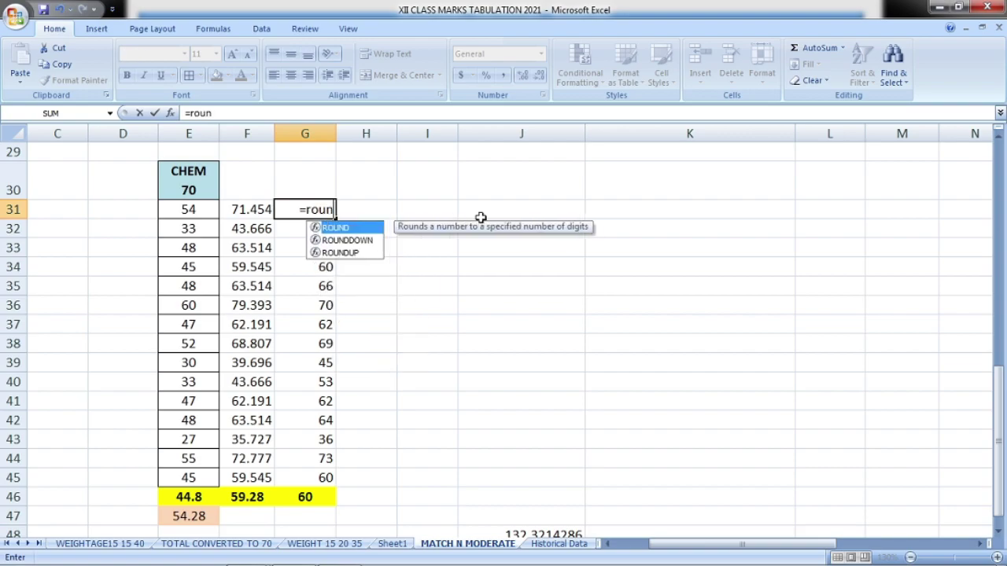
type("d(")
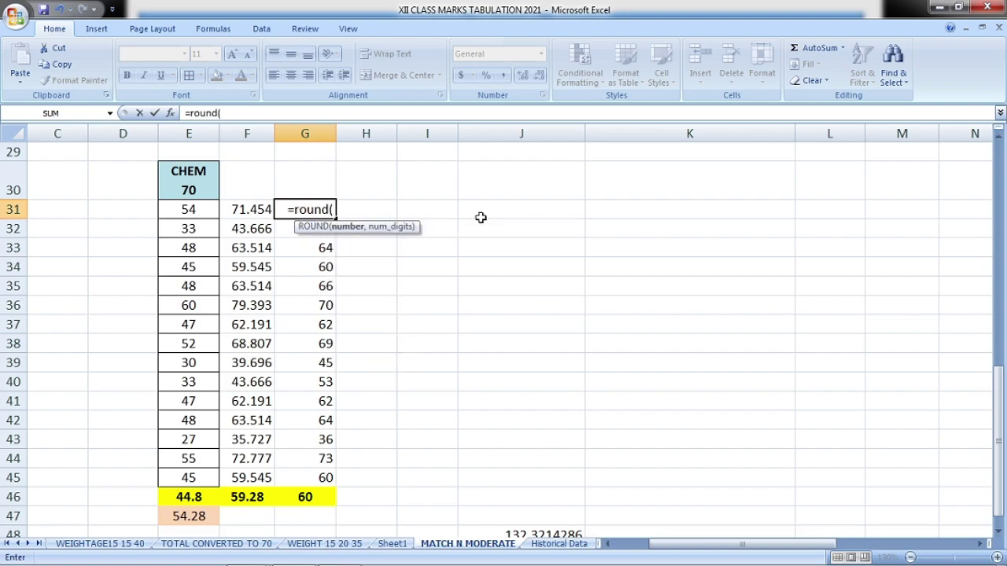
left_click(253, 209)
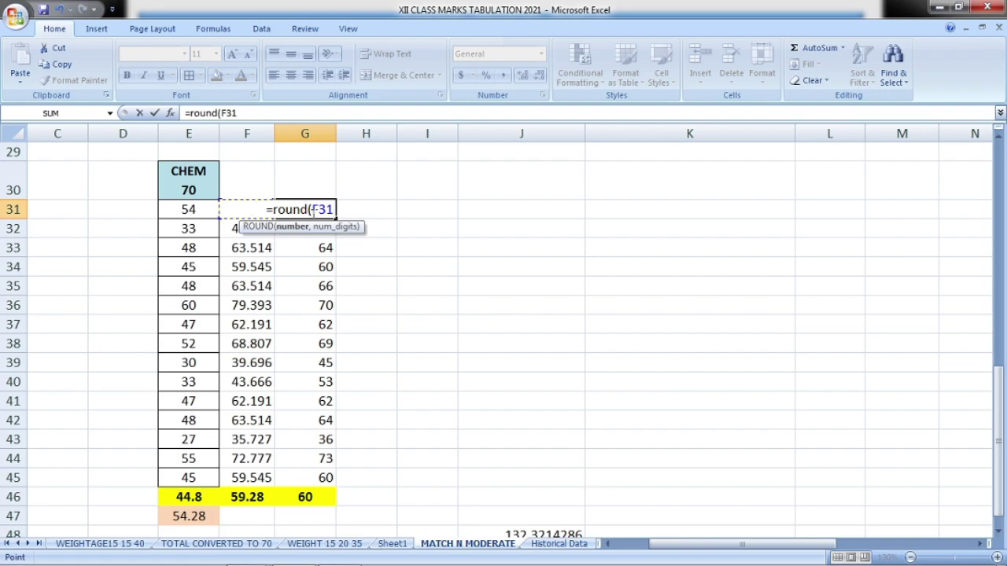
type(",0)")
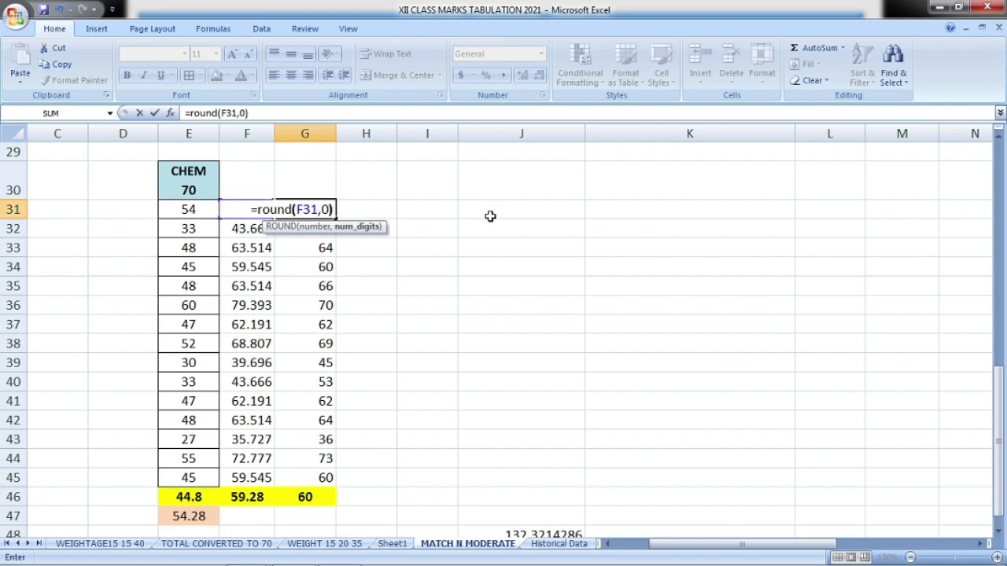
key("Return")
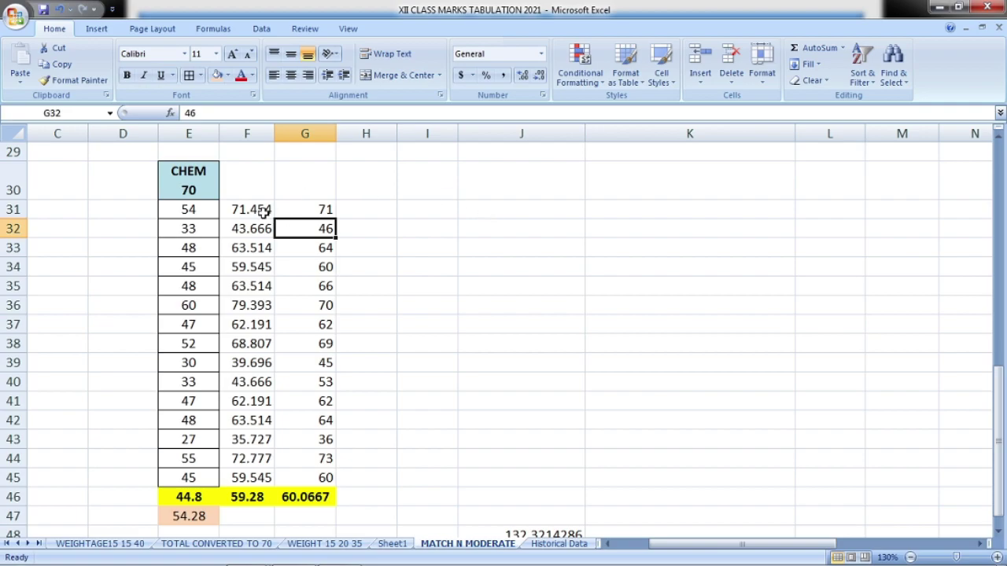
left_click(309, 208)
left_click_drag(336, 219, 341, 480)
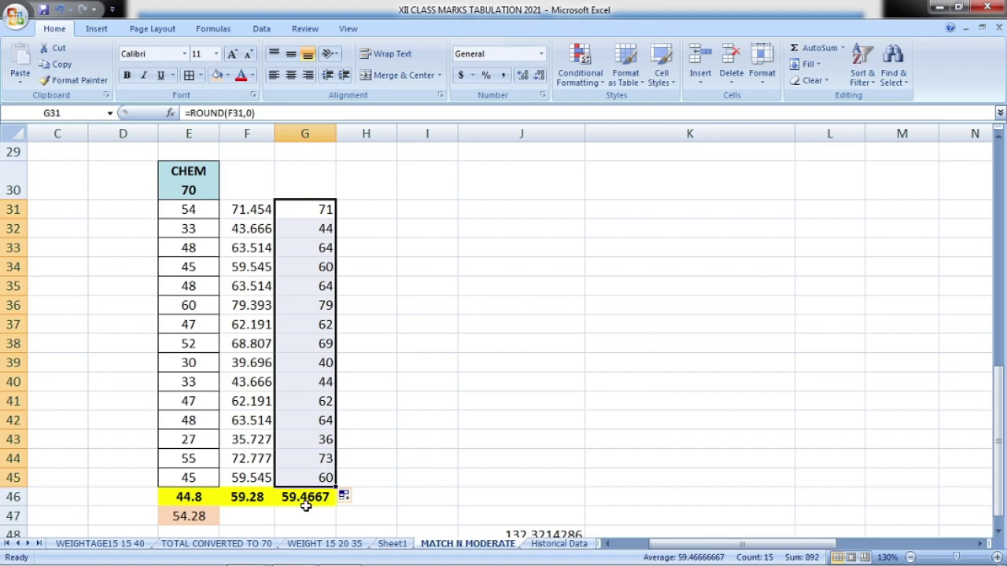
Cap the rounded Chemistry marks in G31 and G44 at the 70-mark maximum by setting both to 70
left_click(322, 209)
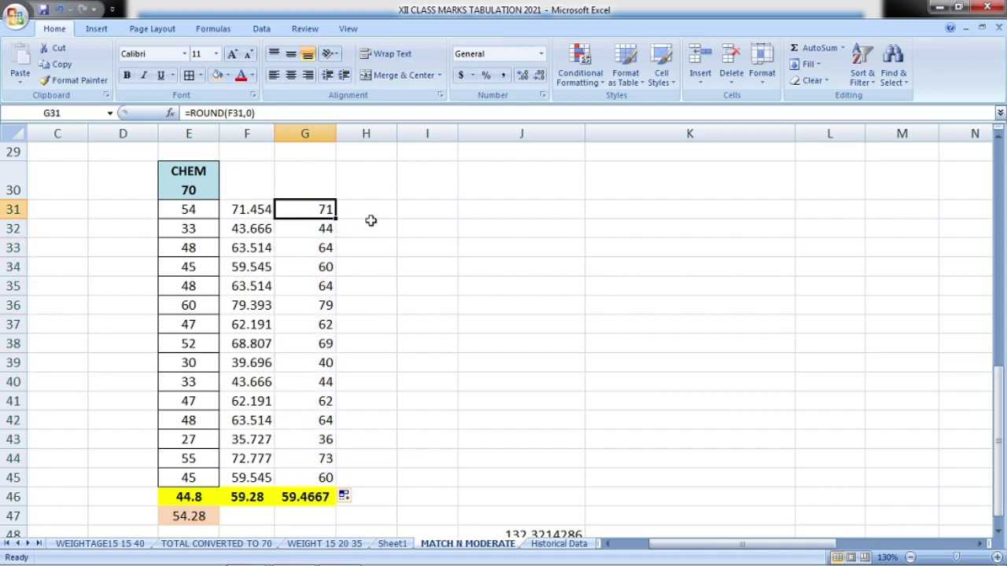
type("7")
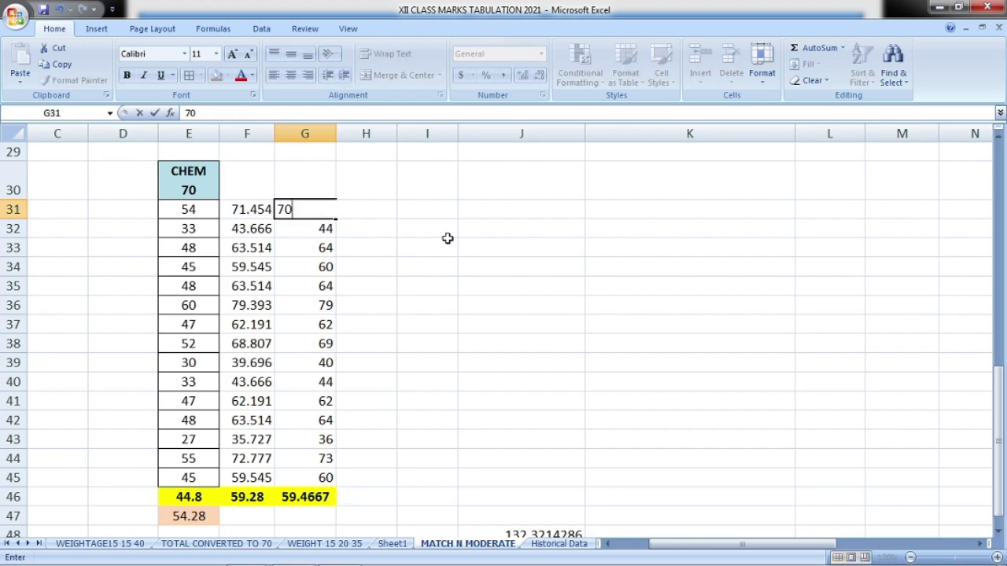
key("Return")
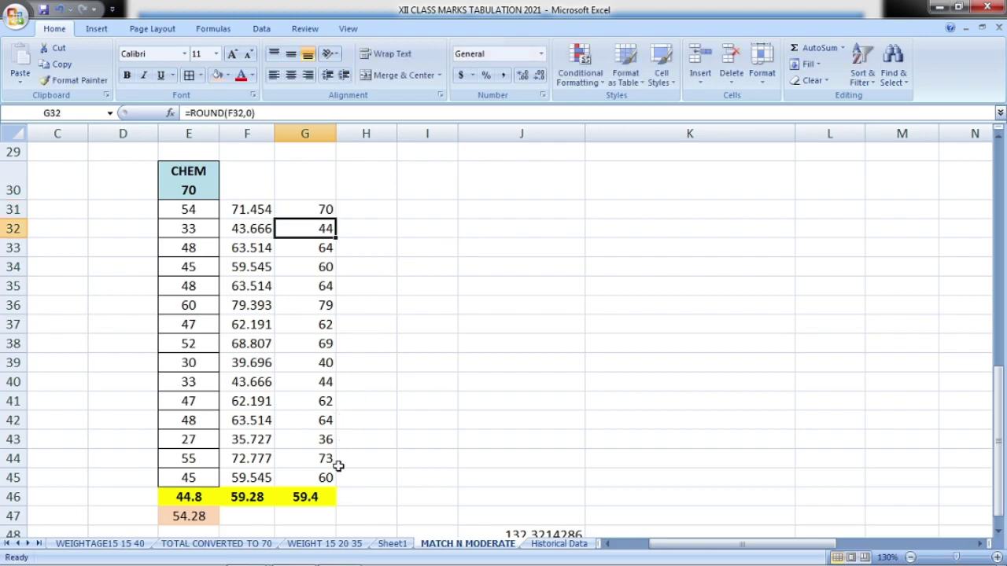
left_click(326, 458)
type("70")
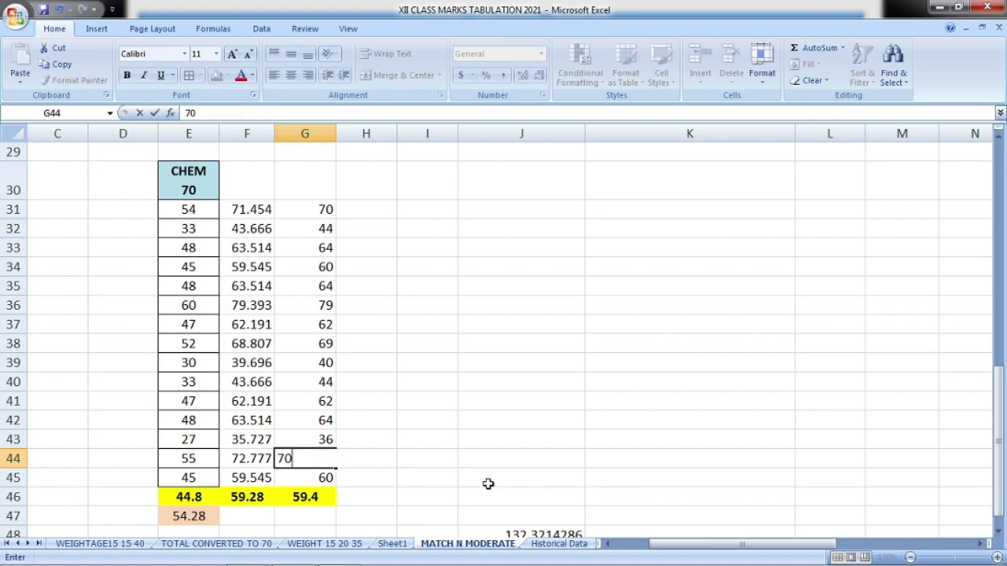
key("Return")
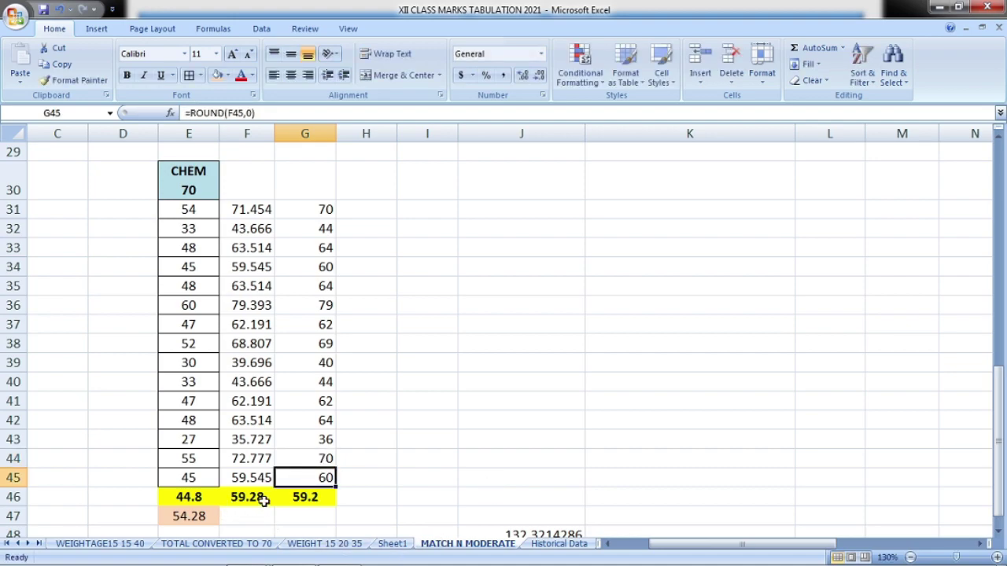
Compare the rounded average with the reference mean and set the over-limit Chemistry mark in G36 to 70
left_click(318, 499)
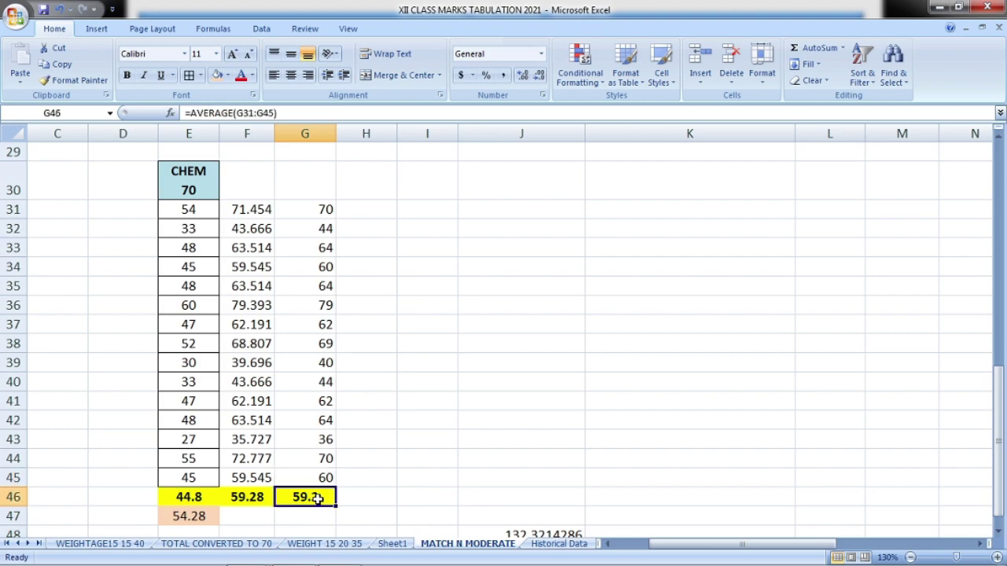
left_click(189, 520)
left_click(313, 499)
left_click_drag(327, 210, 325, 346)
left_click(322, 306)
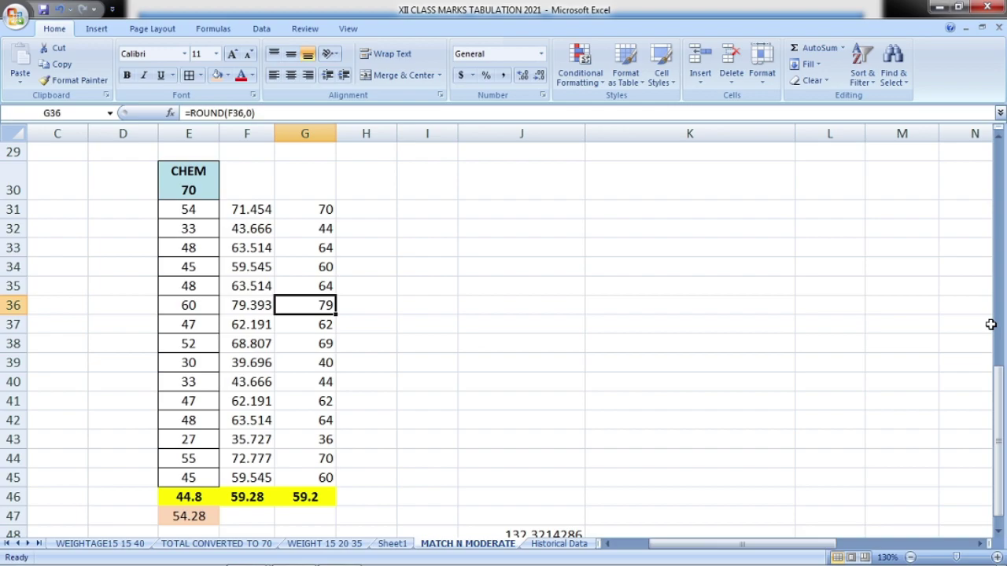
type("70")
key("Return")
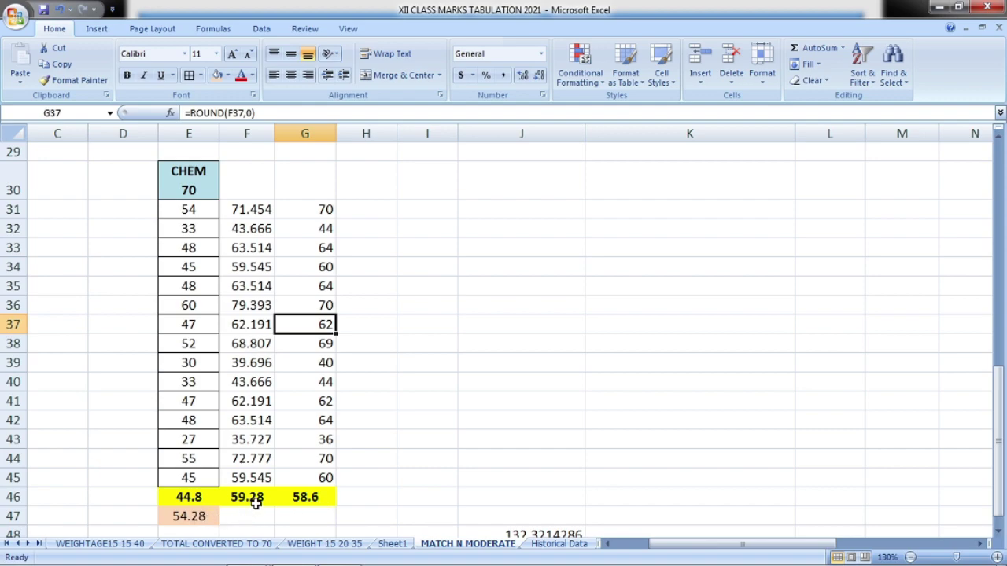
Raise the rounded Chemistry mark in G39 to 49
left_click(328, 363)
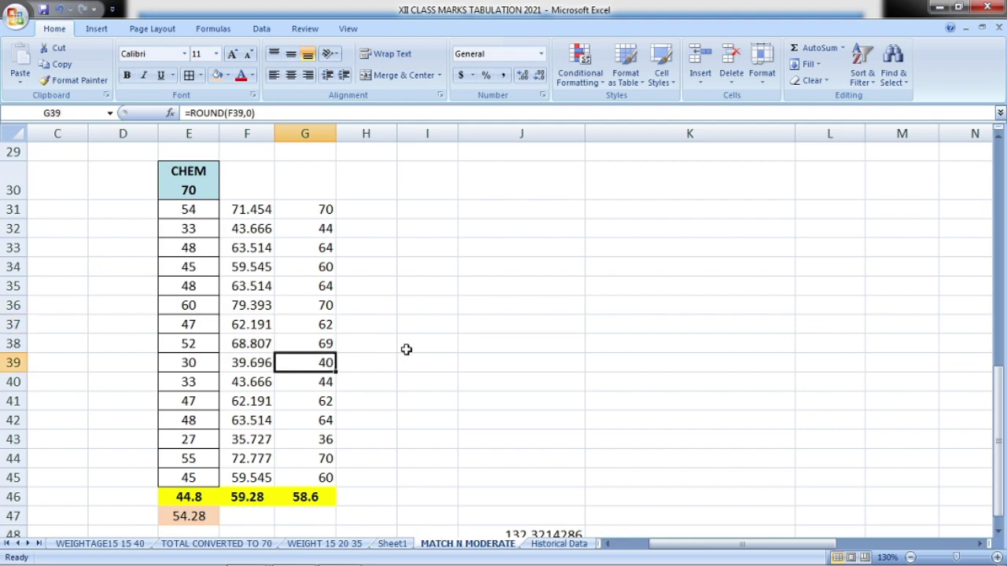
type("49")
key("Return")
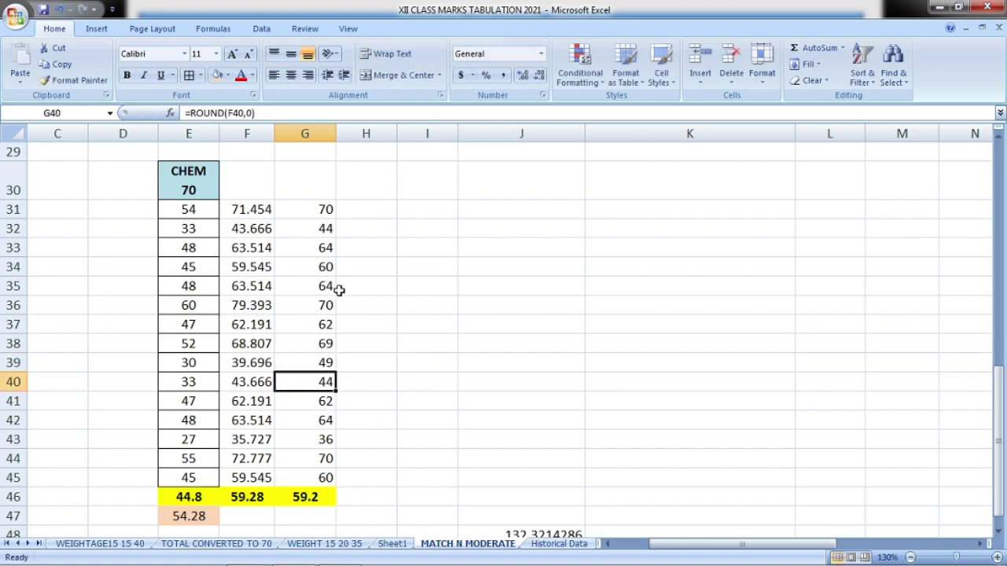
Copy the moderated Chemistry marks in G31:G45 and paste them as values into the main table's CHEM column from F5
left_click_drag(326, 210, 326, 477)
key("ctrl+c")
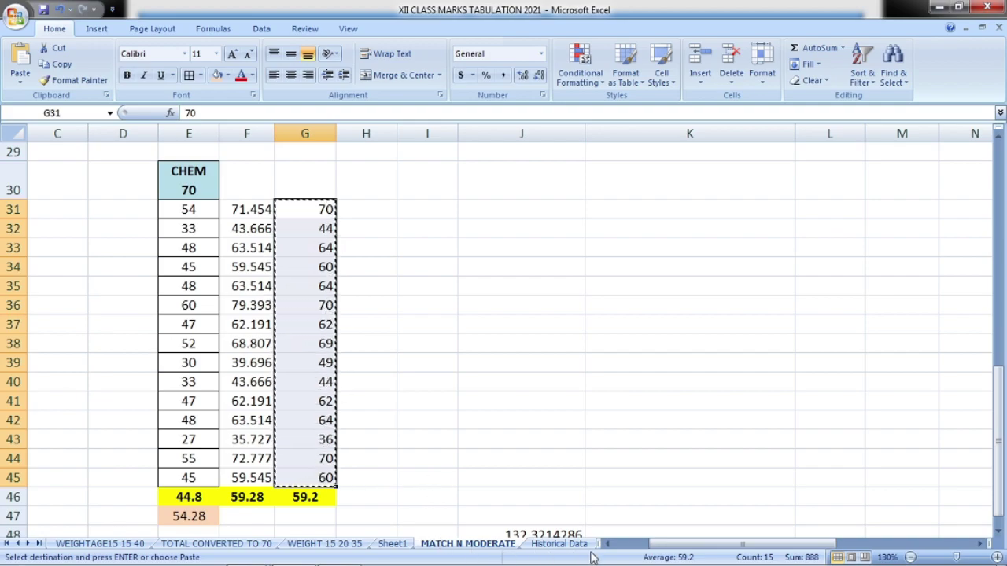
scroll(392, 359, "up", 10)
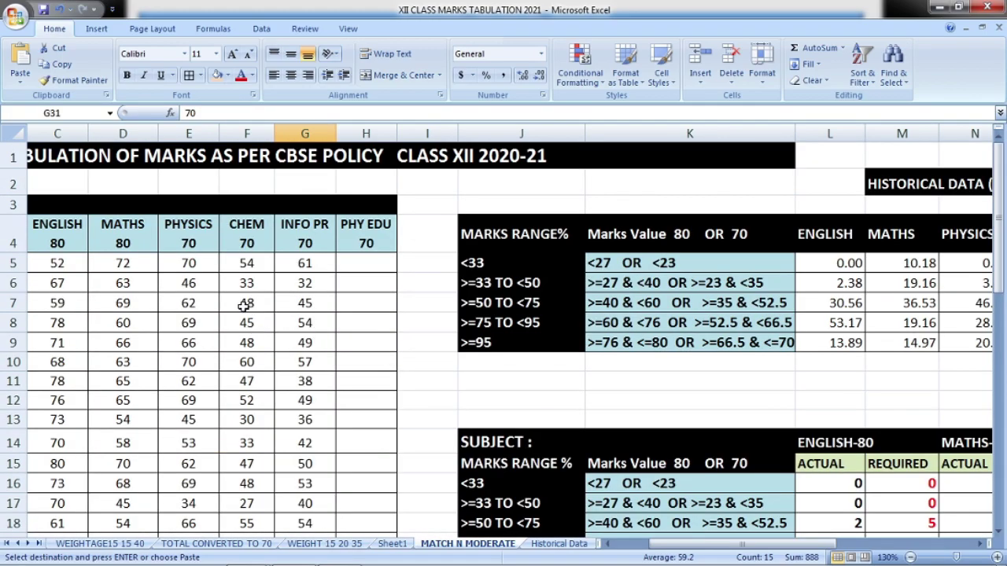
scroll(271, 417, "down", 4)
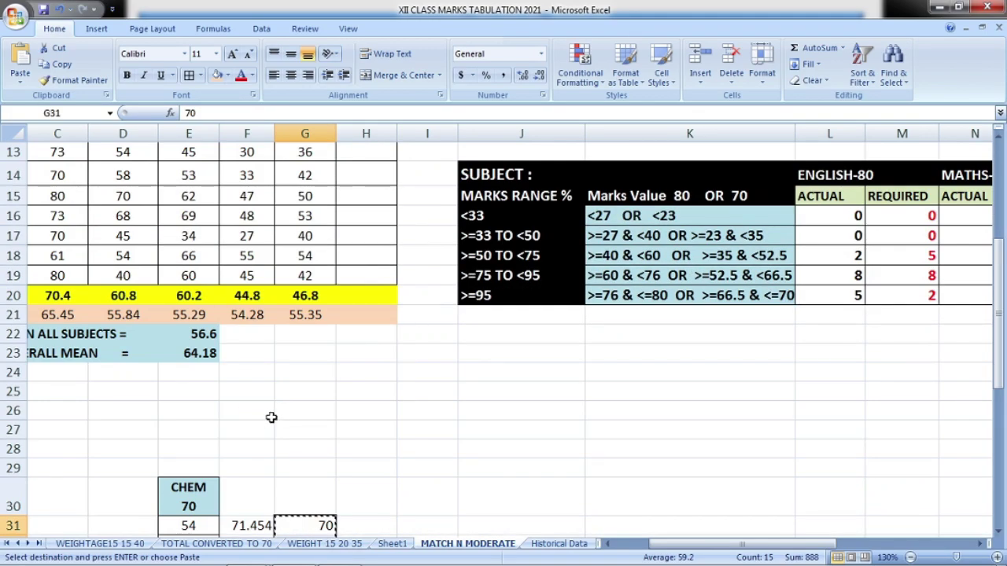
scroll(270, 416, "up", 4)
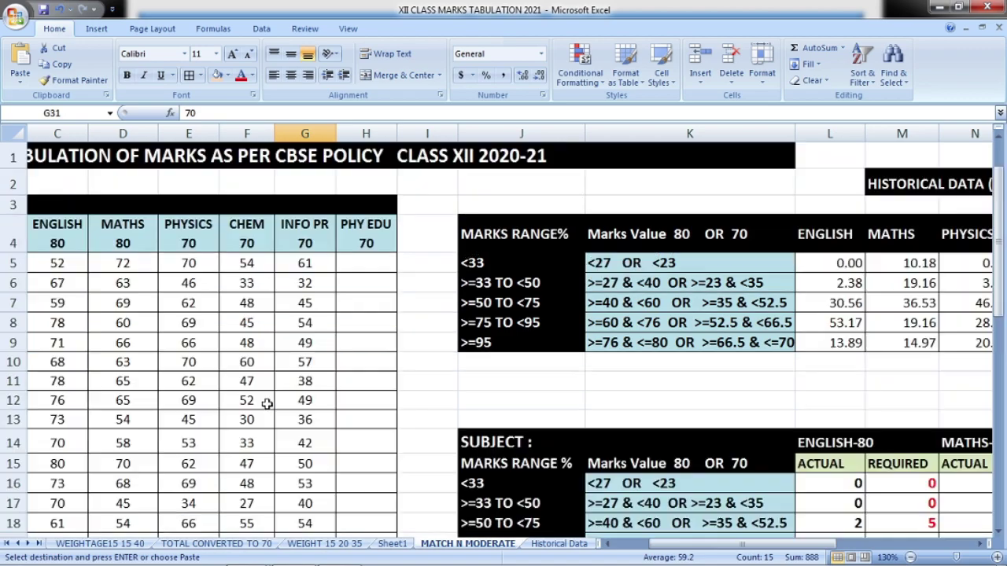
left_click(246, 262)
right_click(247, 263)
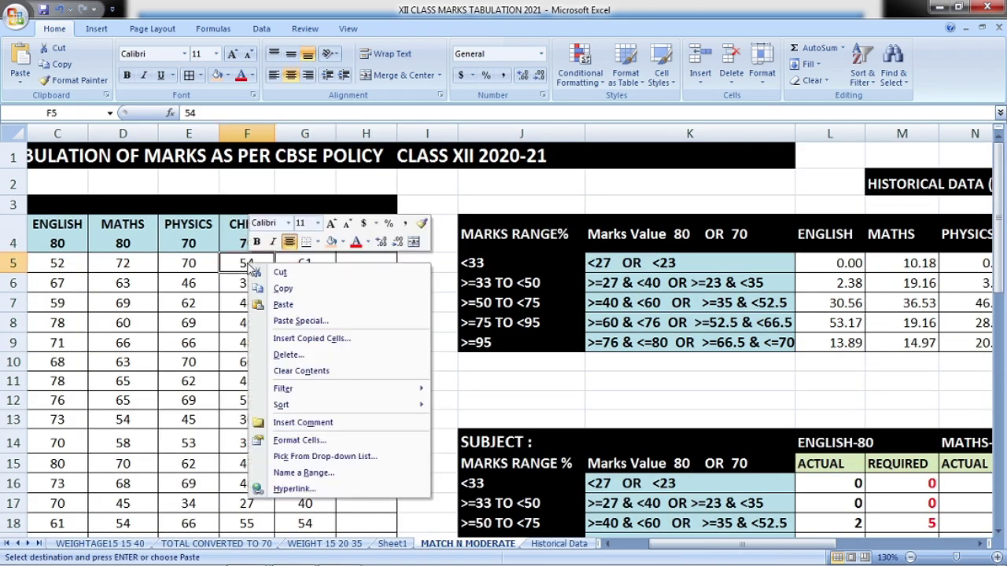
left_click(253, 319)
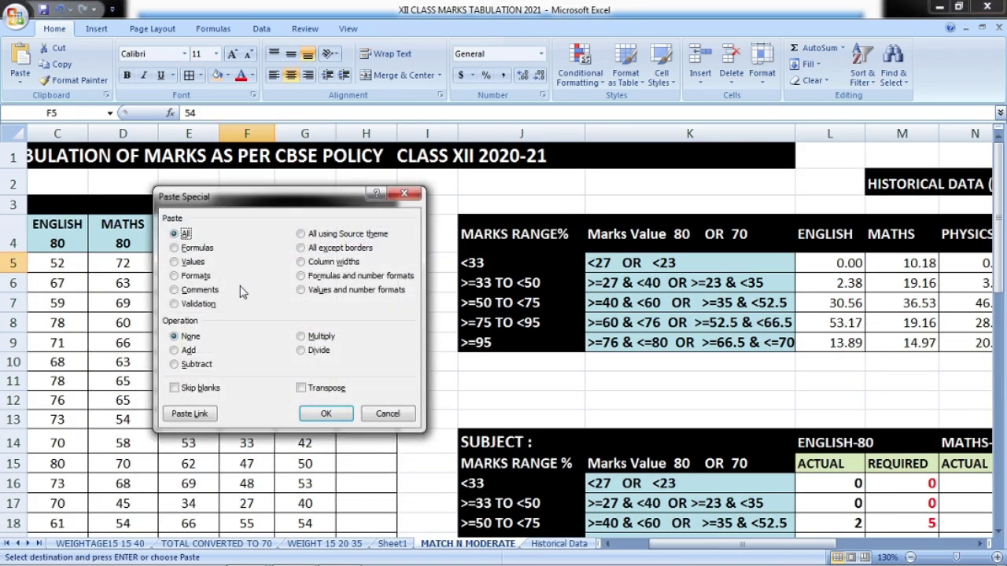
left_click(188, 262)
left_click(326, 414)
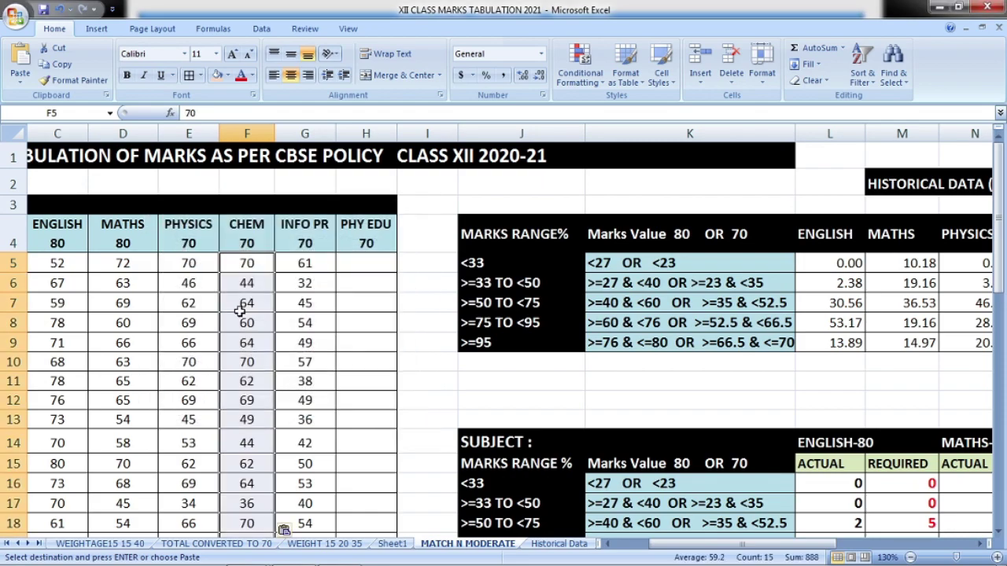
scroll(259, 309, "down", 3)
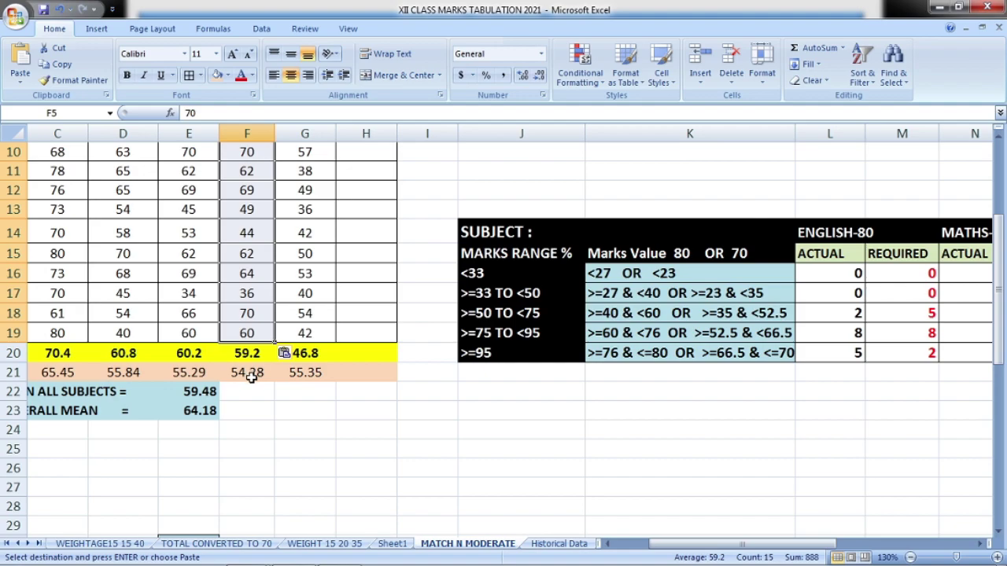
scroll(333, 372, "up", 3)
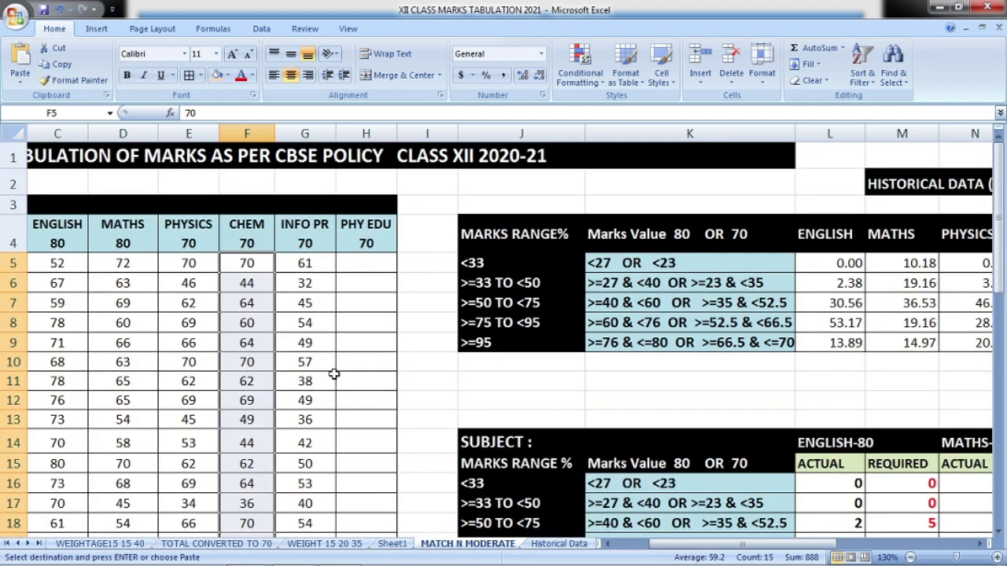
Copy the INFO PR column with its header and both mean rows from G4 down, and paste it over the Chemistry working column at E30
left_click(305, 263)
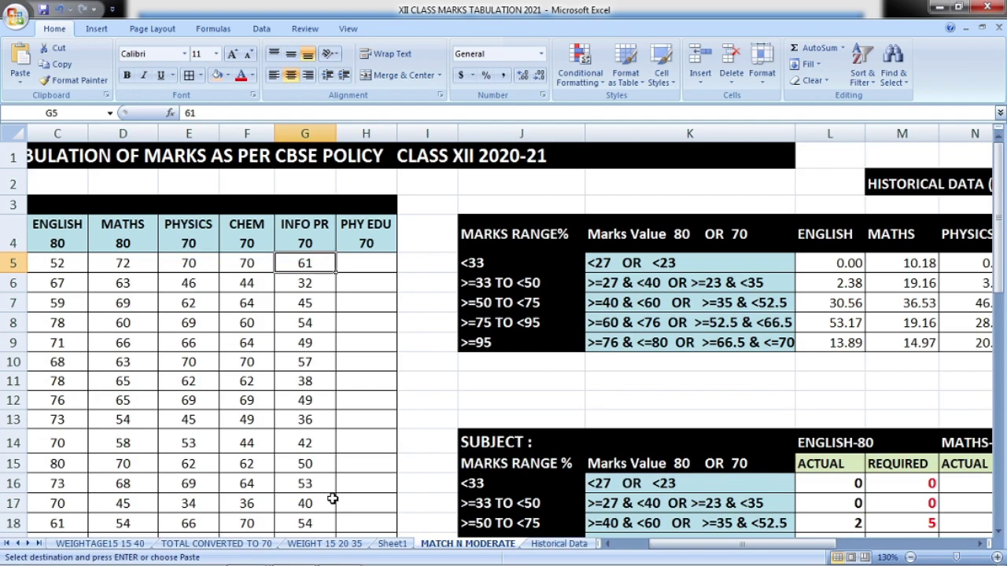
left_click_drag(304, 228, 324, 471)
right_click(314, 435)
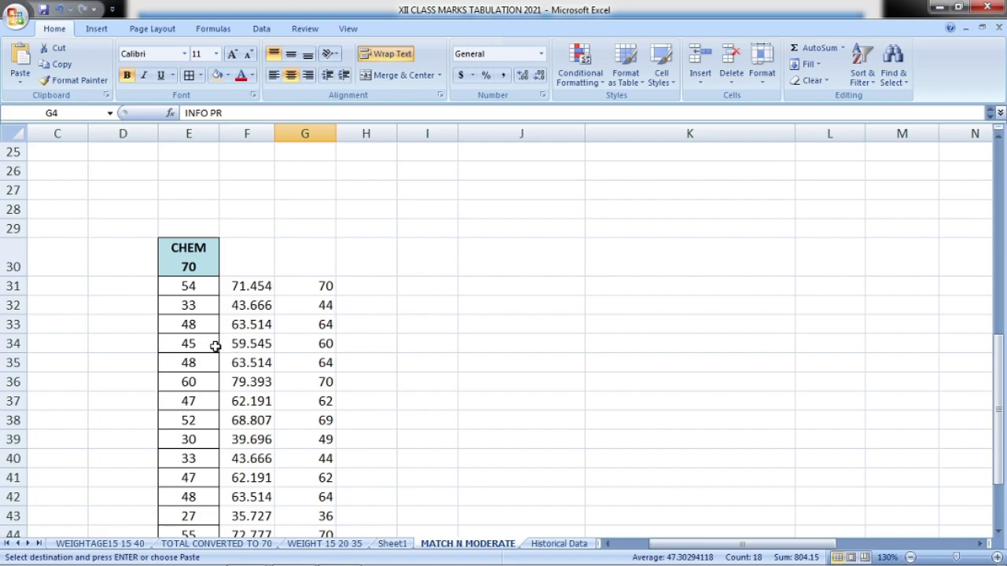
right_click(189, 265)
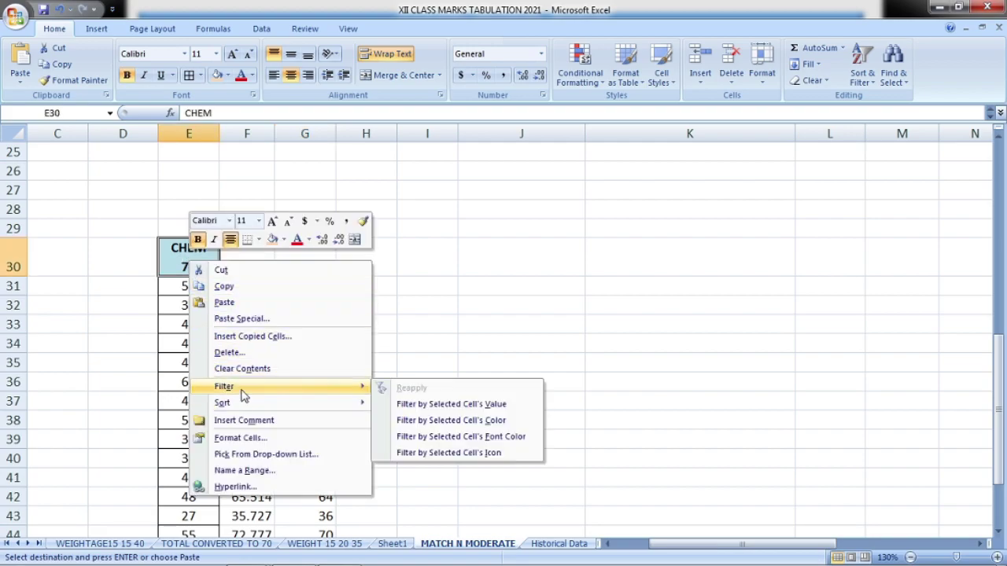
left_click(228, 302)
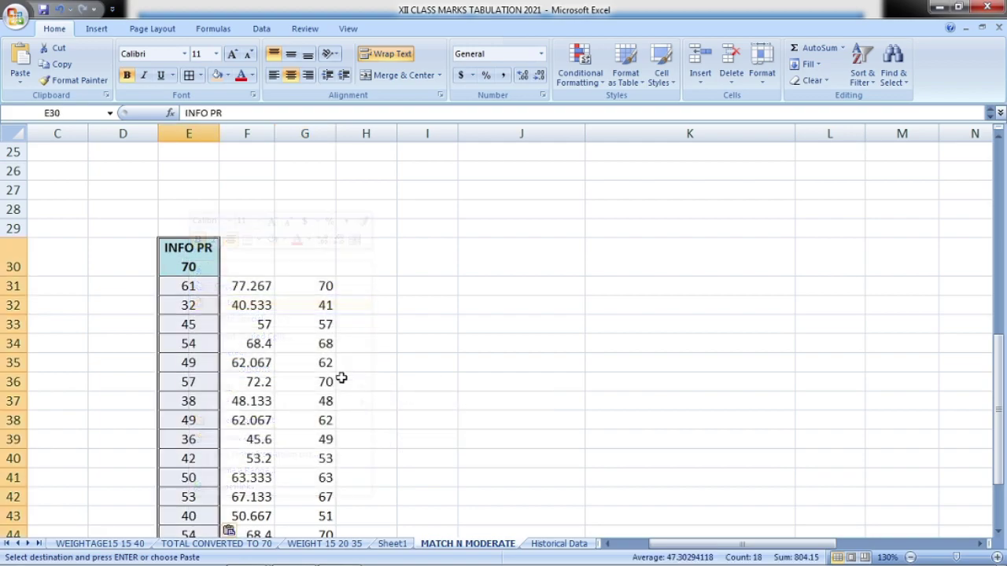
Update the scaling percentage formula in J48 to =60.35*100/E46 for INFO PR
scroll(335, 420, "down", 2)
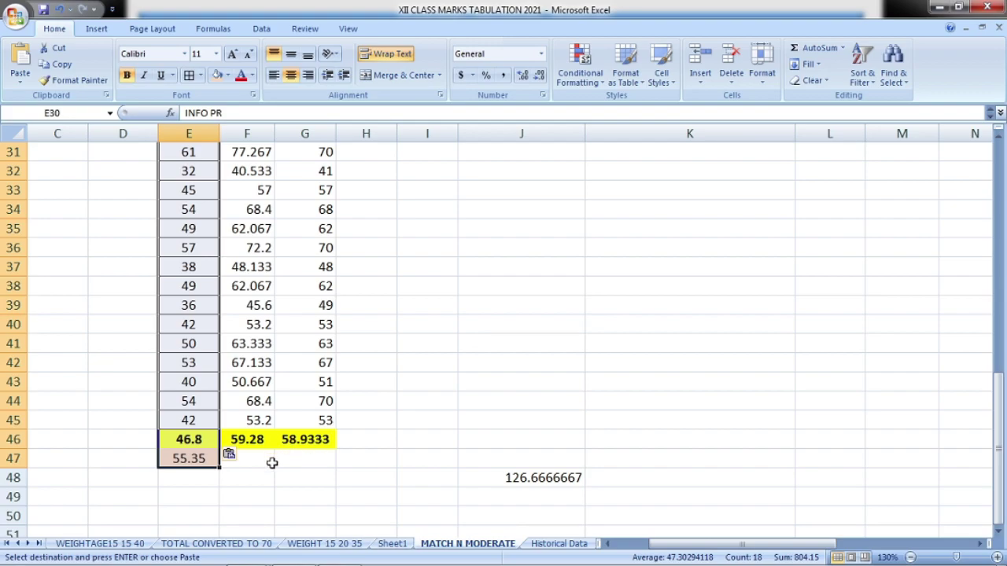
left_click(188, 460)
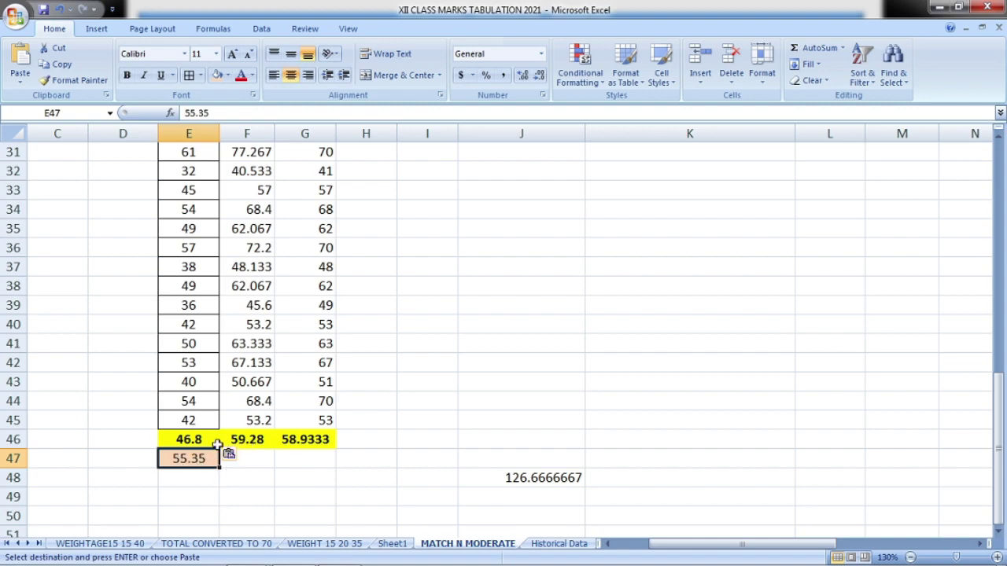
left_click(189, 439)
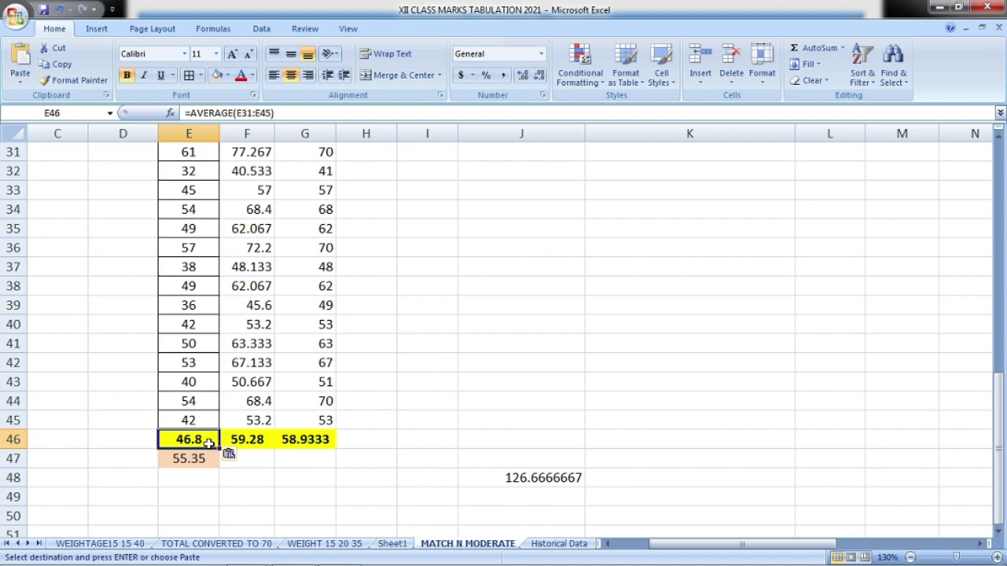
left_click(502, 480)
double_click(502, 480)
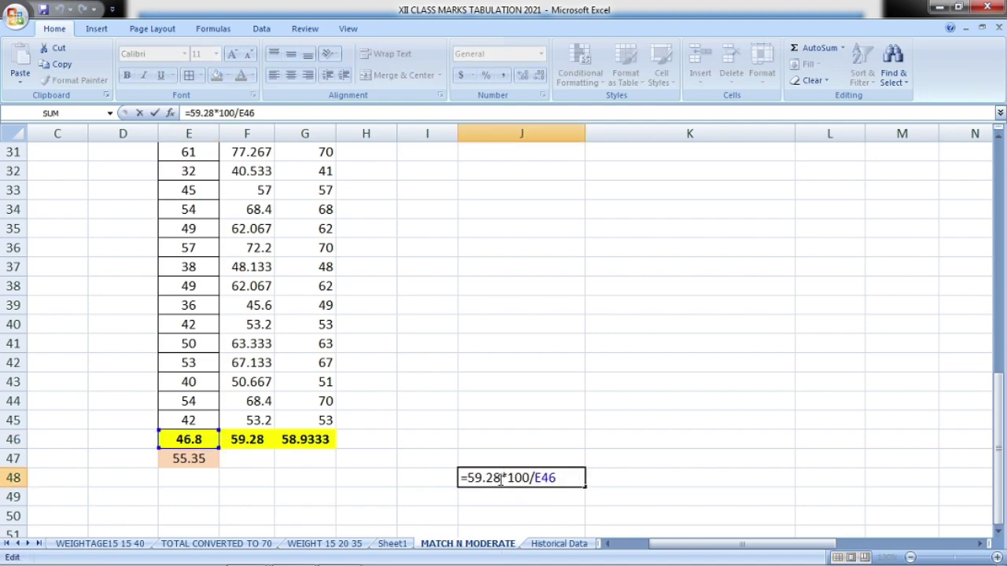
left_click_drag(500, 479, 467, 480)
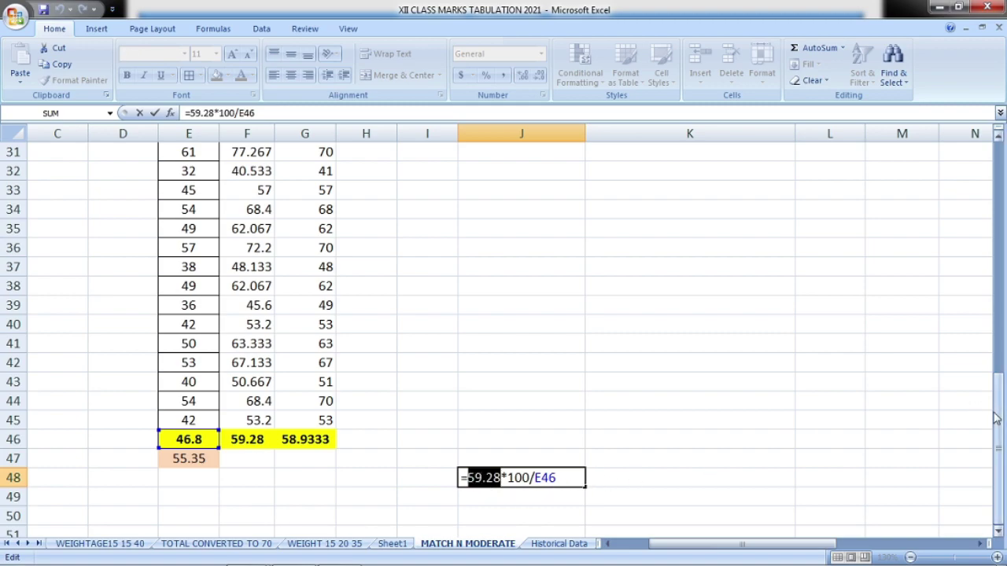
type("60")
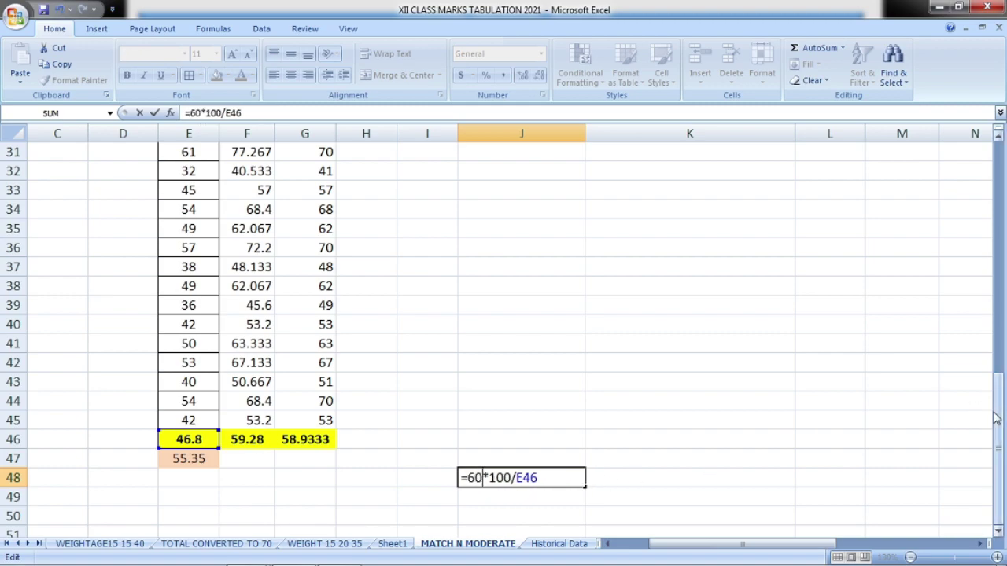
type(".")
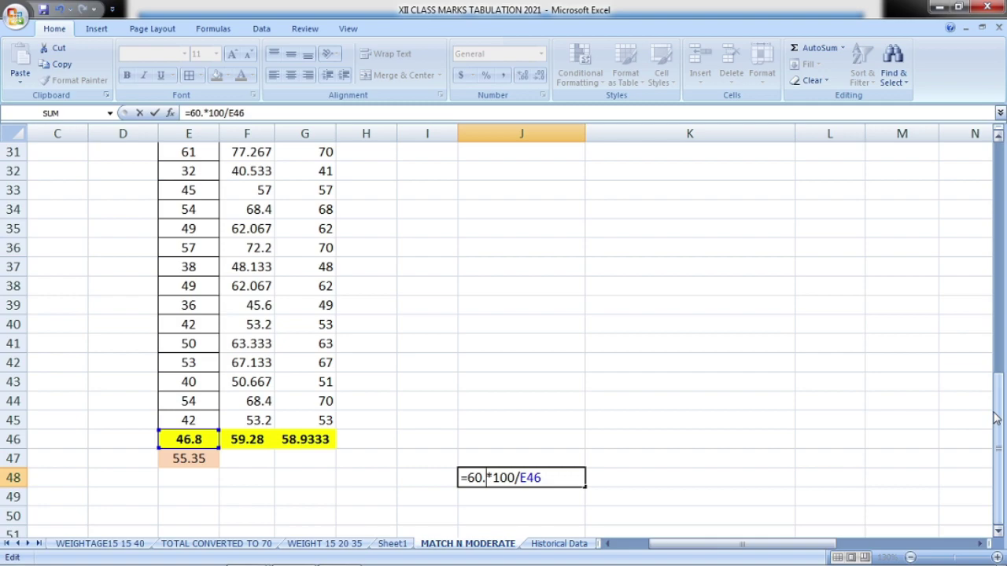
type("35")
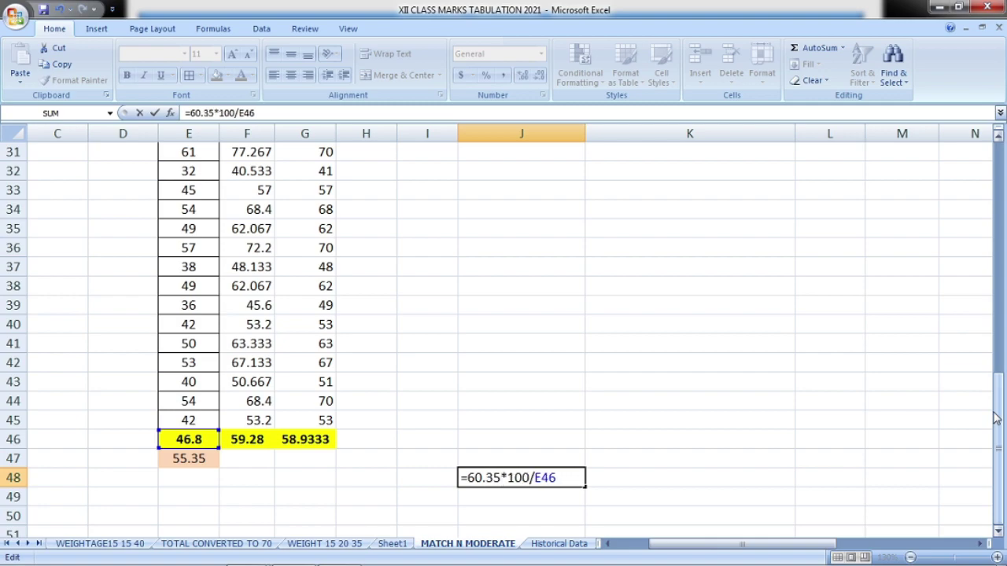
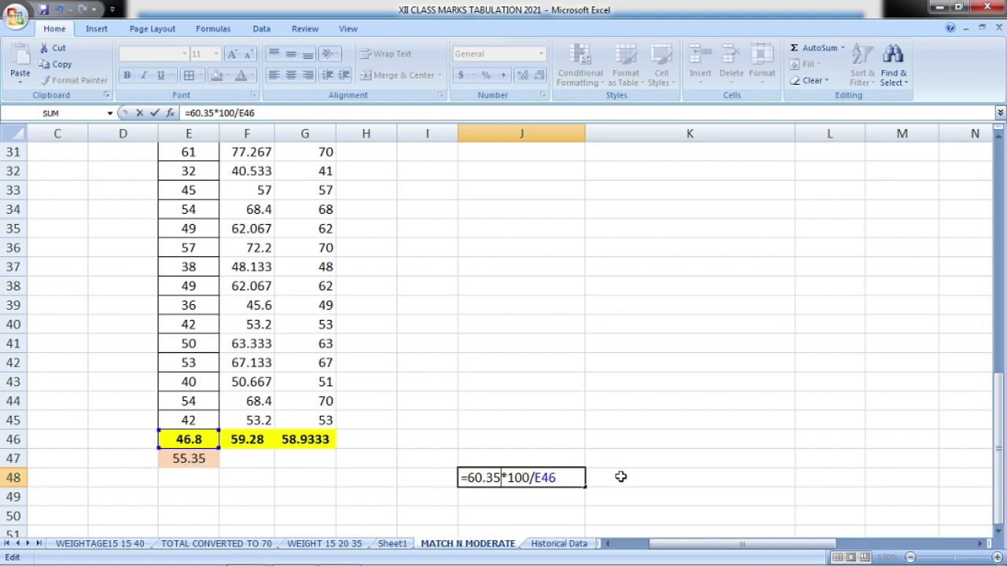
key("ctrl+Return")
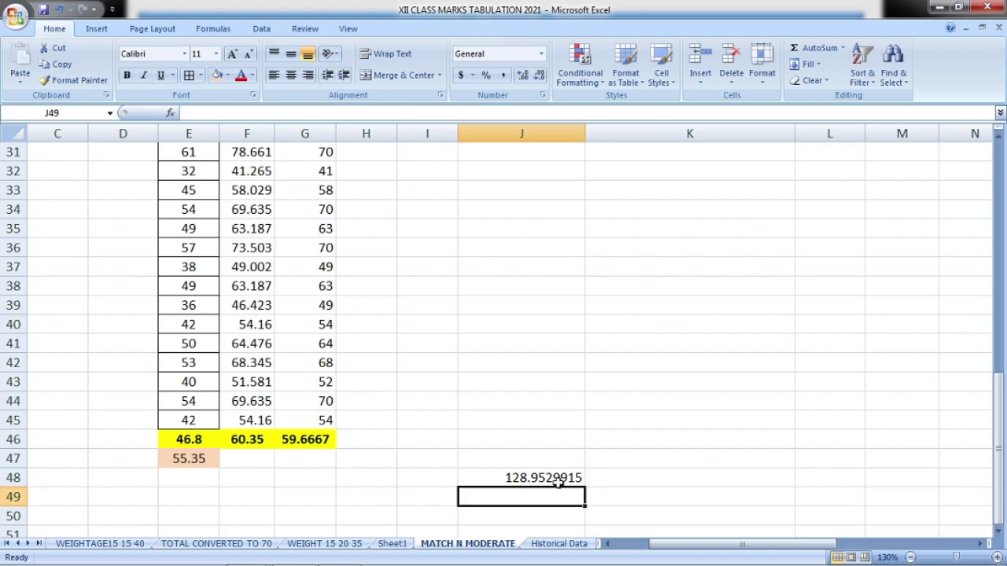
Check the scaled mark formula =E31*$J$48/100 in F31 and fill it down through F45
scroll(469, 414, "up", 4)
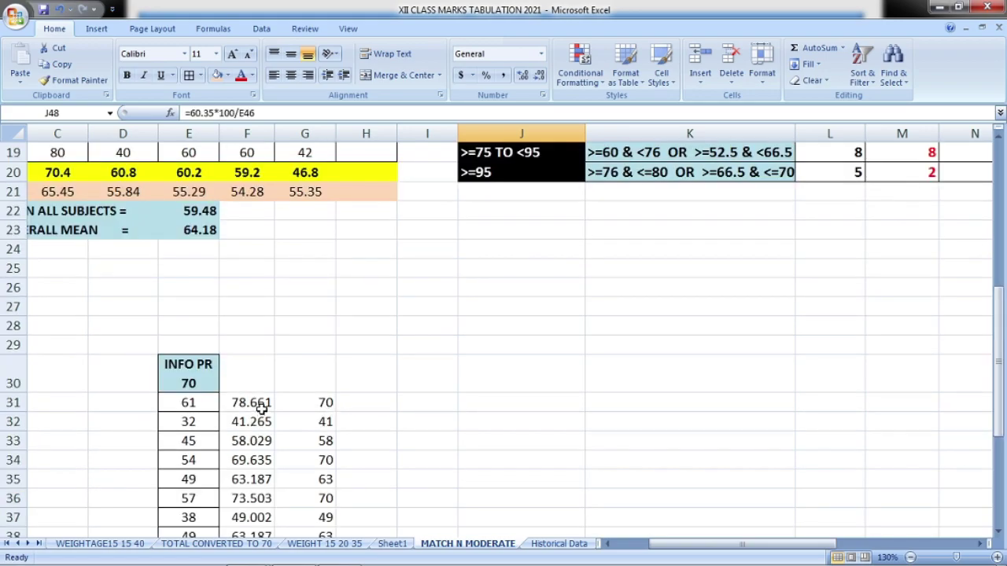
scroll(395, 404, "down", 3)
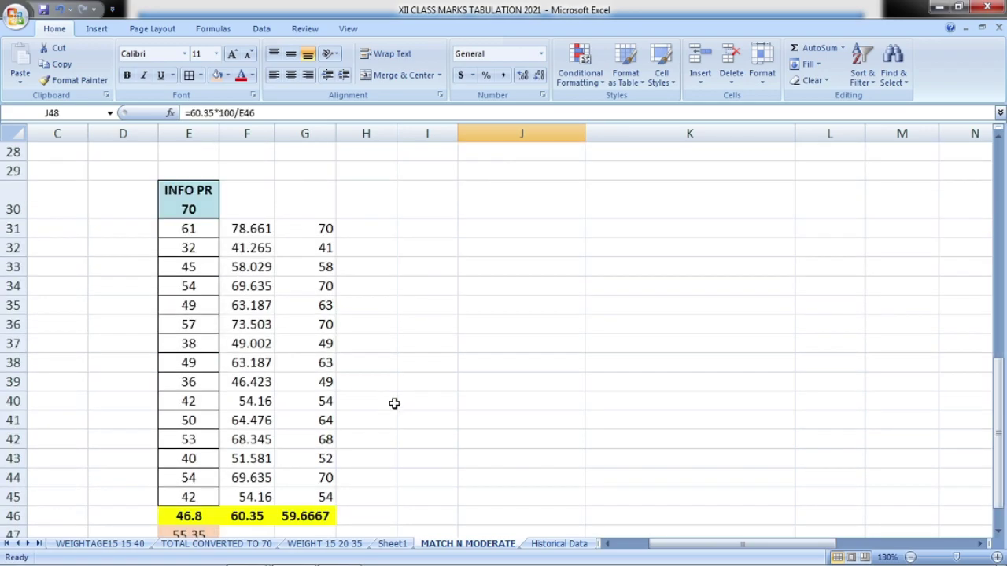
double_click(253, 228)
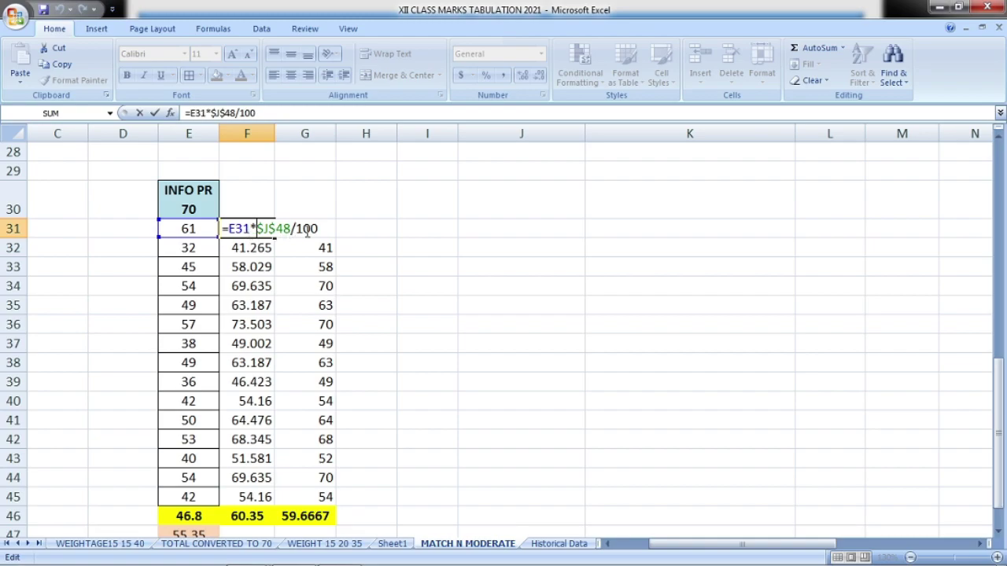
key("Return")
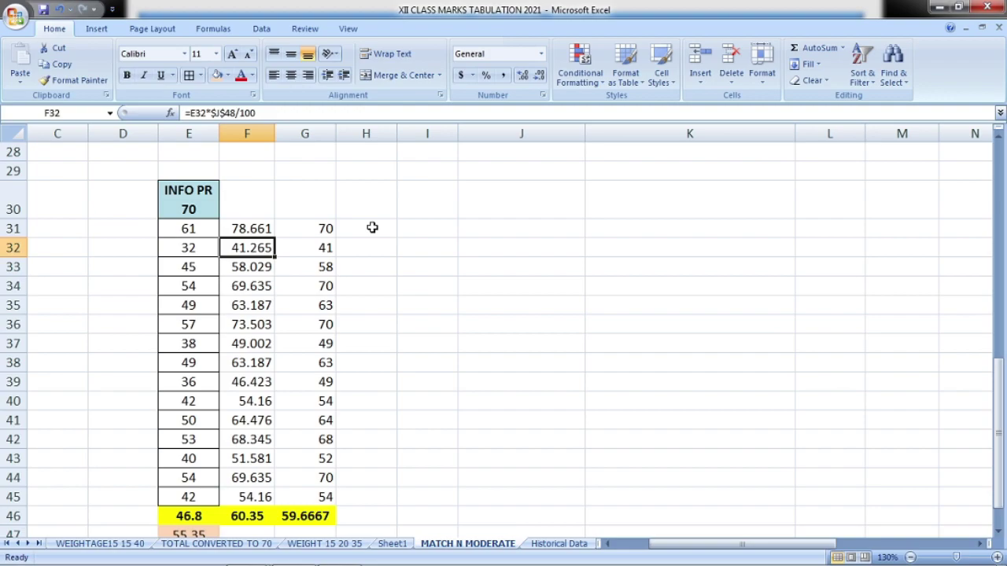
left_click(263, 228)
left_click_drag(275, 236, 267, 500)
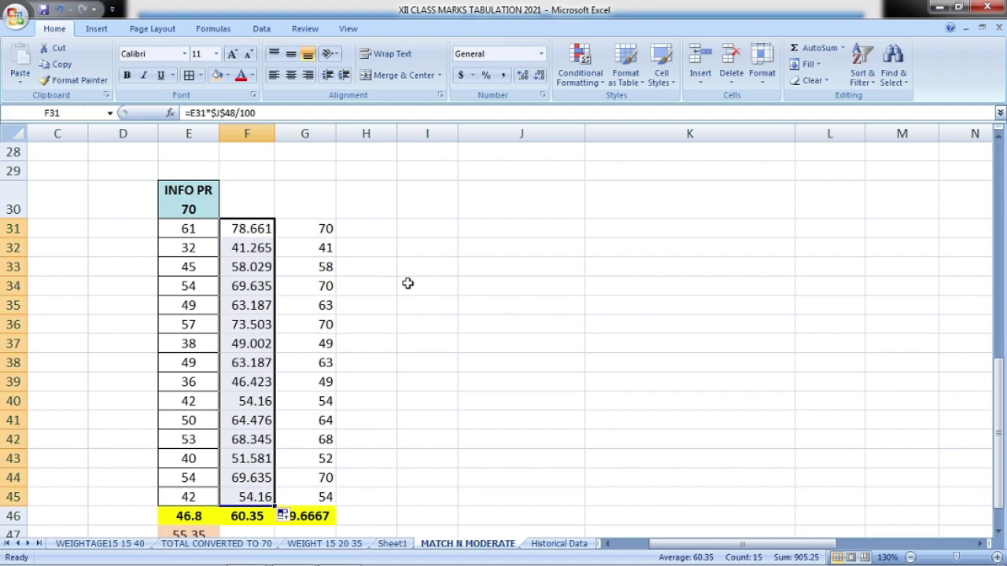
left_click(427, 323)
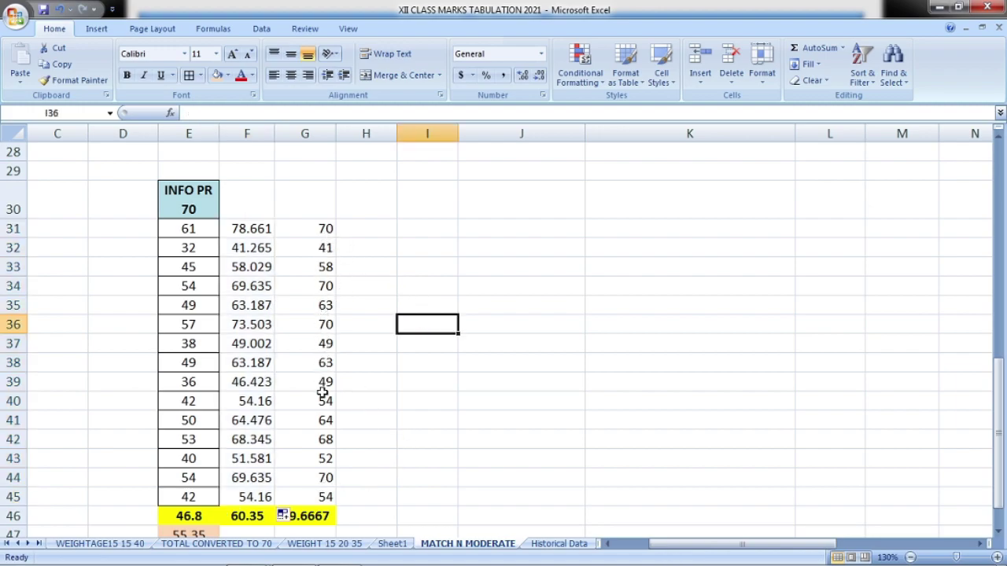
Enter =ROUND(F31,0) in G31 and fill it down through G45 to round the scaled INFO PR marks
double_click(321, 228)
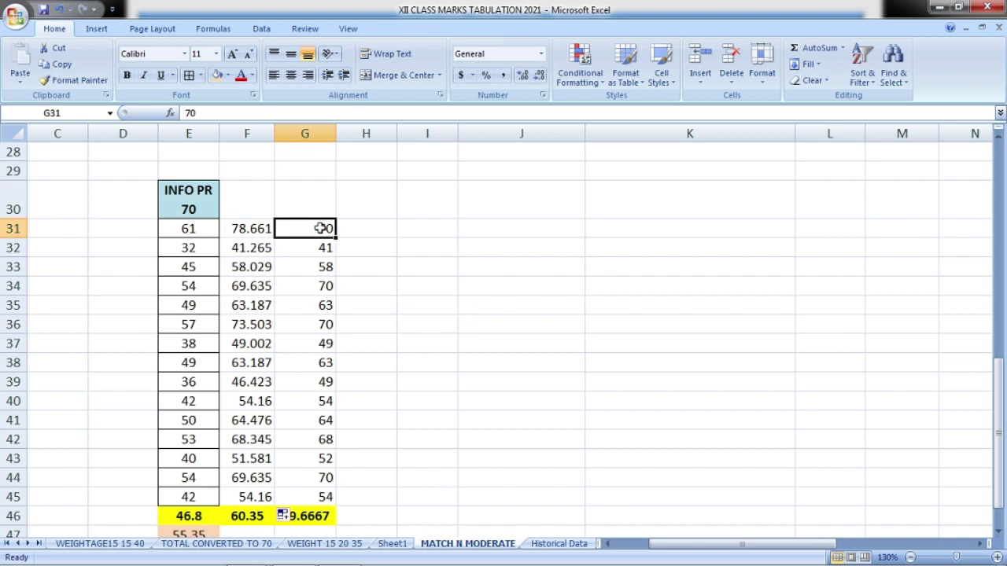
left_click(256, 228)
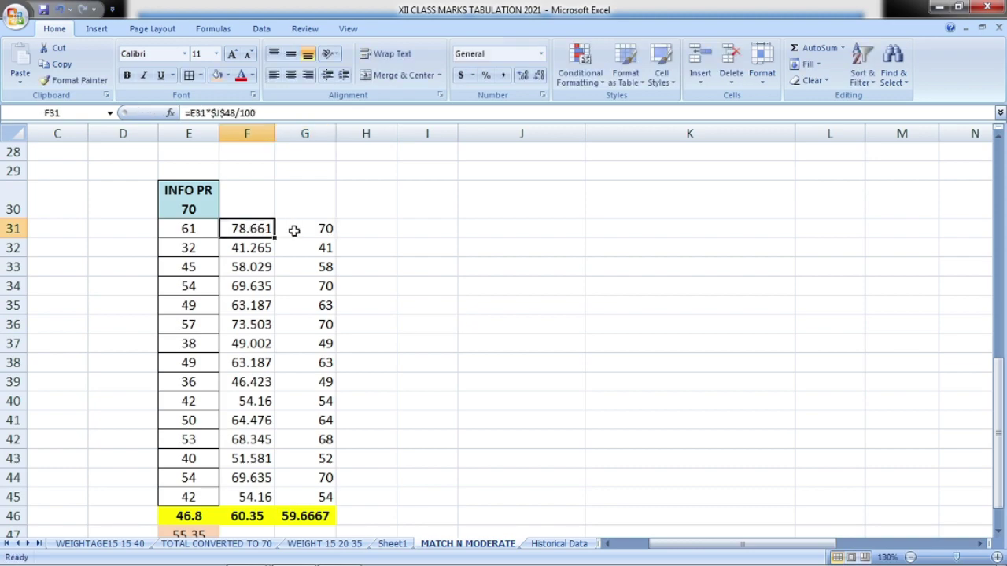
left_click(297, 228)
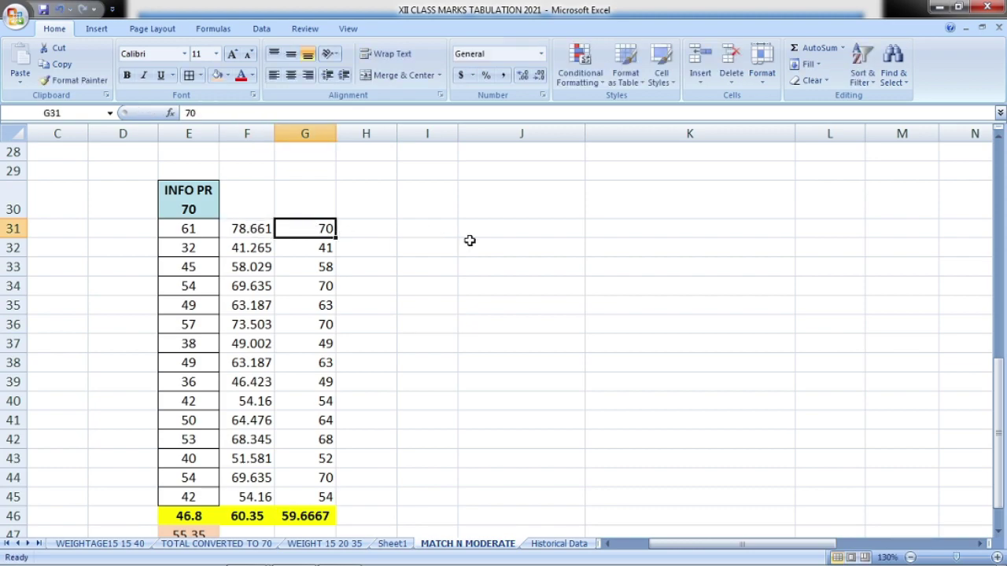
type("=round")
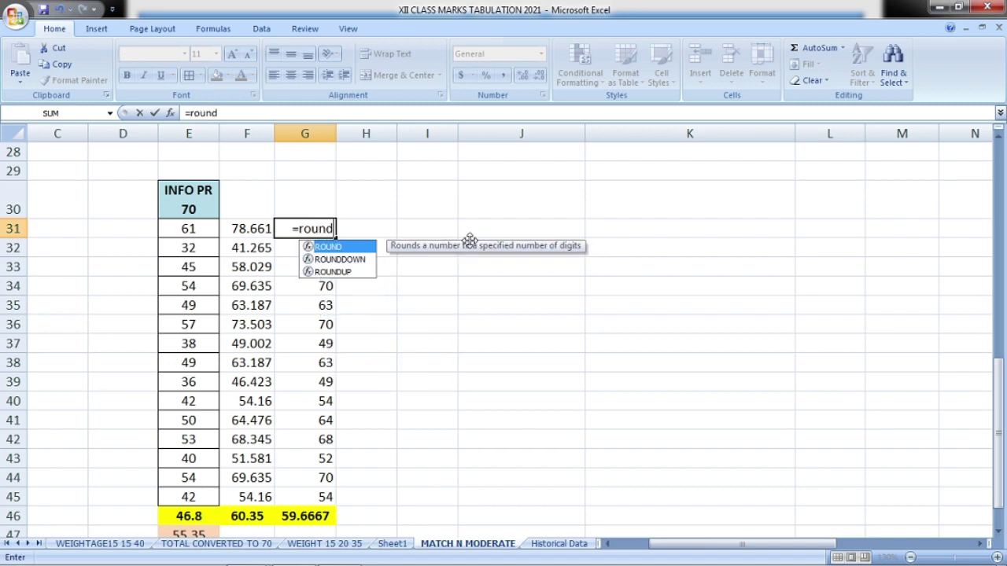
type("(")
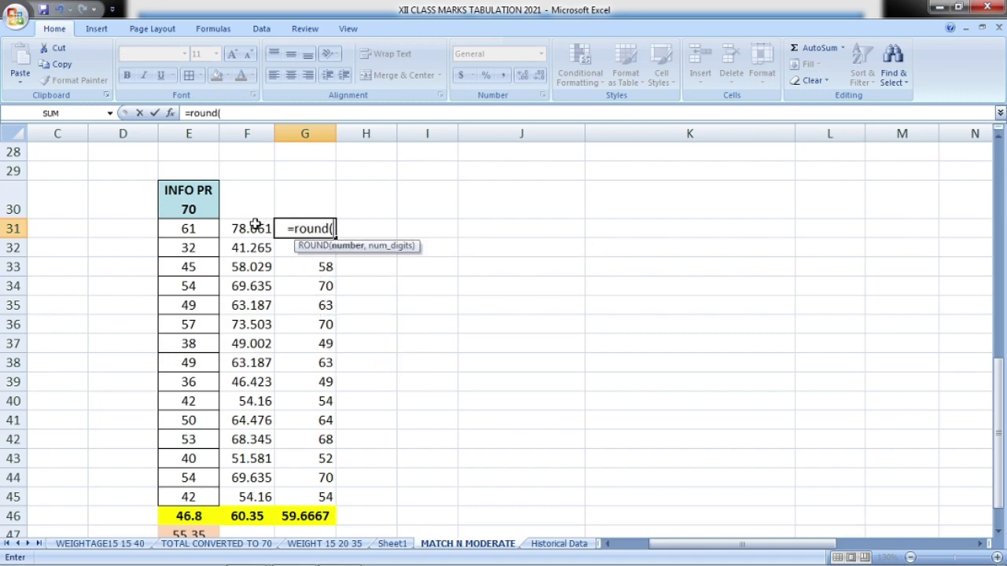
left_click(252, 229)
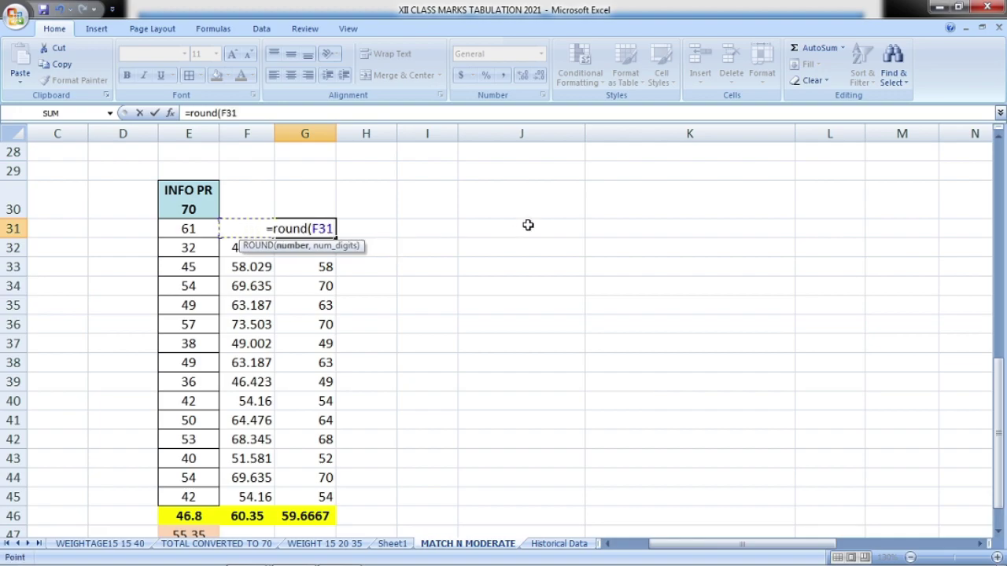
type(",0)")
key("Return")
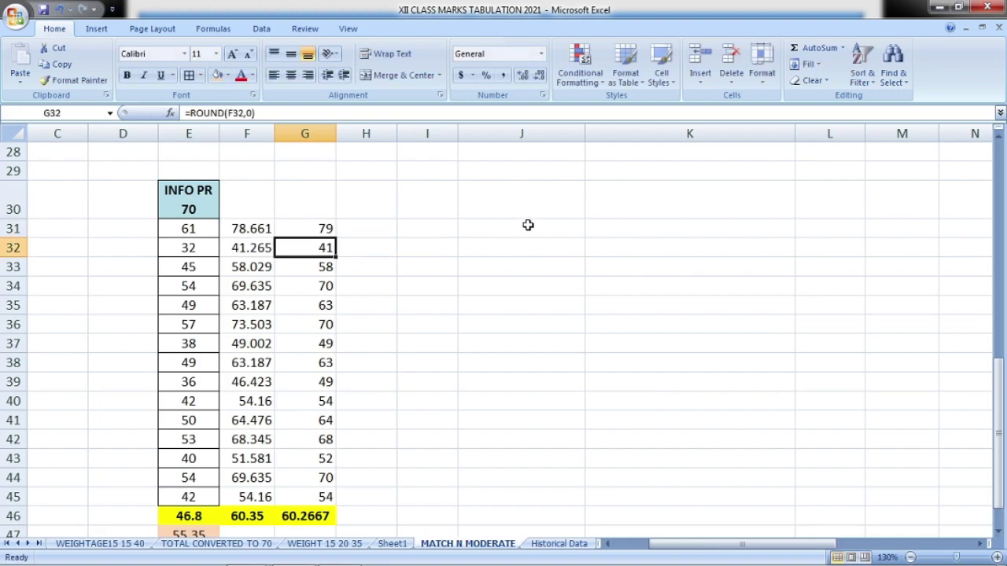
left_click(324, 229)
left_click_drag(336, 240, 349, 498)
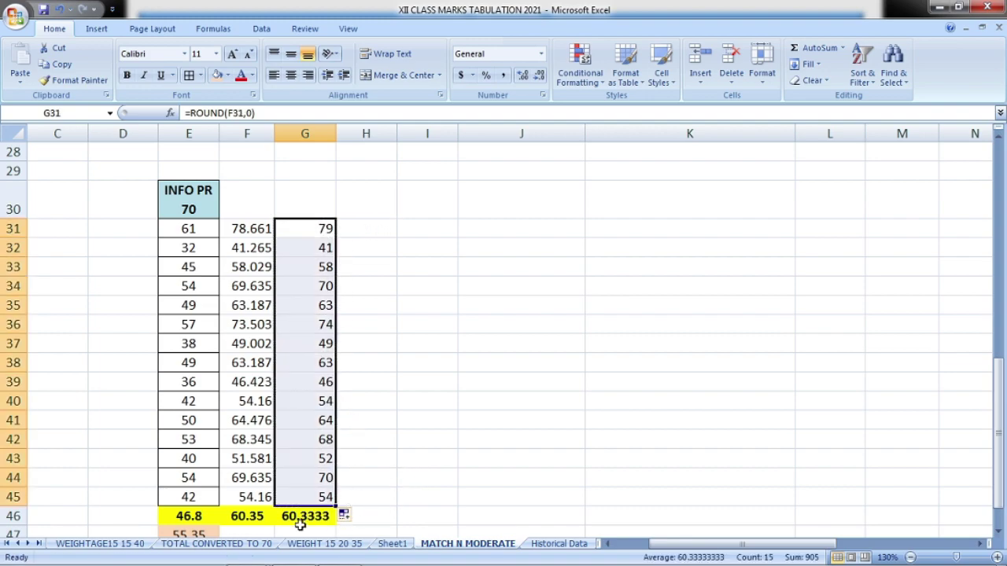
scroll(250, 515, "down", 1)
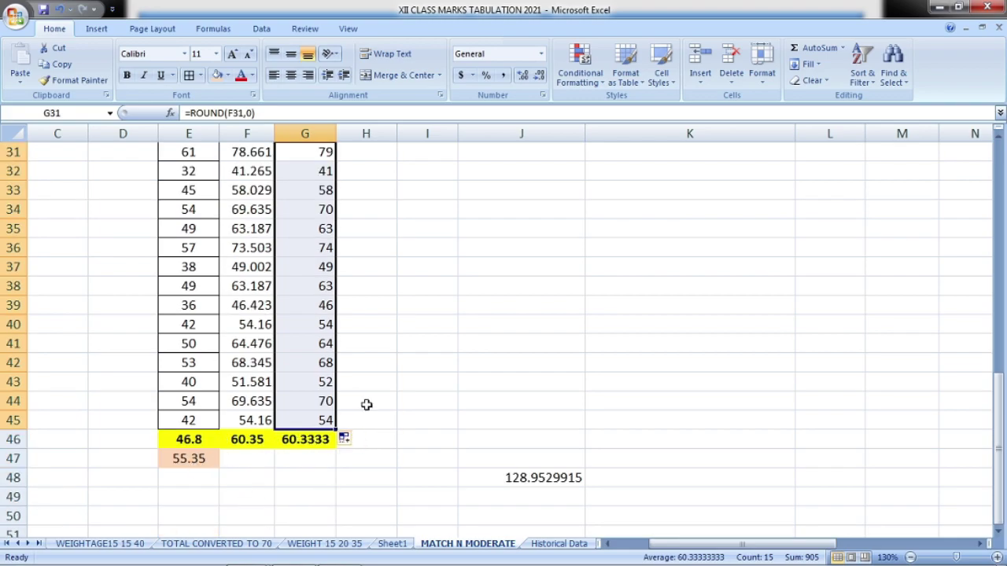
Cap the two rounded marks above the 70 maximum by entering 70 in G31 and G36
scroll(367, 405, "up", 2)
left_click(328, 287)
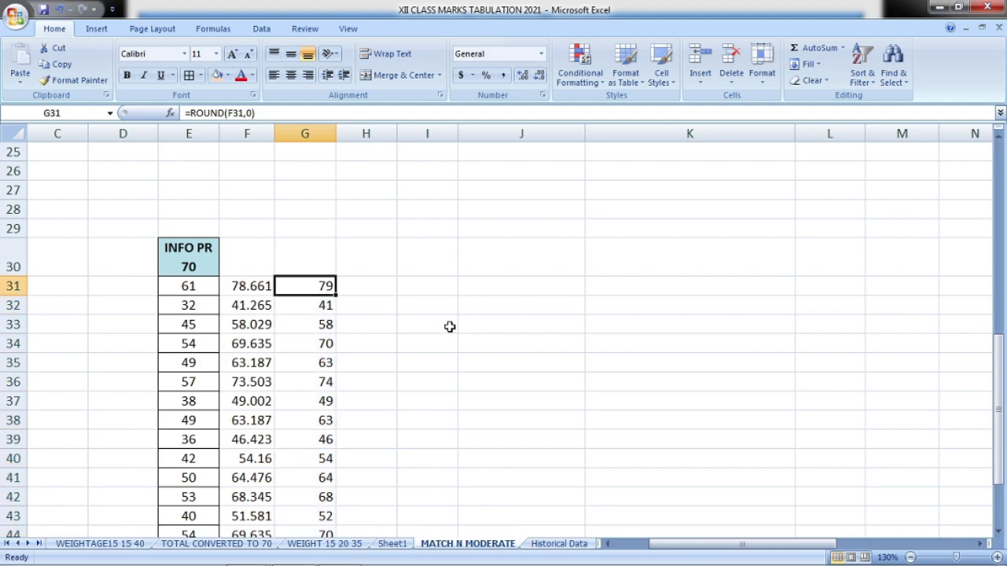
type("70")
key("Return")
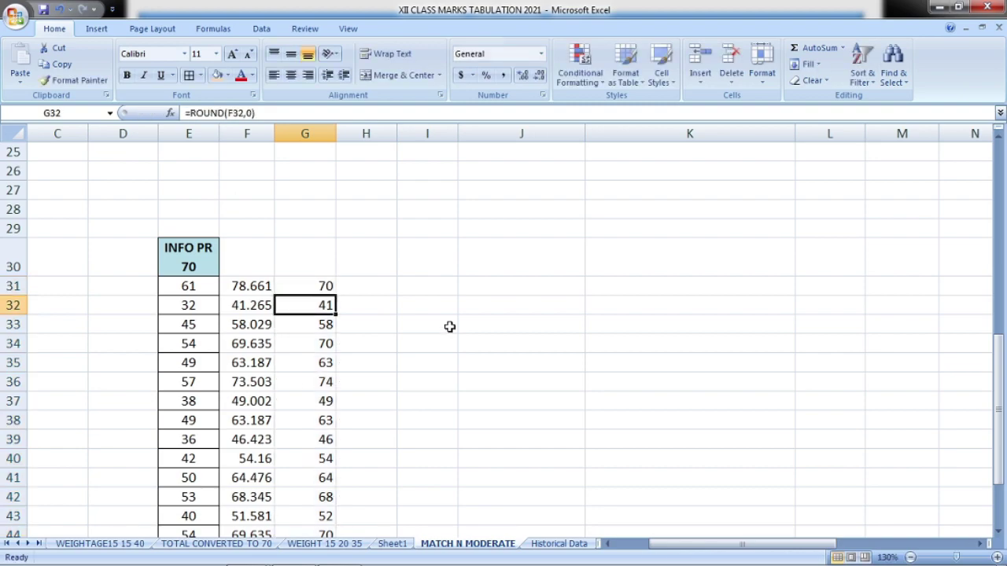
key("Down")
key("Down")
key("Down")
key("Down")
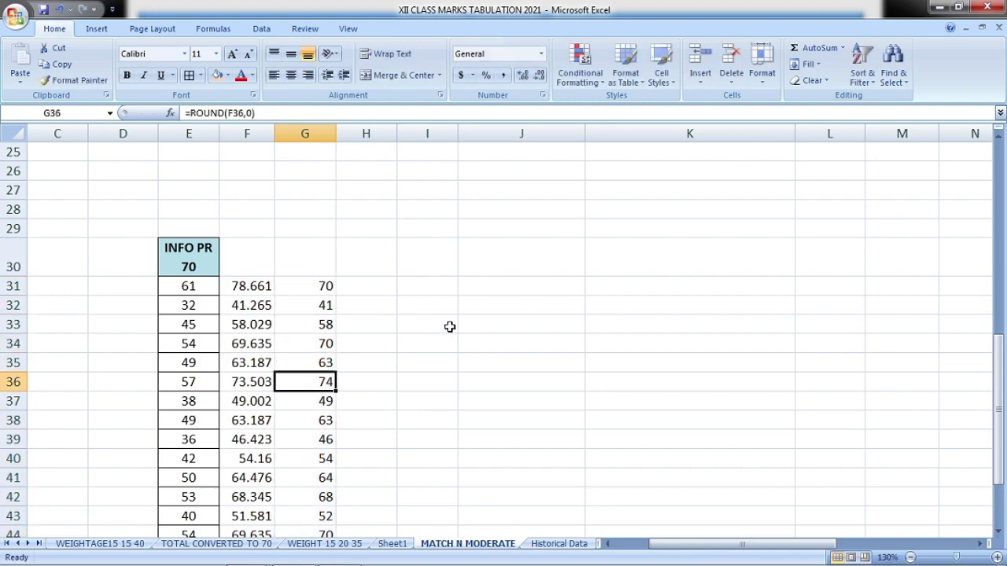
type("70")
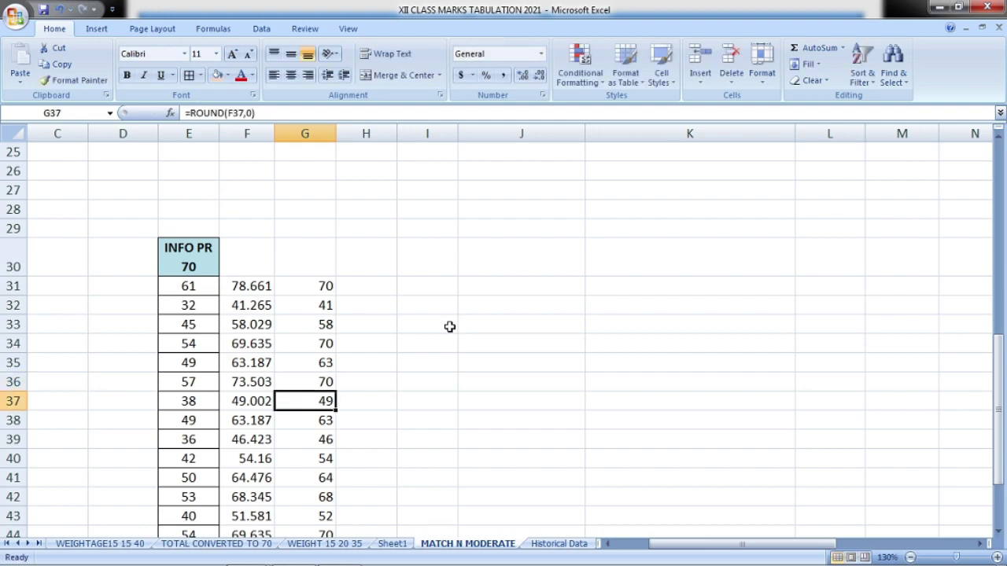
Review the rounded INFO PR marks in column G and their mean in G46 to find marks to adjust
key("Down")
key("Down")
key("Down")
key("Down")
key("Down")
key("Down")
key("Down")
key("Down")
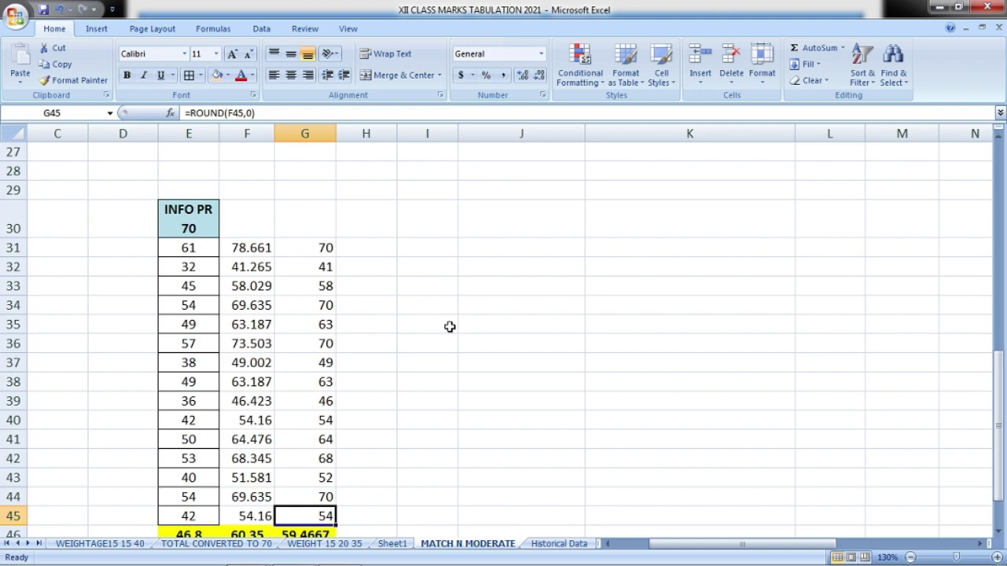
key("Up")
key("Up")
key("Up")
key("Up")
key("Up")
key("Up")
key("Up")
key("Up")
key("Up")
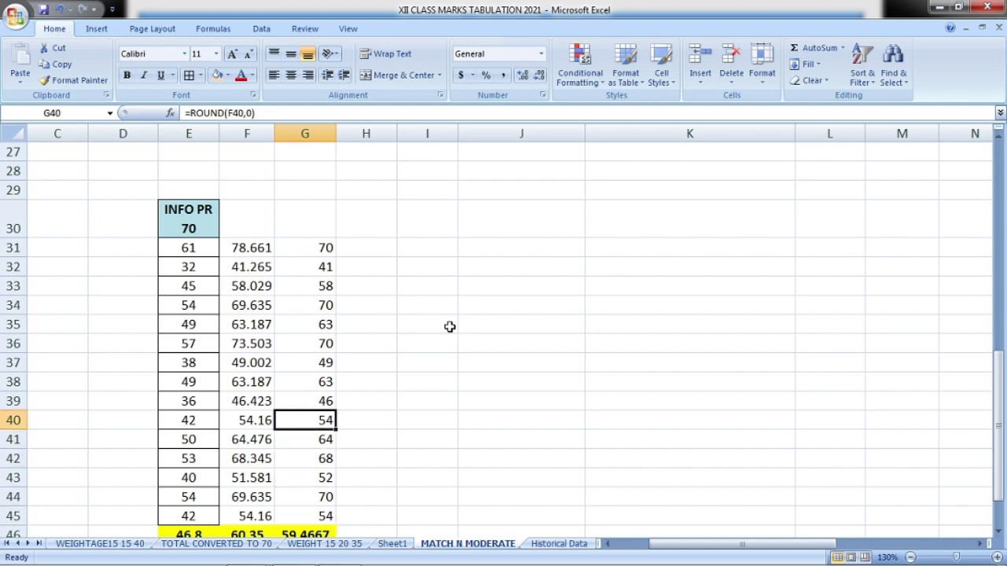
key("Down")
key("Down")
key("Down")
key("Down")
key("Down")
key("Down")
key("Down")
key("Down")
key("Down")
key("Down")
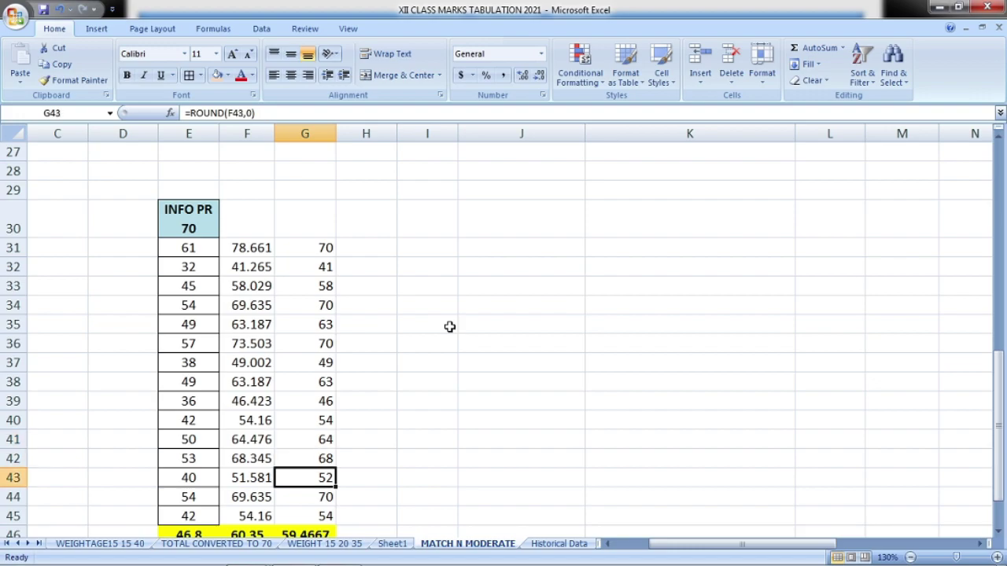
key("Down")
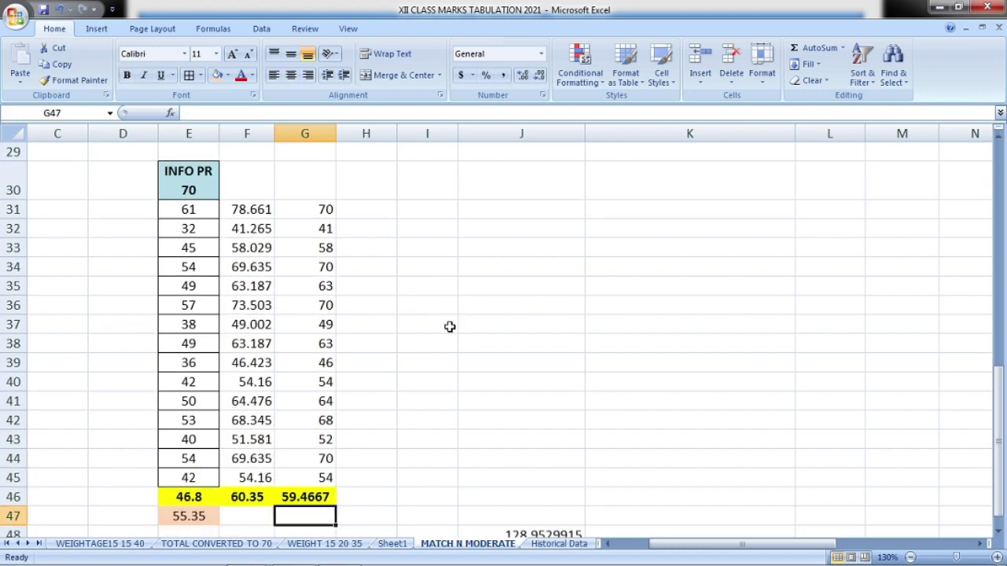
Raise the moderated INFO PR mark in G37 to 55
key("Up")
key("Up")
key("Up")
key("Up")
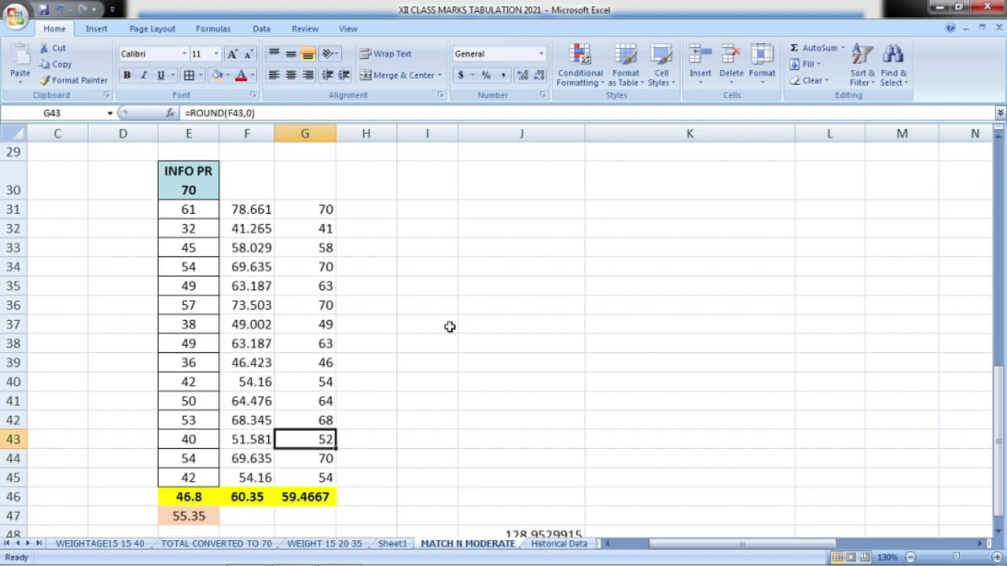
key("Up")
key("Up")
key("Up")
key("Up")
key("Up")
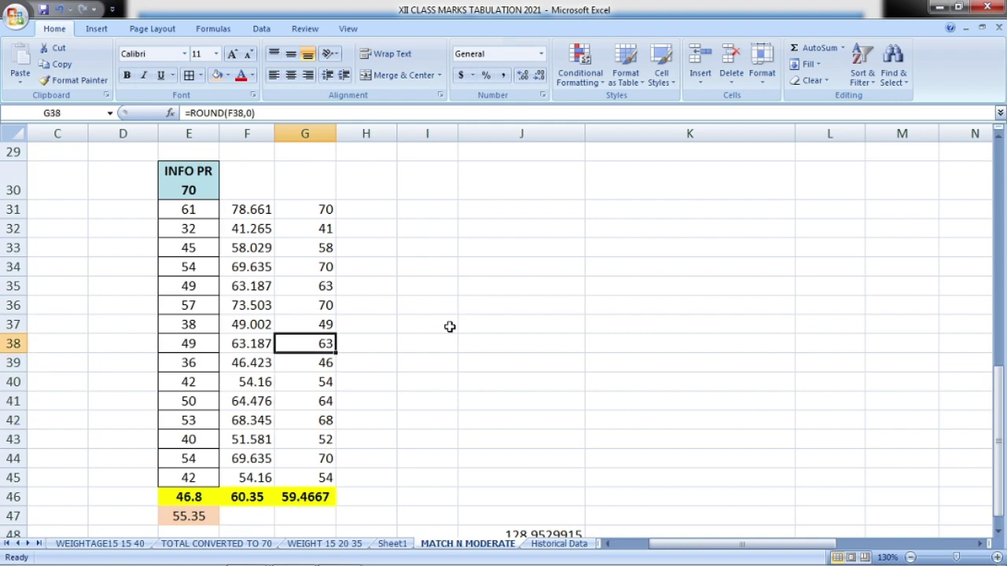
key("Up")
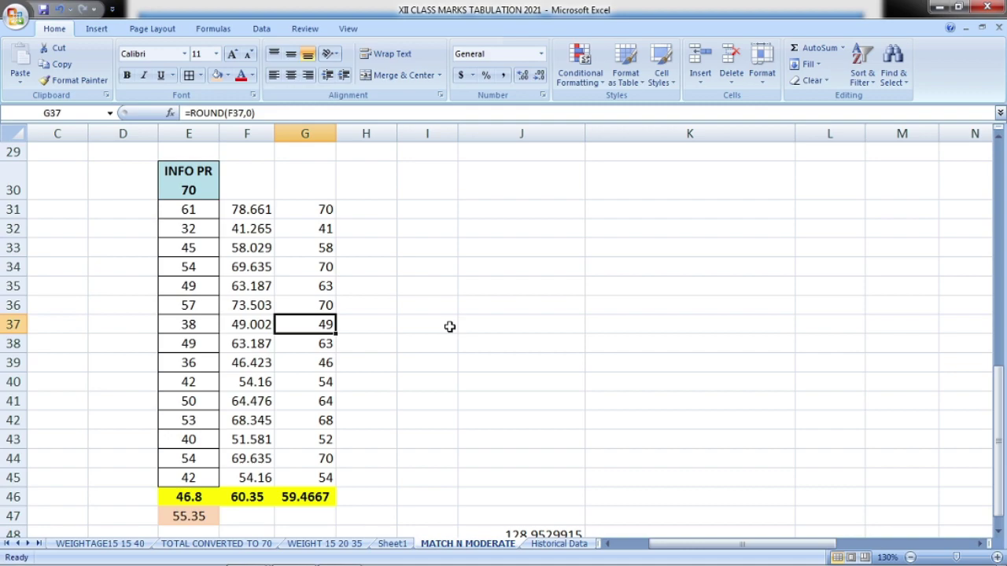
type("55")
key("Return")
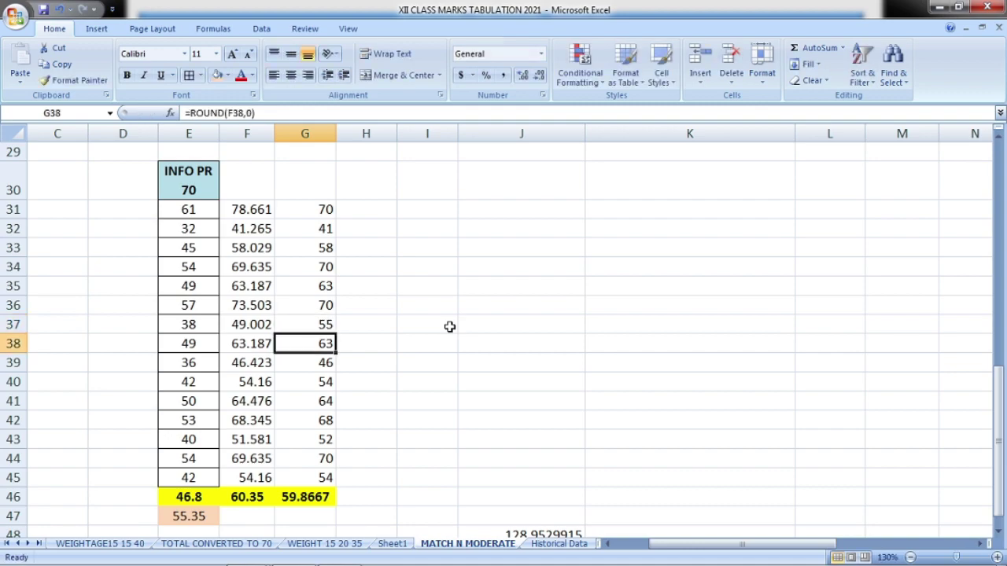
Raise the moderated INFO PR mark in G32 to 46
key("Up")
key("Up")
key("Up")
key("Up")
key("Up")
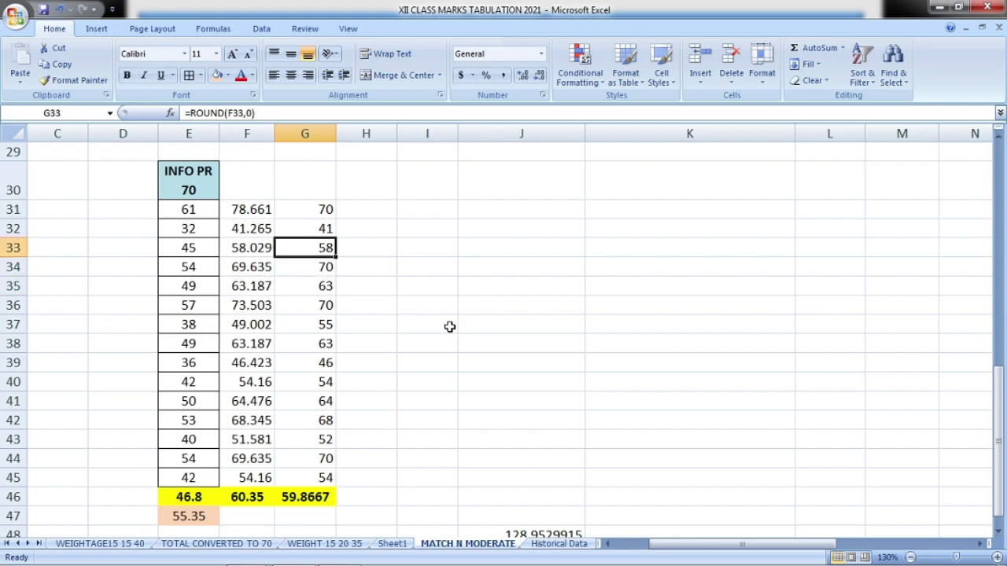
key("Up")
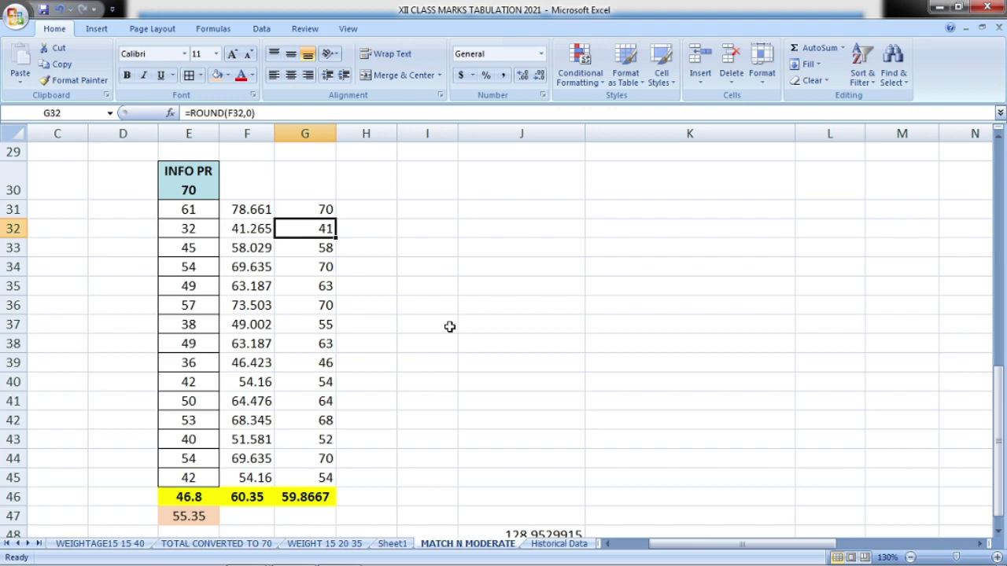
type("4")
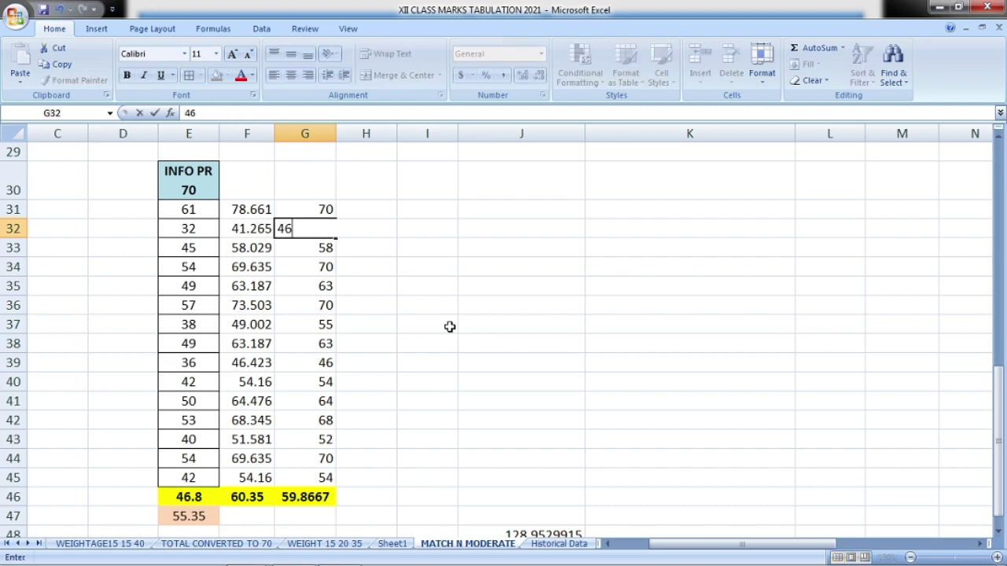
key("Return")
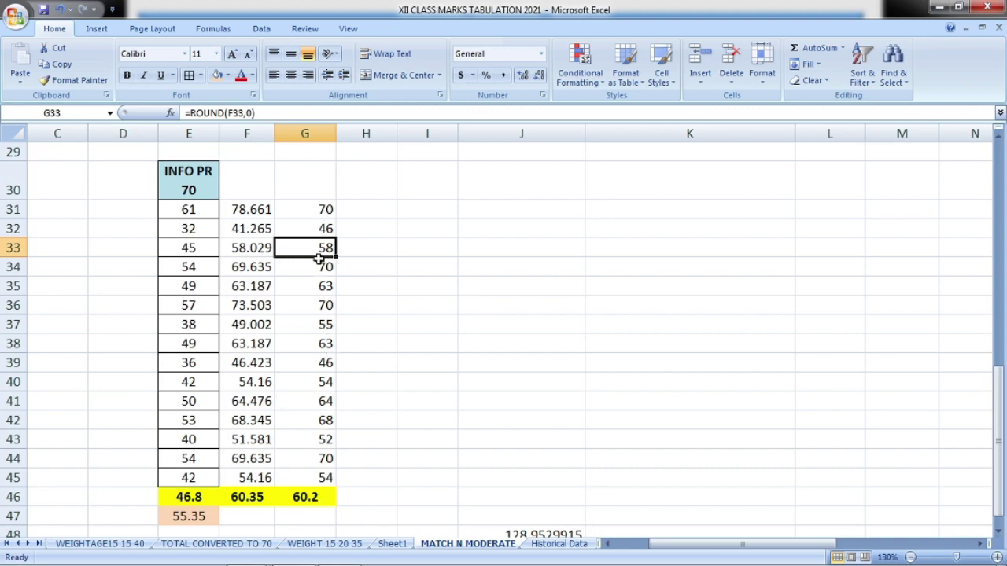
Copy the rounded marks in G31:G45 and paste them as values into the INFO PR column starting at G5
left_click_drag(323, 206, 332, 475)
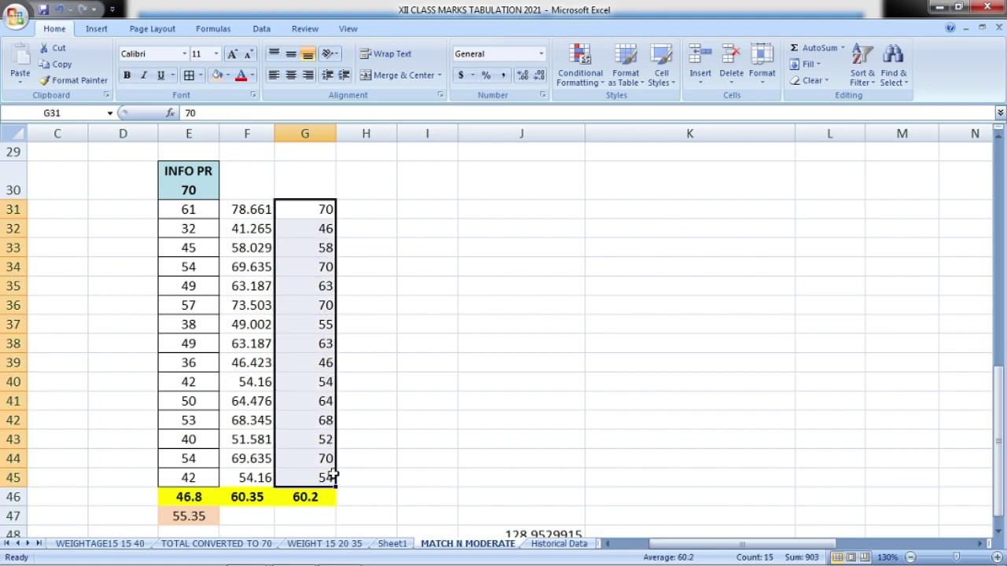
key("ctrl+c")
scroll(263, 331, "up", 10)
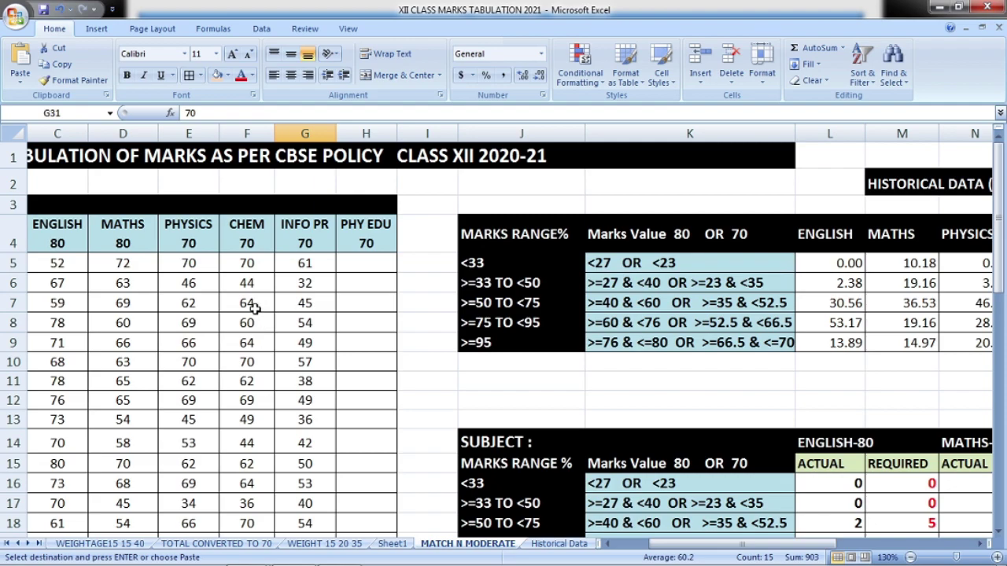
right_click(304, 265)
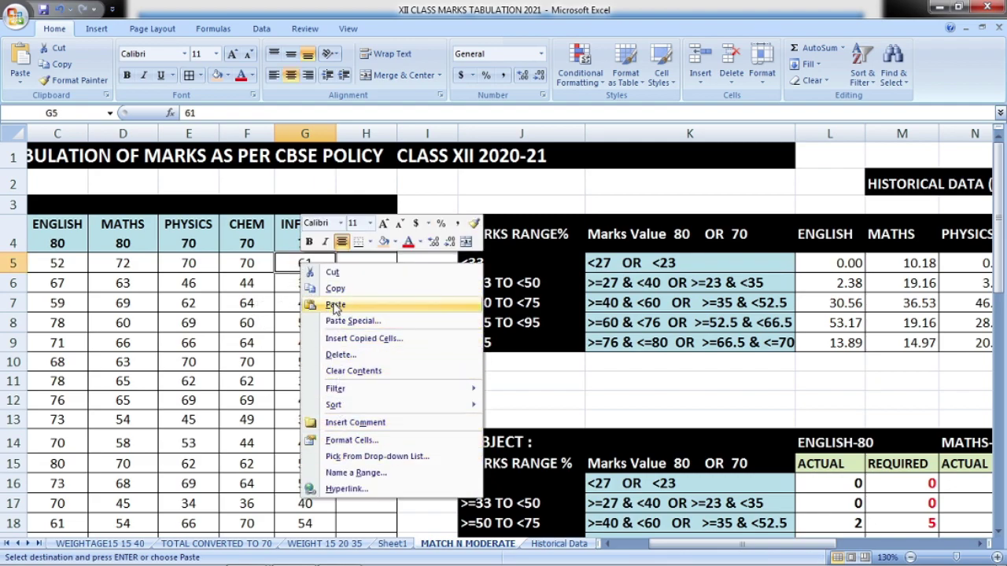
left_click(349, 322)
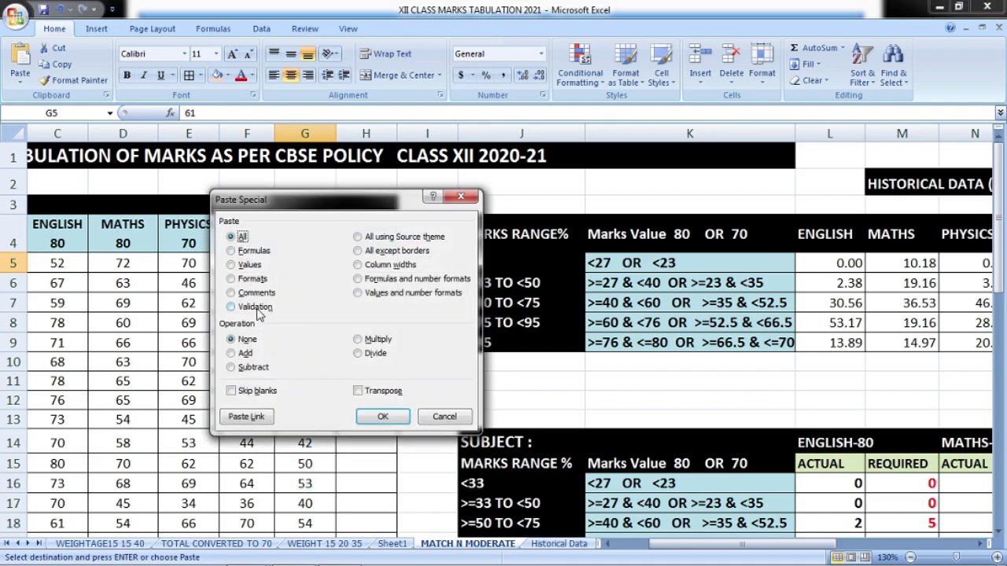
left_click(232, 264)
left_click(381, 416)
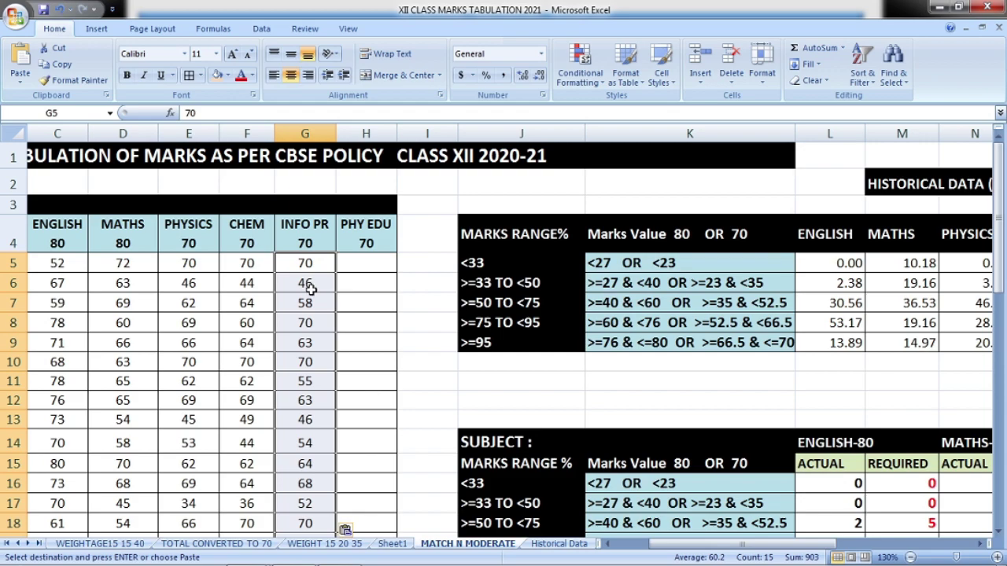
left_click(311, 290)
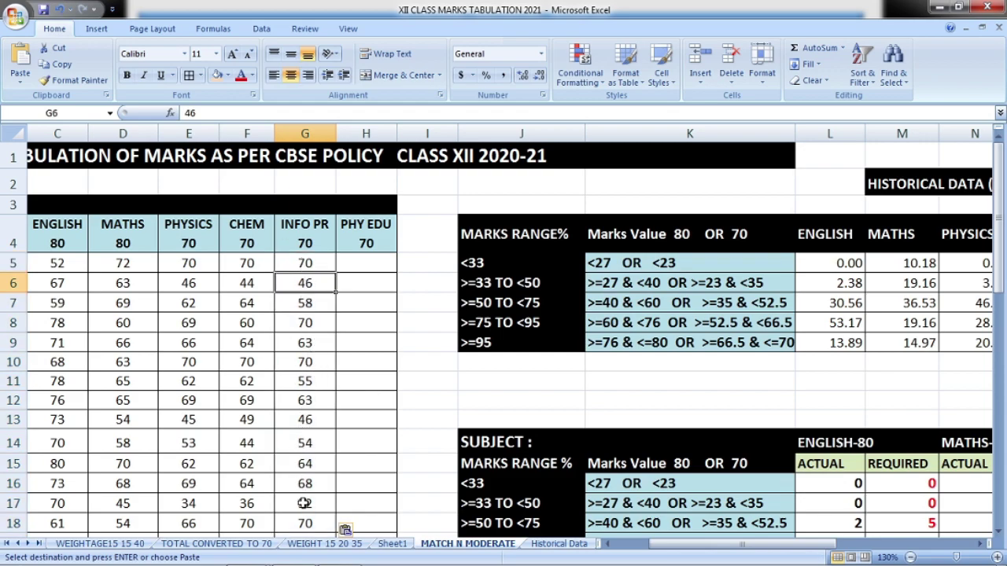
Review the subject means and the overall mean formula in E22 below the marks table, and clear the copy selection
scroll(305, 486, "down", 1)
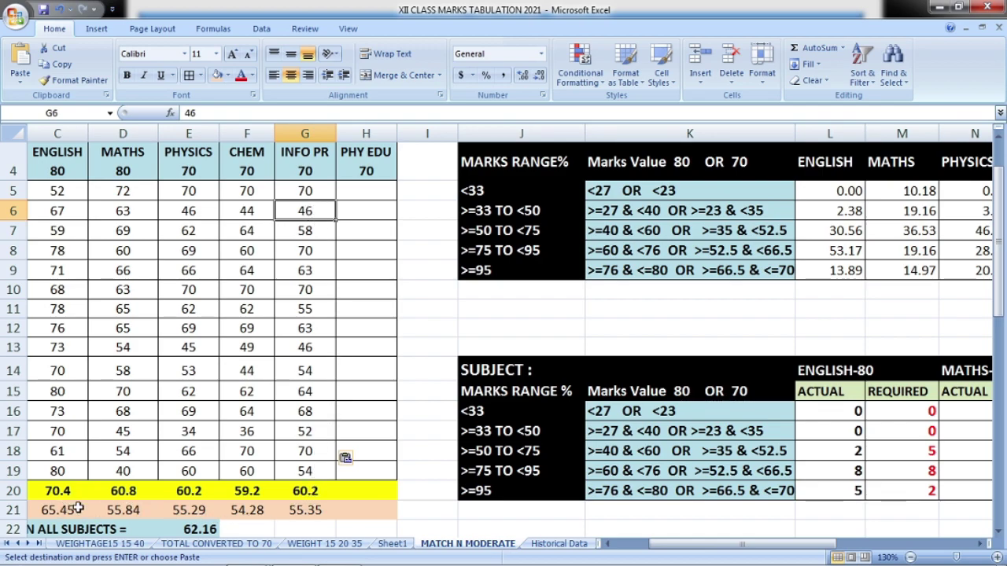
scroll(287, 472, "down", 2)
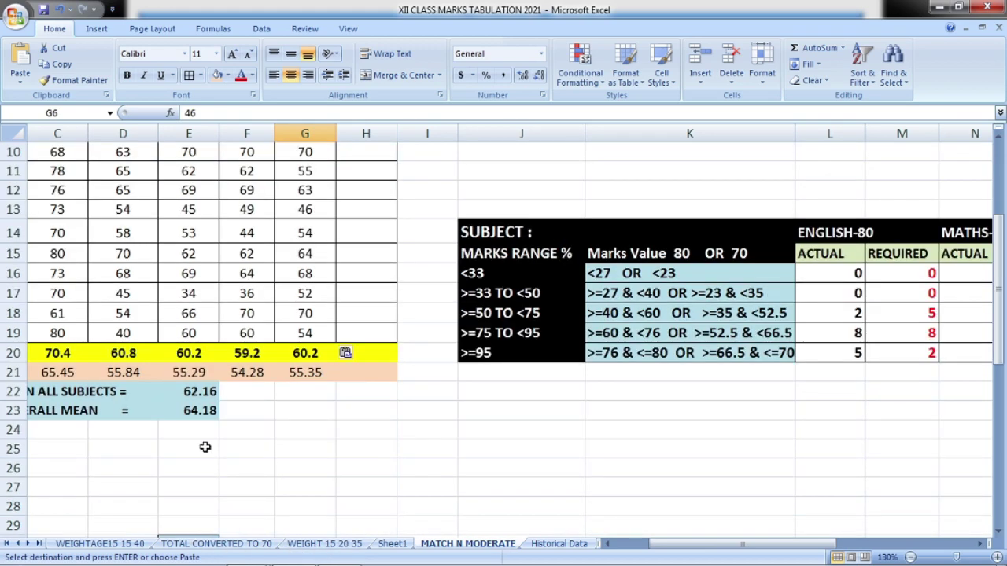
left_click(200, 392)
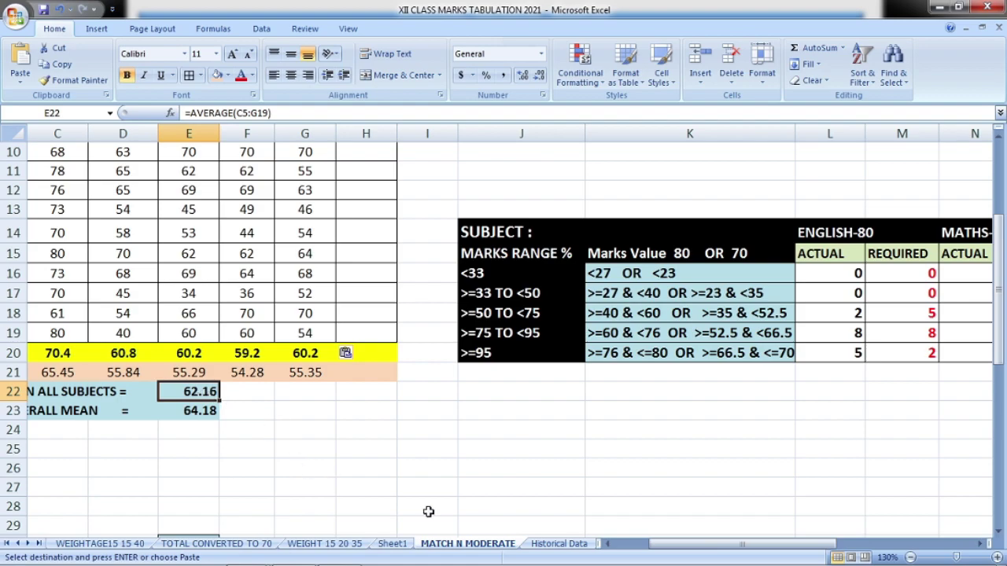
left_click_drag(649, 550, 609, 542)
scroll(279, 399, "up", 3)
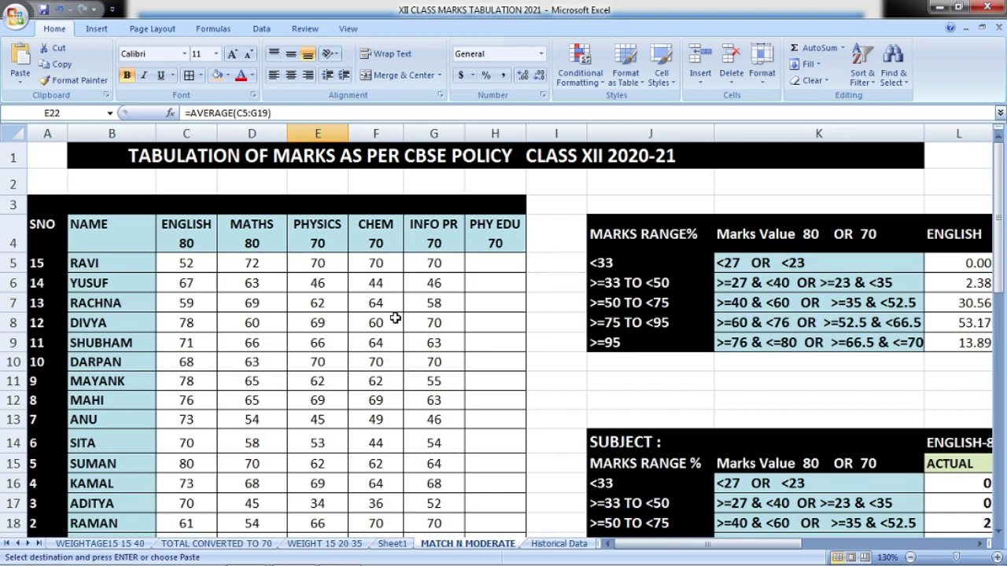
scroll(400, 456, "down", 5)
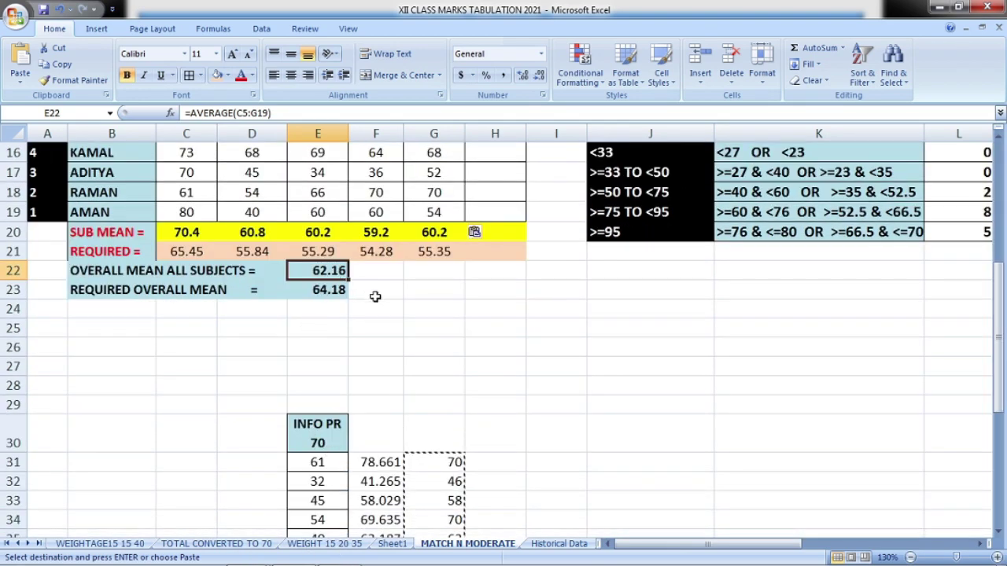
key("Escape")
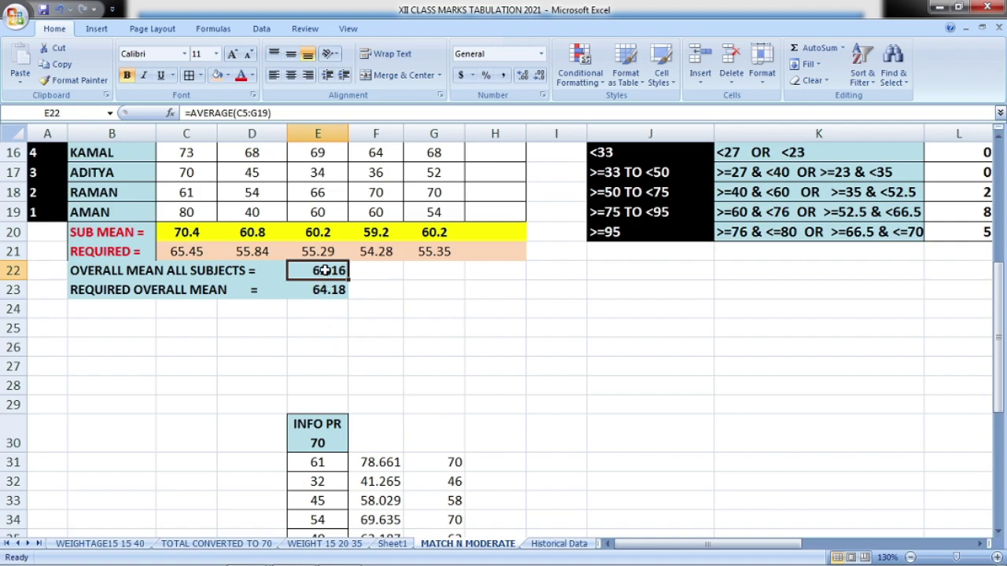
Clear the overall mean of all subjects in cell E22
left_click(397, 302)
left_click(324, 269)
key("Delete")
left_click(474, 312)
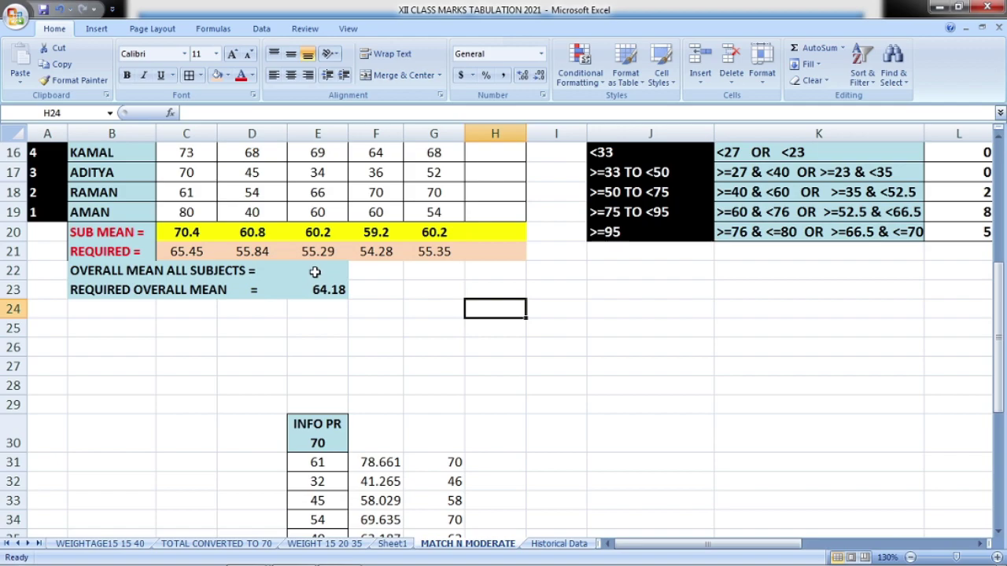
Enter an AVERAGE formula over C5:G19 in E22 as the overall mean of all subjects
left_click(316, 272)
type("=")
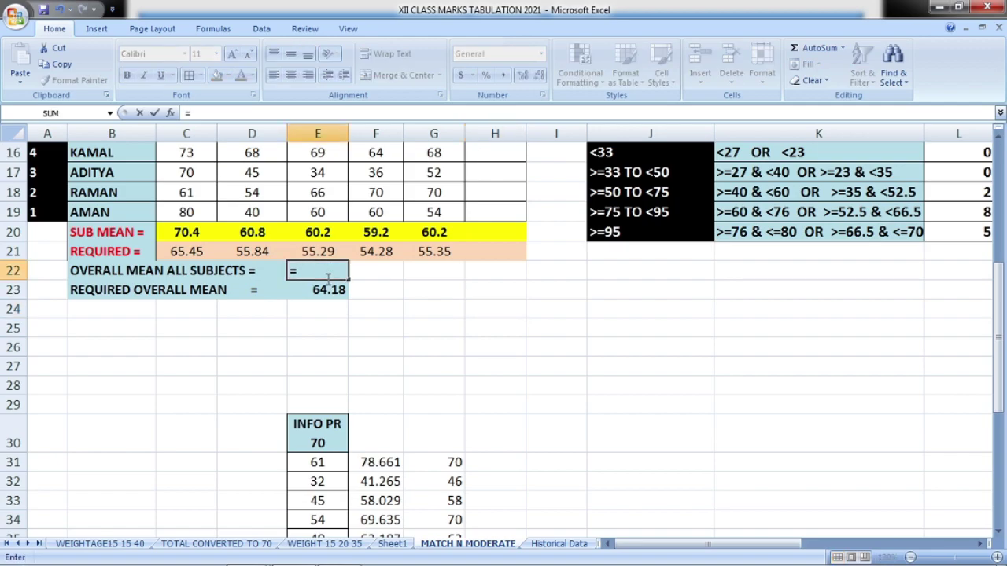
type("average")
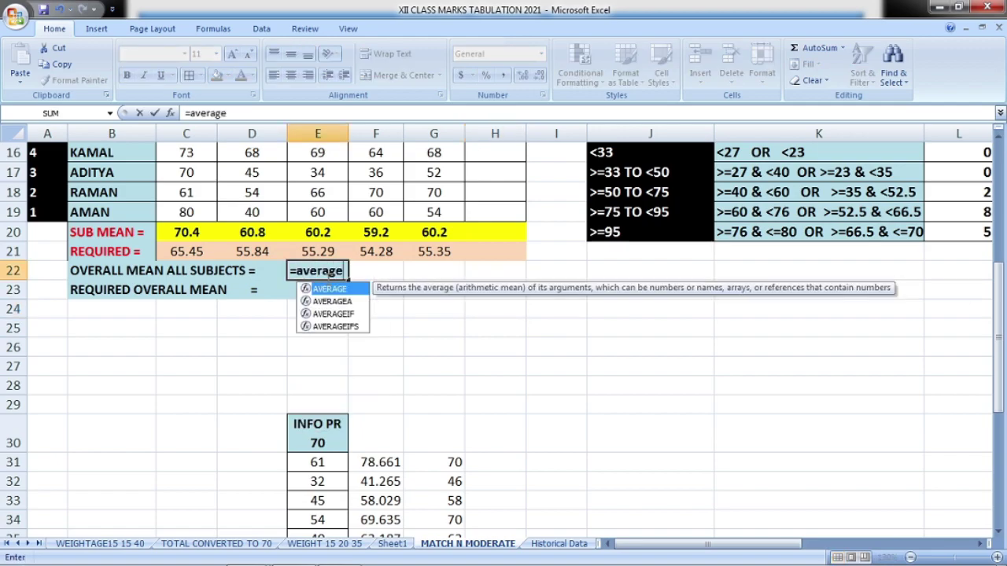
type("(")
scroll(285, 307, "up", 4)
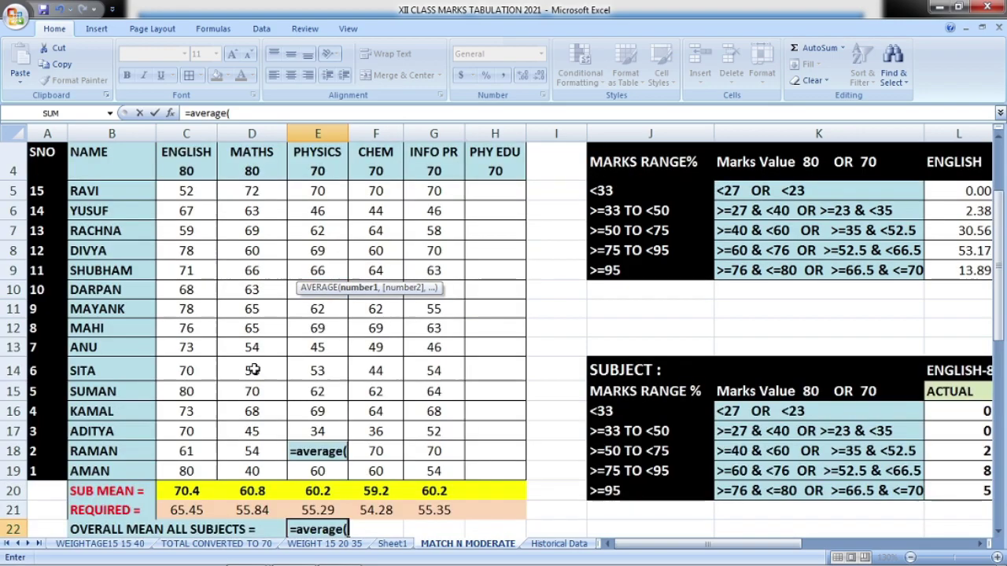
left_click_drag(189, 194, 435, 465)
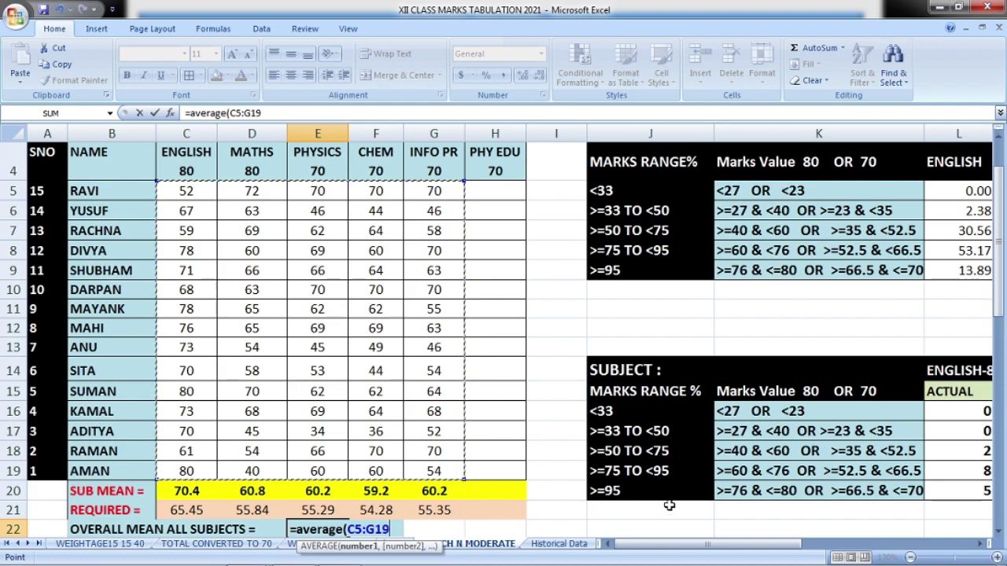
key("Return")
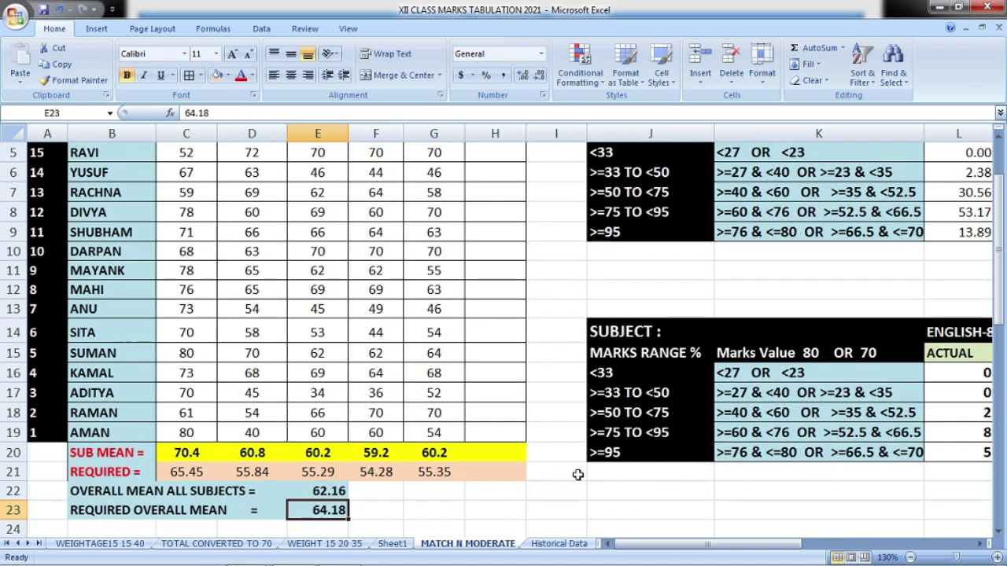
Examine the range used by the E22 formula and compare the subject means and overall mean with their required values
double_click(344, 492)
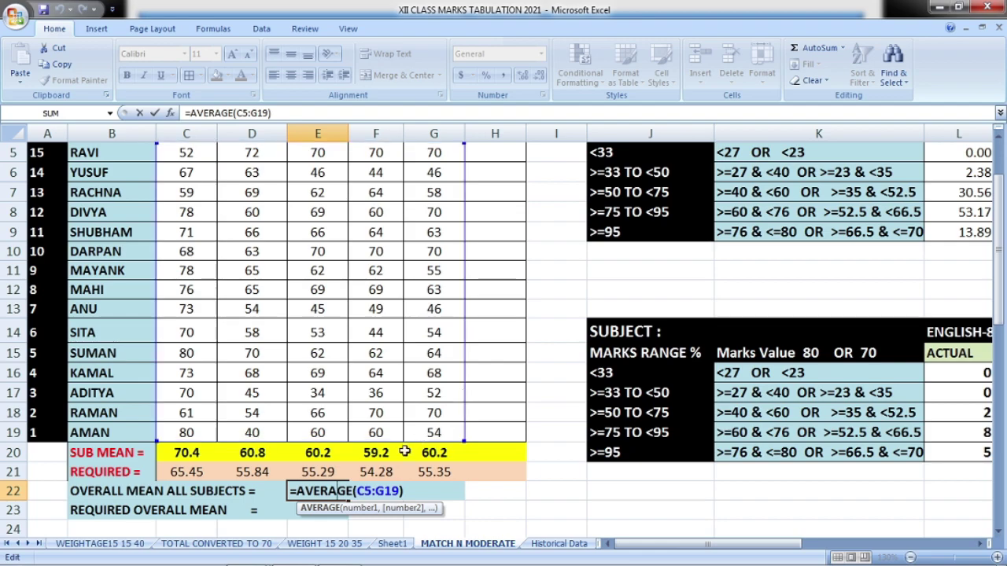
key("ctrl+Return")
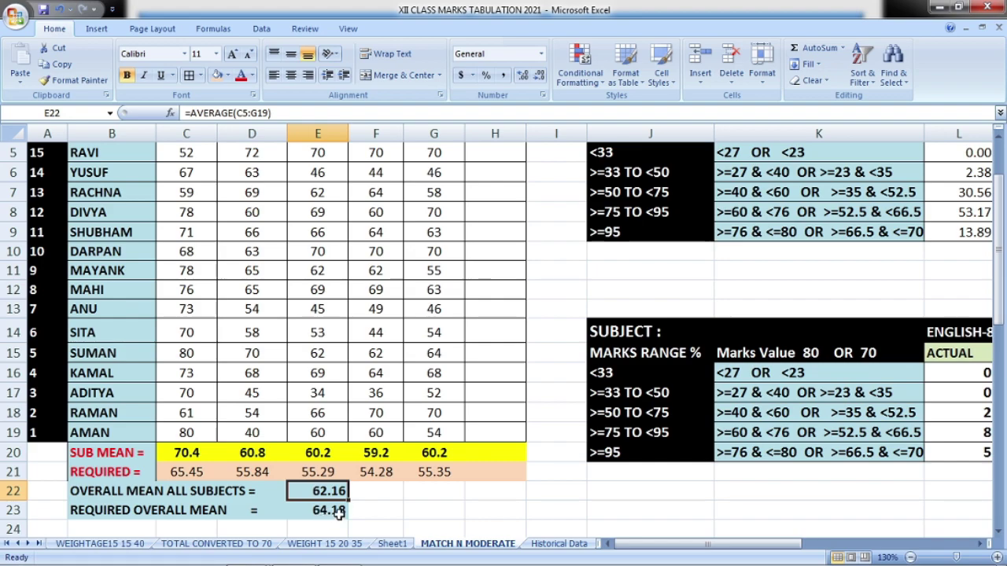
left_click(189, 472)
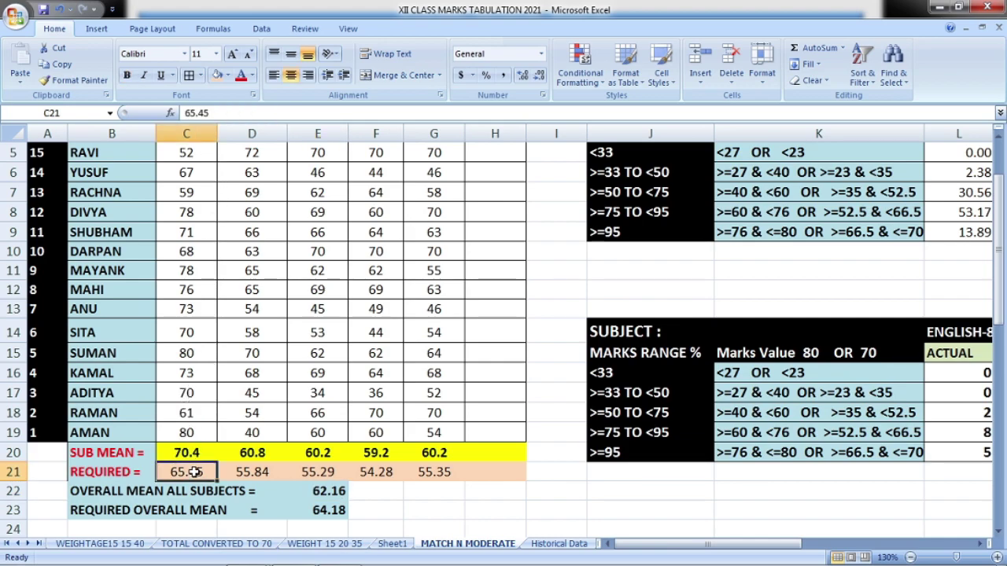
left_click(193, 453)
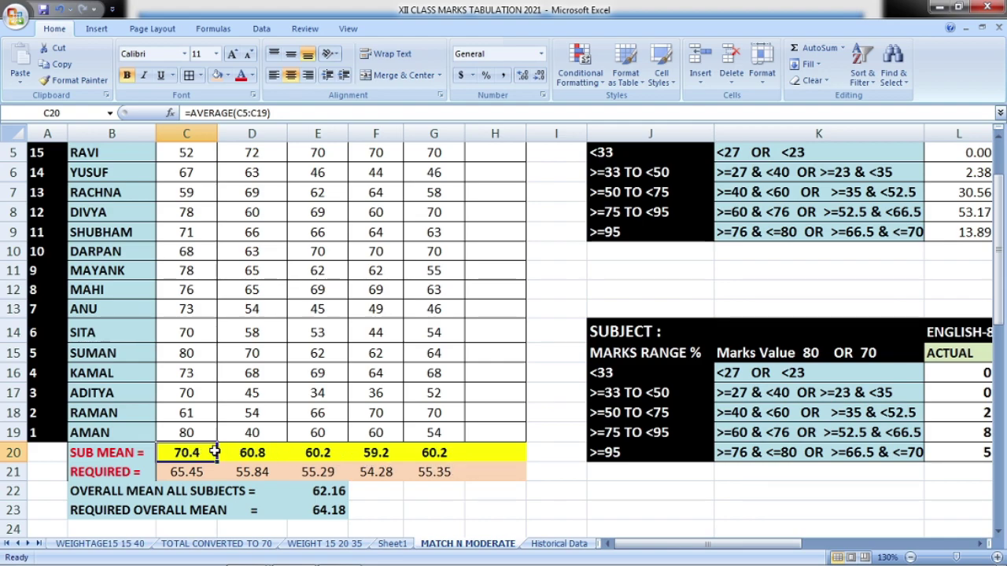
left_click_drag(203, 452, 423, 455)
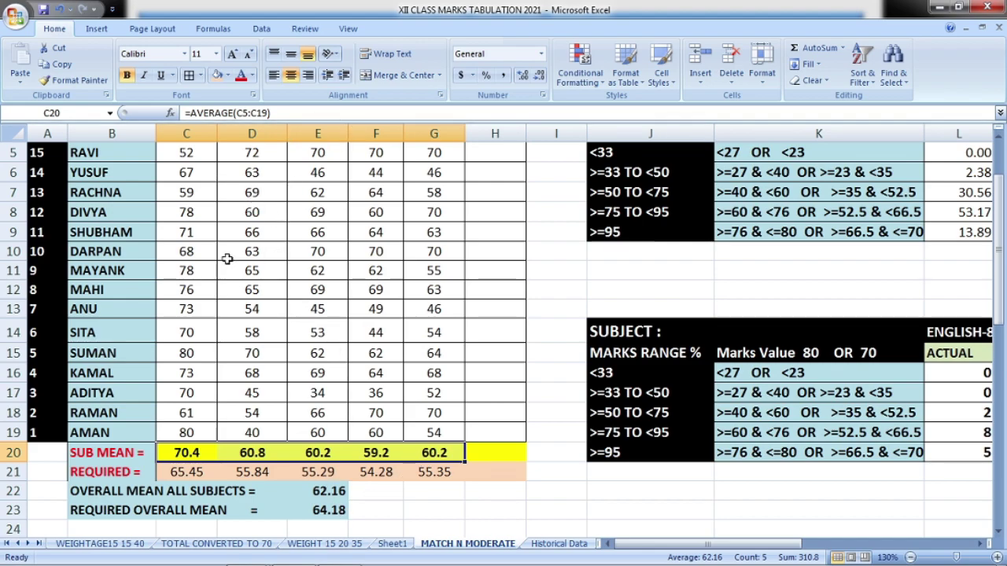
left_click(322, 493)
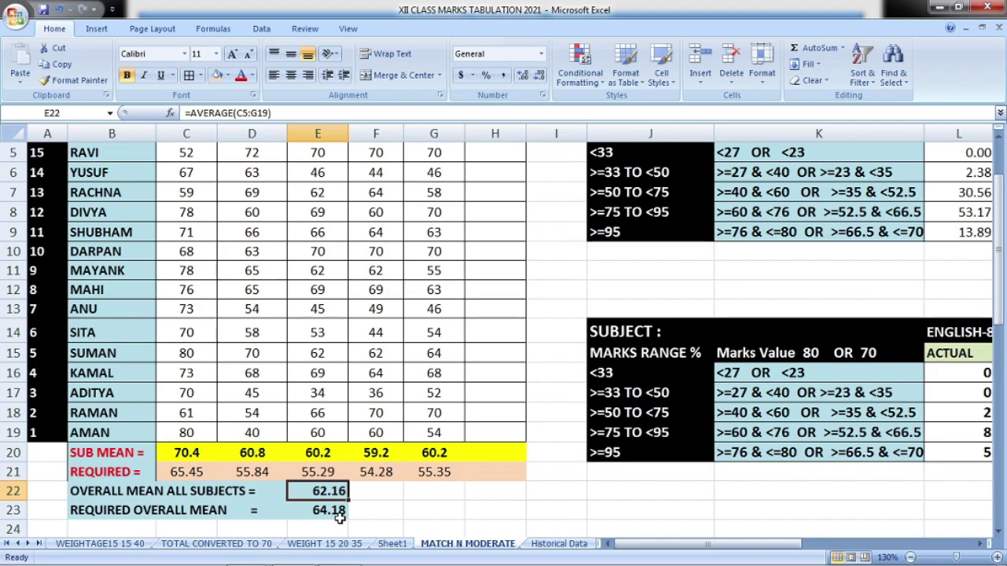
left_click(325, 512)
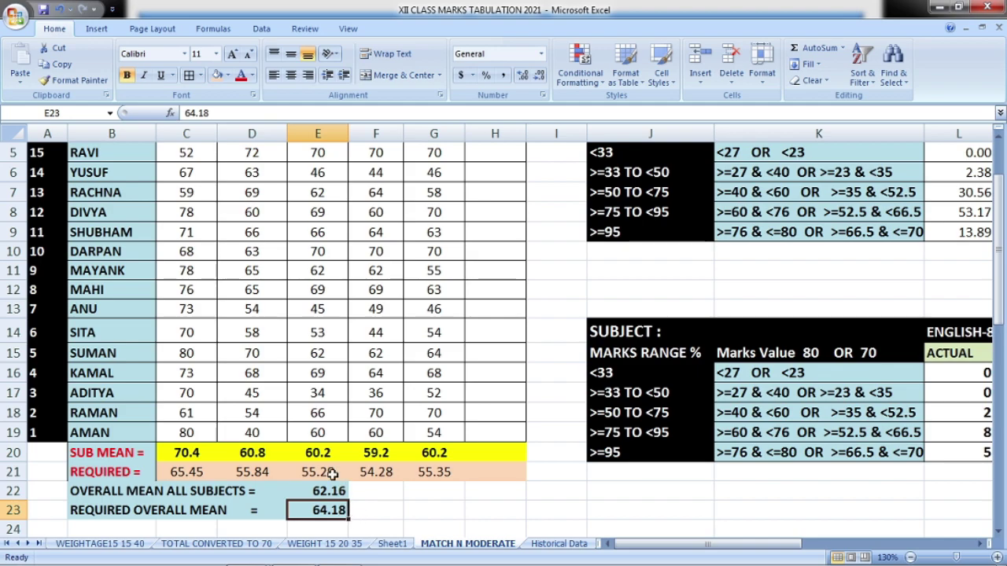
left_click(323, 491)
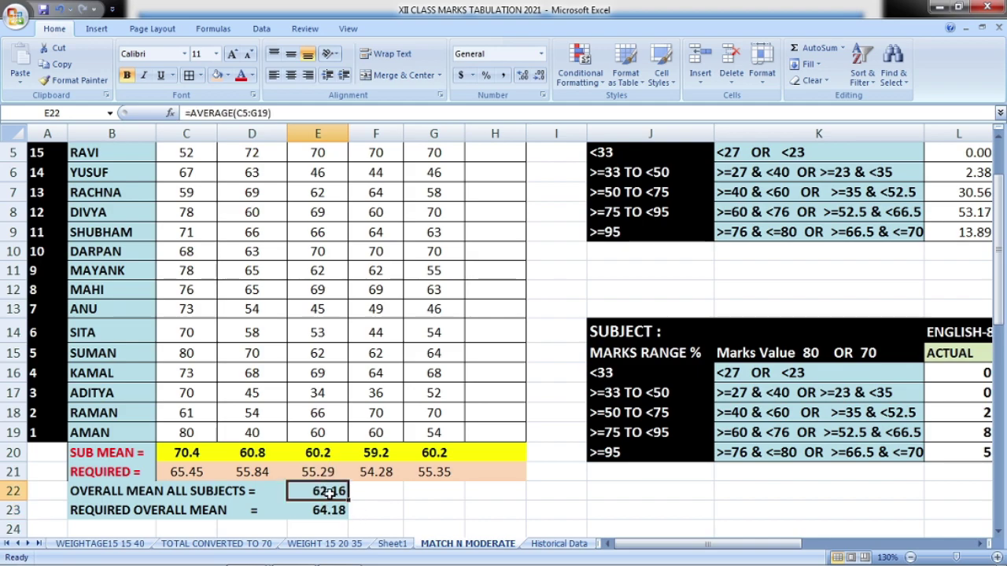
left_click_drag(170, 453, 426, 453)
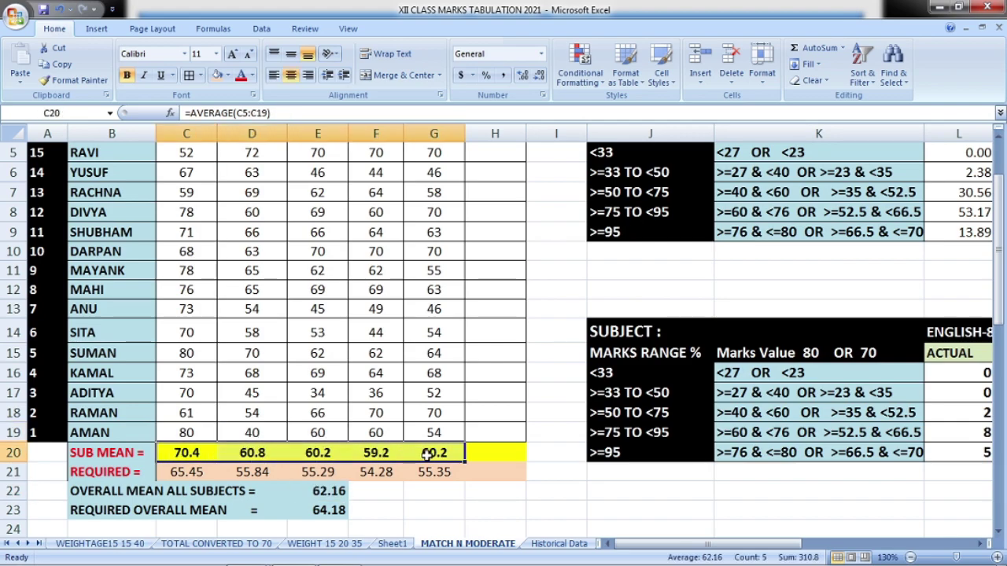
left_click(190, 473)
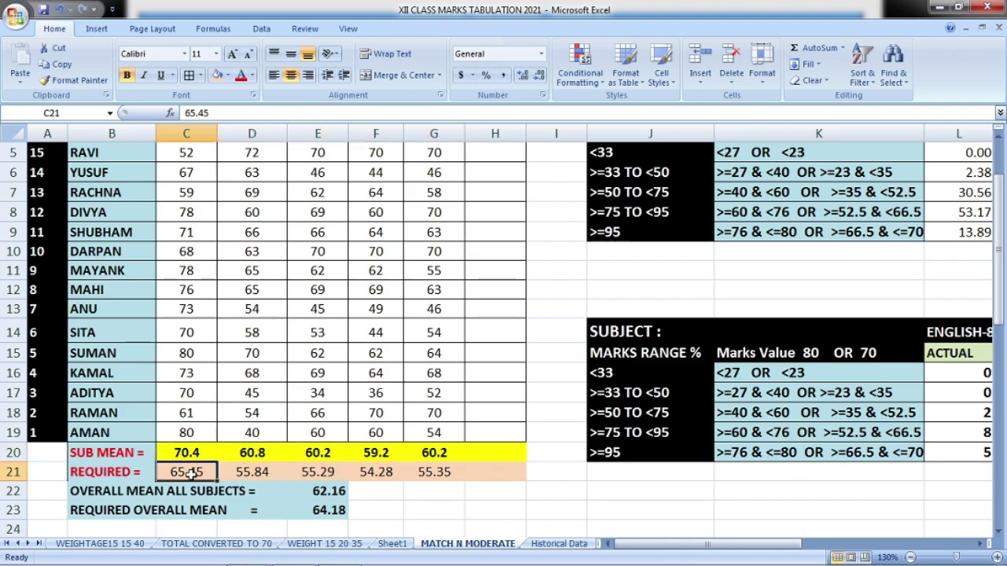
left_click(192, 453)
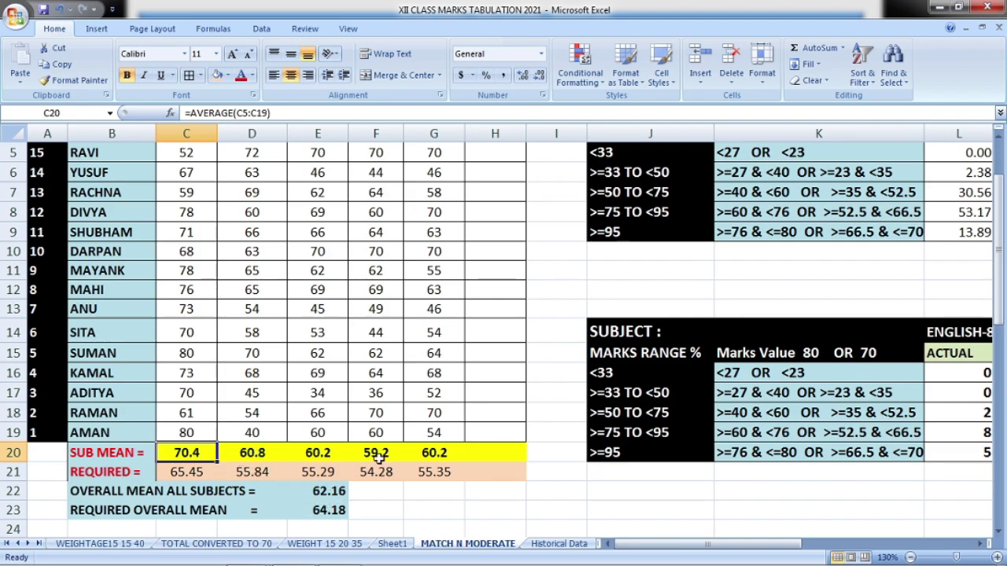
left_click(337, 493)
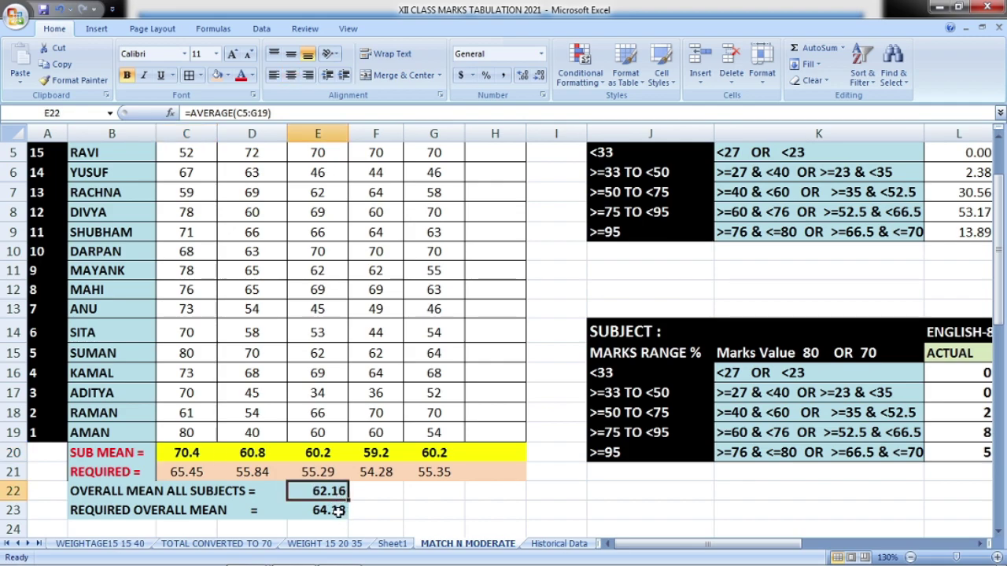
left_click(337, 510)
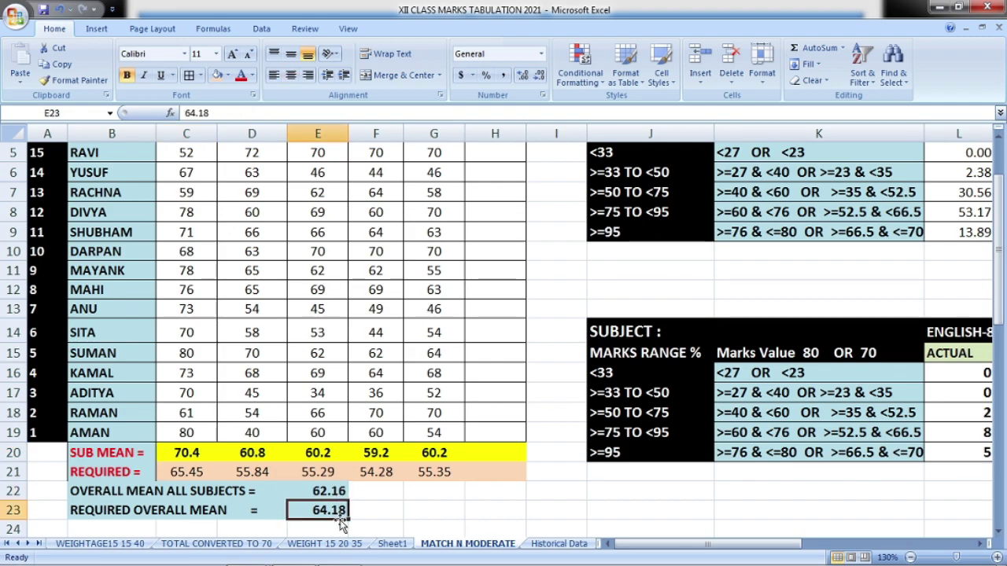
left_click(334, 491)
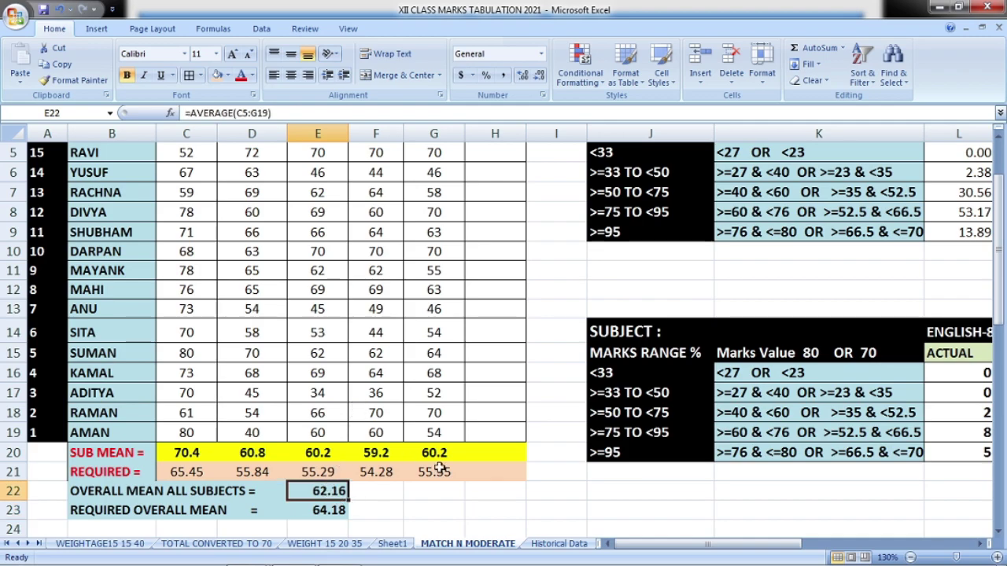
Examine the 2020 historical percentages for each marks range, focusing on the English column in L5:L9
scroll(443, 488, "up", 1)
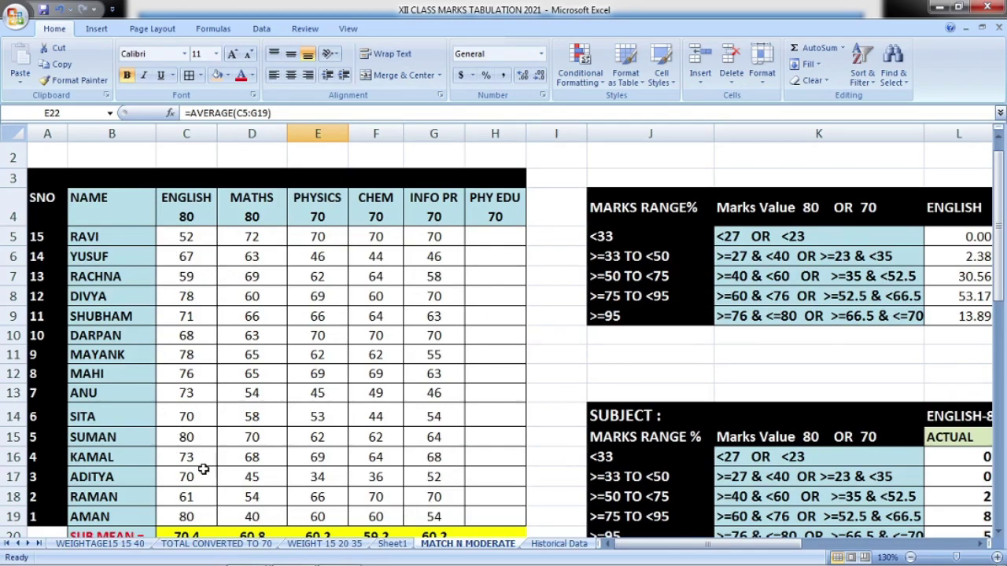
left_click_drag(696, 548, 800, 558)
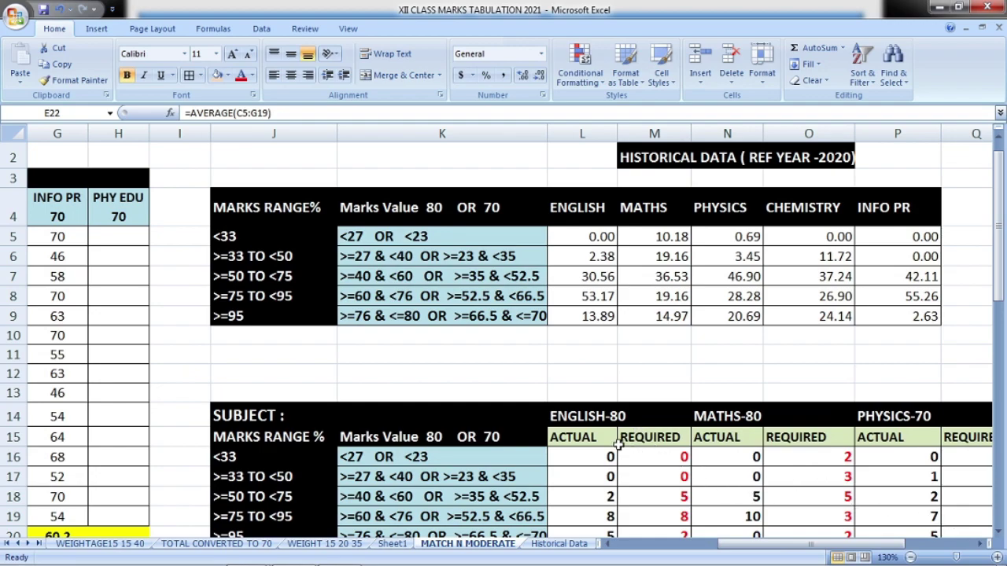
scroll(618, 445, "down", 2)
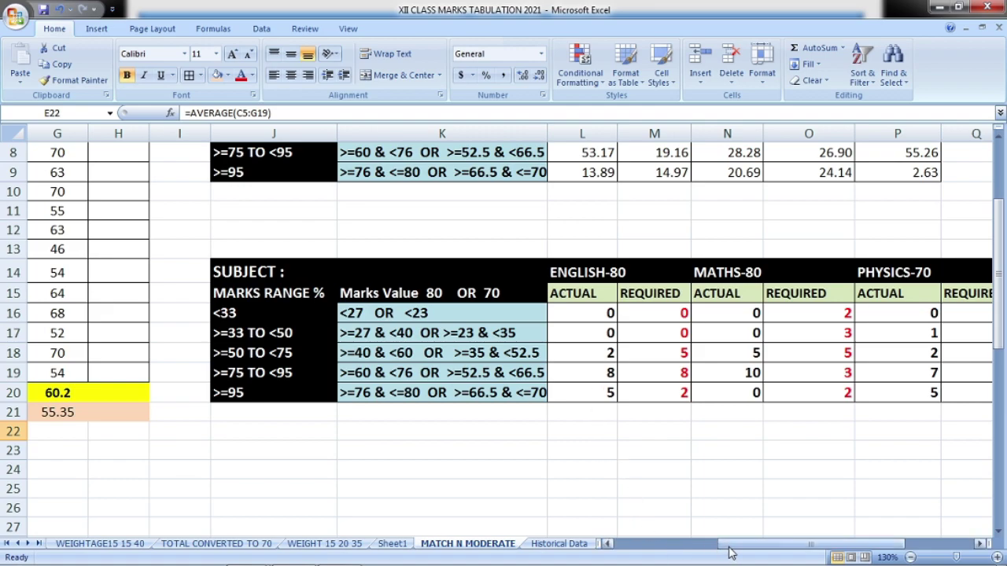
scroll(610, 519, "up", 3)
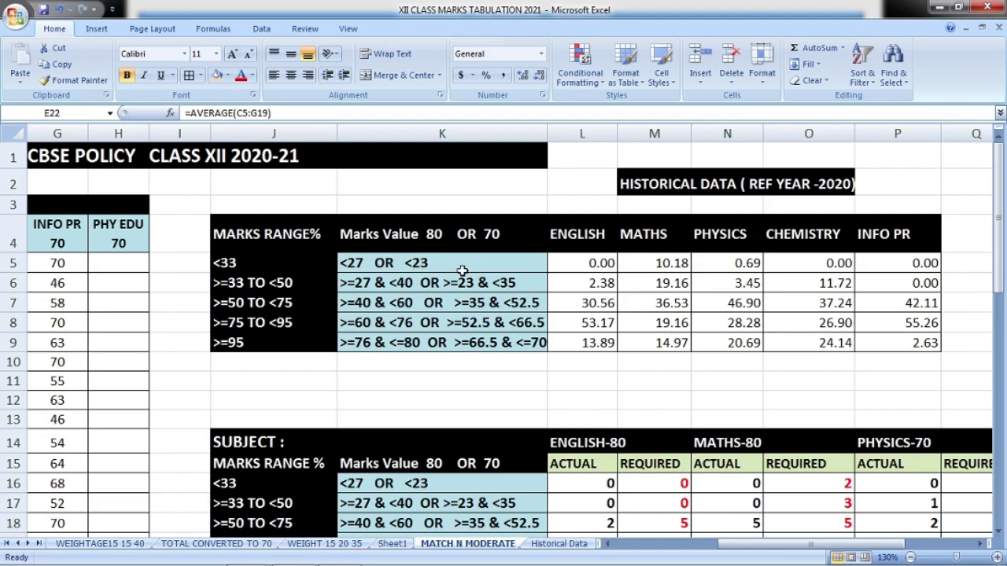
left_click(600, 266)
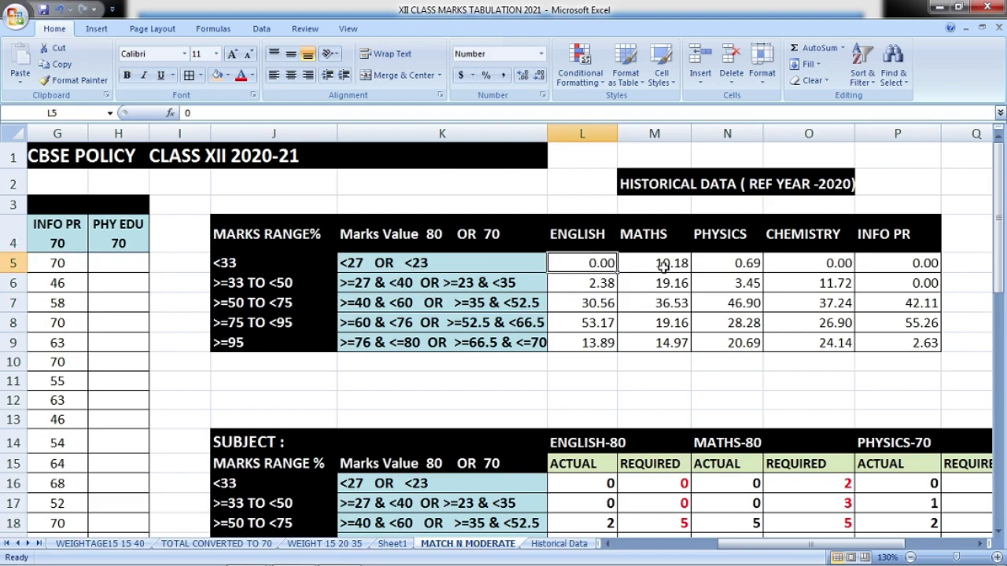
left_click(664, 266)
left_click(729, 264)
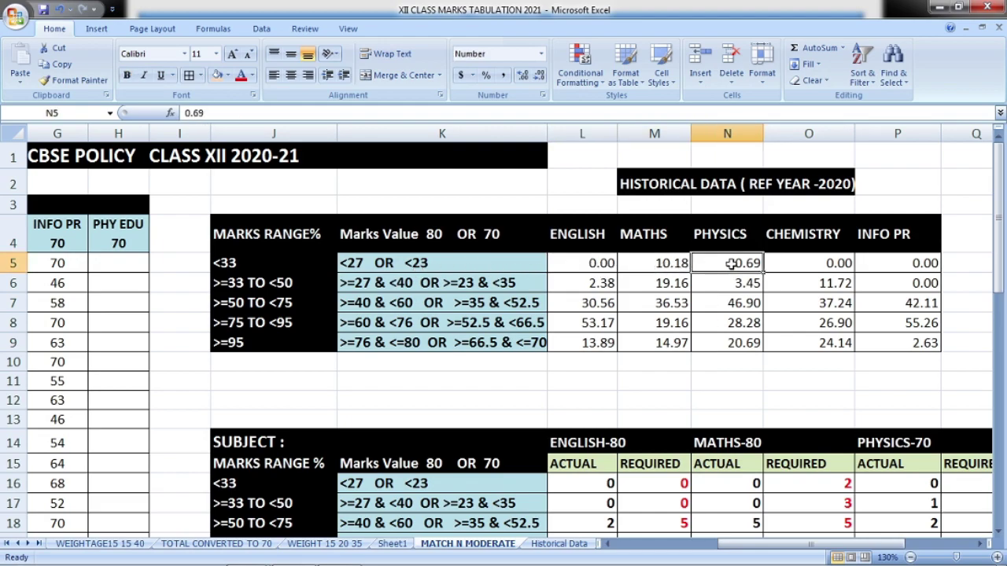
left_click(582, 265)
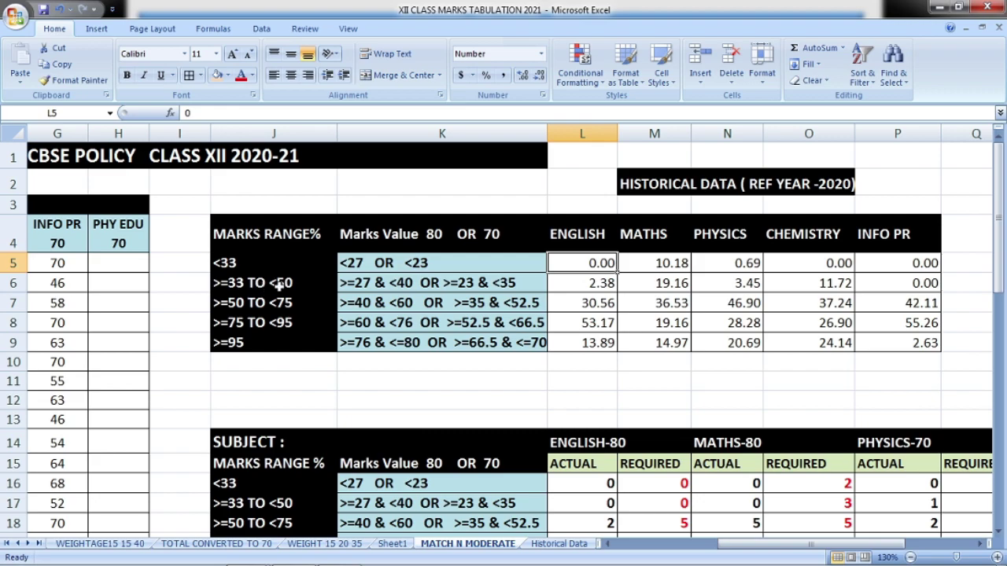
left_click(612, 286)
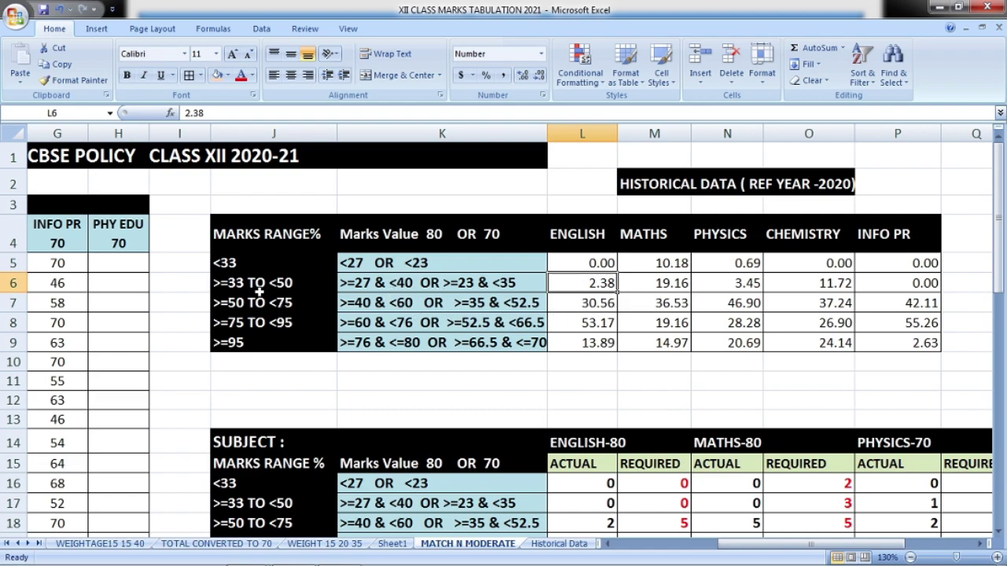
left_click(601, 302)
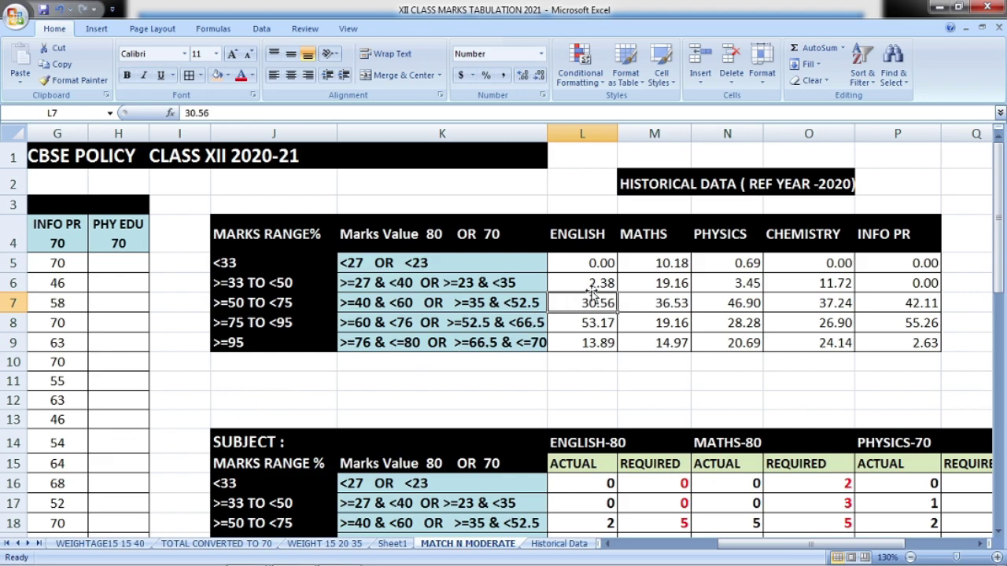
left_click(607, 263)
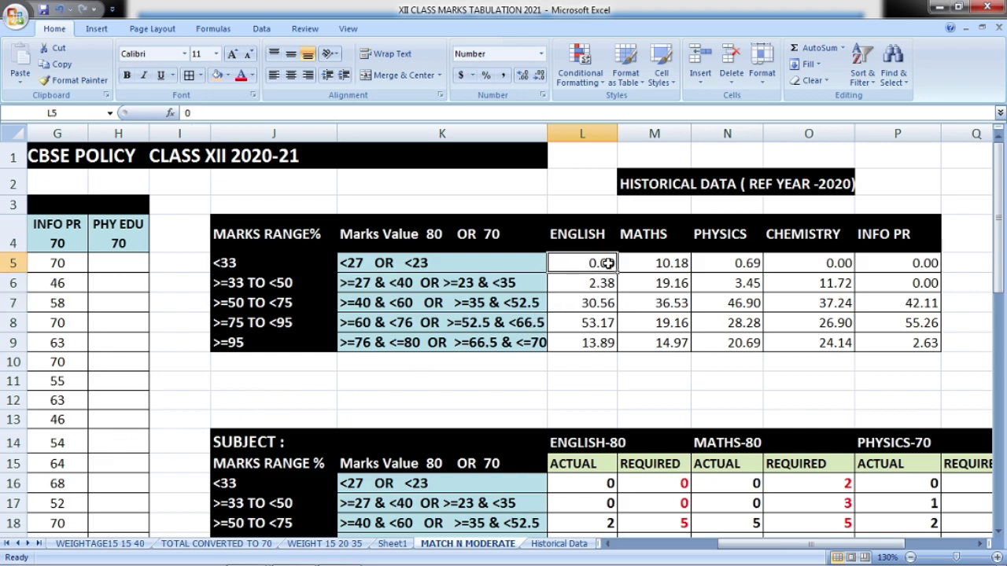
Compare the English required-count formulas in M16:M20 with the historical English percentages, and check the actual count formula in L16
left_click(681, 485)
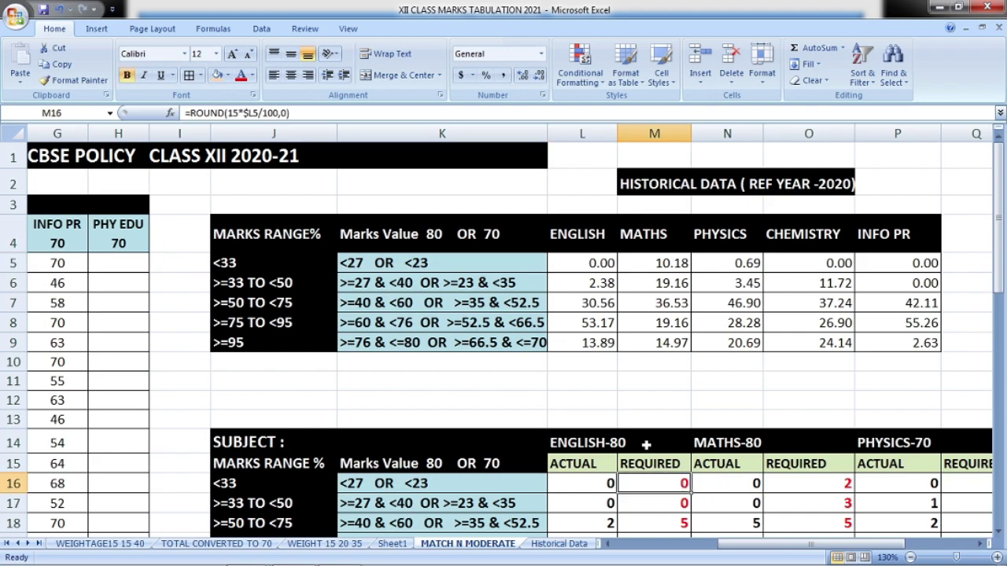
left_click(605, 286)
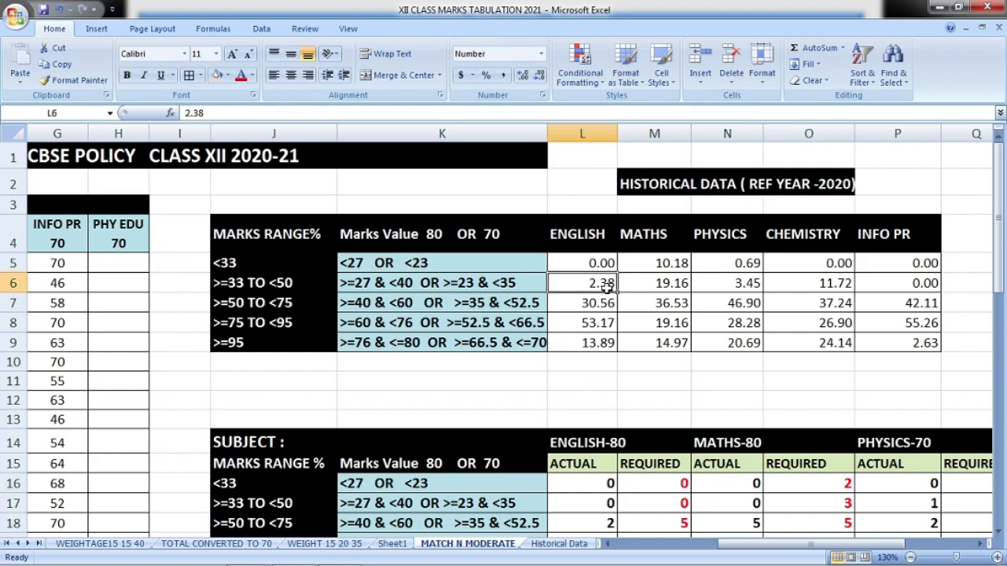
left_click(681, 503)
scroll(624, 321, "down", 2)
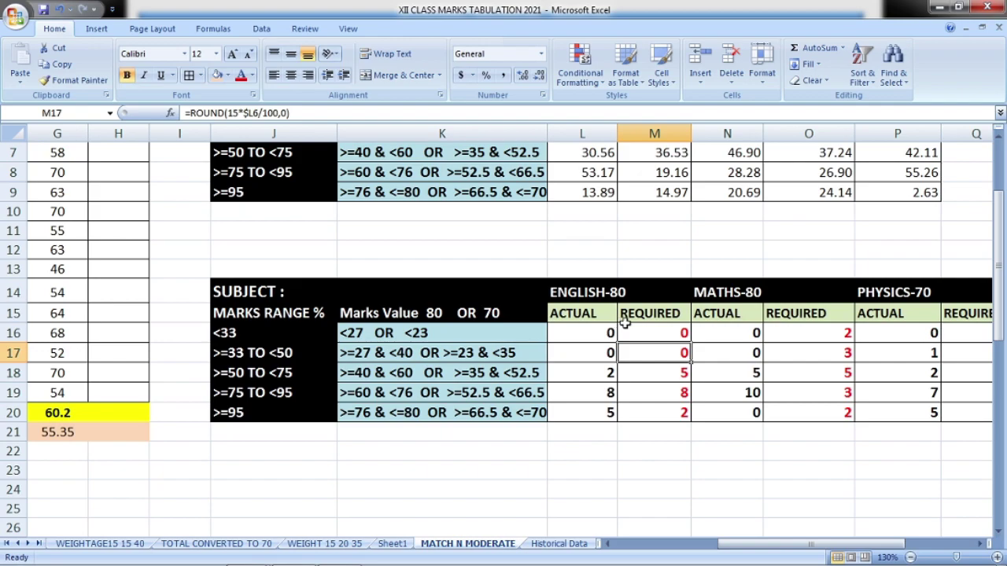
scroll(628, 315, "up", 2)
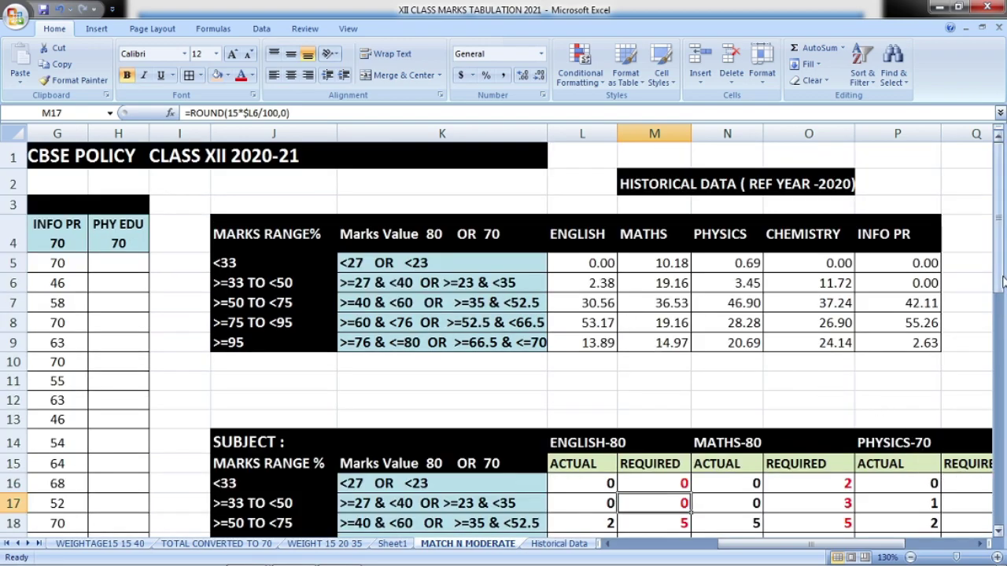
left_click_drag(1002, 281, 1001, 298)
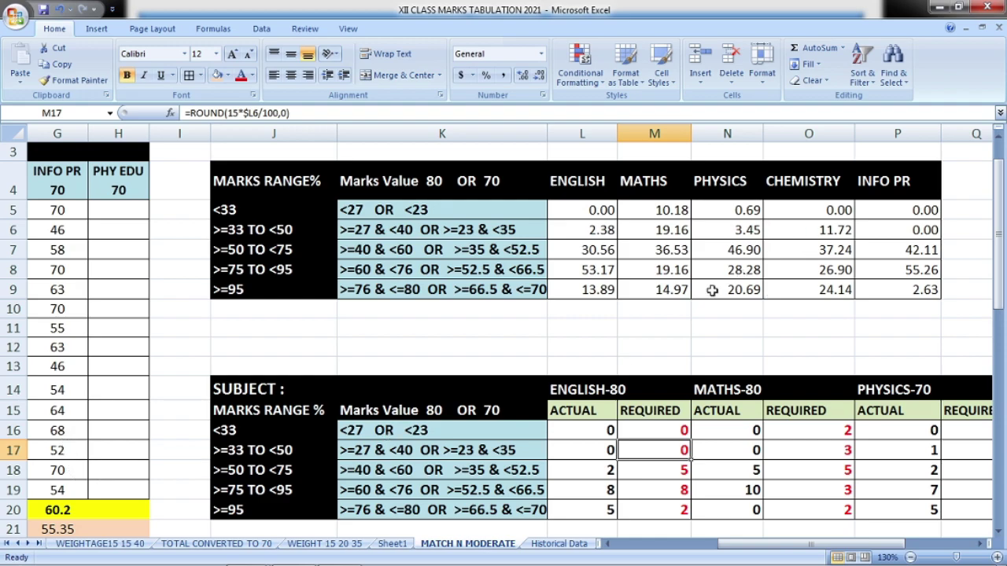
left_click(683, 470)
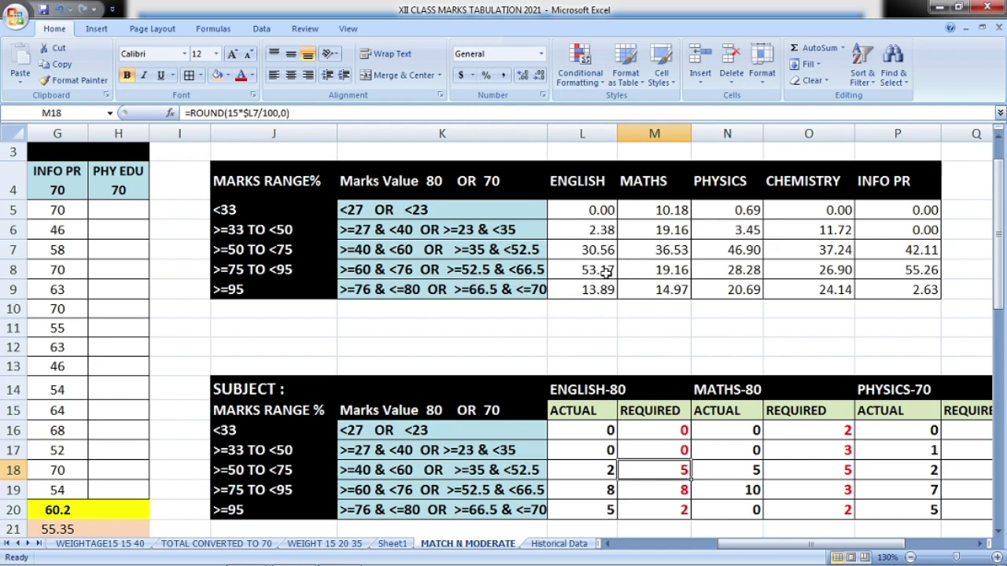
left_click(683, 491)
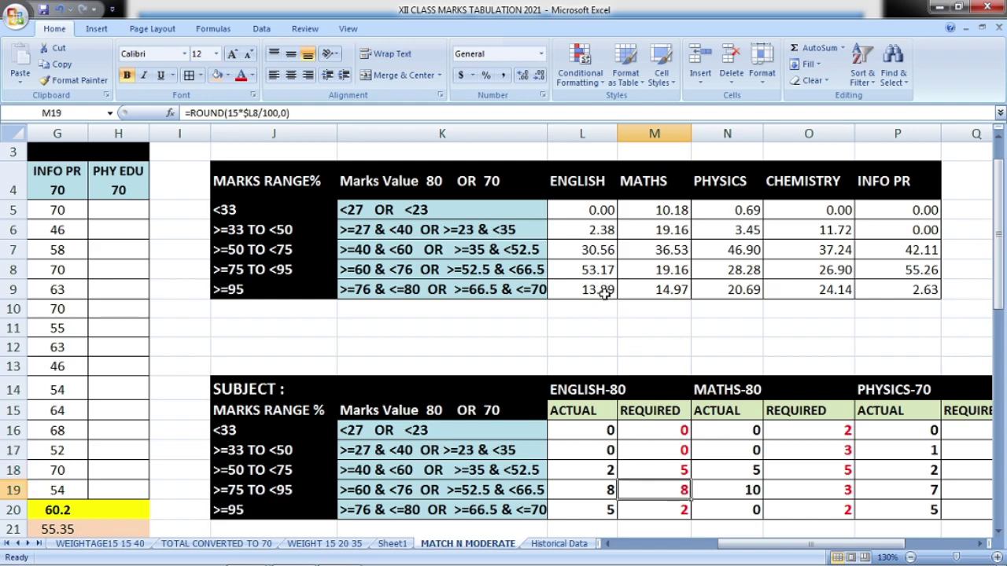
left_click(686, 510)
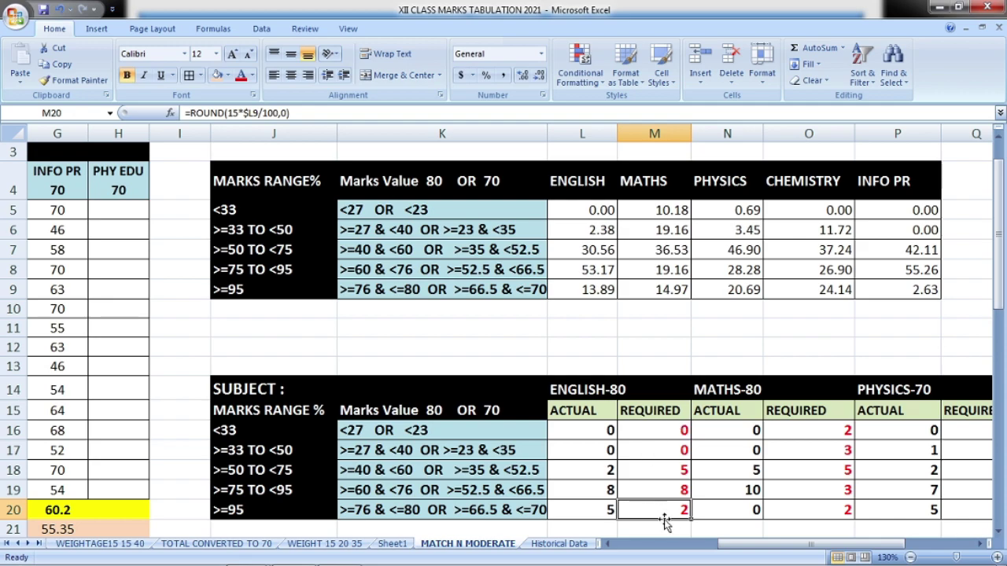
left_click(606, 432)
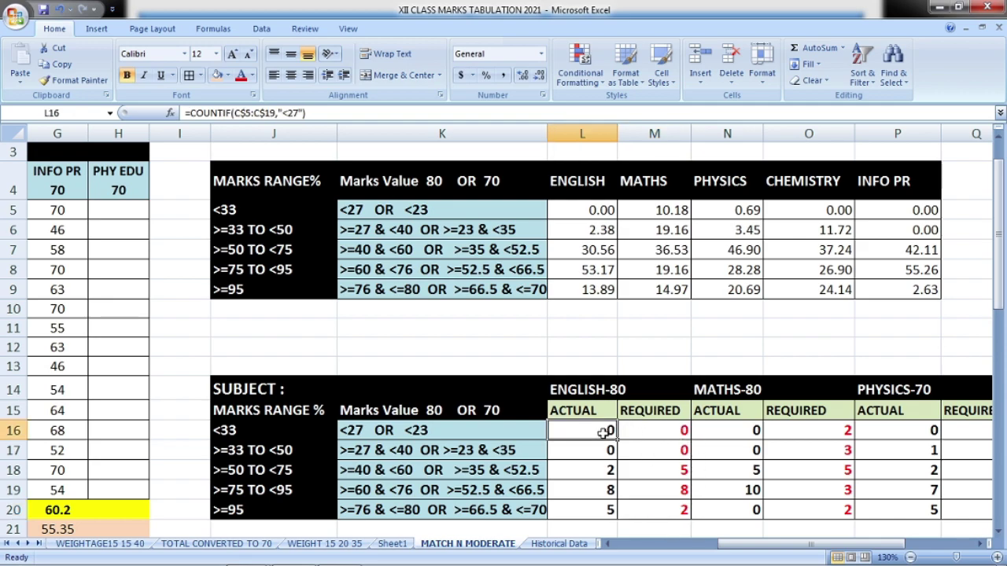
Inspect the ROUND formulas for the English required counts in M16 to M18, leaving them as they are
double_click(671, 432)
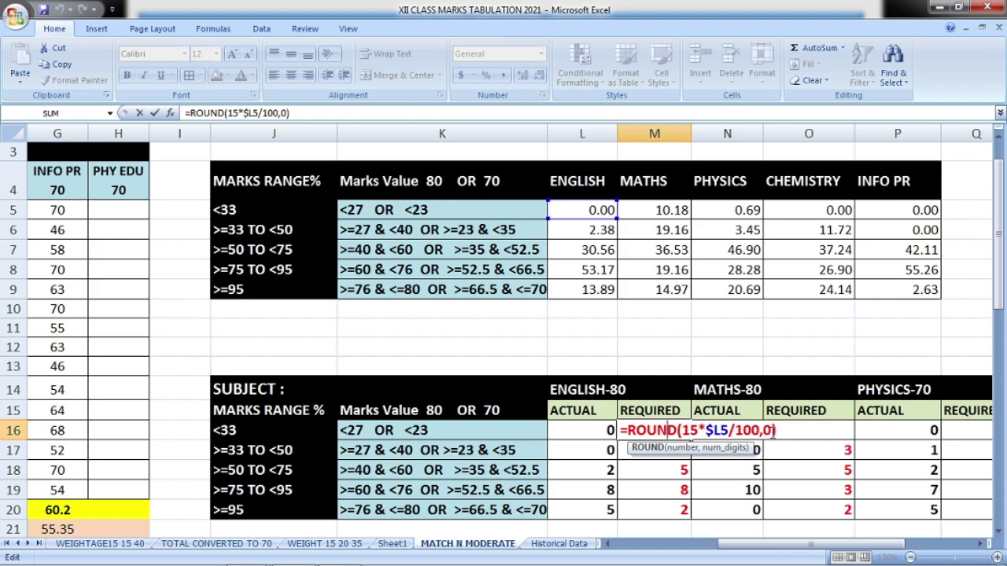
left_click(671, 430)
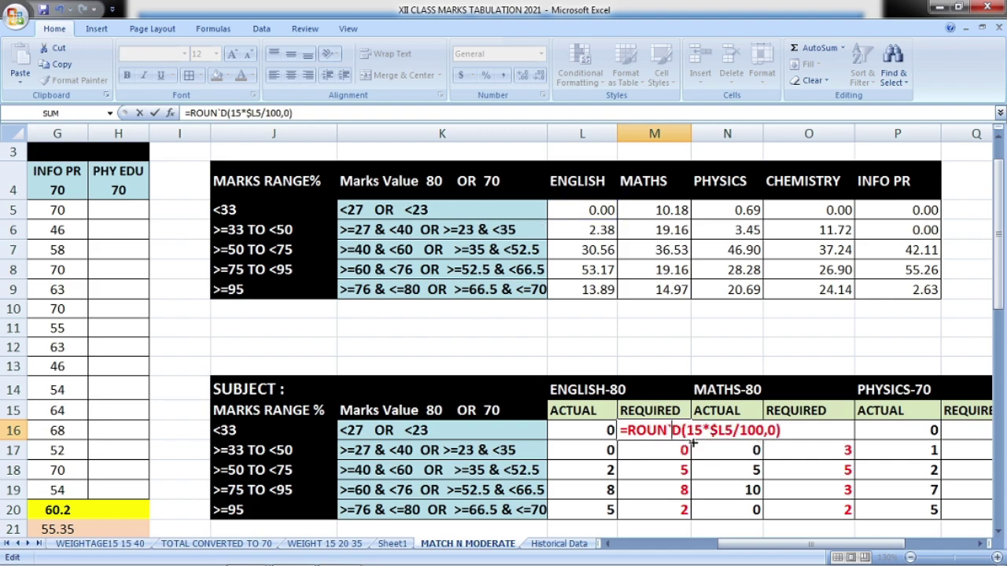
key("BackSpace")
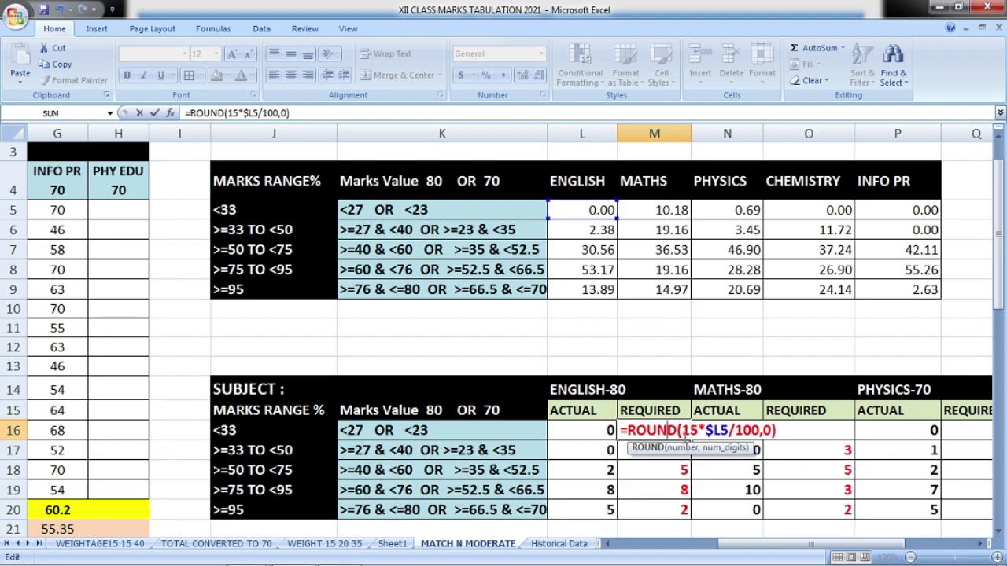
key("ctrl+Return")
double_click(681, 451)
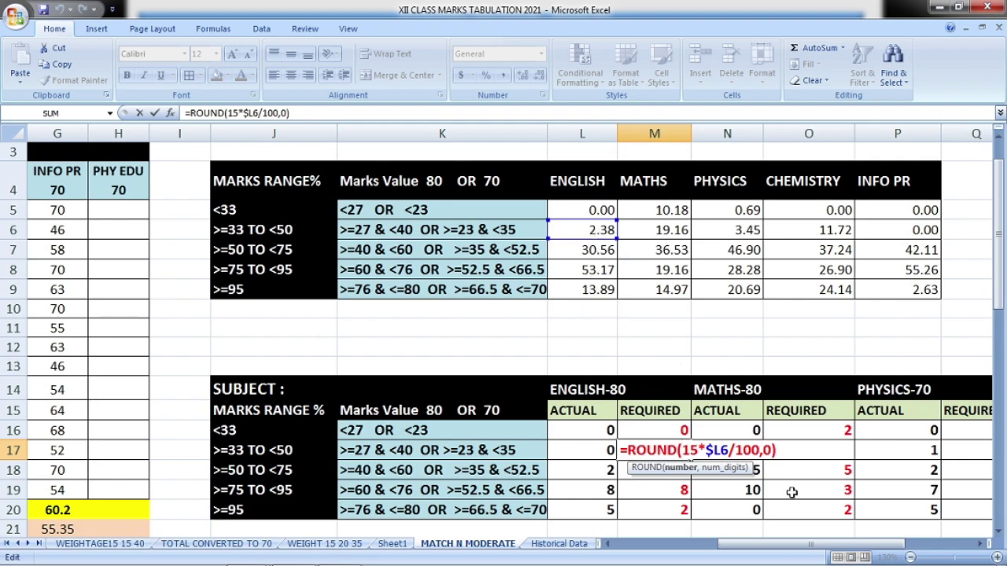
key("ctrl+Return")
left_click(684, 469)
key("ctrl+d")
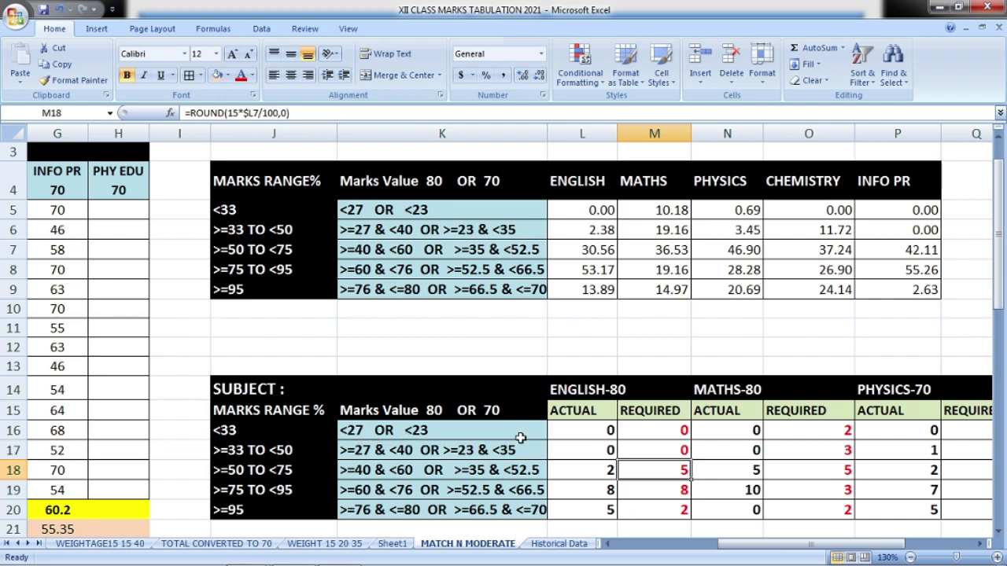
Inspect the COUNTIF formula in L16 and the English marks range it refers to in the marks table
double_click(597, 432)
left_click(603, 433)
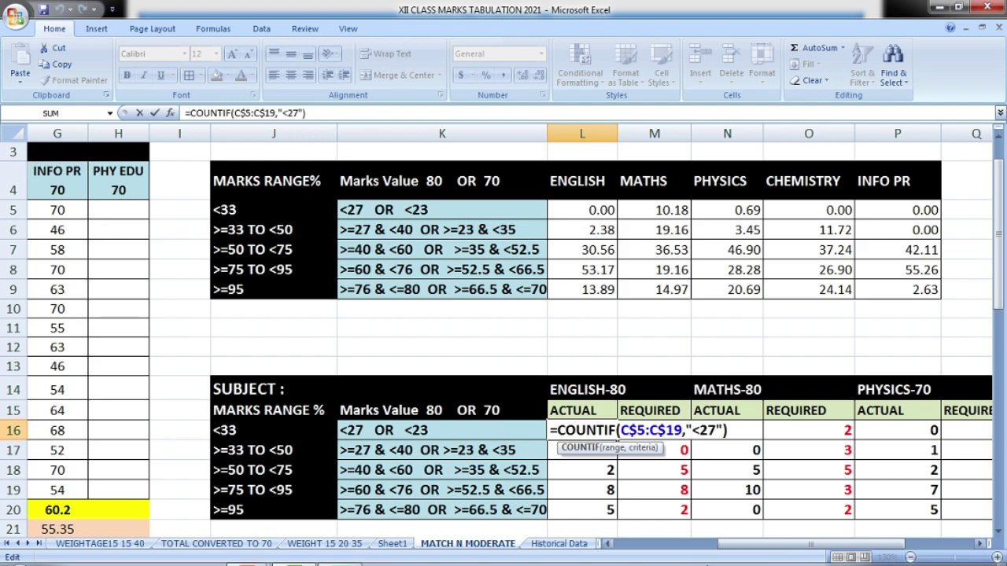
left_click_drag(751, 548, 660, 550)
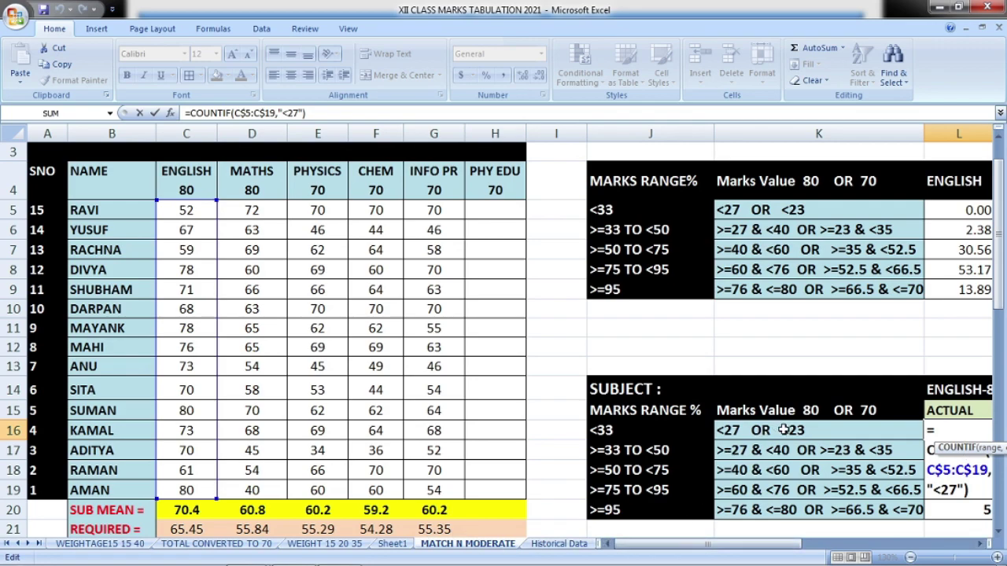
left_click_drag(716, 549, 784, 548)
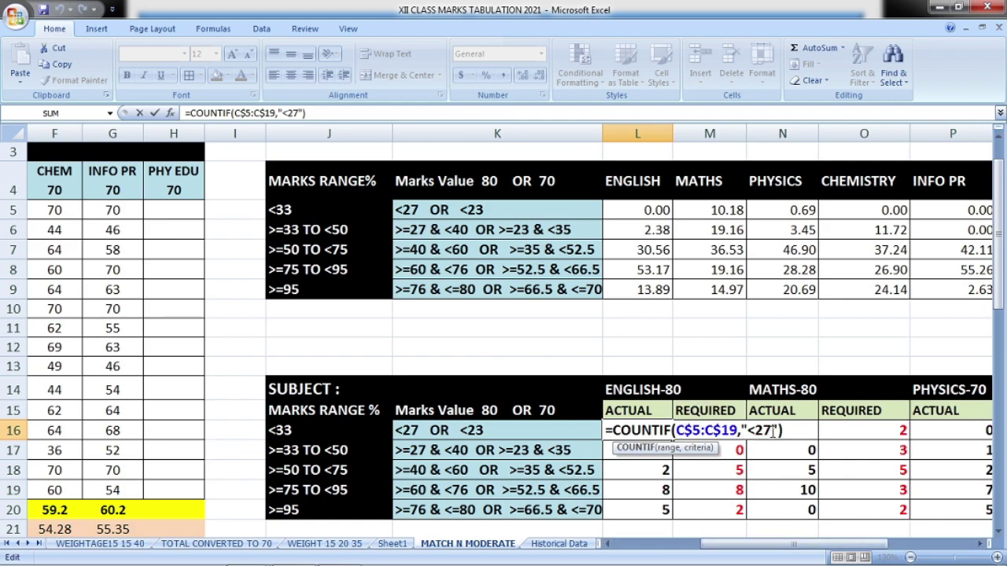
key("ctrl+Return")
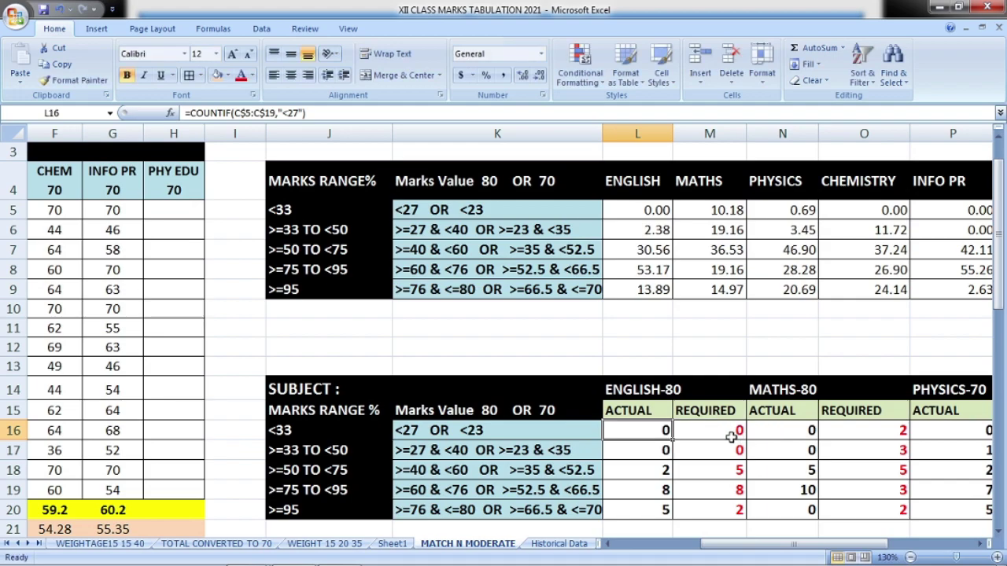
Inspect the COUNTIFS formulas in L17 and L18 for the English actual counts, comparing them with the COUNTIF in L16
left_click(663, 451)
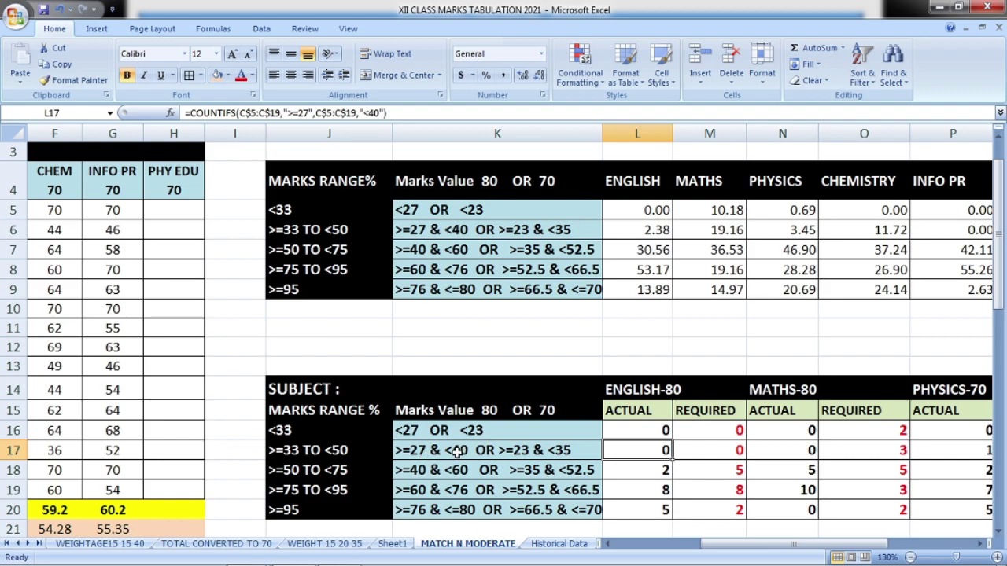
double_click(634, 452)
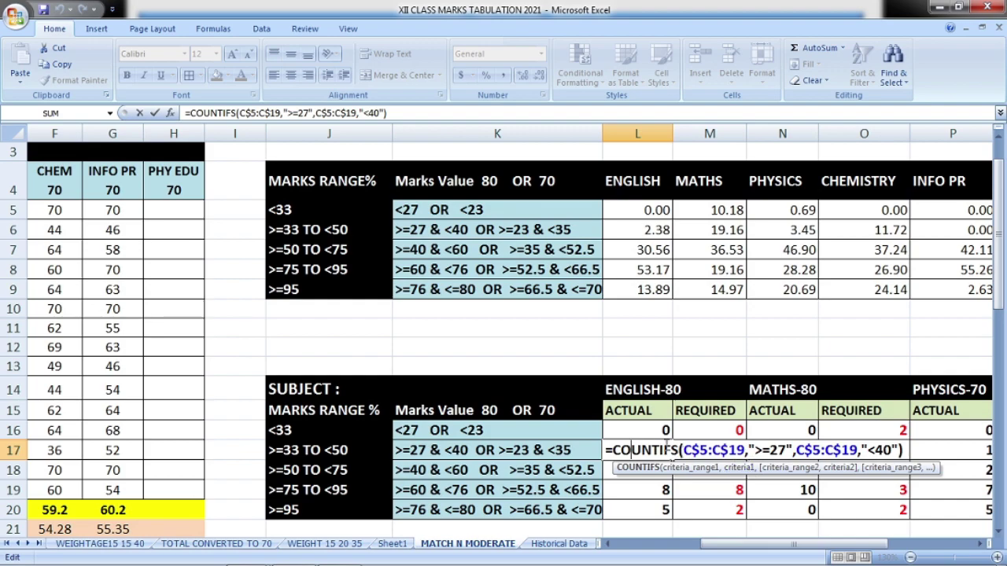
key("Escape")
double_click(641, 430)
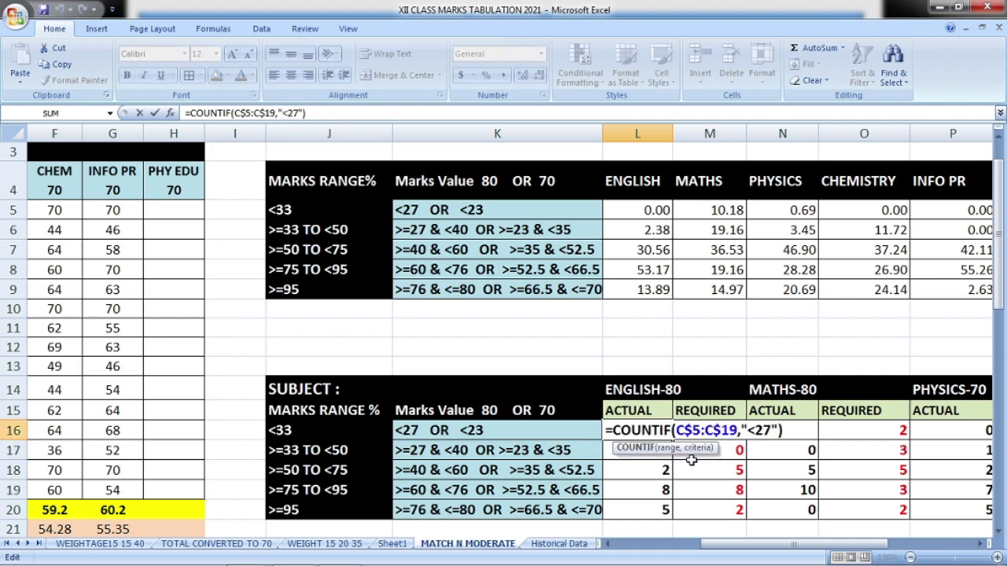
key("Escape")
double_click(666, 451)
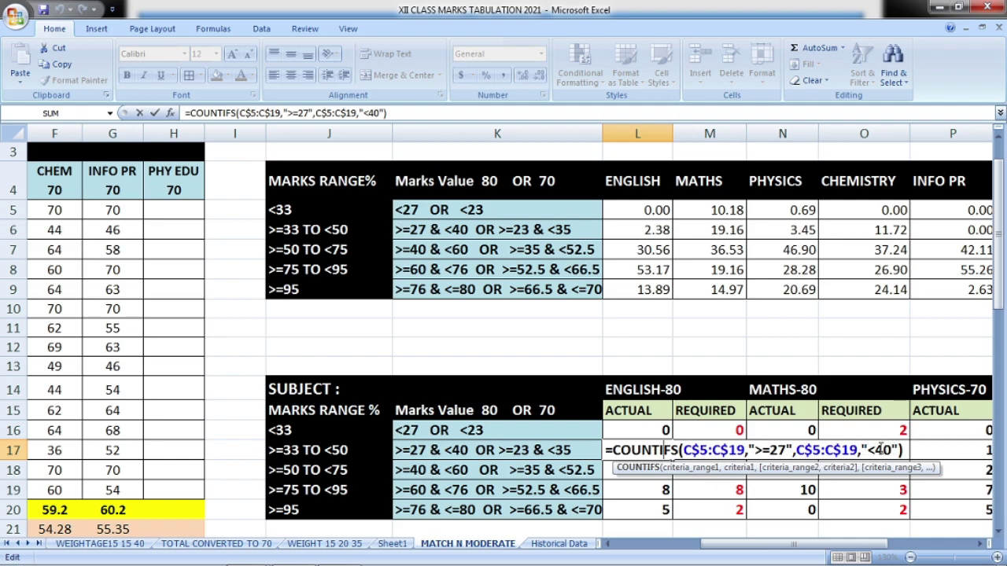
key("ctrl+Return")
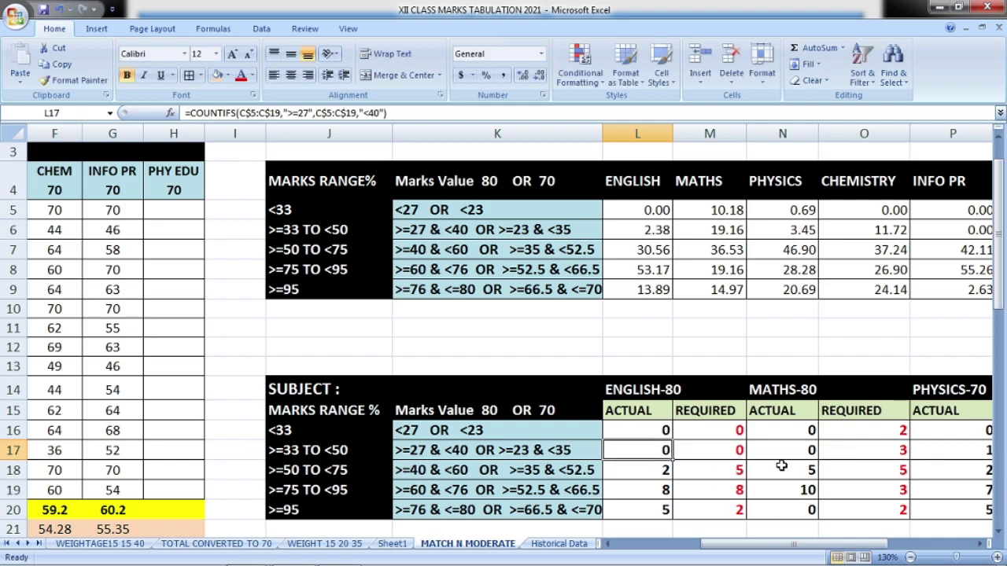
double_click(662, 469)
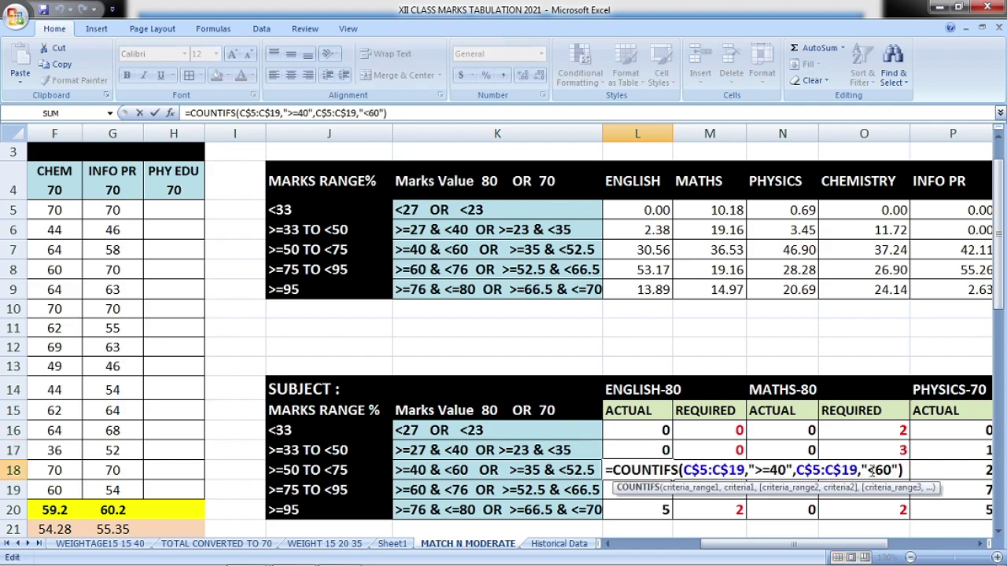
key("Escape")
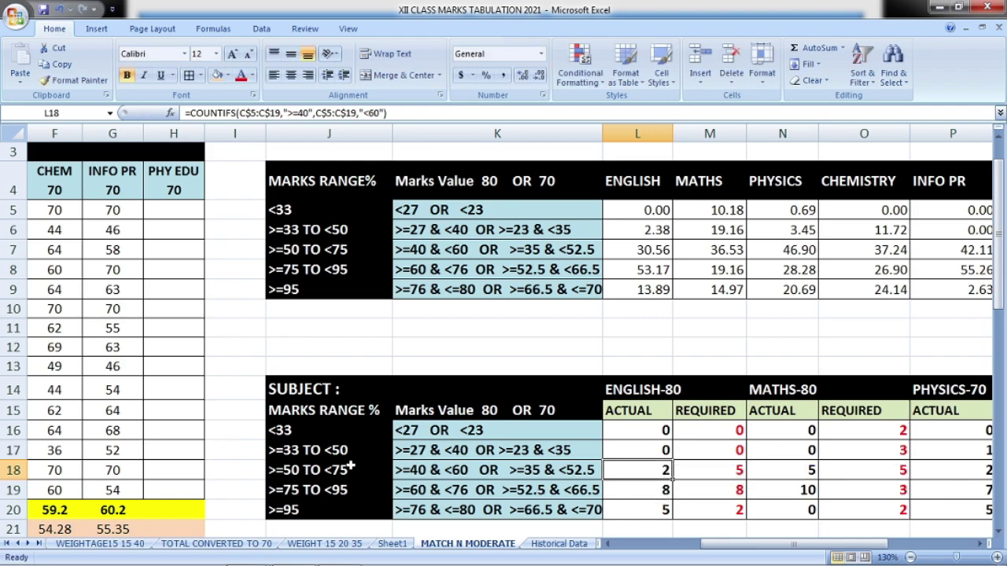
Inspect the COUNTIFS formulas in L19 and L20, and compare the English actual counts in L18:L20 with the required counts beside them
left_click(665, 490)
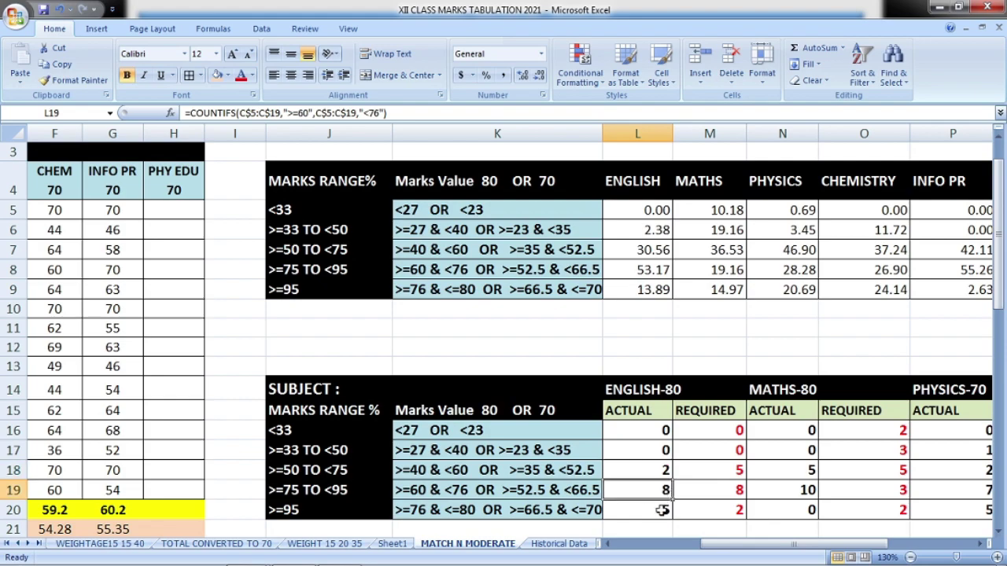
left_click(659, 511)
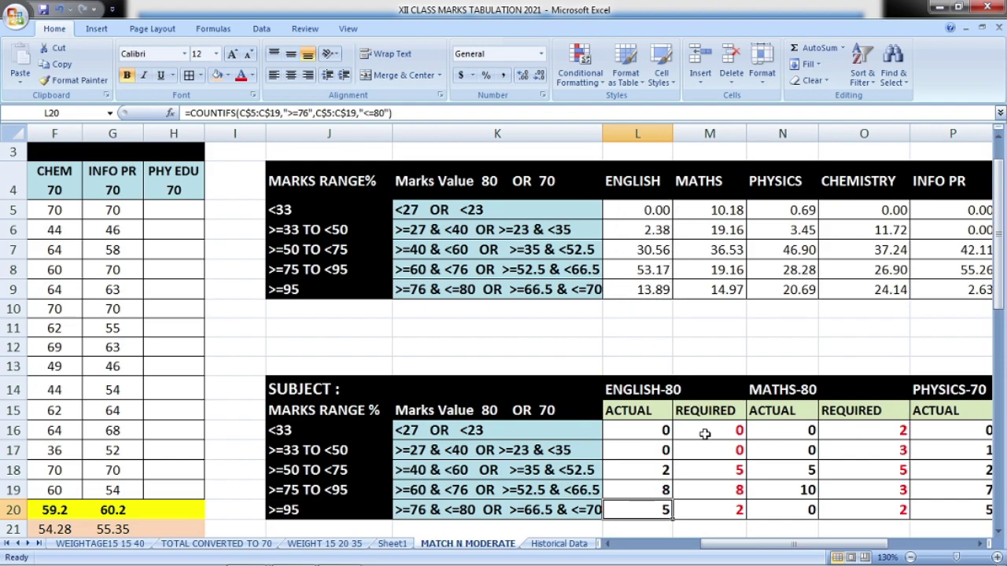
left_click(663, 471)
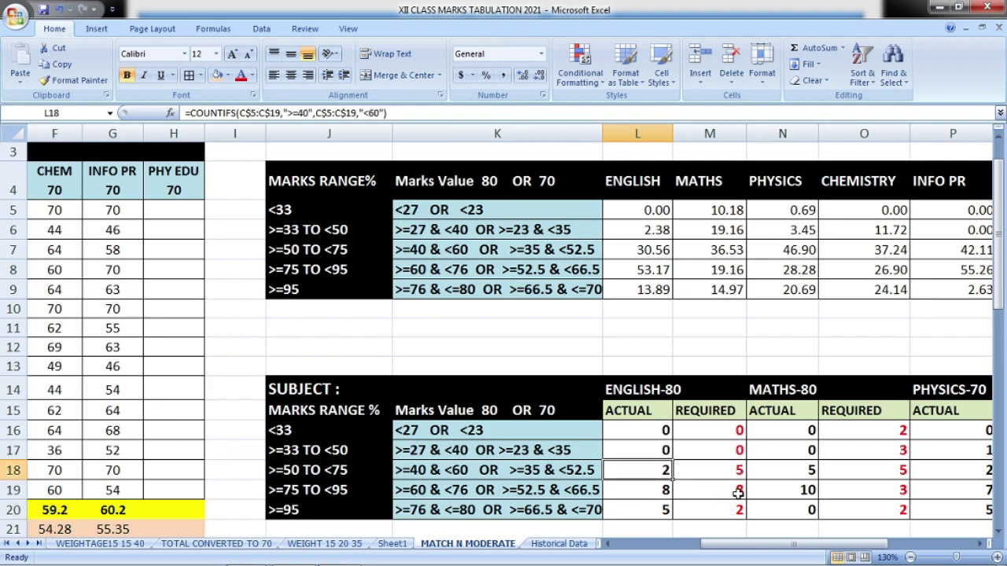
left_click(658, 490)
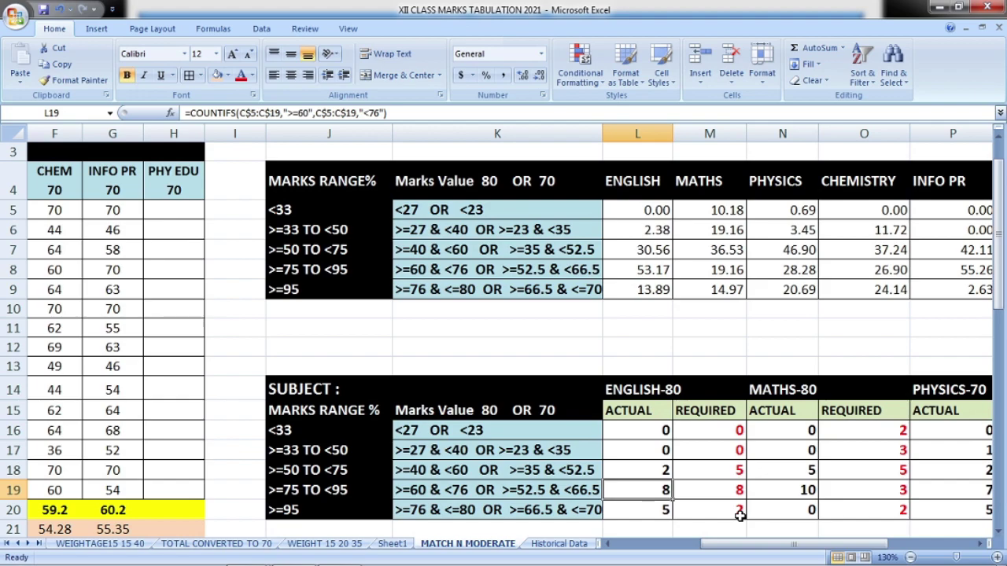
left_click(665, 509)
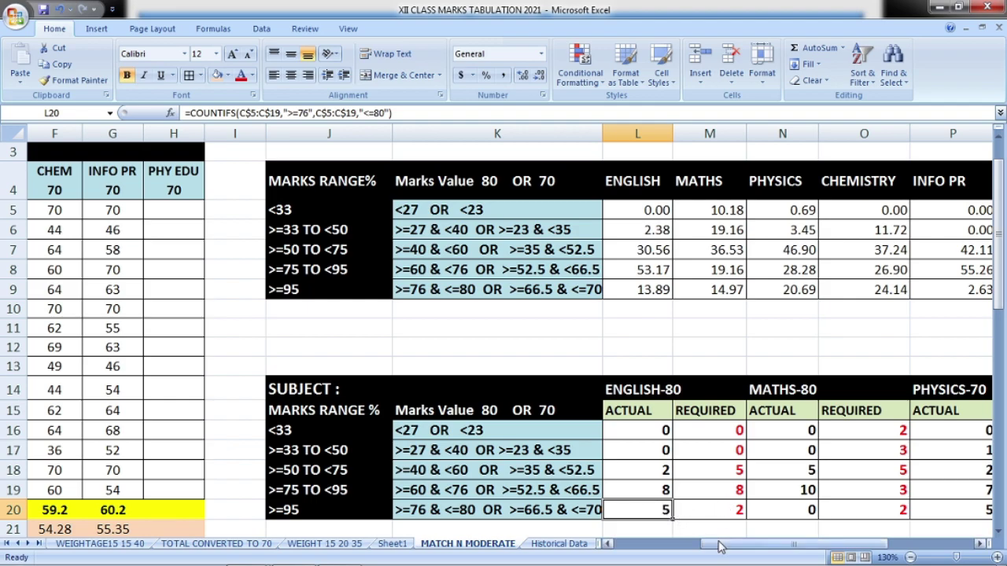
Sort the marks table A4:G19 by the ENGLISH 80 column on values, from largest to smallest
left_click_drag(720, 547, 632, 548)
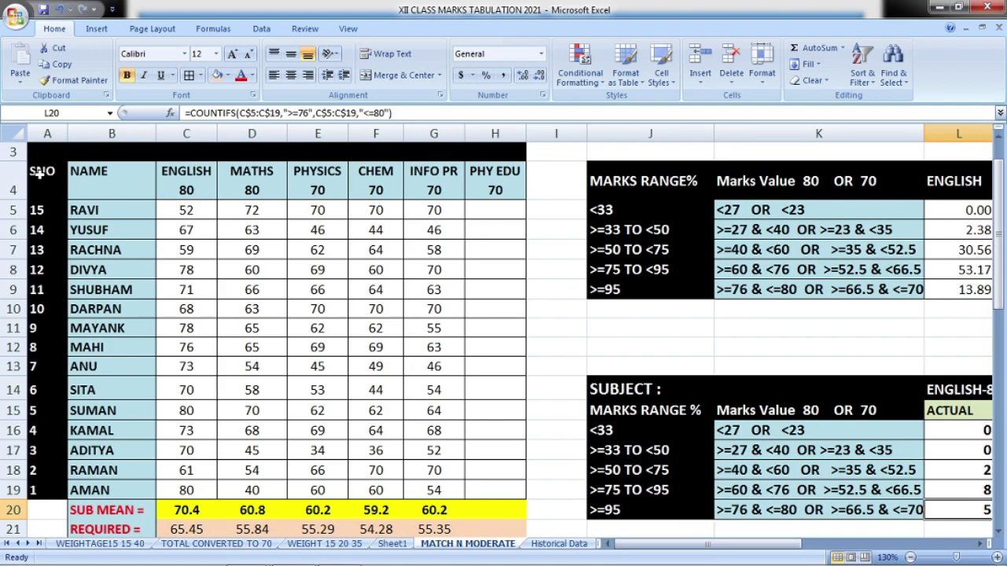
left_click_drag(39, 174, 442, 502)
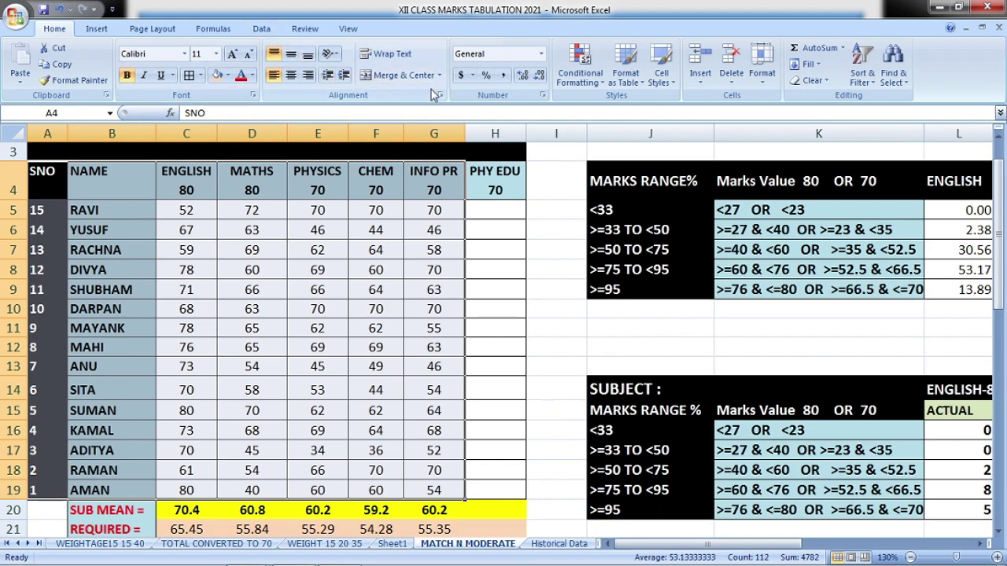
left_click(262, 29)
left_click(351, 64)
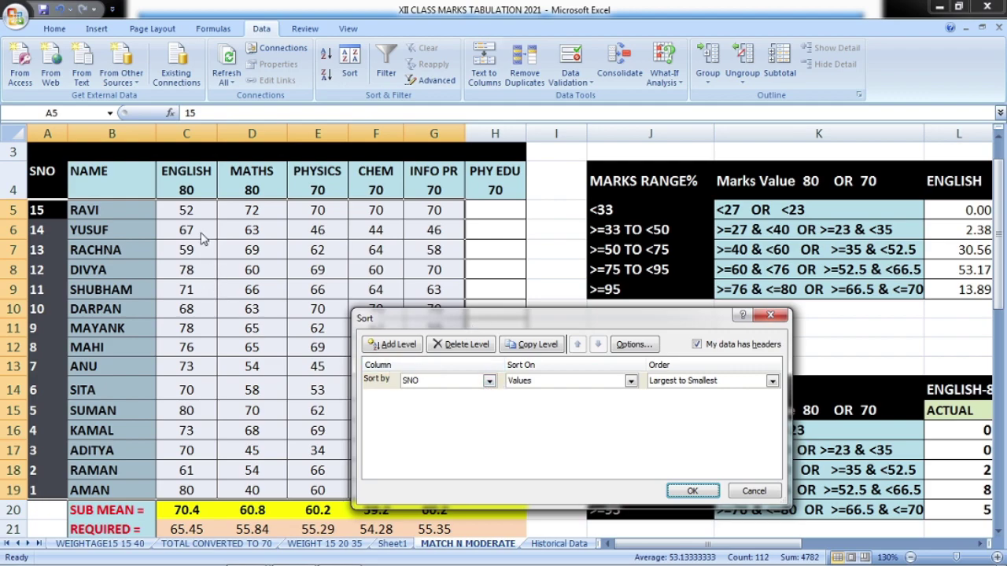
left_click(488, 381)
left_click(442, 415)
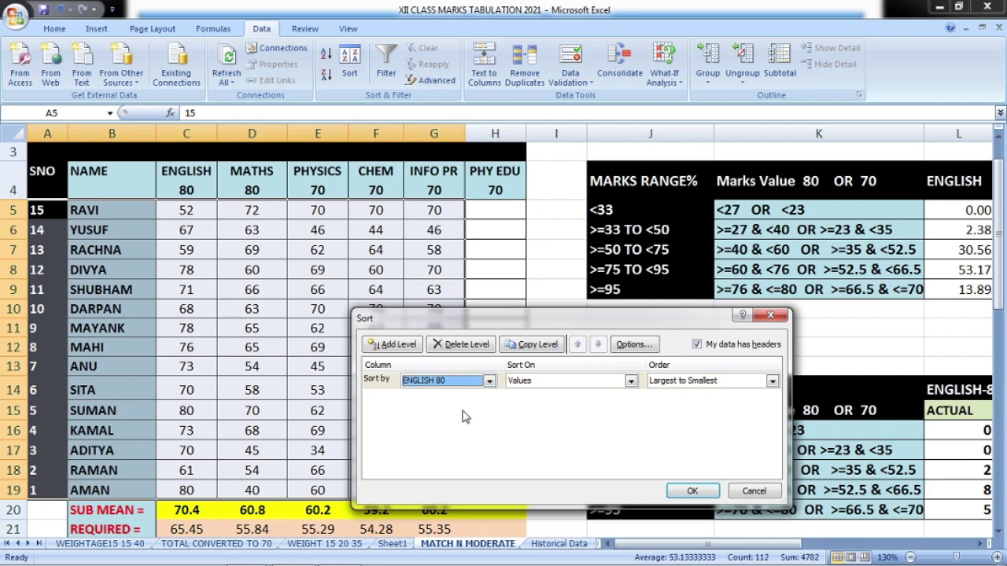
left_click(630, 381)
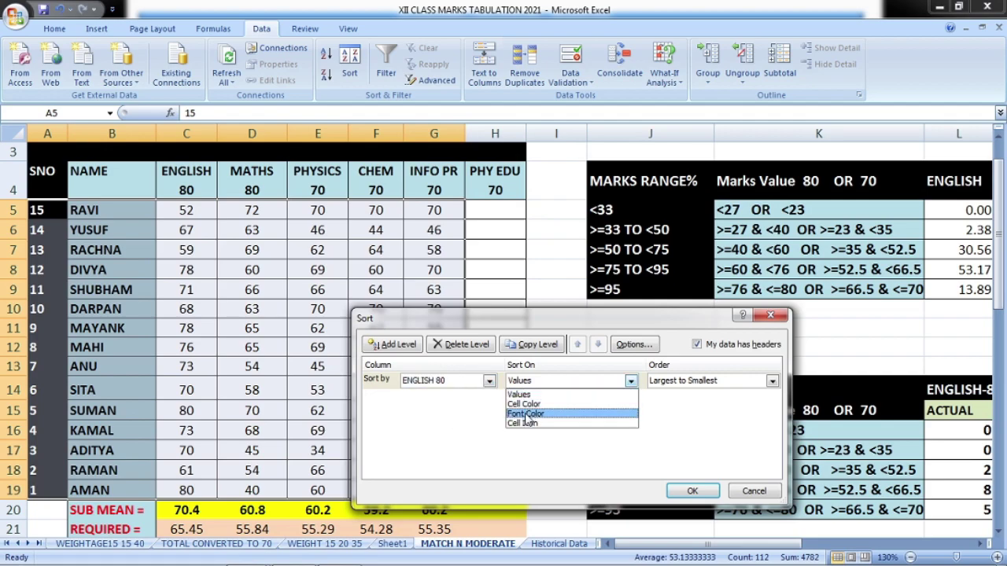
left_click(606, 394)
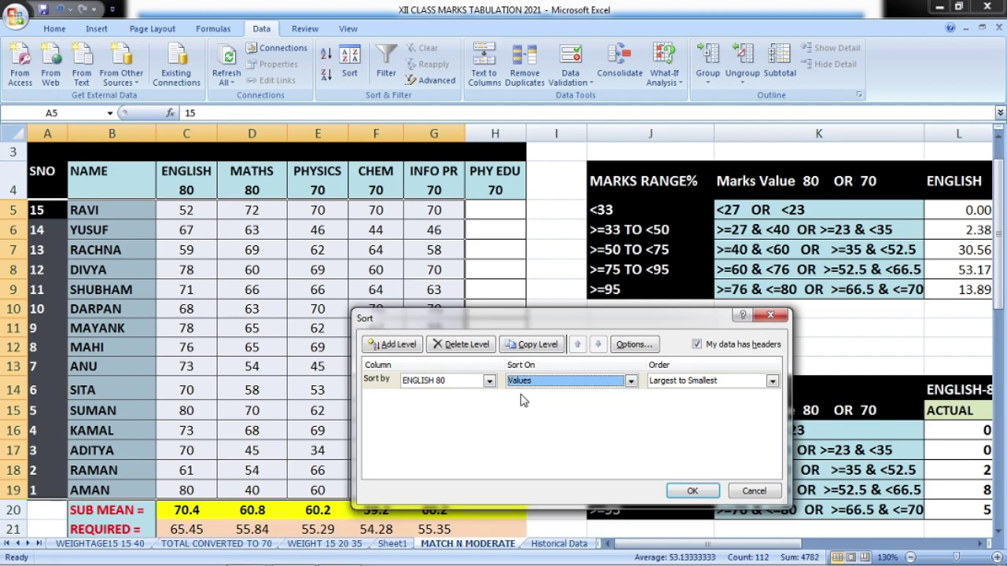
left_click(771, 381)
left_click(668, 405)
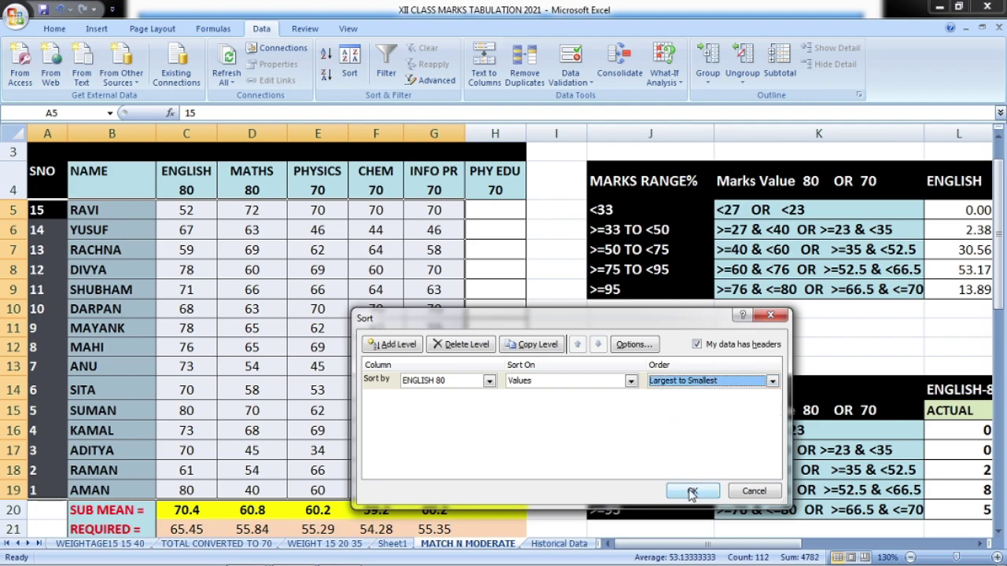
left_click(692, 491)
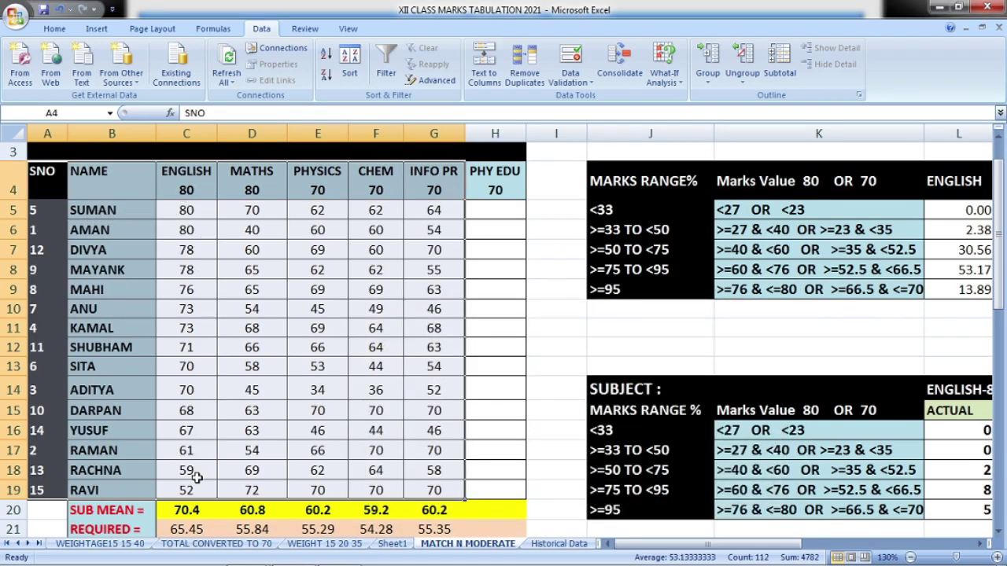
Add a Less Than 27 conditional formatting rule with Light Red Fill with Dark Red Text to cell C5
left_click(186, 209)
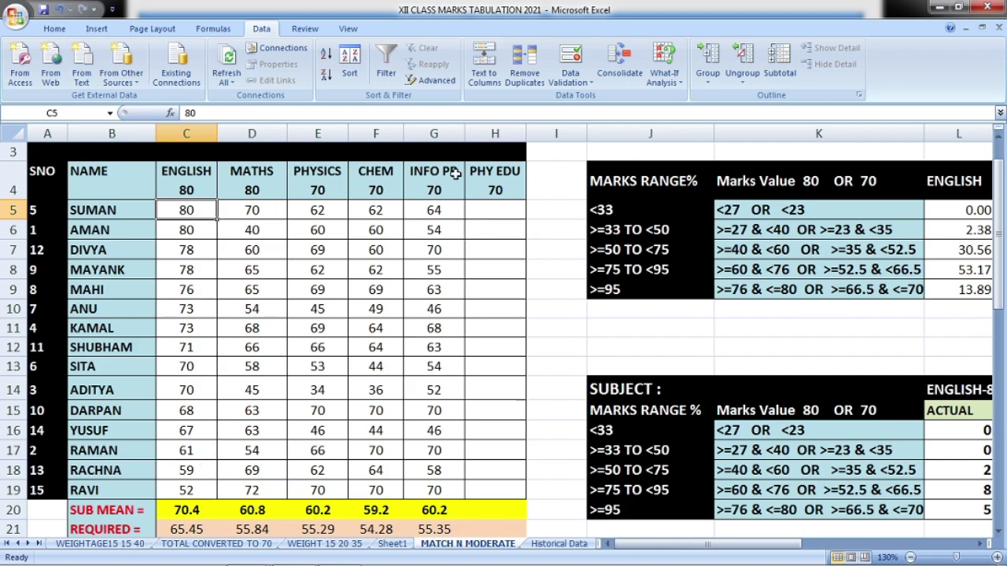
left_click(54, 29)
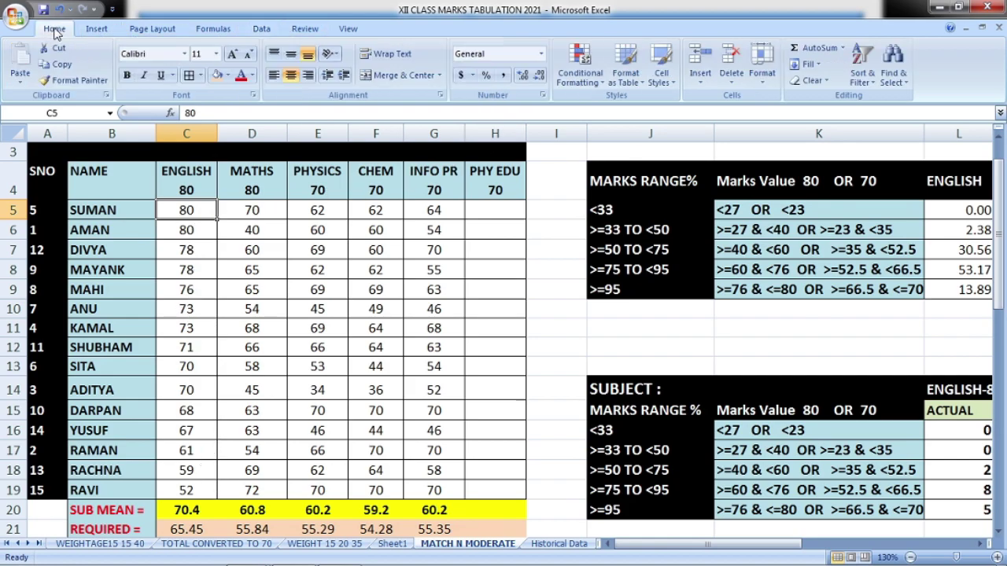
left_click(603, 84)
mouse_move(613, 111)
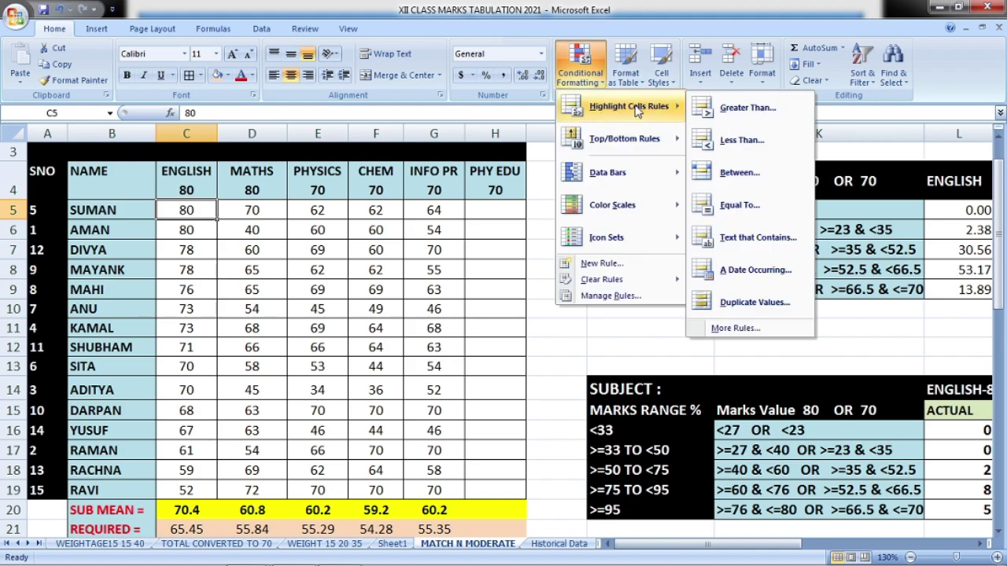
left_click(735, 142)
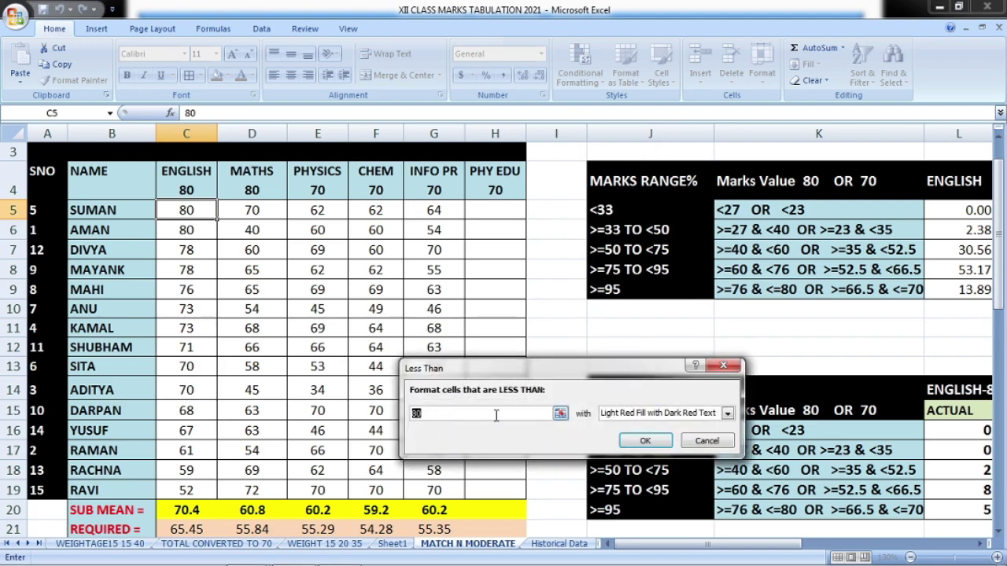
type("27")
left_click(645, 441)
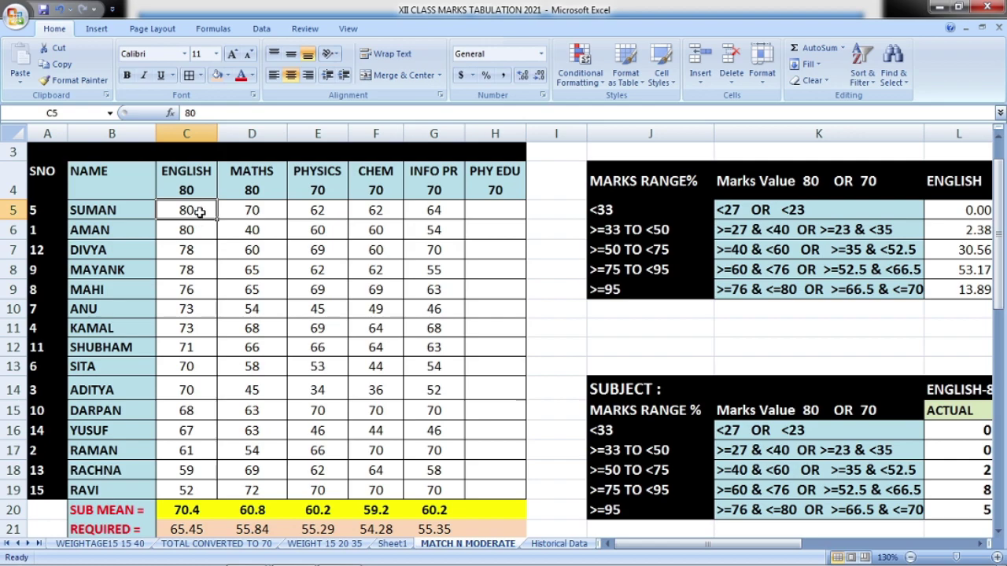
Highlight English marks in C5:C19 that are less than 27 with Light Red Fill with Dark Red Text
left_click_drag(196, 211, 202, 493)
left_click(582, 76)
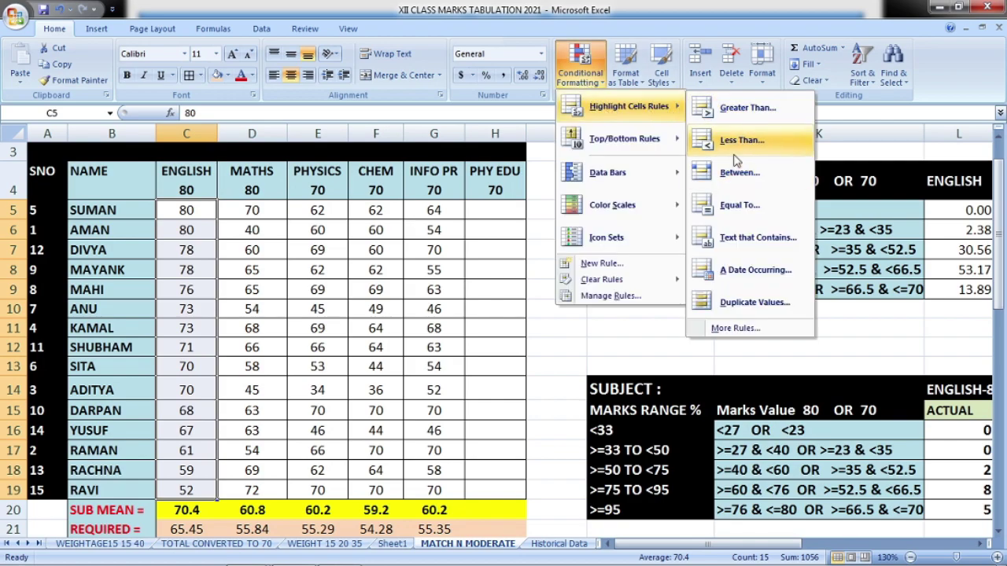
left_click(736, 143)
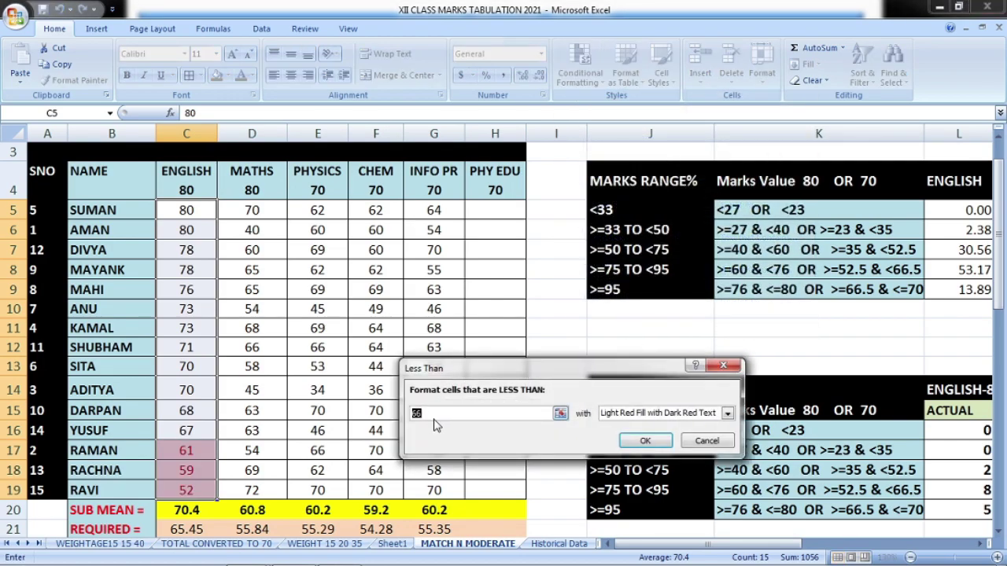
type("27")
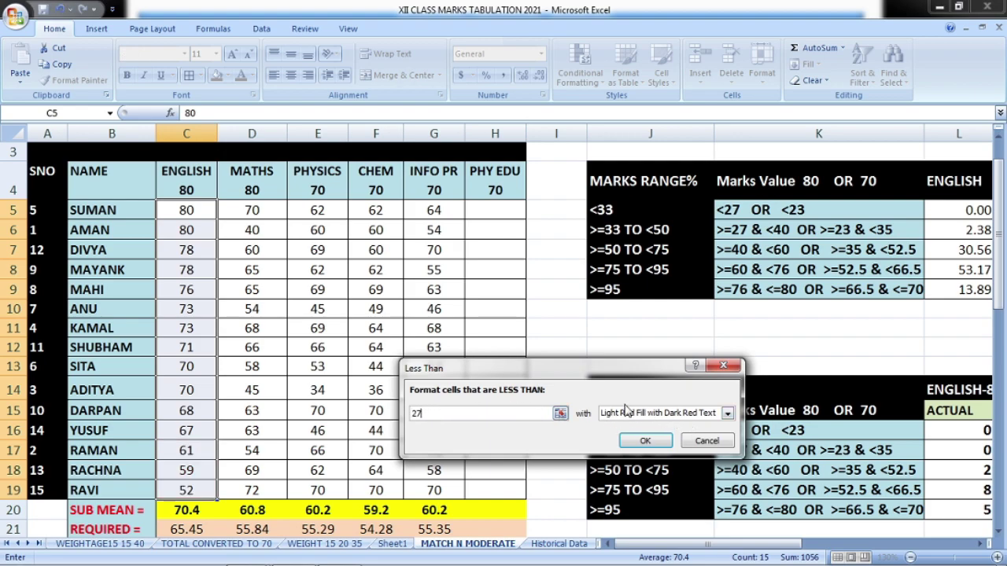
left_click(644, 441)
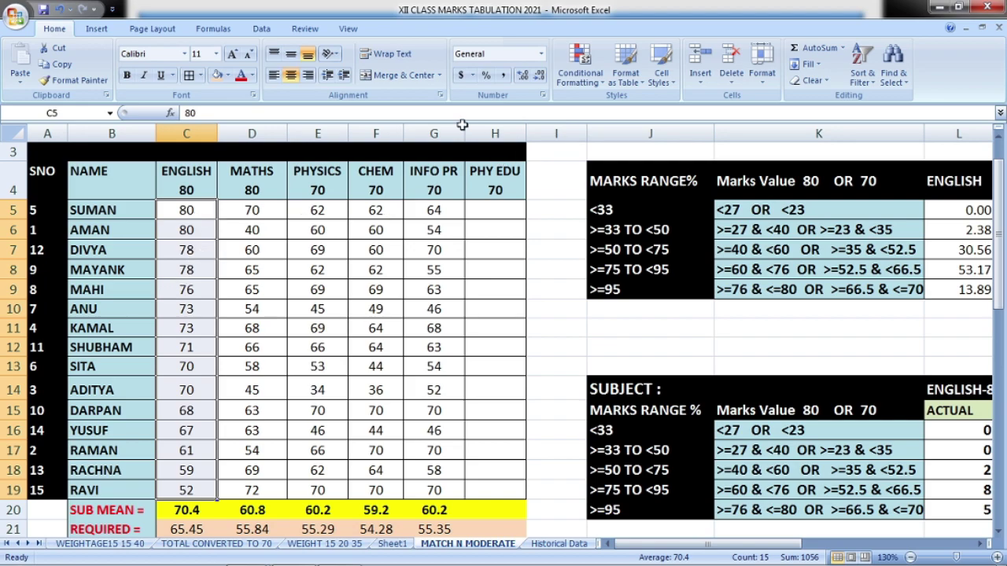
Highlight English marks in C5:C19 between 27 and 39.9 with Yellow Fill with Dark Yellow Text
left_click(582, 69)
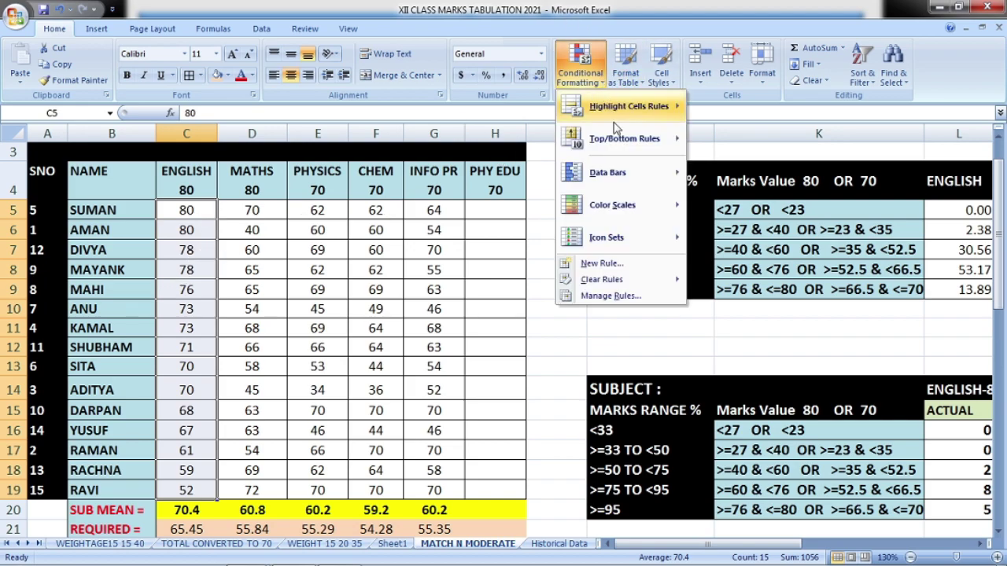
mouse_move(629, 109)
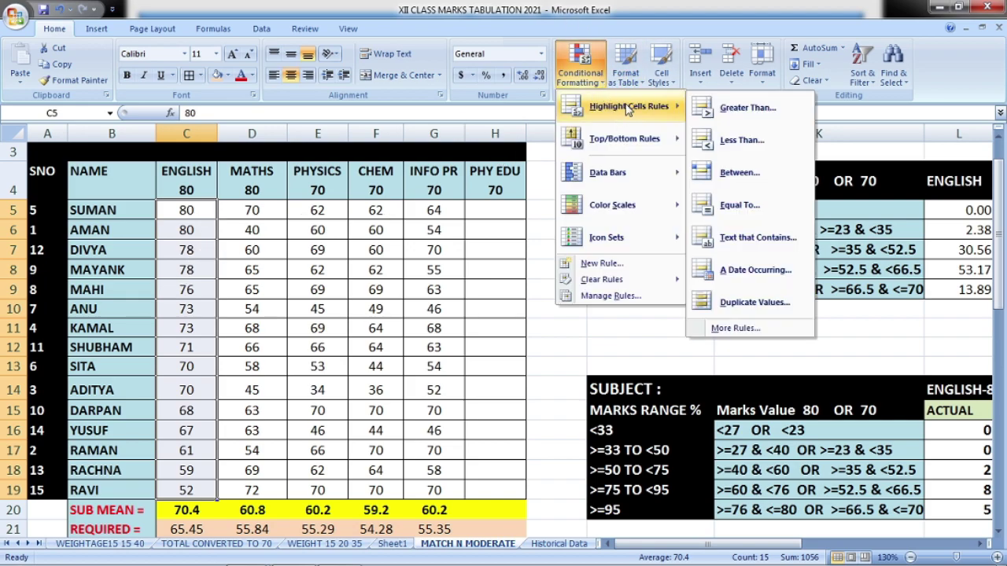
left_click(739, 175)
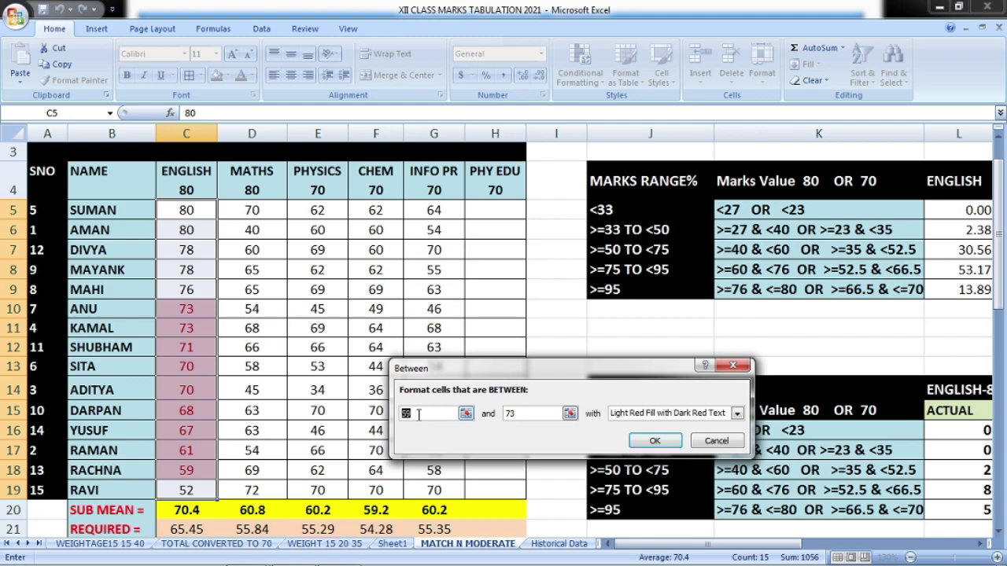
type("27")
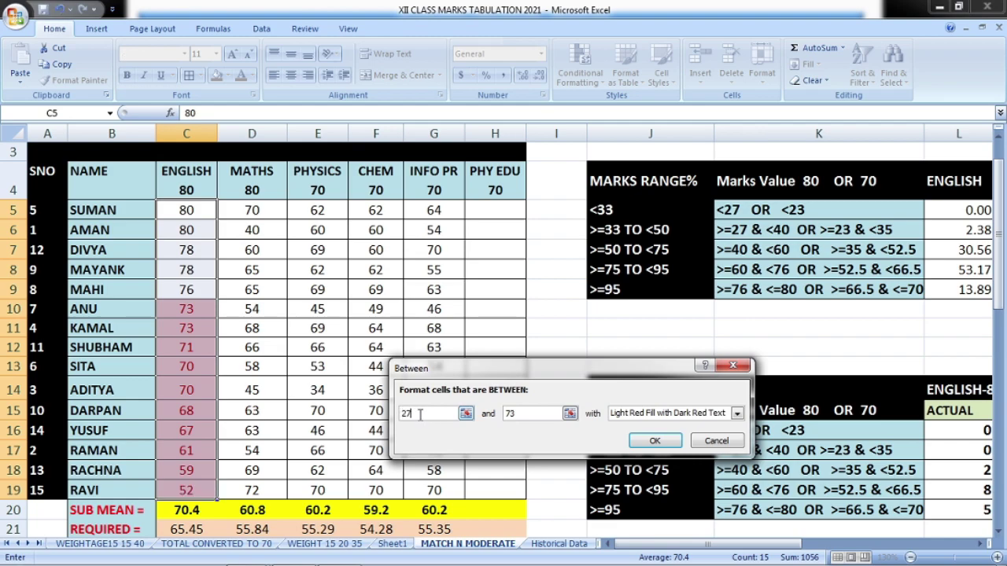
double_click(508, 413)
type("4")
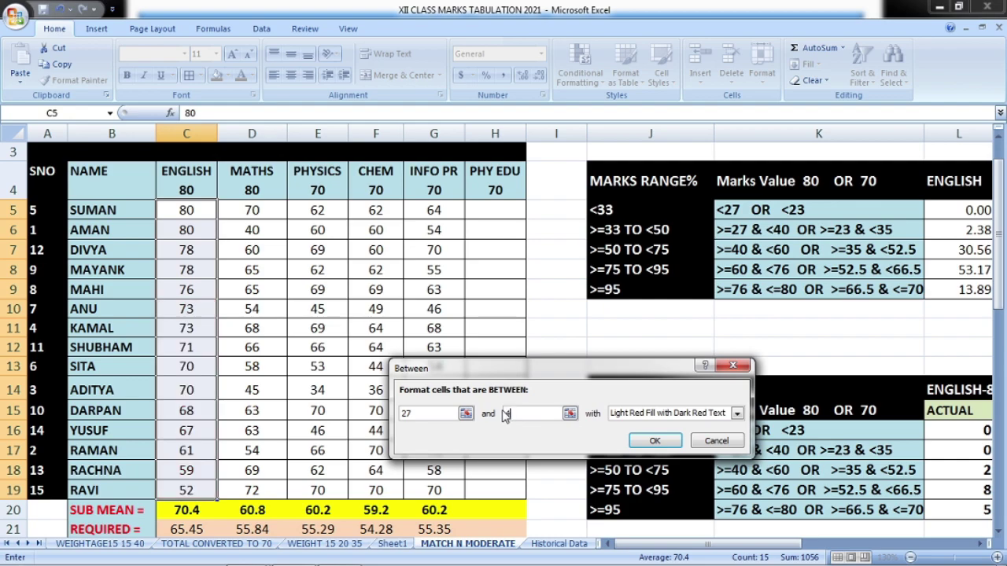
type("0")
double_click(510, 413)
left_click(736, 413)
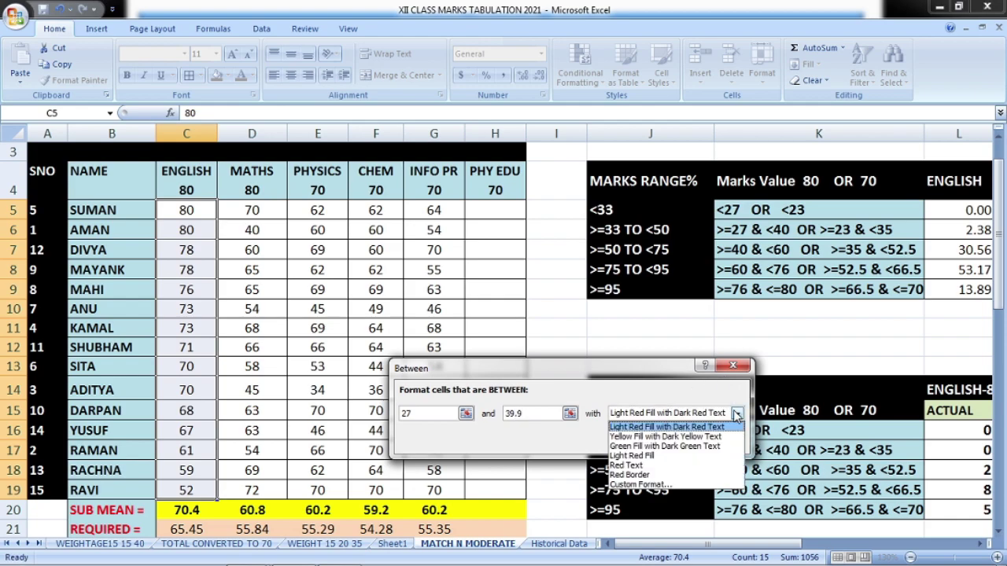
left_click(633, 437)
left_click(653, 443)
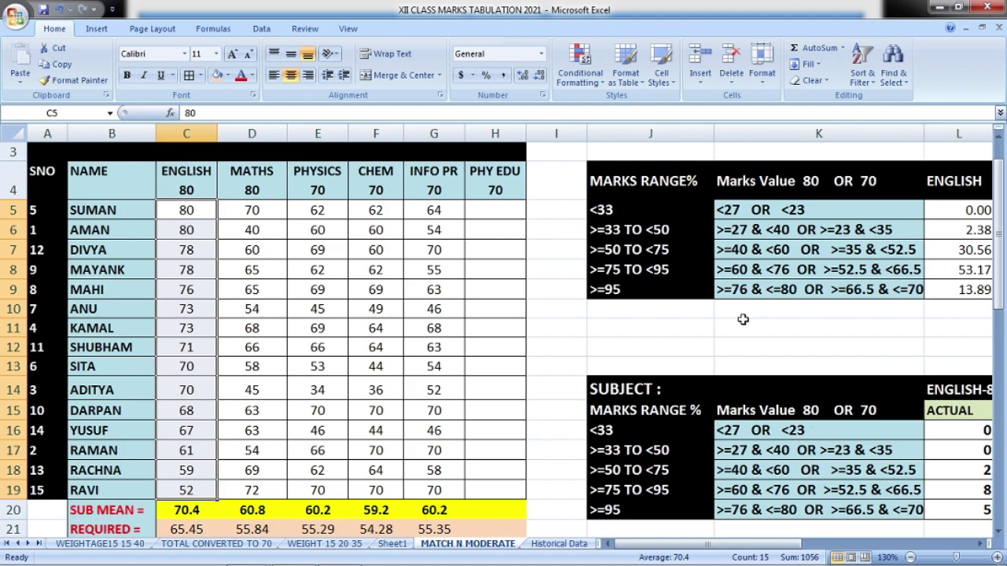
Highlight English marks in C5:C19 between 40 and 60 with Green Fill with Dark Green Text
left_click(582, 72)
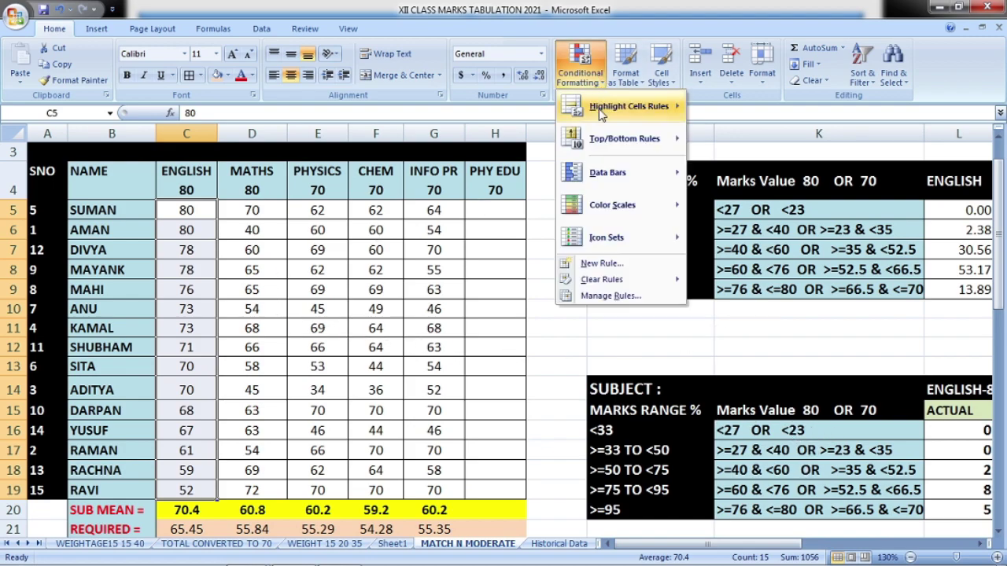
mouse_move(603, 114)
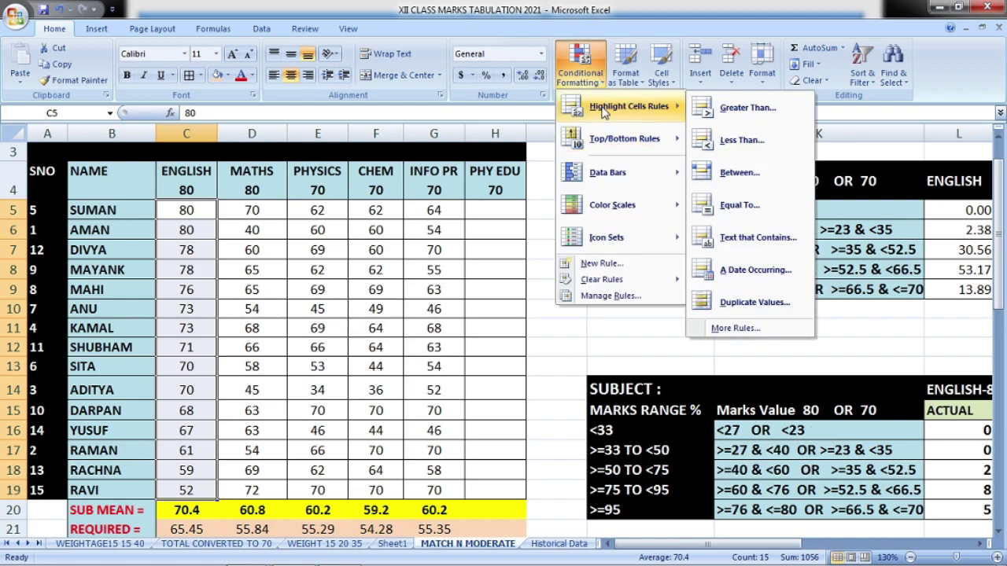
left_click(739, 173)
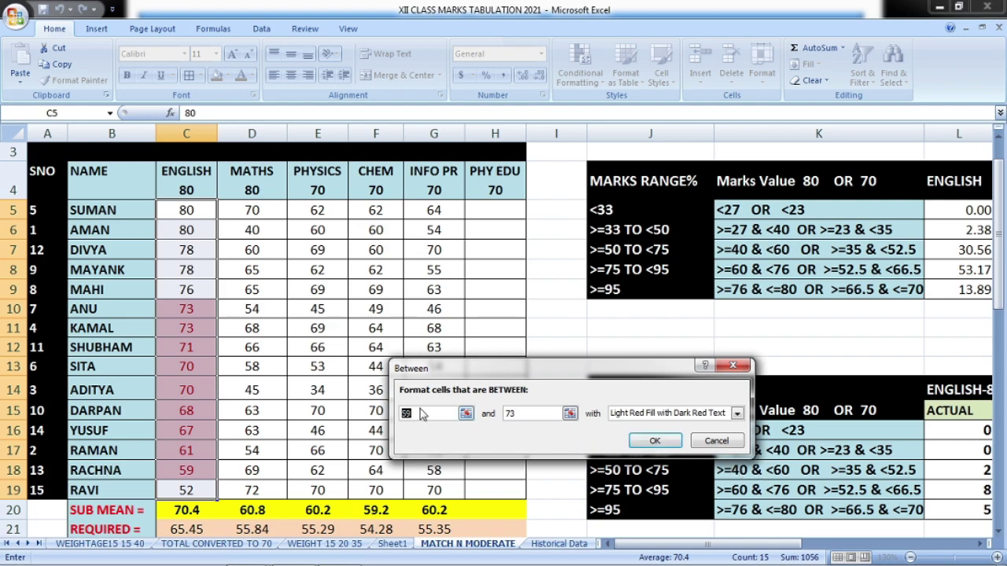
type("40")
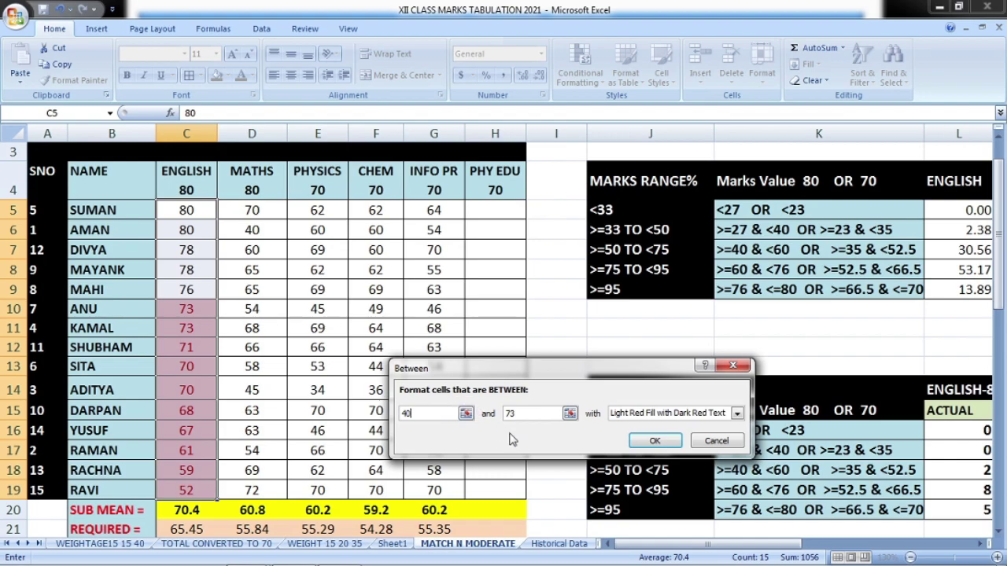
left_click_drag(522, 413, 511, 416)
type("60")
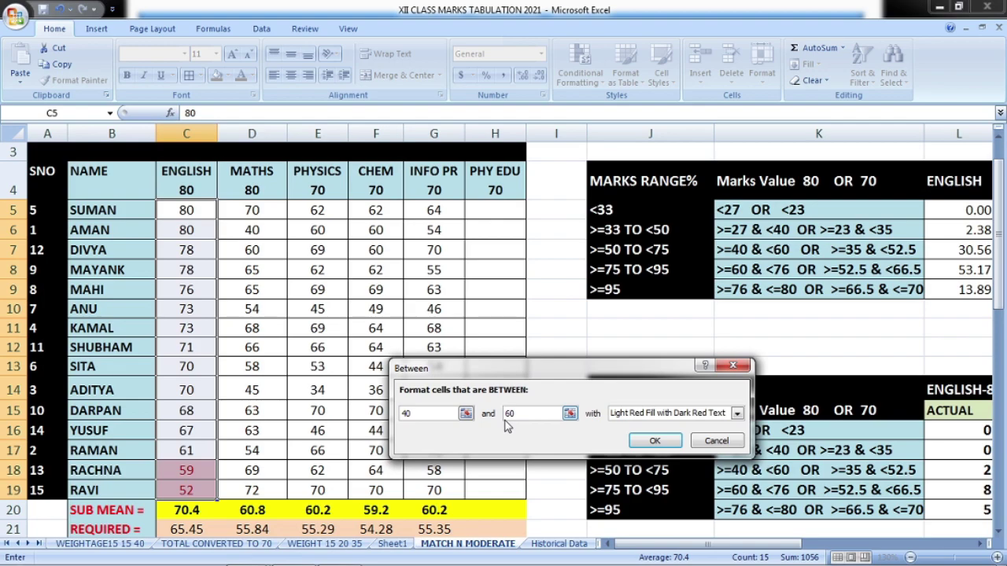
left_click(737, 413)
left_click(663, 446)
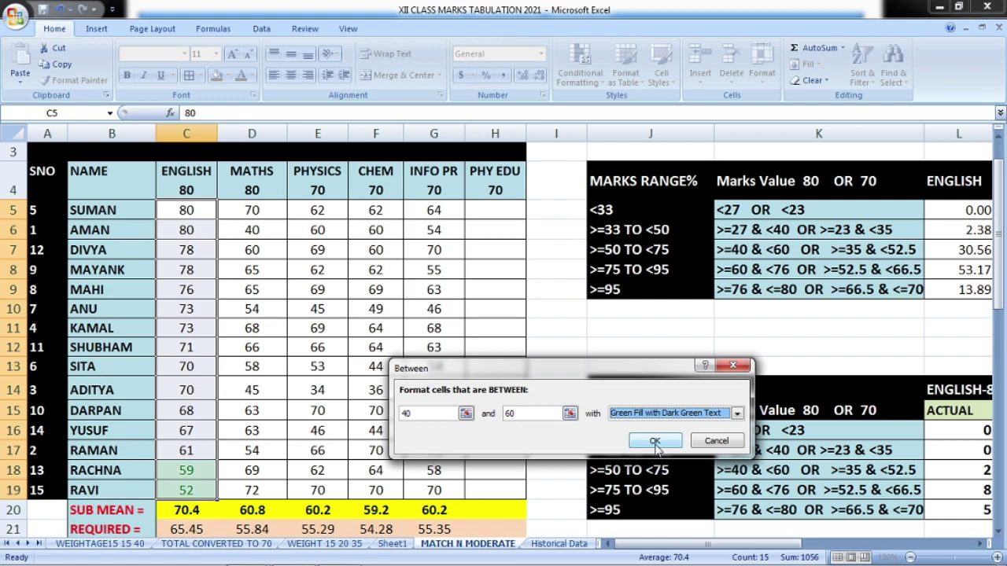
left_click(655, 442)
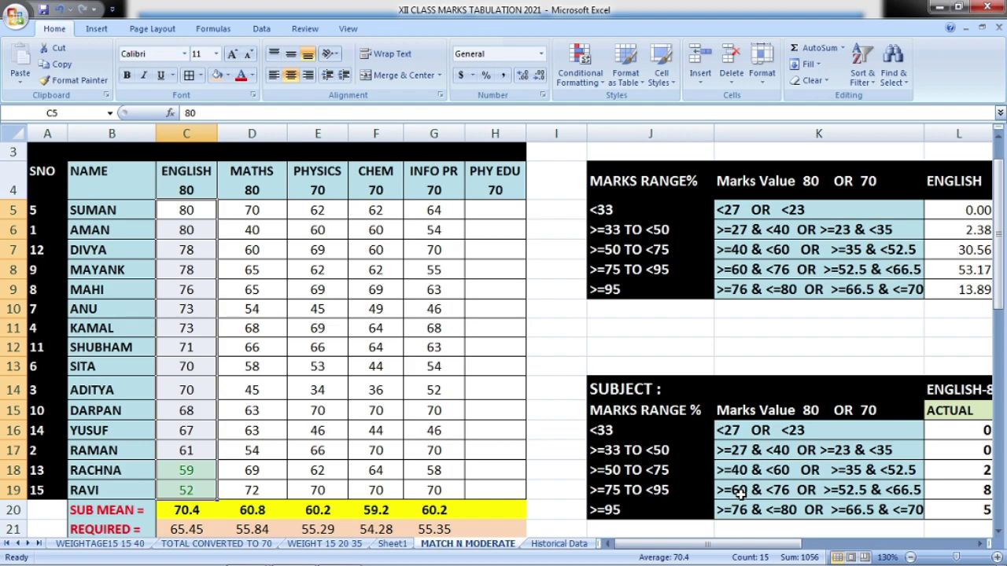
Highlight English marks in C5:C19 between 60 and 75.9 with Light Red Fill with Dark Red Text
left_click(579, 69)
mouse_move(619, 141)
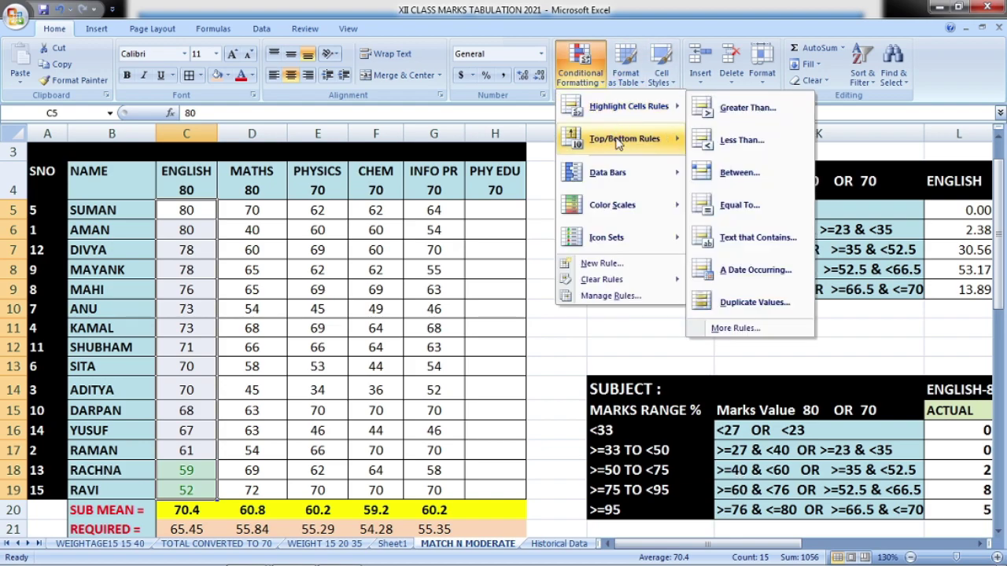
mouse_move(640, 113)
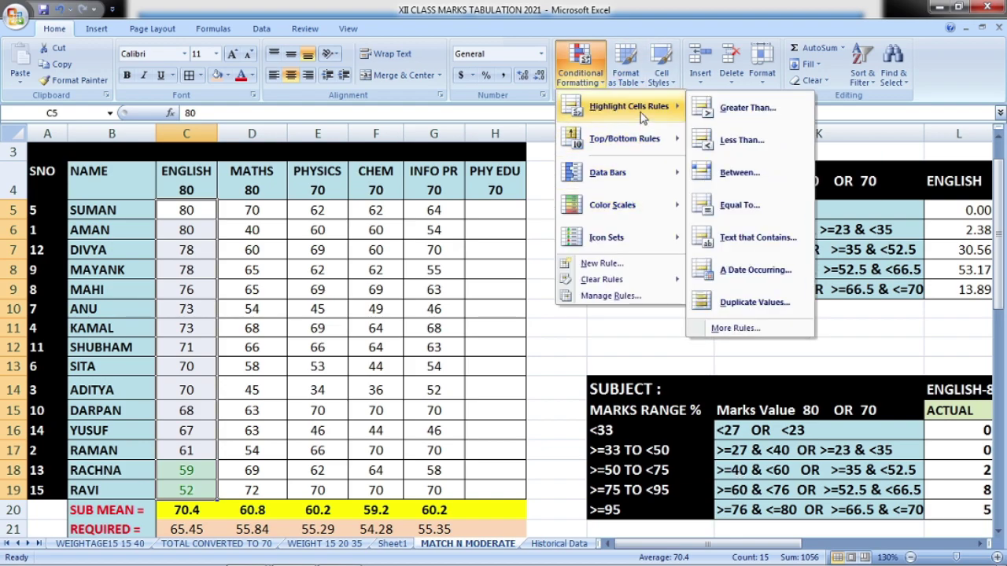
left_click(736, 172)
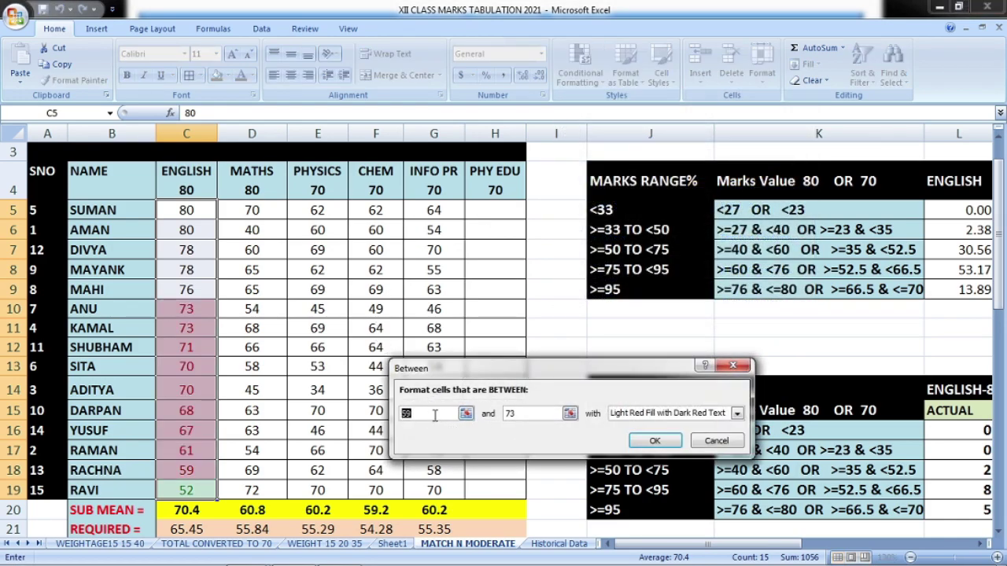
type("60")
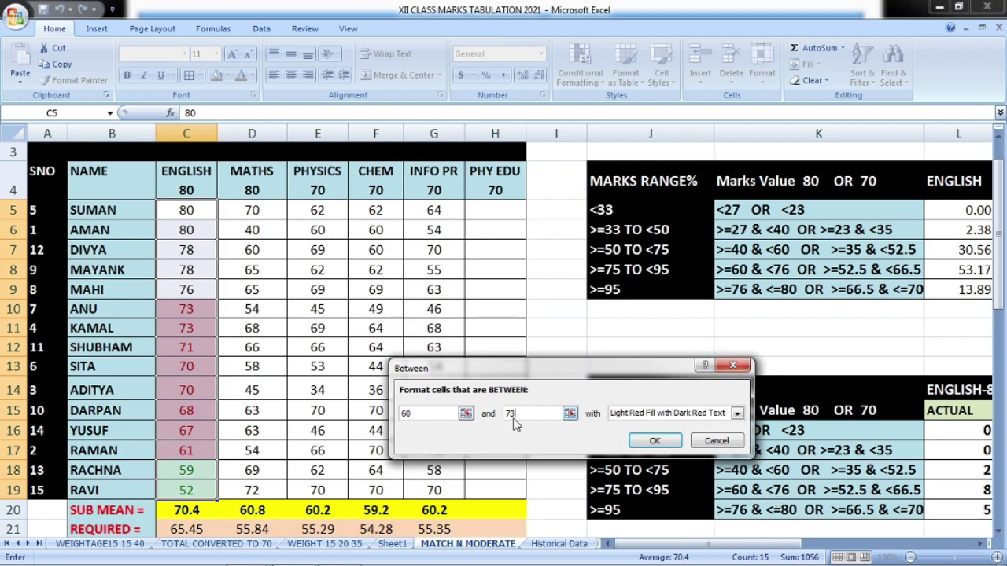
key("BackSpace")
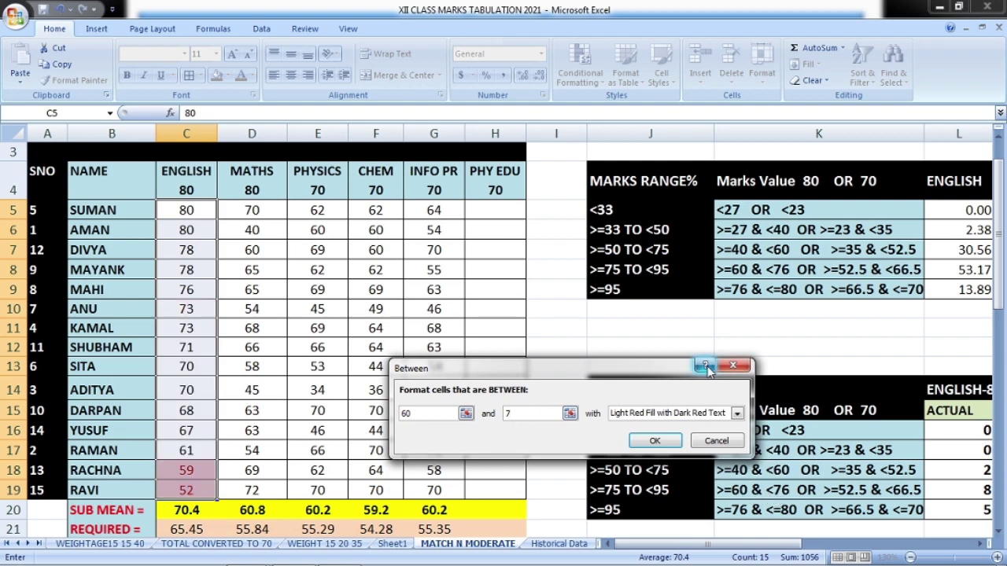
type("6")
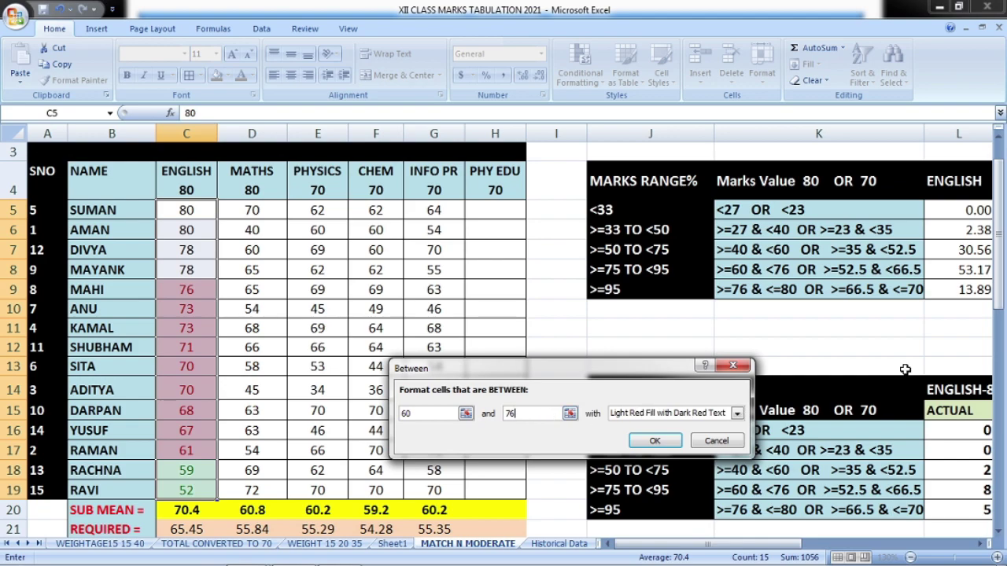
key("BackSpace")
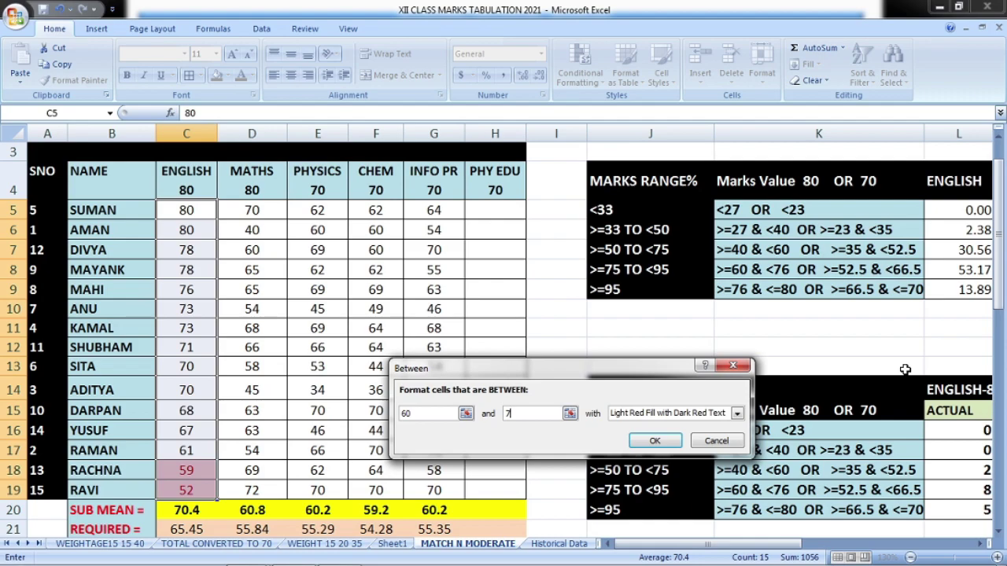
type("5.9")
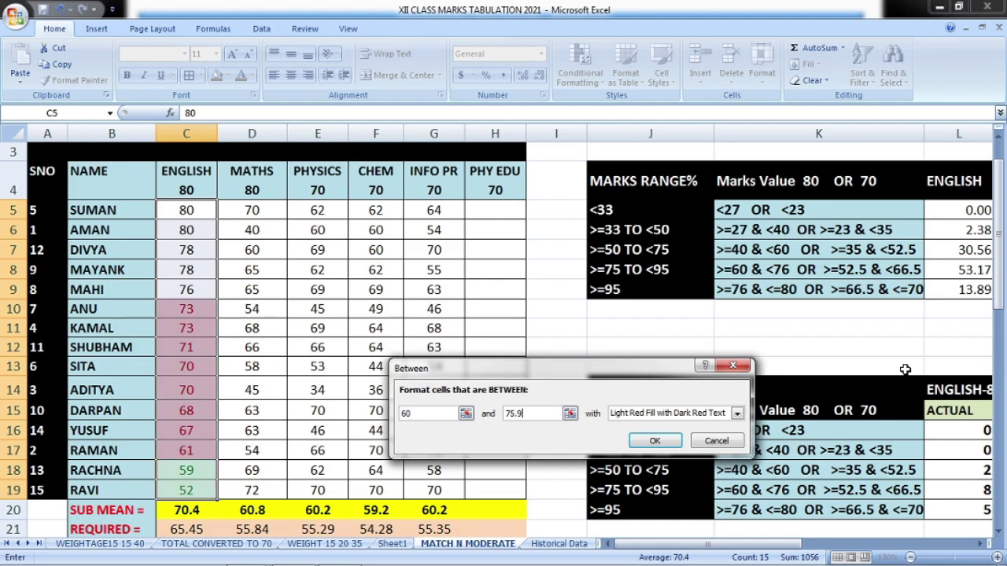
key("Return")
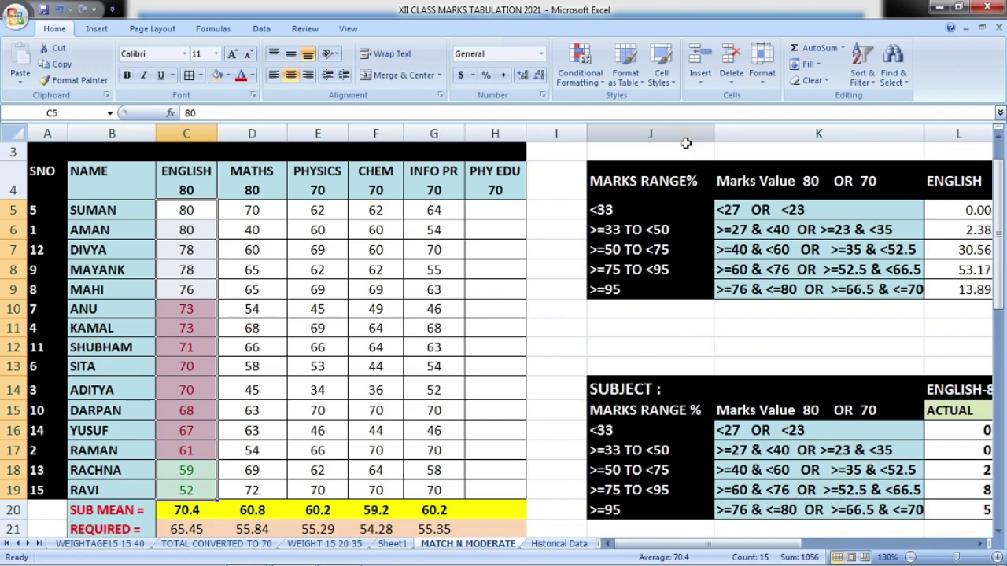
Start a Between conditional formatting rule for the English marks in C5:C19 with limits 76 and 80
left_click(599, 76)
mouse_move(621, 130)
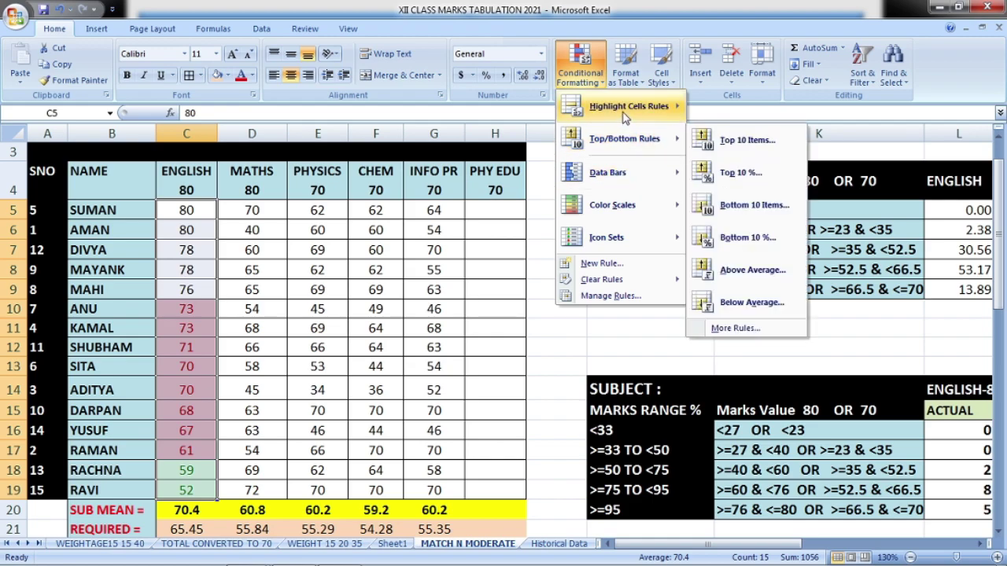
mouse_move(670, 110)
left_click(739, 174)
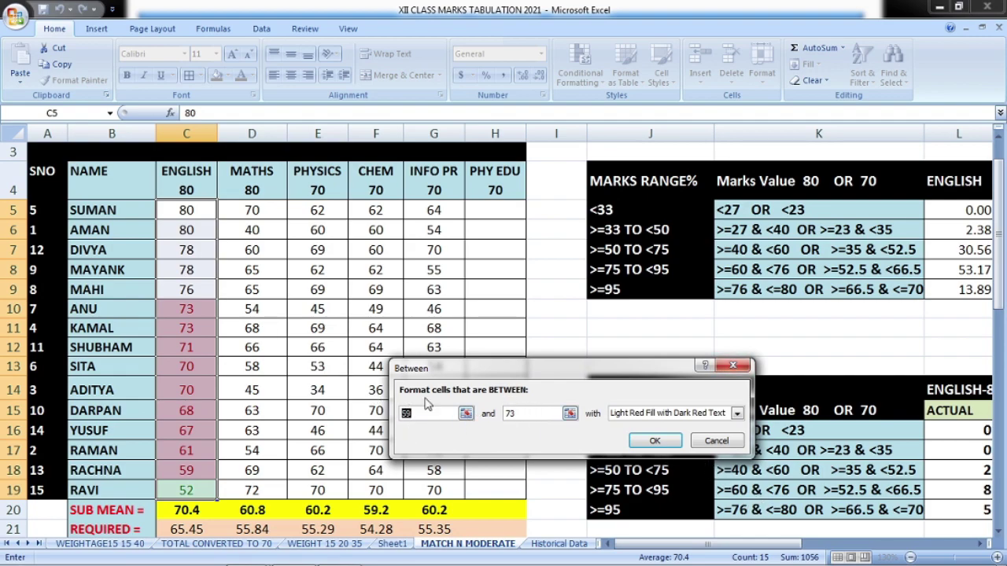
type("76")
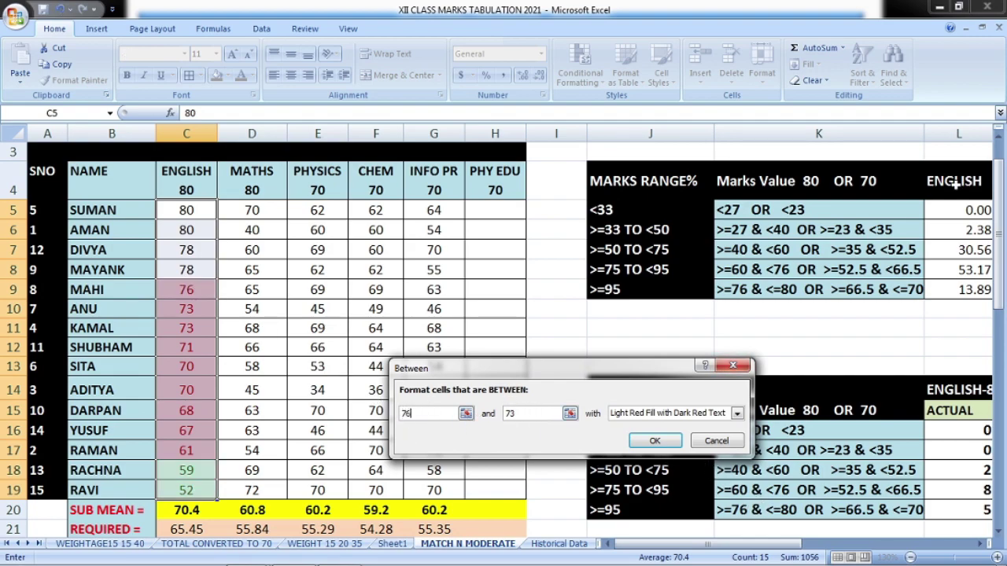
double_click(509, 415)
type("80")
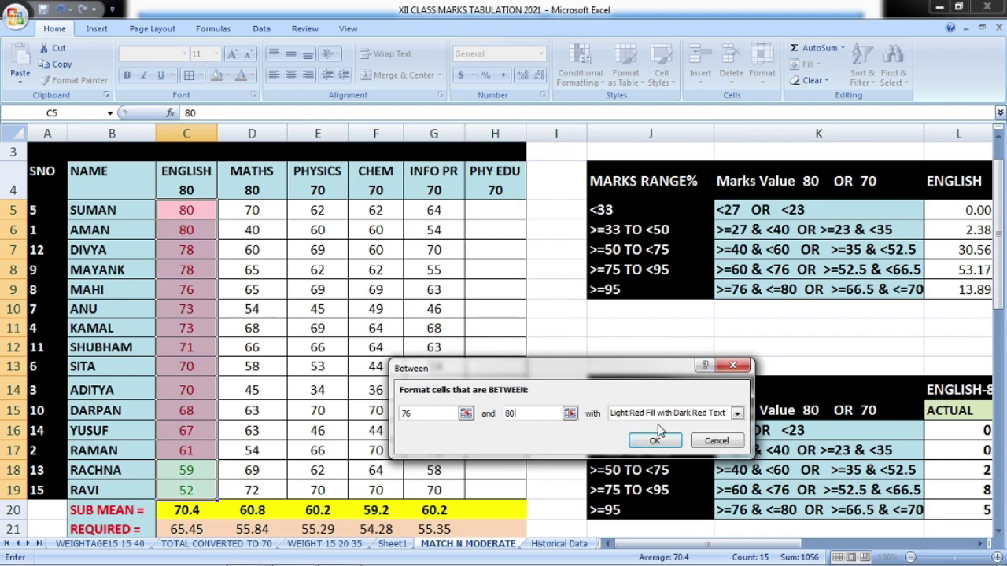
Give the 76 to 80 rule a custom format with a light blue background fill and apply it
left_click(739, 415)
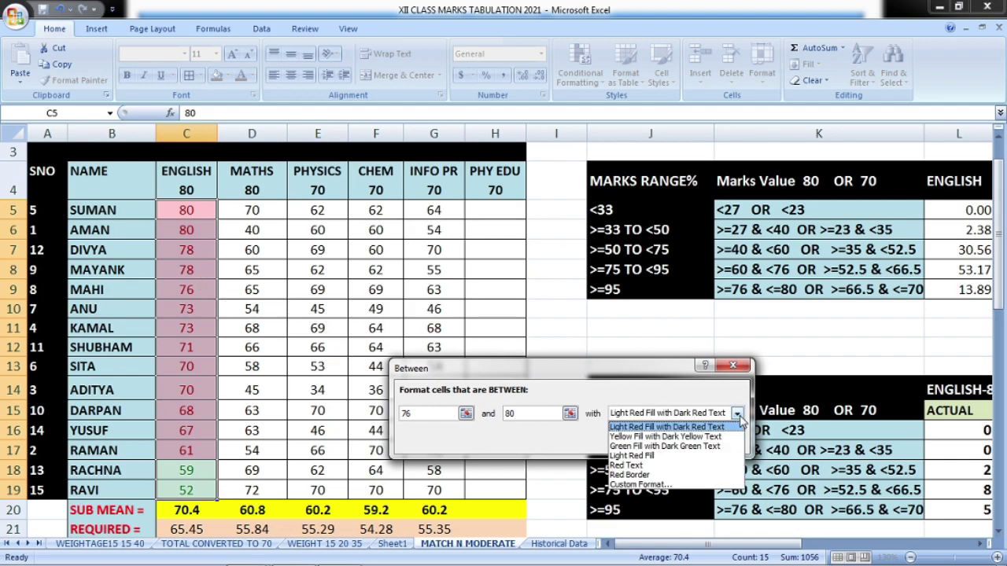
left_click(643, 485)
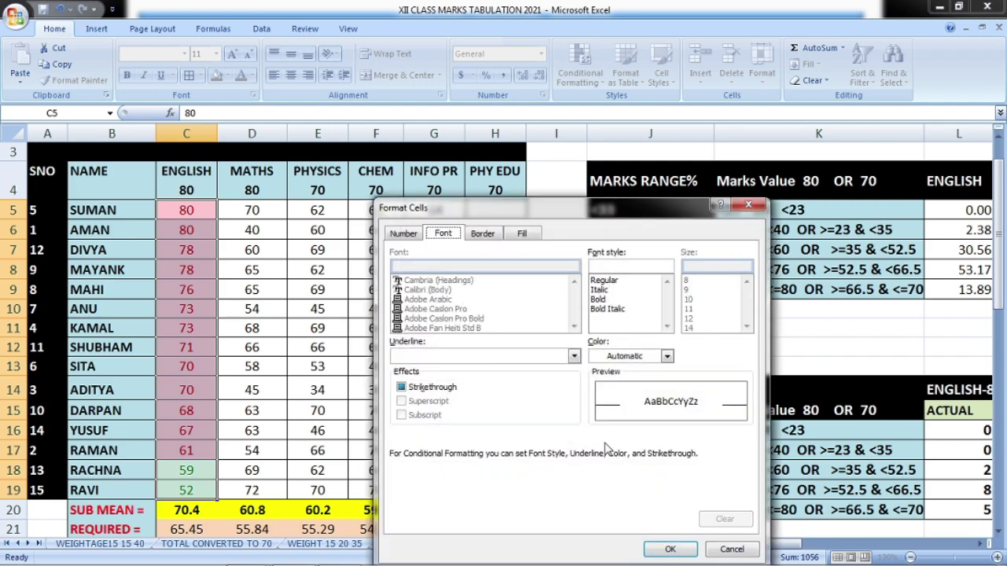
left_click(574, 357)
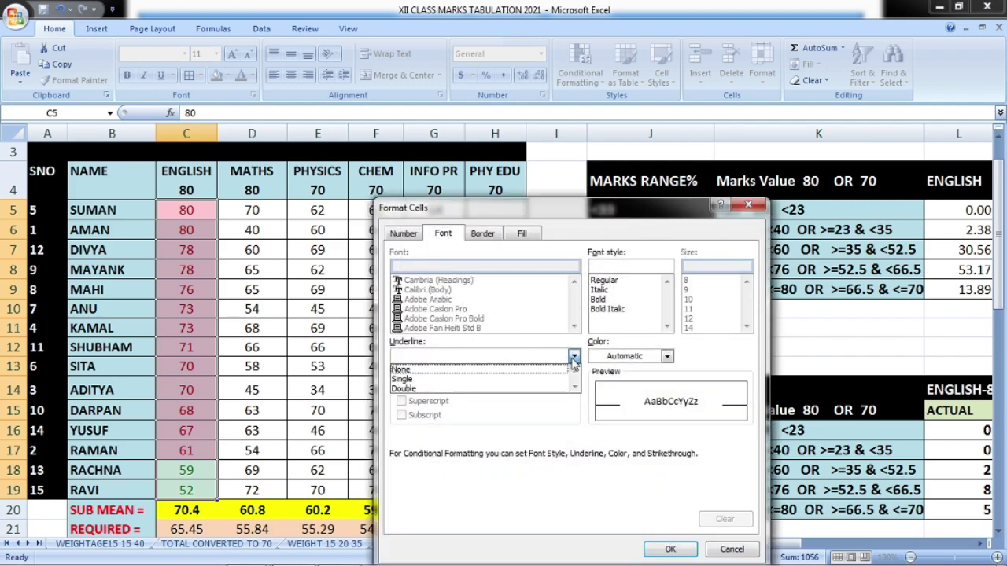
left_click(468, 360)
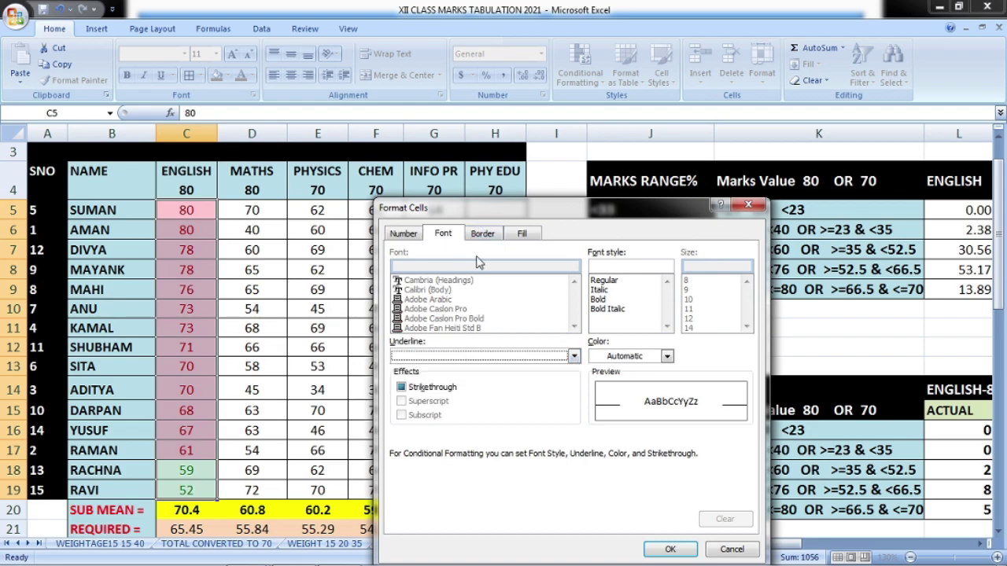
left_click(521, 234)
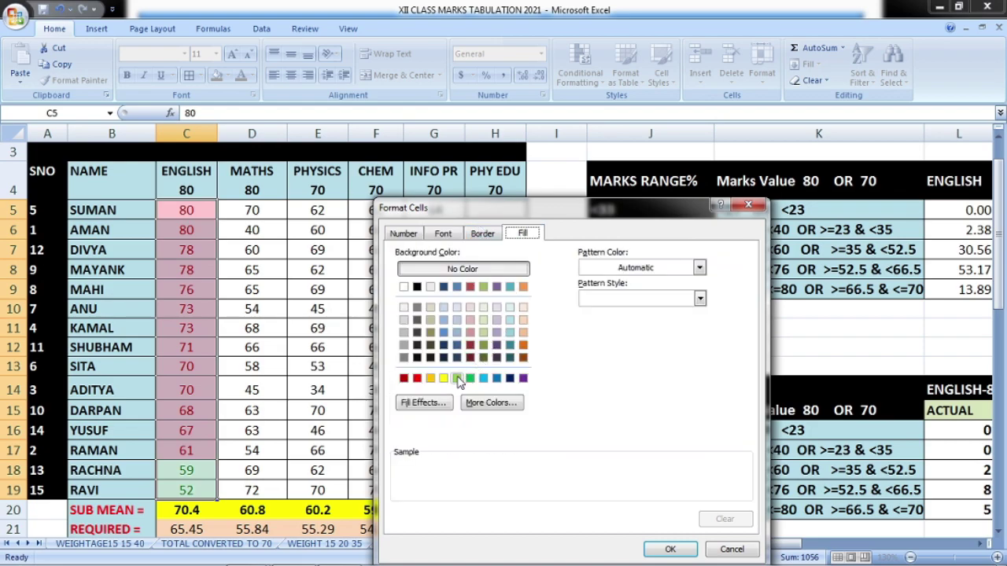
left_click(483, 378)
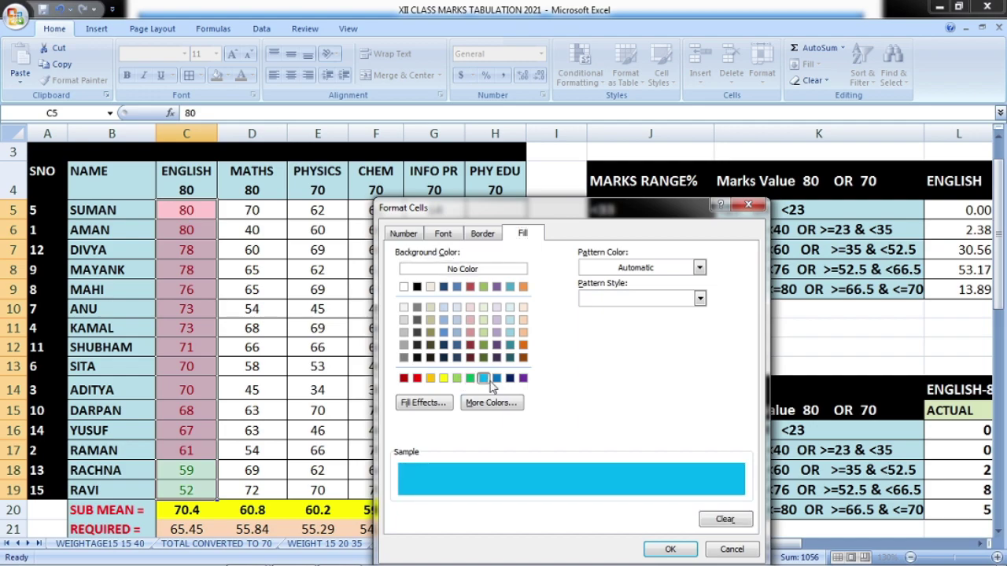
left_click(671, 549)
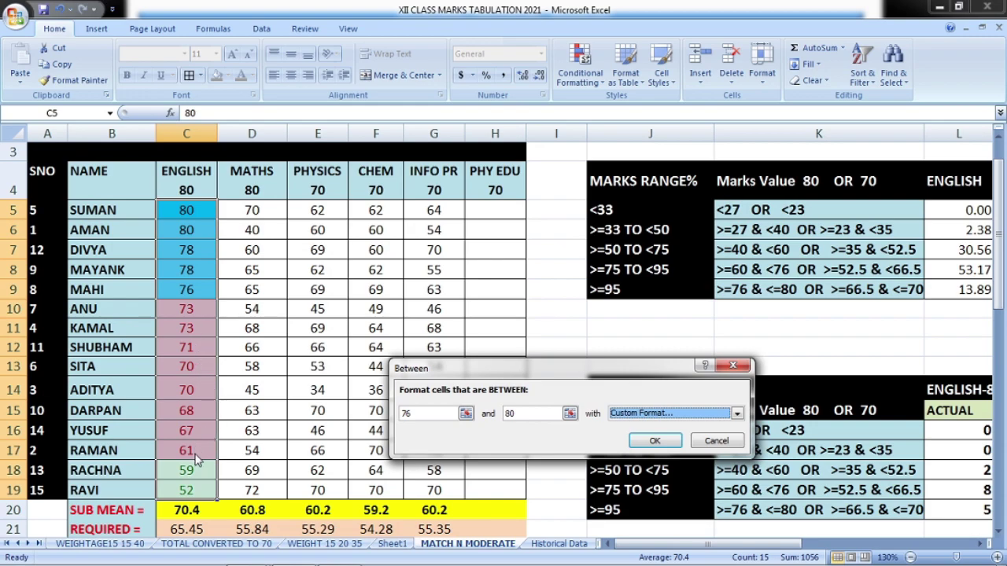
left_click(655, 441)
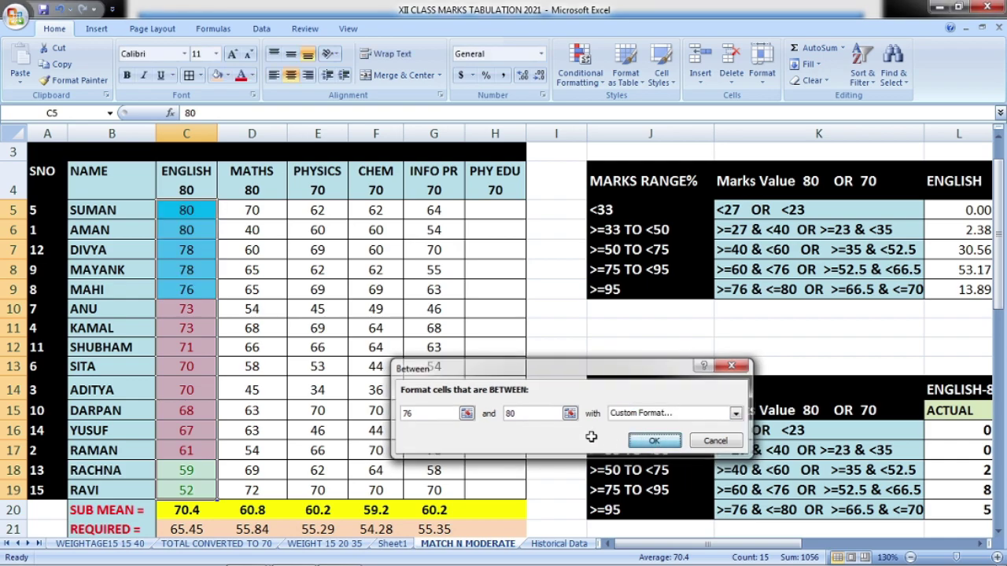
left_click(195, 483)
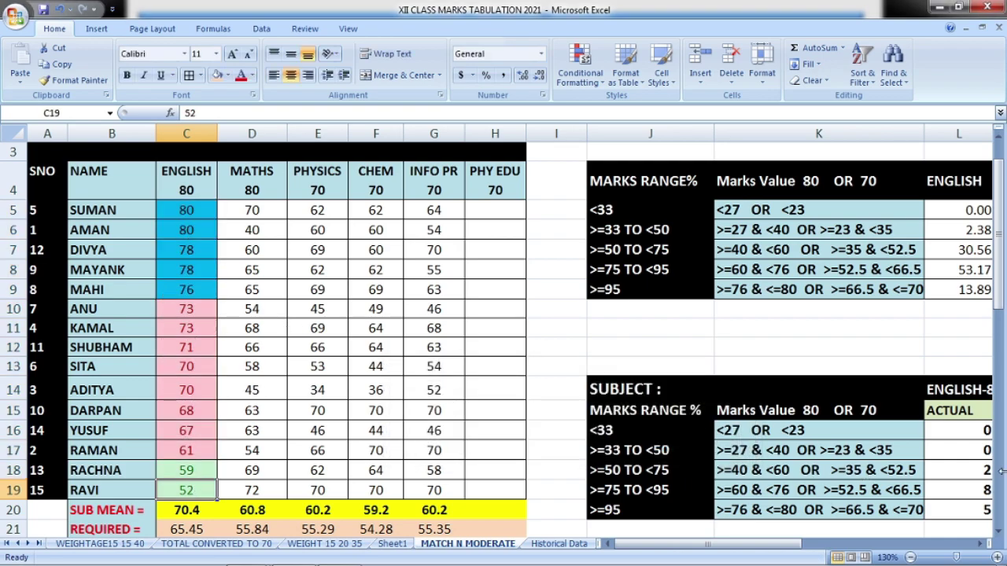
Lower the English marks in C7, C8 and C9 to 75 each
left_click_drag(755, 545, 751, 553)
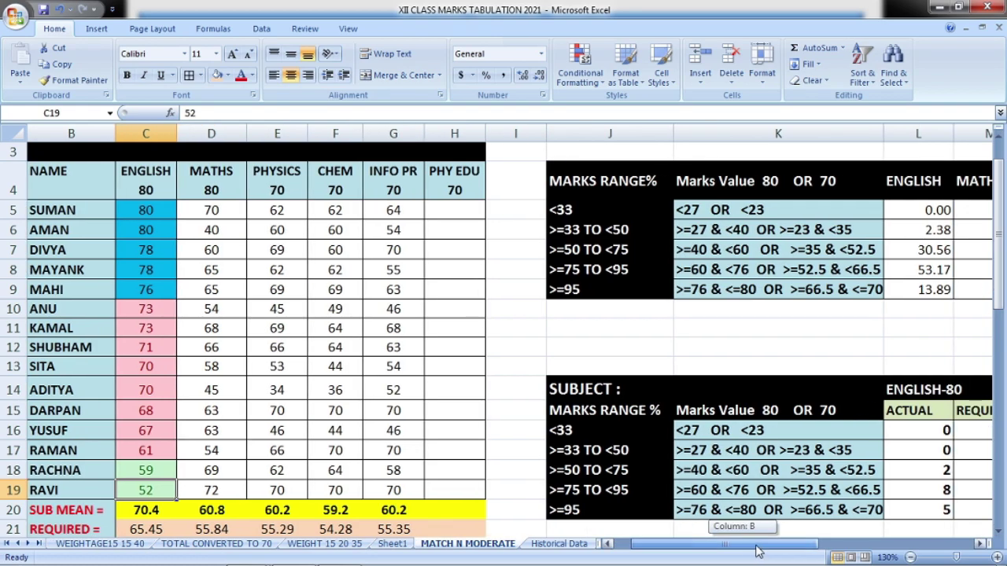
left_click_drag(769, 551, 773, 552)
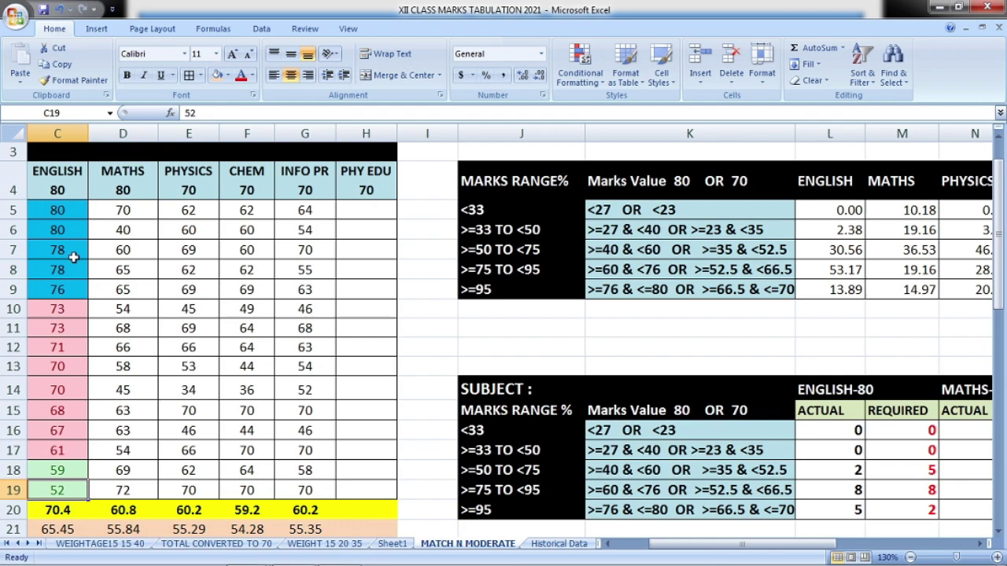
left_click(65, 253)
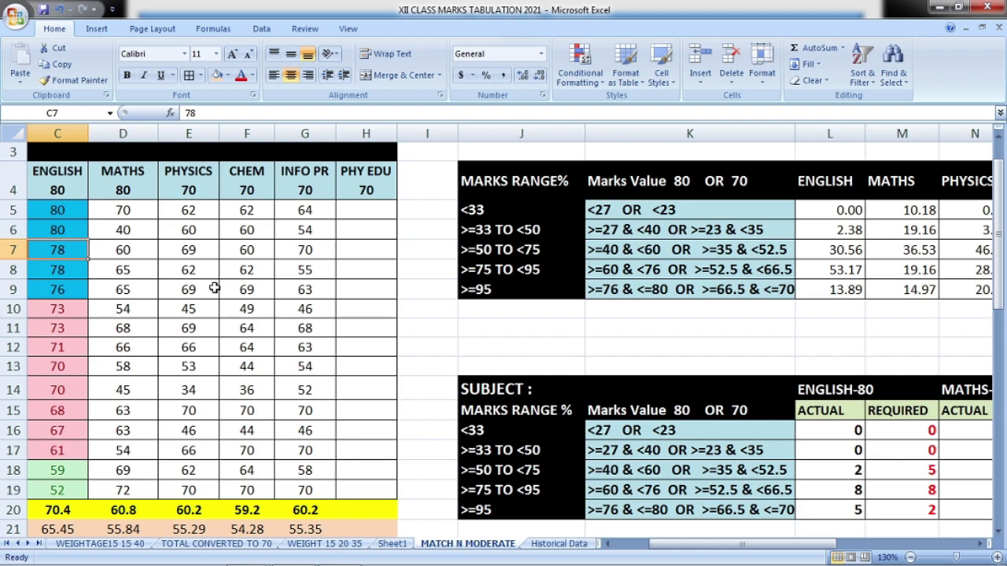
type("7")
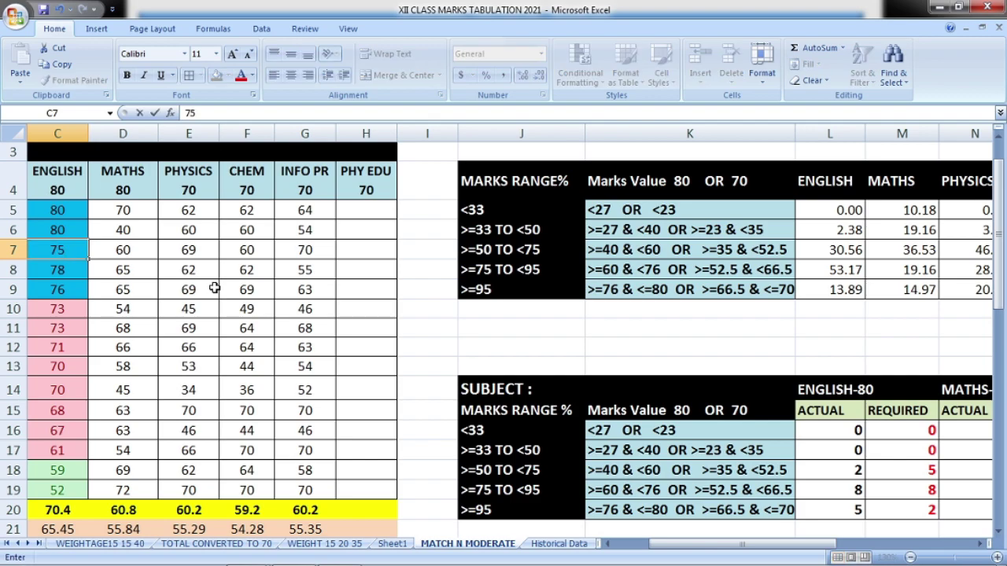
type("5")
key("Return")
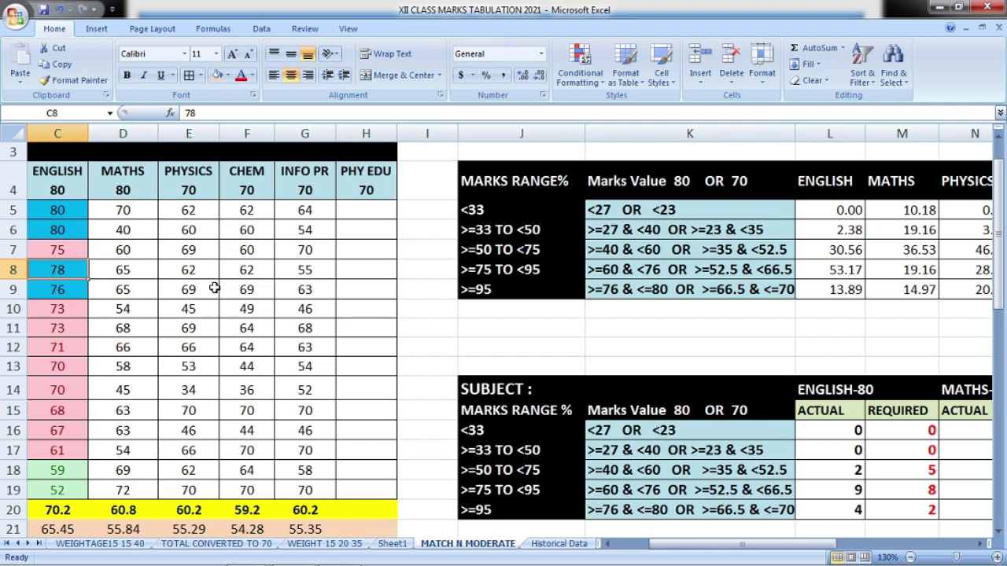
type("75")
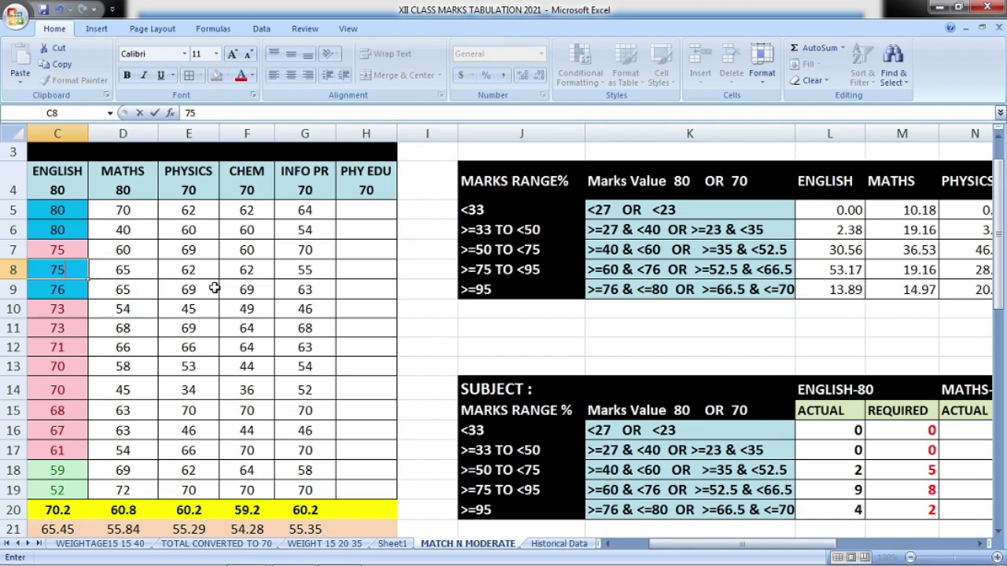
key("Return")
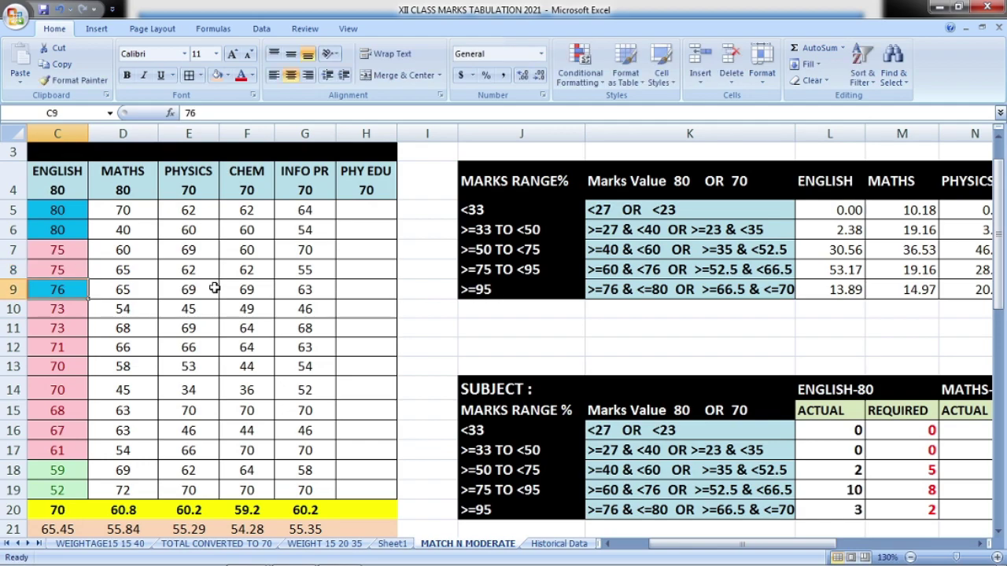
type("7")
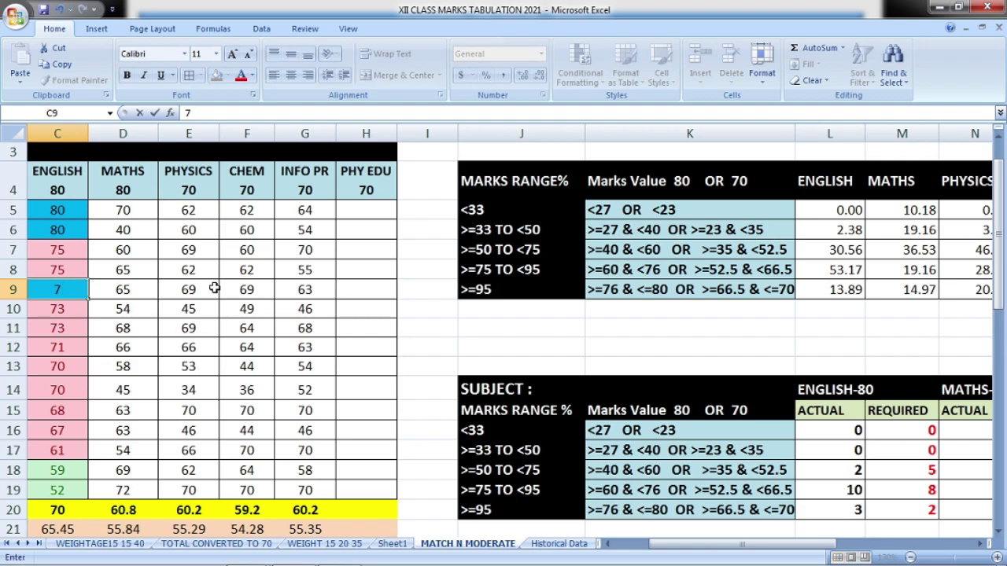
key("Return")
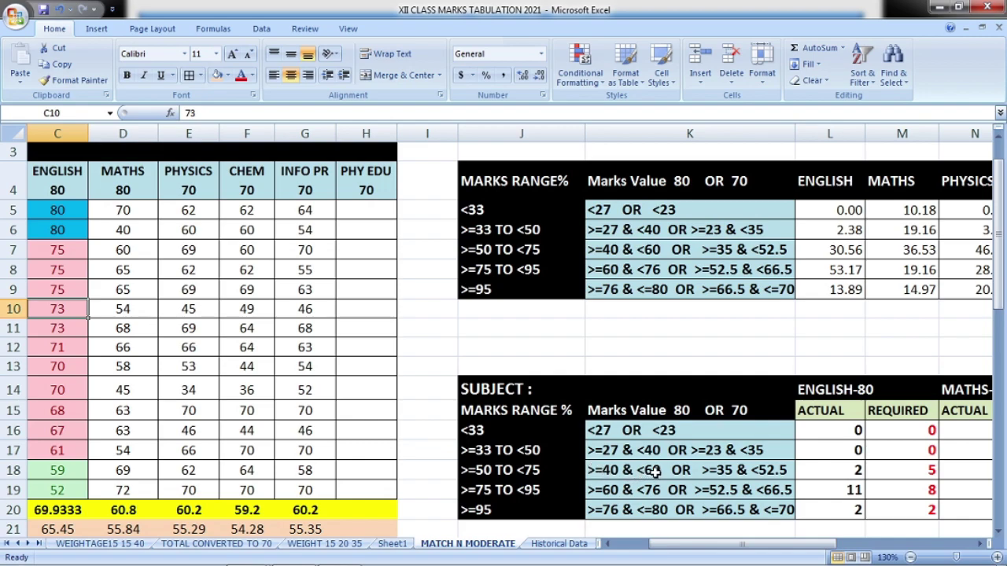
Lower the English marks in C17, C16 and C15 to 59 each
left_click(56, 449)
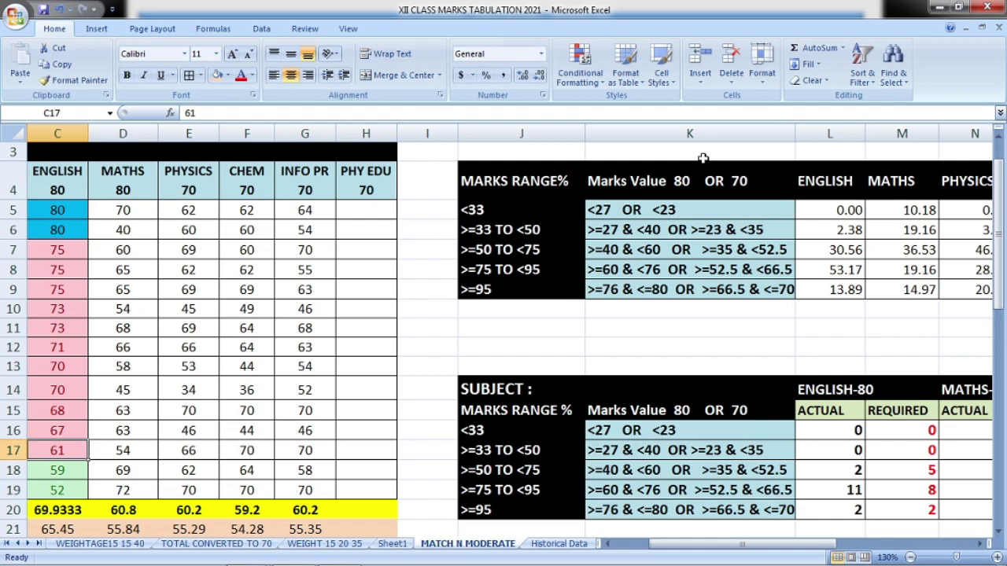
type("59")
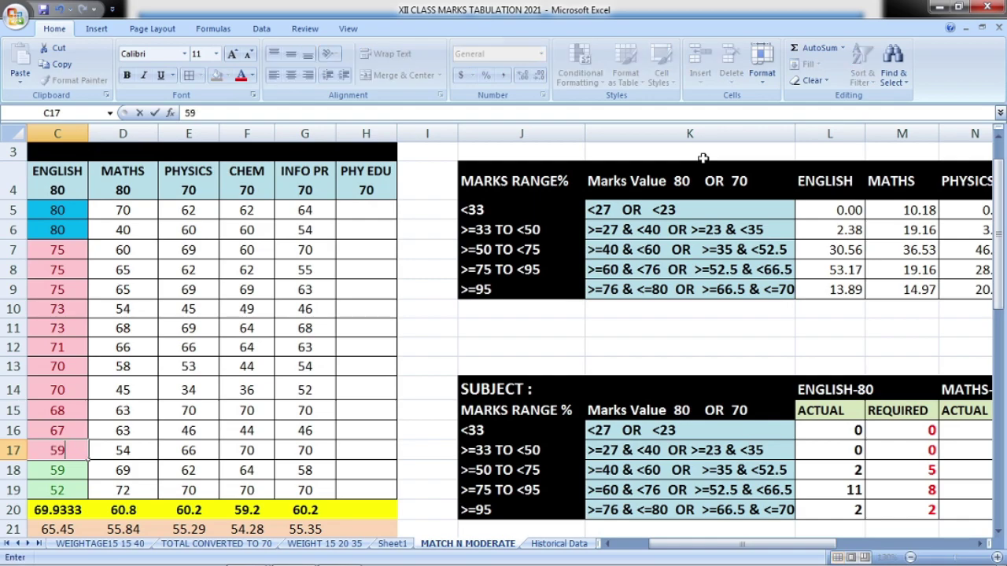
key("Return")
key("Up")
key("Up")
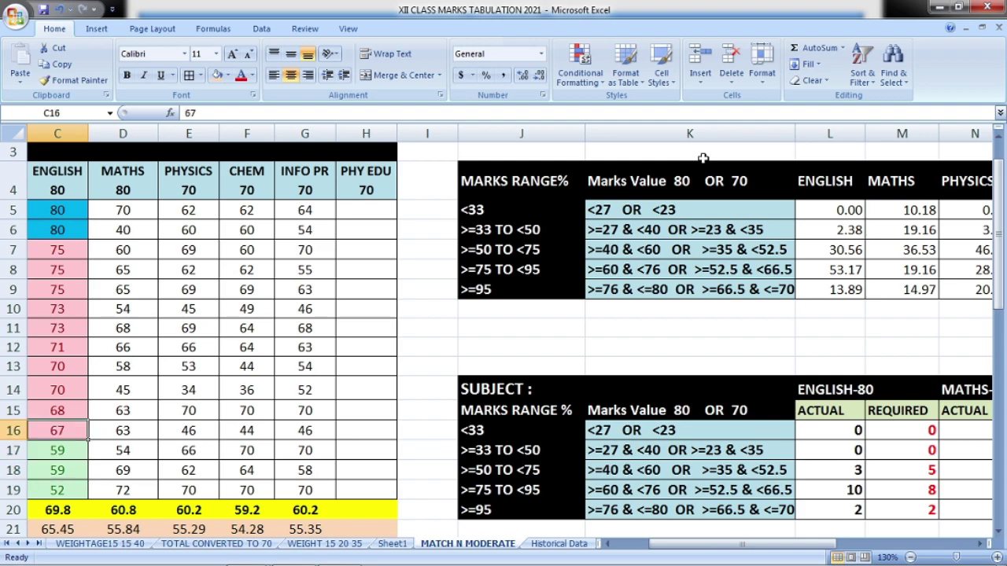
type("59")
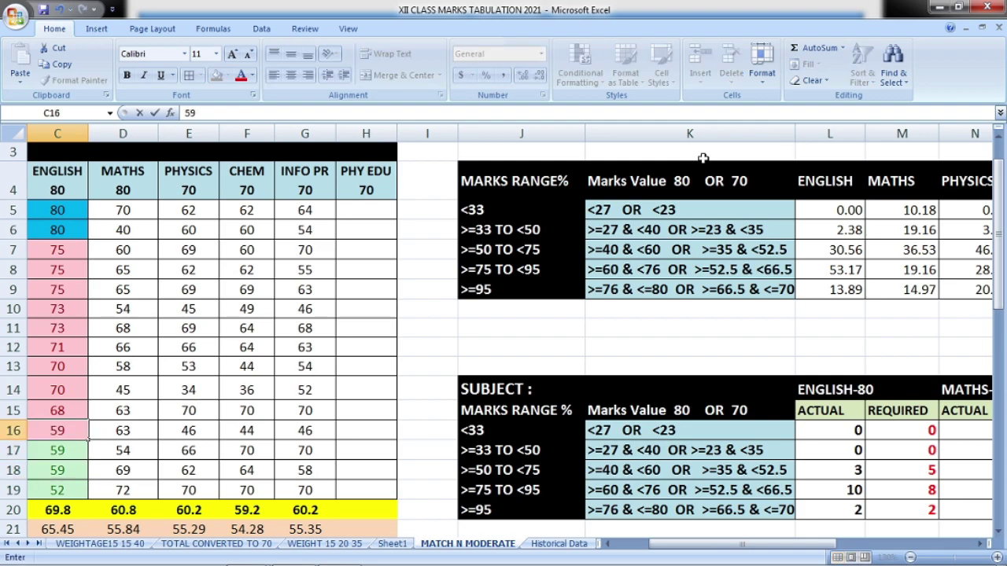
key("Return")
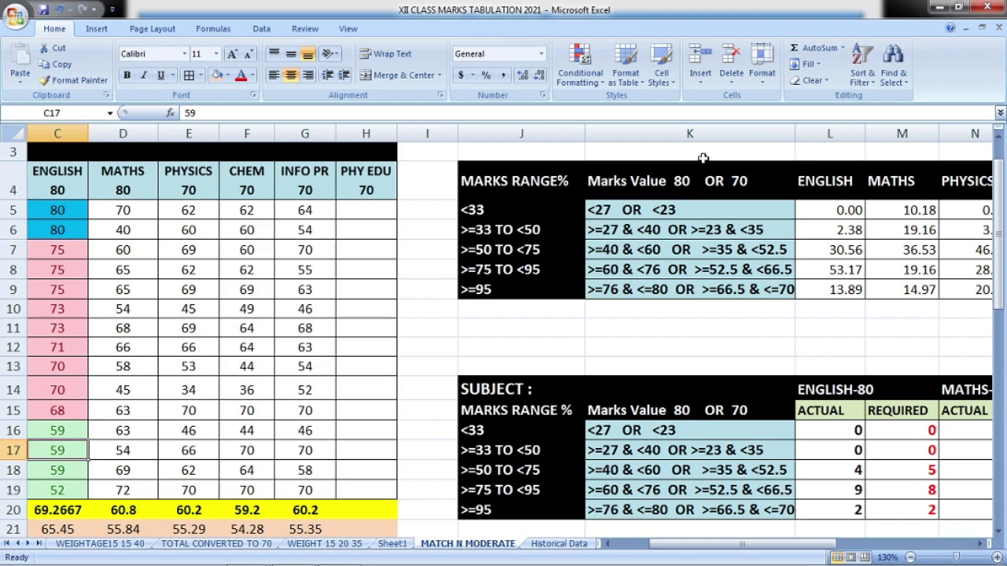
key("Up")
key("Up")
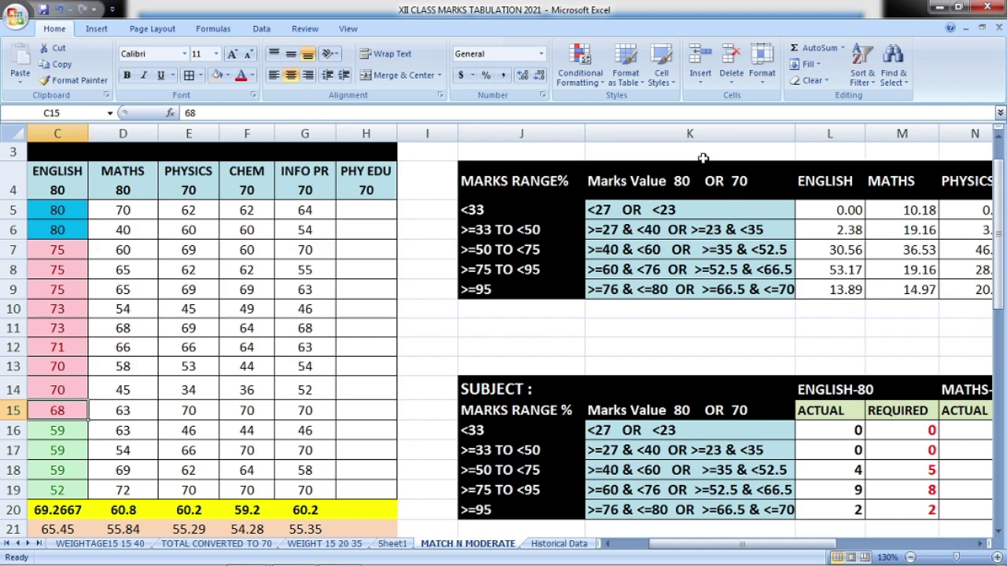
type("59")
key("Return")
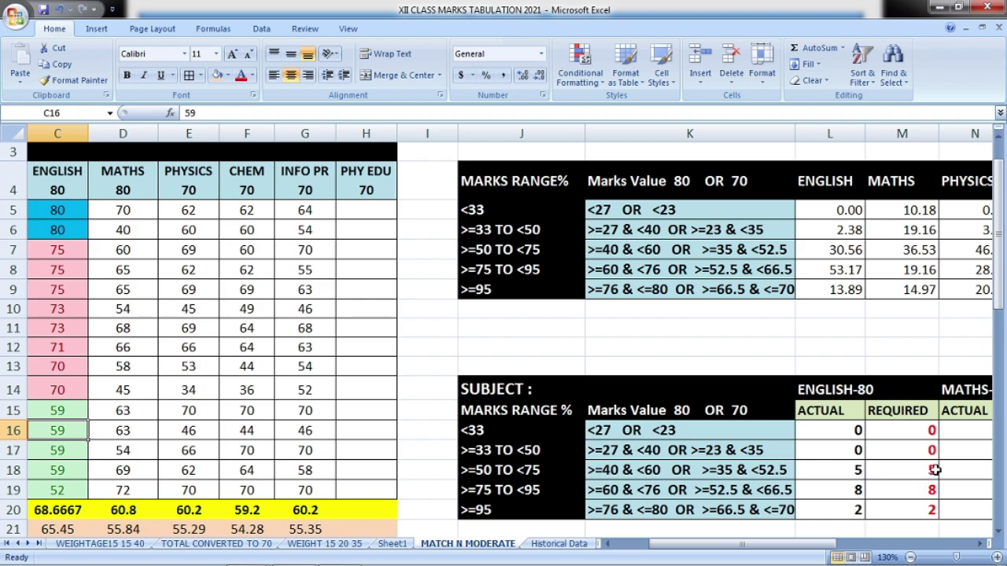
Compare the actual and required English counts in L16:M20 and review the marks in C10 to C14
left_click_drag(934, 472, 932, 510)
left_click_drag(918, 432, 916, 501)
left_click_drag(844, 431, 840, 509)
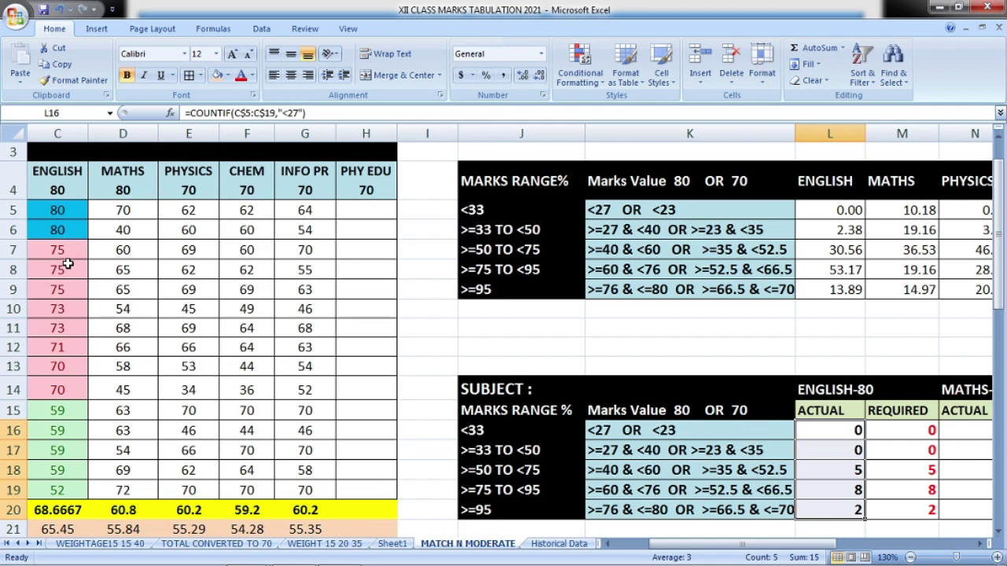
left_click(63, 310)
left_click(68, 350)
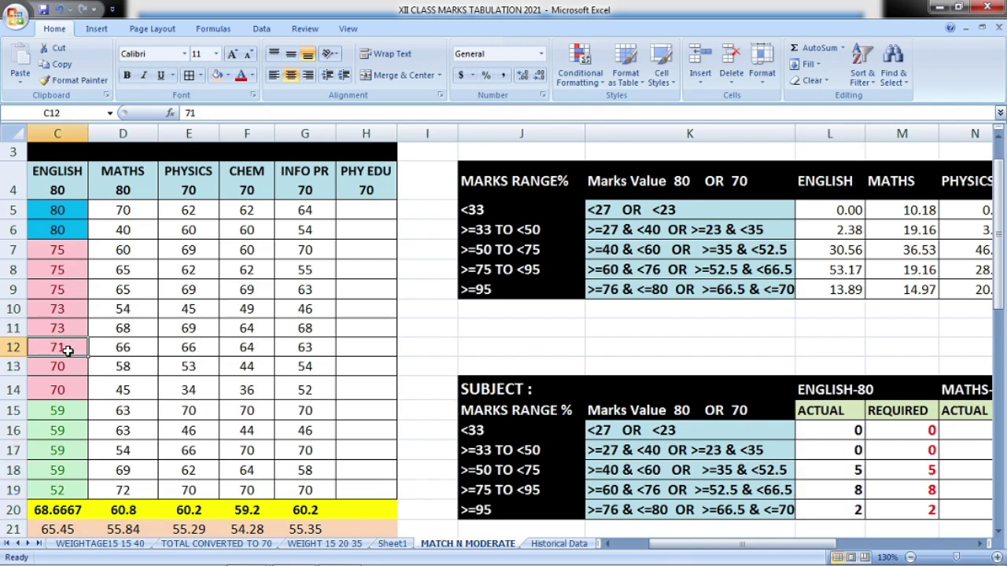
left_click(63, 367)
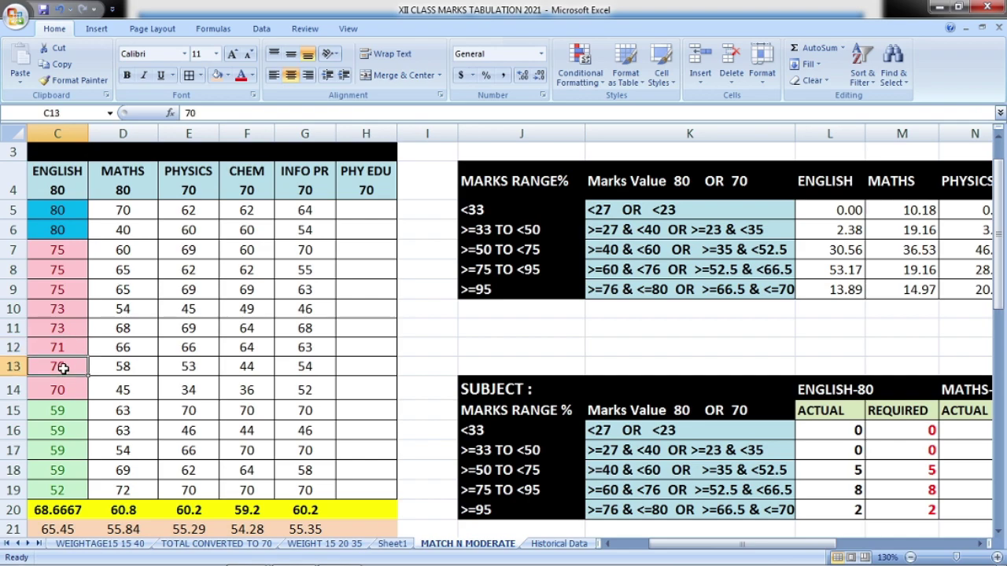
left_click(63, 387)
Raise the English marks to 75 in C12, 73 in C13 and 74 in C14
left_click(73, 351)
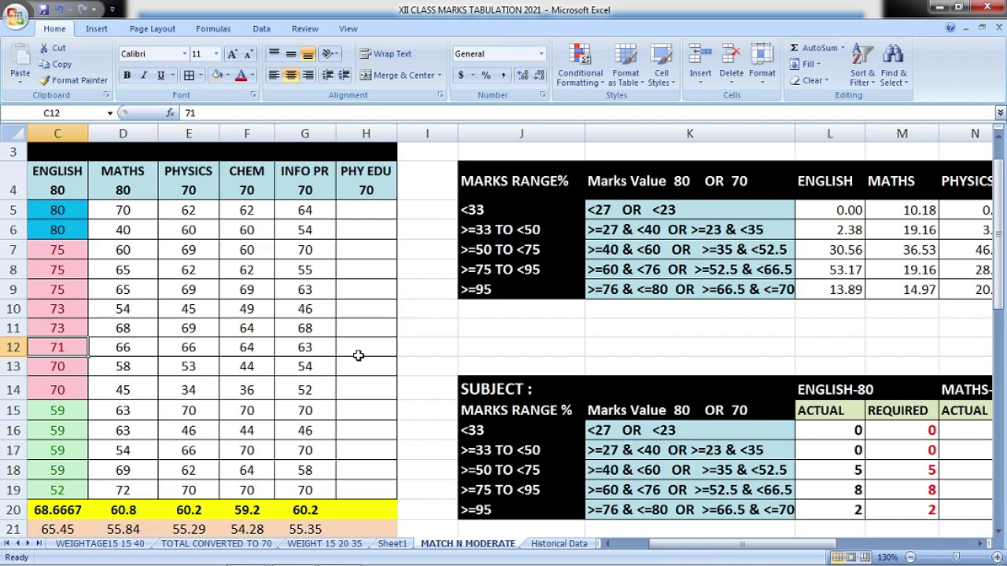
type("75")
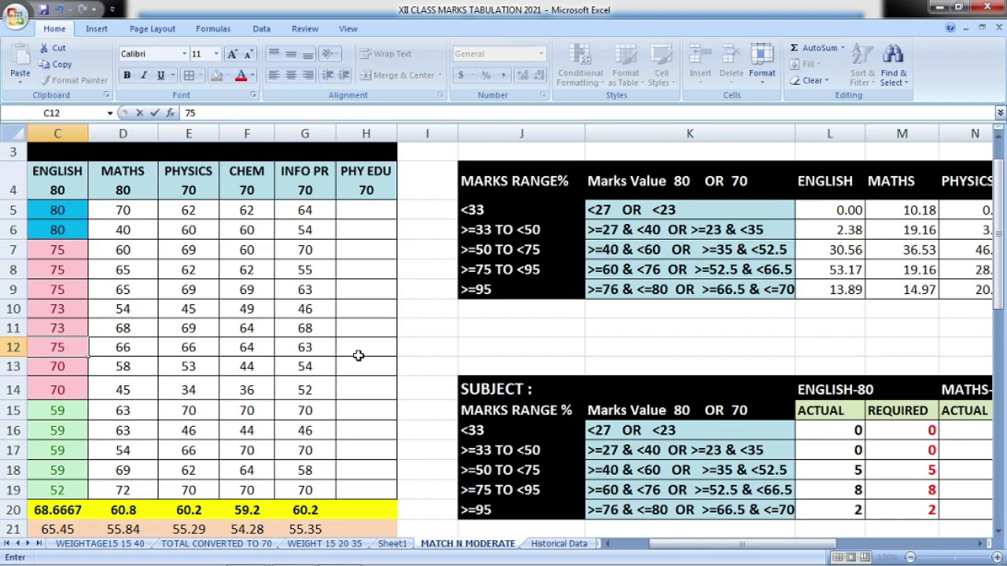
key("Return")
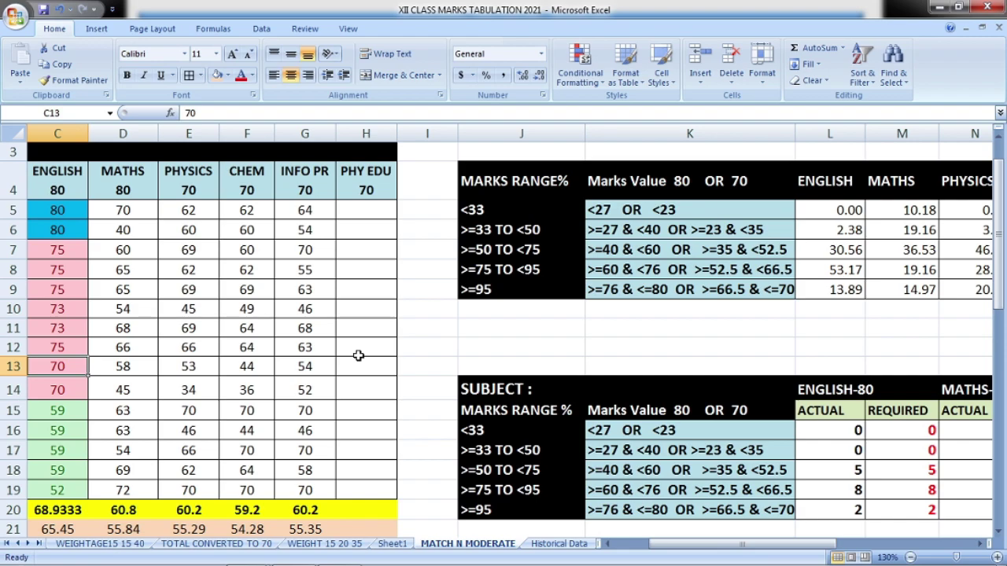
type("73")
key("Return")
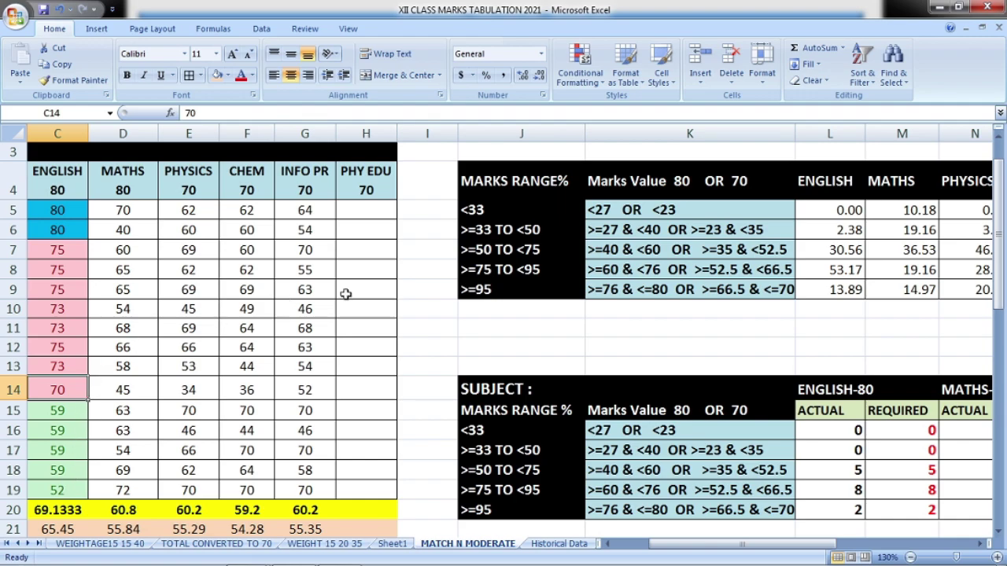
type("7")
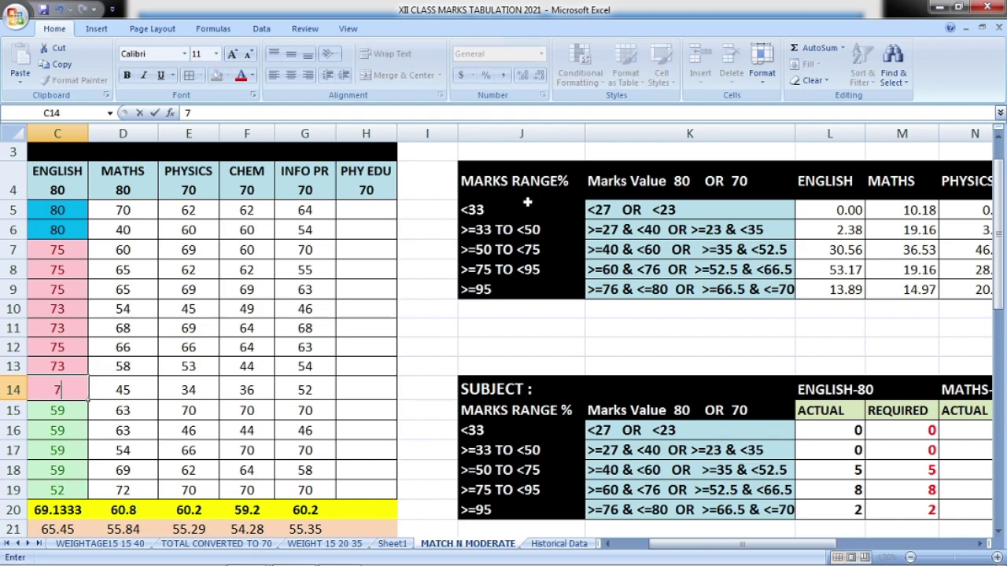
type("4")
key("Return")
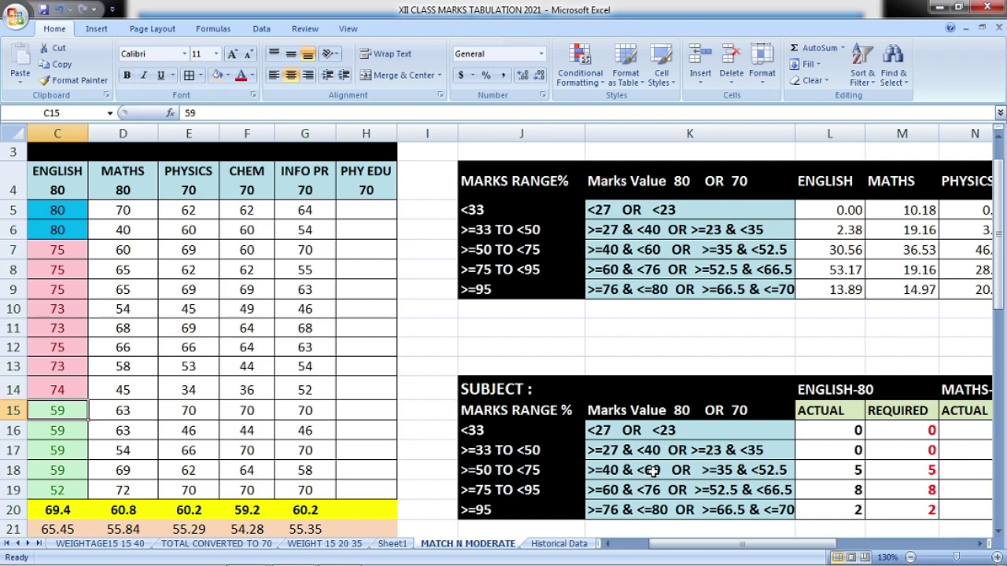
Try 56 as the English mark in C19
left_click(59, 490)
type("56")
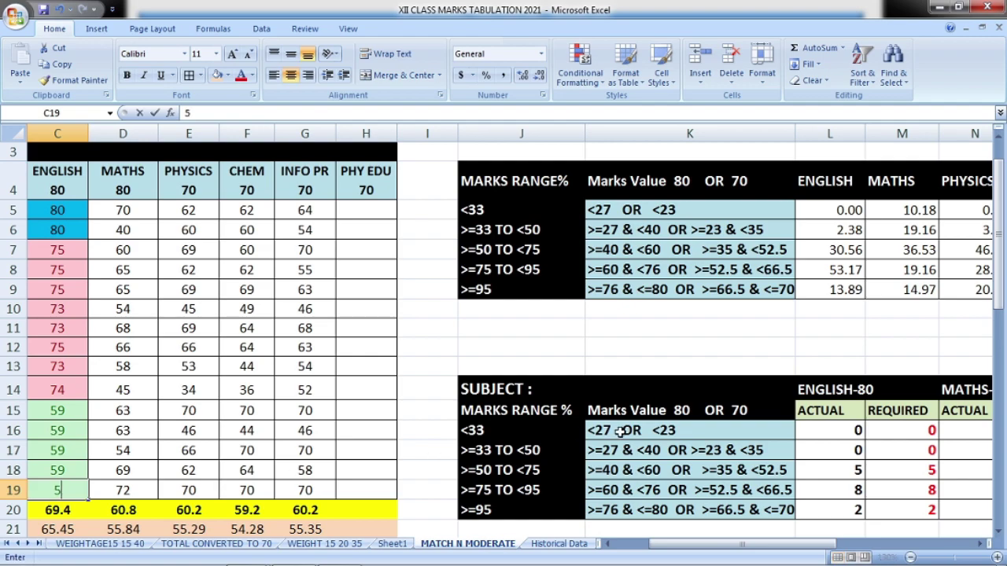
key("Return")
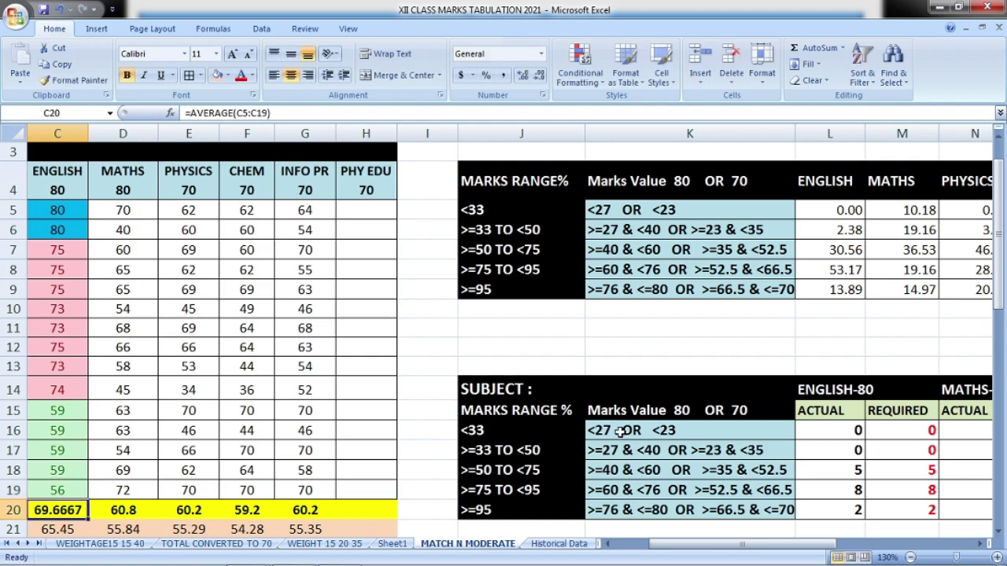
Set the English mark in C19 to 59
left_click(68, 493)
type("59")
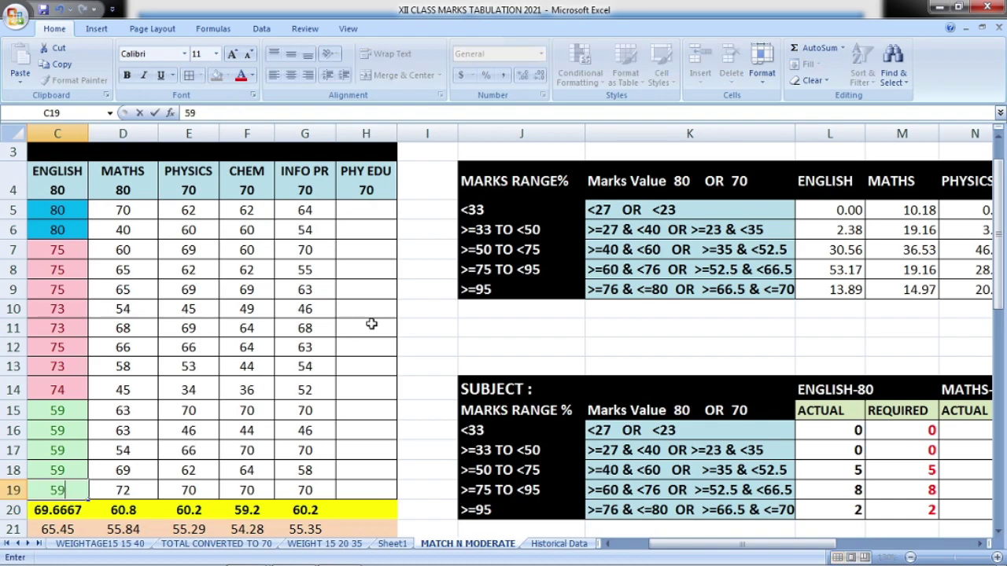
key("Return")
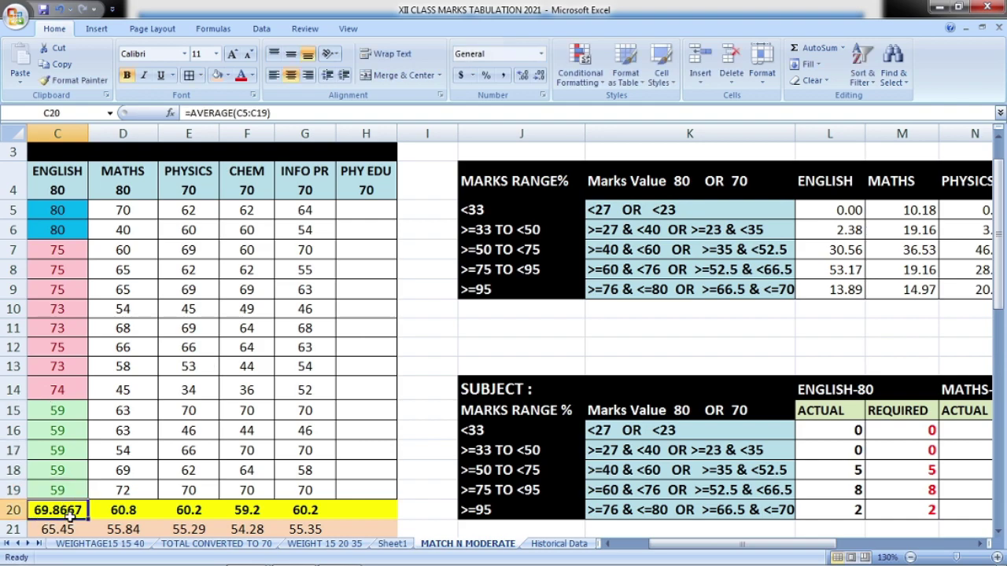
Raise the English marks in C14 and C13 to 75 each
left_click(66, 389)
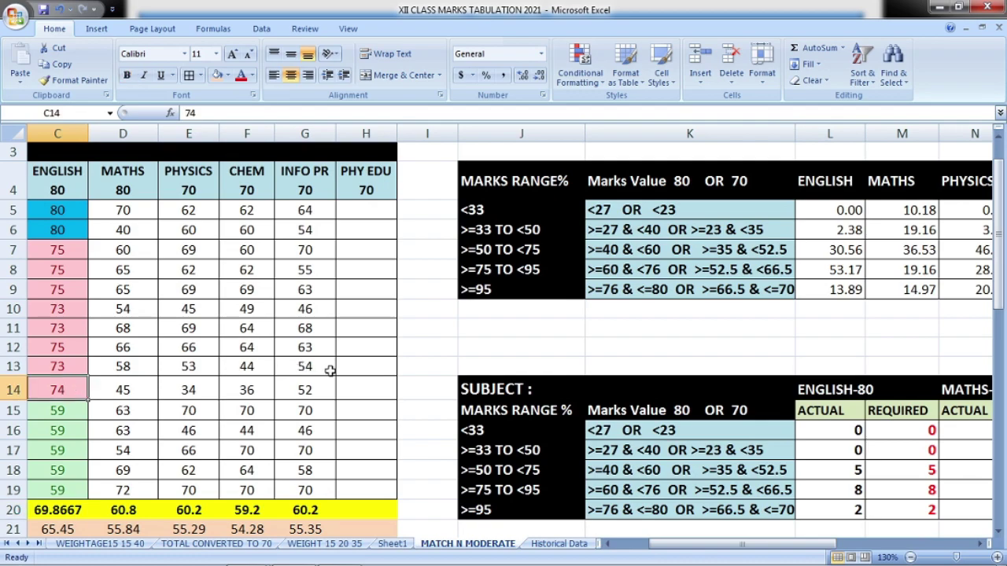
type("75")
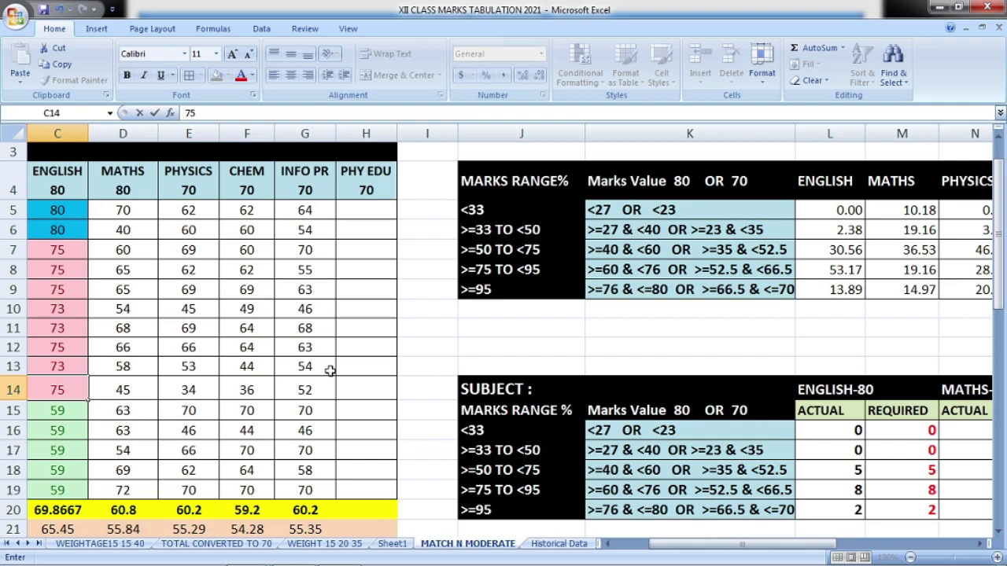
key("Return")
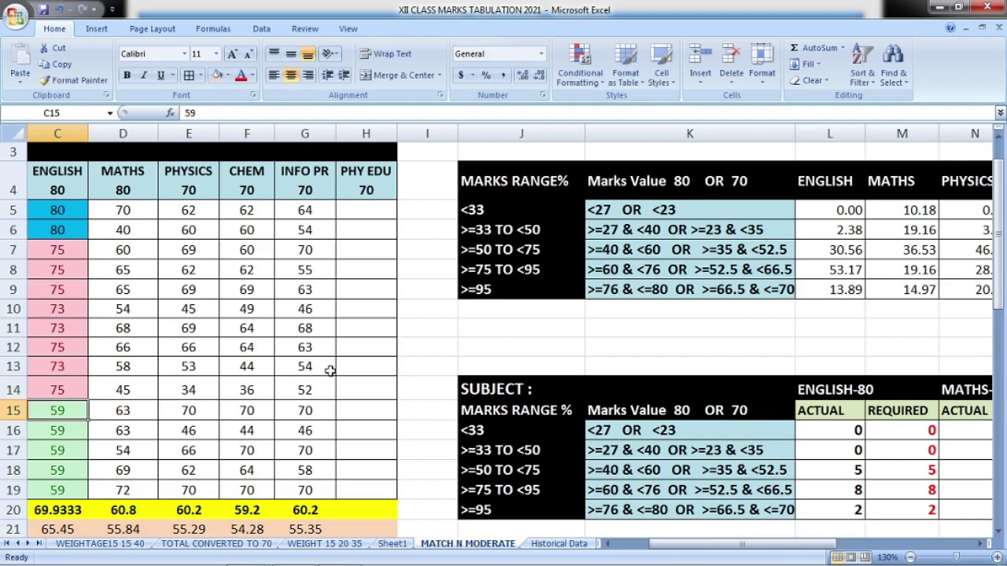
key("Up")
key("Up")
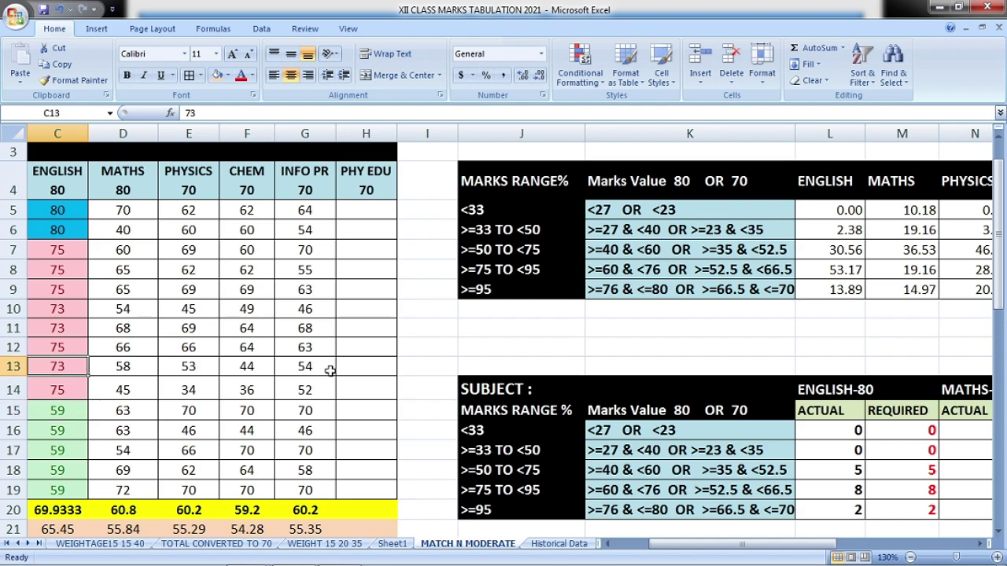
type("75")
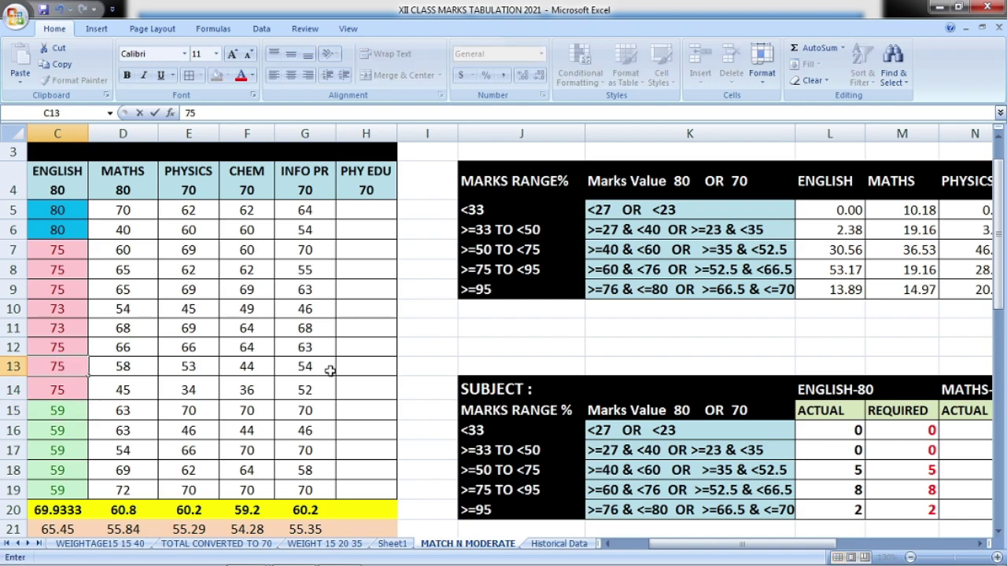
key("Return")
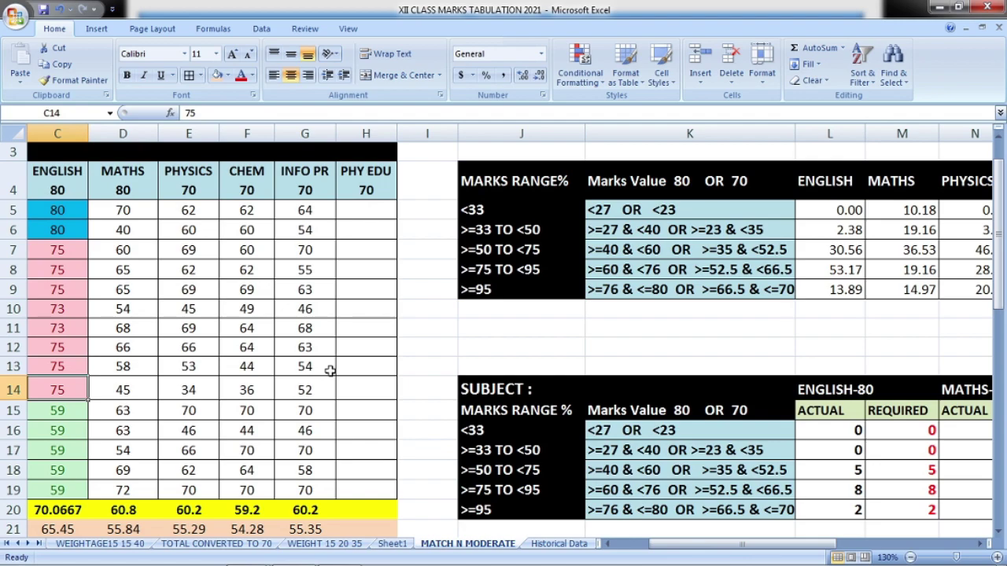
Try English marks of 74 in C12 and 73 in C13
key("Up")
key("Up")
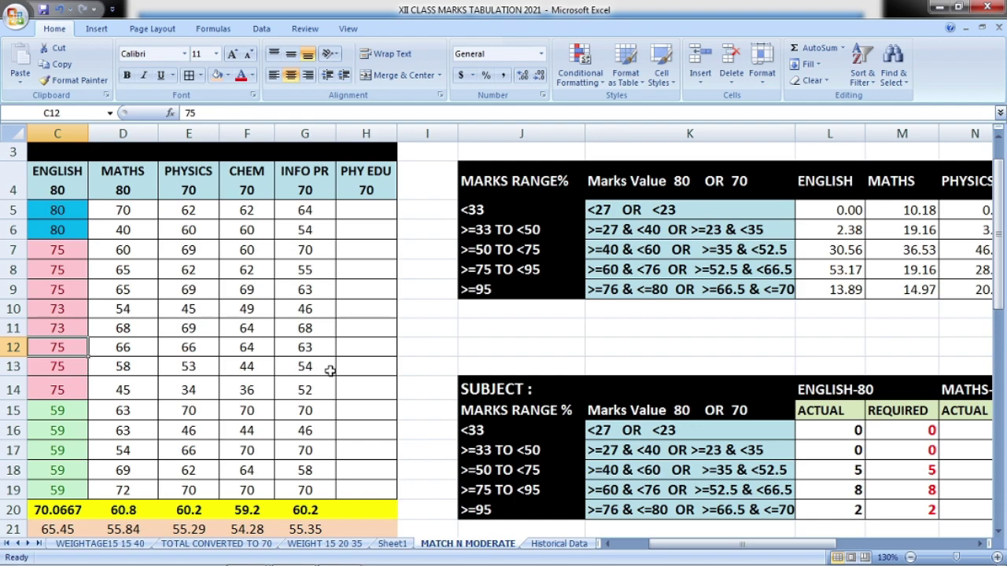
type("74")
key("Return")
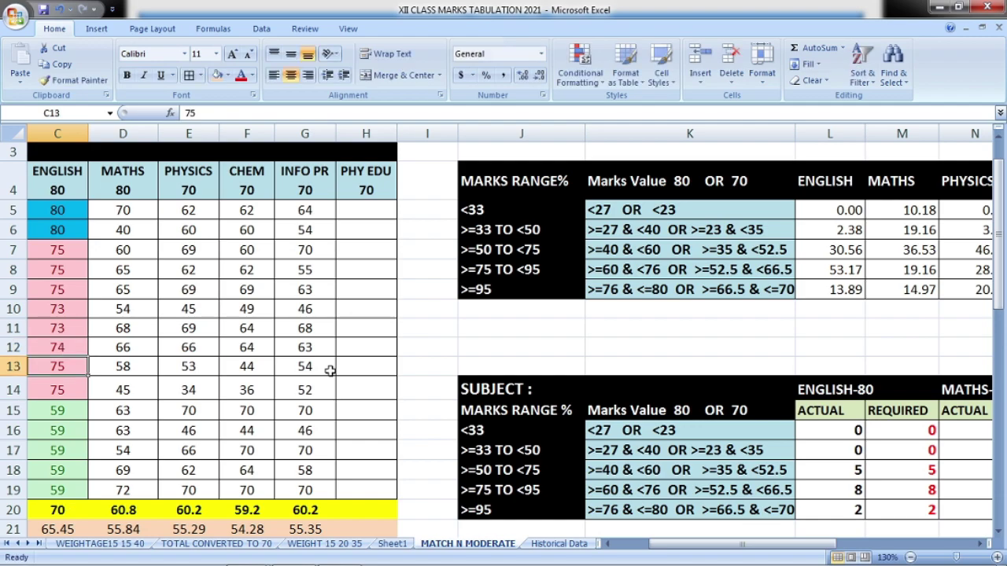
type("73")
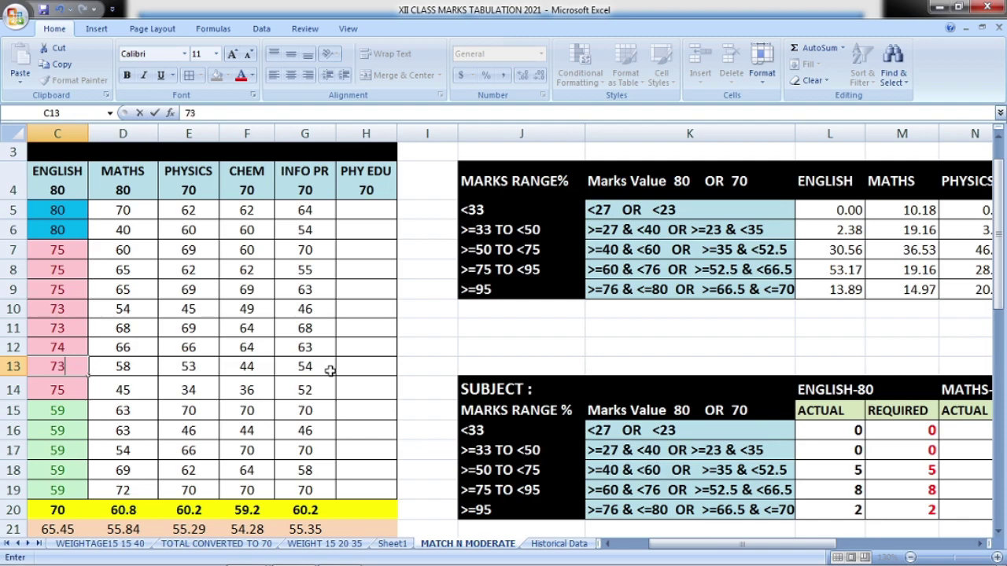
key("Return")
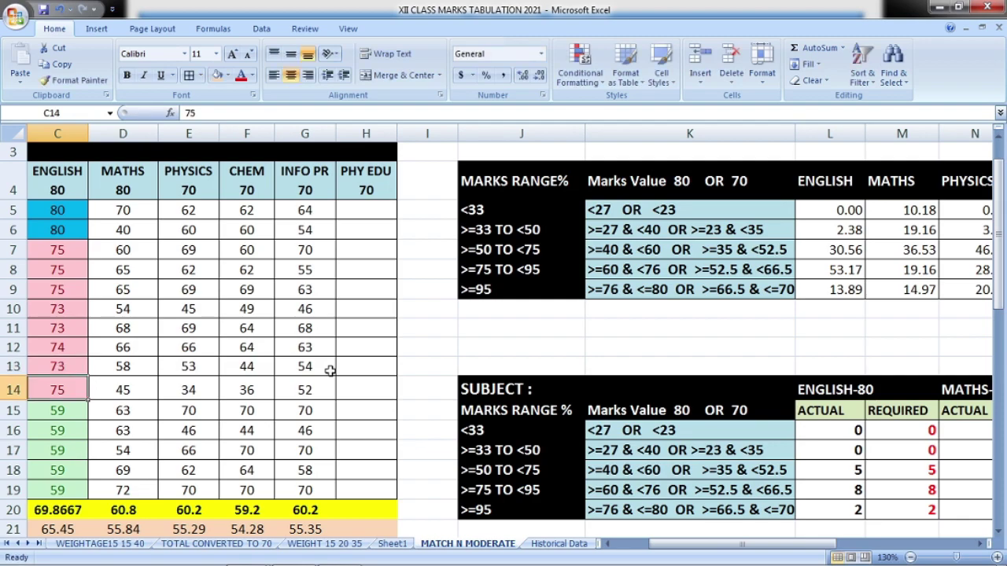
Raise the English marks to 75 in C10 and 74 in C11
key("Up")
key("Up")
key("Up")
key("Up")
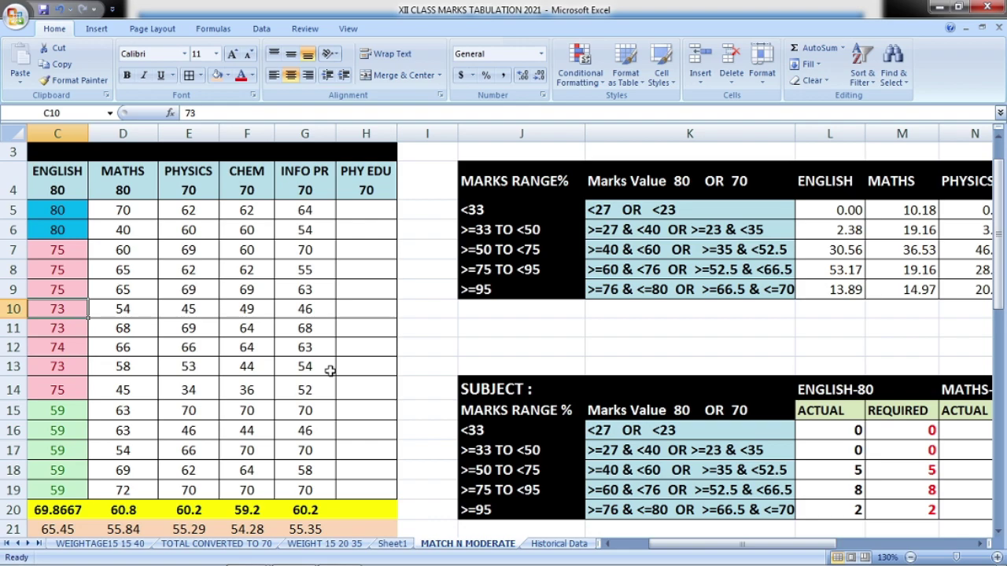
type("75")
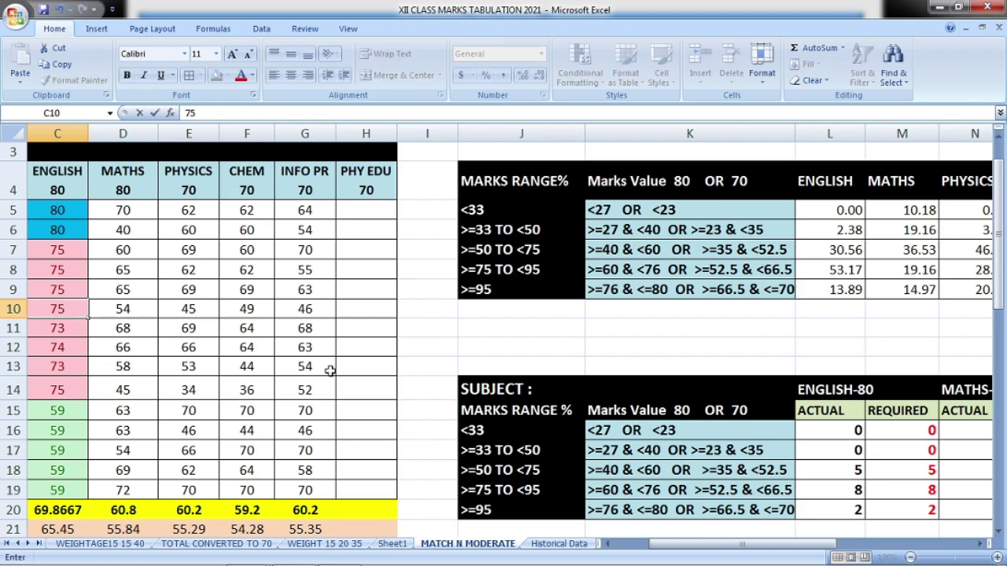
key("Return")
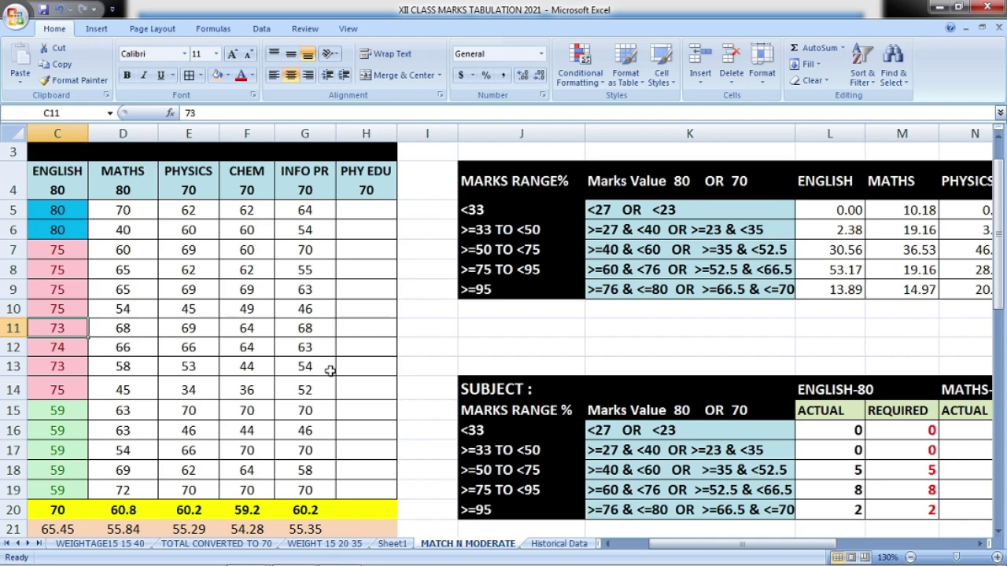
type("74")
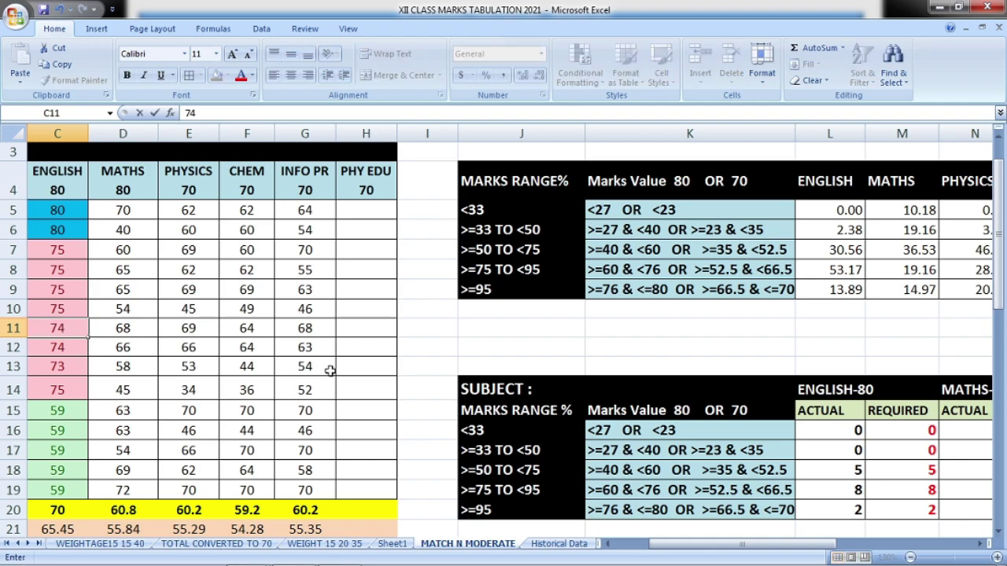
key("Return")
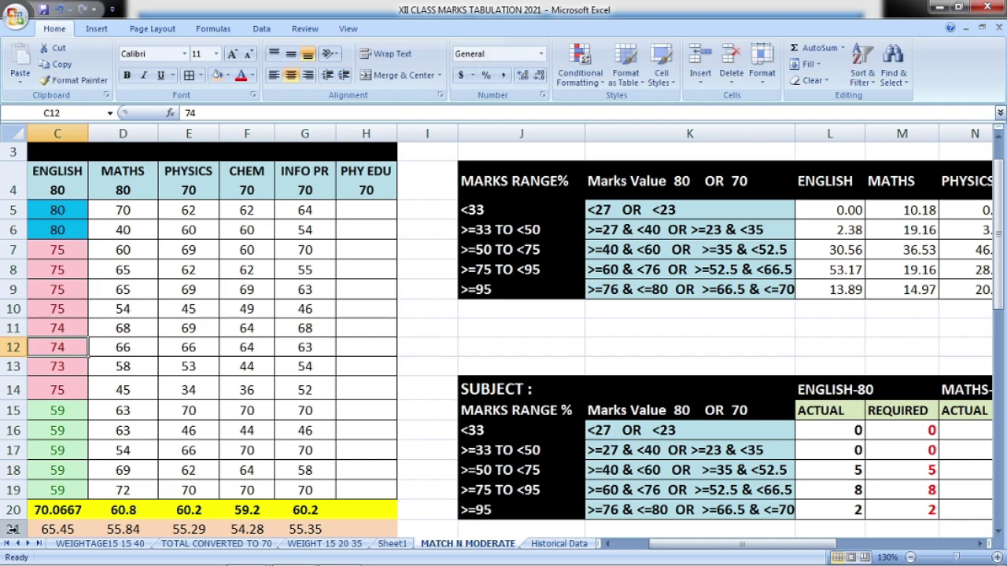
Try 74 as the English mark in C13
left_click(63, 368)
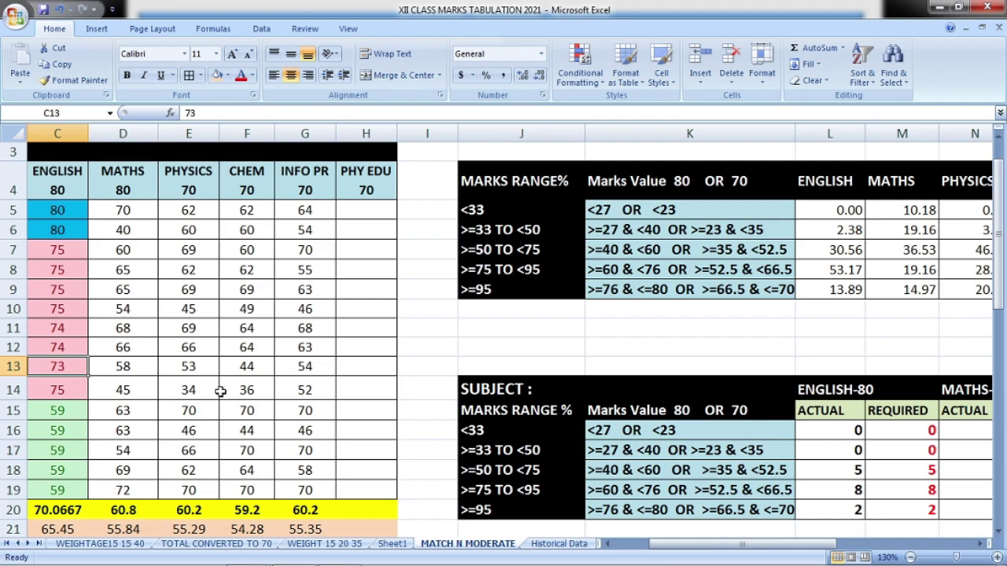
type("74")
key("Return")
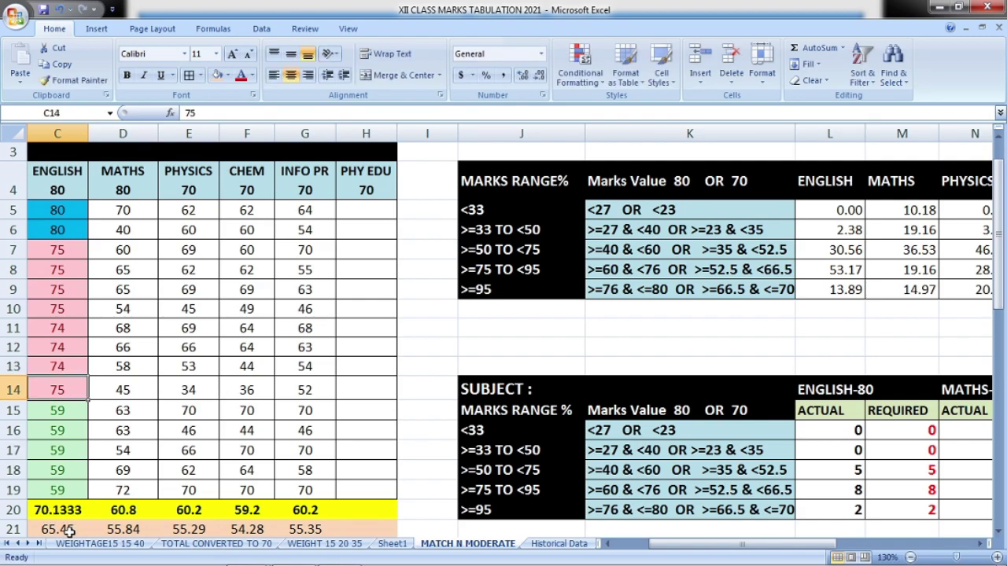
Set the English marks in C11, C12 and C13 to 75 each
left_click(61, 328)
type("75")
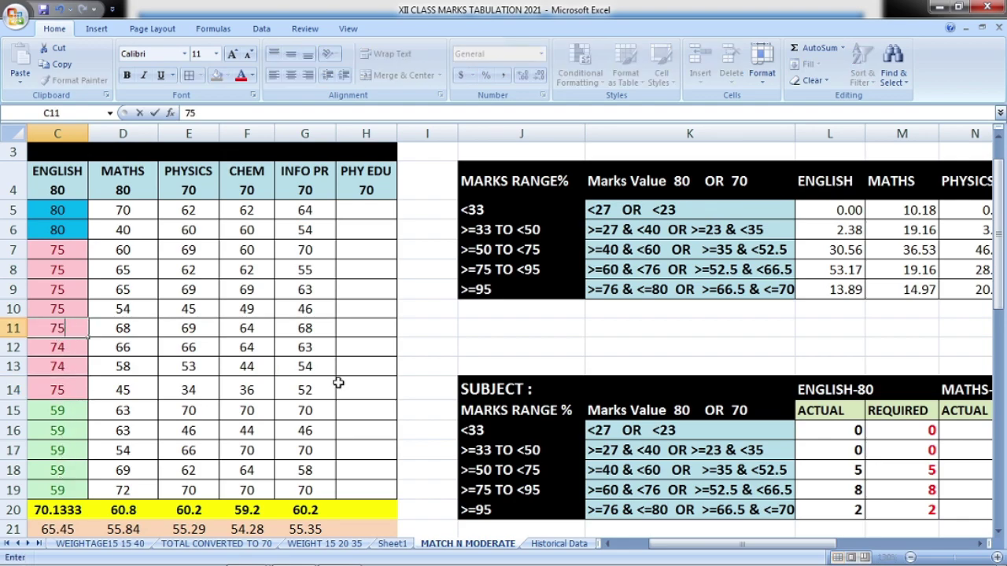
key("Return")
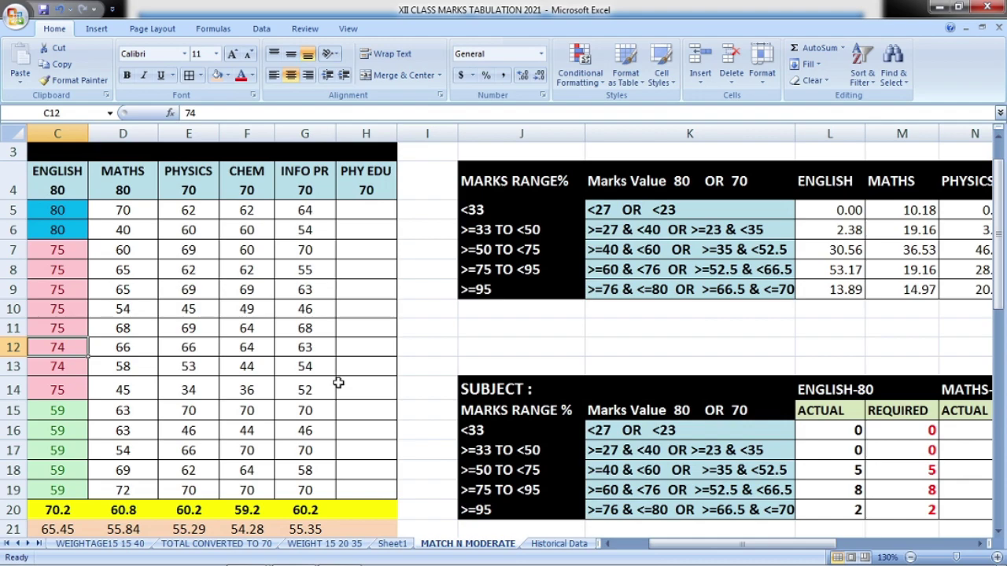
type("75")
key("Return")
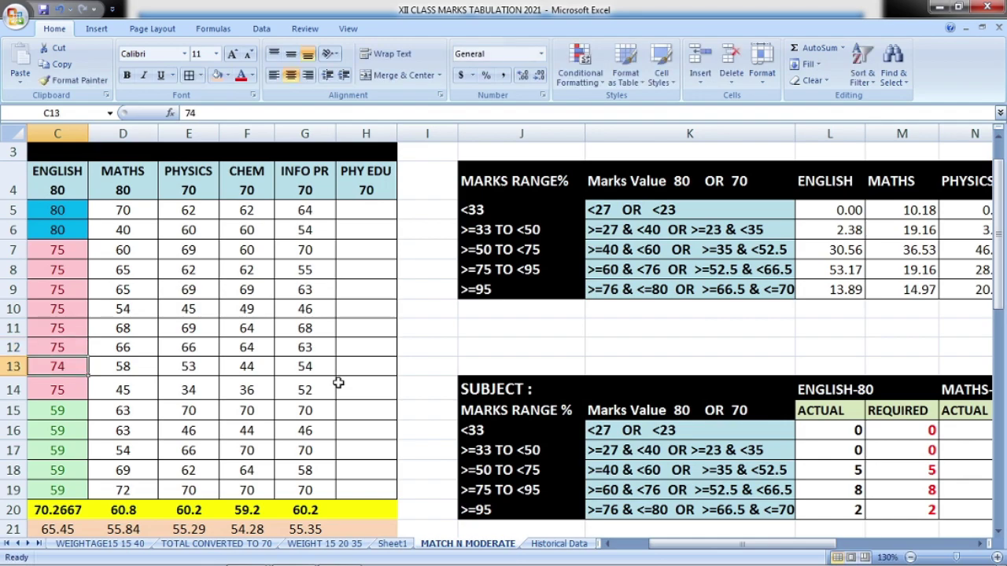
type("75")
key("Return")
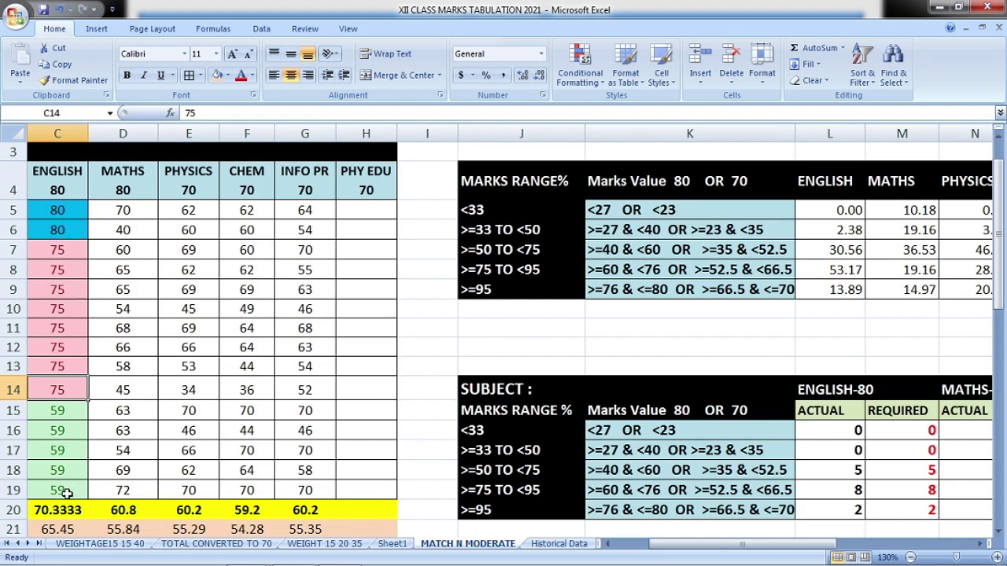
Compare the actual and required English counts in L18:M20 with the three colour-coded groups of English marks
mouse_move(646, 555)
left_mouse_down()
mouse_move(628, 554)
mouse_move(661, 554)
left_mouse_up()
left_click_drag(854, 466, 906, 503)
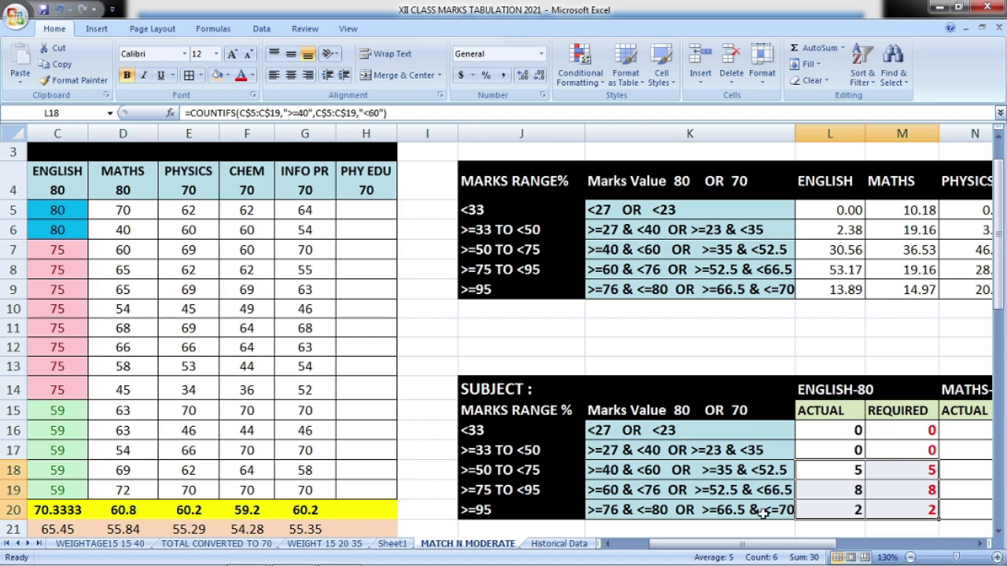
left_click_drag(702, 548, 665, 549)
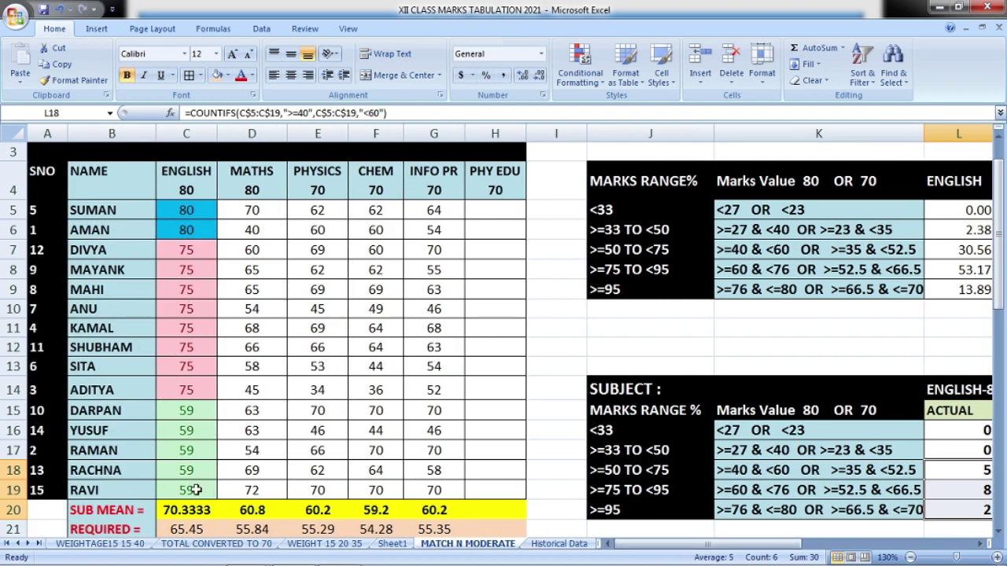
left_click_drag(195, 412, 198, 488)
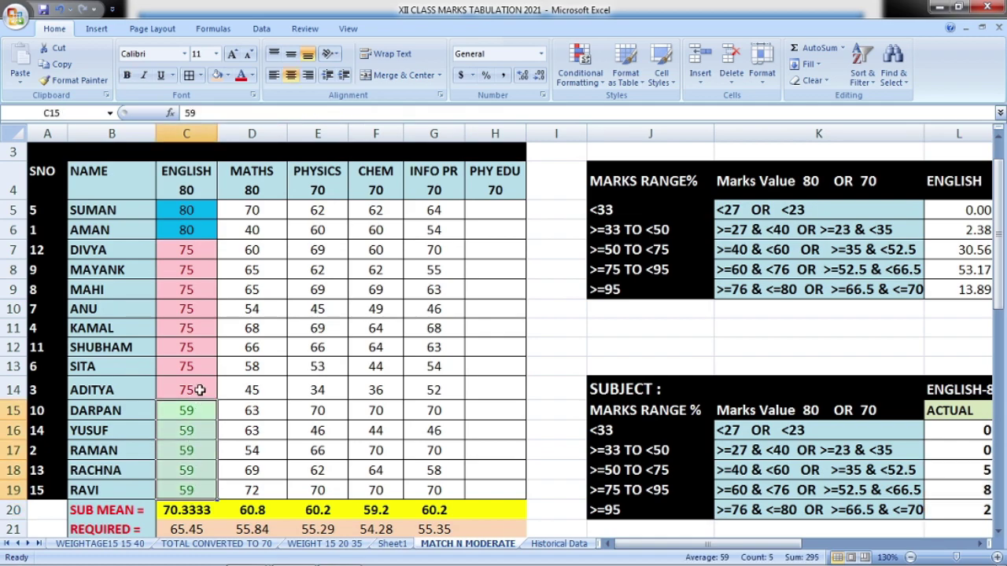
left_click_drag(179, 258, 189, 382)
left_click_drag(187, 209, 186, 228)
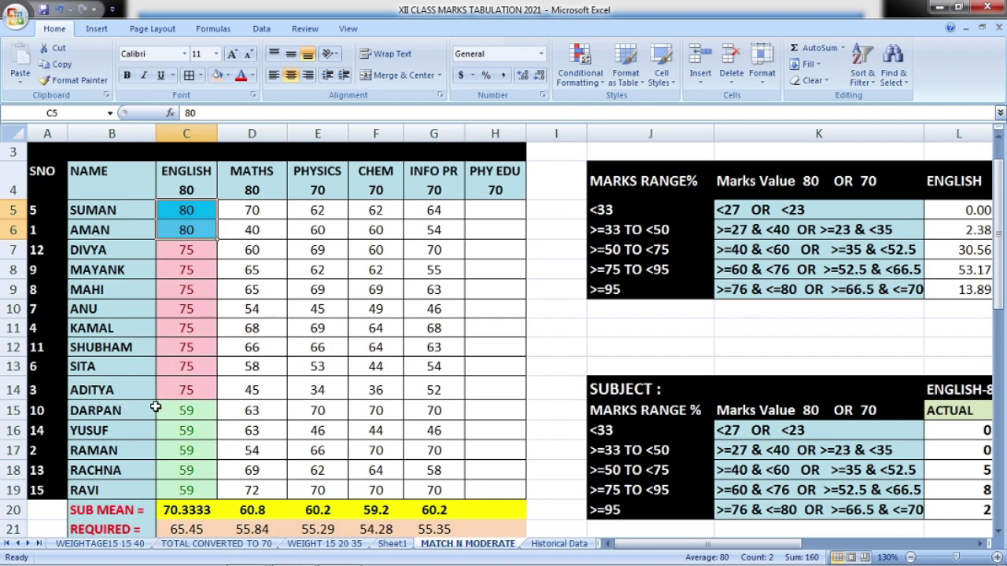
Review the full English, Maths and Physics mark columns, rows 5 to 19, against their subject means
left_click_drag(192, 211, 197, 481)
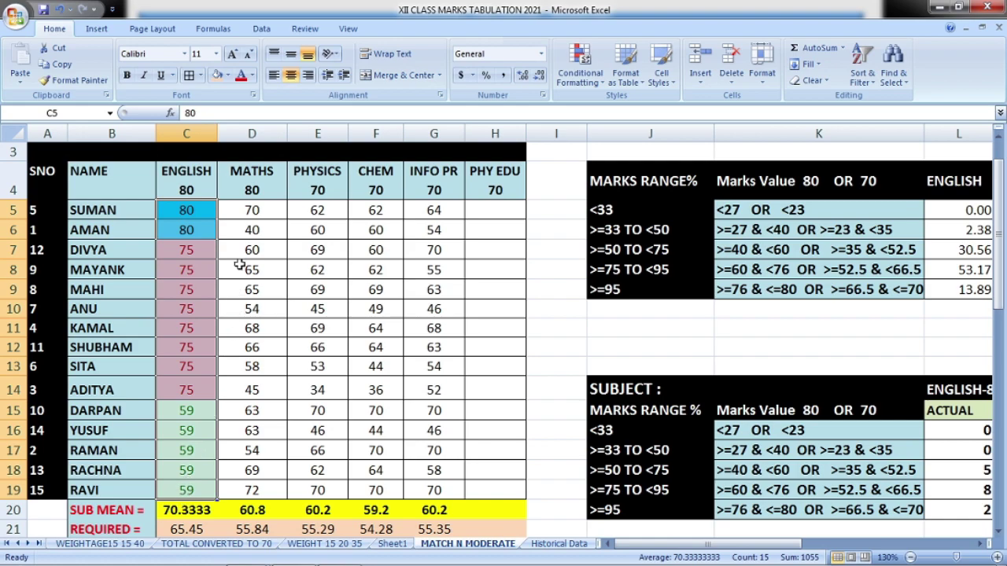
left_click_drag(250, 211, 256, 488)
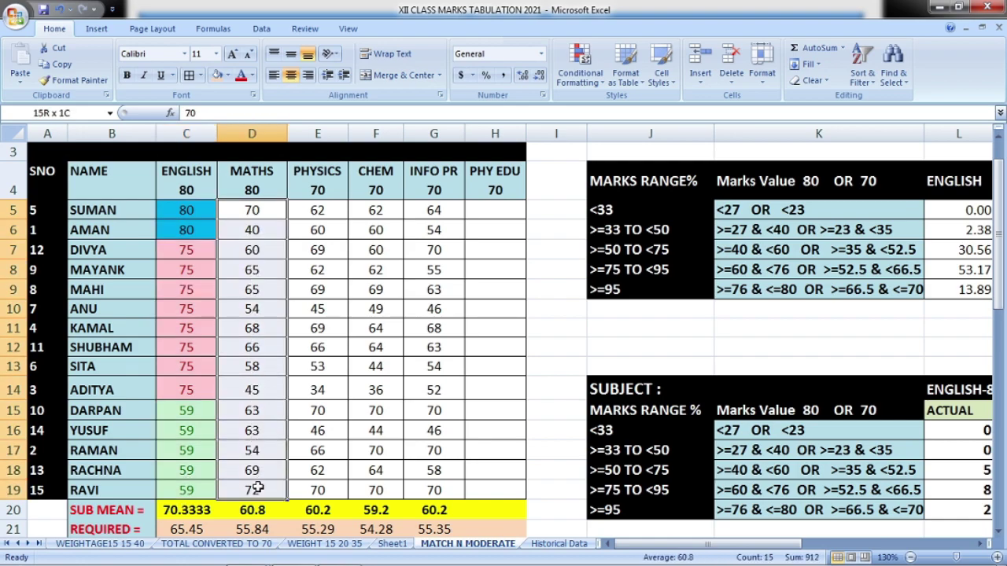
left_click(322, 212)
left_click_drag(323, 212, 322, 481)
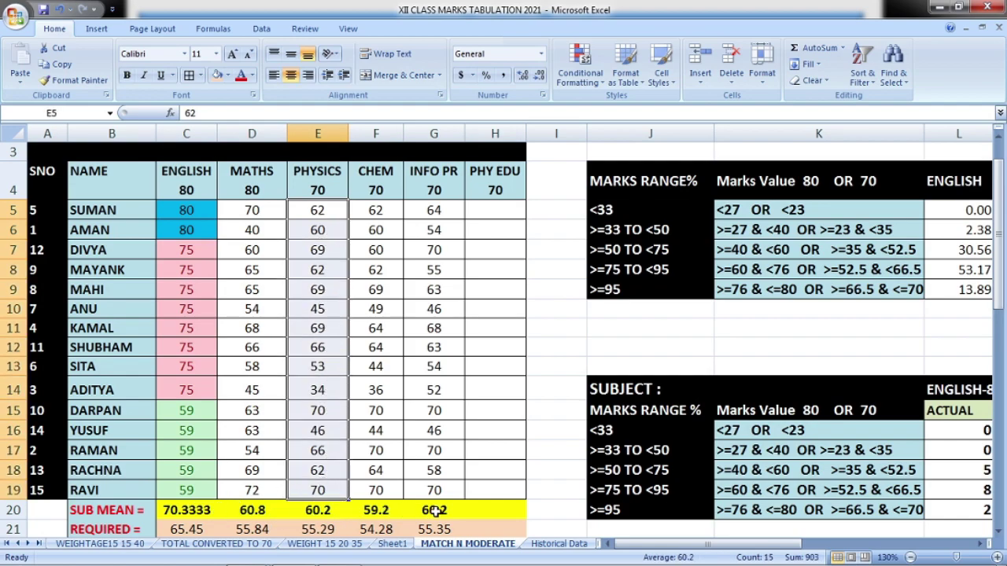
Compare the overall mean of all subjects in E22 with the required overall mean in E23 and the marks above
scroll(317, 490, "down", 3)
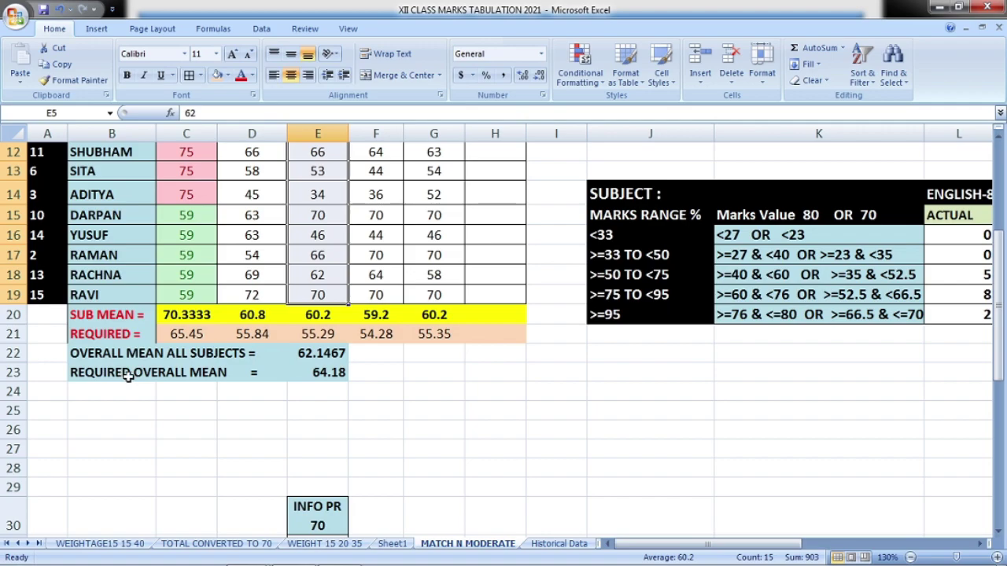
left_click(326, 372)
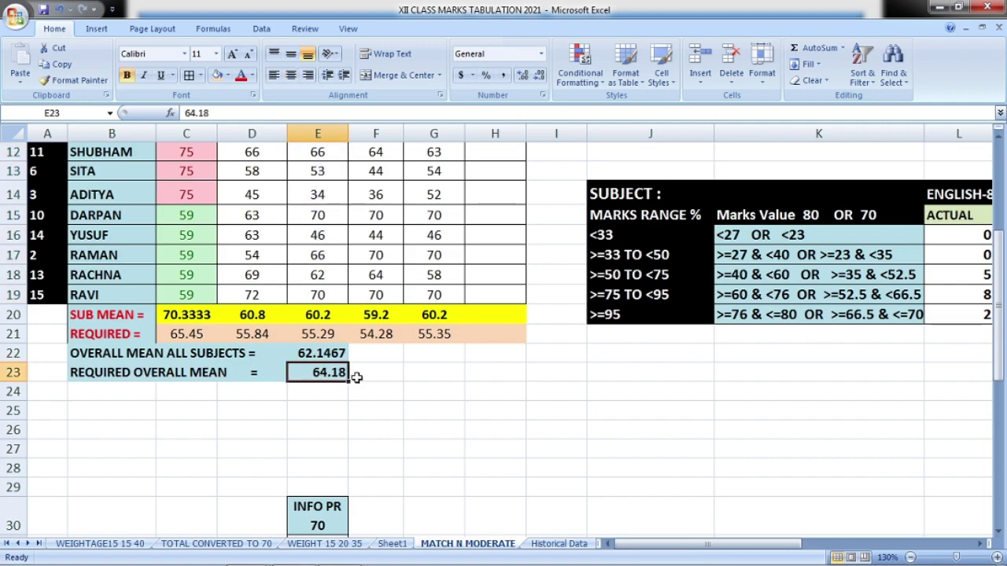
left_click(309, 354)
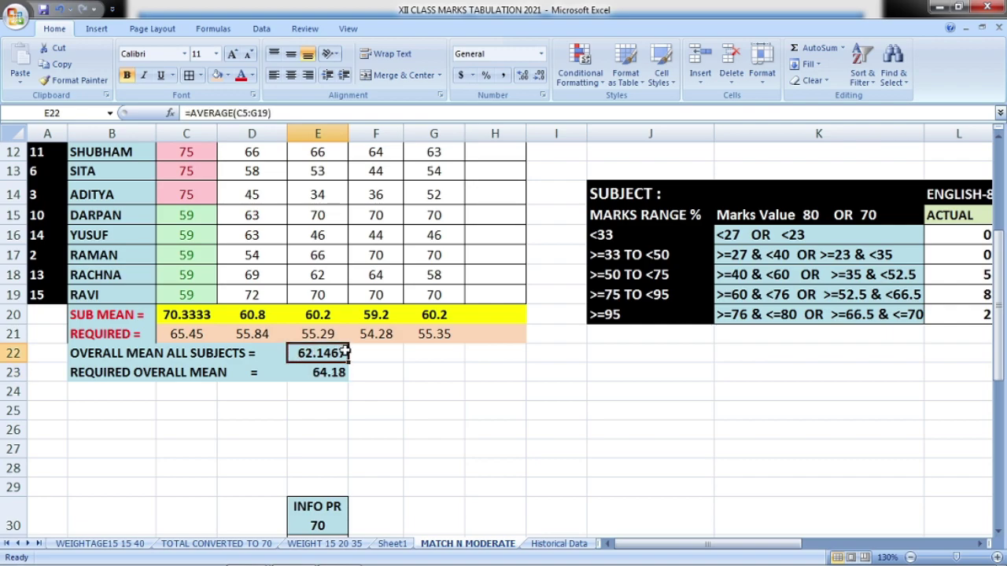
scroll(285, 319, "up", 2)
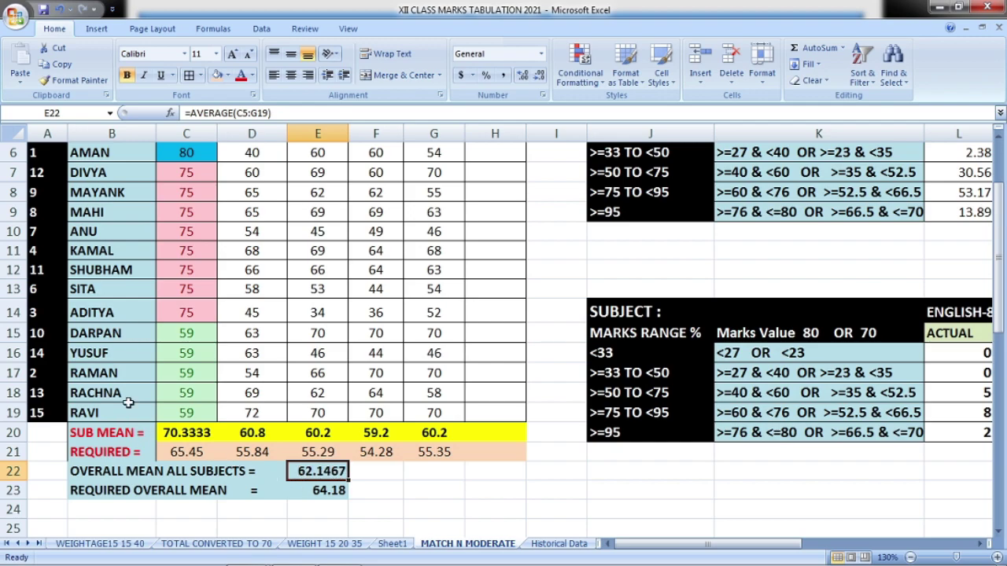
scroll(200, 406, "up", 2)
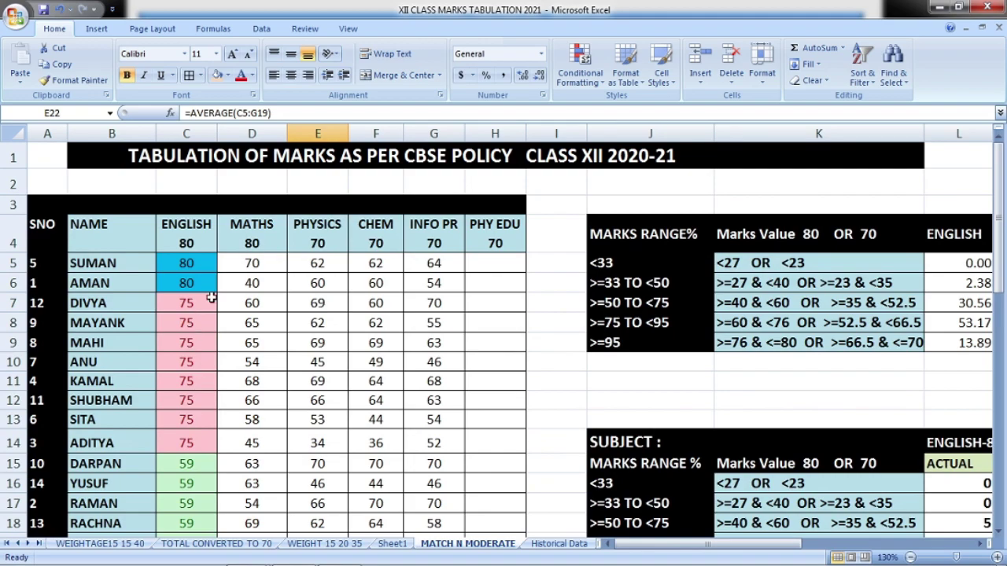
scroll(260, 458, "down", 2)
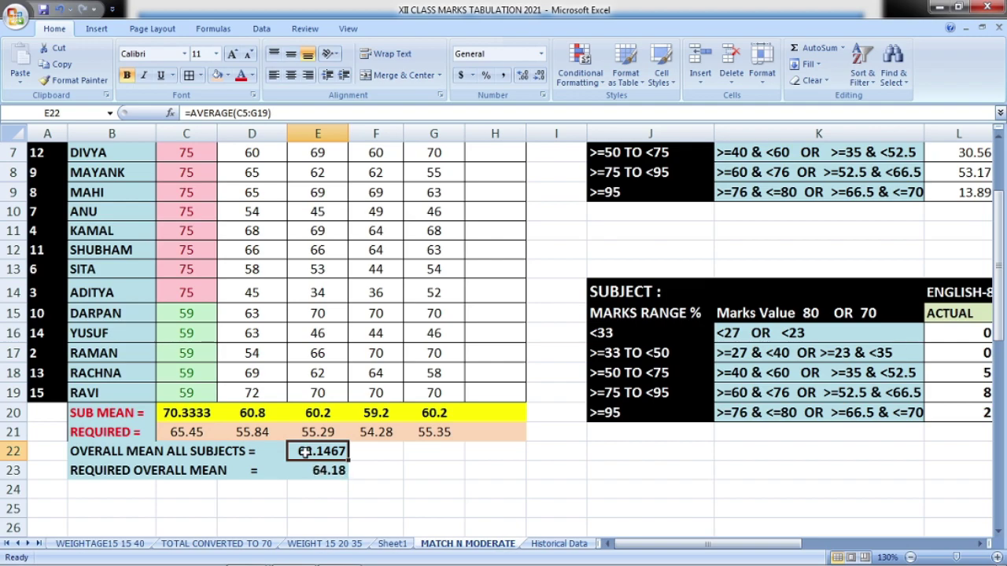
left_click(326, 472)
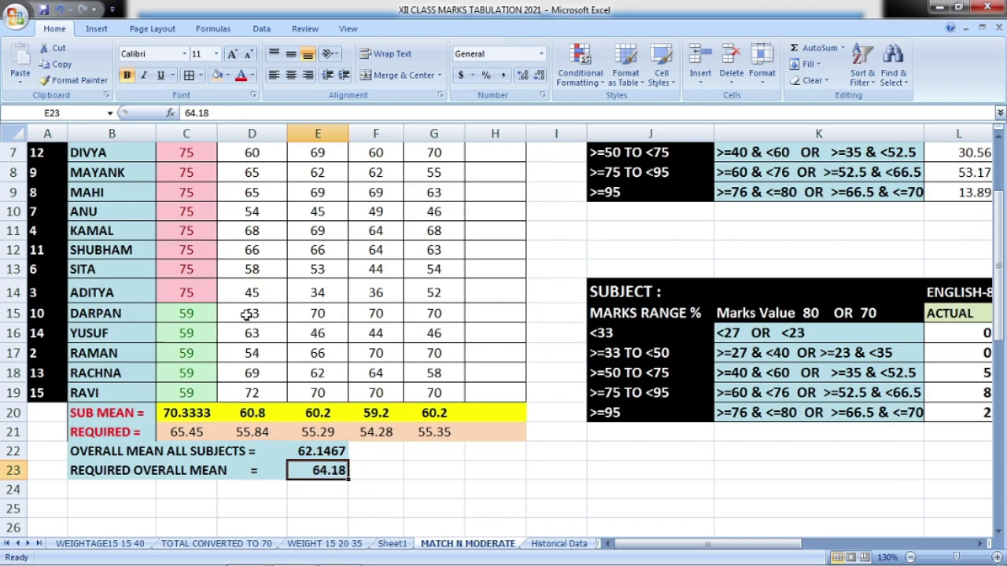
scroll(220, 362, "up", 2)
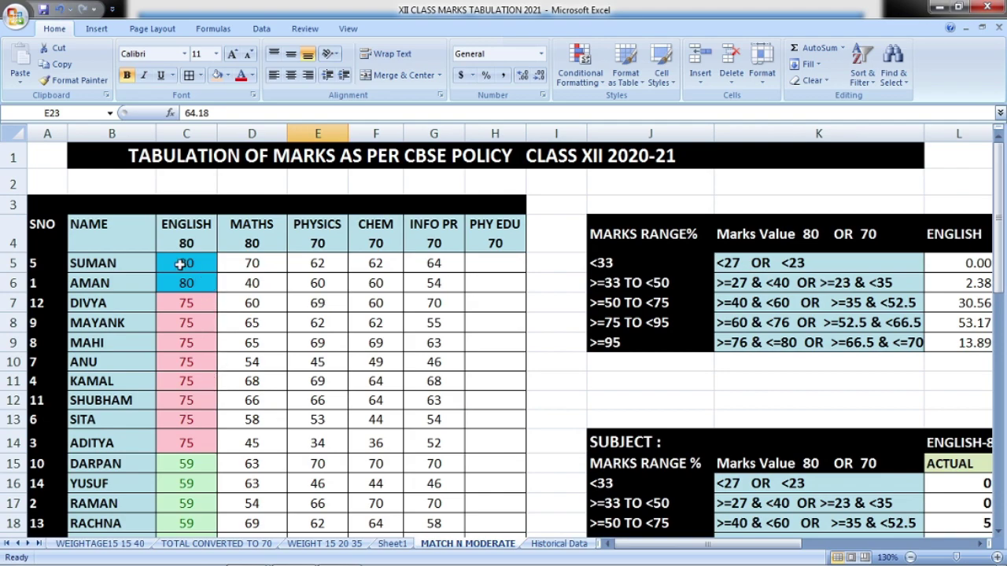
scroll(191, 488, "down", 1)
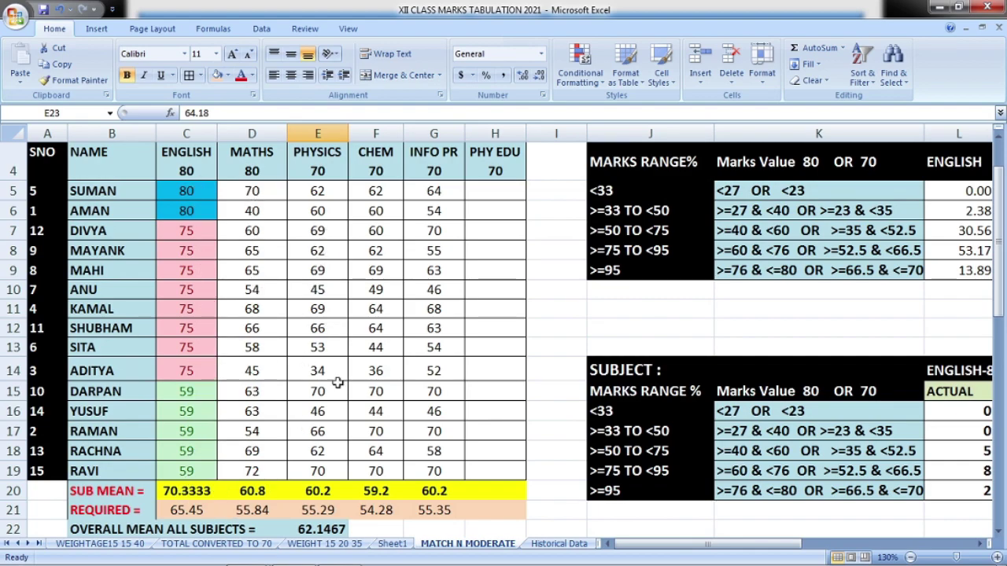
left_click(186, 191)
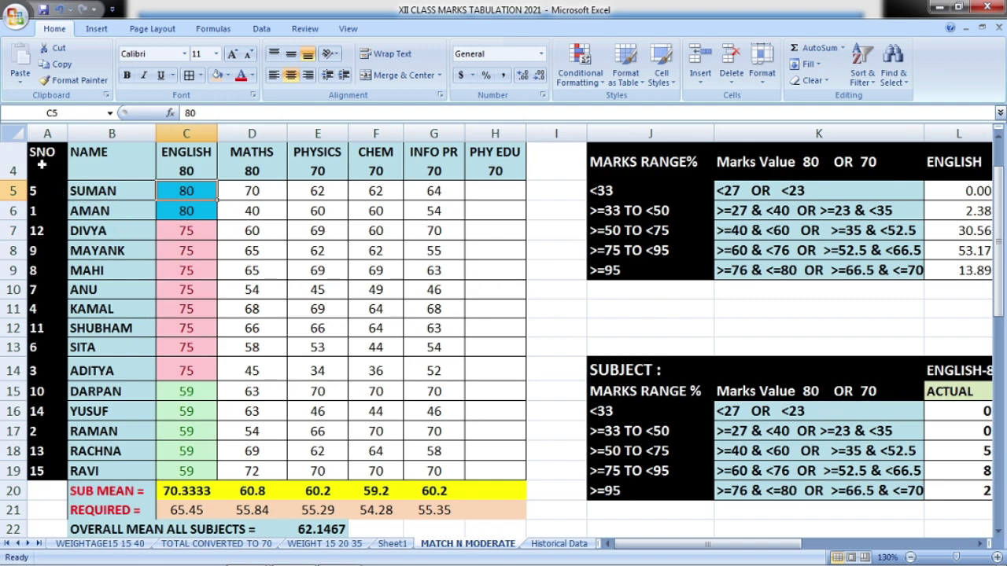
left_click_drag(40, 158, 434, 507)
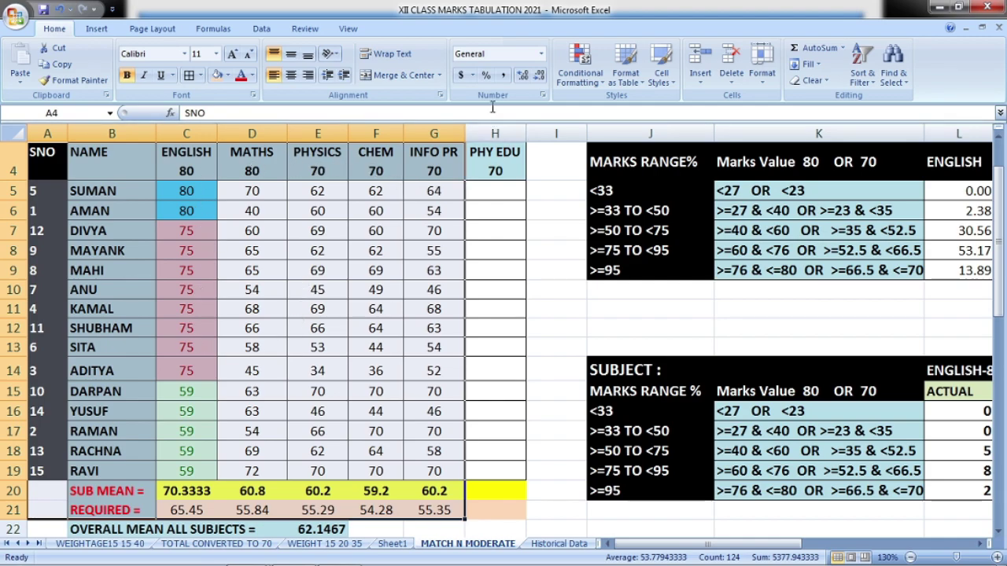
left_click(599, 81)
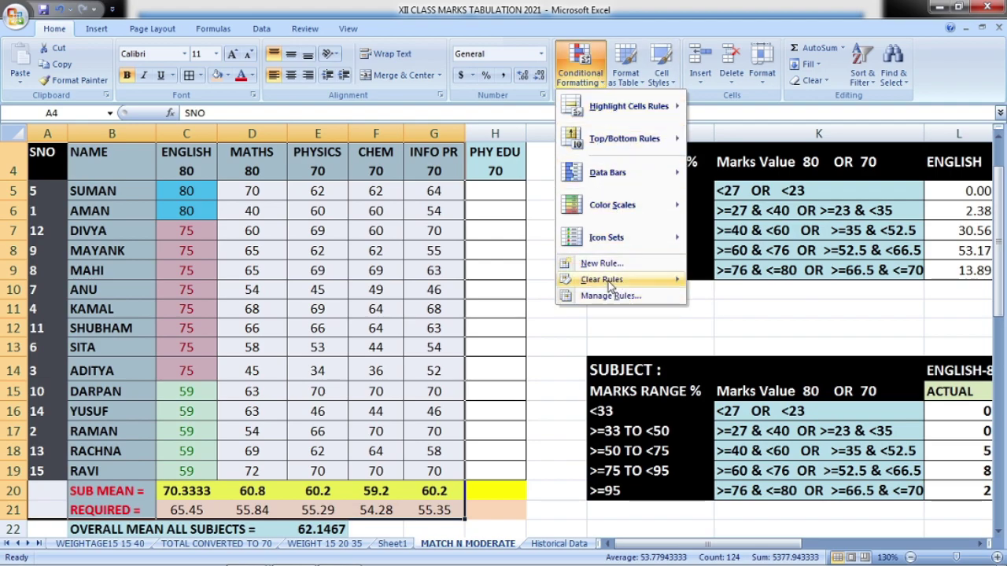
mouse_move(603, 282)
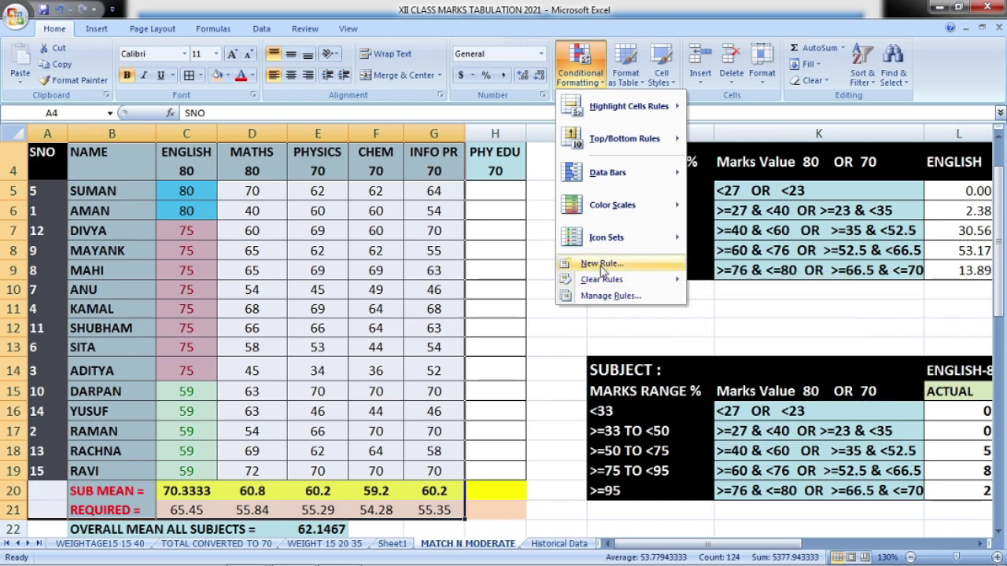
left_click(181, 206)
Clear the conditional formatting rules from the English marks in C5:C19
left_click(182, 191)
left_click_drag(182, 191, 183, 471)
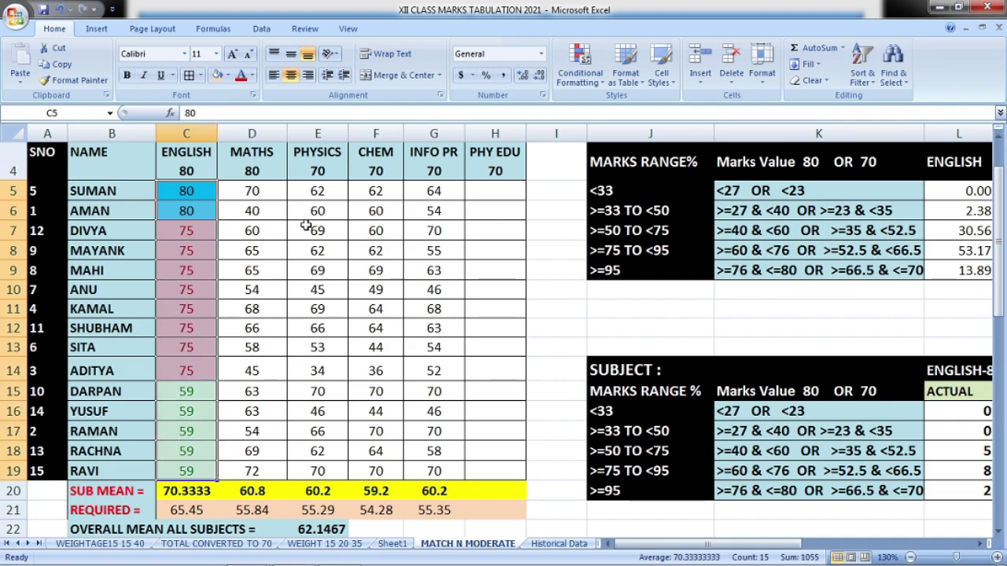
left_click(579, 67)
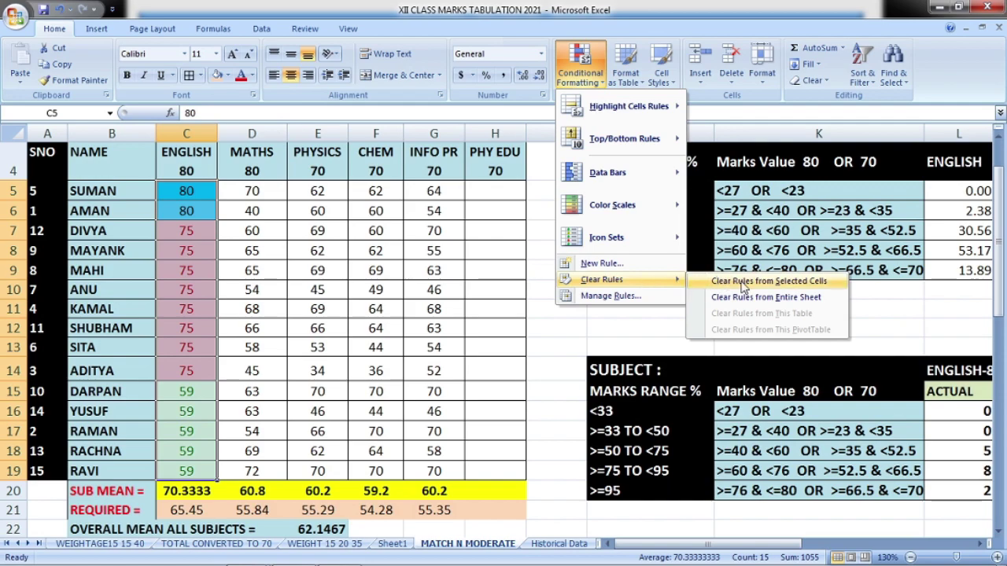
left_click(791, 287)
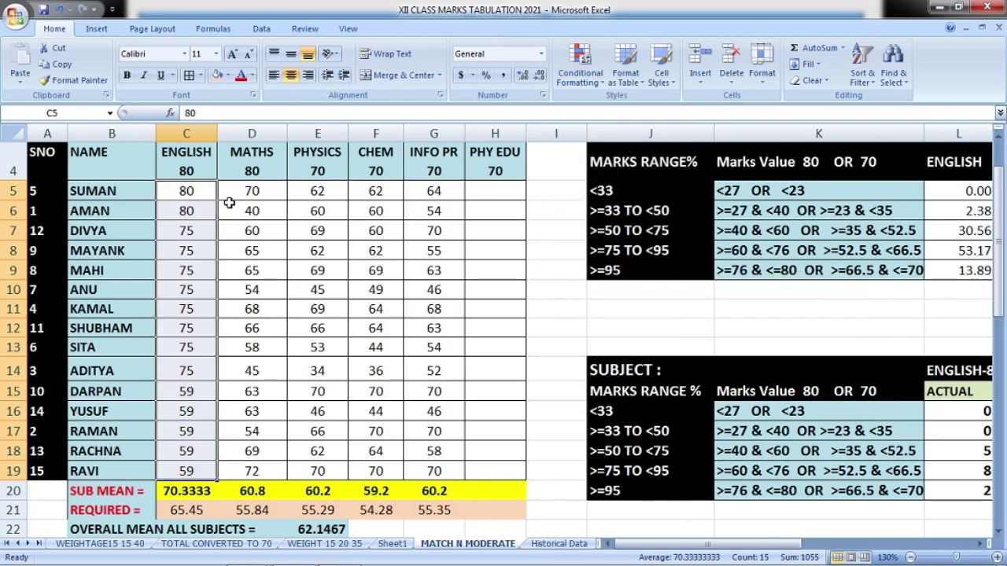
Sort the student marks table A4:G19 by SNO values from smallest to largest, keeping the header row
left_click(185, 447)
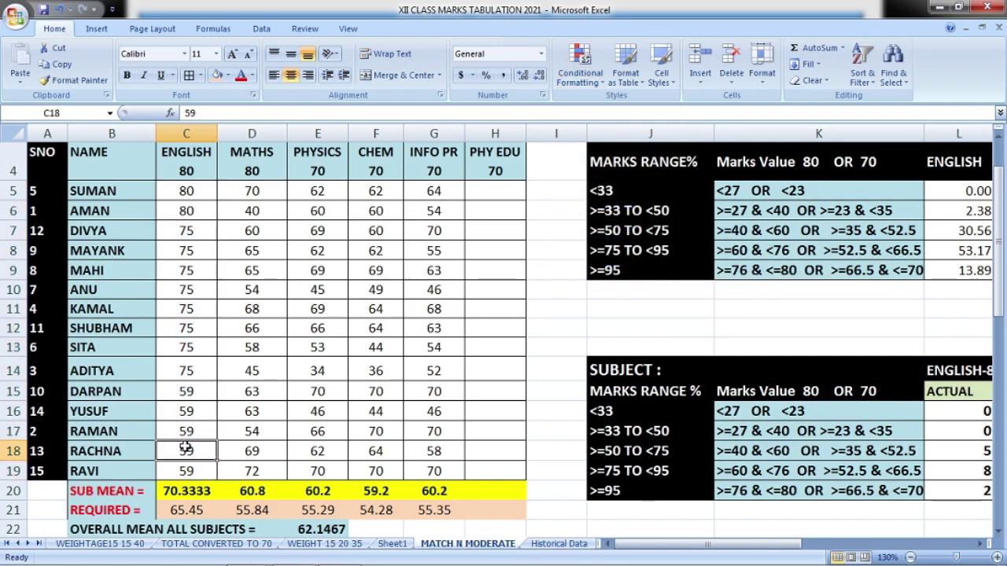
left_click_drag(41, 152, 440, 472)
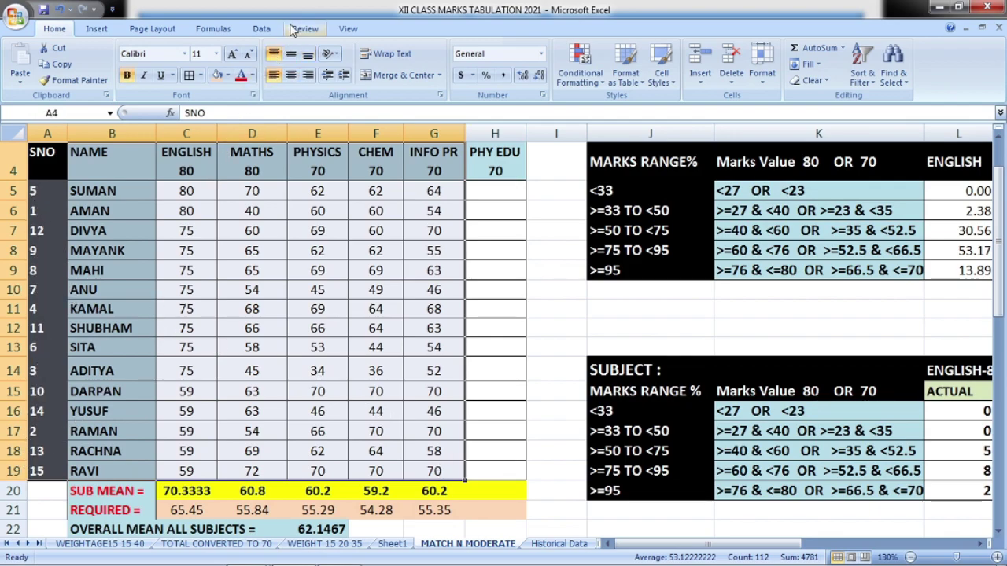
left_click(262, 28)
left_click(349, 63)
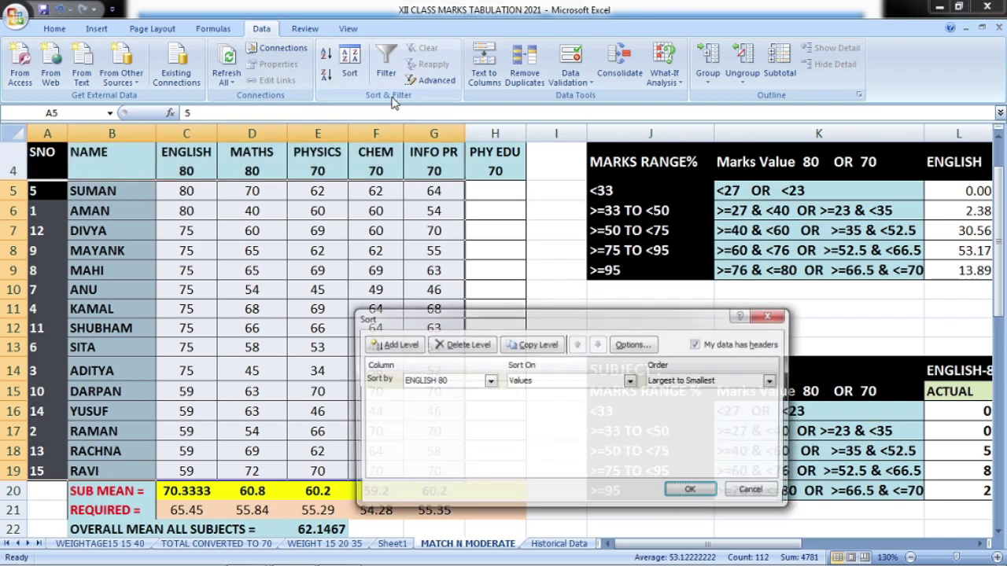
left_click(489, 382)
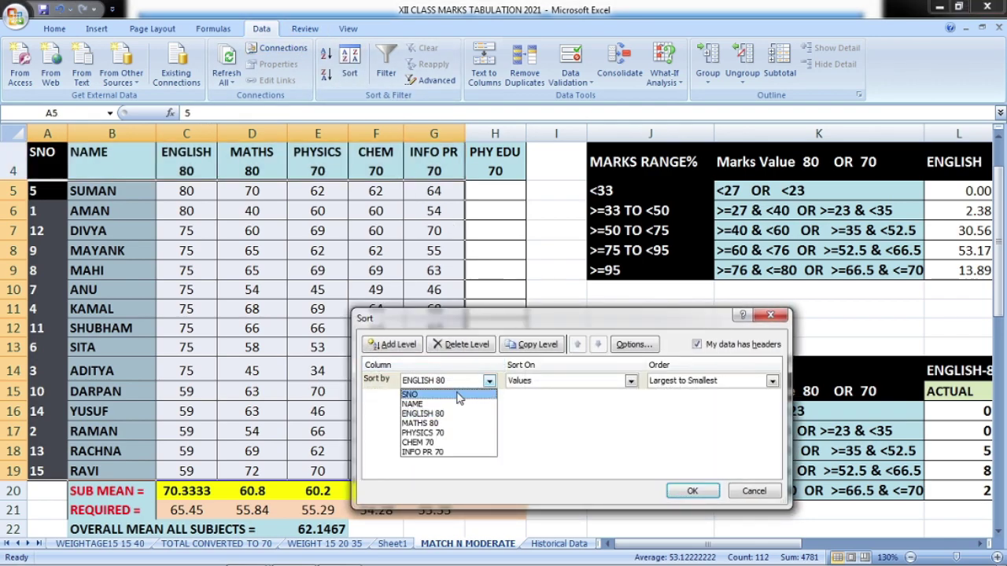
left_click(412, 394)
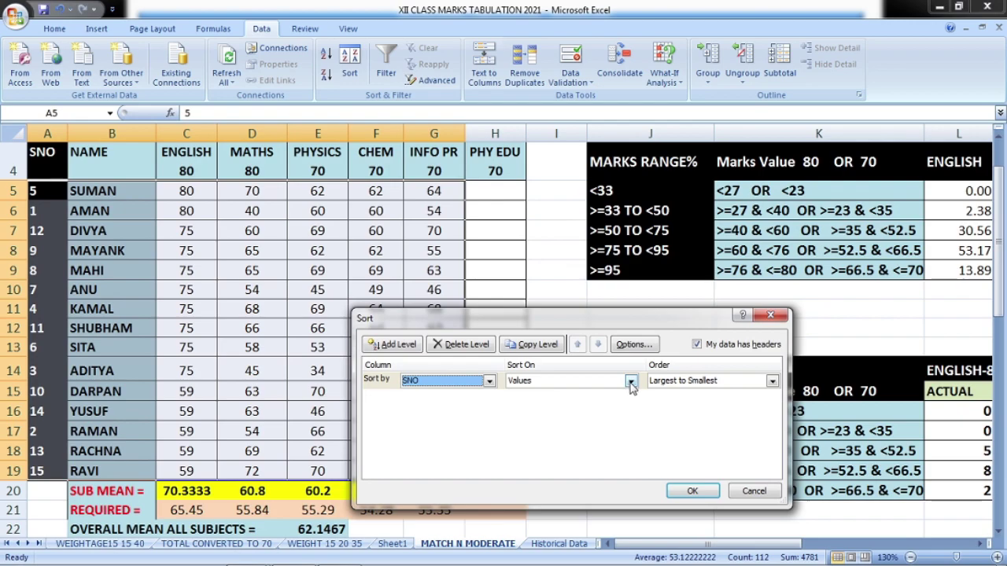
left_click(772, 382)
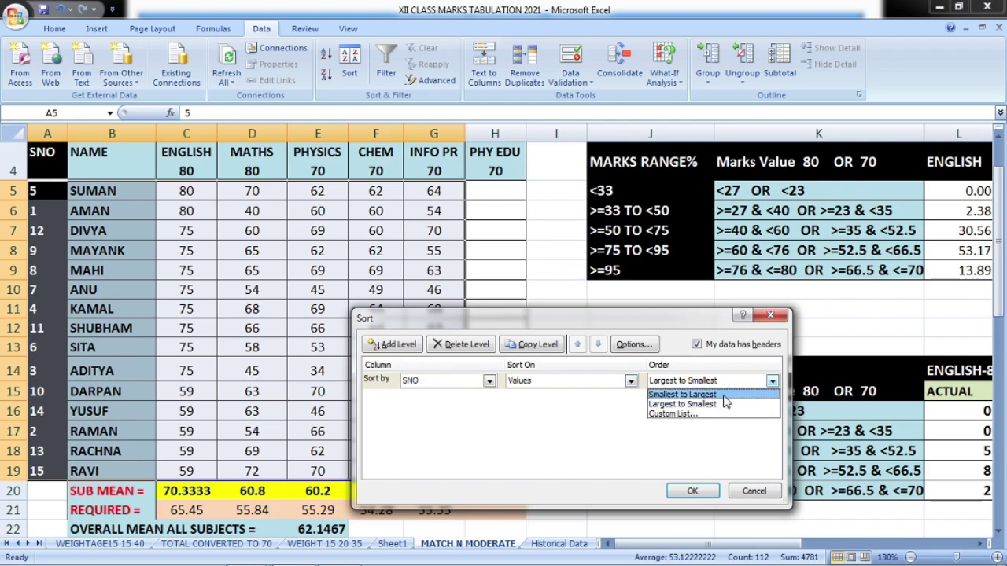
left_click(682, 395)
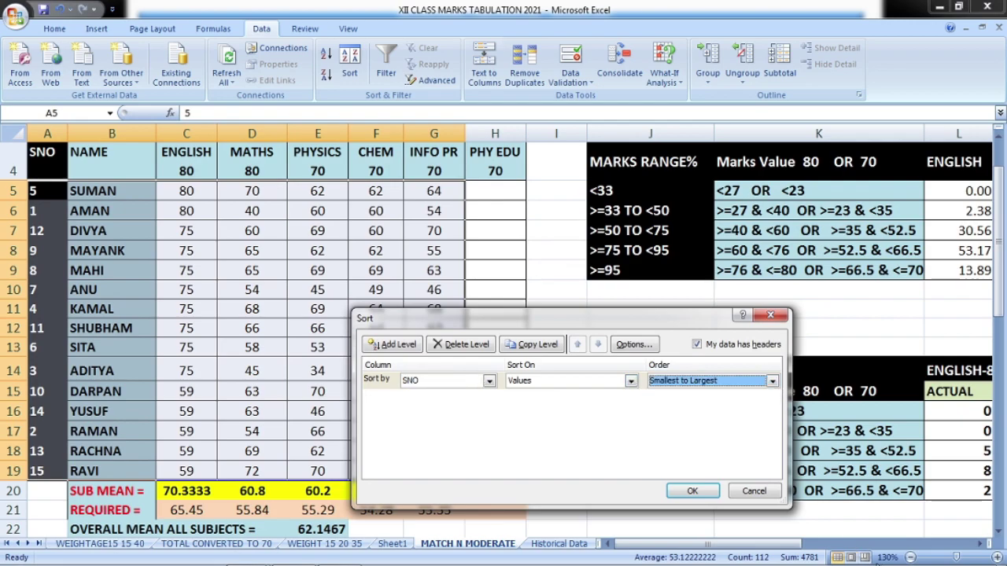
left_click(689, 492)
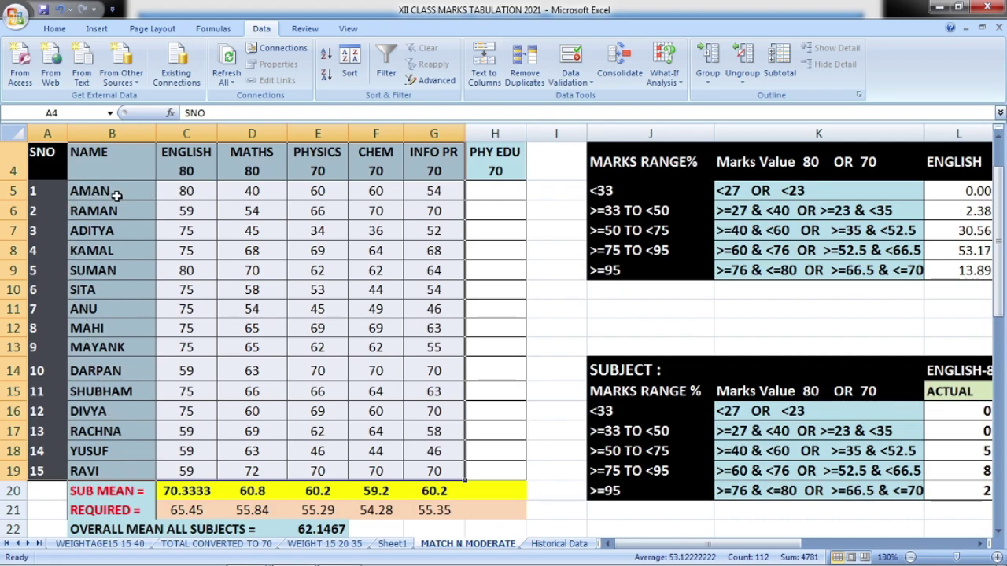
left_click(135, 387)
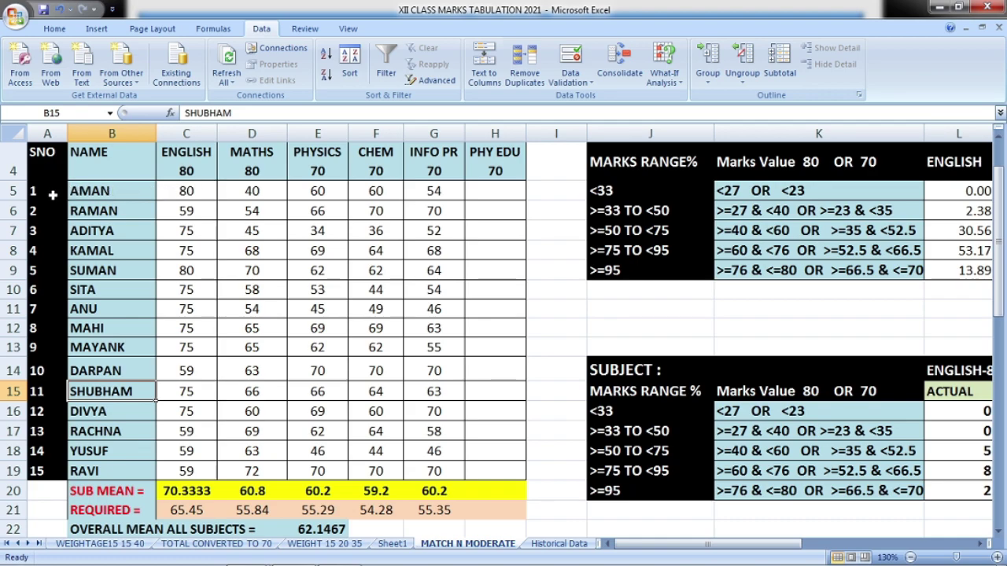
left_click_drag(186, 190, 175, 469)
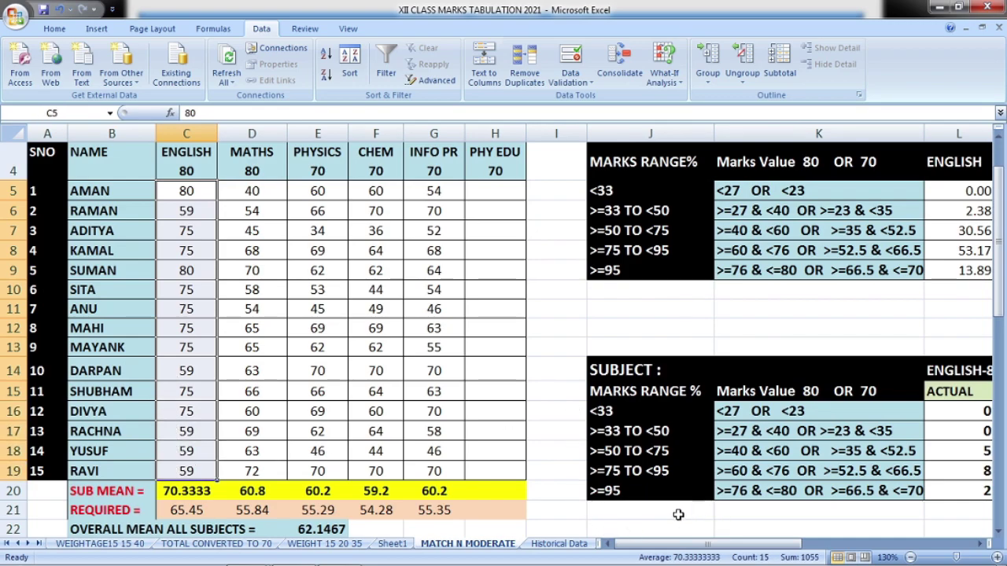
left_click(498, 191)
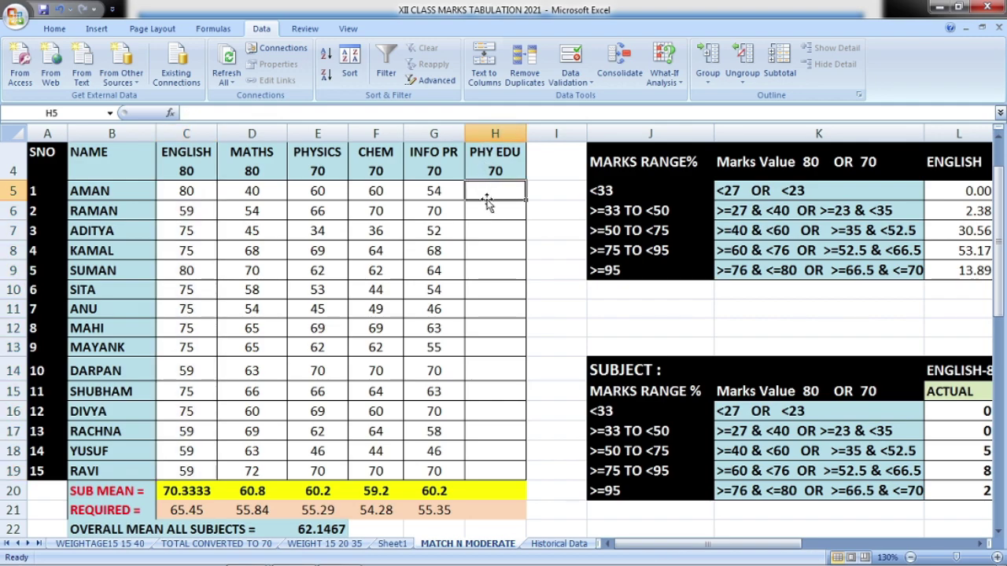
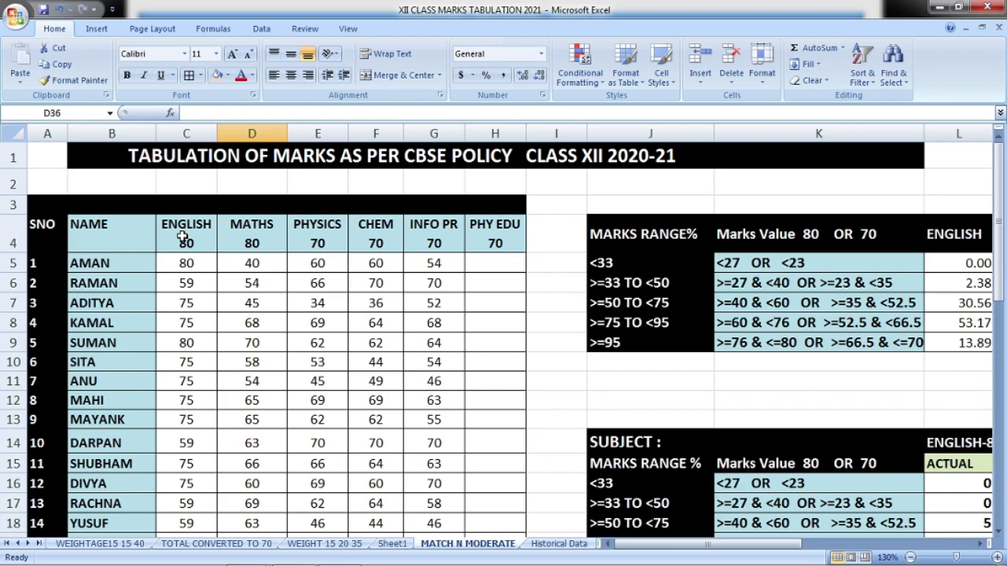
Copy the five subject columns with their headings, C4:G19, to the empty area starting at C33
left_click_drag(181, 237, 413, 436)
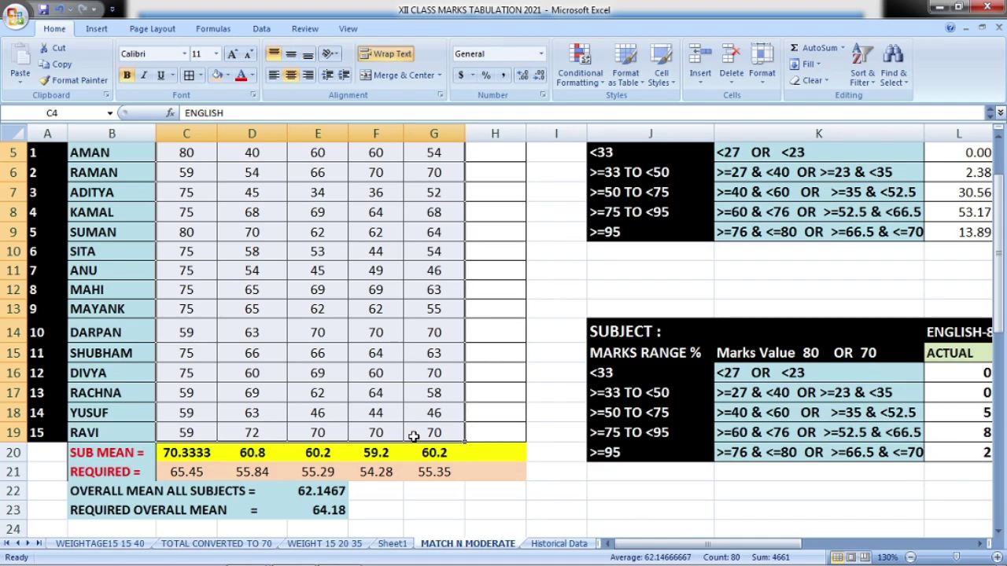
key("ctrl+c")
scroll(370, 407, "down", 9)
scroll(353, 399, "up", 4)
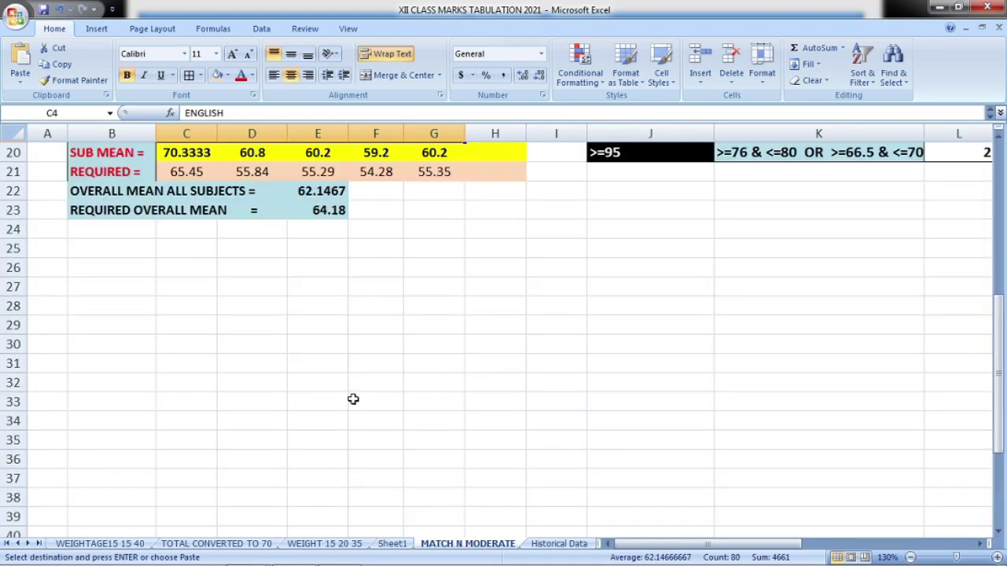
scroll(527, 402, "down", 3)
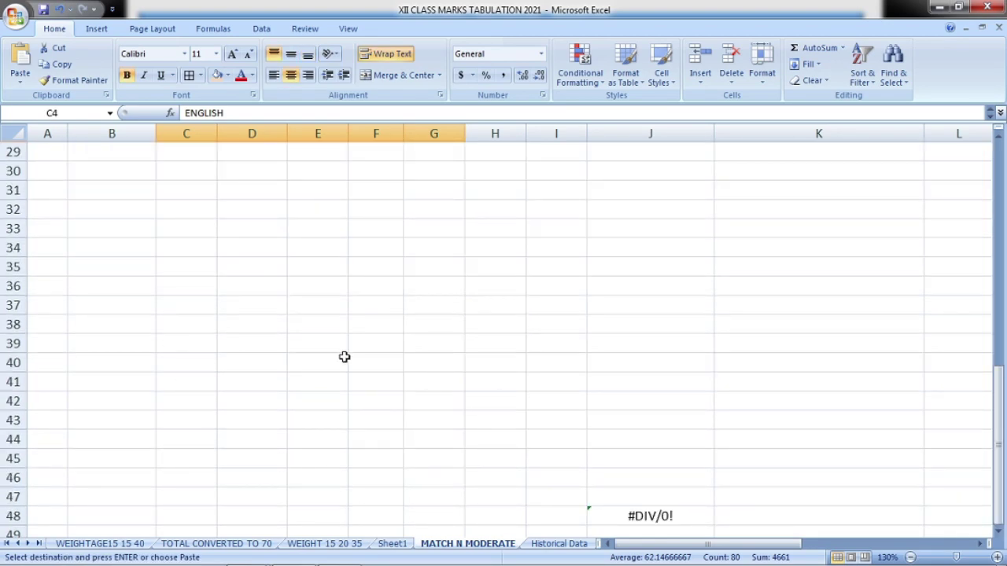
left_click(170, 228)
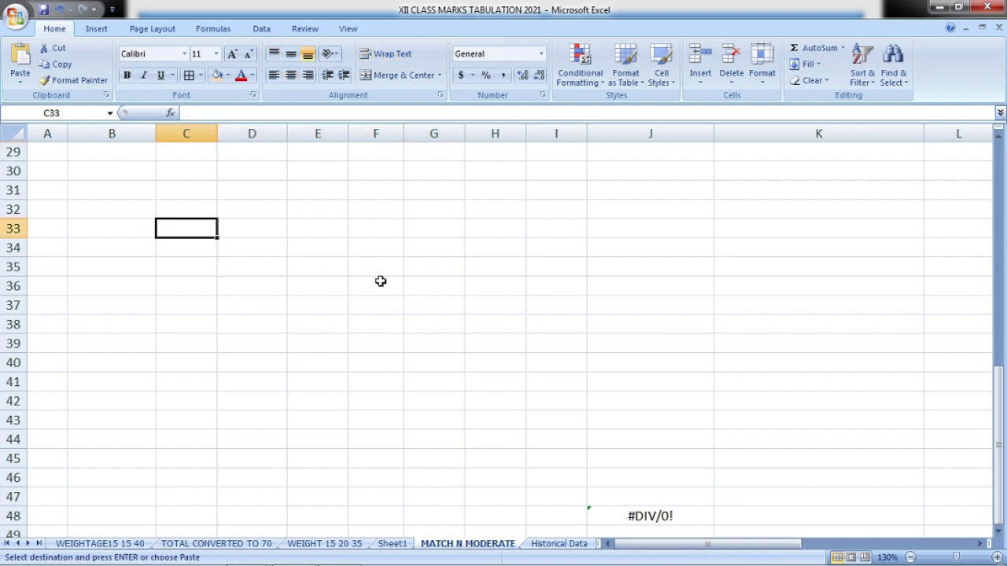
key("ctrl+v")
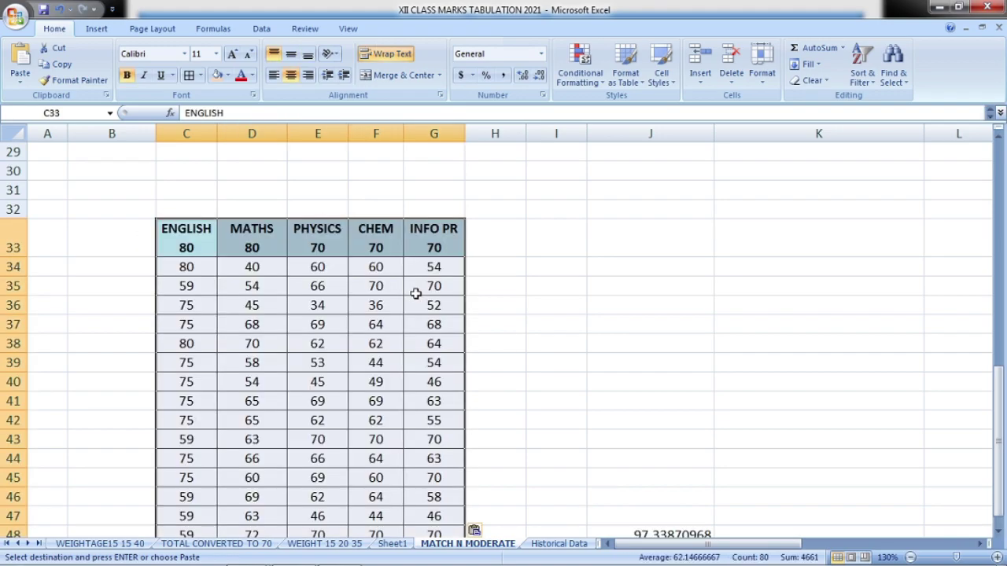
Delete the stray percentage formula in J48 beside the copied marks table
left_click(267, 250)
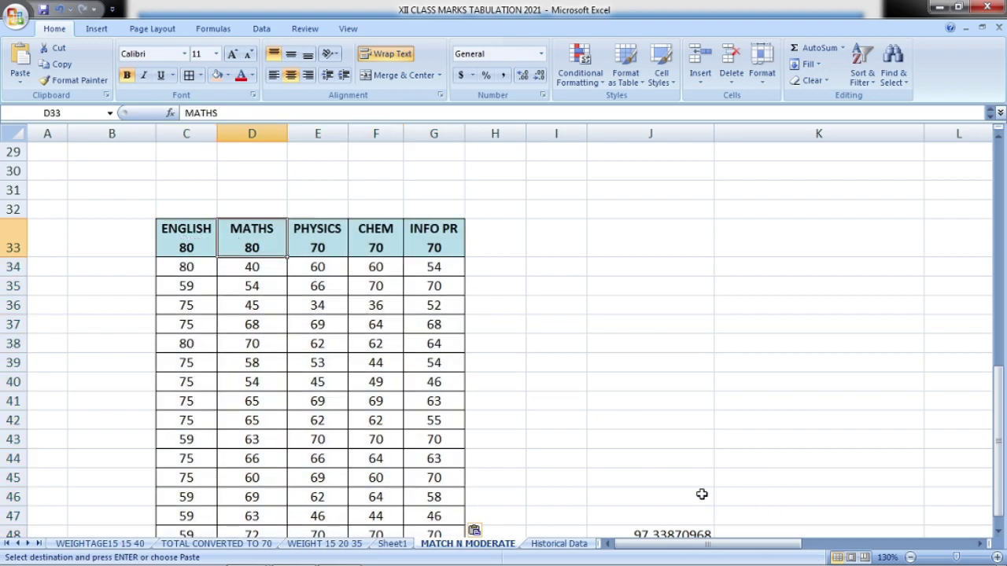
scroll(702, 494, "down", 3)
left_click(666, 343)
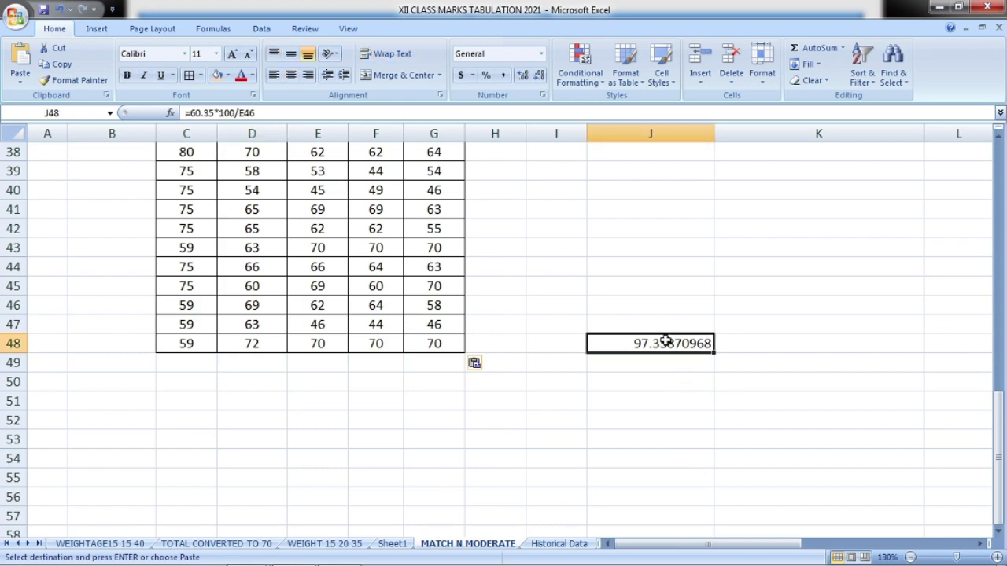
key("Delete")
Add the column headings eng in H33 and maths in I33 beside the copied marks table
scroll(434, 388, "up", 4)
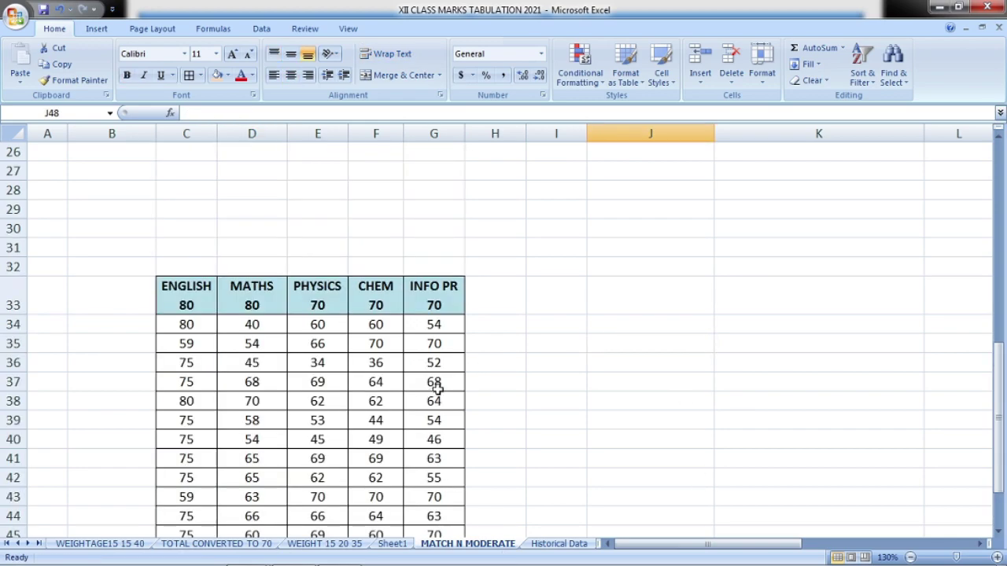
scroll(436, 389, "down", 1)
scroll(439, 411, "down", 1)
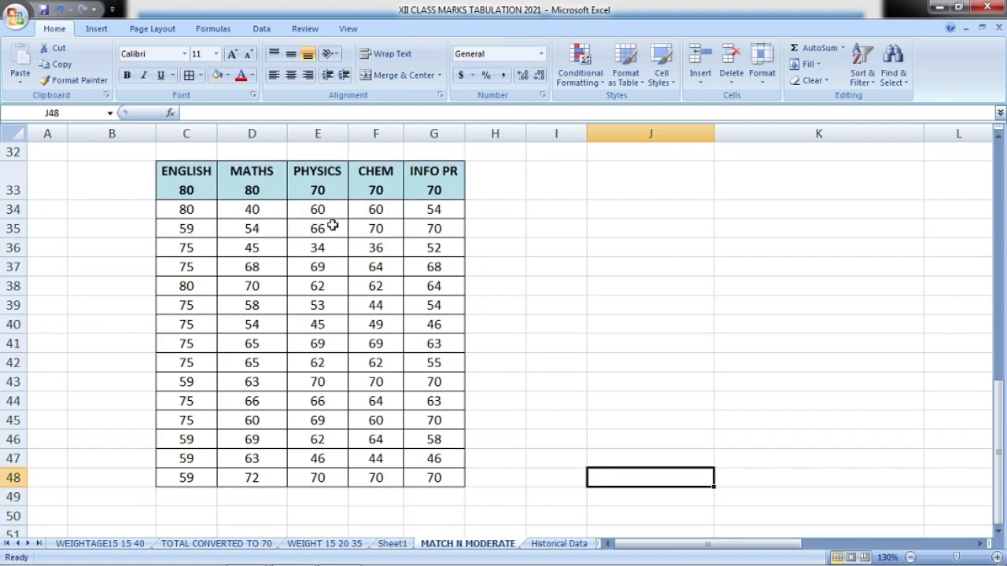
scroll(332, 225, "up", 10)
scroll(332, 225, "down", 9)
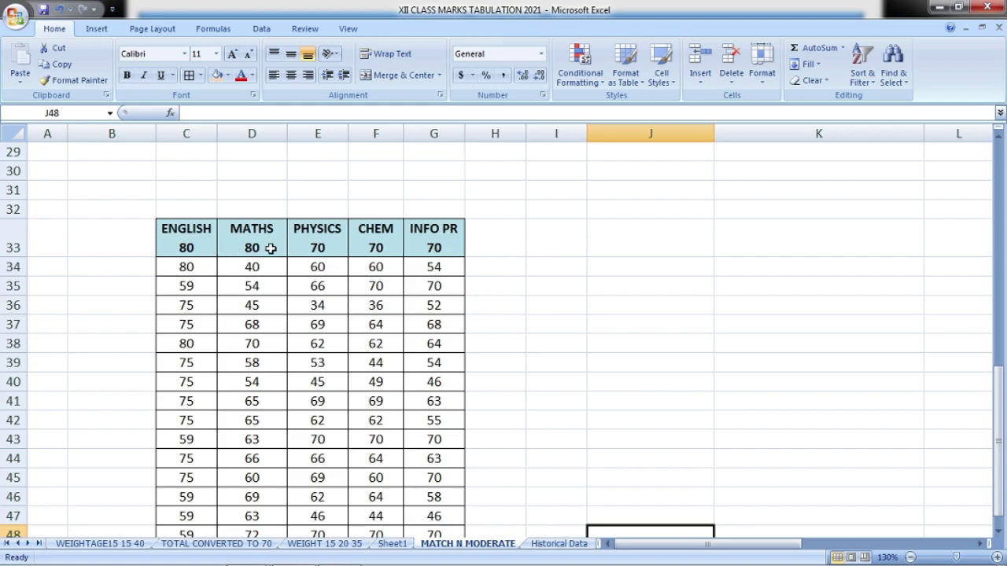
left_click(488, 248)
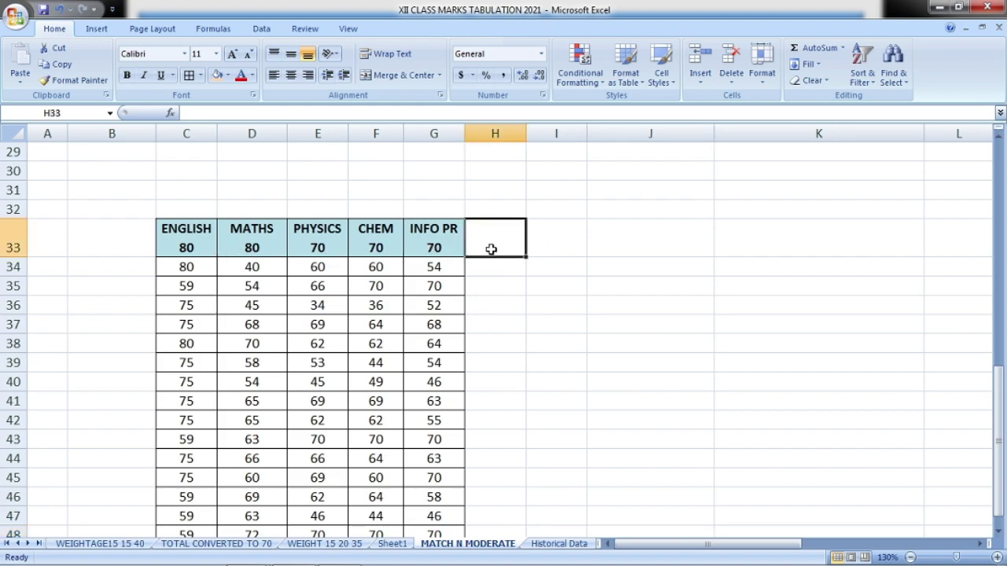
type("eng")
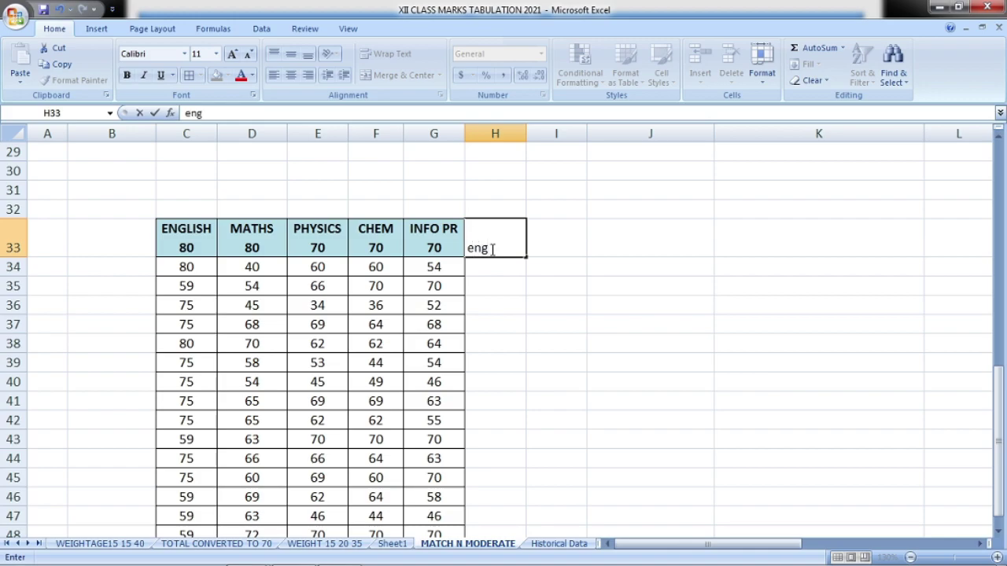
key("Tab")
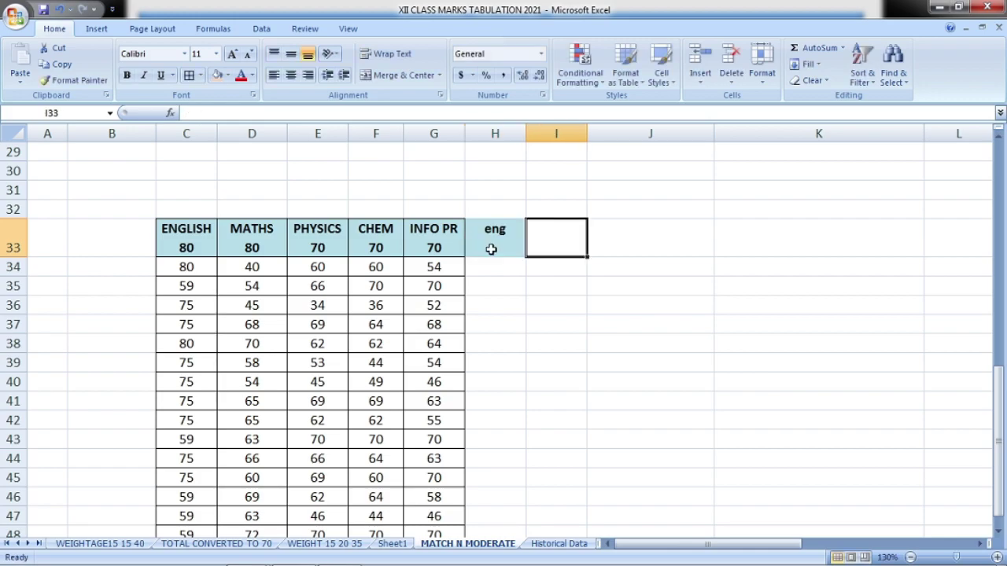
type("maths")
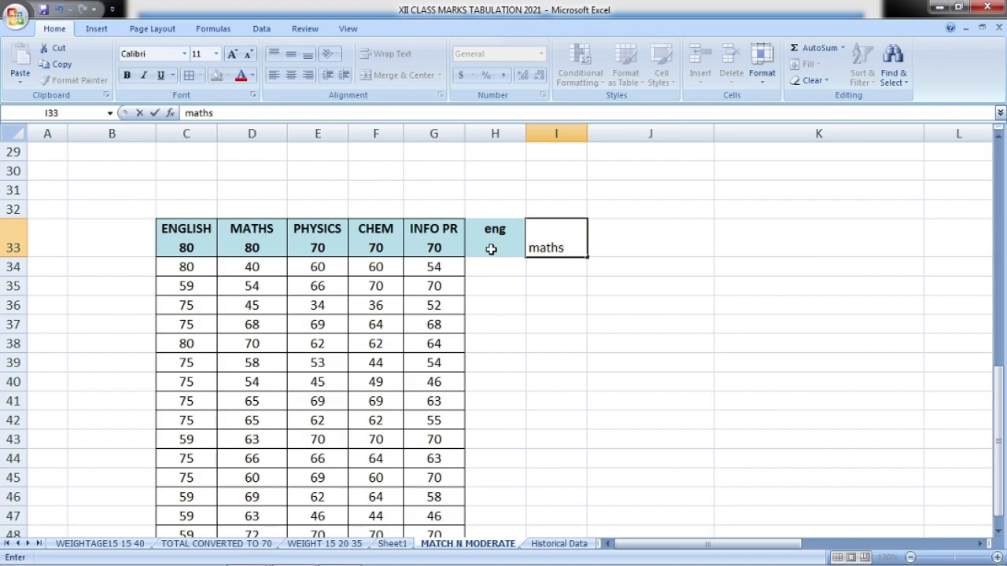
key("Return")
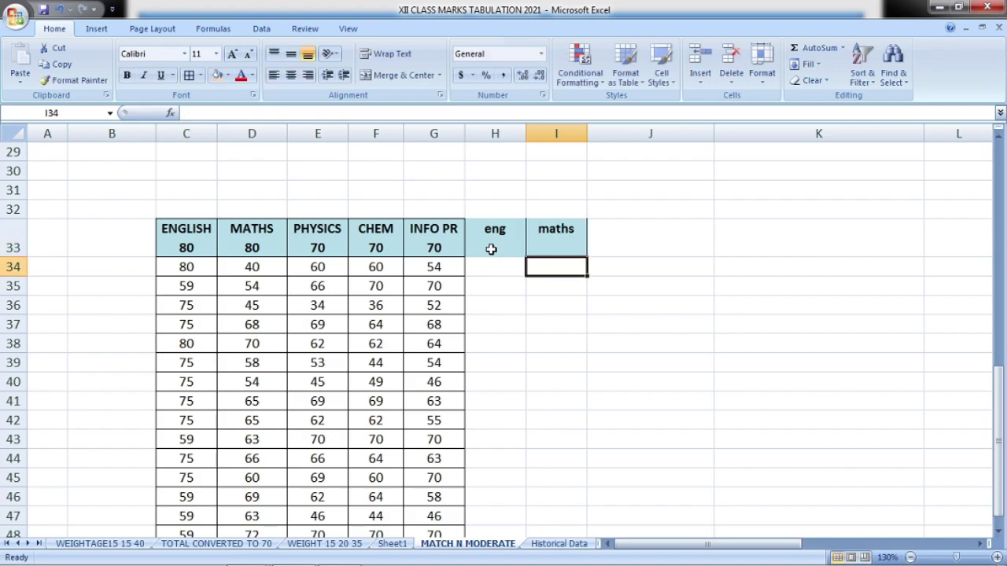
Add 70 as a second line under the eng heading in H33 and the maths heading in I33
double_click(490, 248)
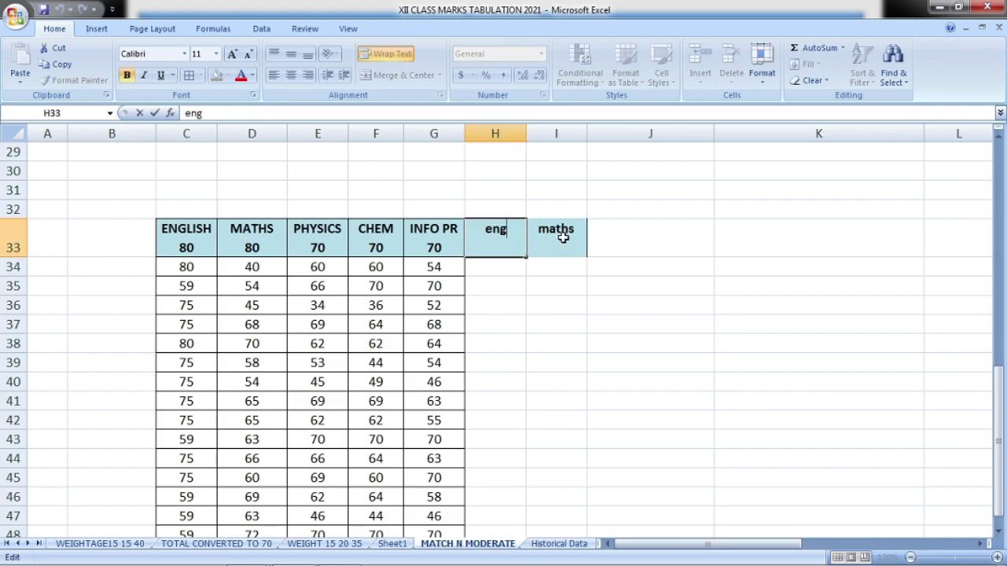
key("alt+Return")
type("70")
key("Return")
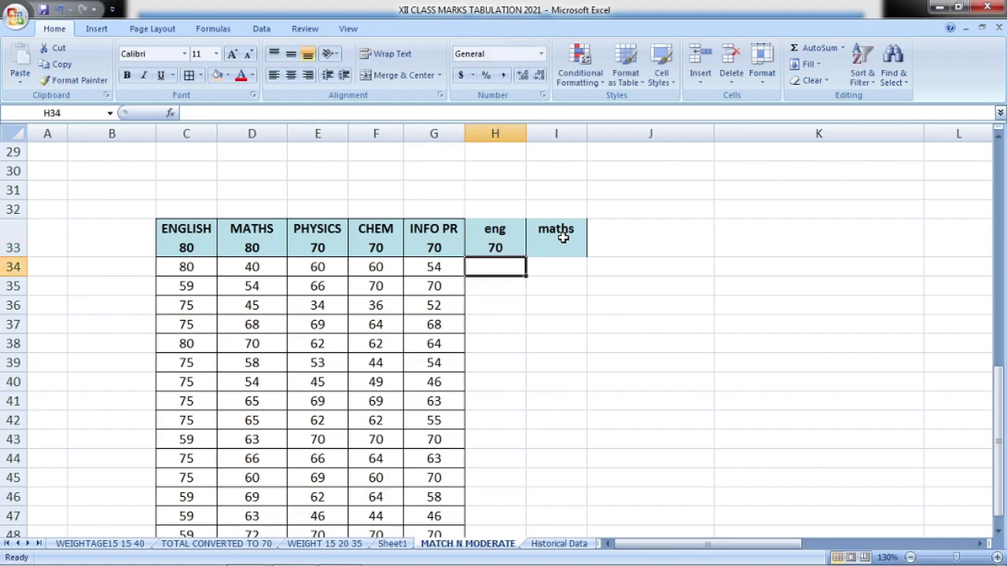
key("Up")
left_click(563, 237)
double_click(563, 237)
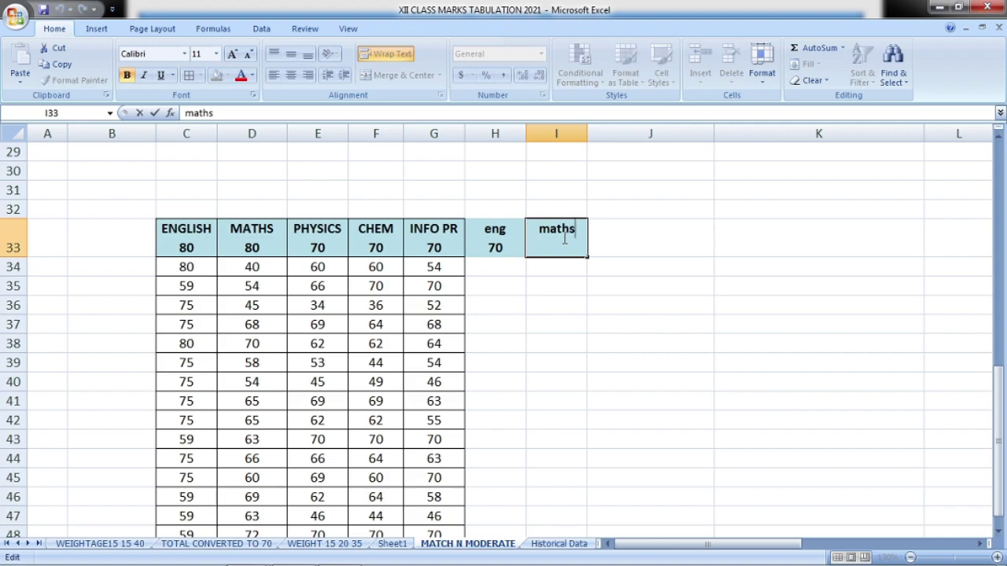
key("alt+Return")
type("70")
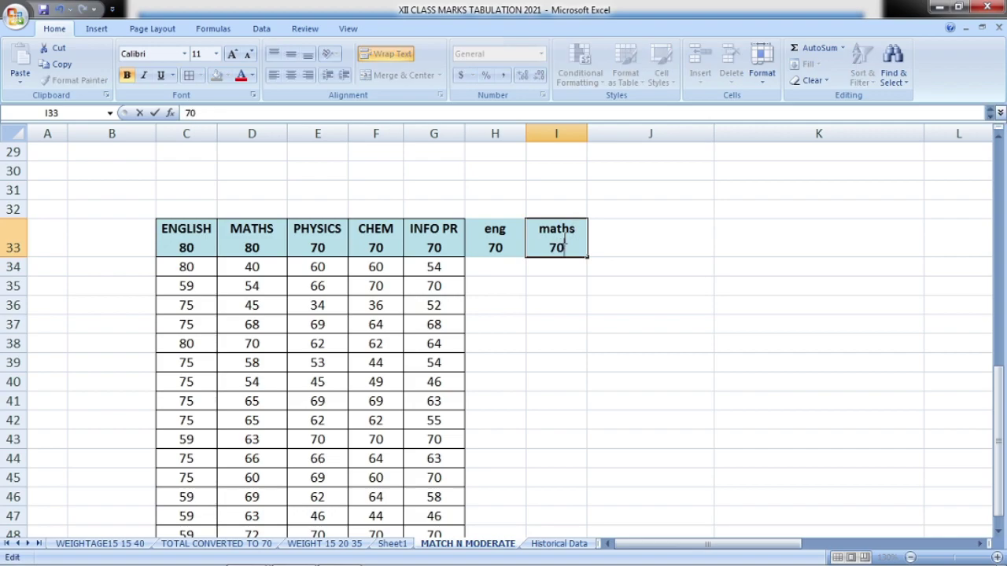
key("Return")
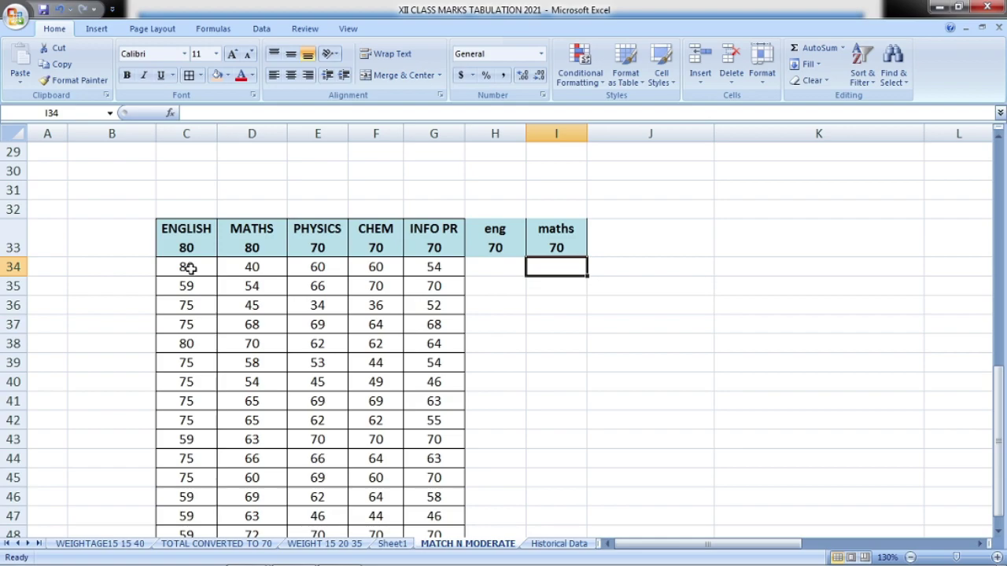
Convert the English marks from 80 to 70 with =C34*70/80 in H34 and fill it down to H48
left_click(483, 268)
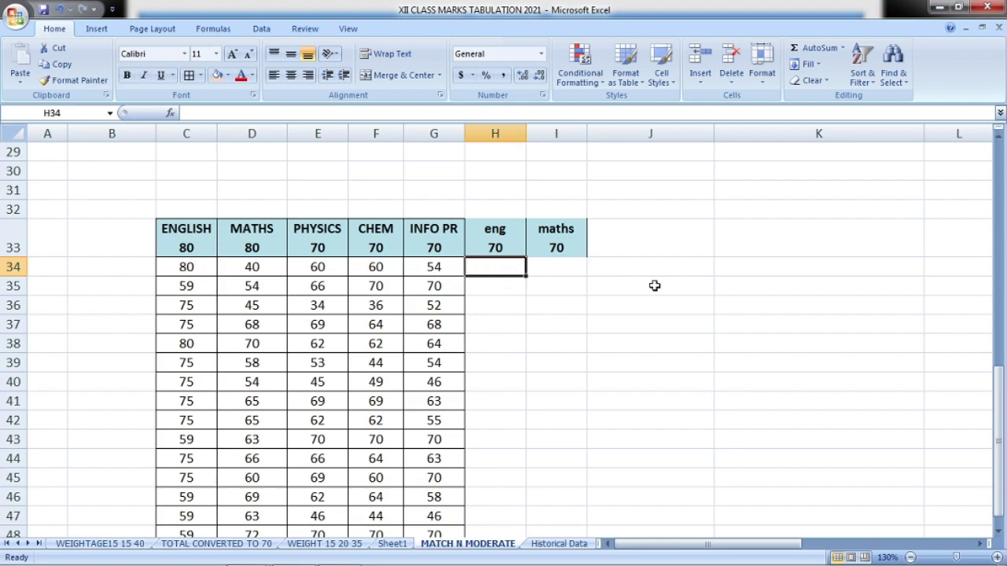
type("=")
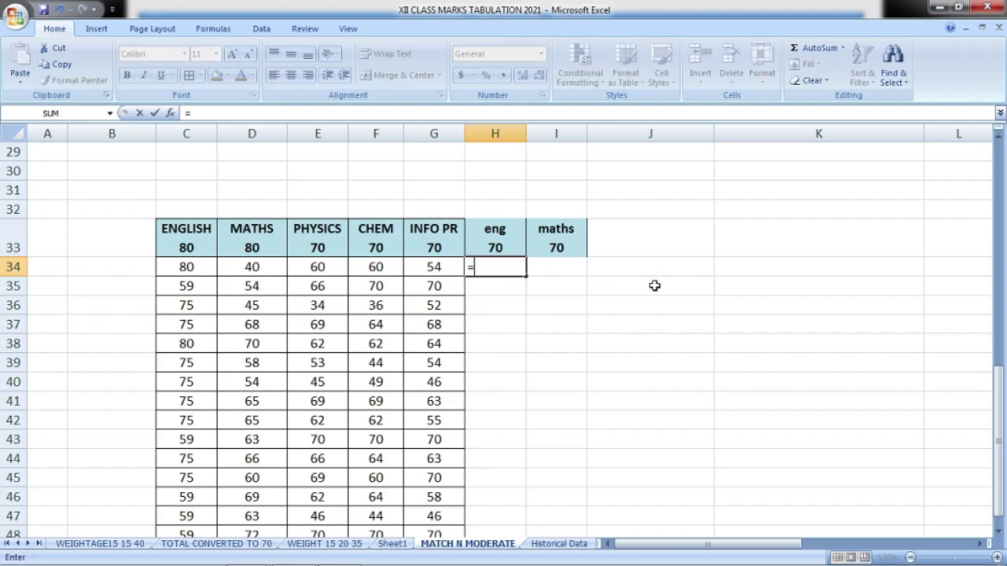
left_click(197, 269)
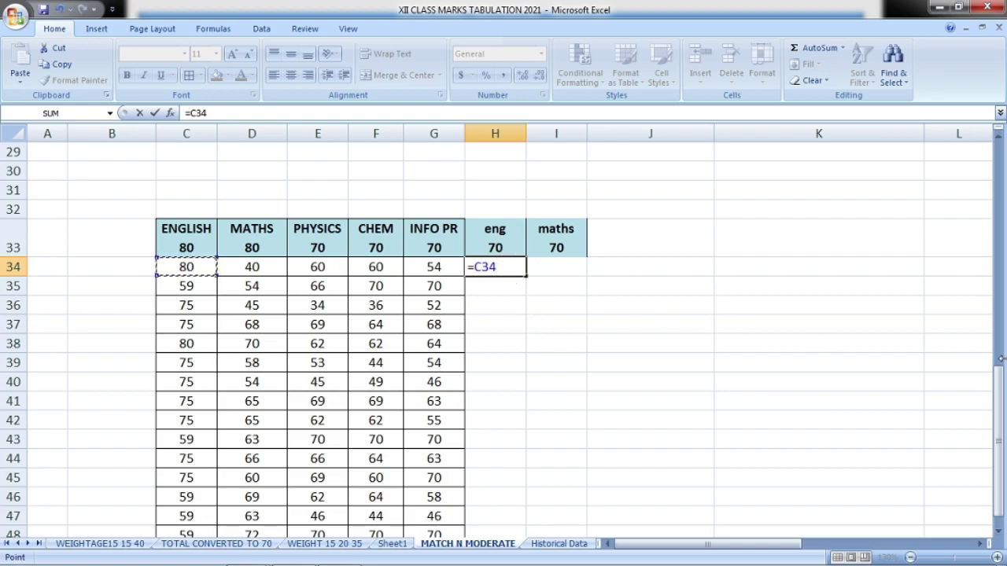
type("*70/80")
key("Return")
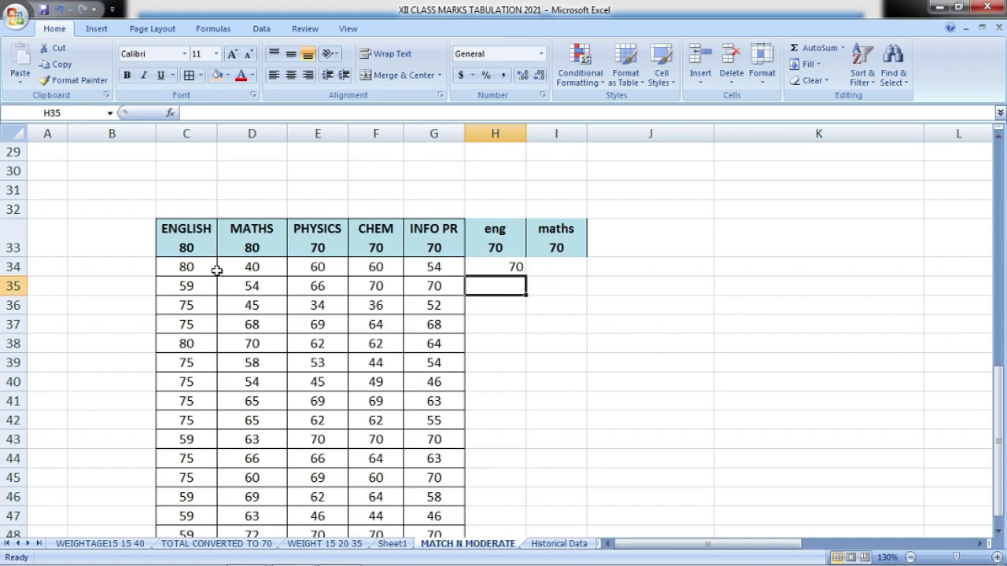
left_click(500, 268)
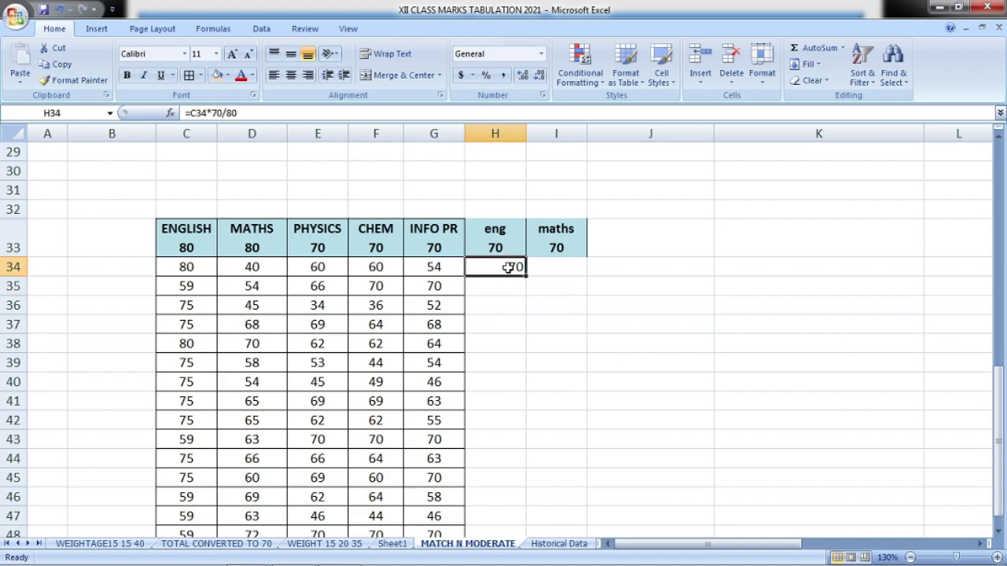
left_click_drag(525, 276, 545, 551)
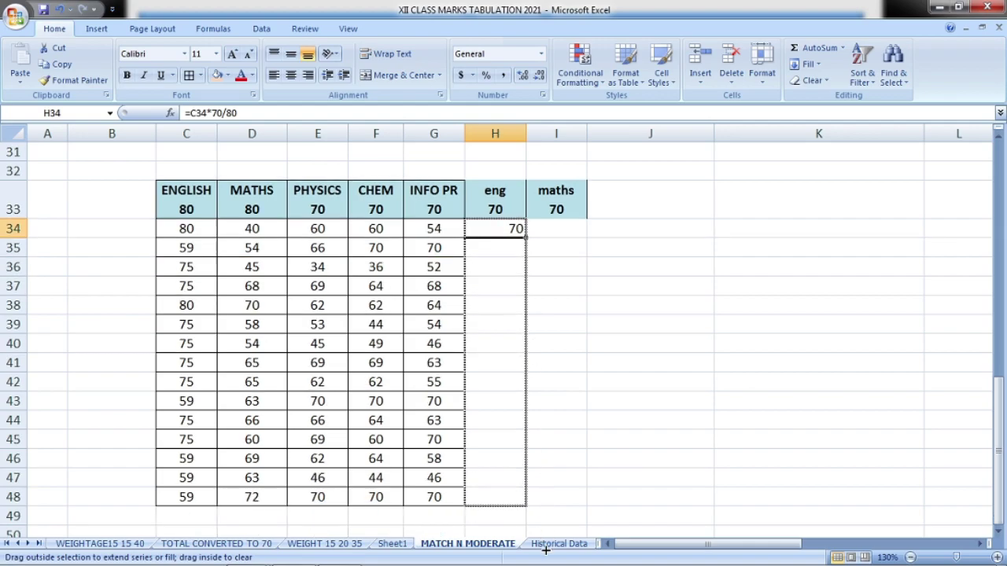
left_click_drag(546, 507, 547, 507)
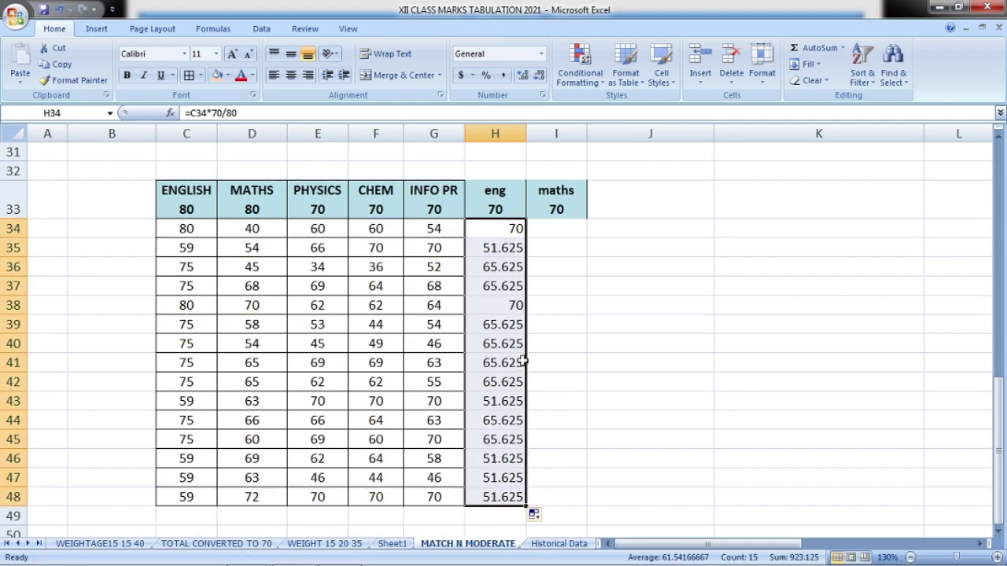
Change the H34 formula to =ROUND(C34*70/80,0) and refill the eng column down to H48
double_click(494, 227)
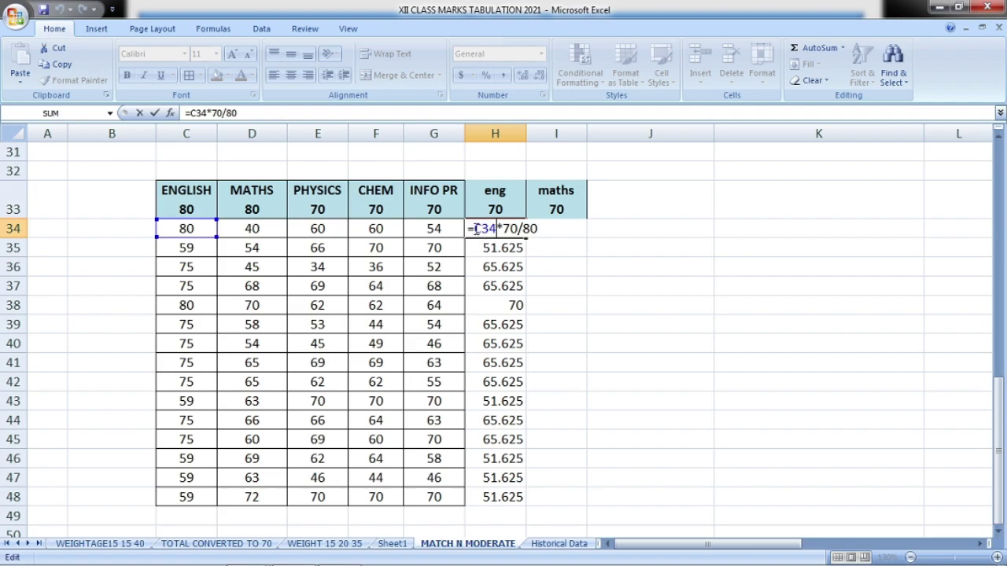
type("roun")
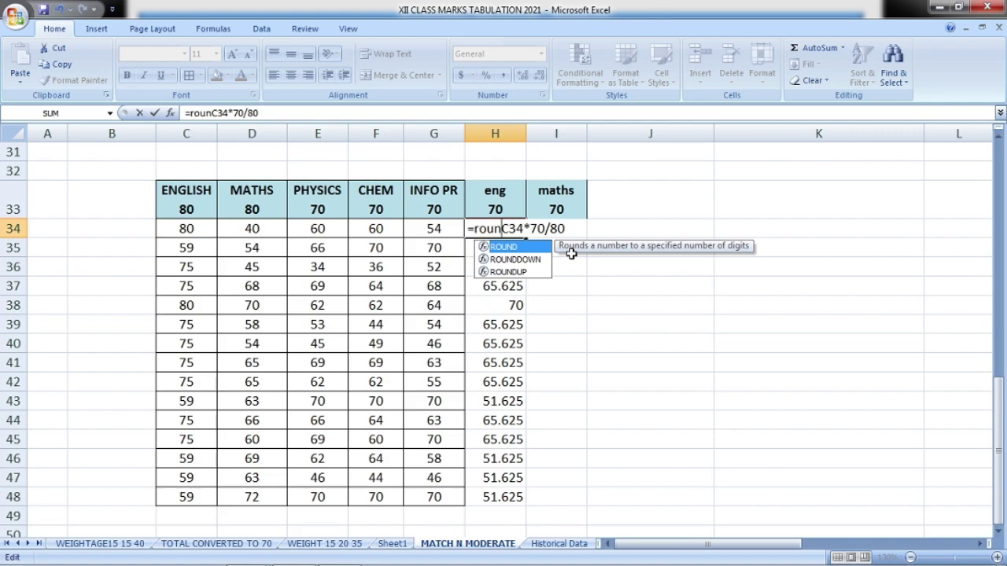
type("d")
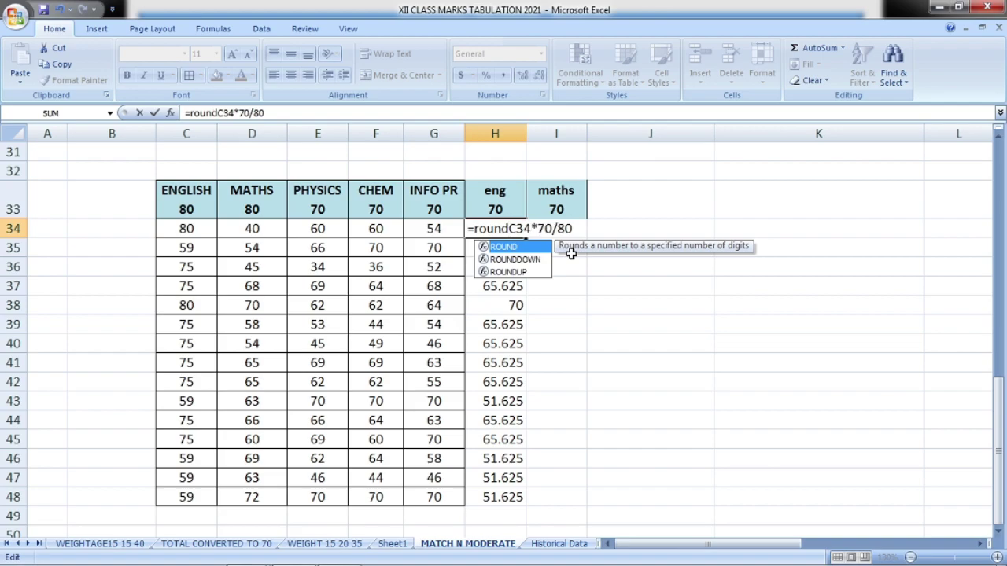
type("(")
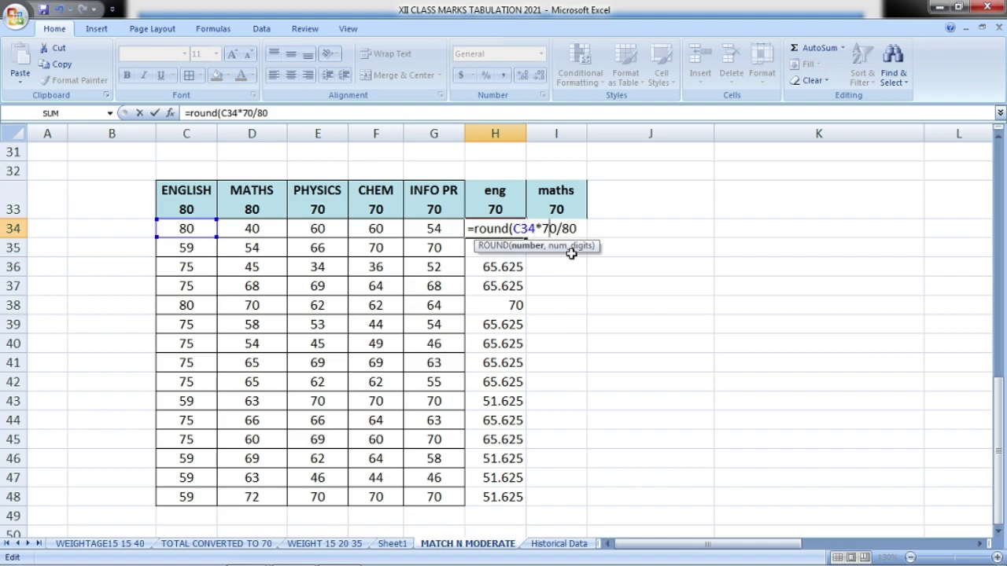
type(",0")
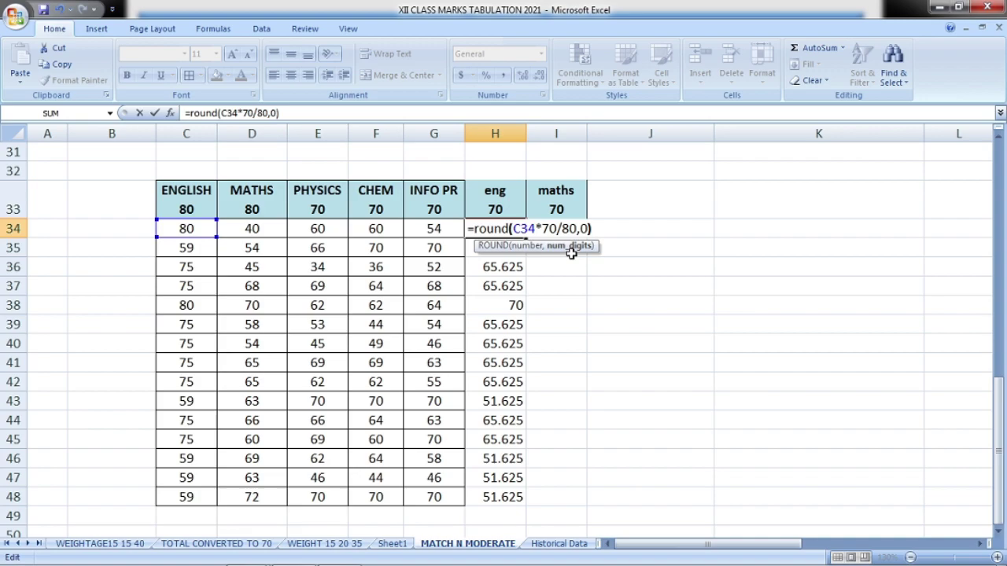
type(")")
key("Return")
left_click(490, 228)
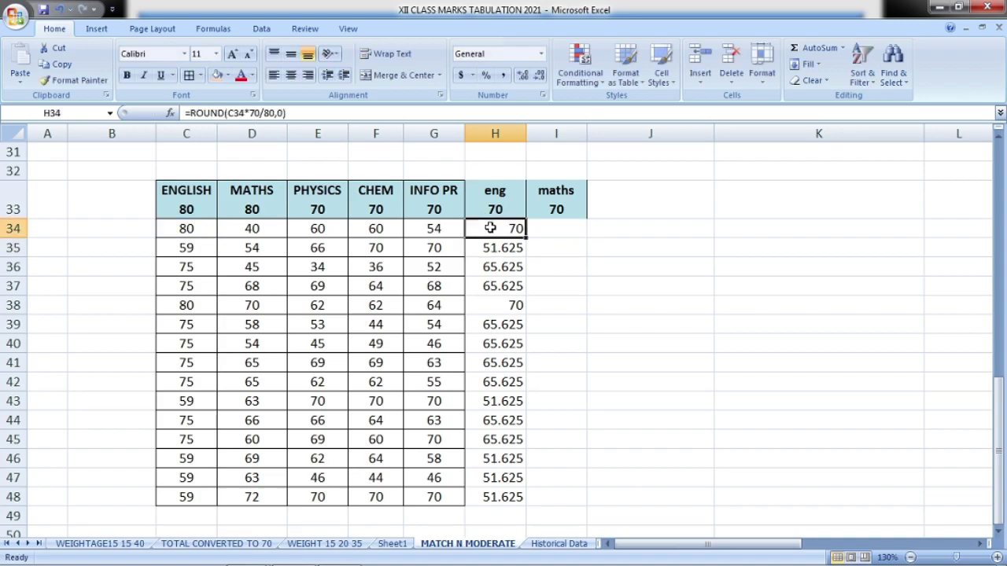
left_click_drag(528, 241, 546, 499)
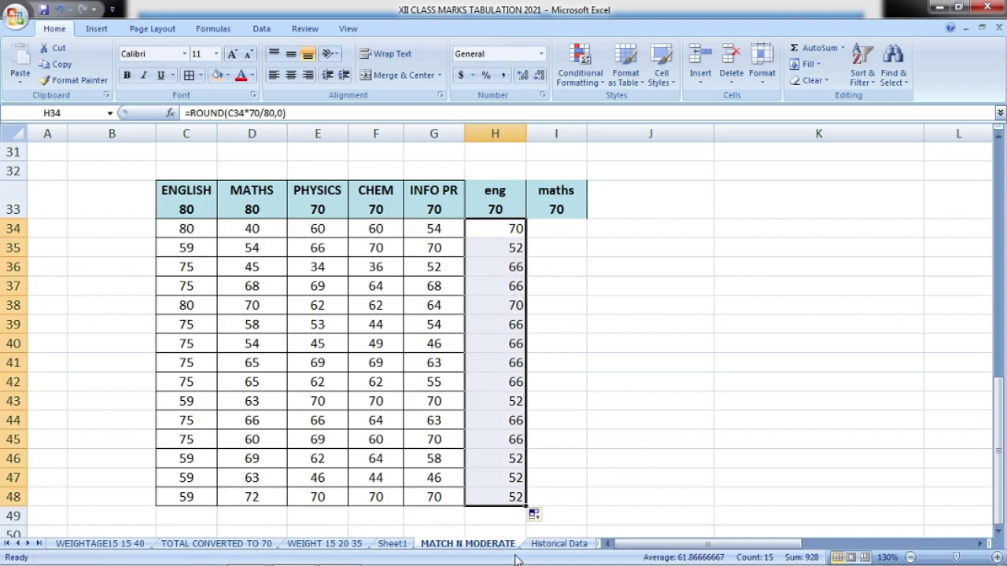
left_click(509, 228)
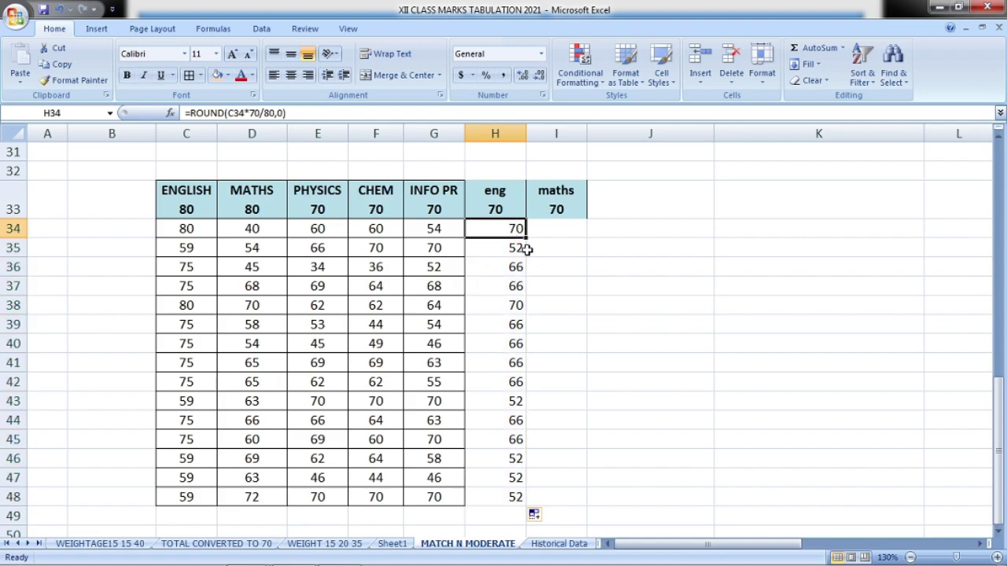
left_click_drag(529, 238, 560, 240)
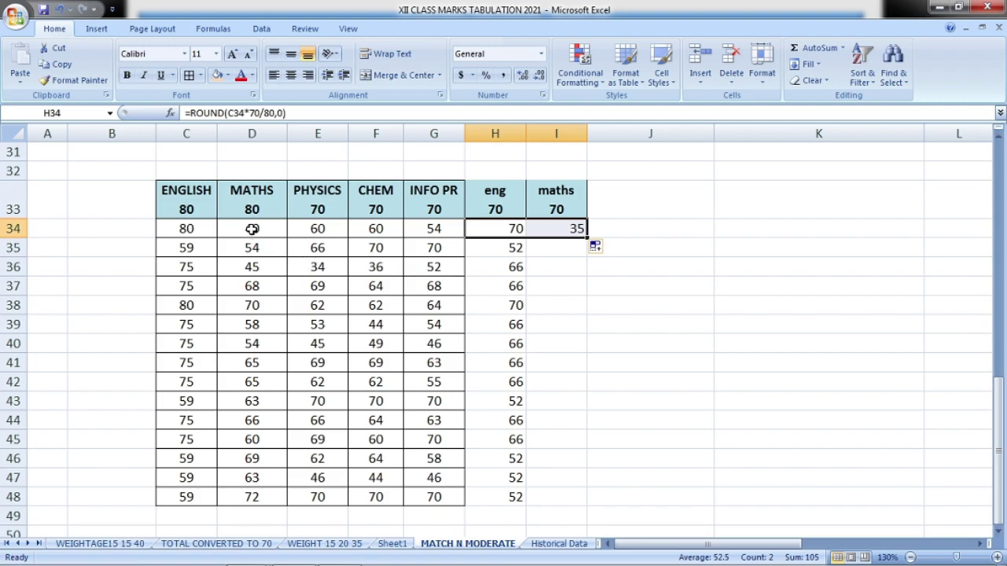
left_click(568, 232)
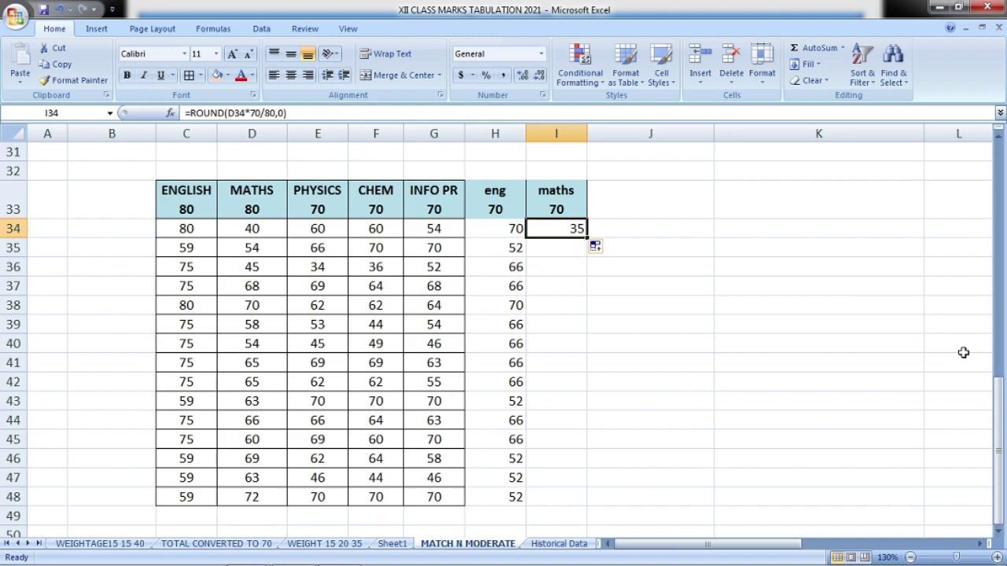
key("Delete")
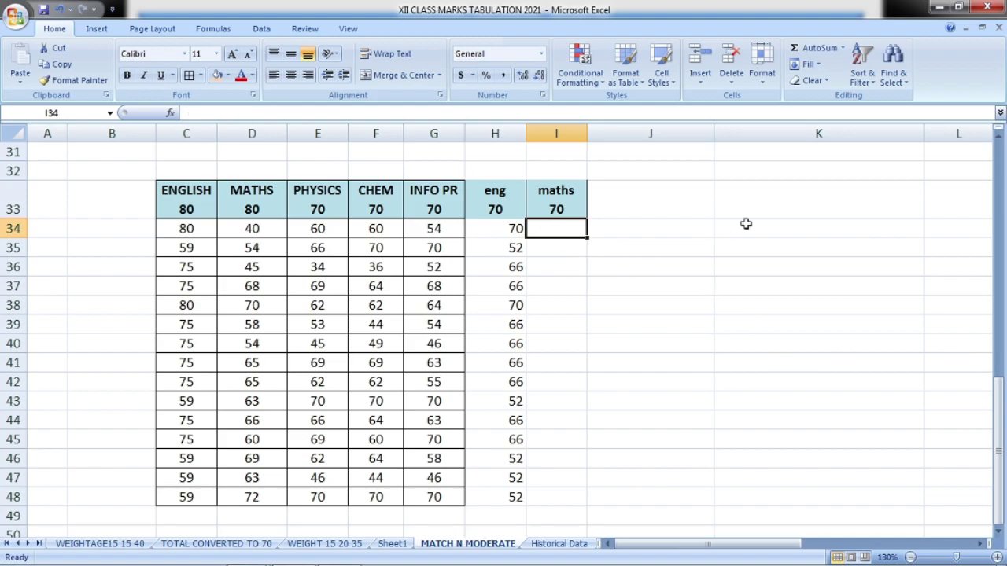
Enter the formula =D34*70/80 in I34 to convert the first maths mark from 80 to 70
type("=")
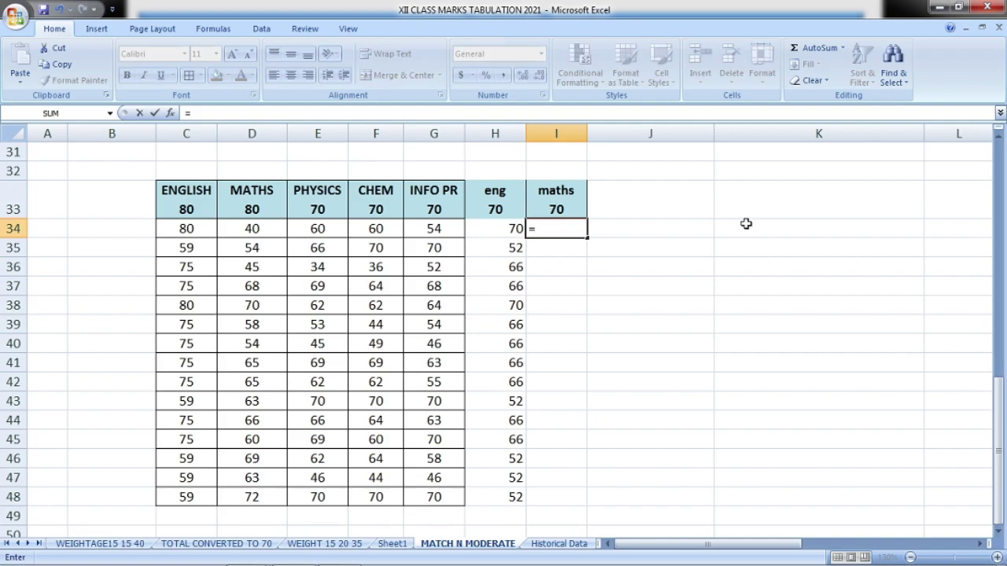
left_click(259, 228)
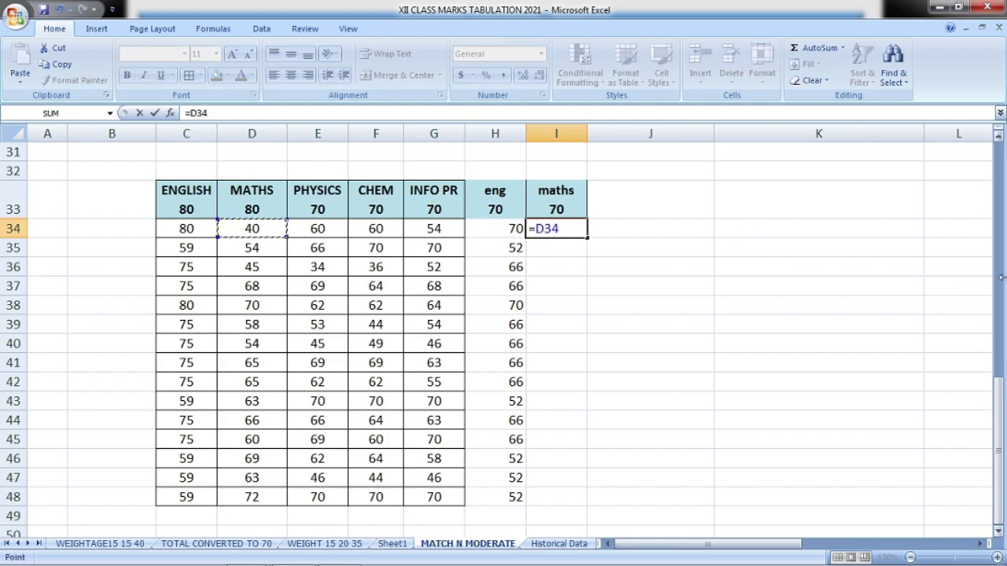
type("*70/80")
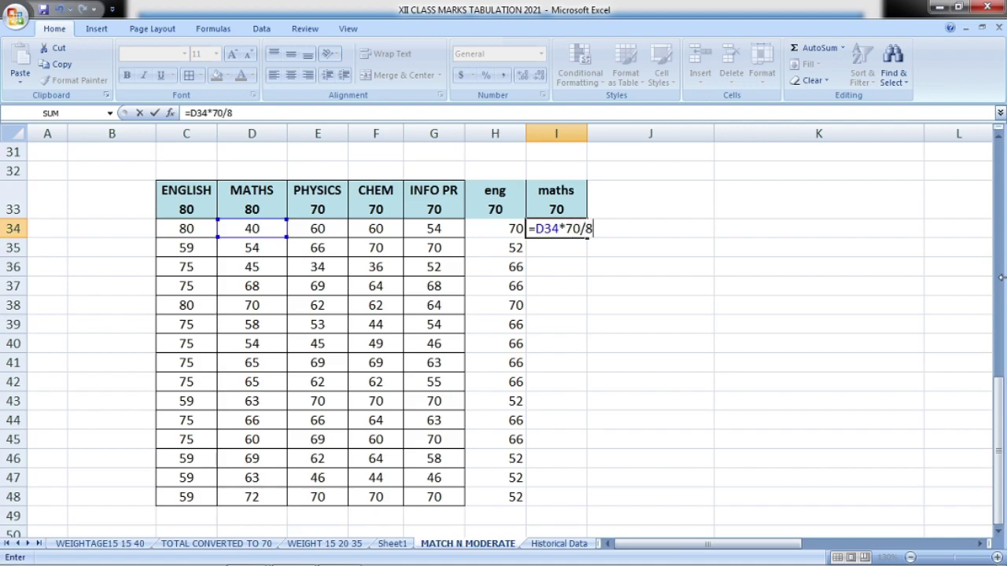
key("Return")
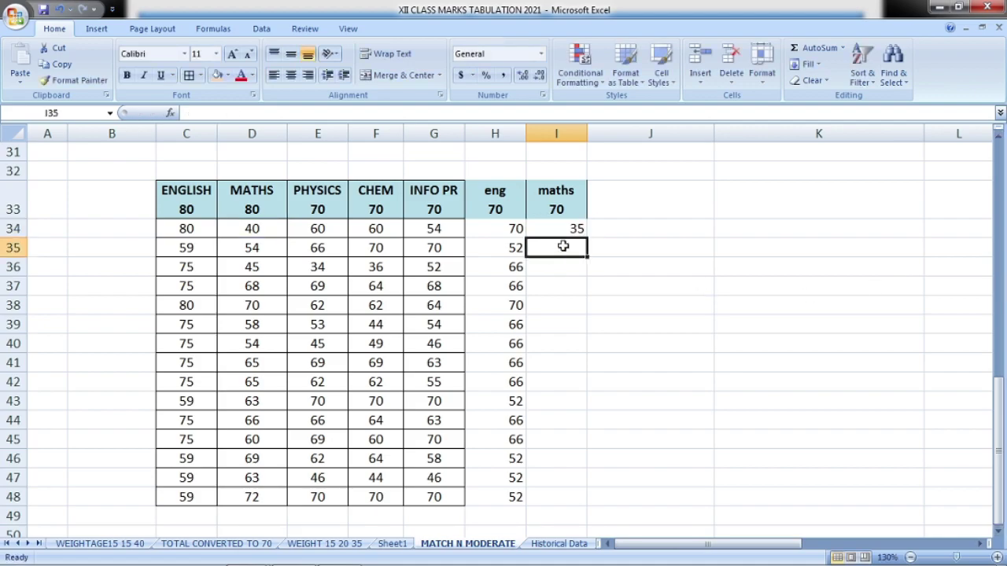
Wrap the maths formula in I34 in ROUND with zero decimals, as =ROUND(D34*70/80,0)
double_click(540, 232)
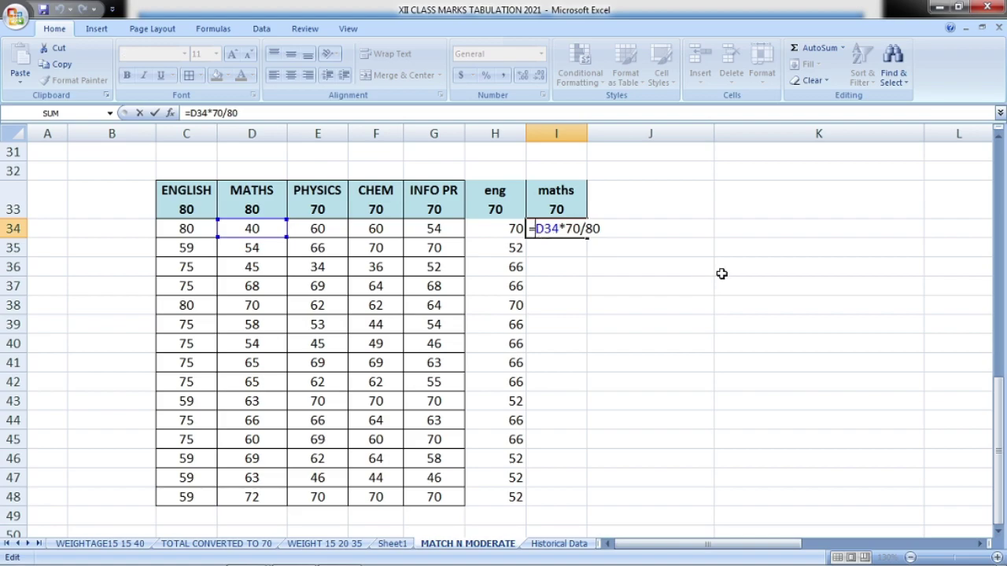
type("round")
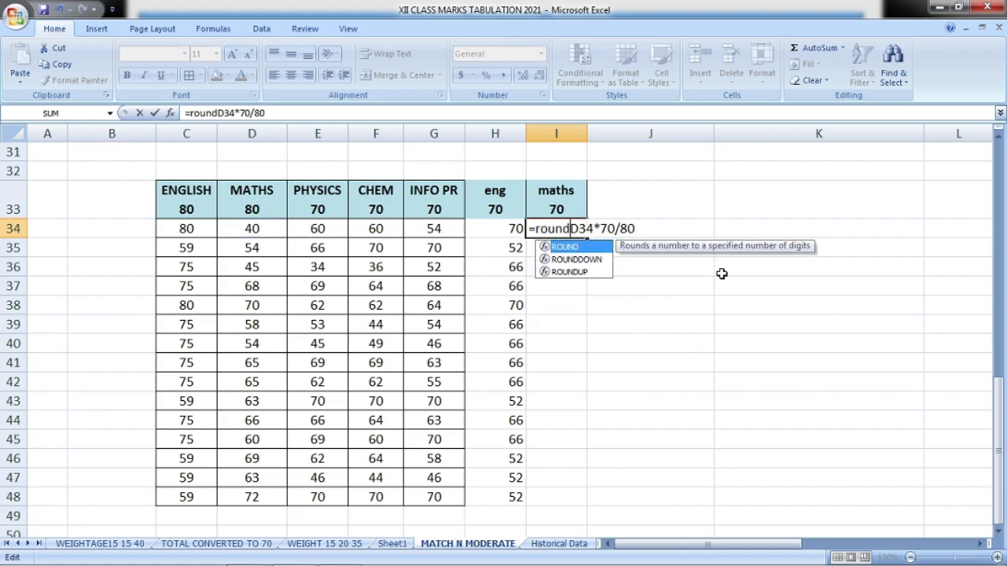
type("(")
key("Right")
key("Right")
key("Right")
key("Right")
key("Right")
key("Right")
key("Right")
key("Right")
type(",0)")
key("Return")
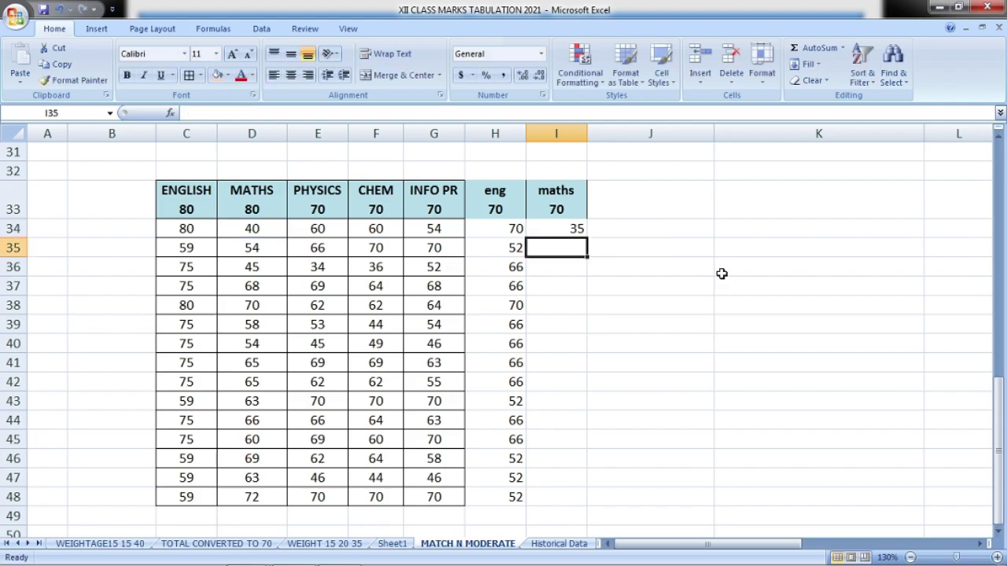
Fill the rounded maths formula from I34 down to I48
left_click(557, 227)
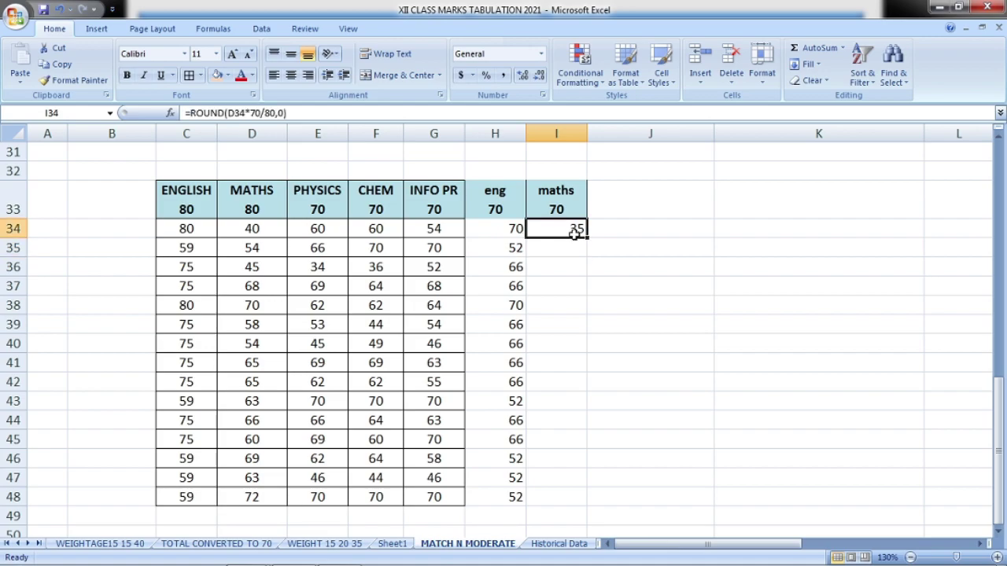
left_click(586, 243)
left_click(578, 228)
left_click_drag(589, 236, 597, 501)
left_click(645, 402)
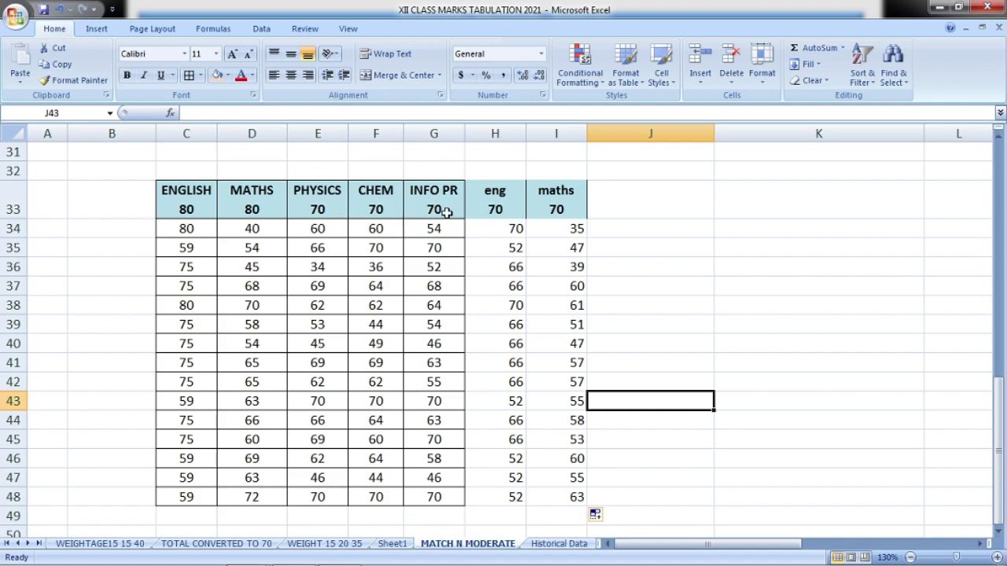
Add the column heading phy edu in J33 beside the maths column
left_click(618, 205)
type("p")
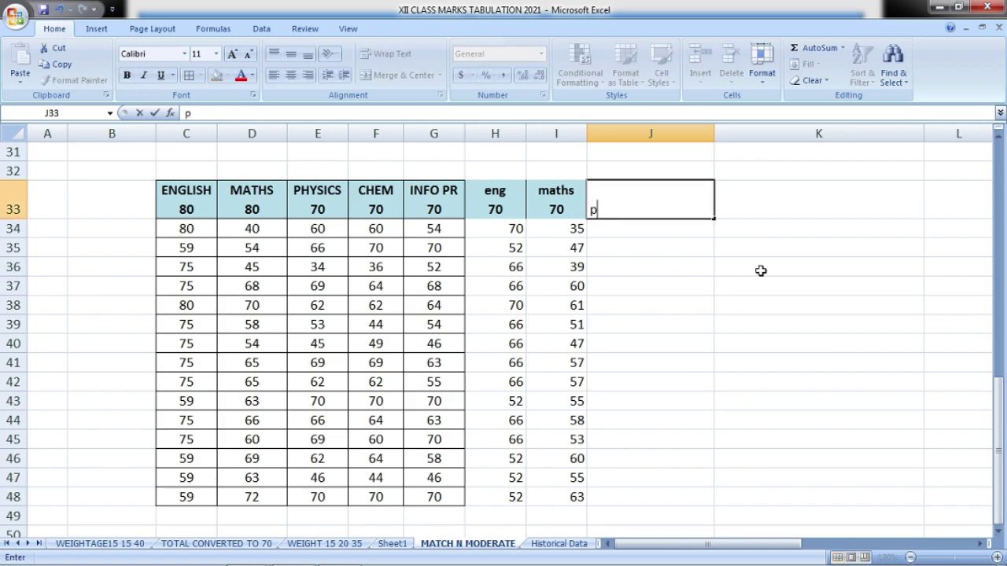
type("hy edu")
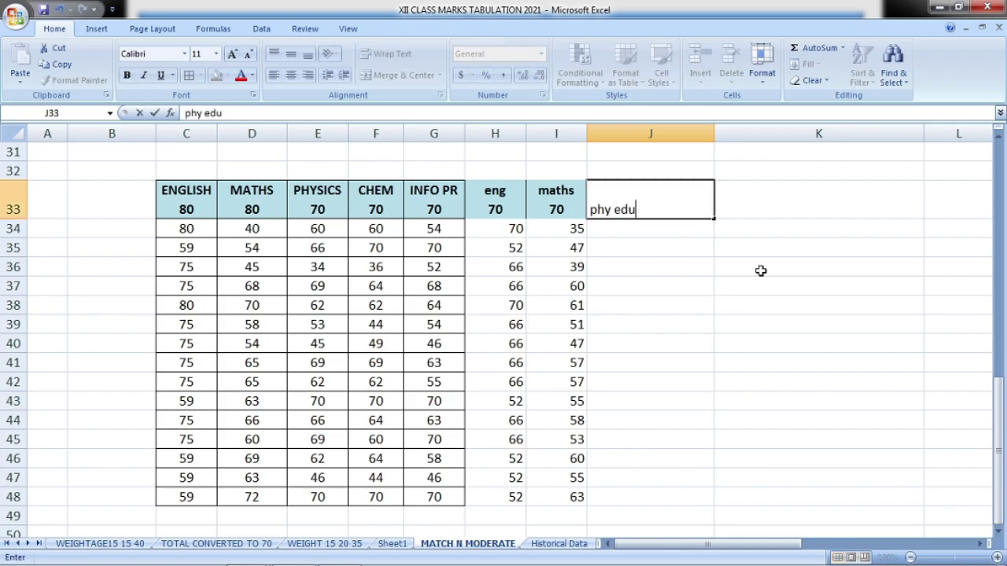
key("Return")
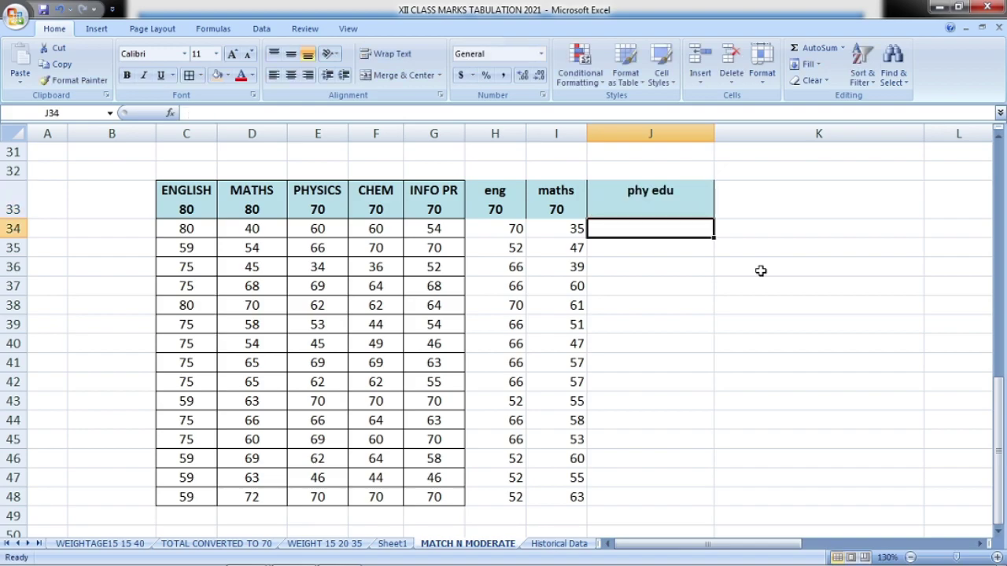
Add the maximum mark 70 on a second line under the phy edu heading in J33
double_click(660, 197)
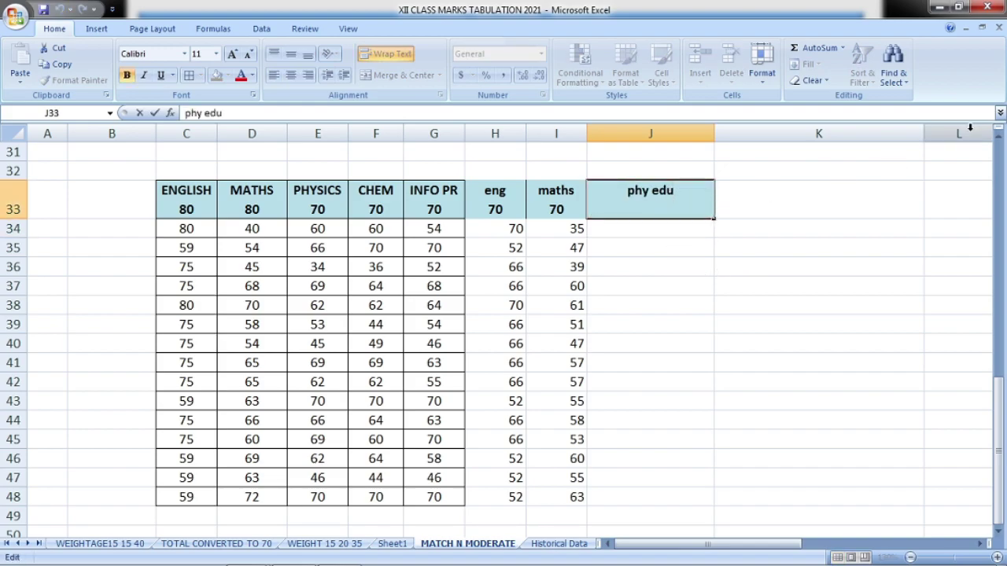
key("alt+Return")
type("70")
key("Return")
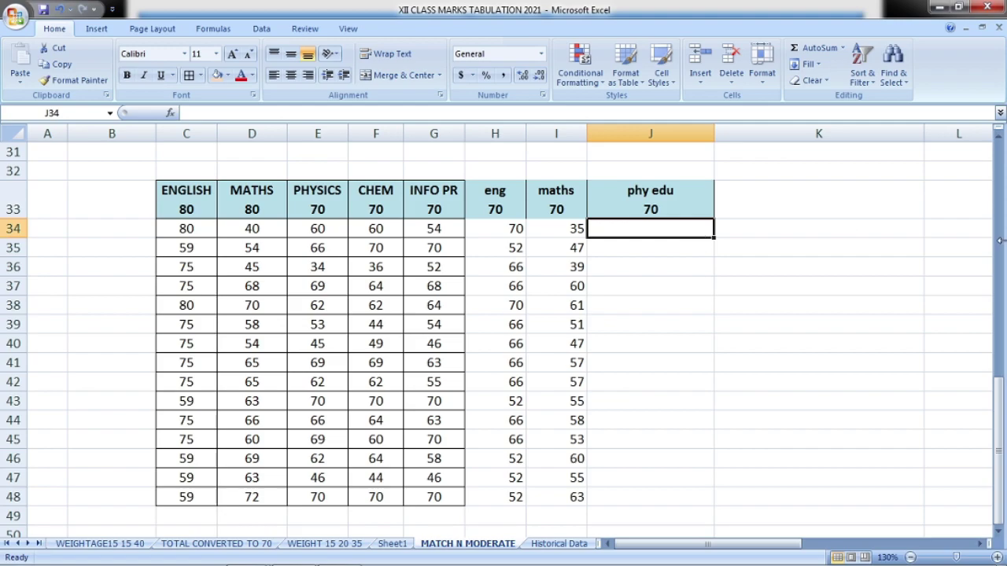
Enter =SUM(LARGE(E34:I34,{1,2,3})/3) in J34 to average the first student's three highest marks
type("=sum")
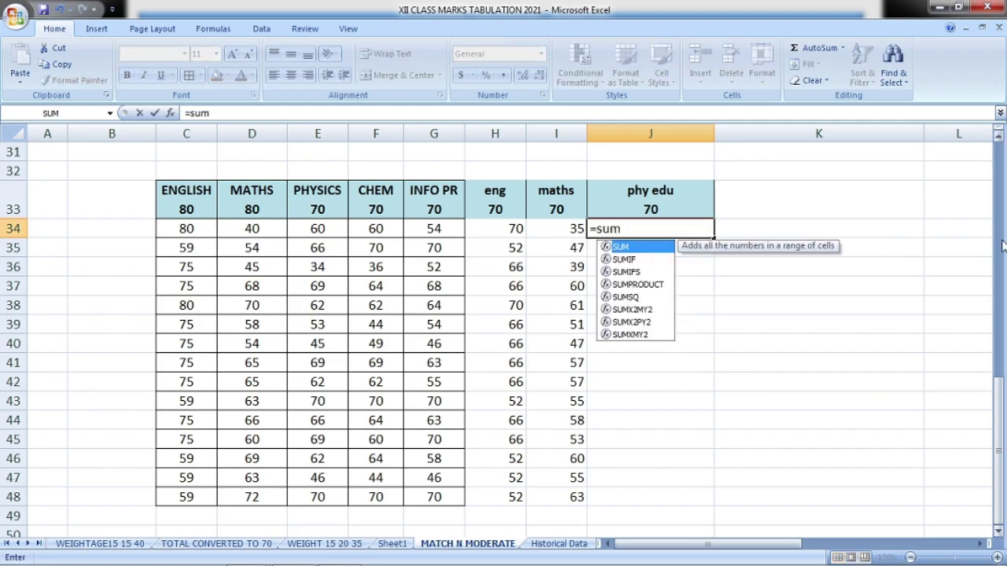
type("(large")
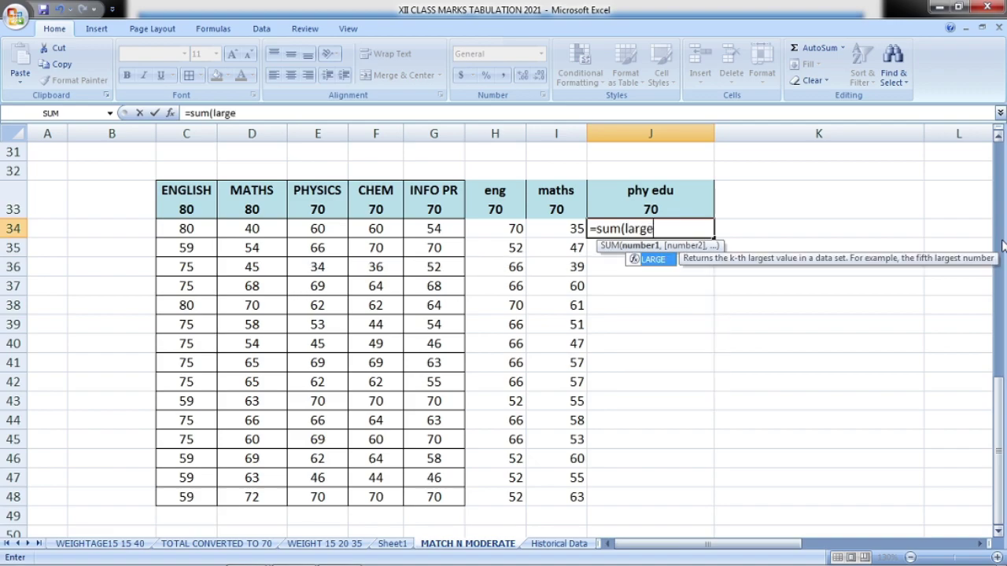
type("(")
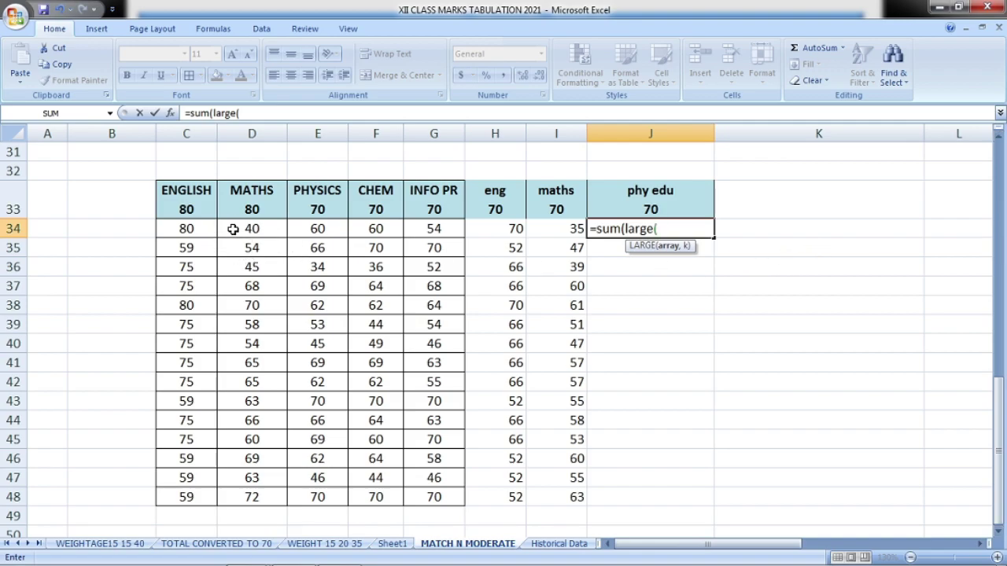
left_click_drag(317, 228, 546, 233)
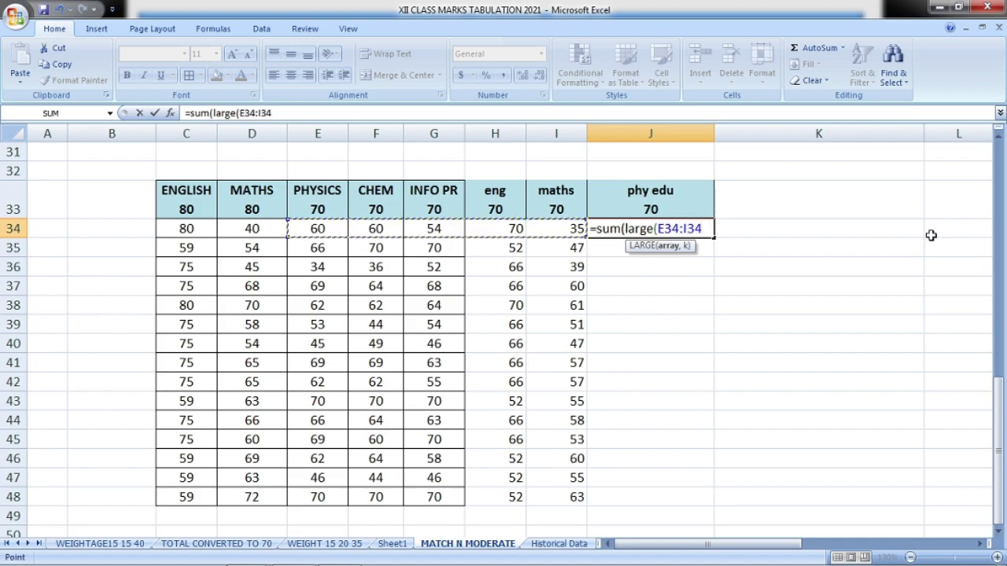
type(",")
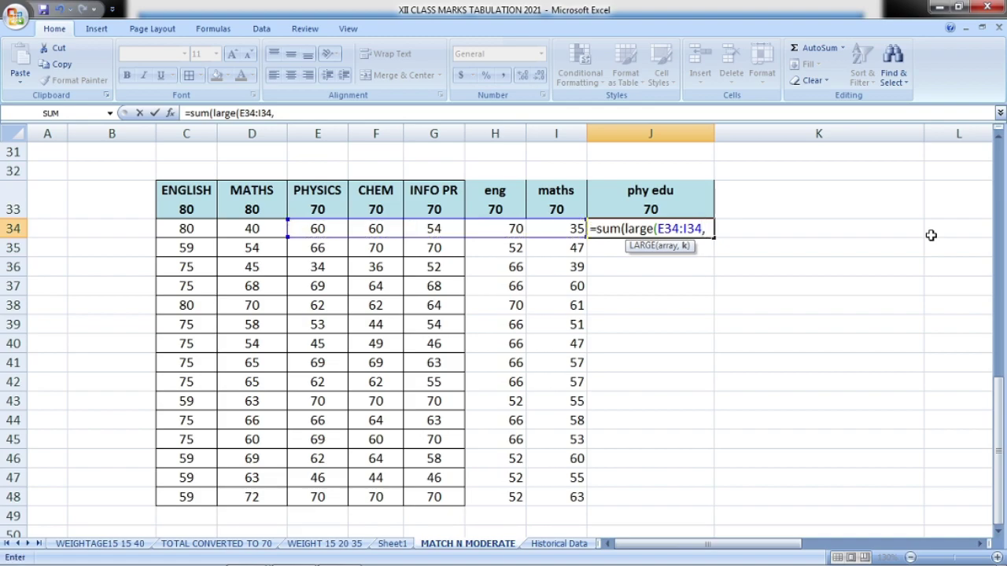
type("{1,2,3}")
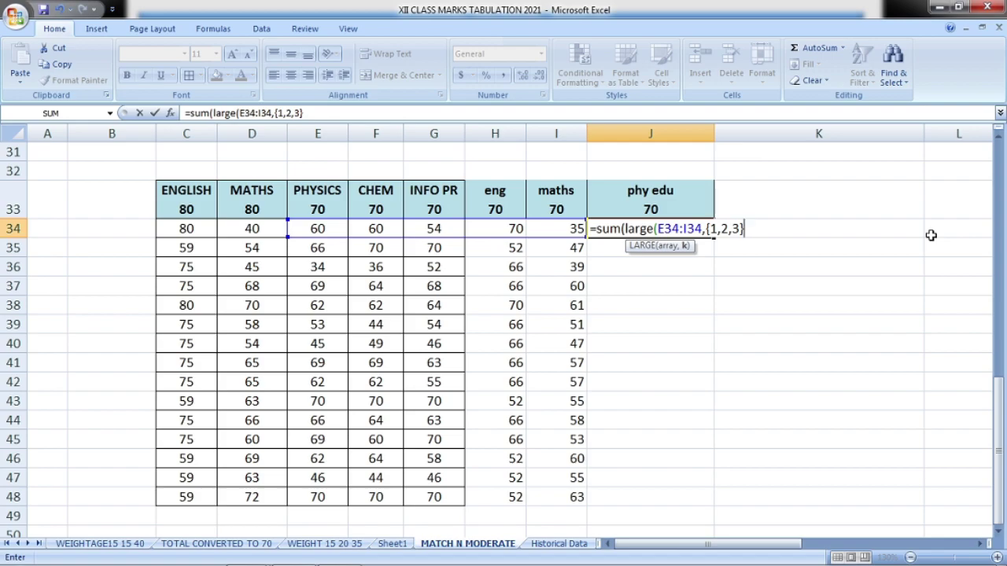
type(")")
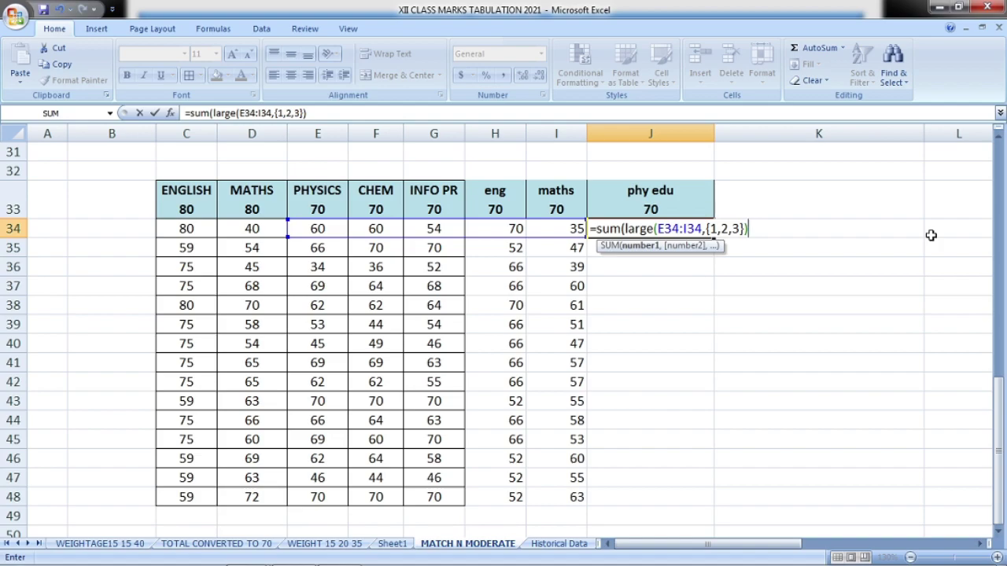
type("/3")
key("Return")
key("Return")
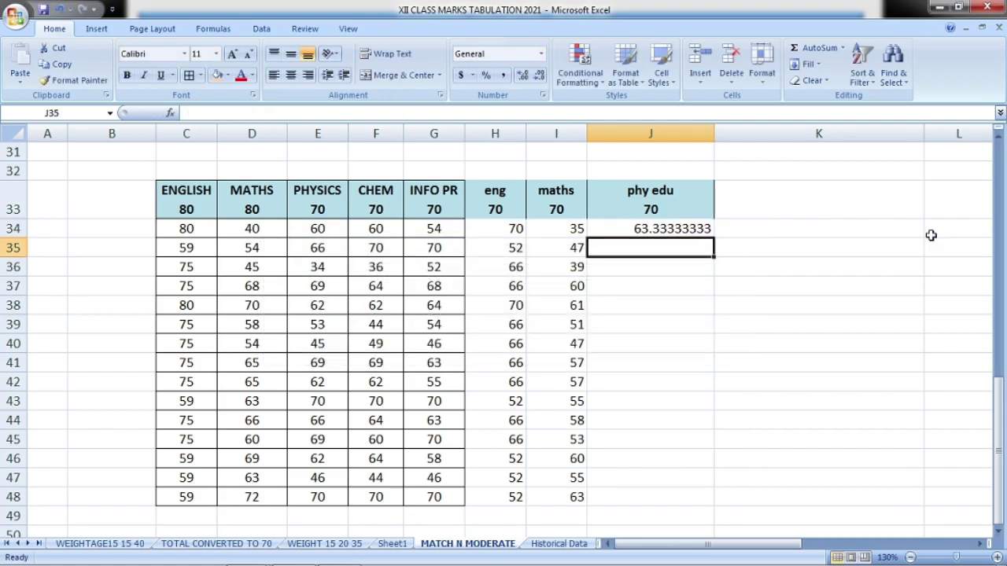
Correct the J34 formula so the division by 3 follows the SUM, as =SUM(LARGE(E34:I34,{1,2,3}))/3
double_click(642, 228)
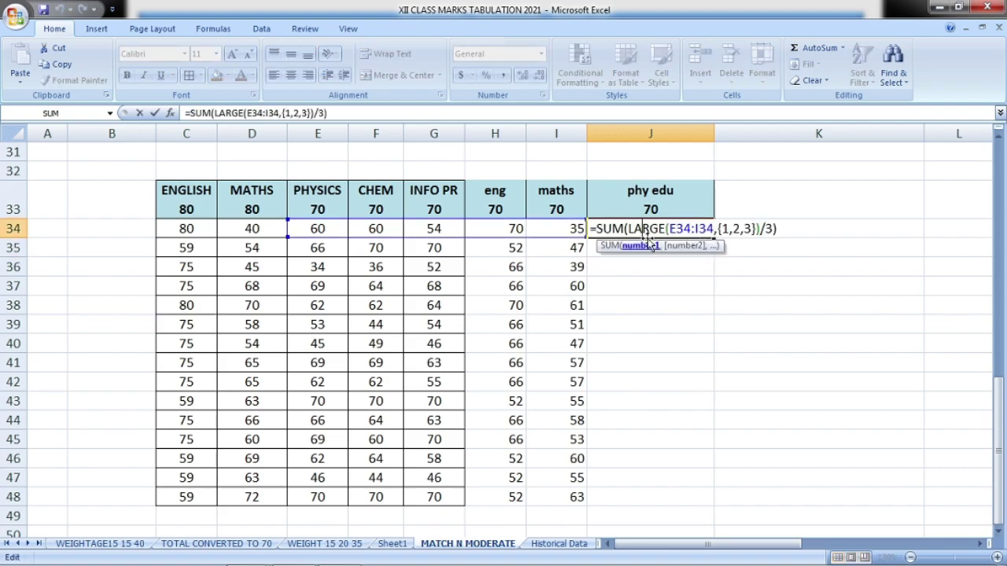
left_click(666, 229)
left_click(781, 228)
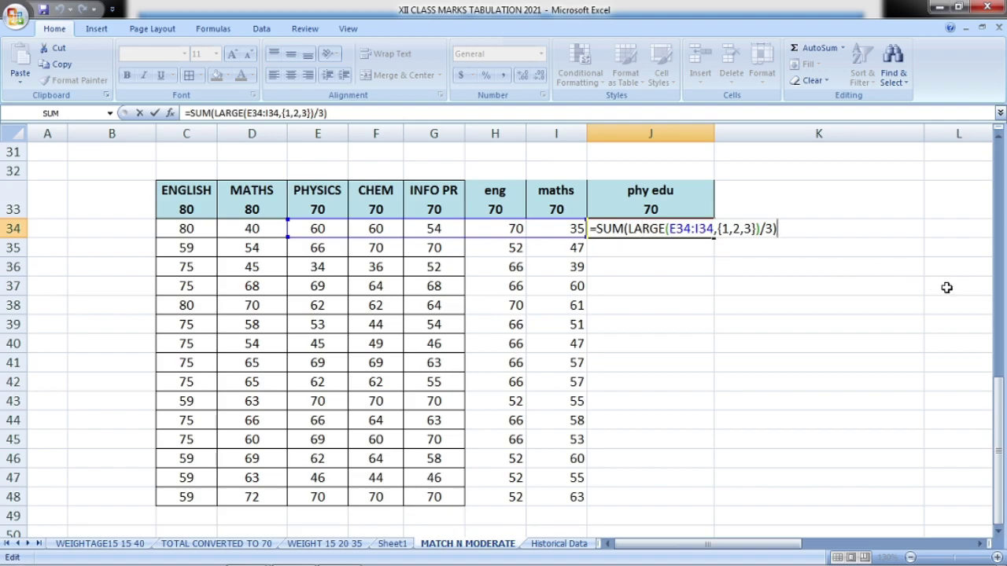
key("BackSpace")
key("BackSpace")
key("BackSpace")
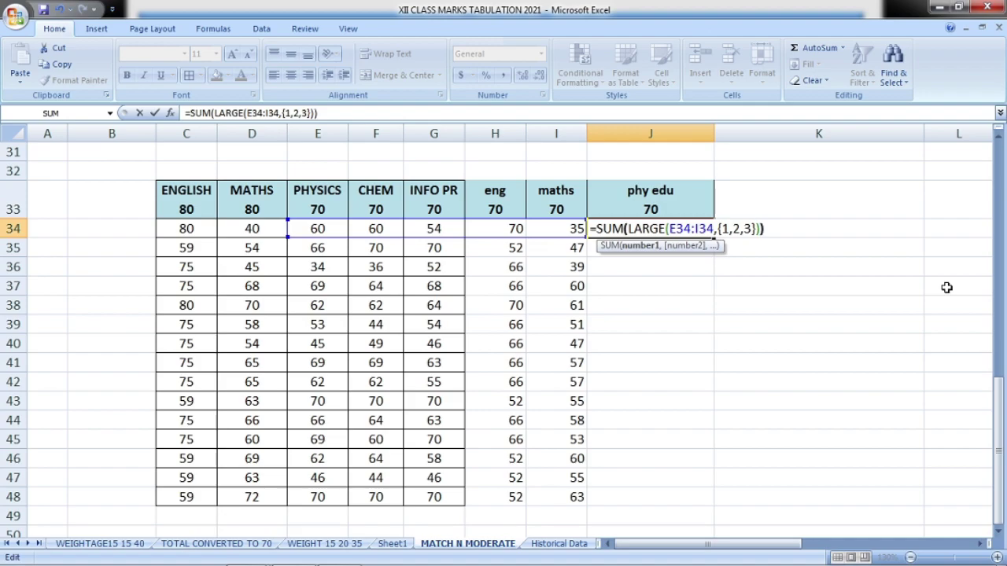
type(")/3")
key("Return")
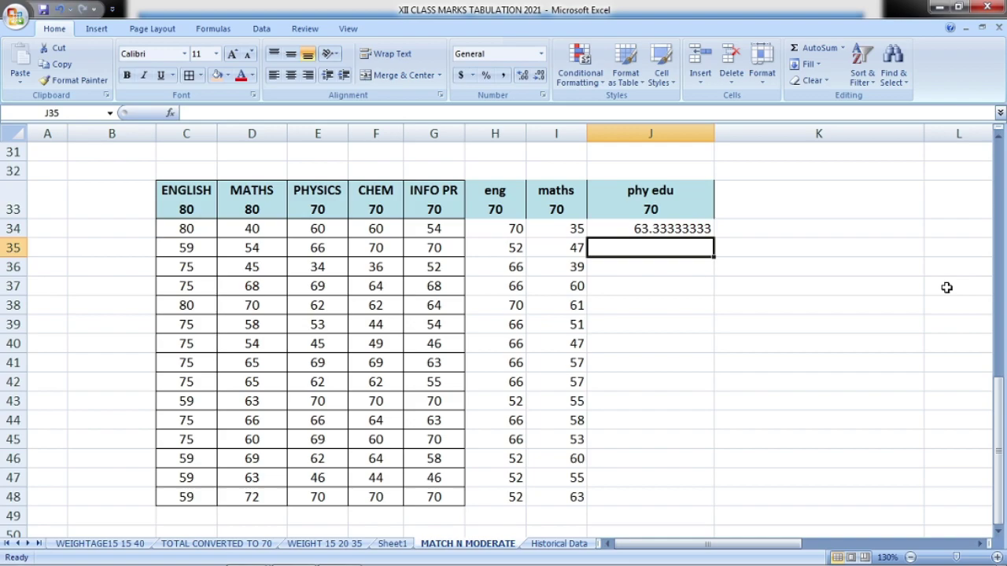
Wrap the J34 average in ROUND with zero decimals, as =ROUND(SUM(LARGE(E34:I34,{1,2,3}))/3,0)
left_click(665, 231)
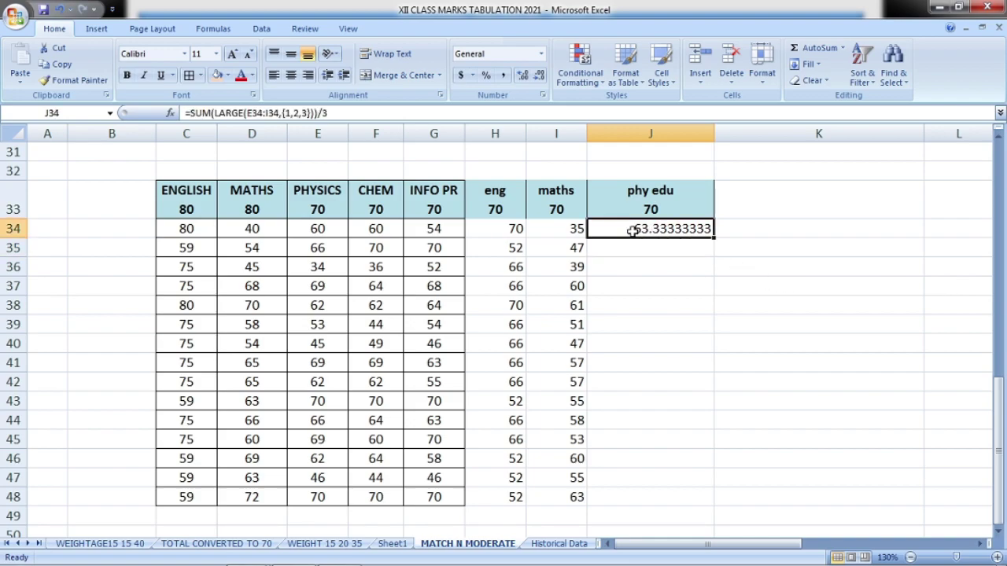
double_click(633, 229)
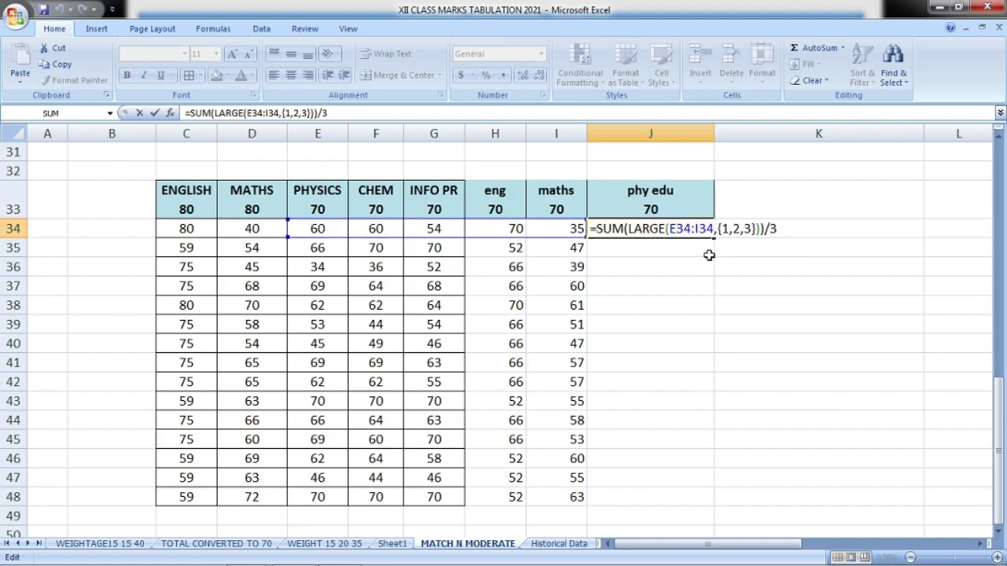
type("round")
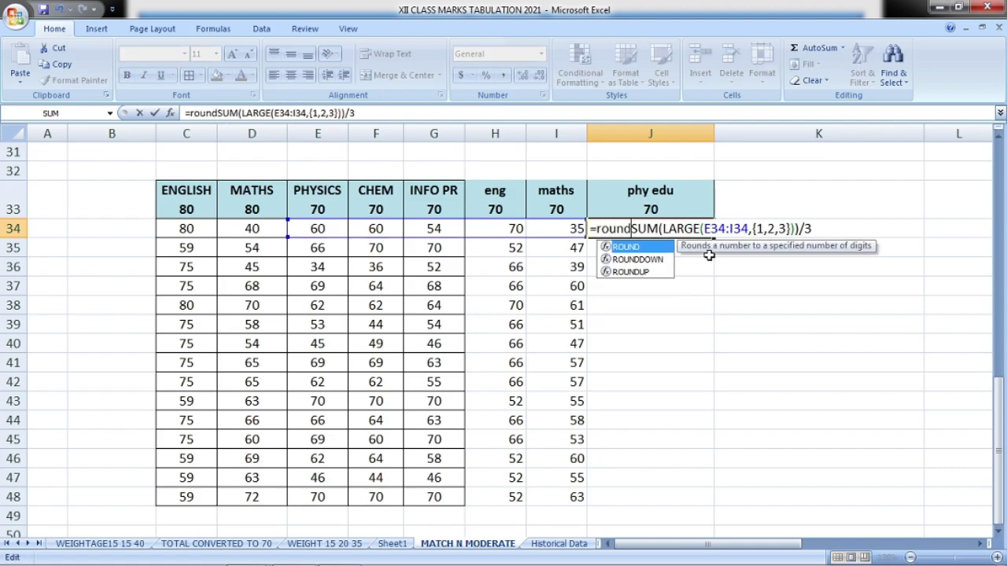
type("(")
key("Right")
key("Right")
key("Right")
key("Right")
key("Right")
key("Right")
key("Right")
key("Right")
key("Right")
key("Right")
key("Right")
key("Right")
key("Right")
key("Right")
key("Right")
key("Right")
key("Right")
key("Right")
key("Right")
key("Right")
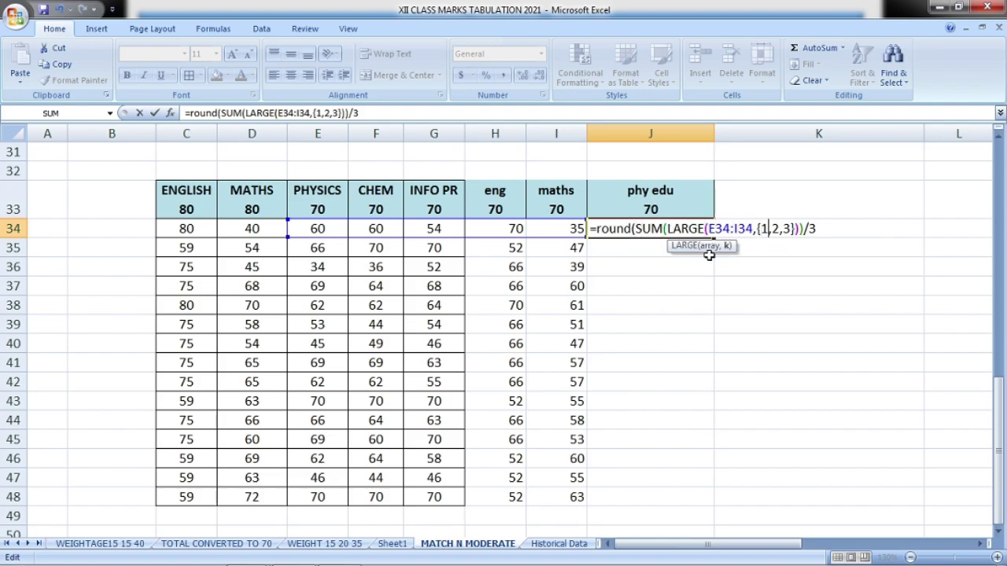
key("Right")
key("Right")
key("Right")
key("Right")
key("Right")
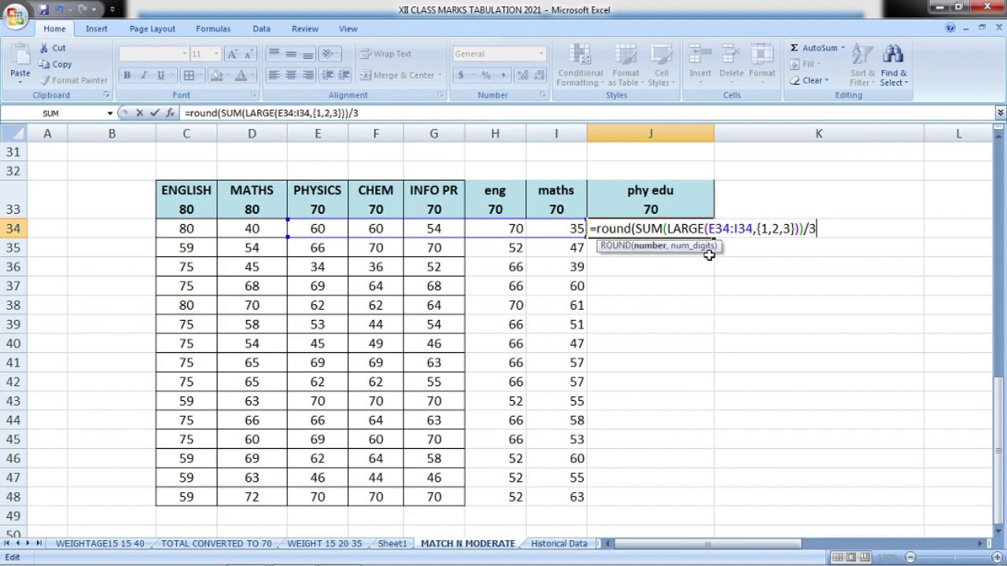
type(",0)")
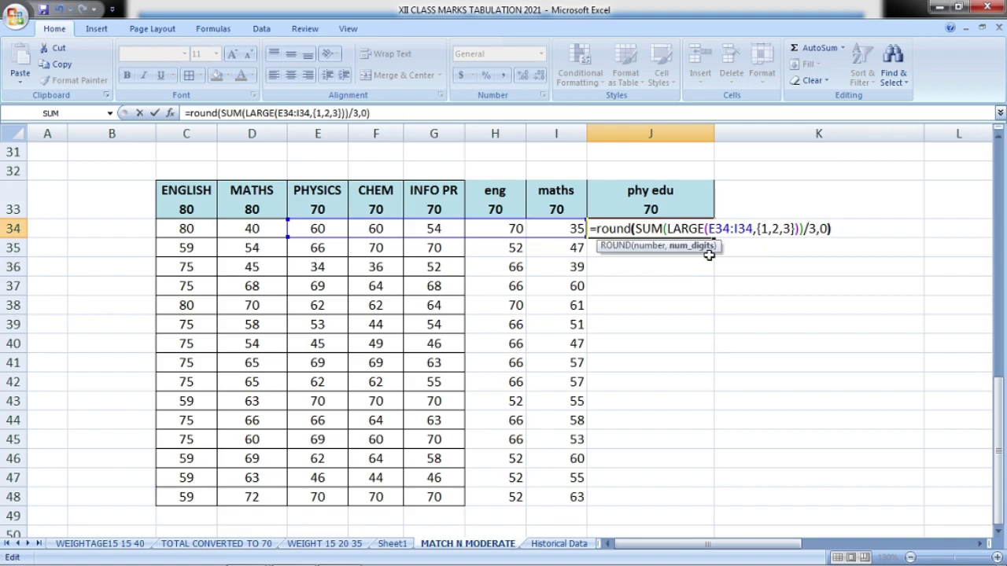
key("Return")
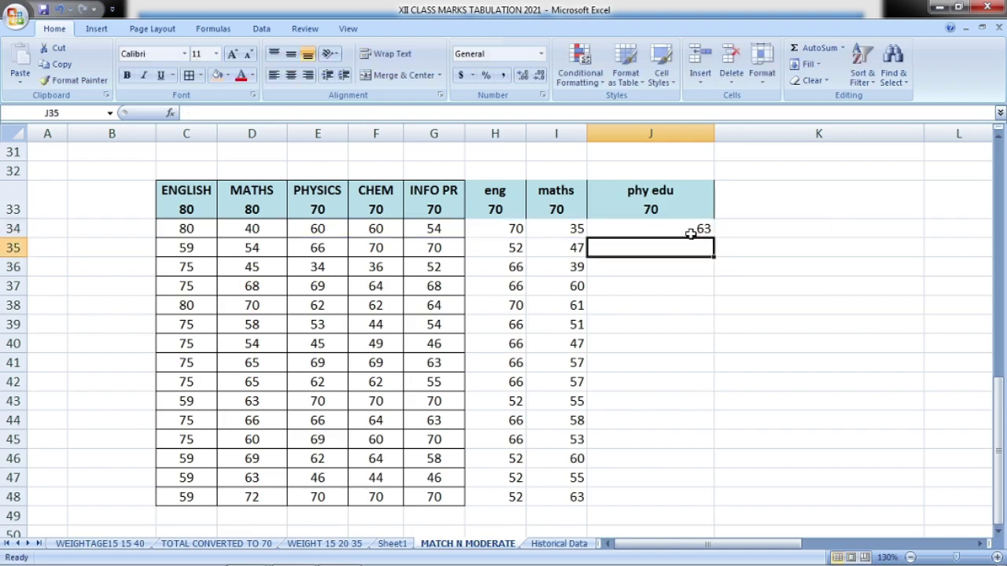
Examine the parts of the J34 formula: the LARGE function, its range, the {1,2,3} ranks and the SUM
double_click(690, 230)
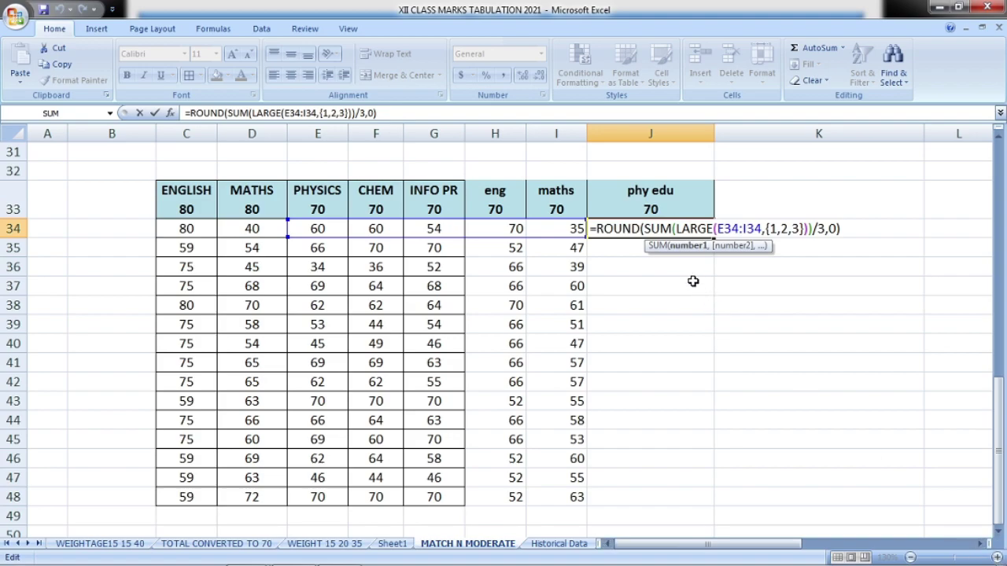
key("Escape")
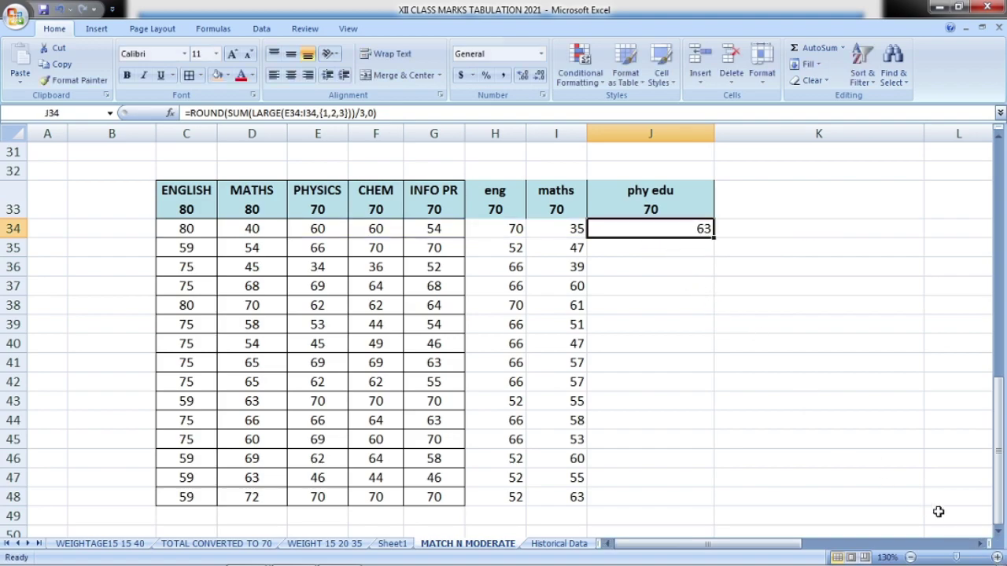
left_click(996, 557)
left_click(996, 557)
left_click(996, 557)
left_click(997, 557)
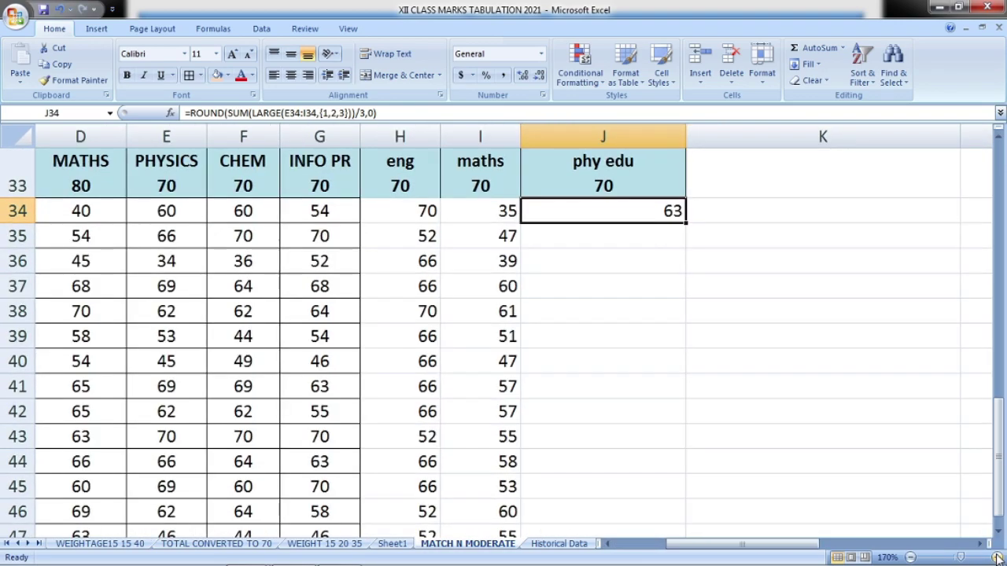
double_click(617, 212)
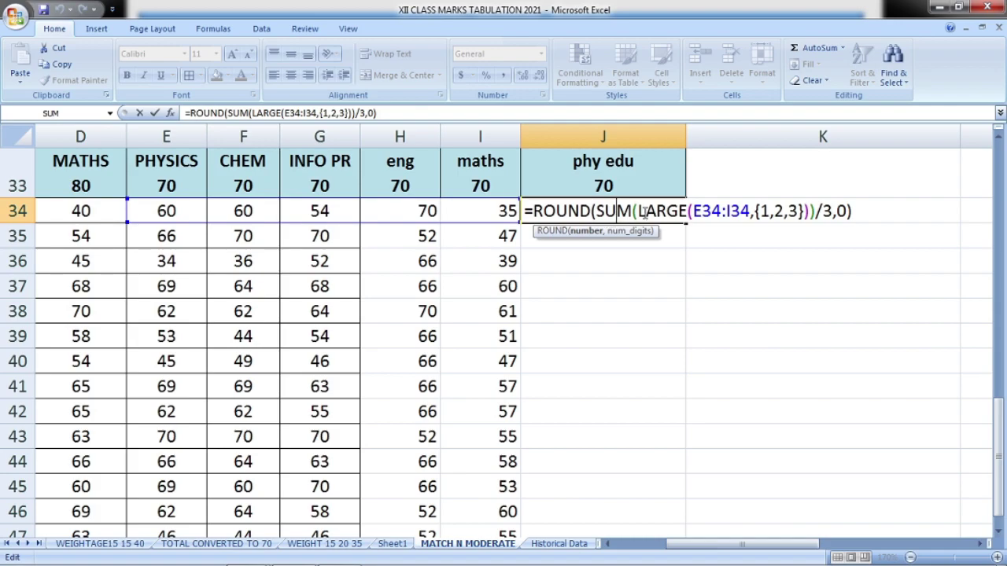
left_click_drag(641, 212, 678, 213)
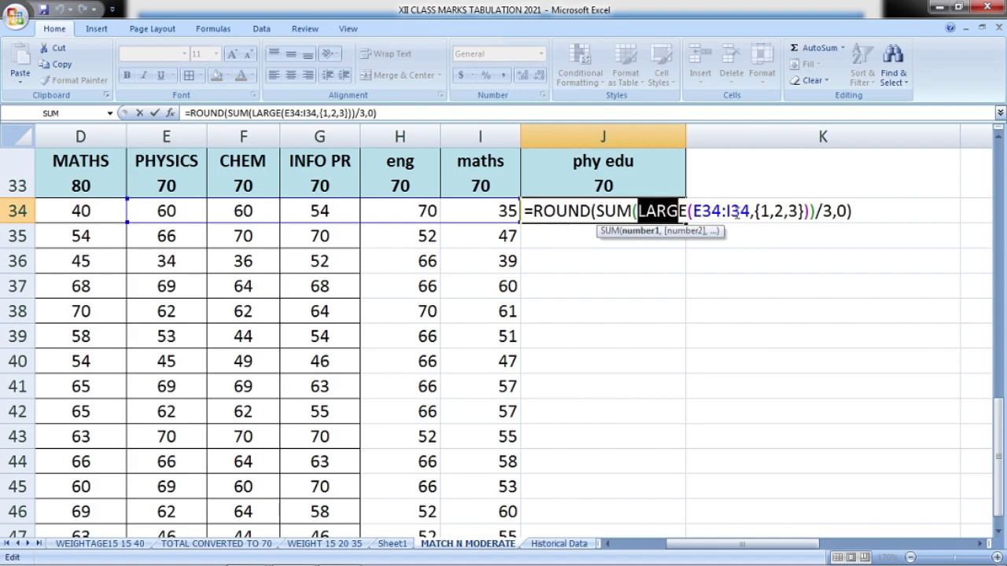
left_click_drag(751, 213, 692, 212)
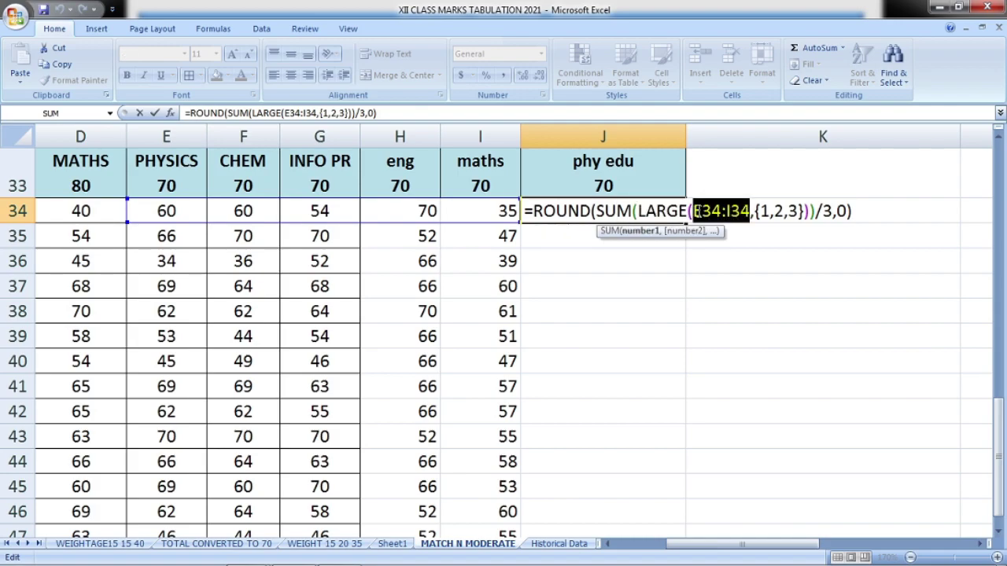
left_click_drag(797, 213, 762, 212)
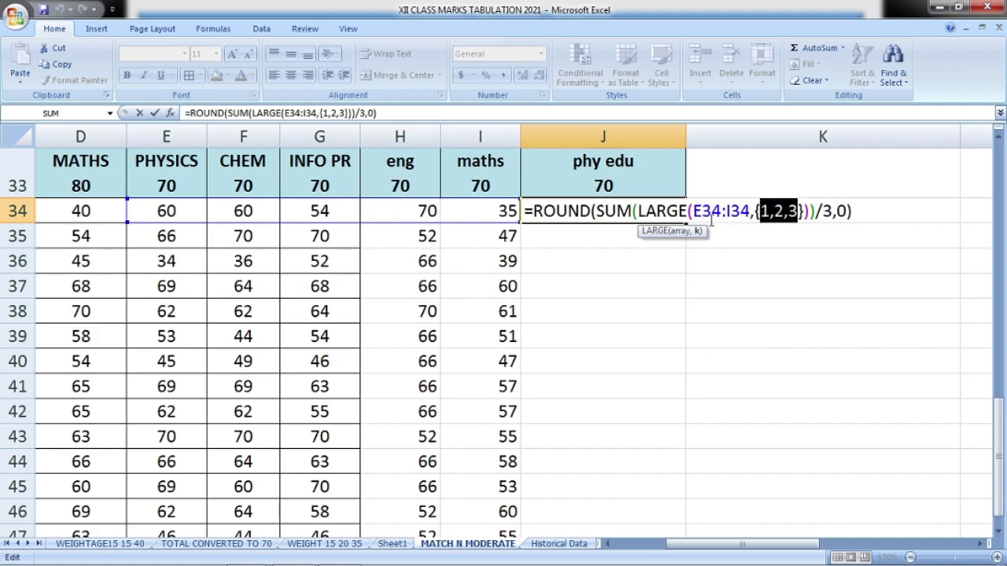
left_click_drag(632, 211, 596, 211)
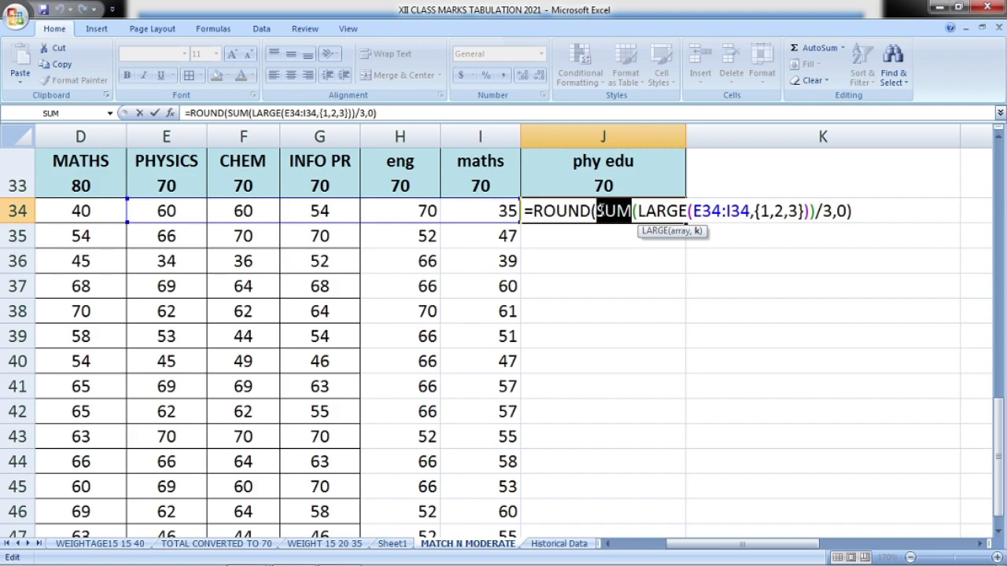
left_click(808, 210)
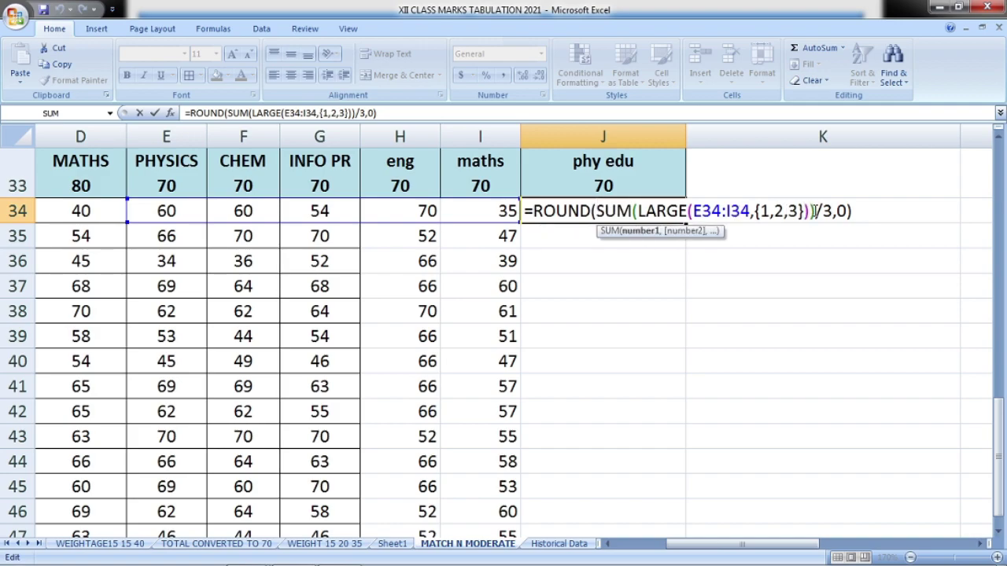
left_click_drag(813, 211, 810, 210)
left_click_drag(815, 211, 595, 211)
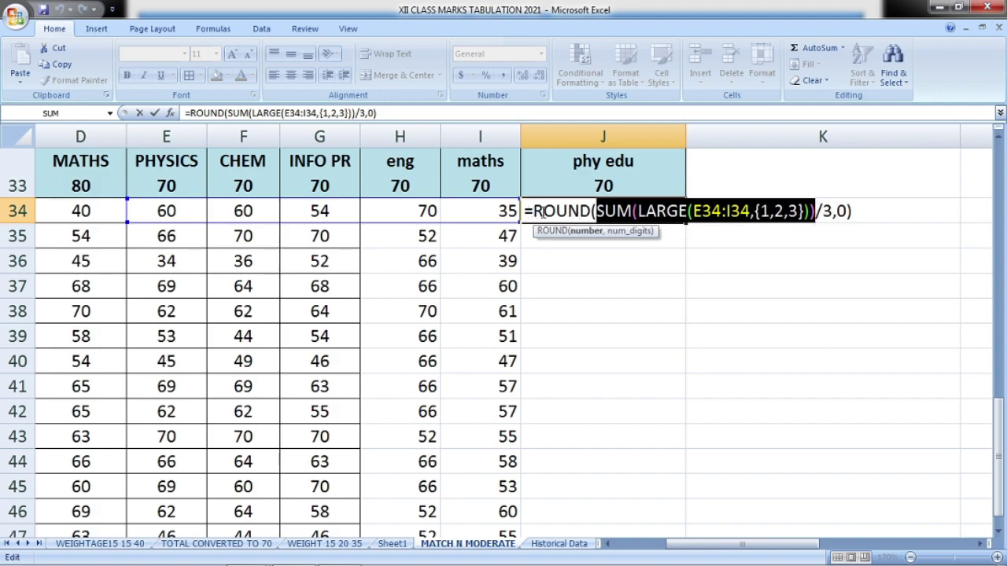
key("Escape")
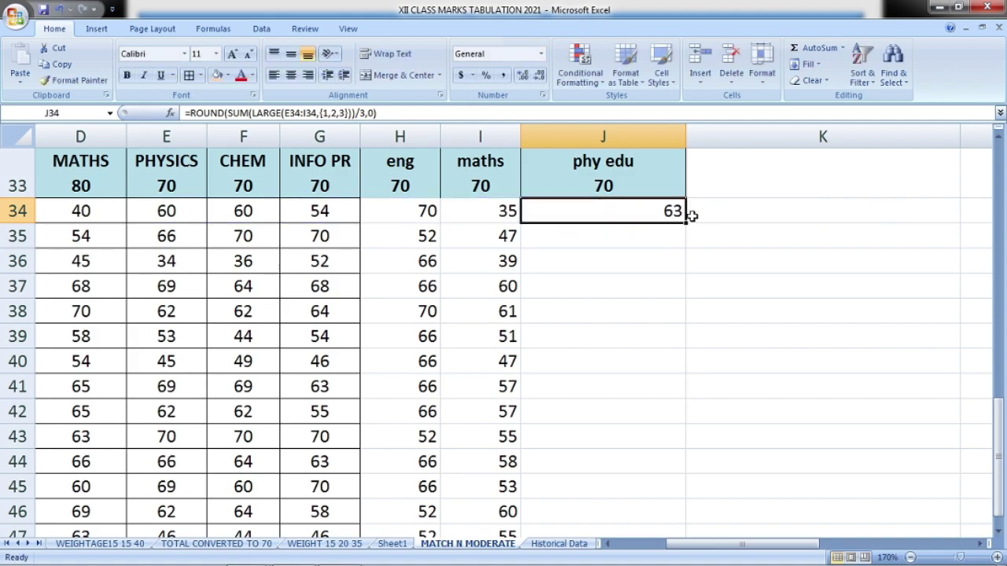
Fill the rounded phy edu formula from J34 down to J48 and select the filled marks
left_click_drag(685, 225, 684, 503)
scroll(765, 434, "up", 3)
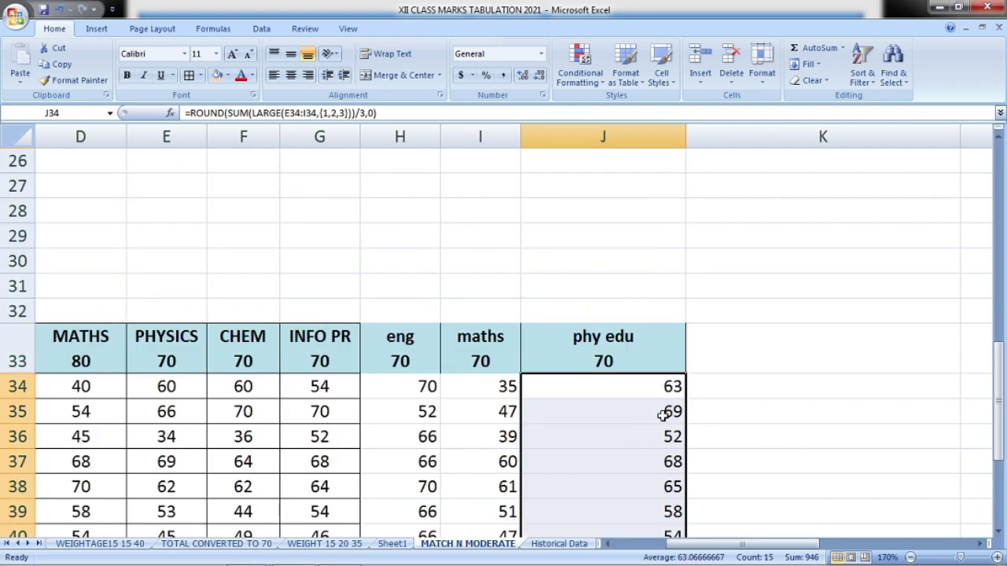
scroll(667, 414, "down", 2)
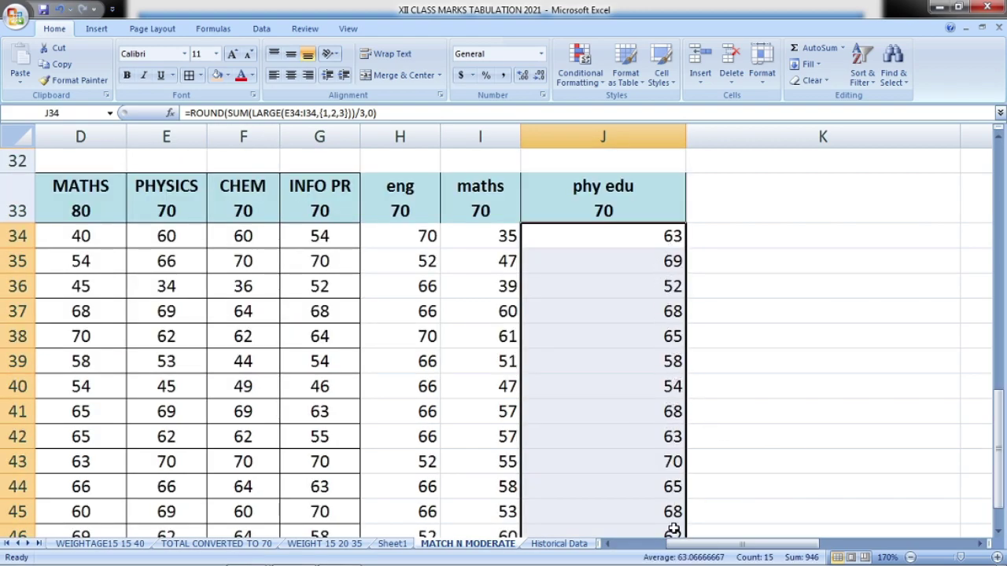
scroll(672, 438, "down", 1)
left_click(661, 241)
left_click_drag(661, 241, 673, 515)
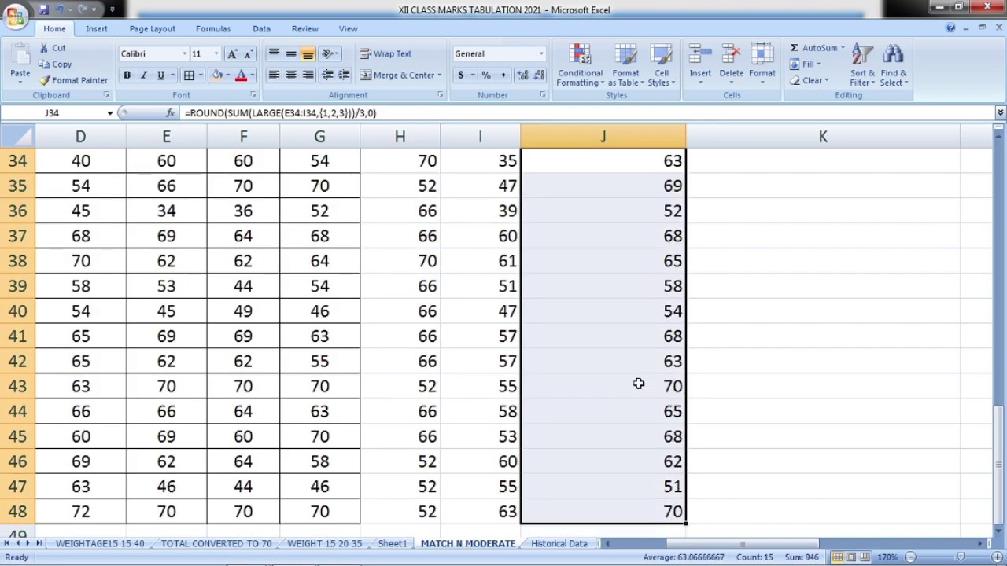
Copy the calculated phy edu marks in J34:J48 and paste them as values only into the PHY EDU column from H5
key("ctrl+c")
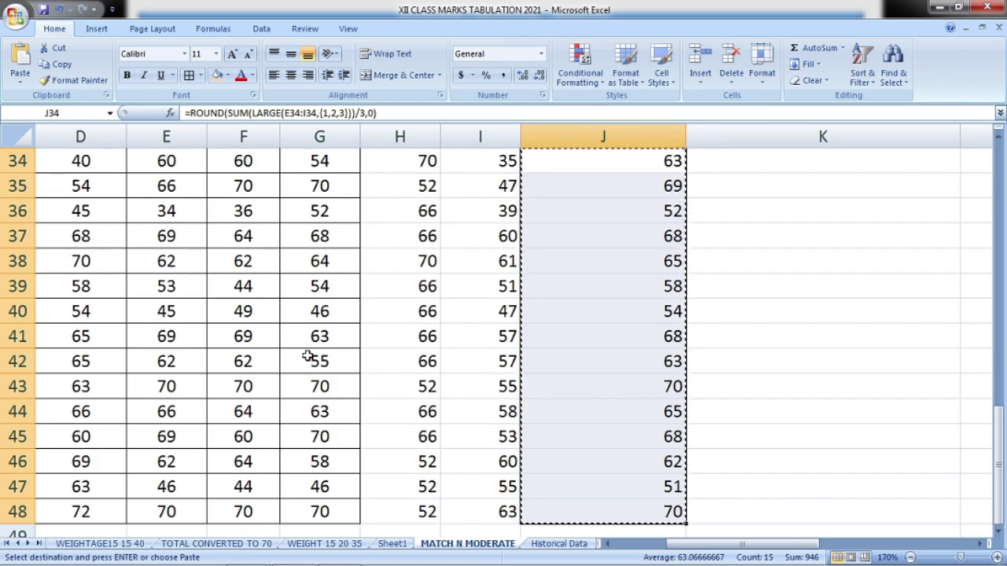
scroll(308, 355, "up", 4)
scroll(308, 355, "up", 7)
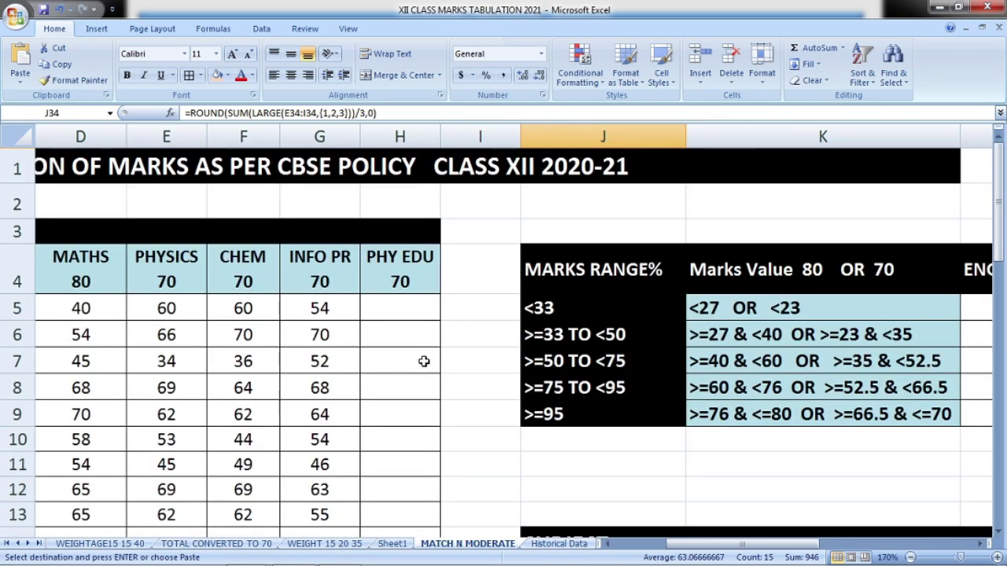
left_click(399, 316)
right_click(396, 313)
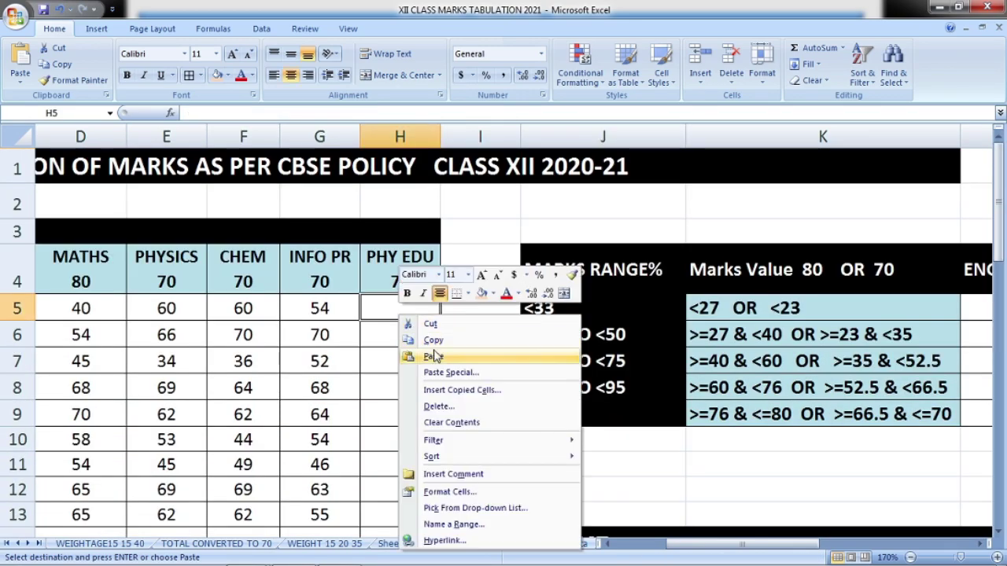
left_click(451, 374)
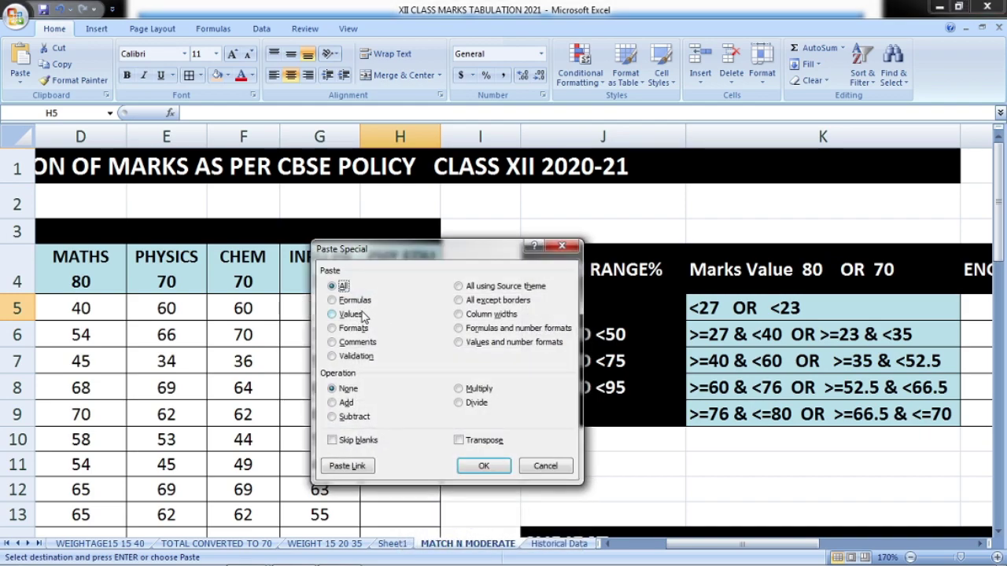
left_click(351, 314)
left_click(483, 466)
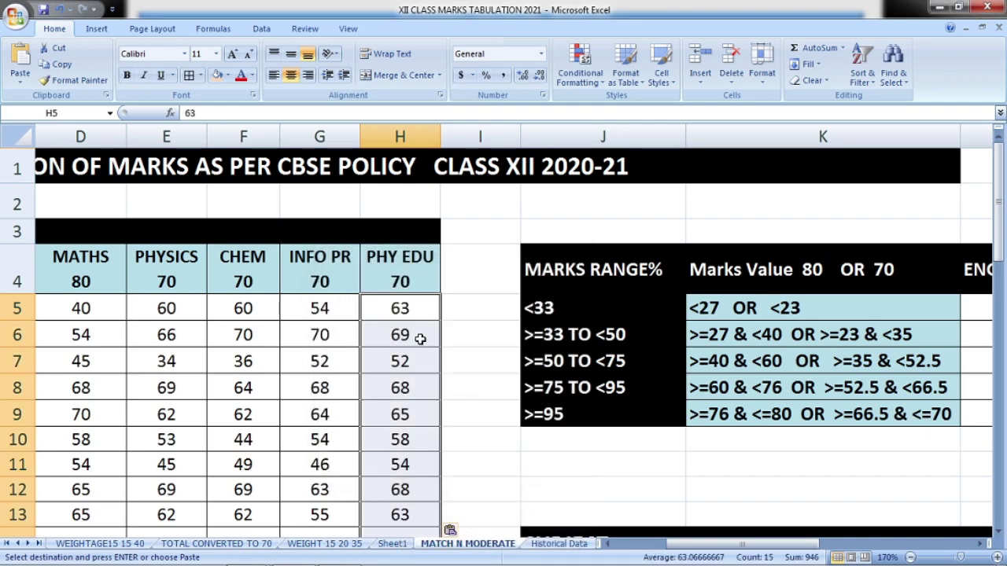
Fill the subject mean formula from G20 across to H20 for the PHY EDU column
scroll(420, 339, "down", 3)
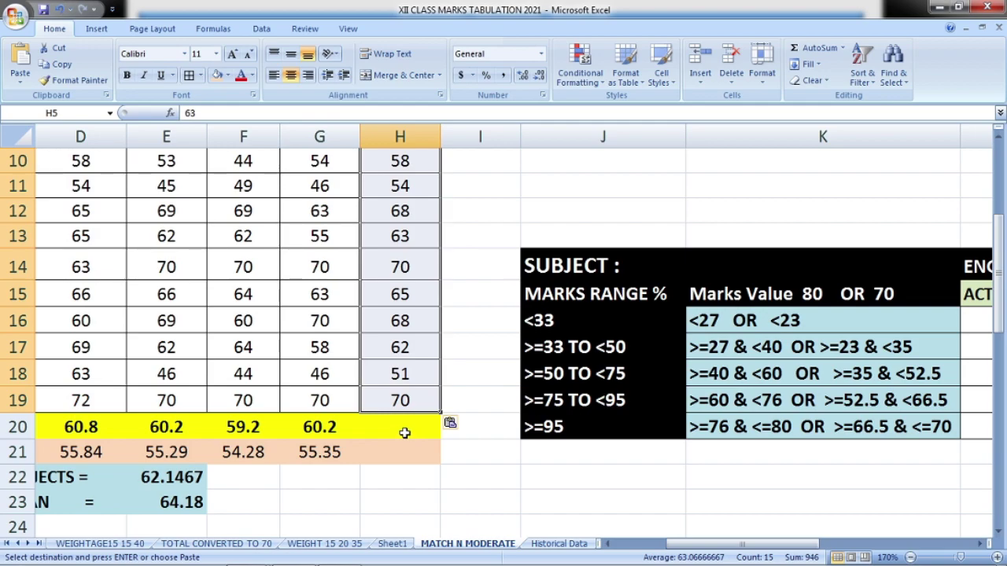
scroll(406, 425, "up", 3)
scroll(408, 417, "down", 3)
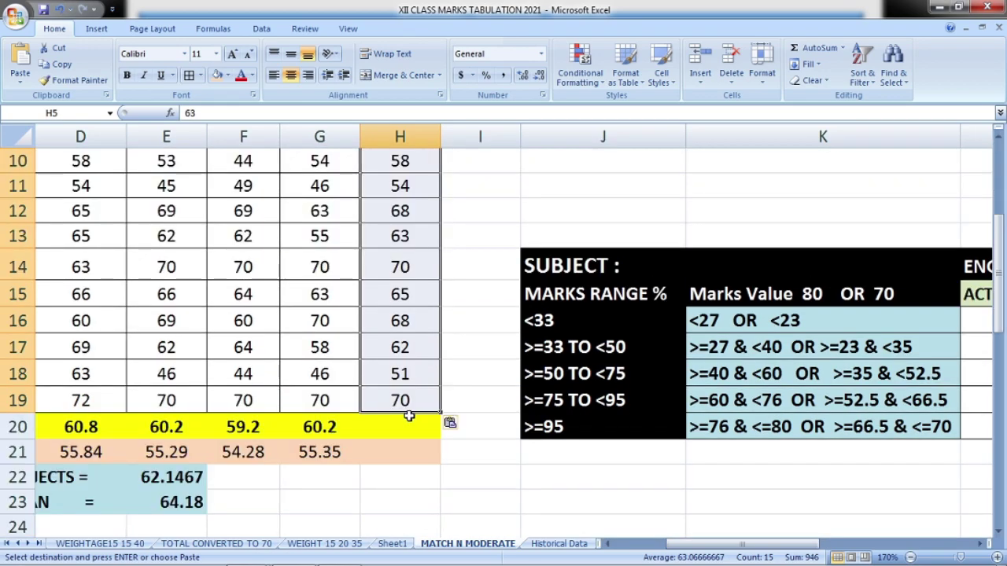
left_click(336, 427)
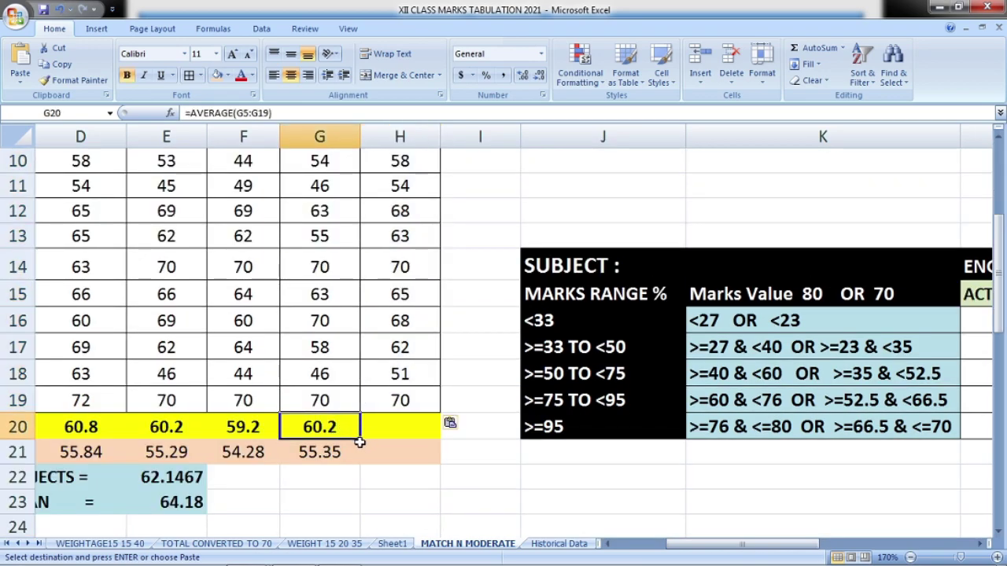
left_click_drag(358, 438, 420, 444)
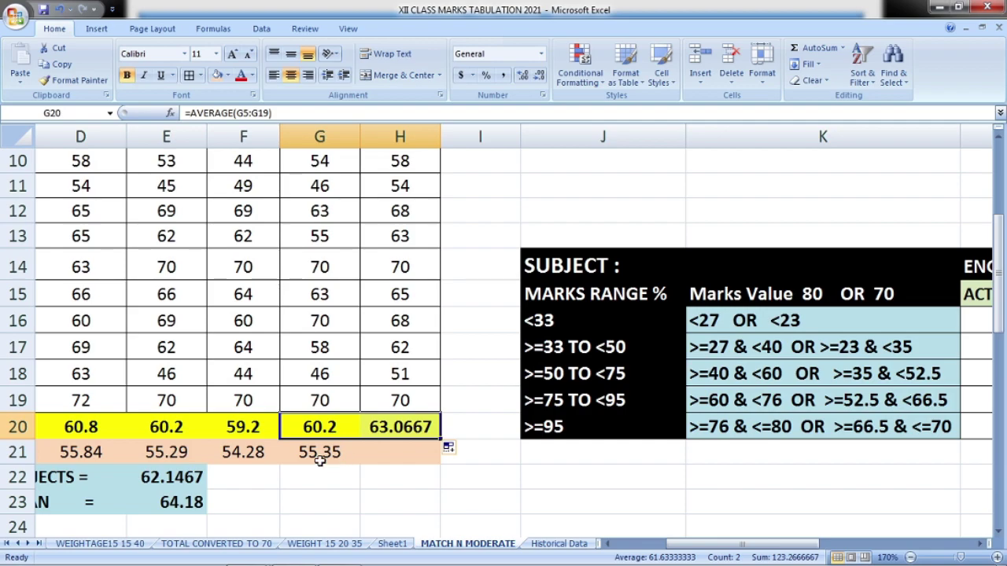
Compare the PHY EDU subject mean in H20 with the 2019-20 Physical Education mean on the Historical Data sheet and the neighbouring subject mean
left_click(558, 544)
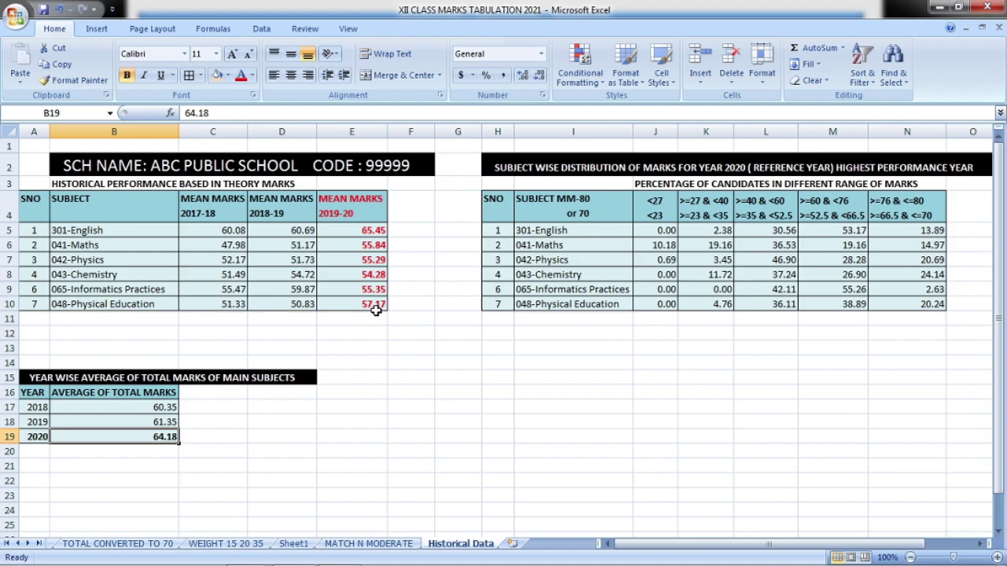
left_click(381, 543)
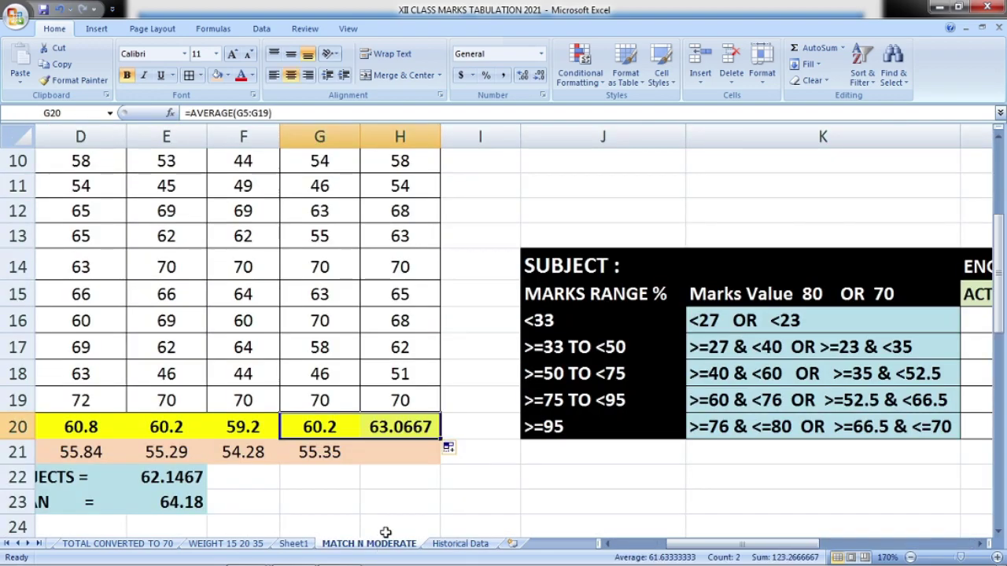
left_click(391, 429)
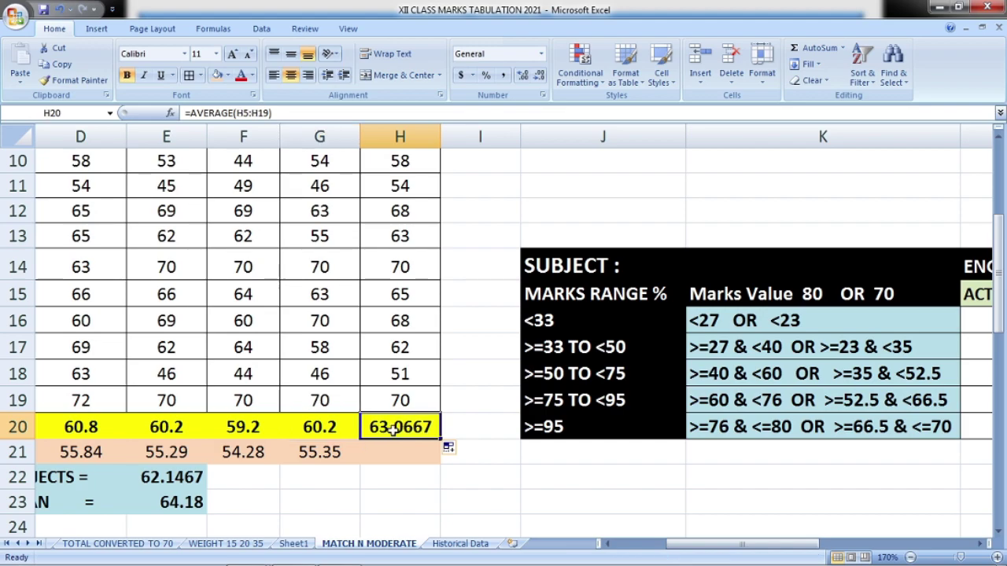
scroll(459, 376, "up", 3)
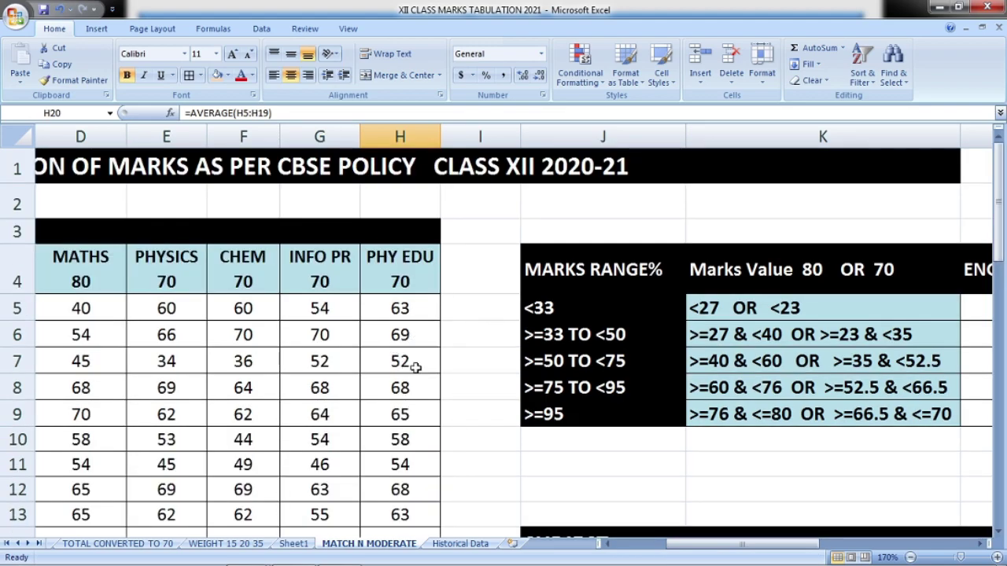
left_click_drag(692, 546, 657, 551)
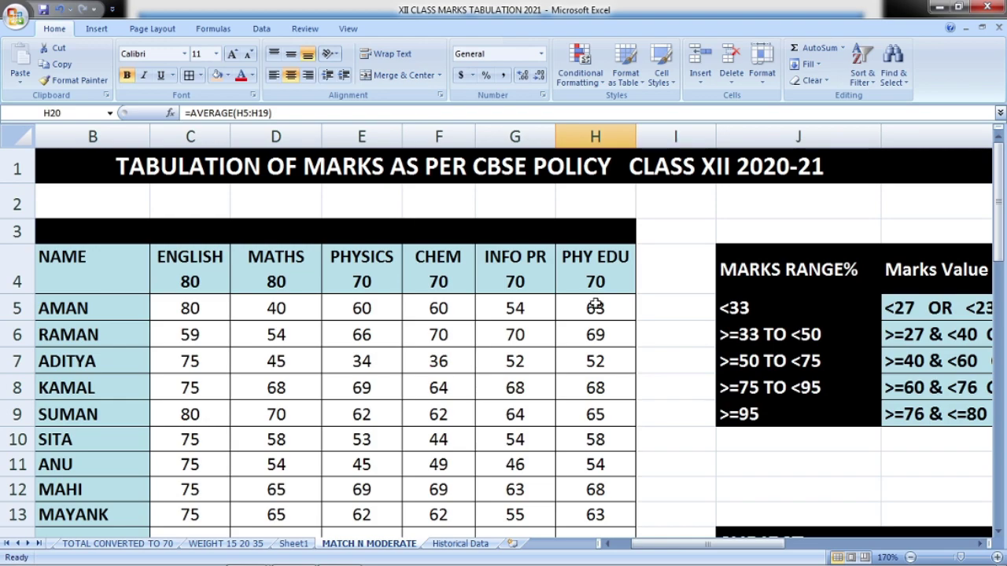
scroll(596, 505, "down", 3)
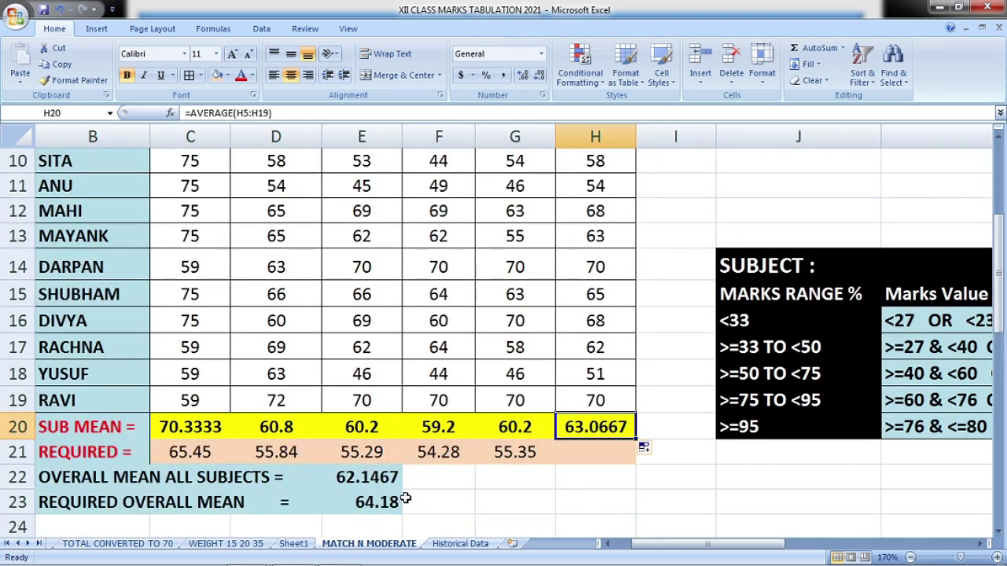
left_click(540, 427)
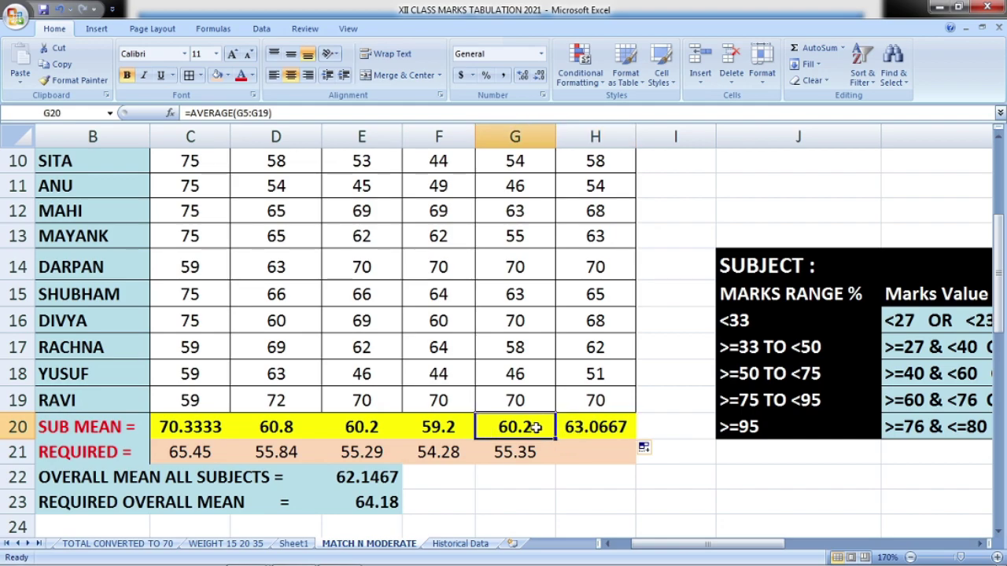
left_click(598, 429)
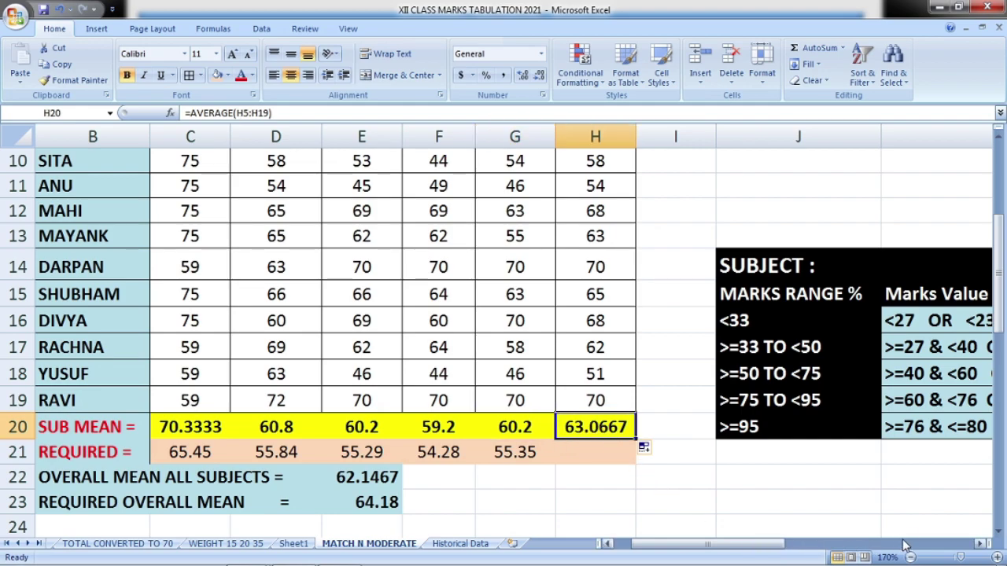
Examine the whole marks table, checking the English and PHY EDU marks of all students in rows 5 to 19
scroll(929, 535, "down", 2)
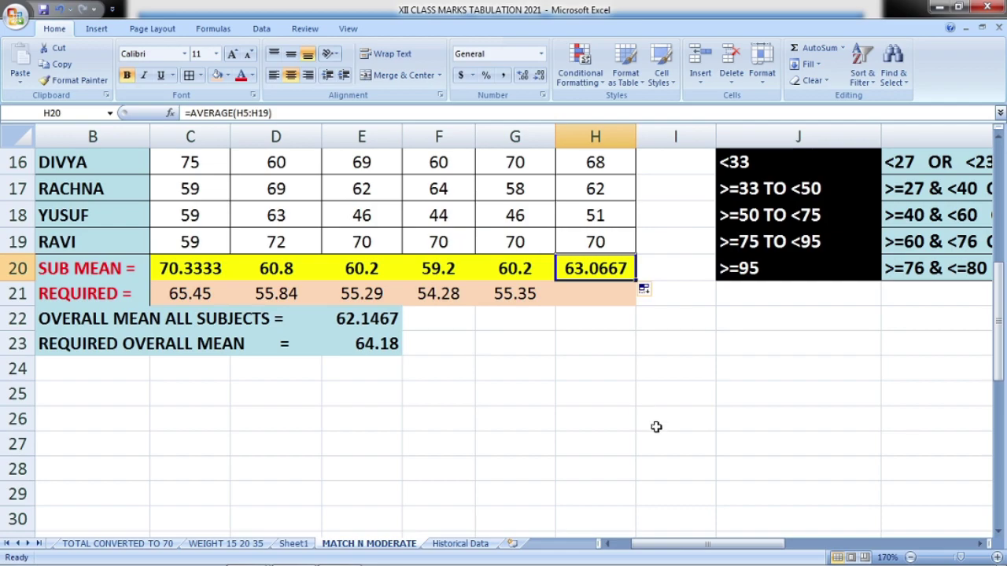
left_click(910, 557)
left_click(910, 557)
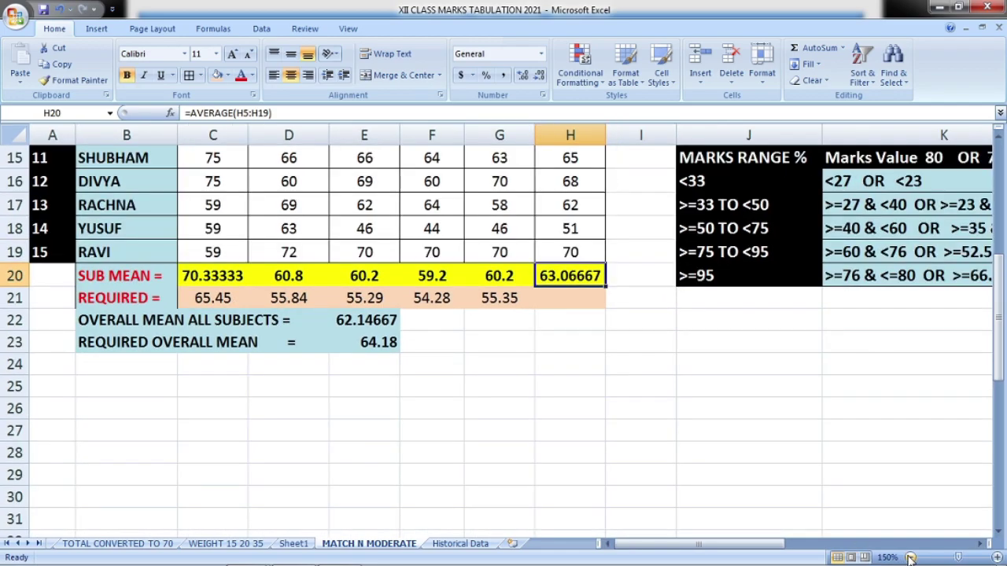
left_click(910, 557)
left_click(910, 557)
scroll(685, 474, "up", 4)
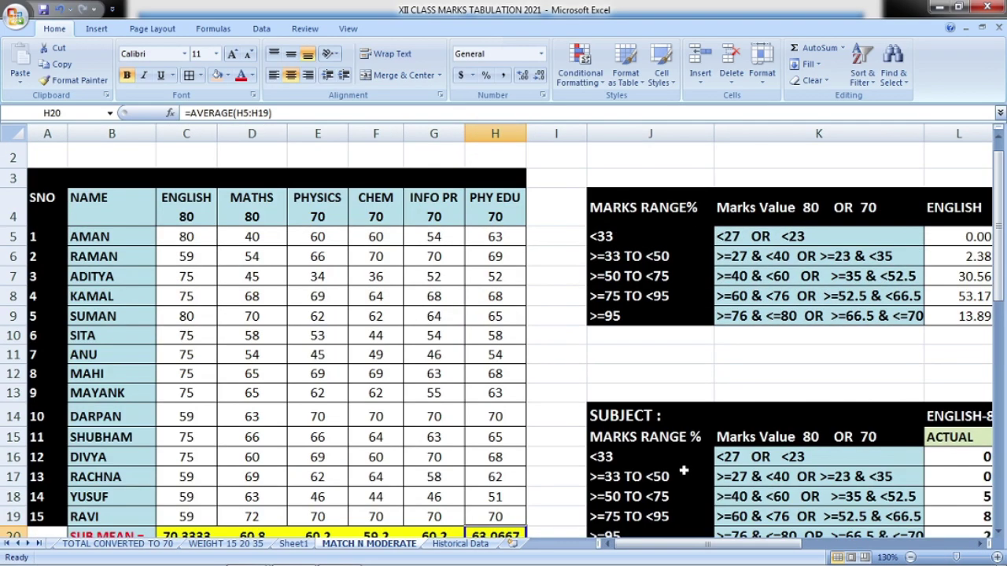
left_click_drag(997, 311, 997, 318)
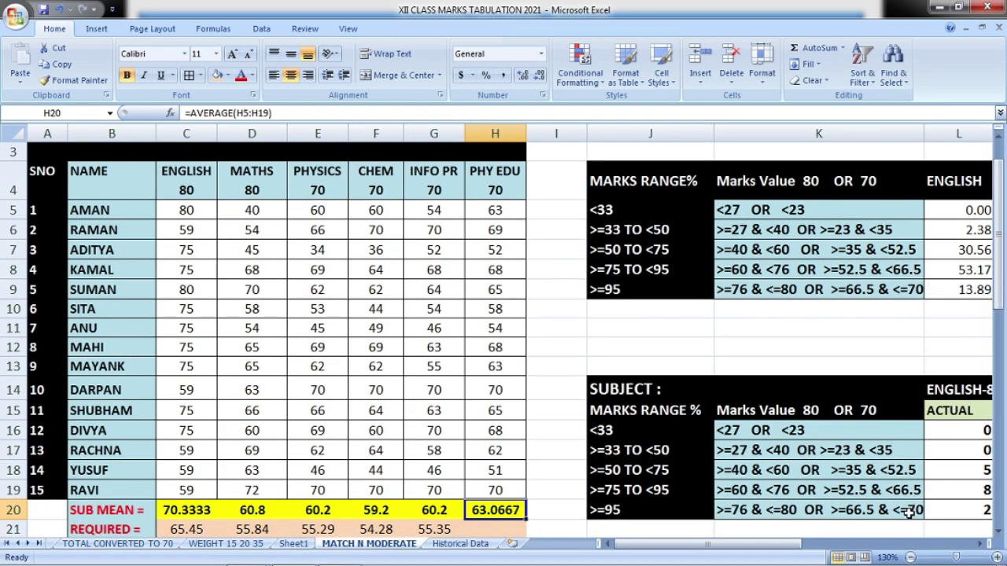
left_click_drag(180, 210, 186, 490)
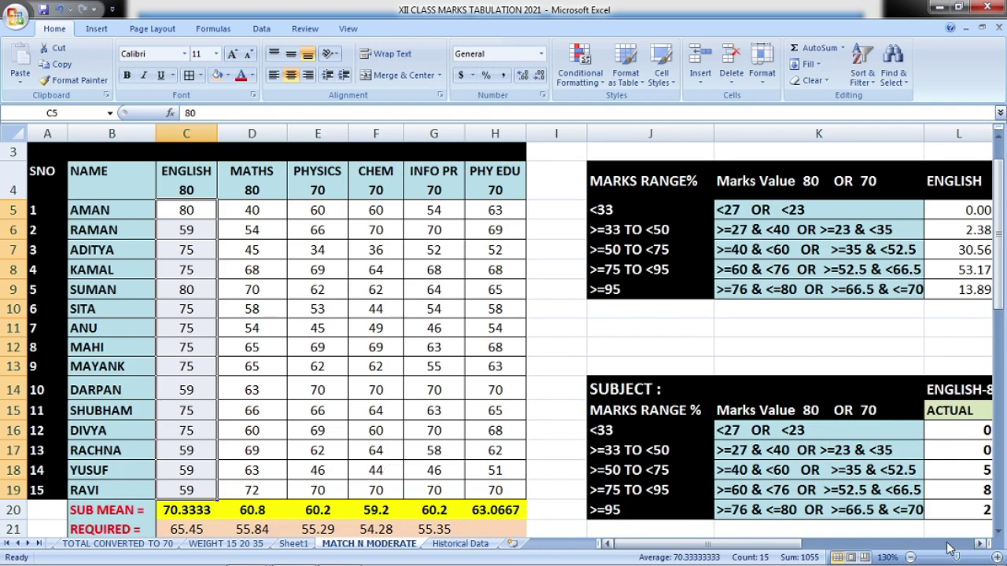
left_click(910, 558)
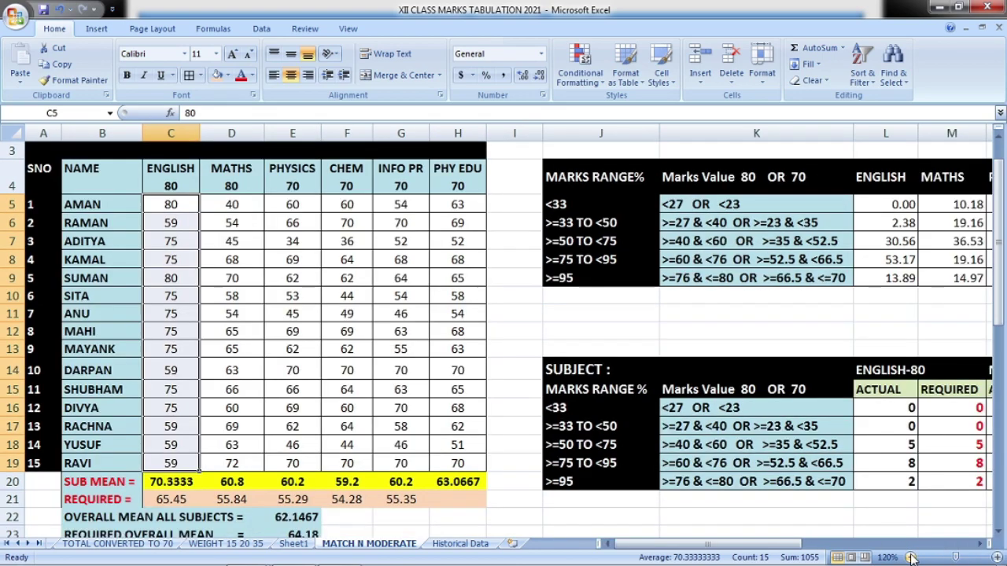
left_click(170, 211)
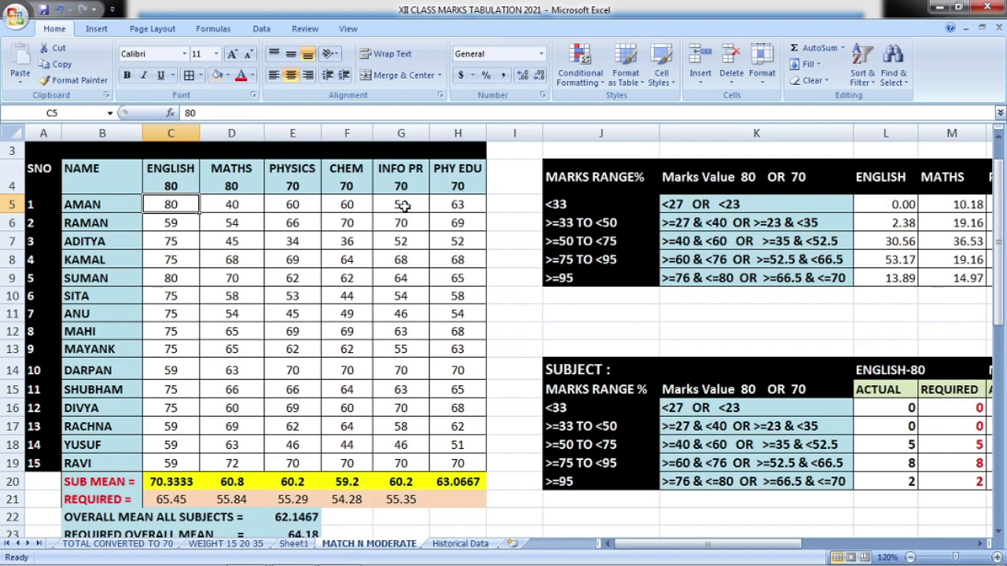
left_click_drag(465, 203, 479, 458)
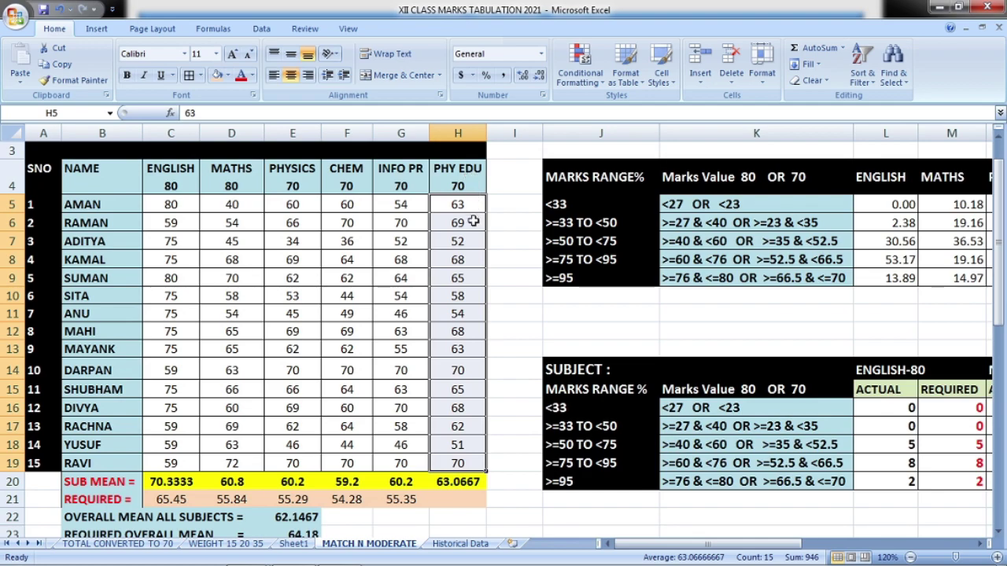
left_click(471, 447)
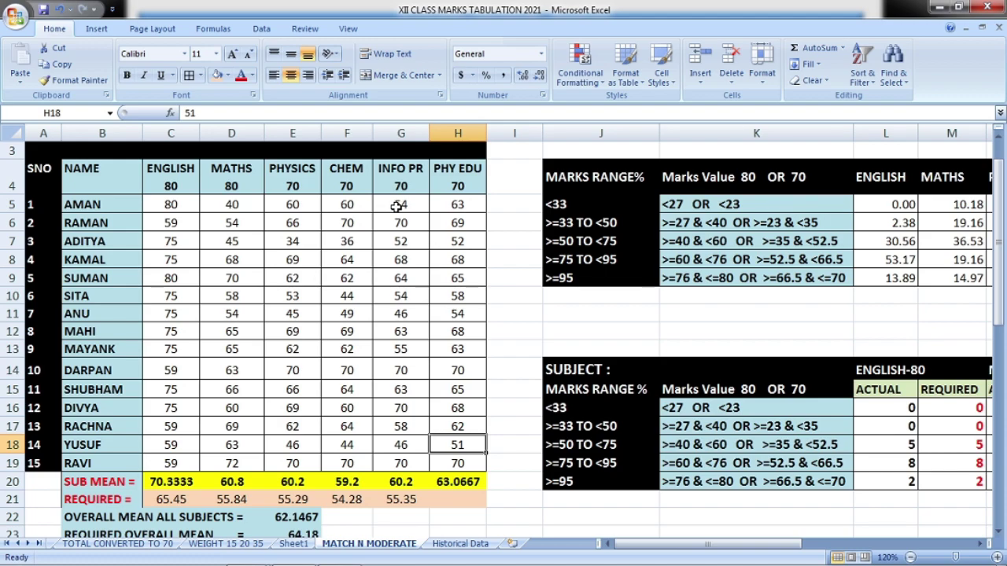
left_click(508, 204)
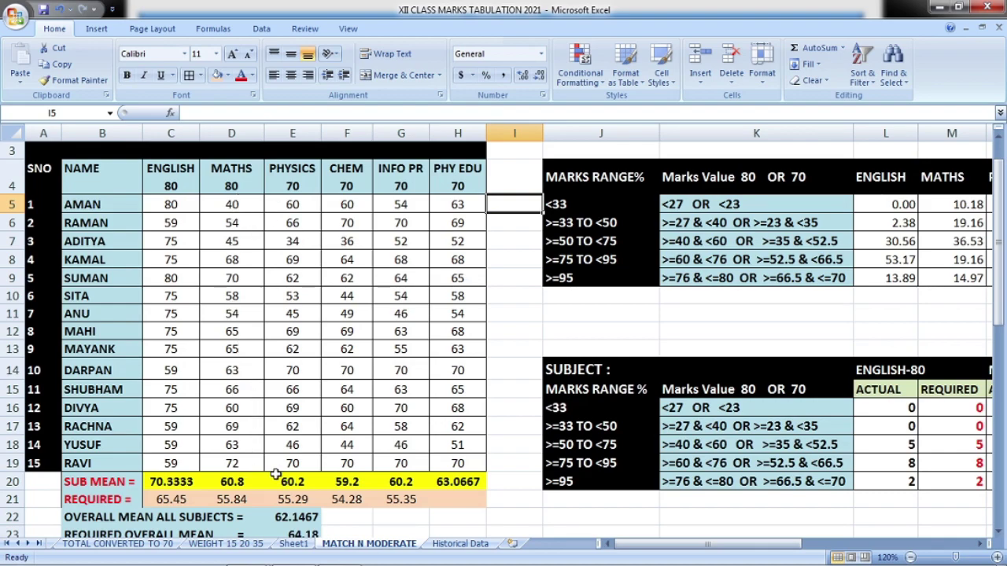
Compare the overall mean of all subjects with the required overall mean, and the subject means in row 20 with the required means in row 21
scroll(317, 517, "down", 1)
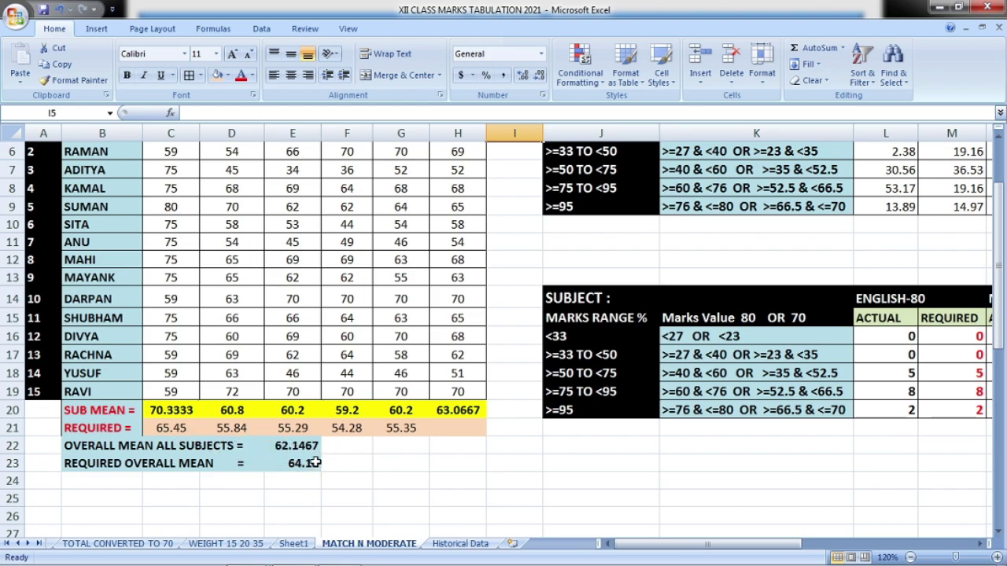
left_click(282, 446)
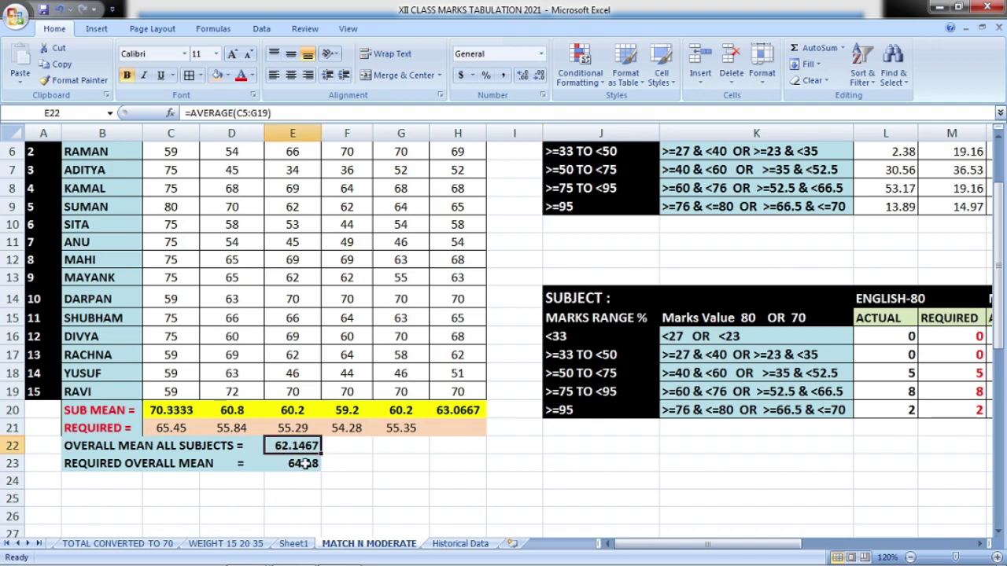
left_click(305, 464)
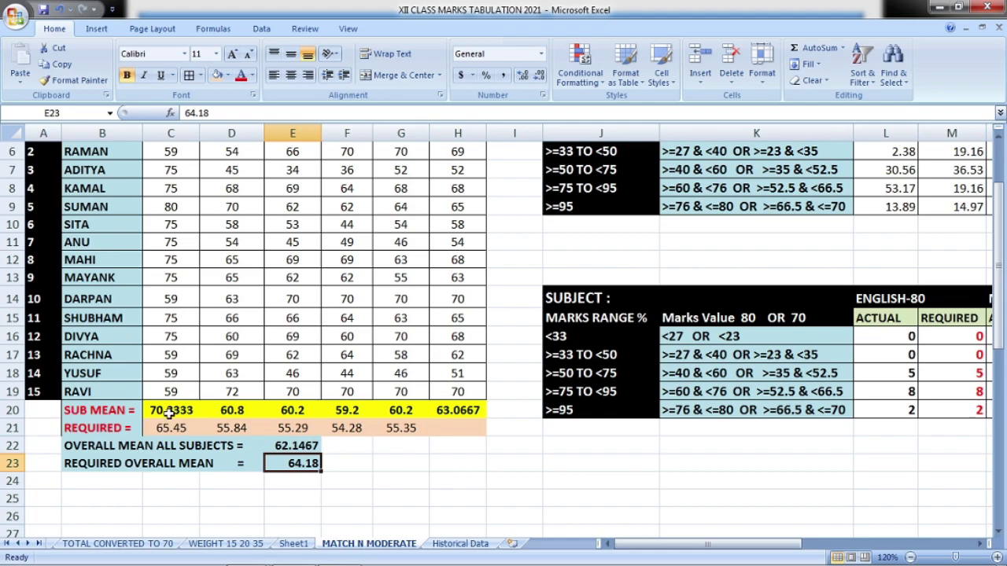
left_click(282, 446)
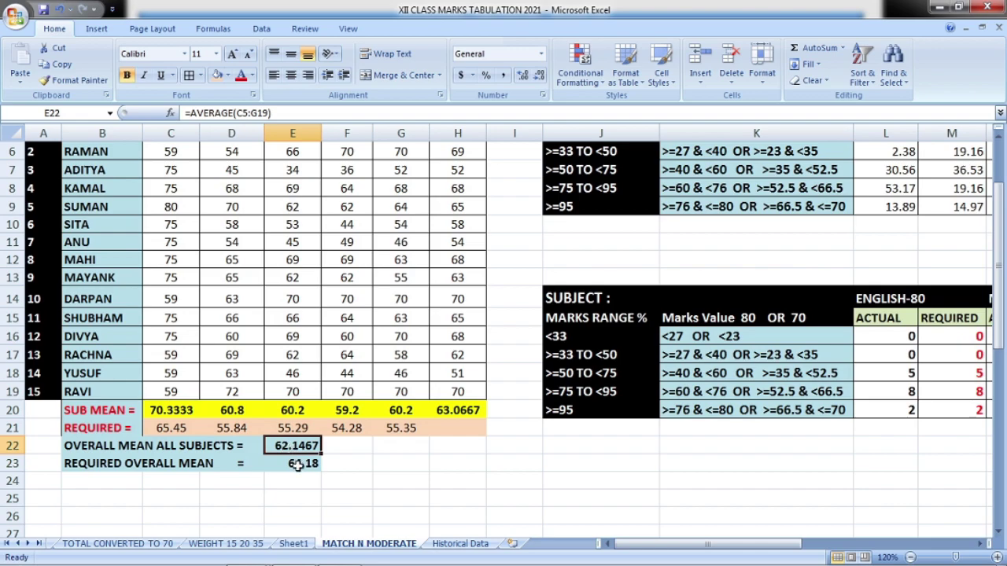
left_click(172, 426)
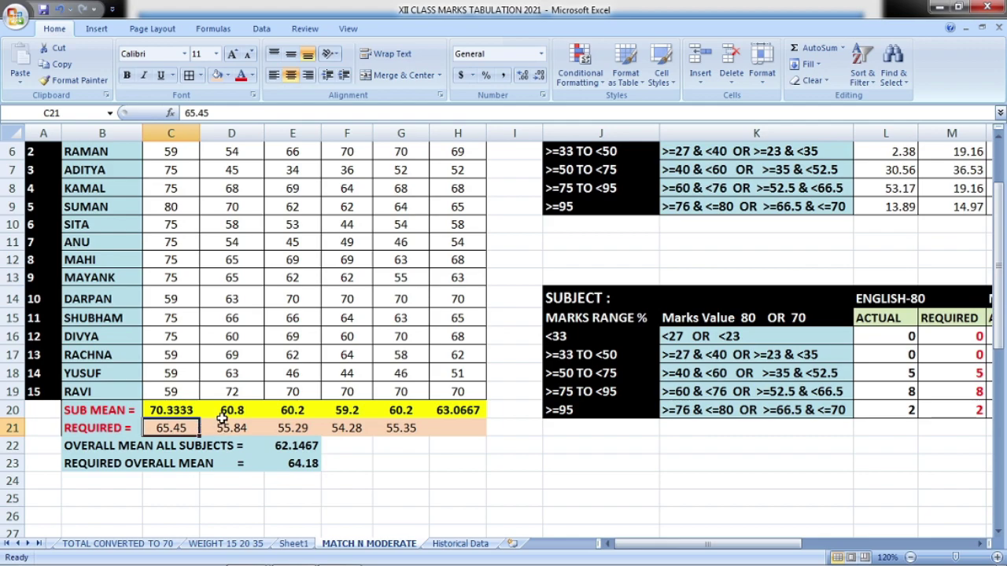
key("Right")
left_click(290, 425)
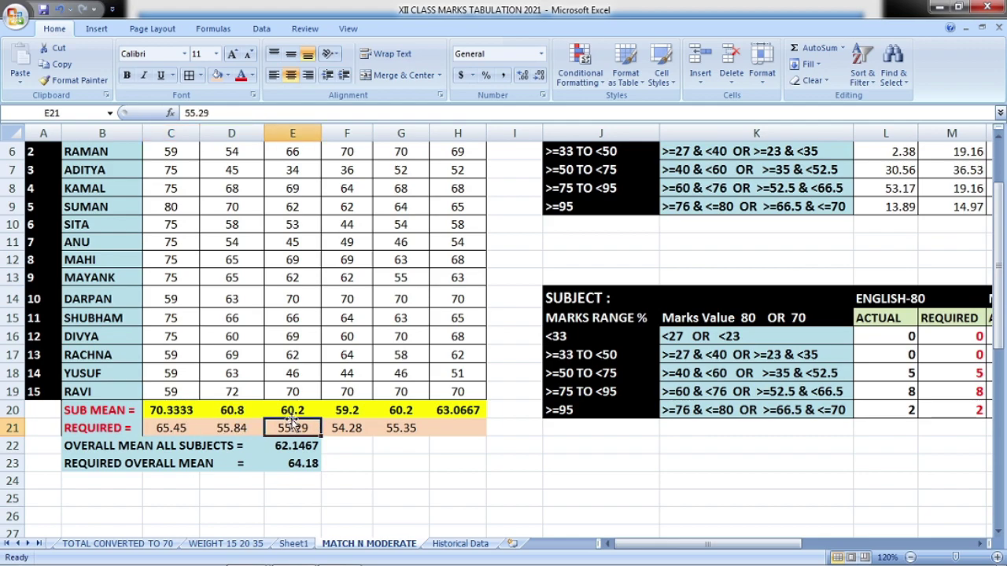
left_click(291, 413)
left_click(350, 432)
left_click(350, 414)
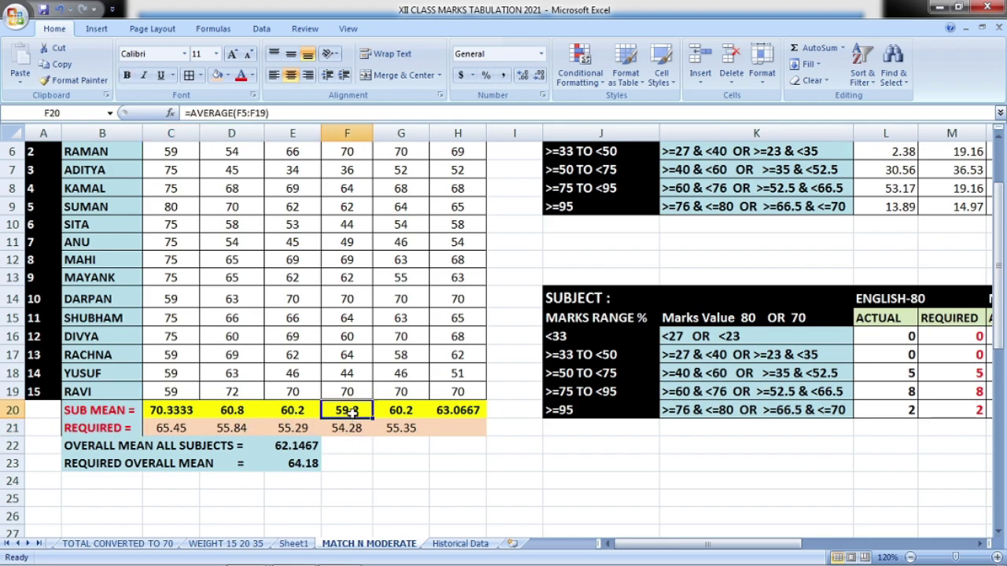
left_click(397, 429)
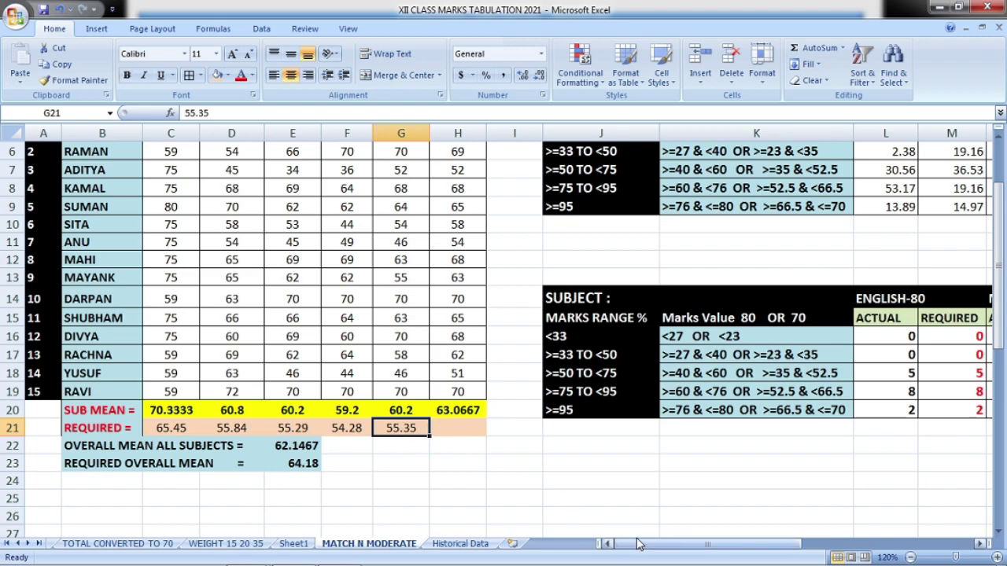
Compare the actual and required English student counts per marks range in the distribution table, L16:M20
left_click_drag(637, 546, 789, 546)
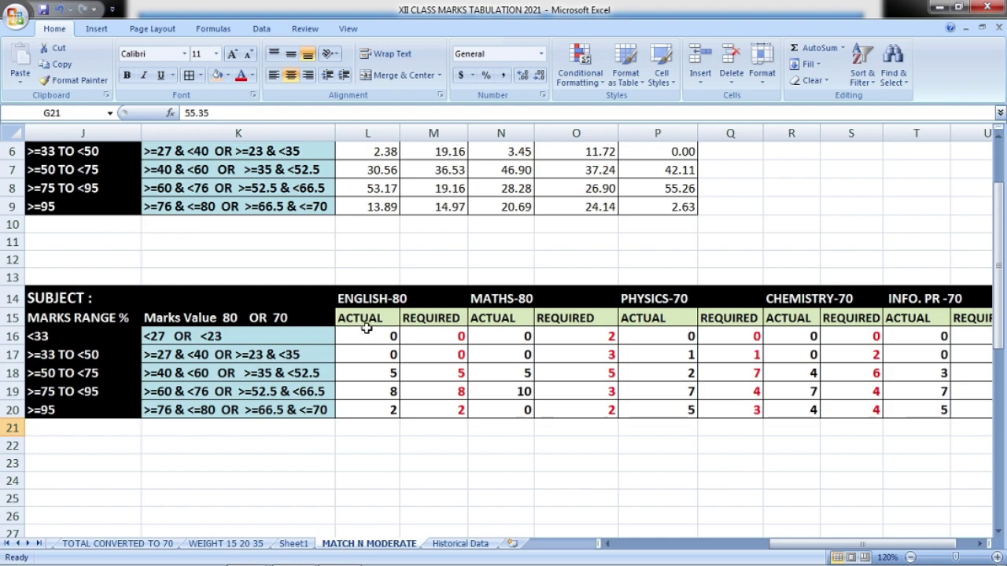
left_click_drag(372, 337, 373, 404)
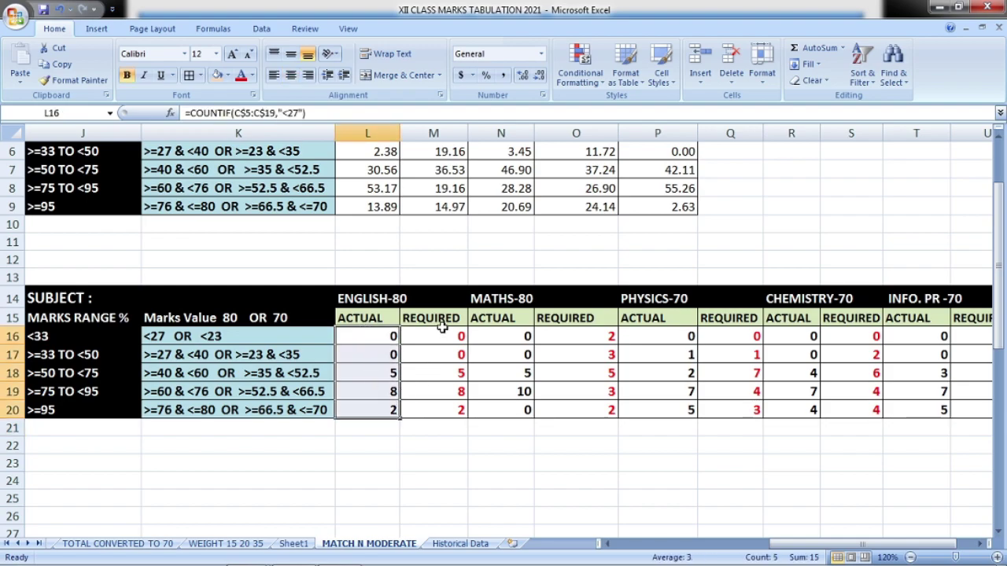
scroll(519, 280, "up", 1)
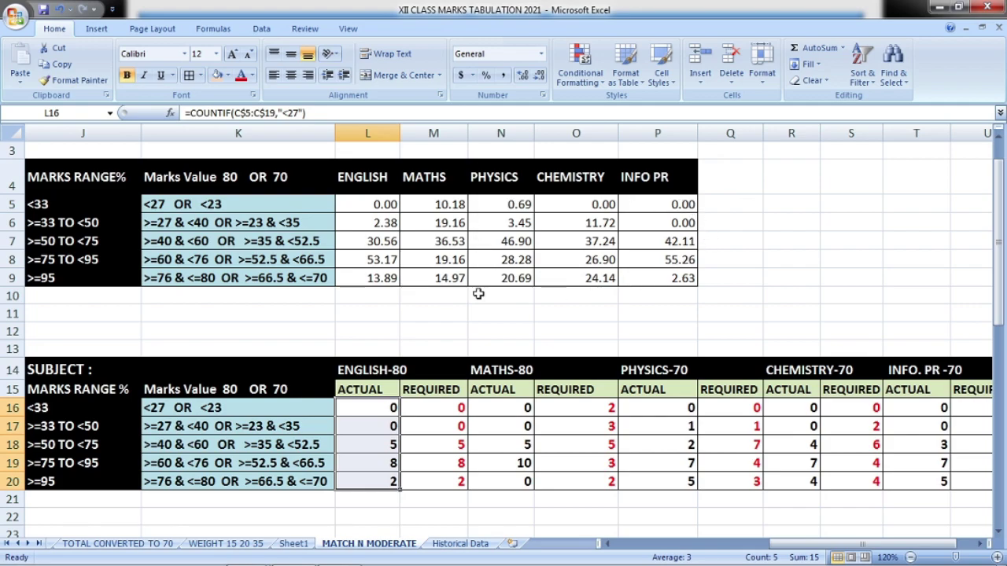
left_click_drag(460, 408, 461, 478)
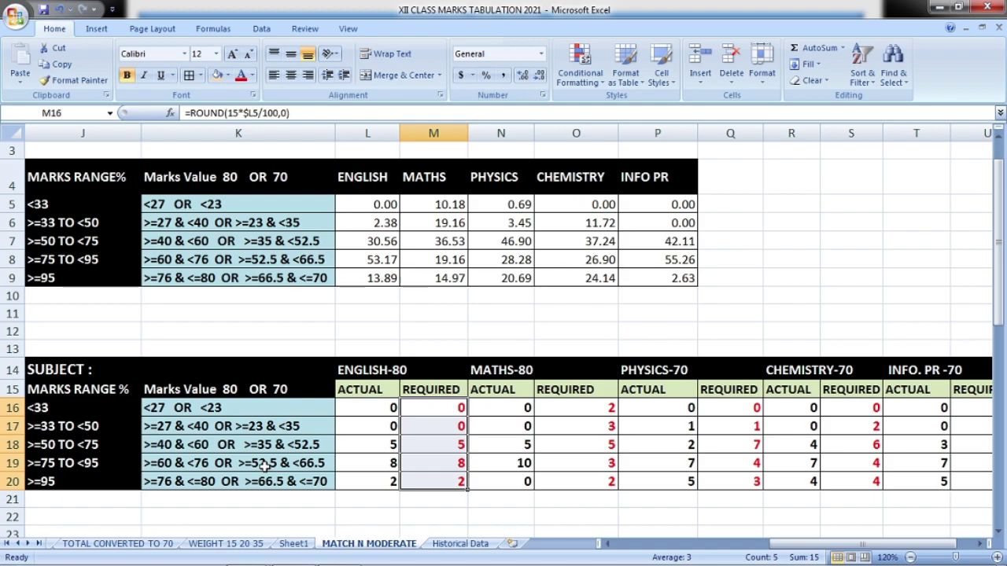
left_click_drag(352, 375, 464, 480)
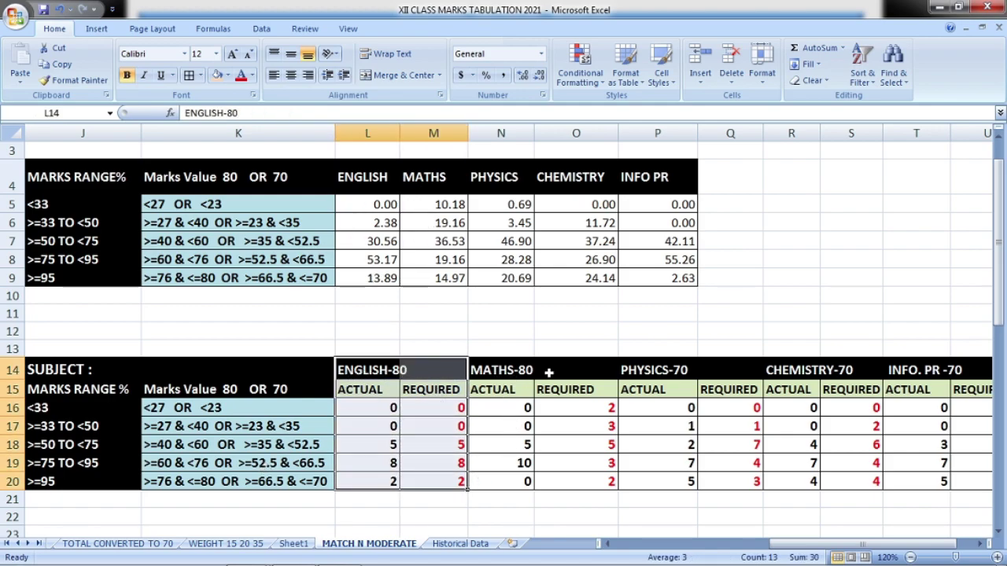
Clear all contents of the helper marks table in C33:J48 below the main marks table
left_click_drag(774, 548, 619, 544)
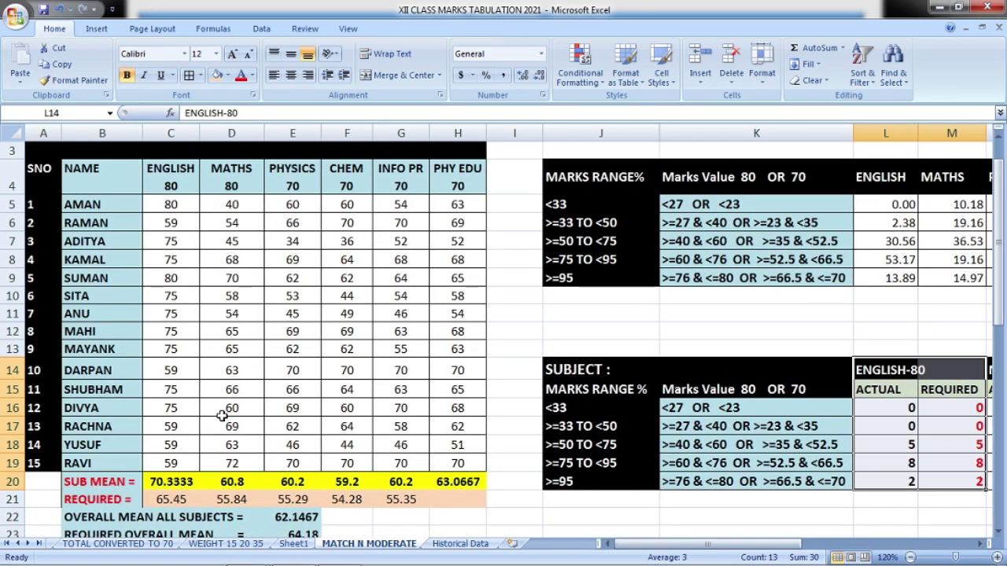
scroll(223, 416, "down", 3)
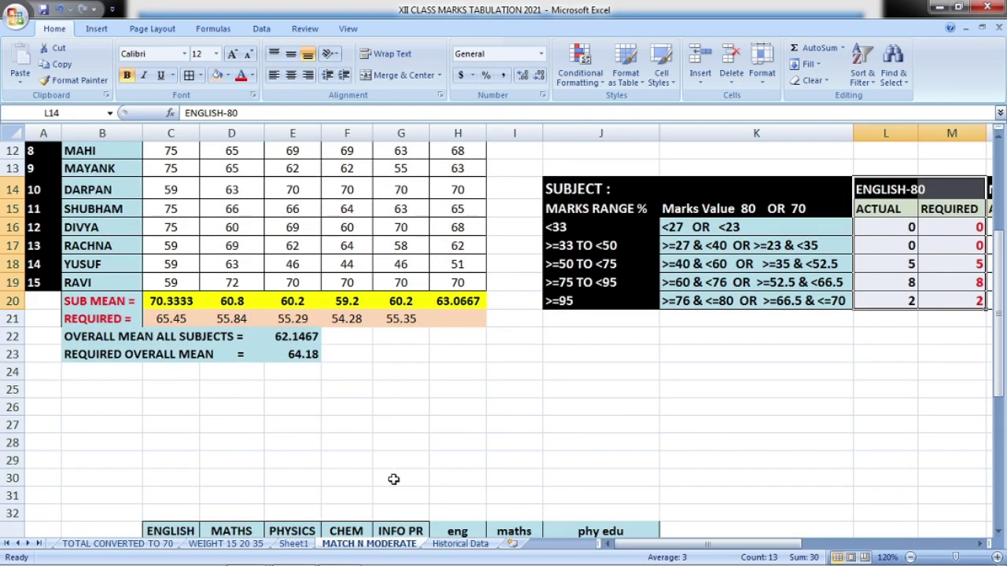
scroll(408, 466, "down", 2)
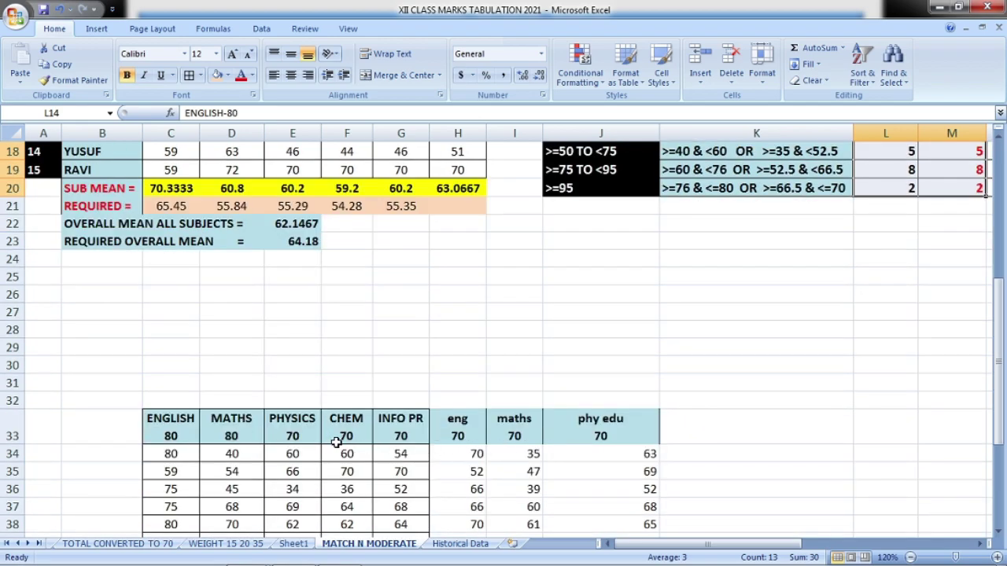
scroll(332, 450, "down", 4)
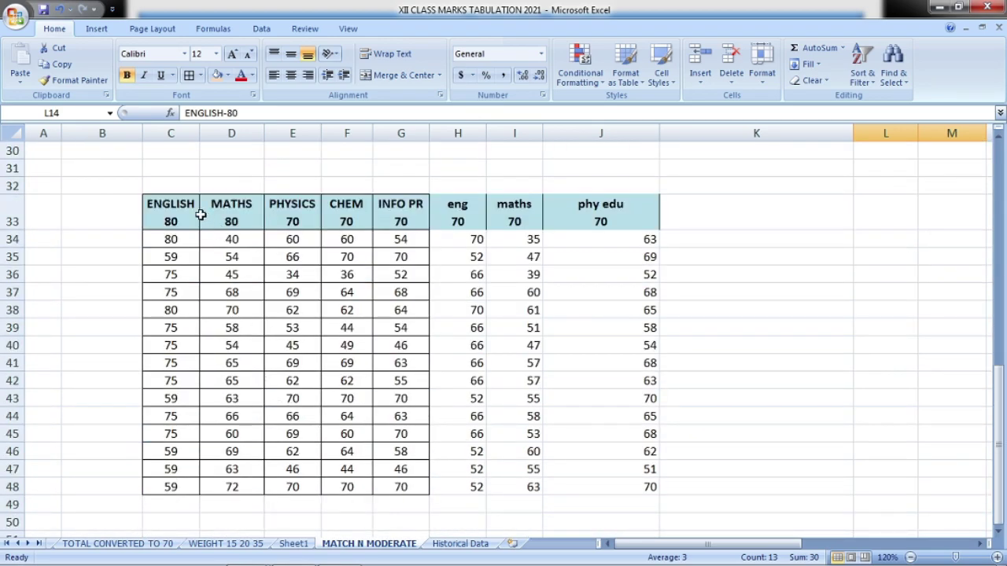
left_click_drag(165, 207, 630, 479)
key("Delete")
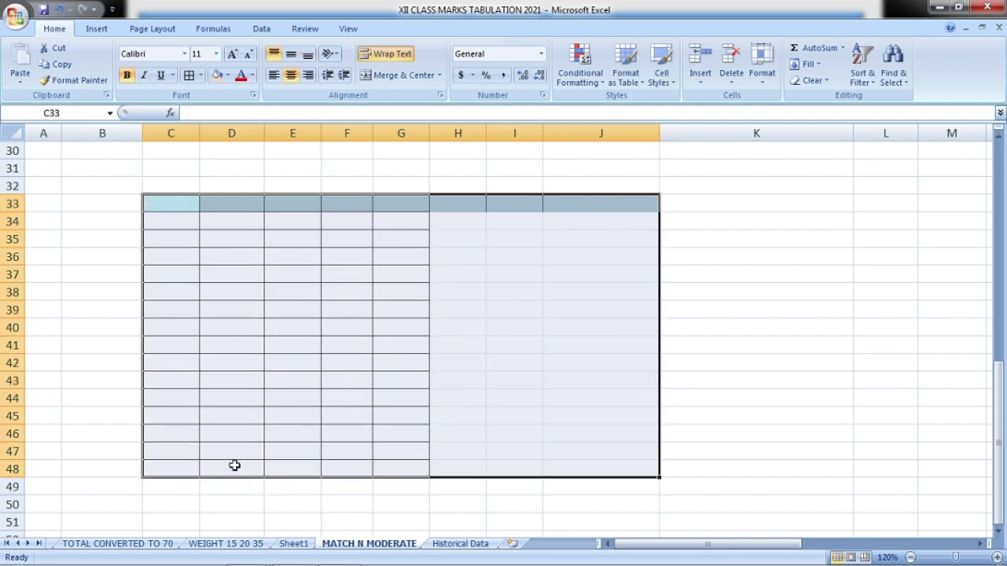
Remove the leftover borders and fill from C33:J48 by copying the plain format of blank cell D50 onto it with Format Painter
left_click(240, 503)
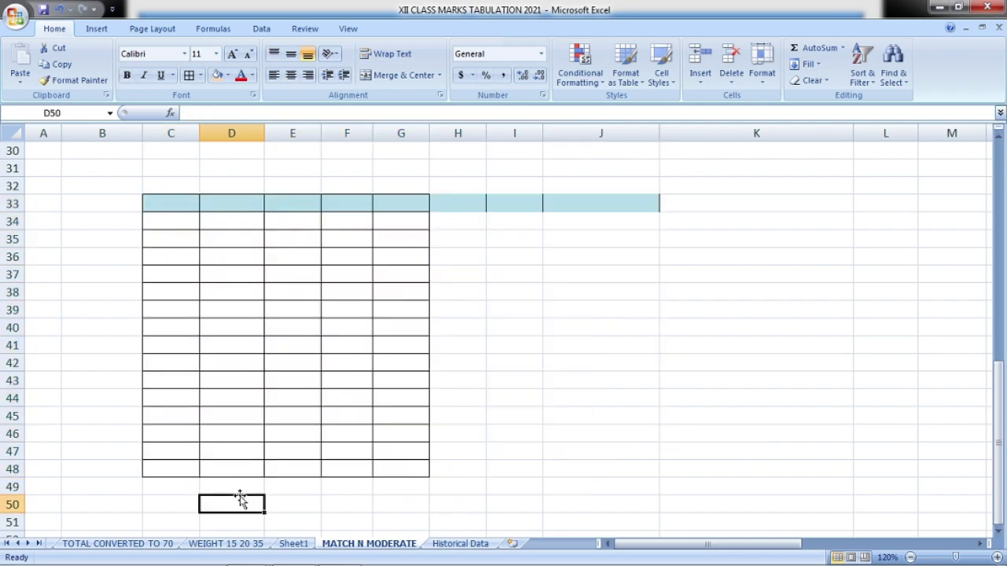
left_click(79, 81)
mouse_move(152, 198)
left_mouse_down()
mouse_move(157, 317)
mouse_move(373, 458)
mouse_move(593, 466)
left_mouse_up()
left_click(739, 399)
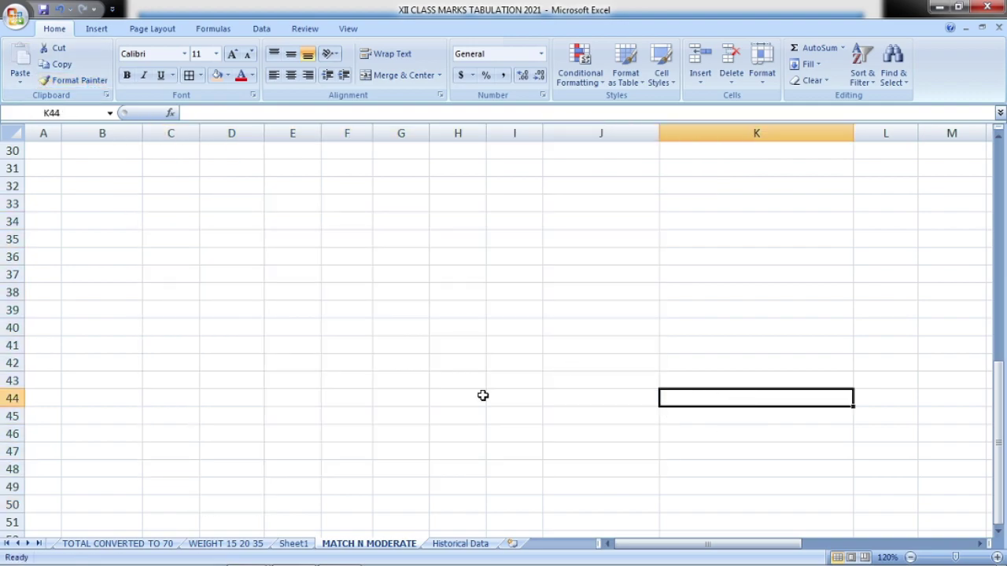
Review the Historical Data sheet's reference-year means and averages against the MATCH N MODERATE marks table
scroll(483, 396, "up", 9)
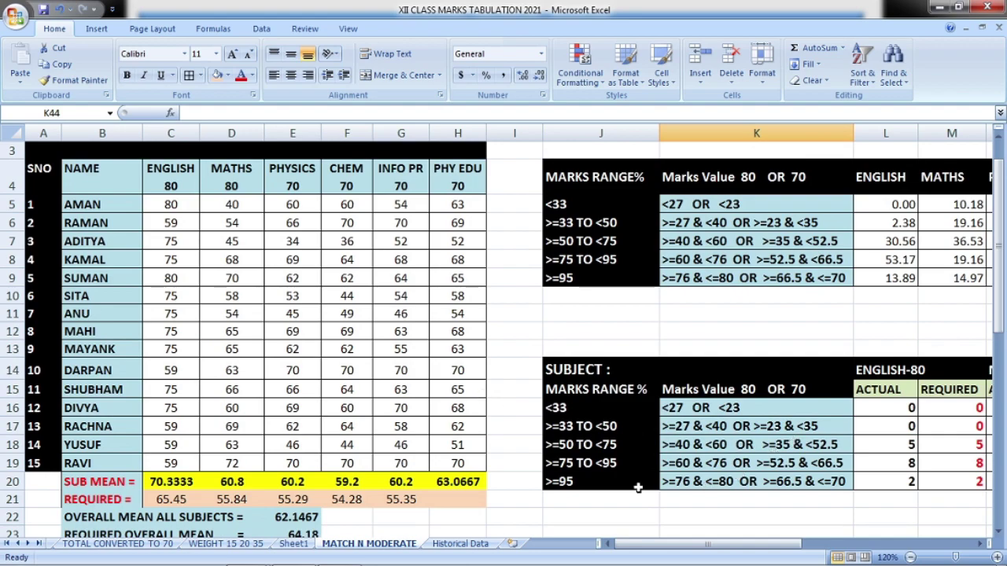
left_click(910, 556)
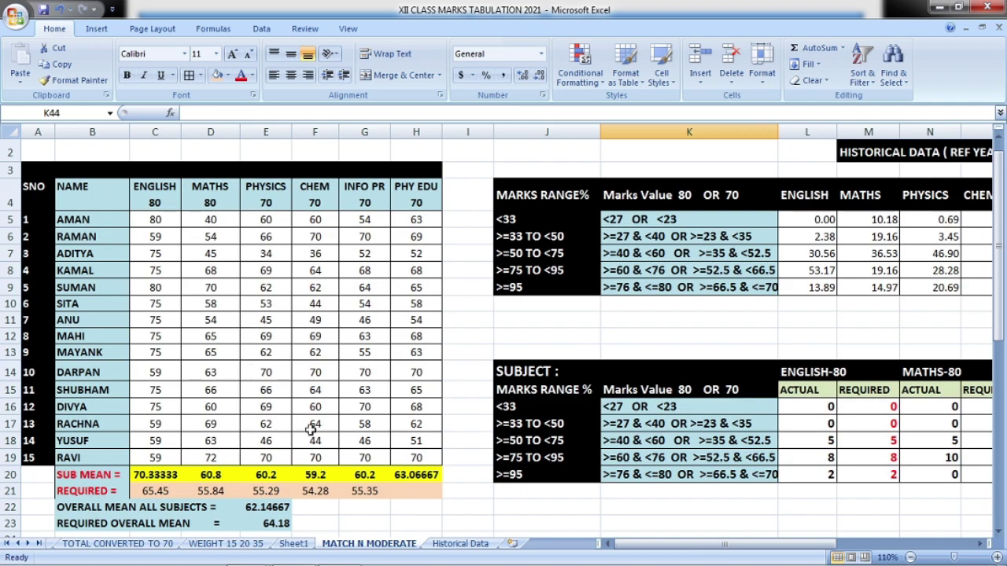
left_click(457, 546)
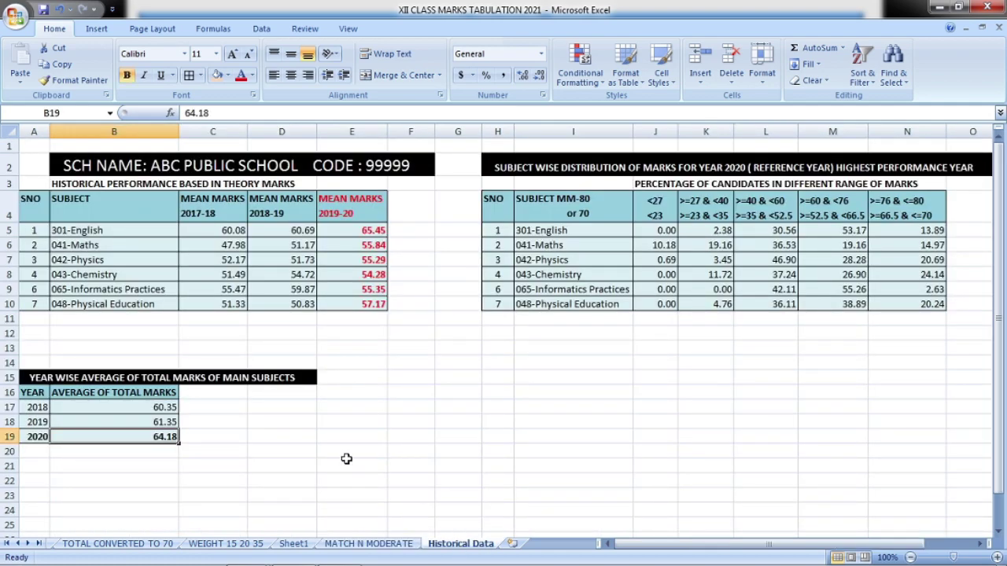
left_click(313, 440)
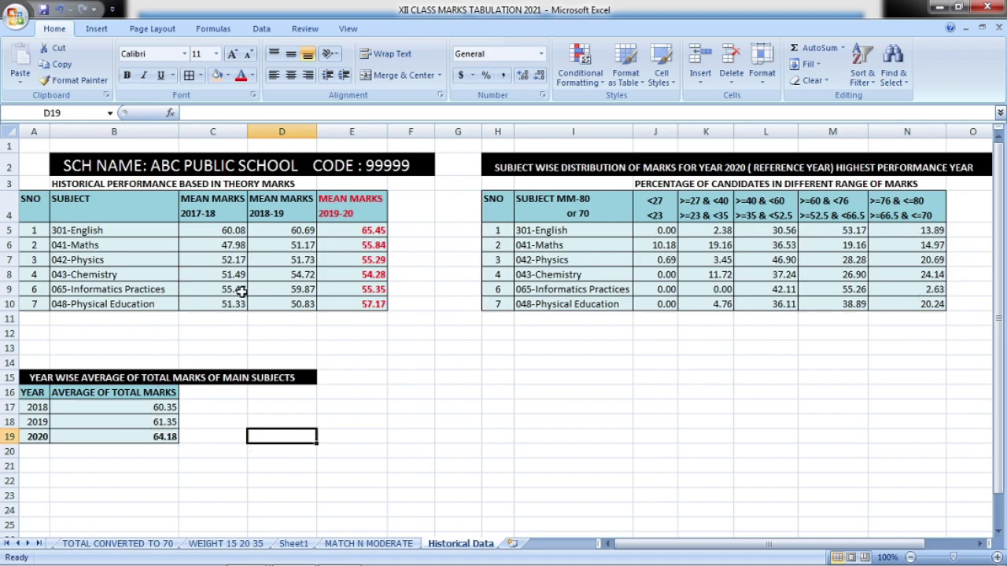
left_click(369, 544)
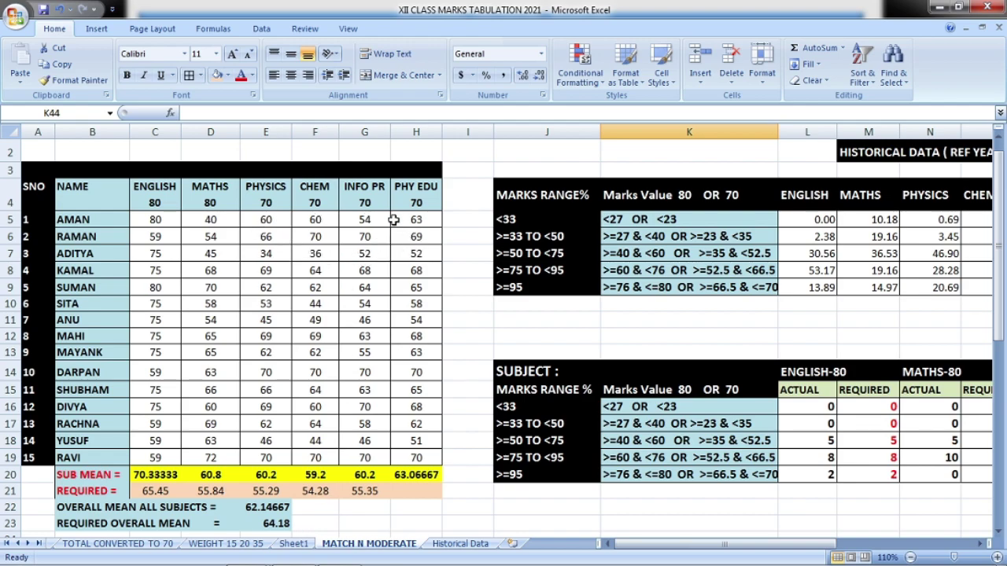
scroll(558, 256, "up", 1)
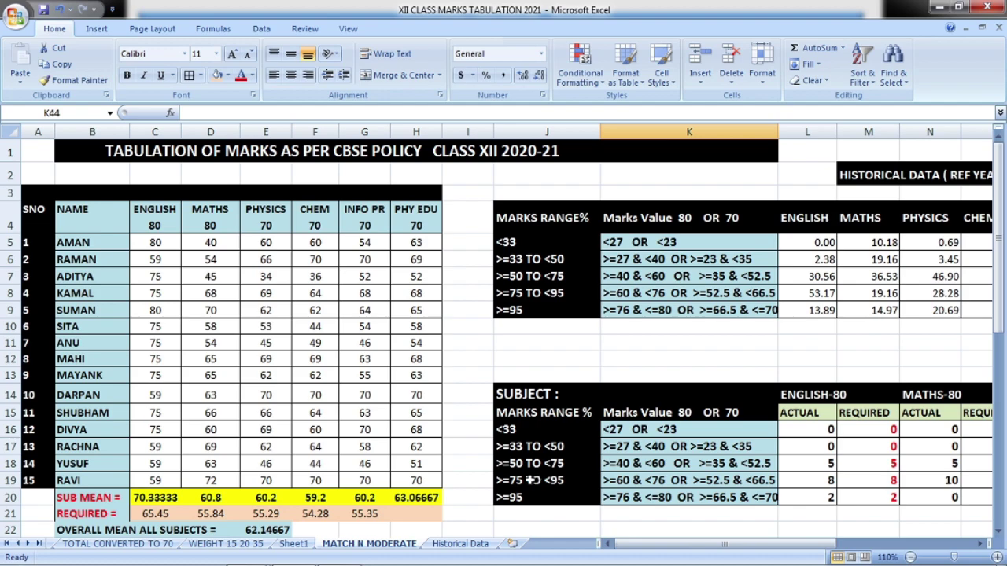
Switch to the PowerPoint slide show and advance from the Internal Moderation slide to the closing Thank You slide
mouse_move(569, 564)
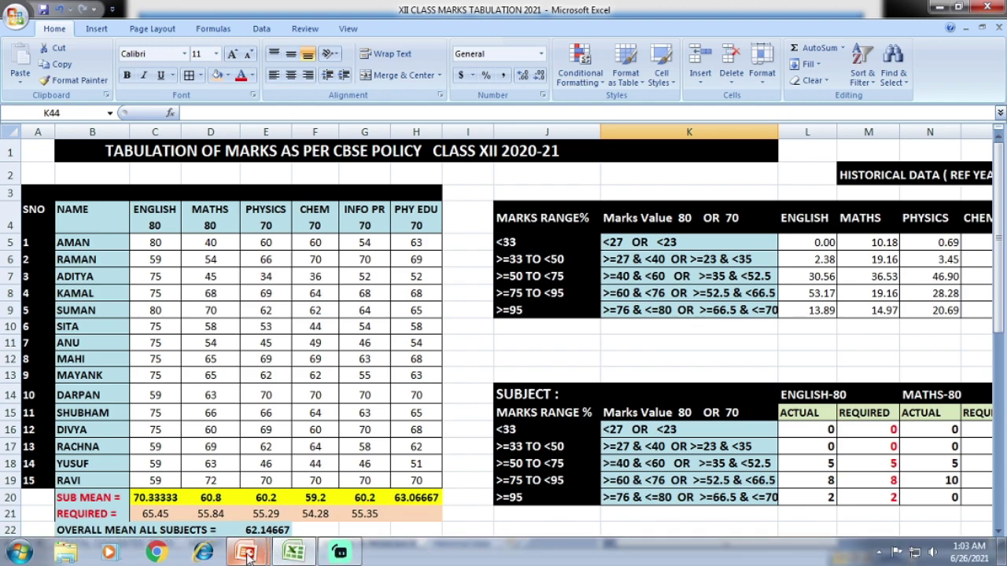
mouse_move(247, 555)
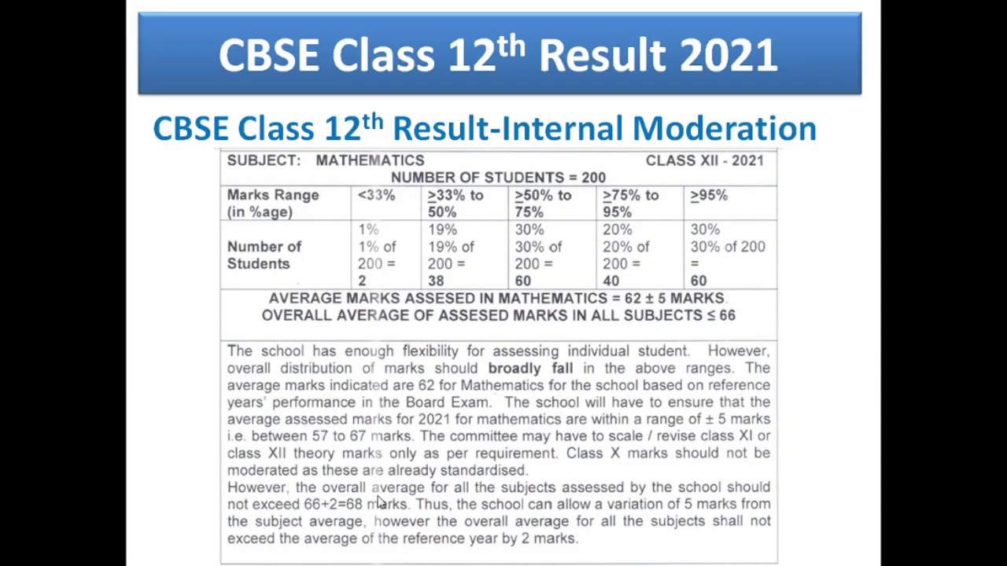
left_click(329, 466)
key("Right")
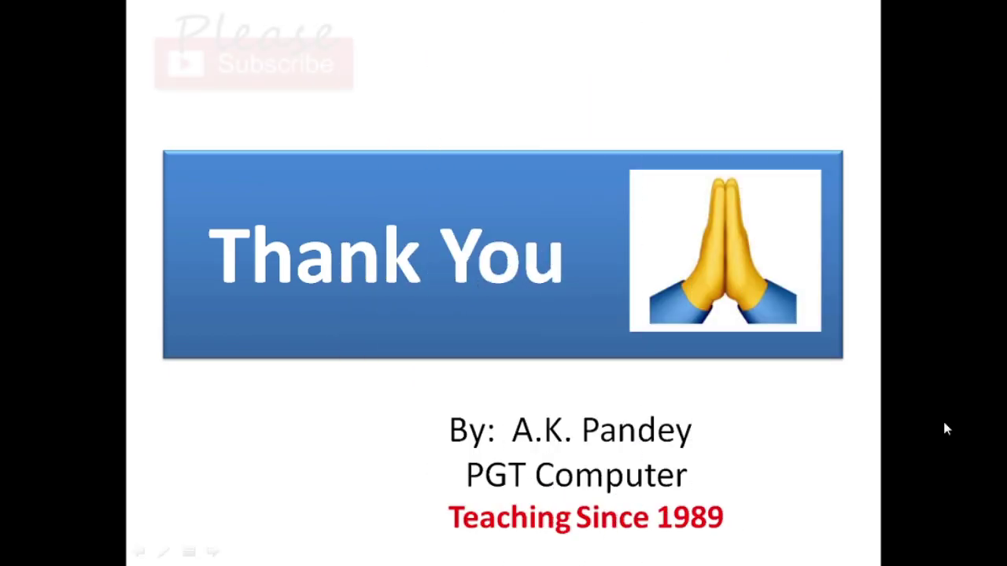